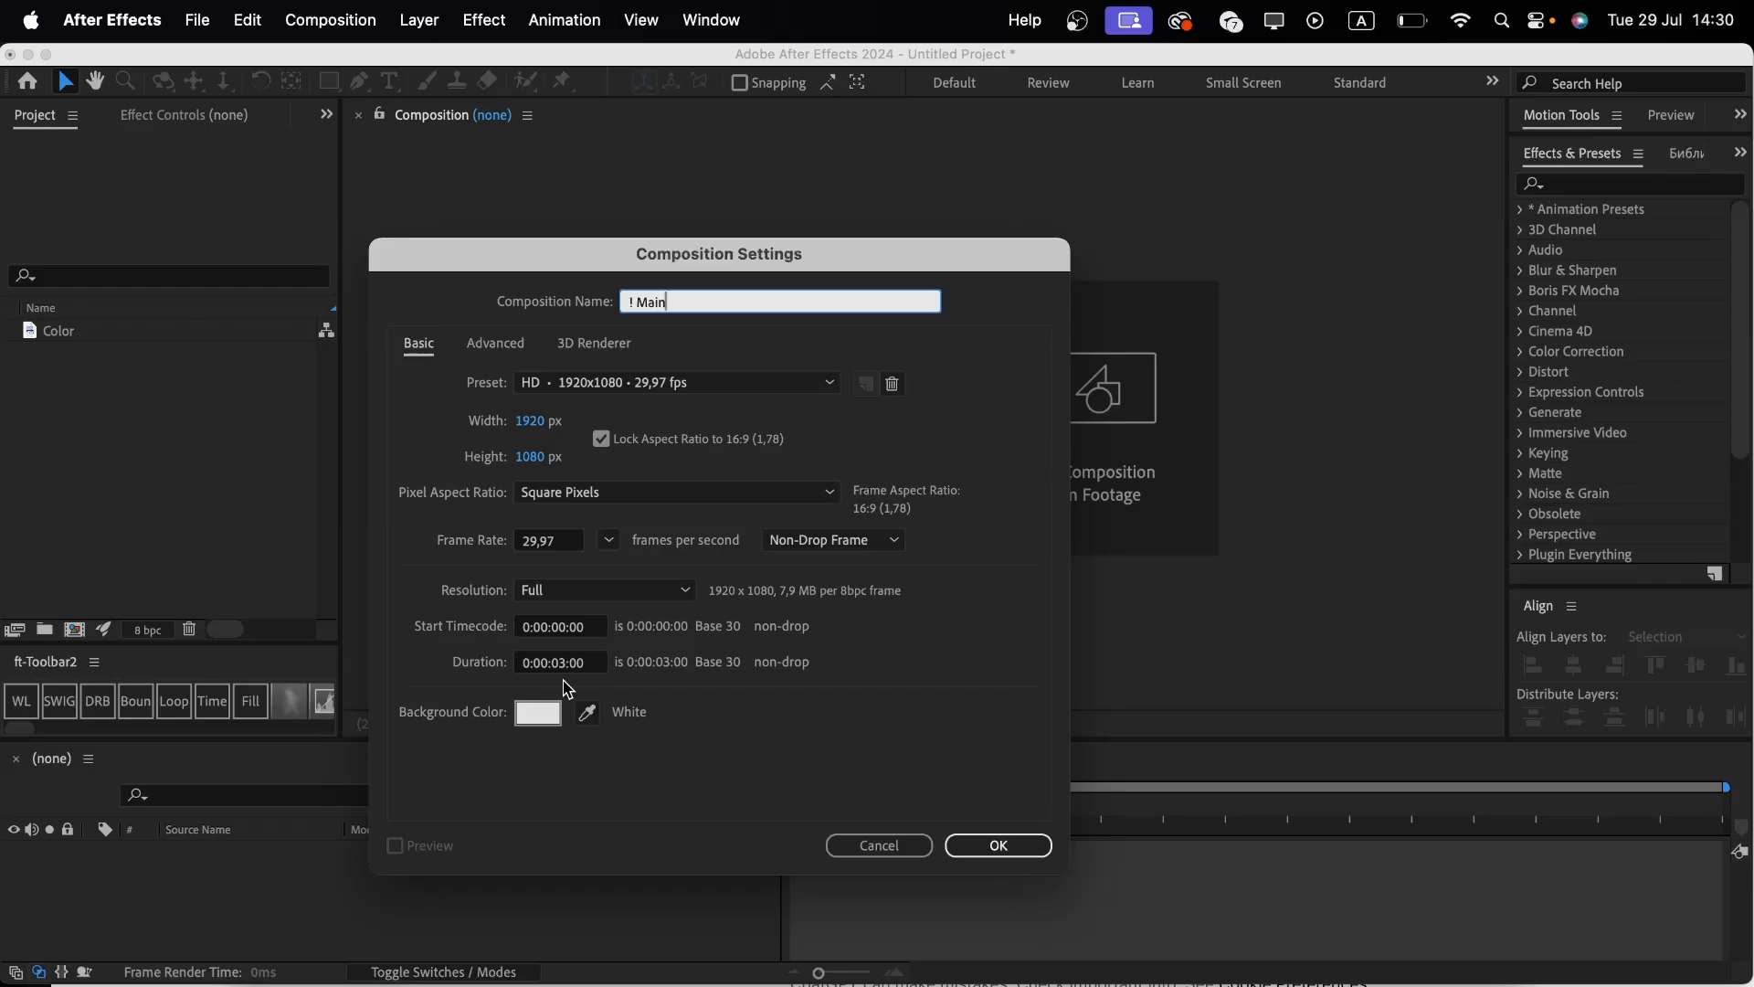
Create the '! Main' composition and add a black solid layer sized to the composition.
click(995, 845)
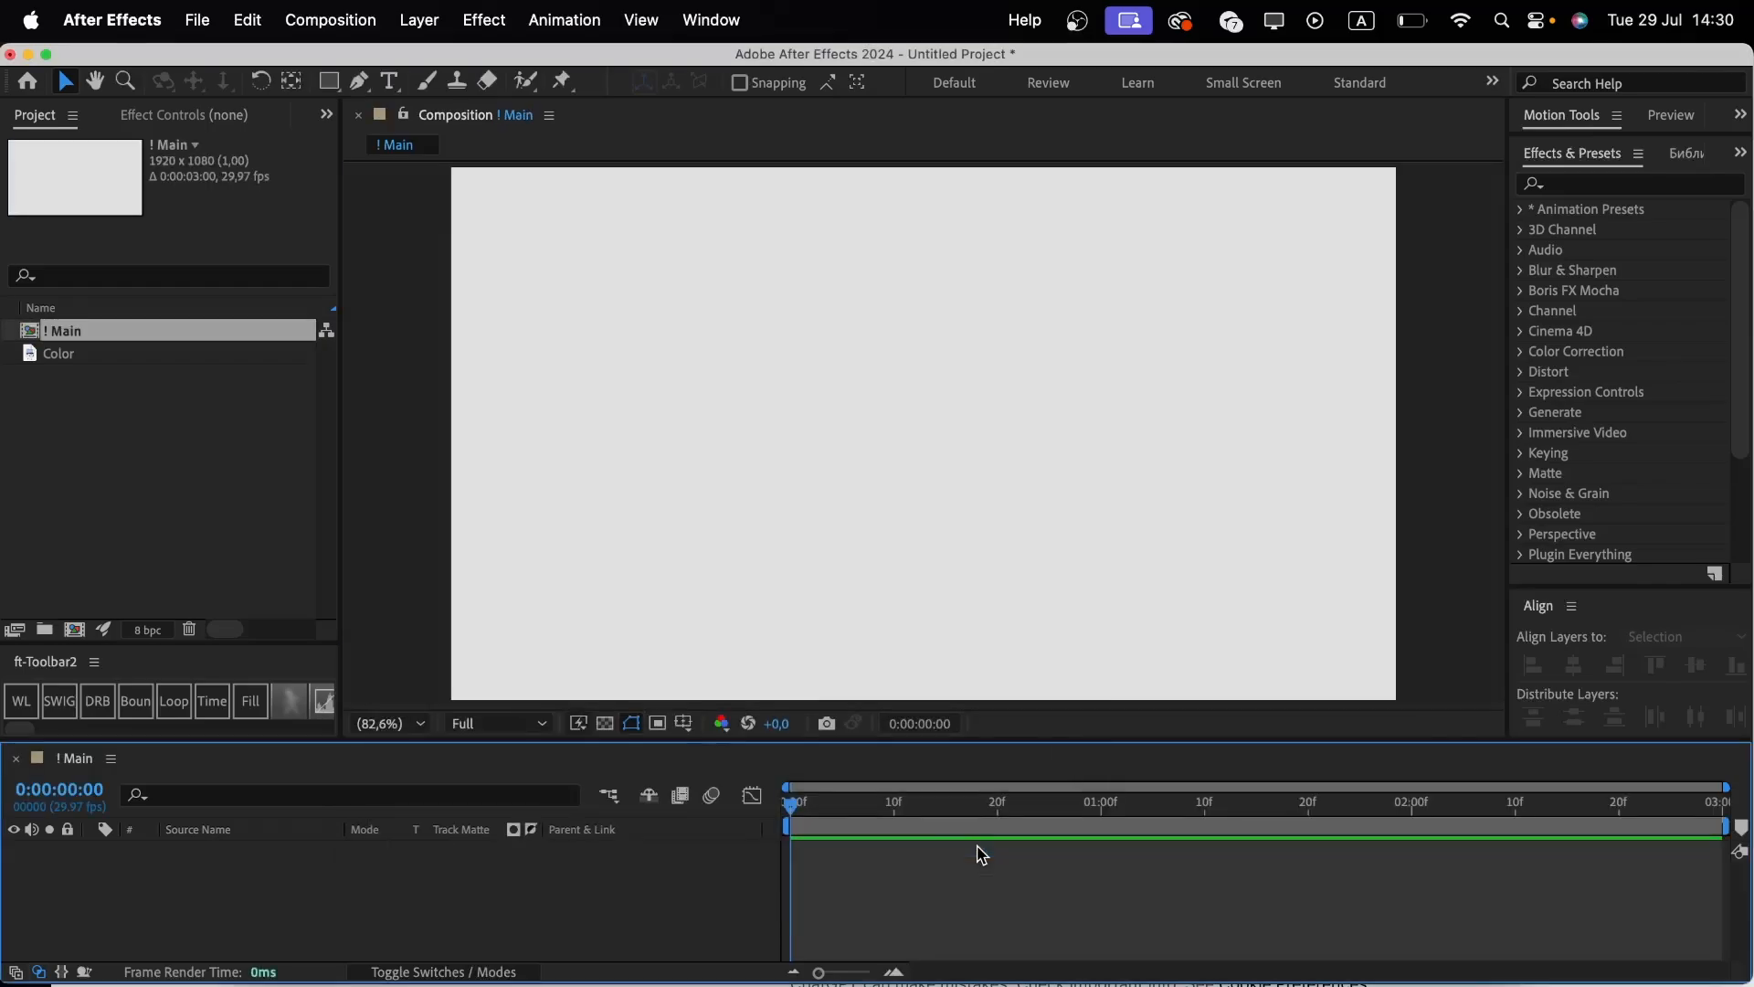
right_click(559, 918)
mouse_move(639, 710)
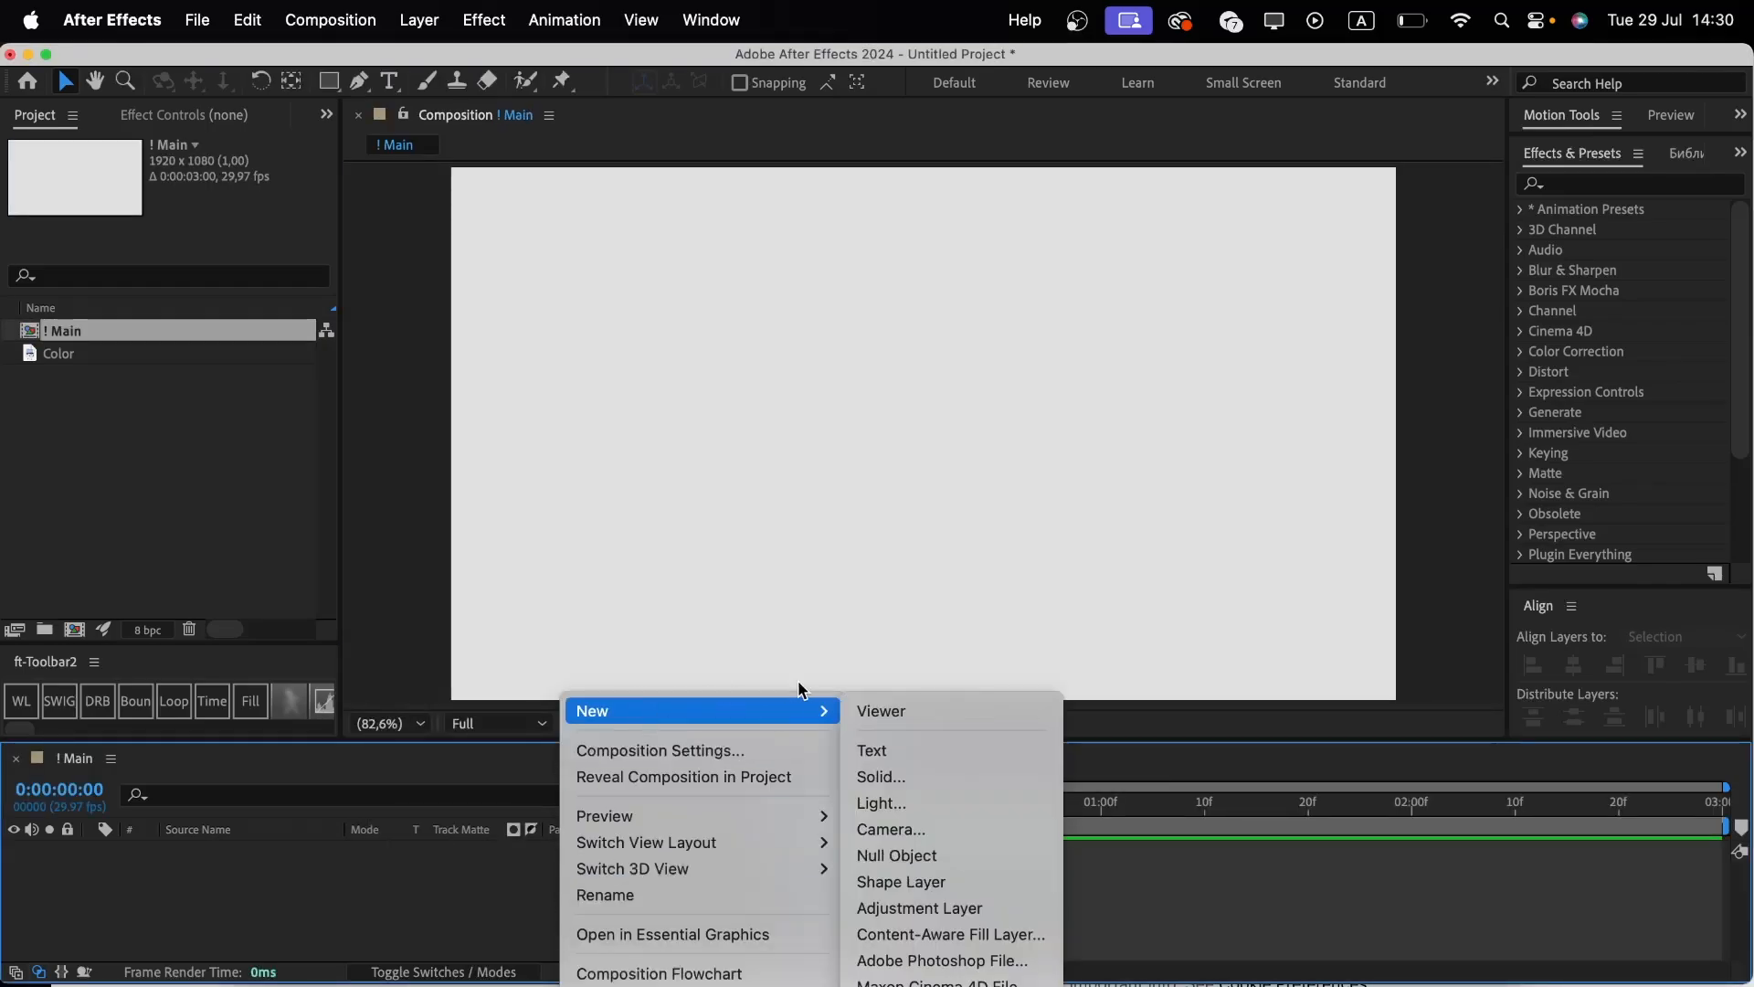
click(884, 776)
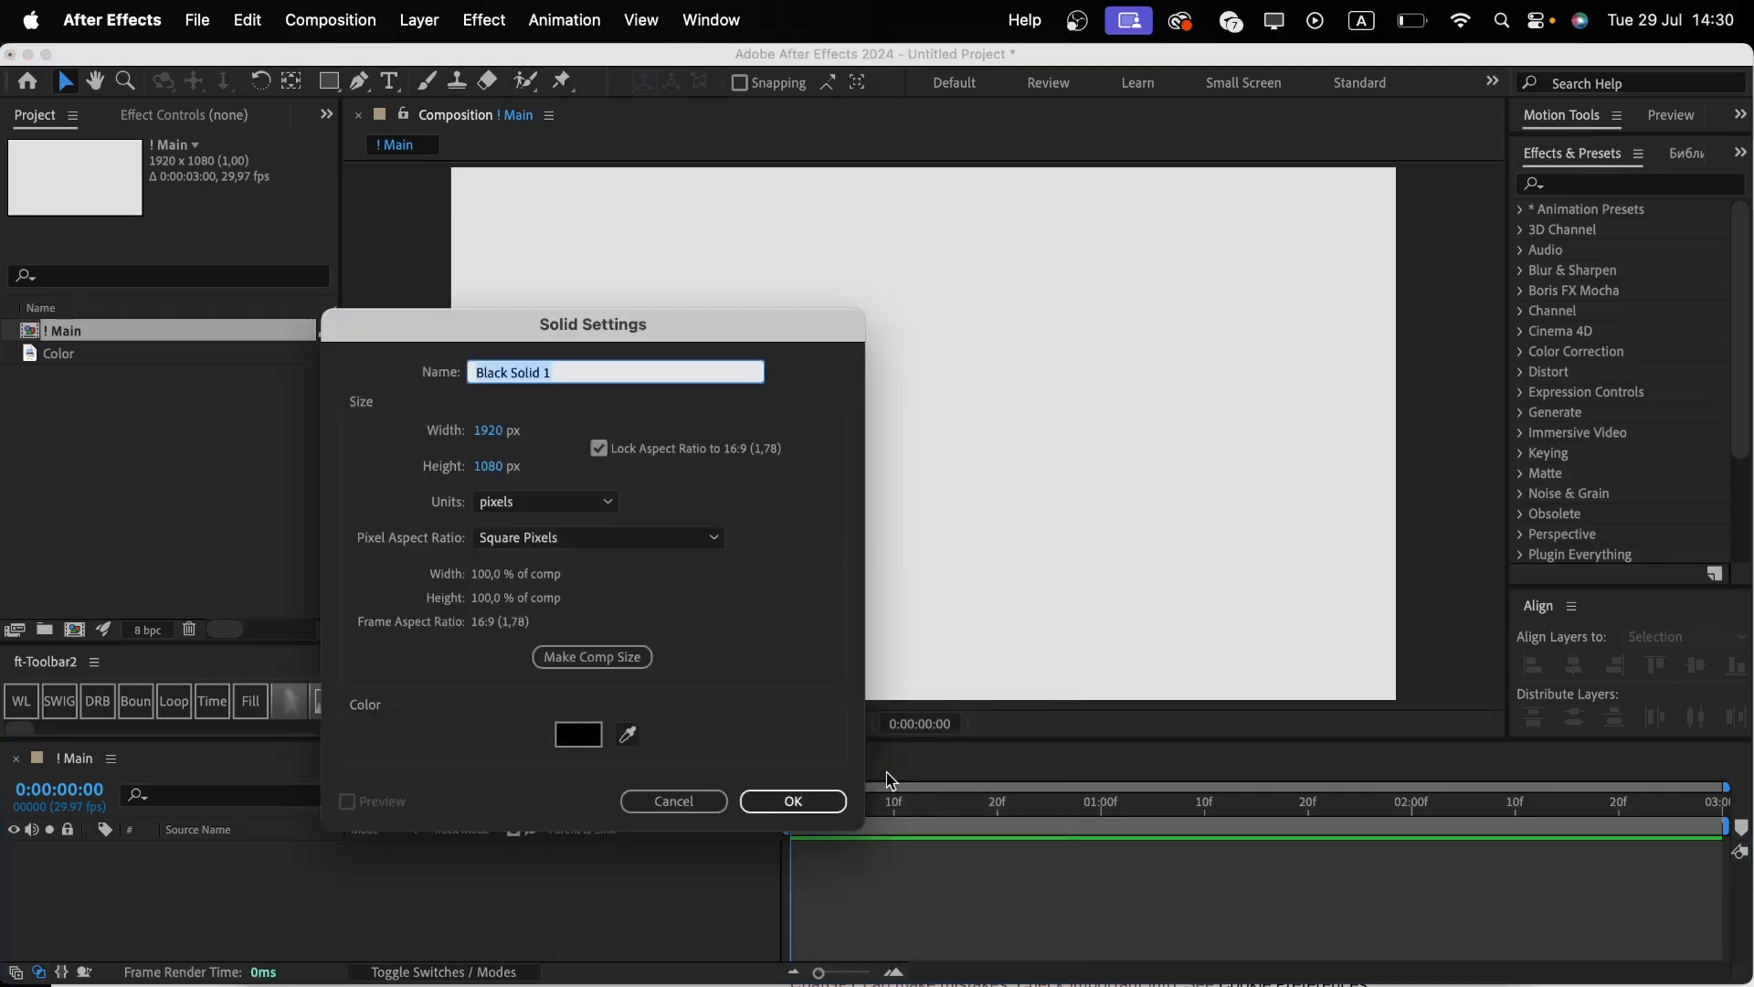
click(623, 662)
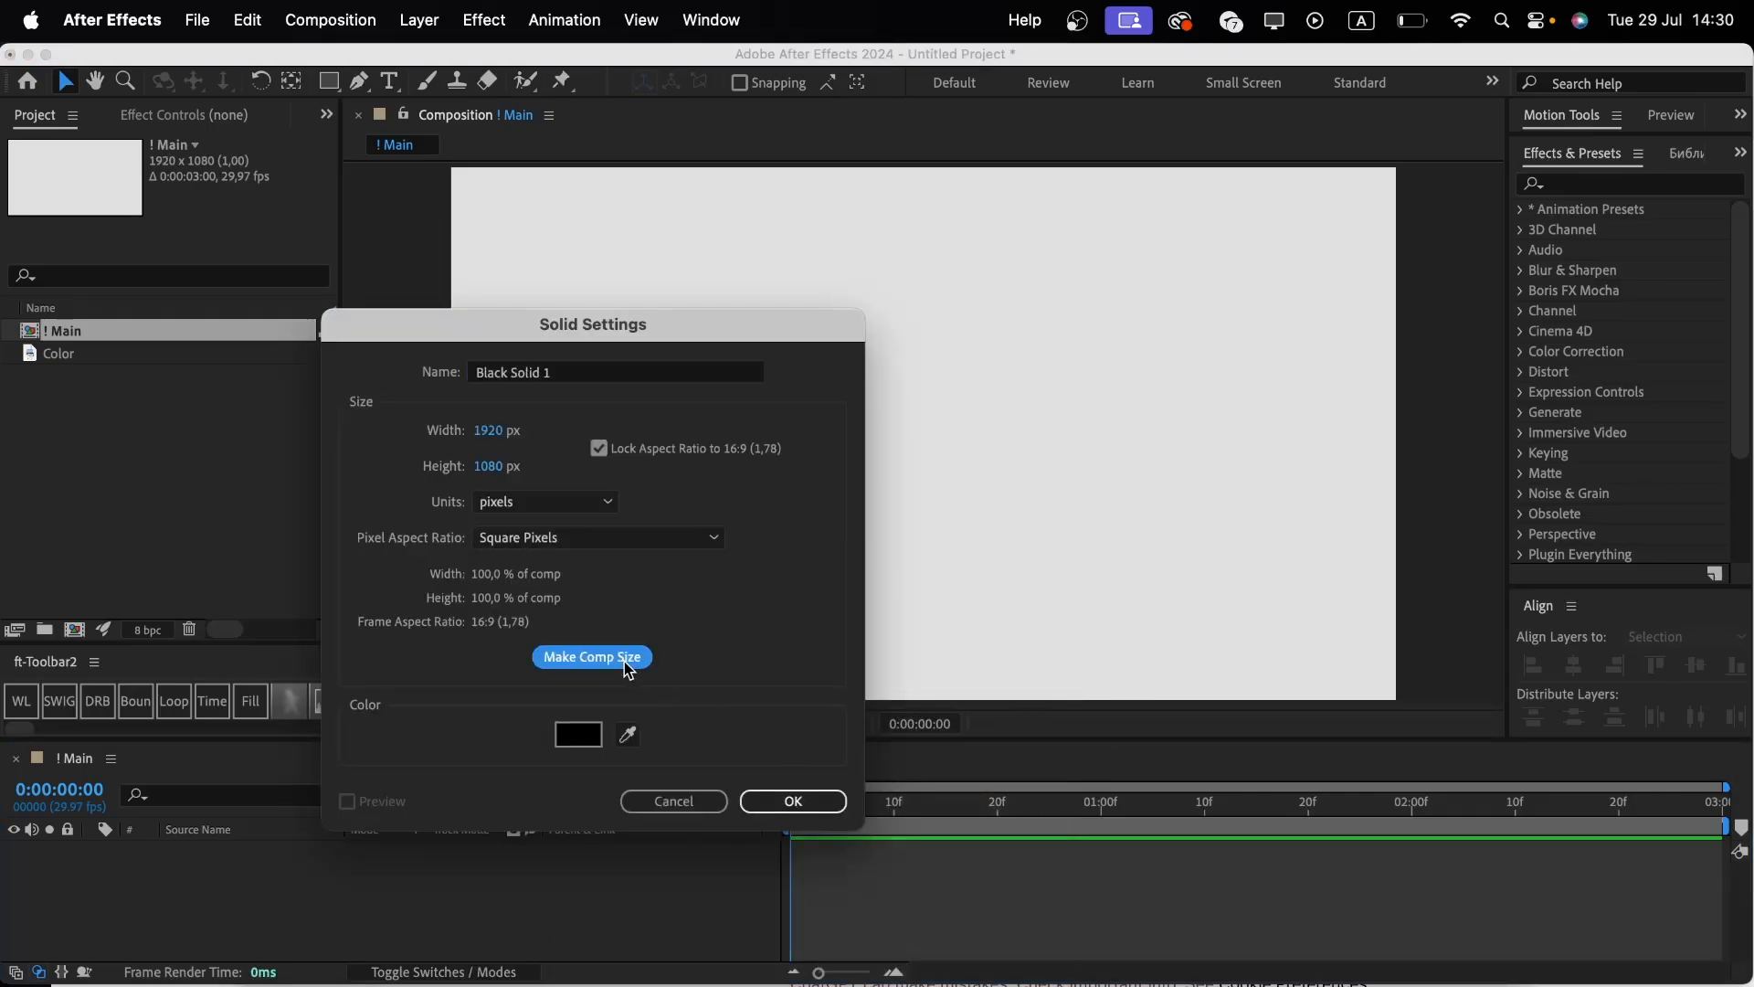
click(792, 801)
click(636, 890)
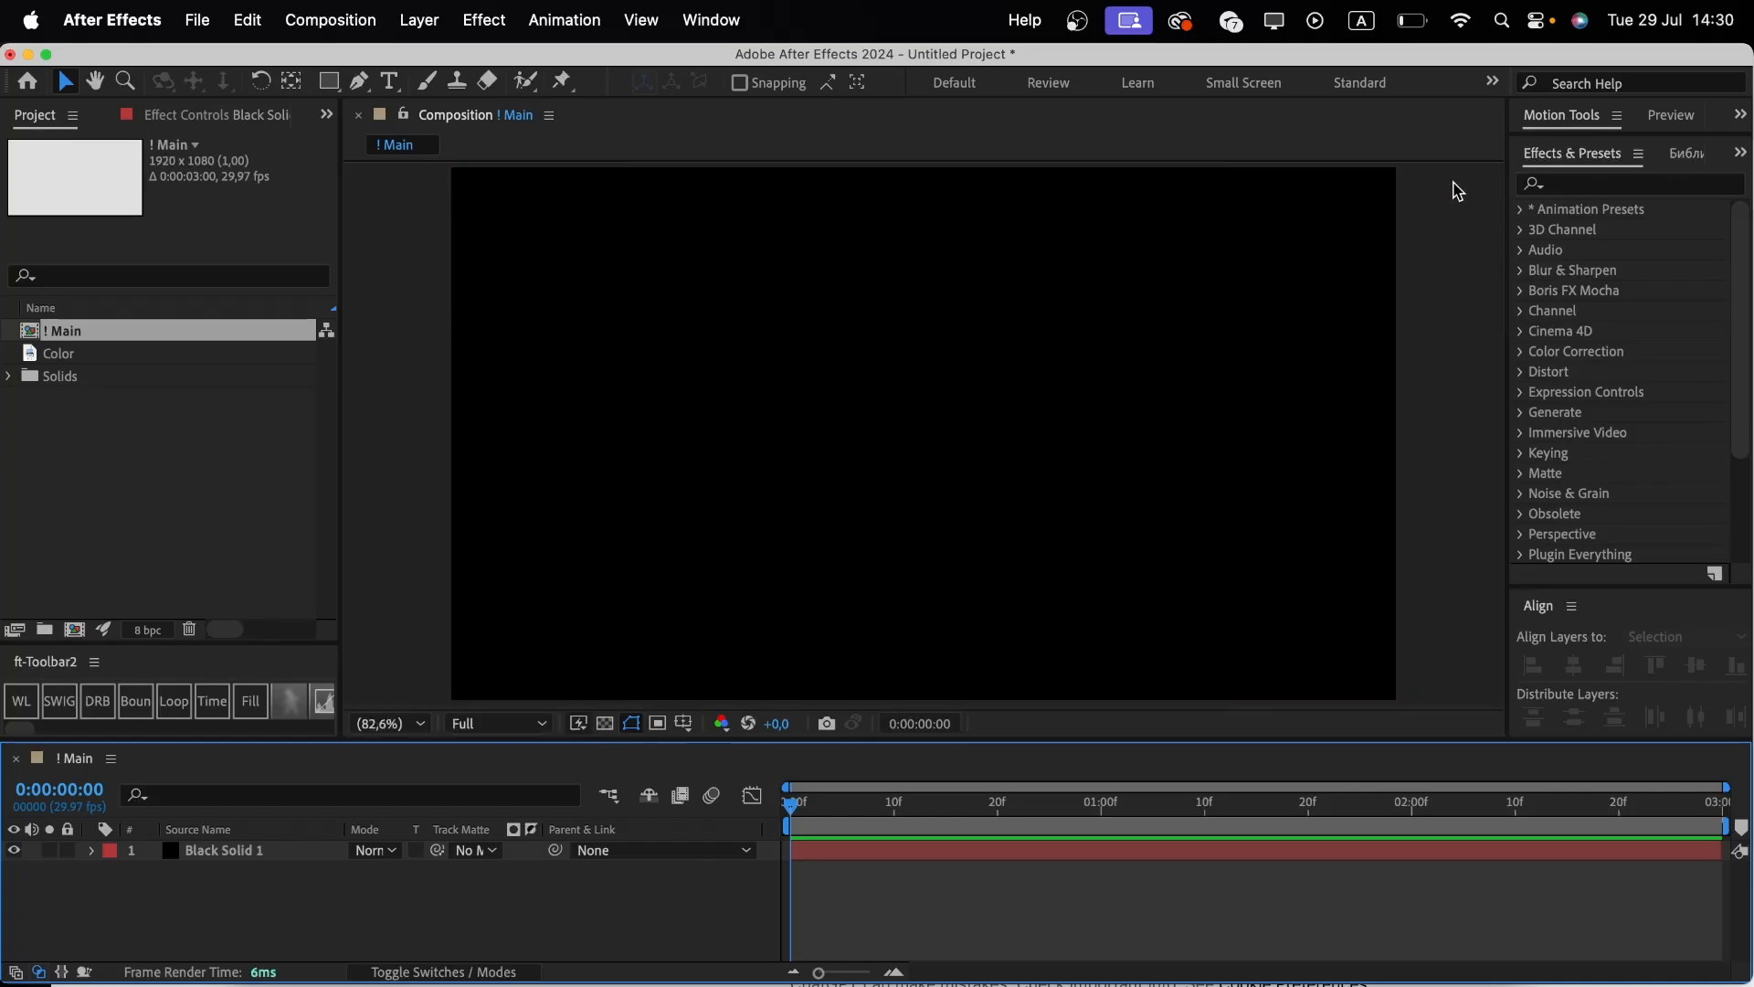
Search the effects for 'gra' and apply 4-Color Gradient to the black solid.
click(1563, 187)
text(gra)
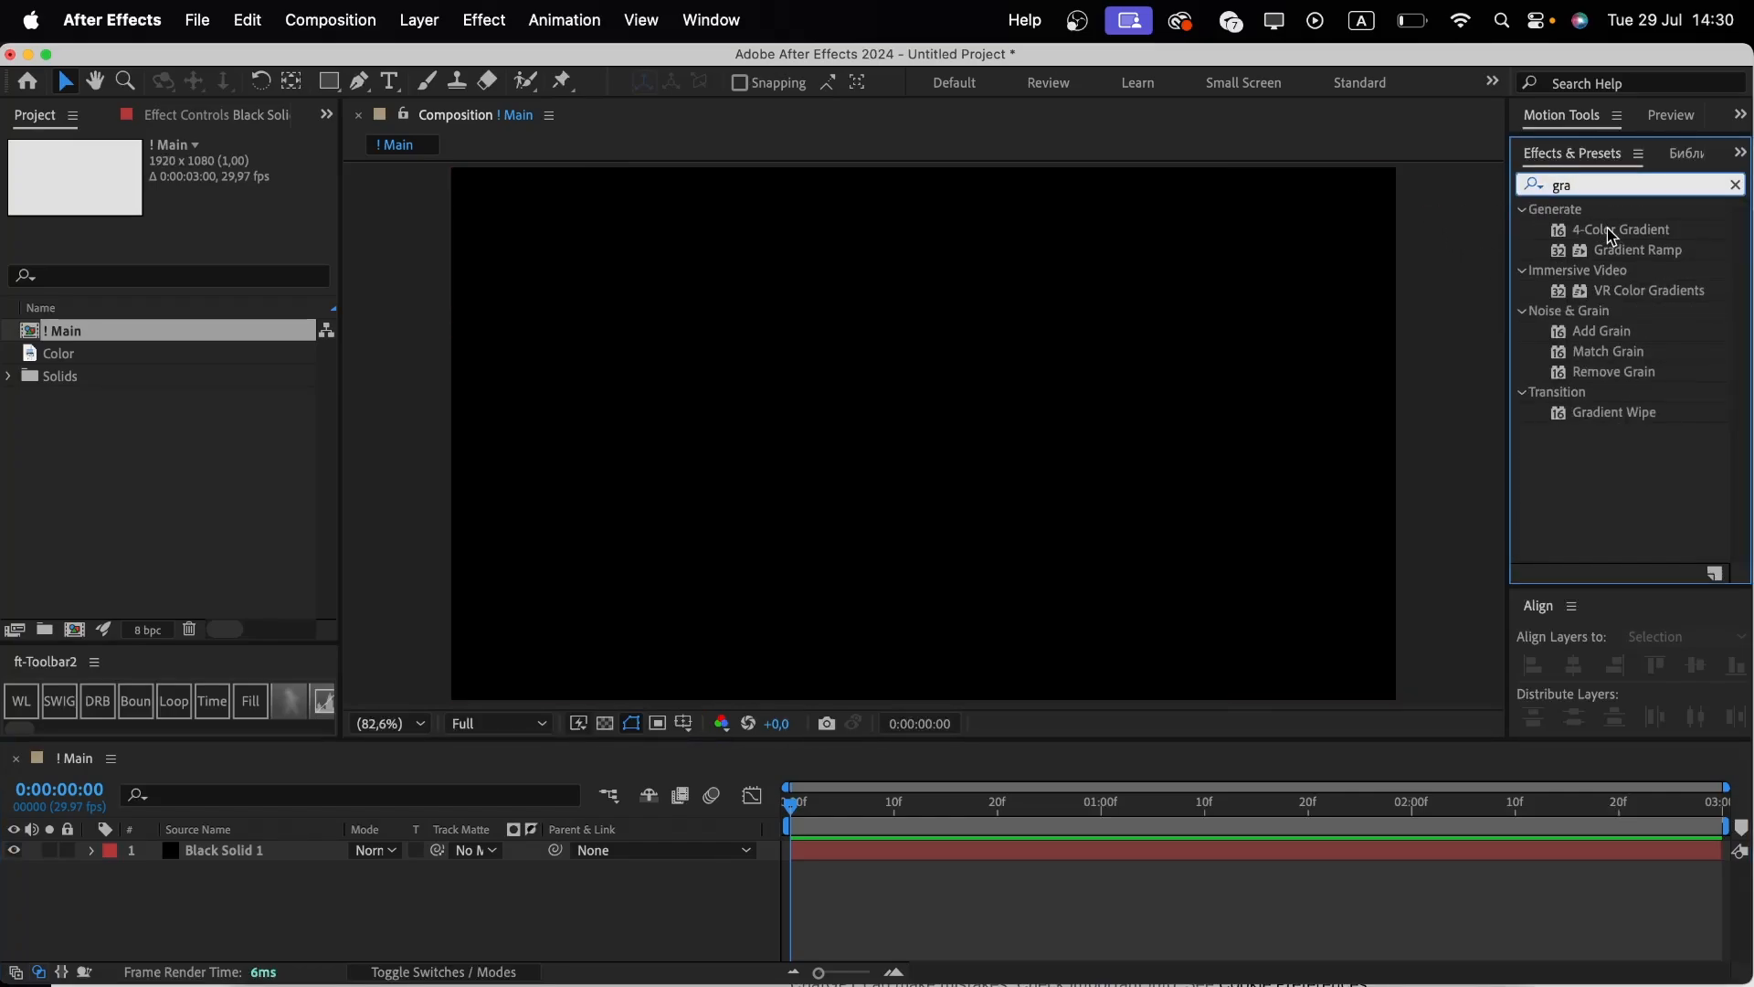
drag(1601, 230, 363, 864)
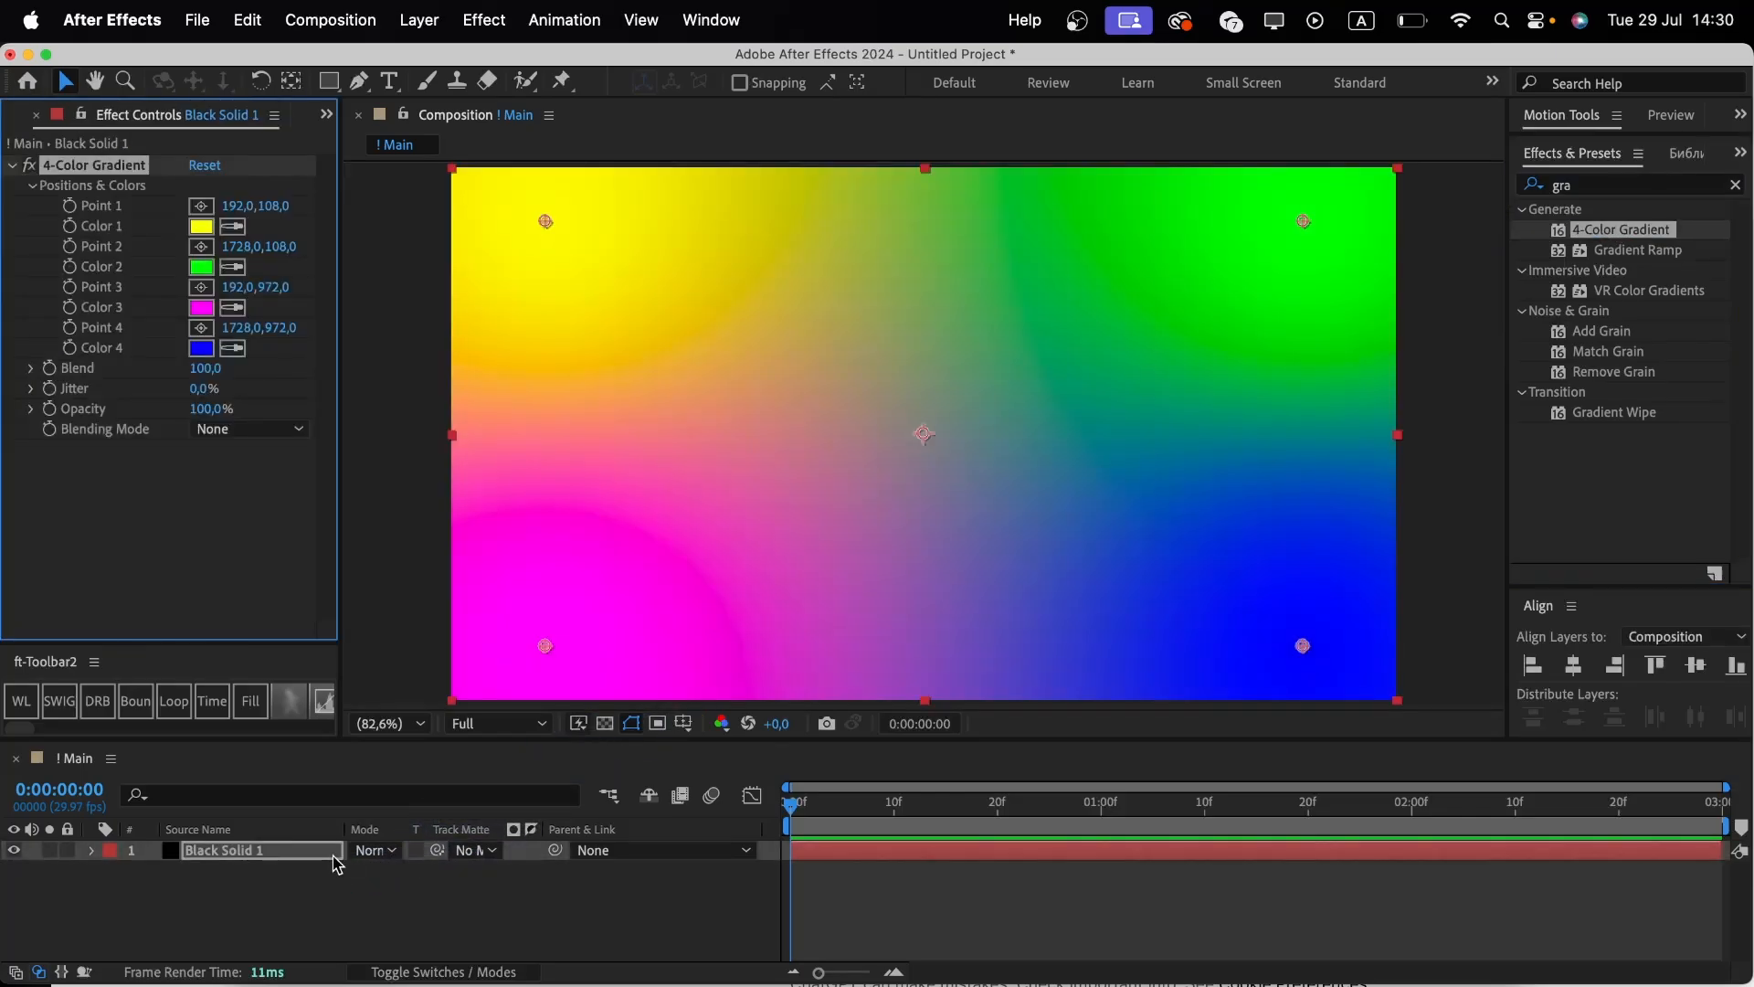
click(720, 19)
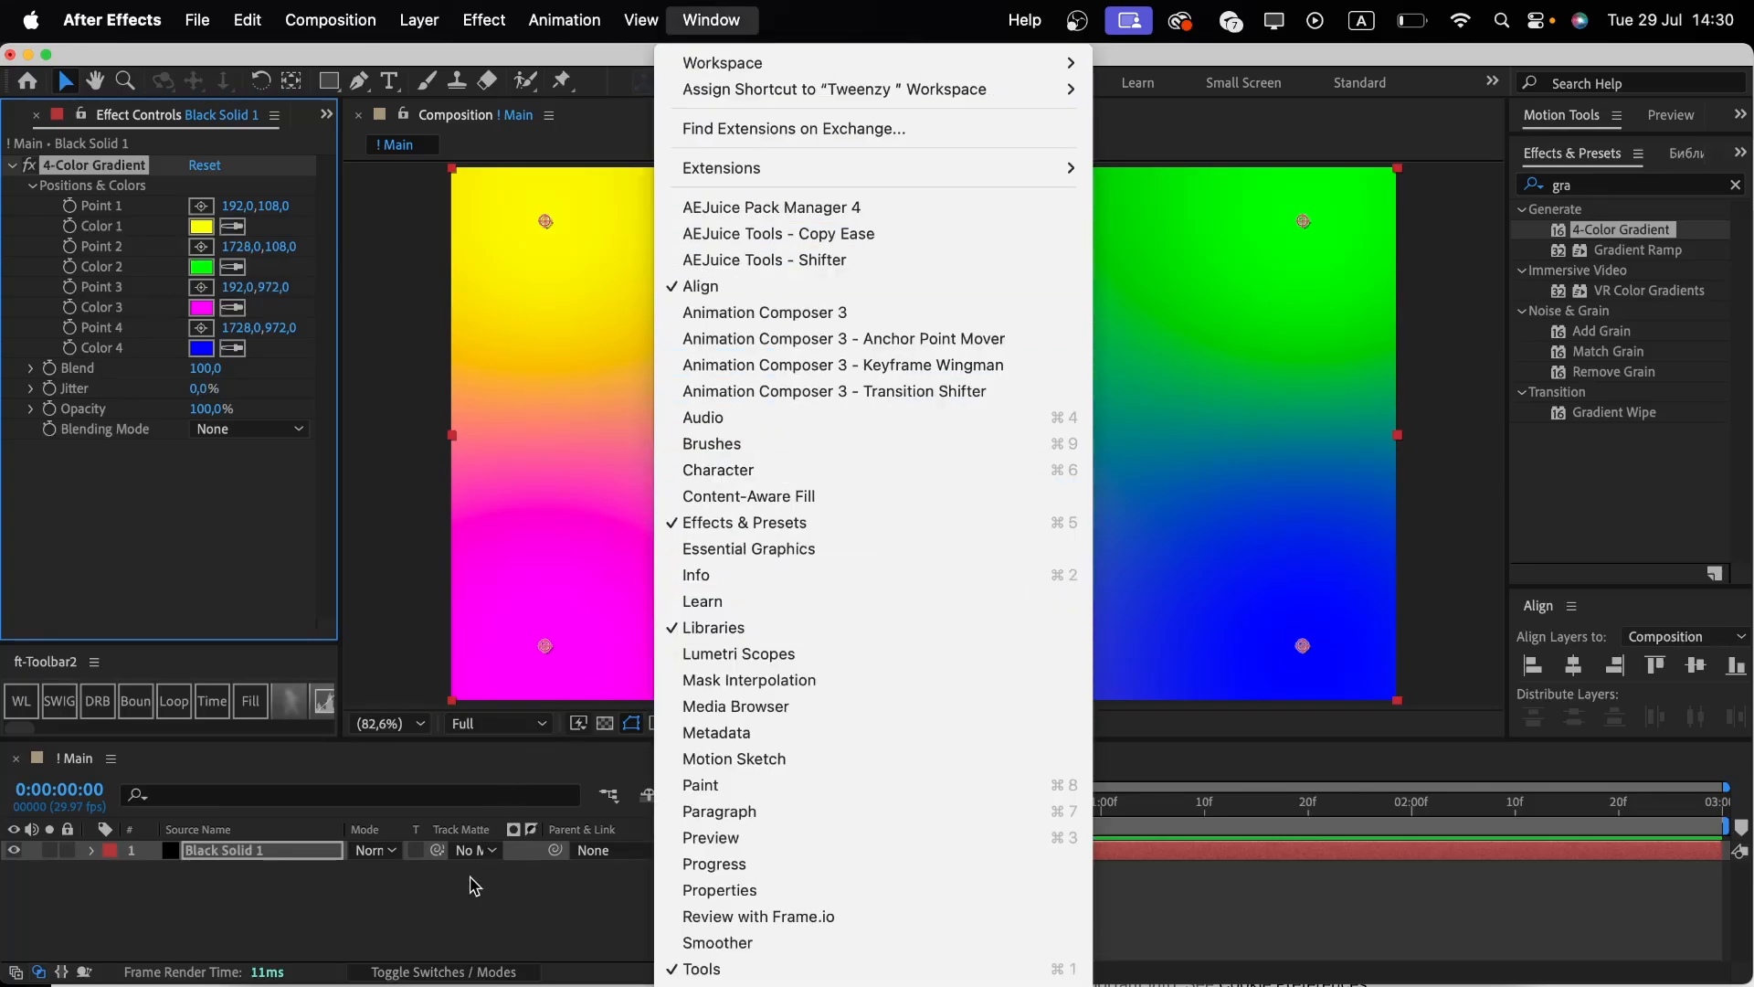
click(475, 888)
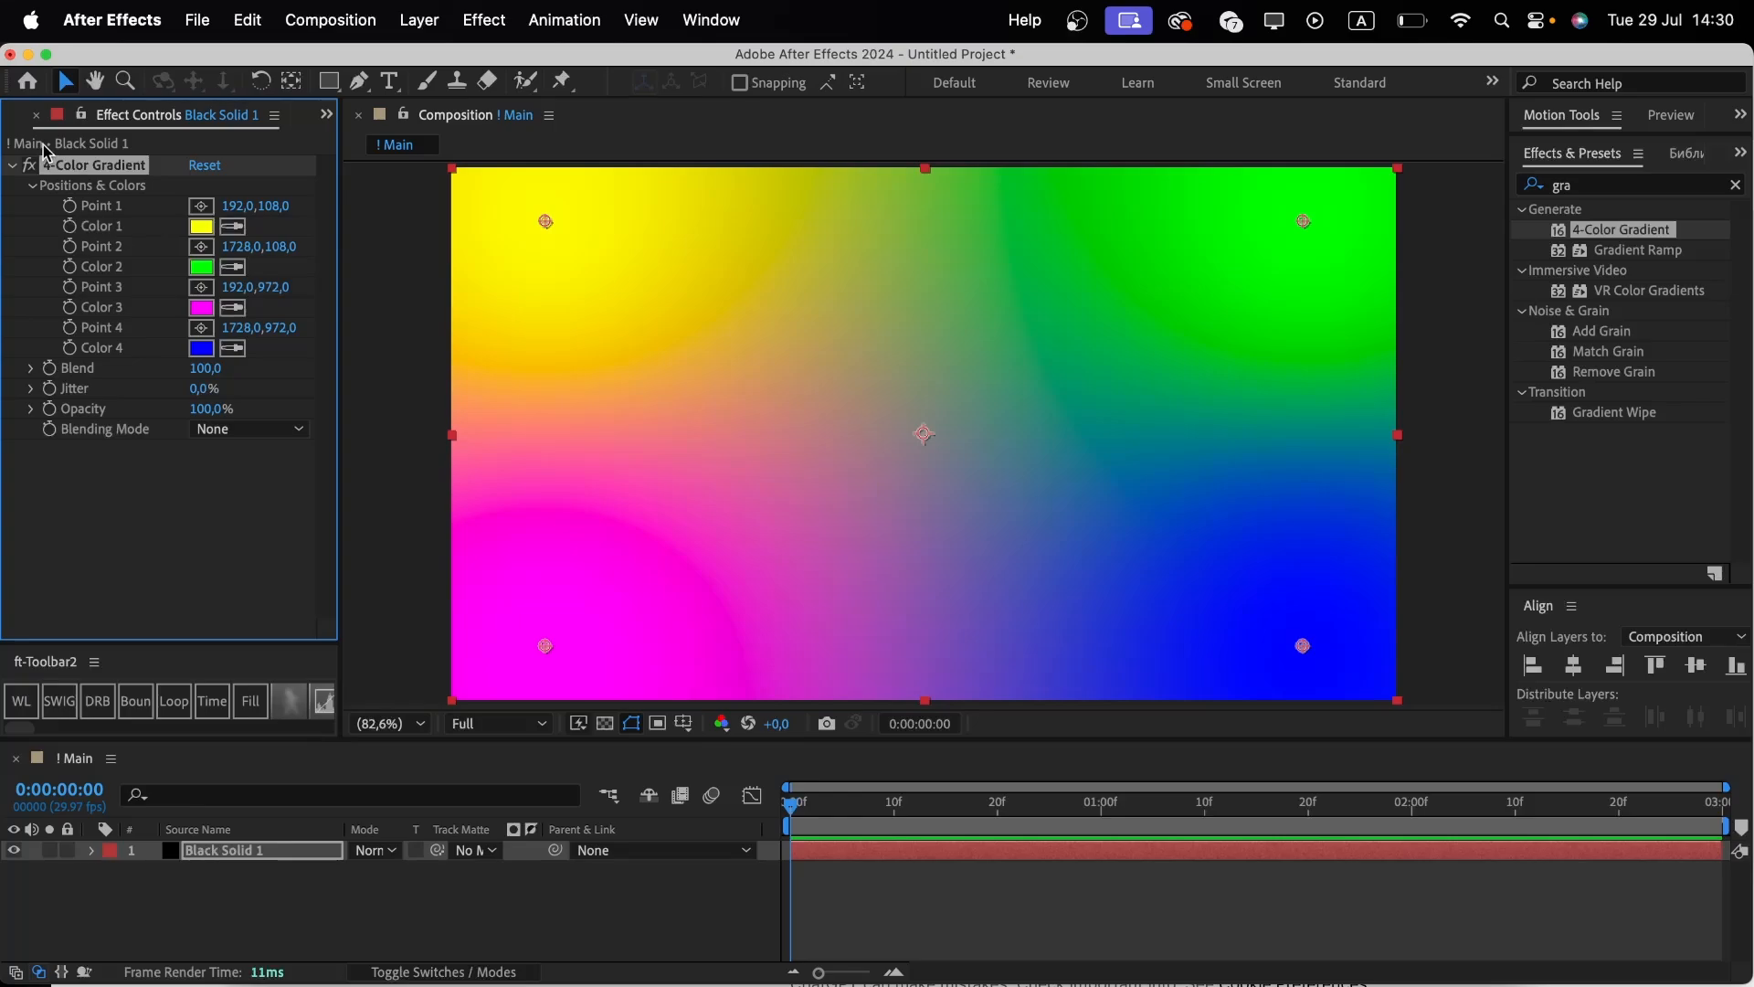
Add the Color palette image from the project into the composition.
click(25, 118)
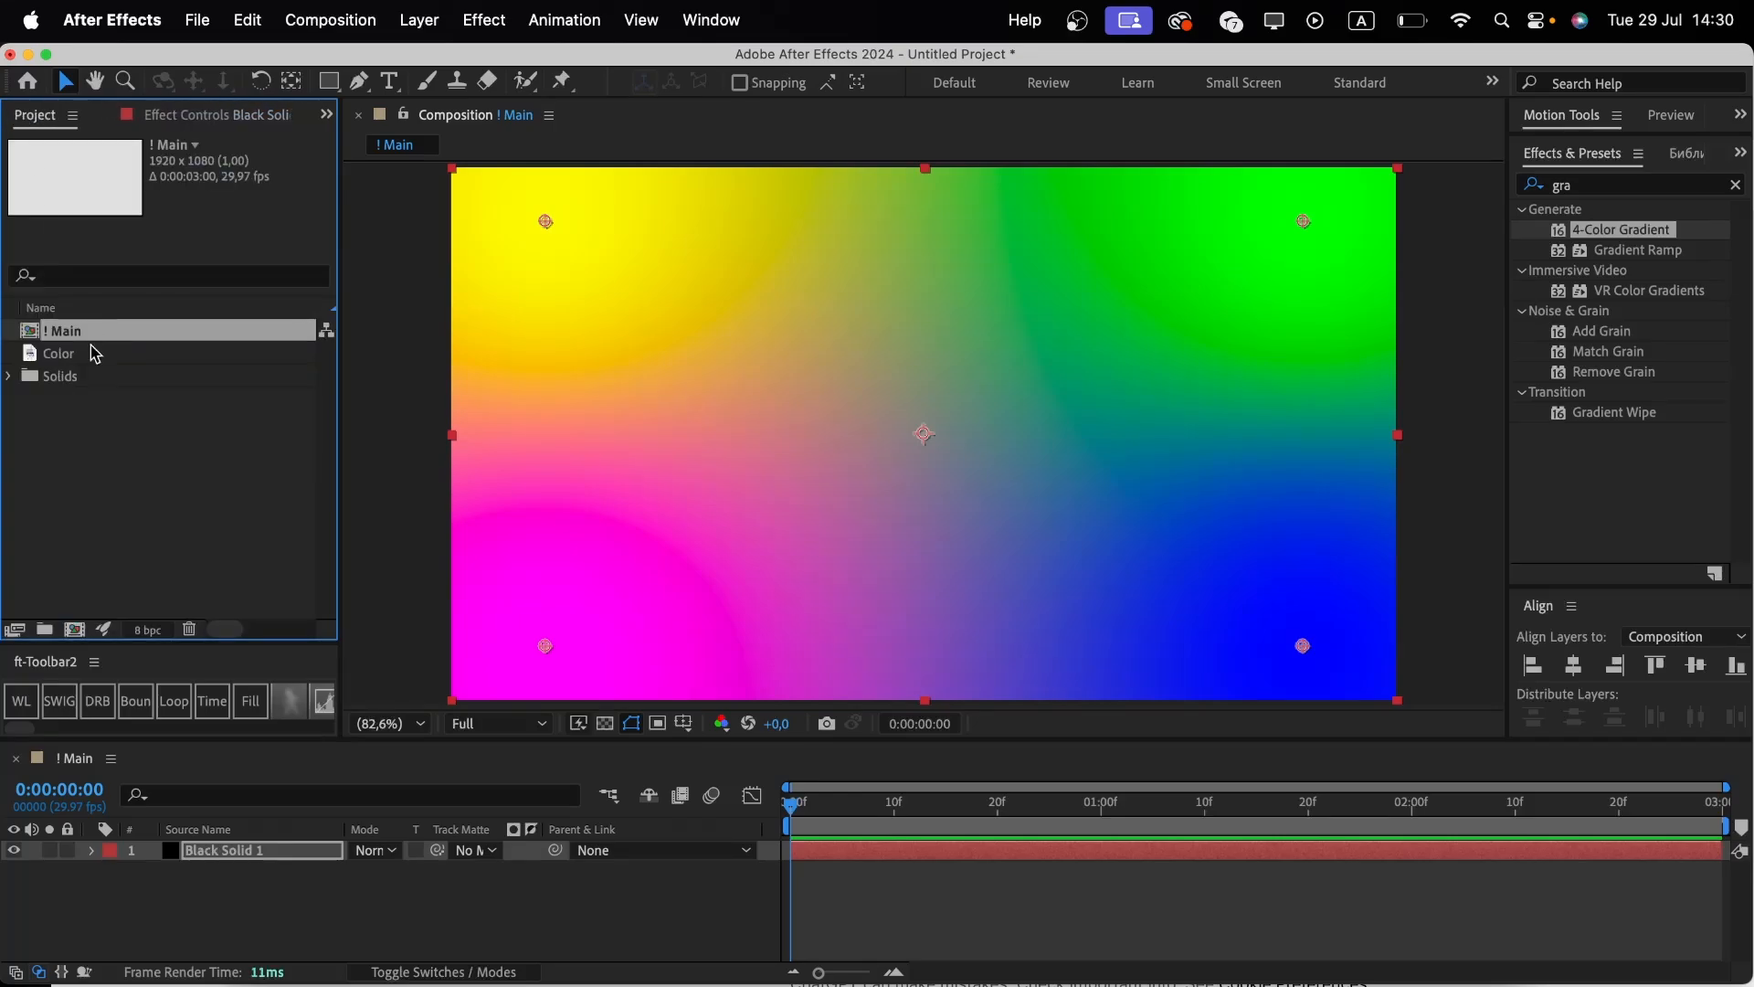
drag(92, 356, 696, 685)
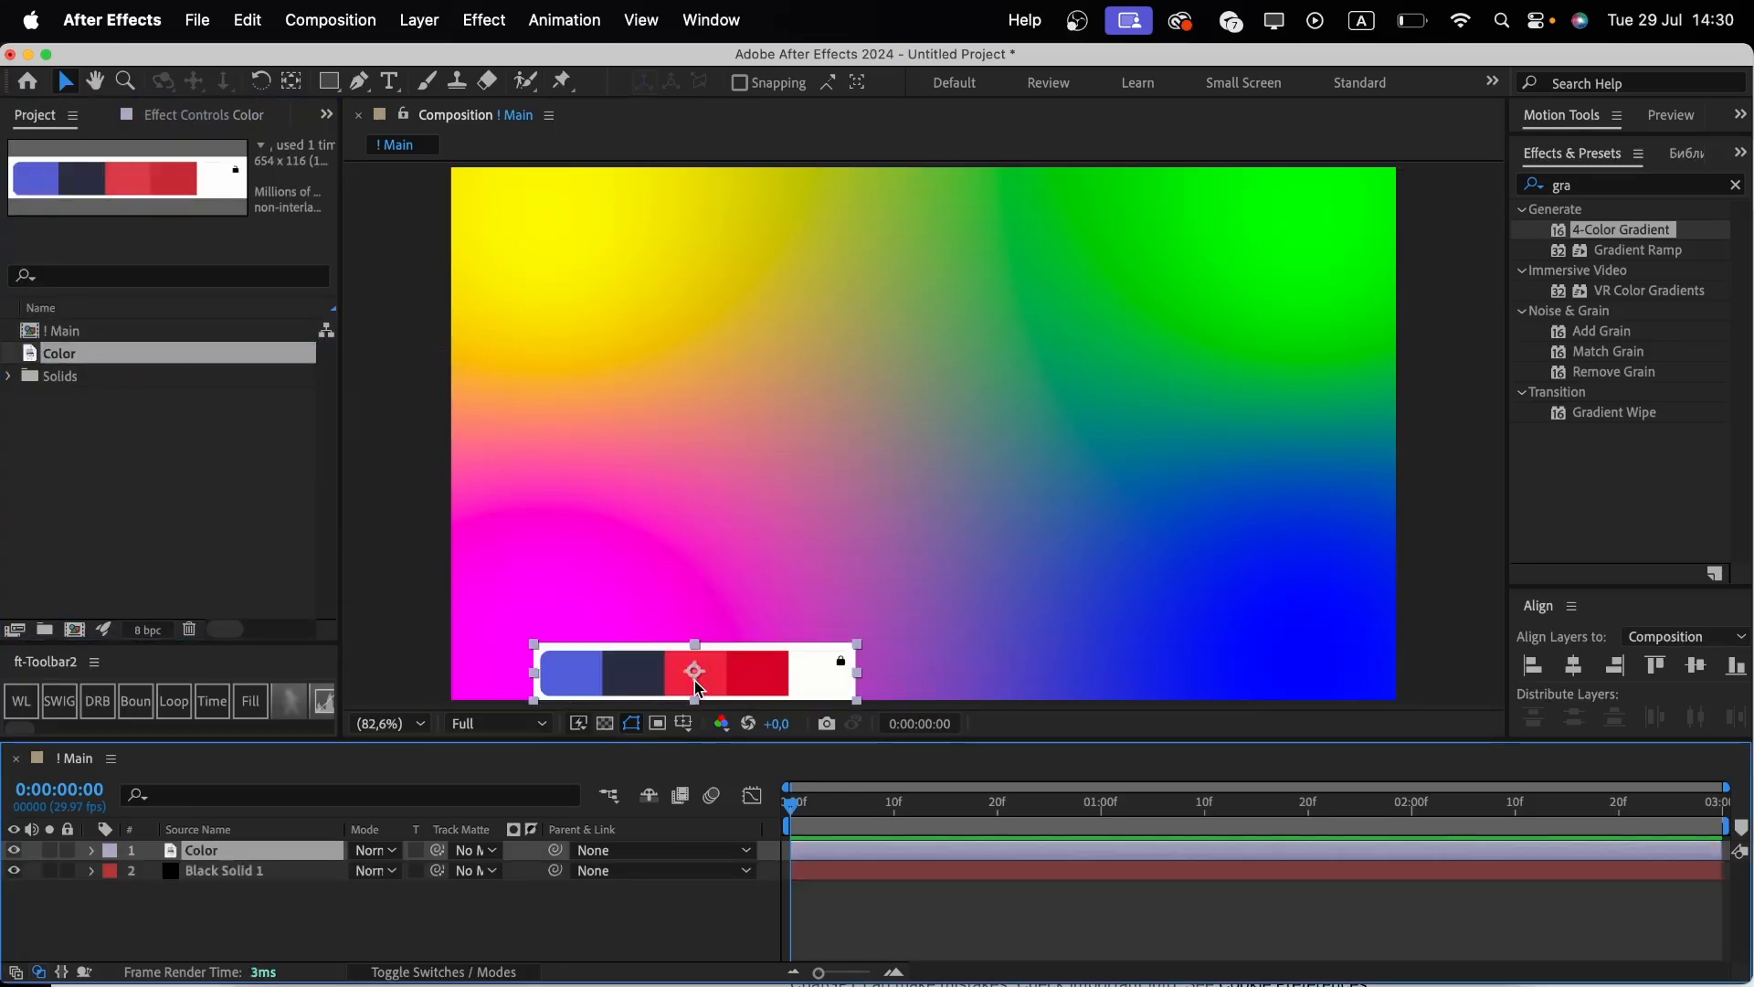
Sample the palette's four swatches into Color 1 through Color 4 of the solid's gradient with the eyedropper.
click(179, 115)
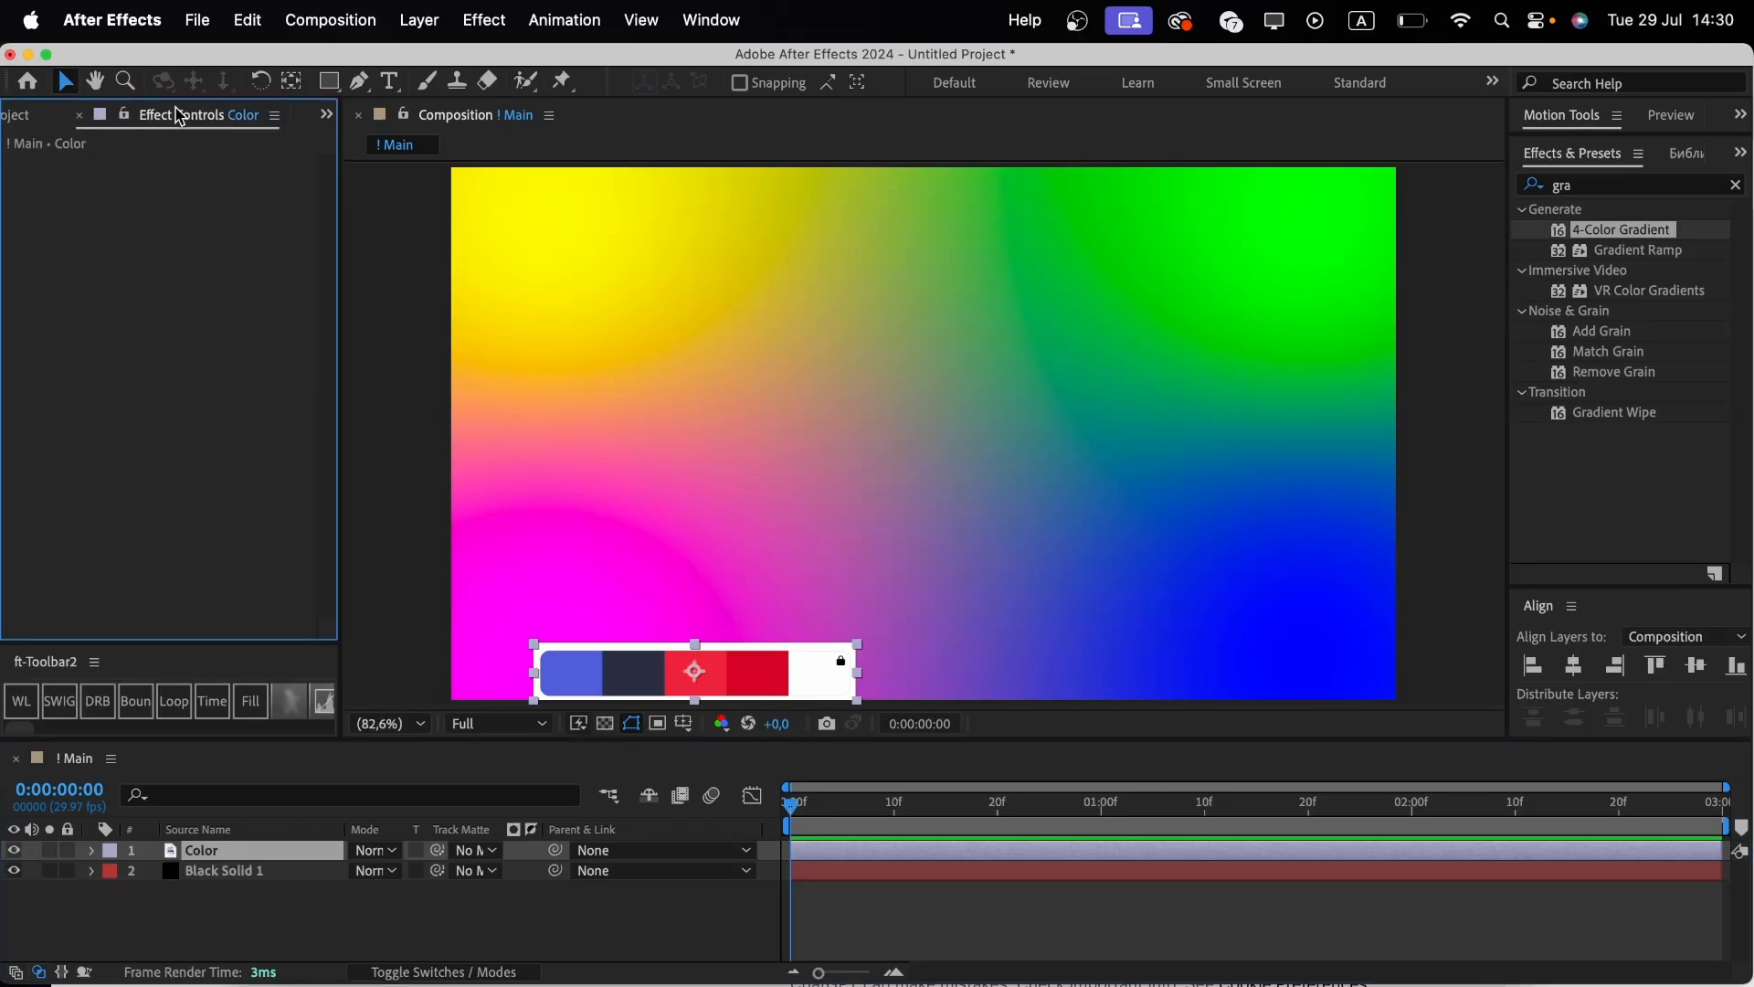
click(279, 873)
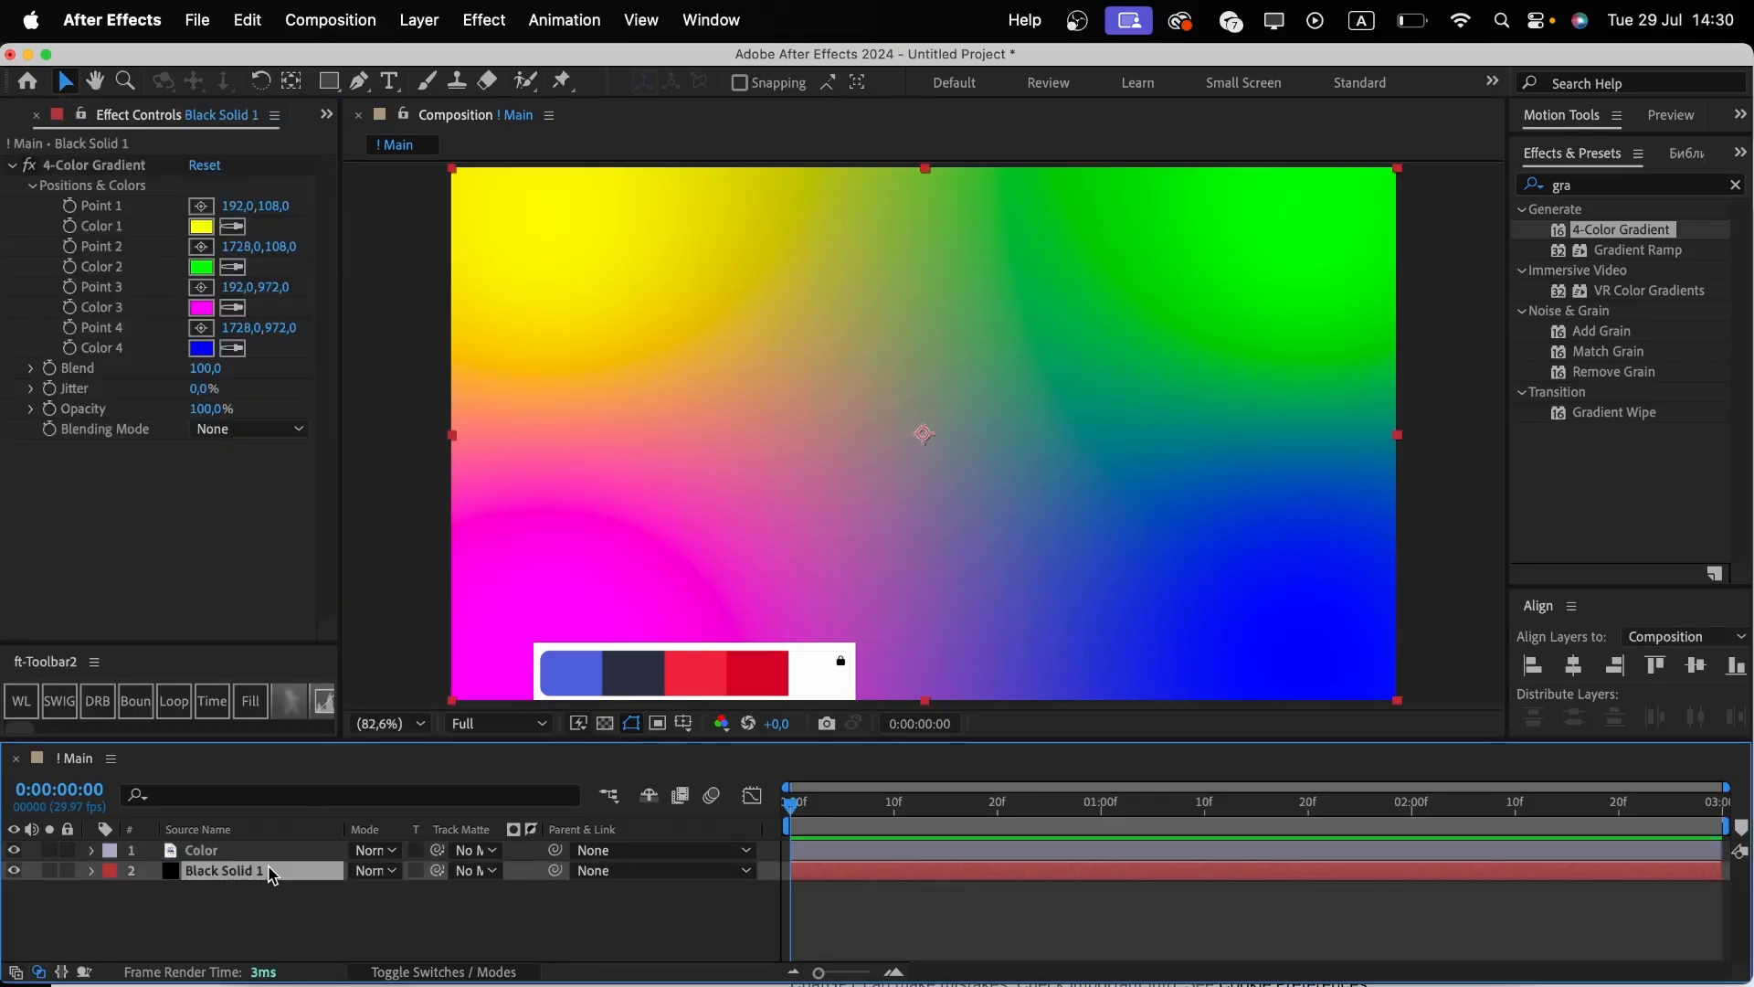
click(233, 226)
click(572, 657)
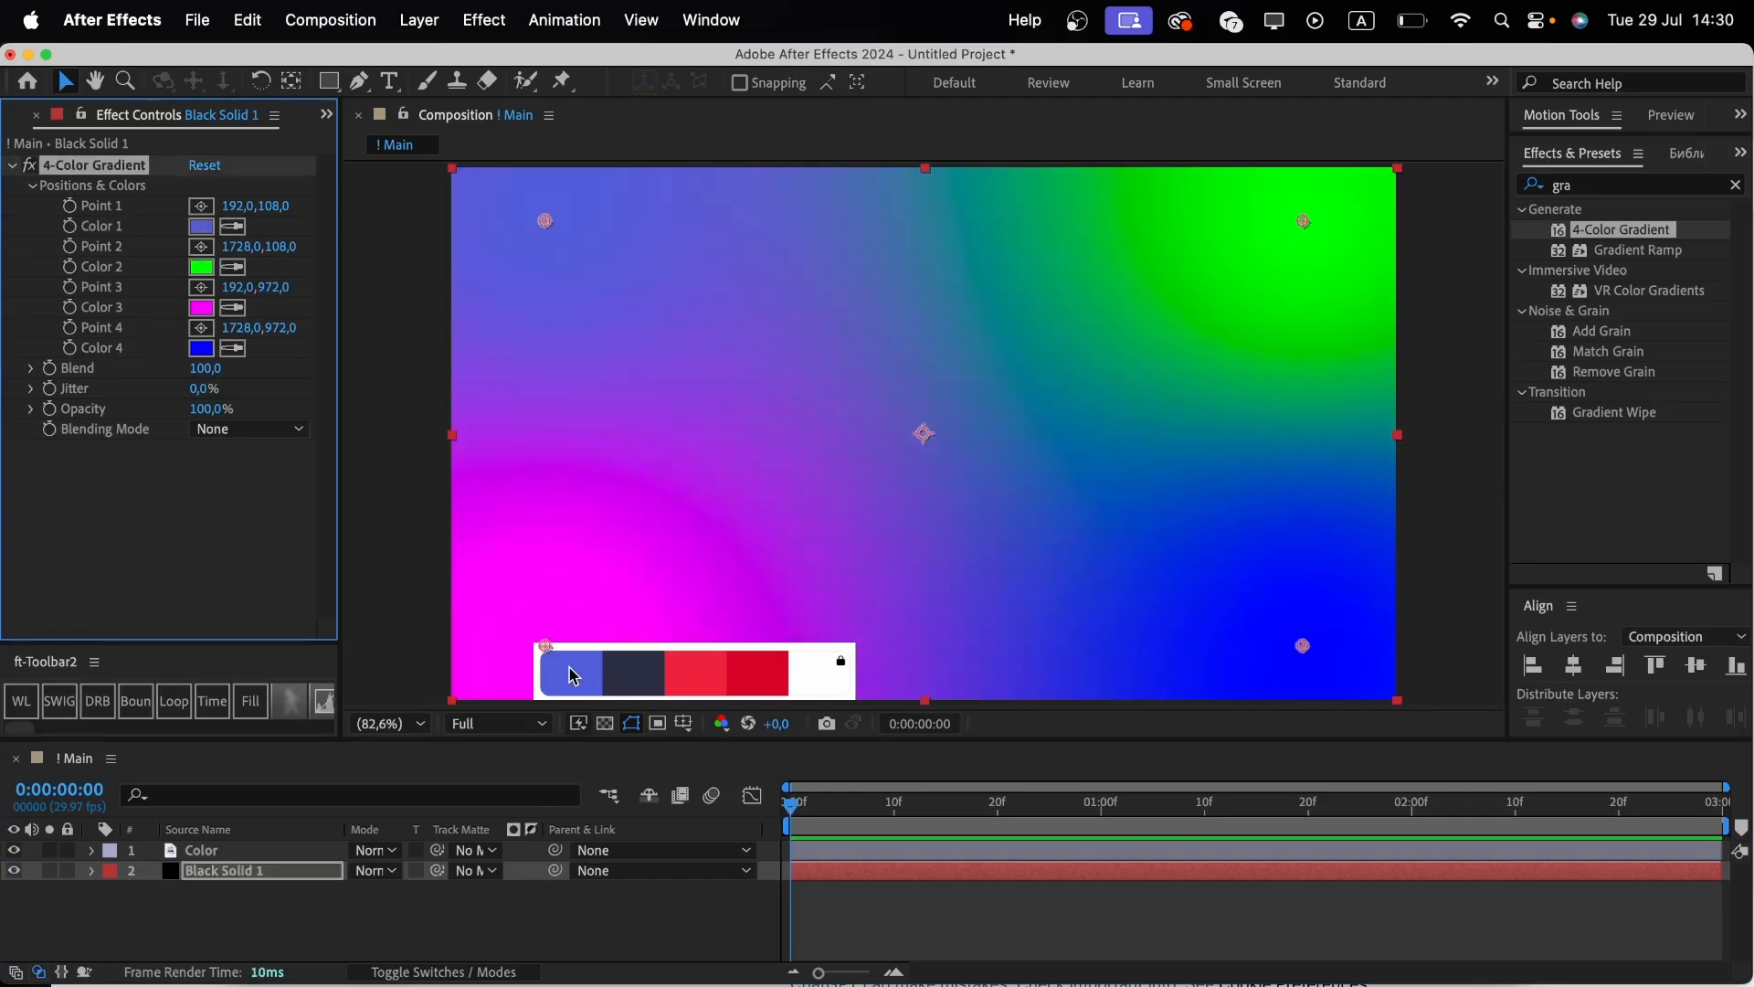
click(234, 268)
click(639, 673)
click(233, 307)
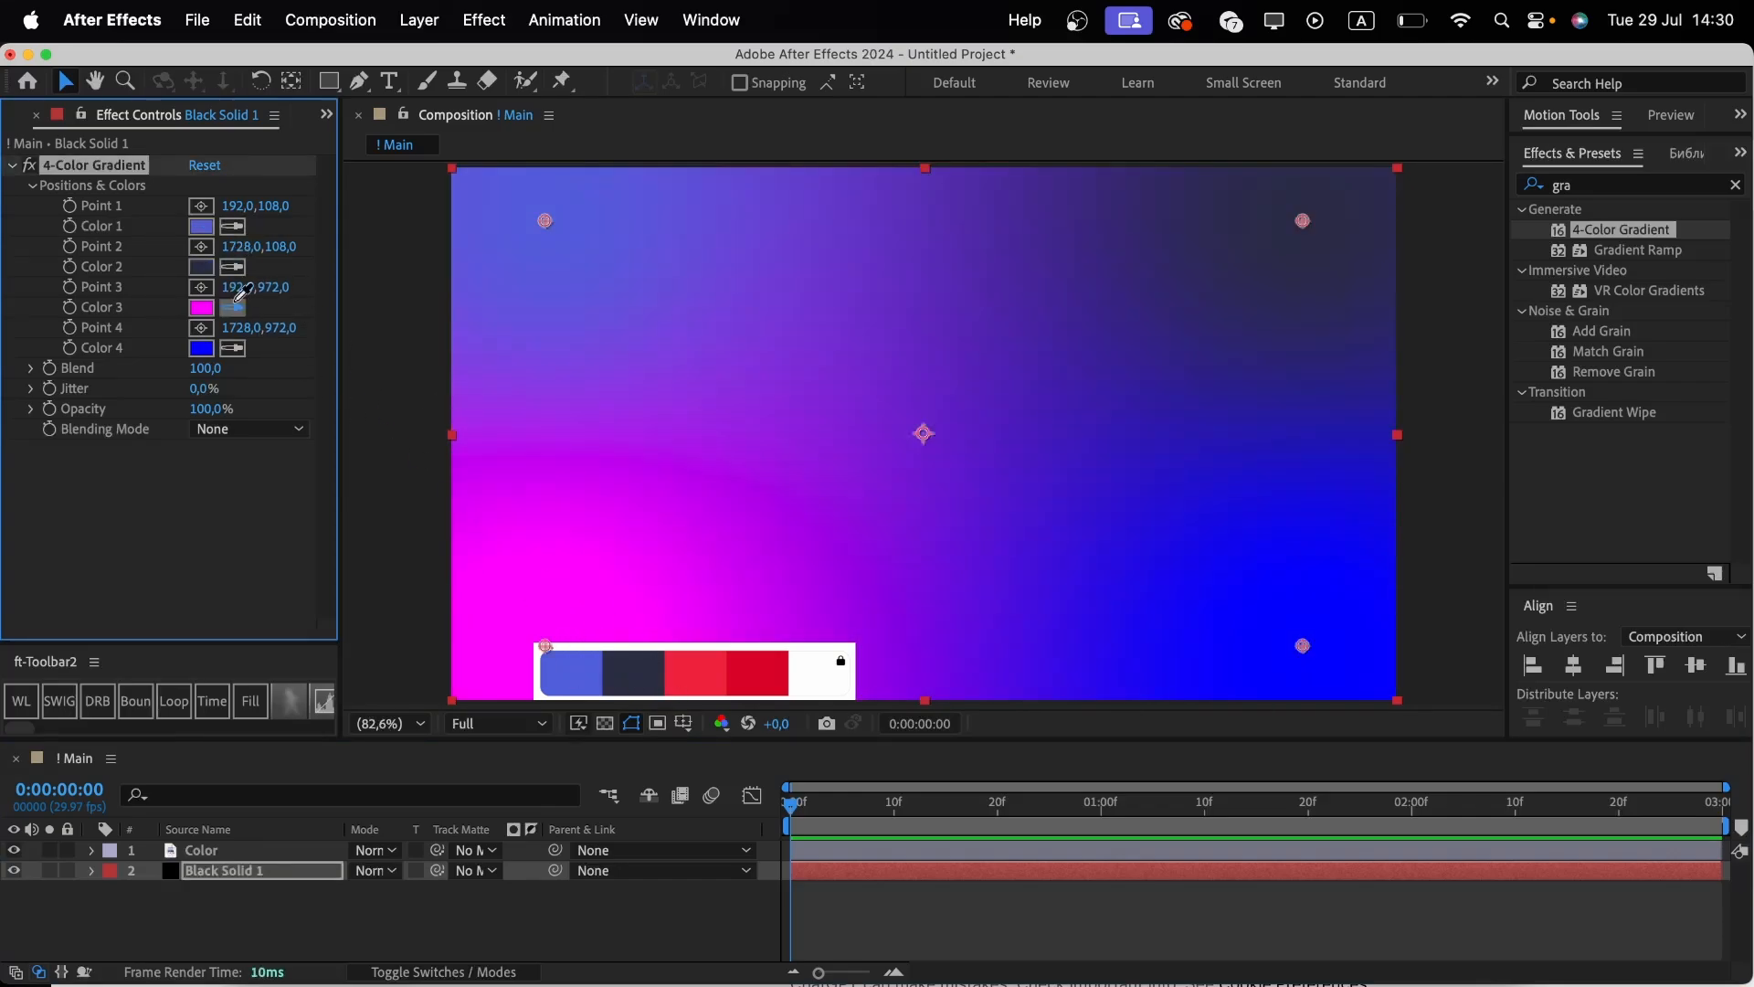
click(718, 665)
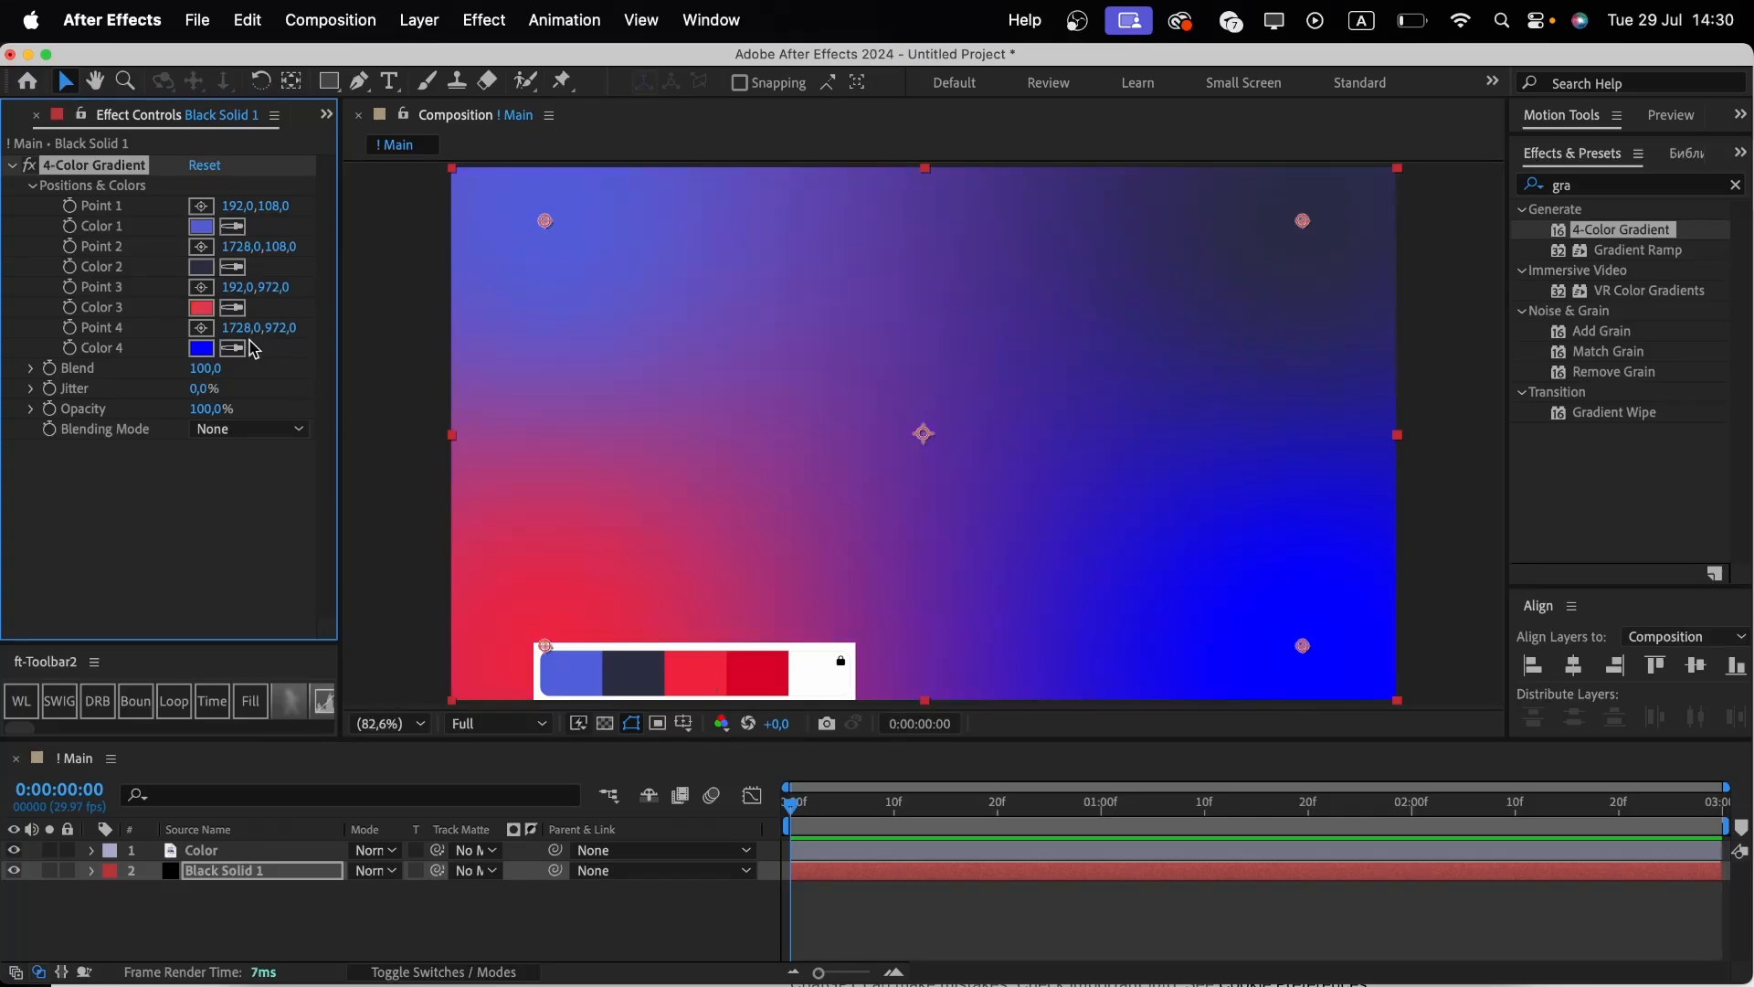
click(233, 348)
click(764, 674)
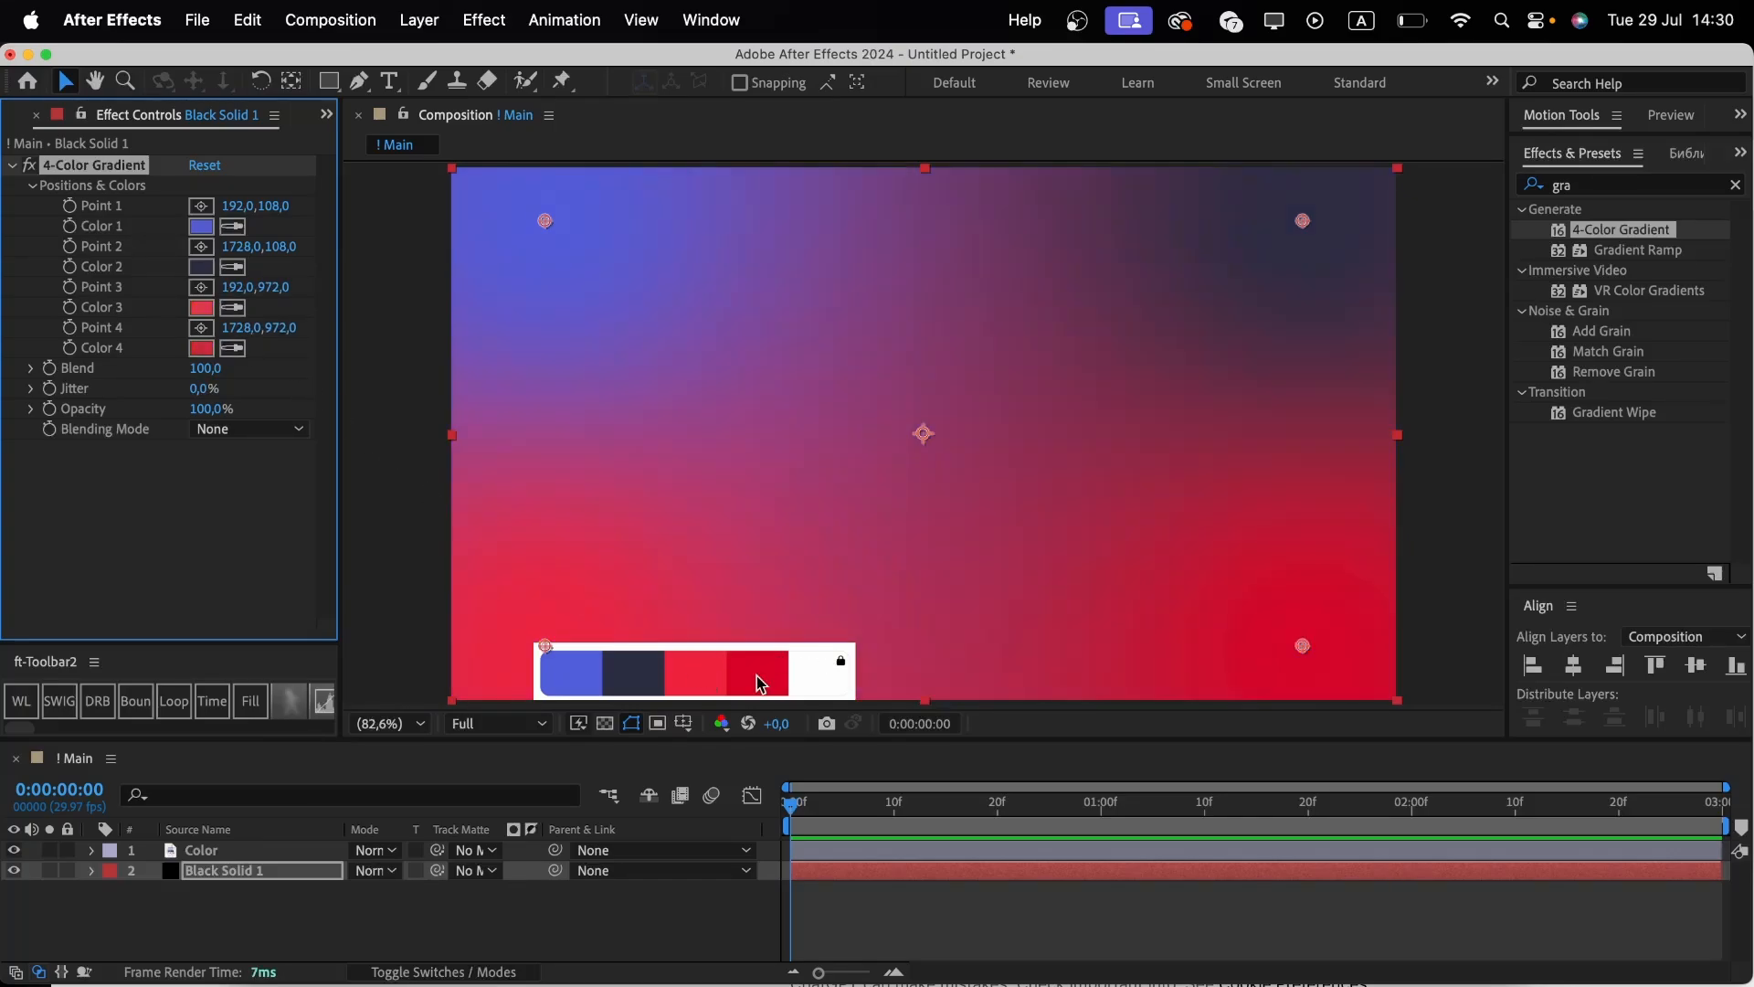
Delete the Color palette layer from the composition.
click(298, 852)
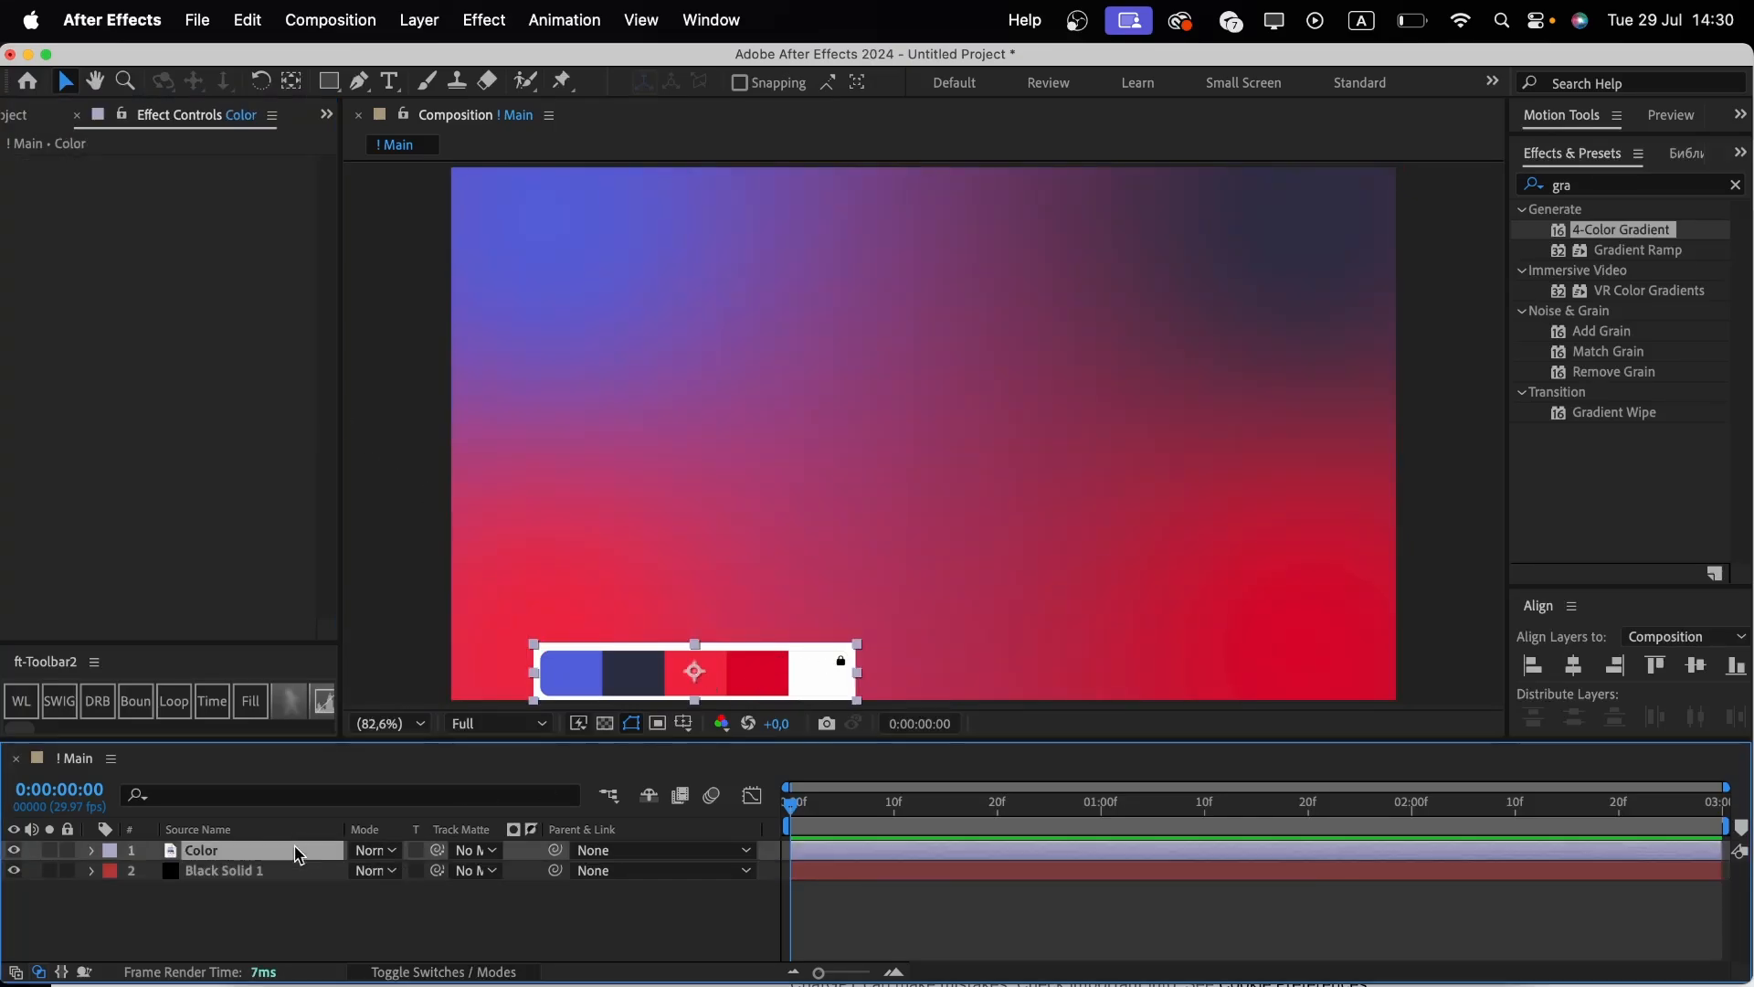
key(Delete)
click(201, 225)
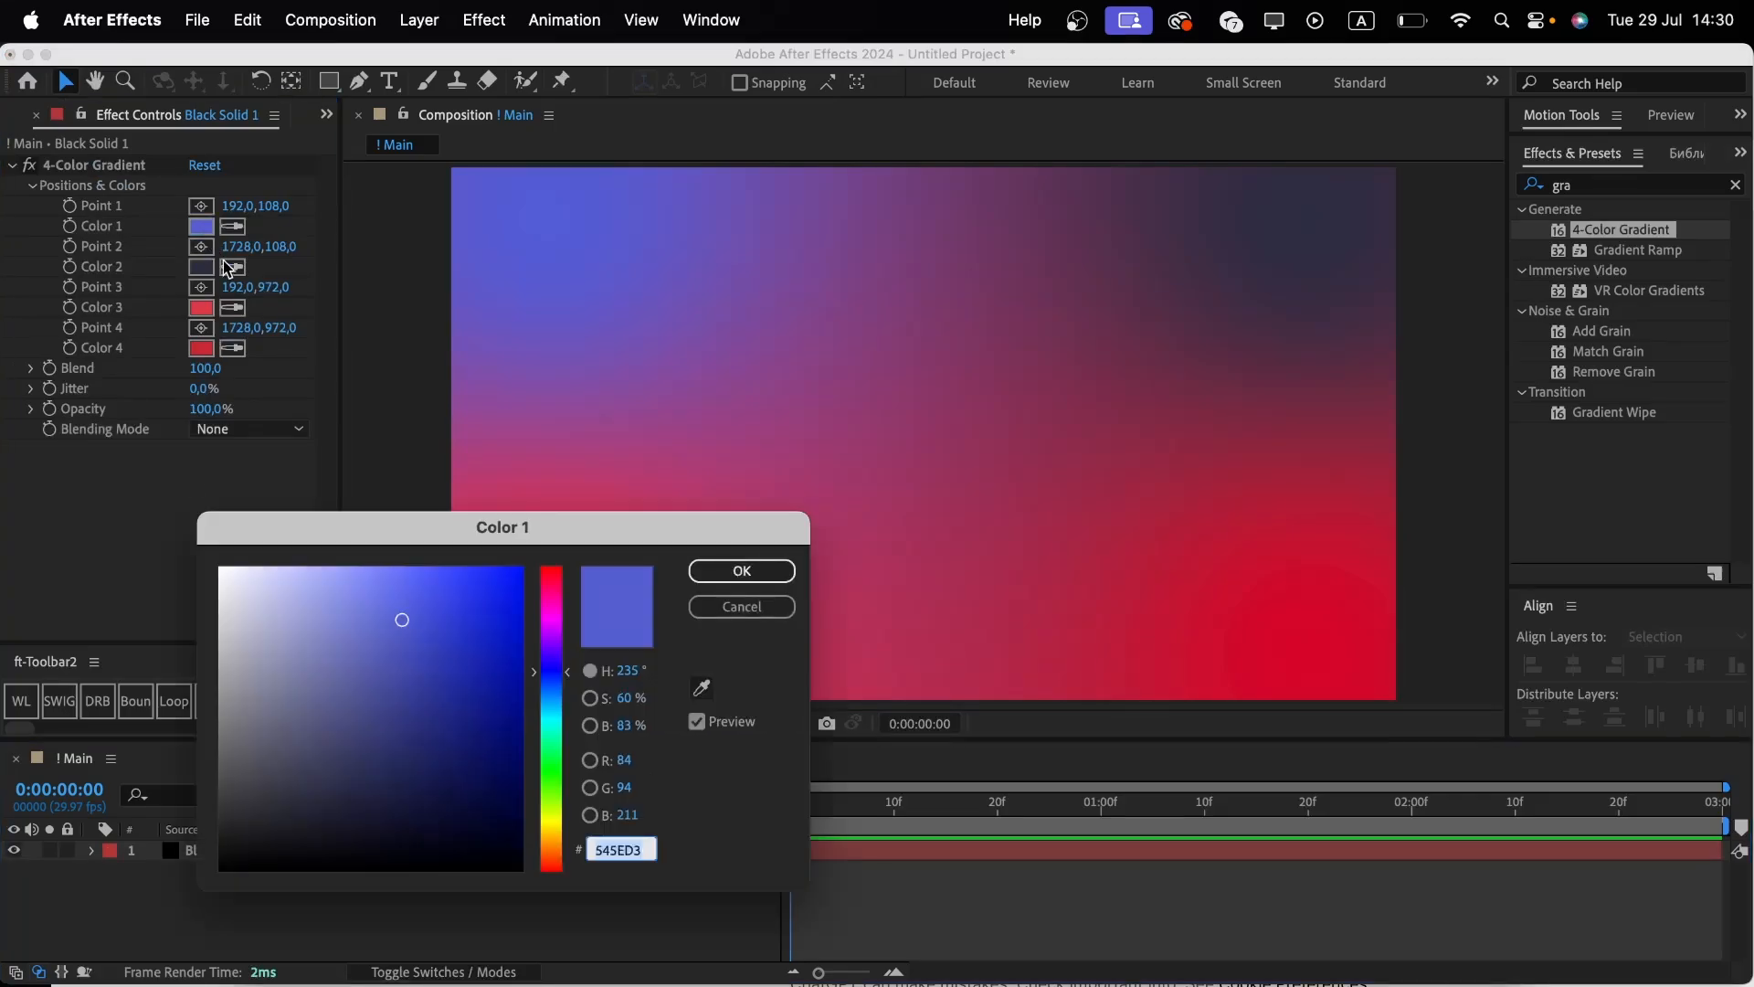
mouse_move(404, 621)
mouse_down()
mouse_move(364, 619)
mouse_move(408, 618)
mouse_move(380, 716)
mouse_move(318, 700)
mouse_move(305, 655)
mouse_up()
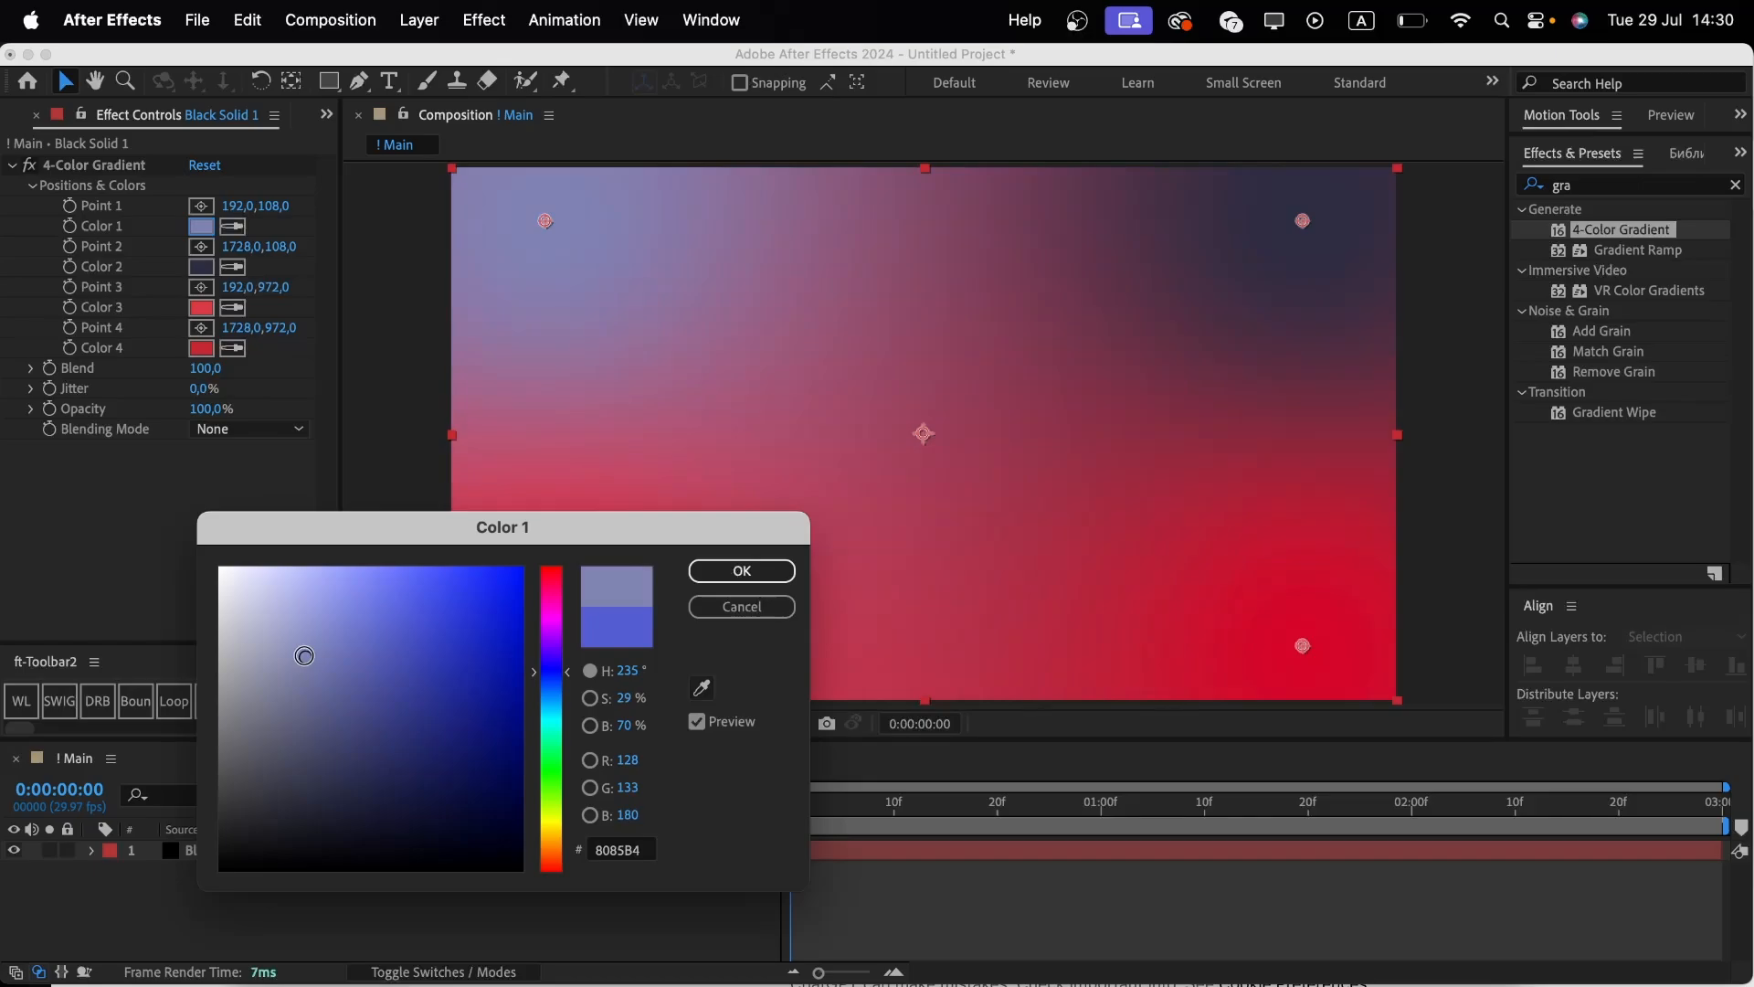
click(718, 608)
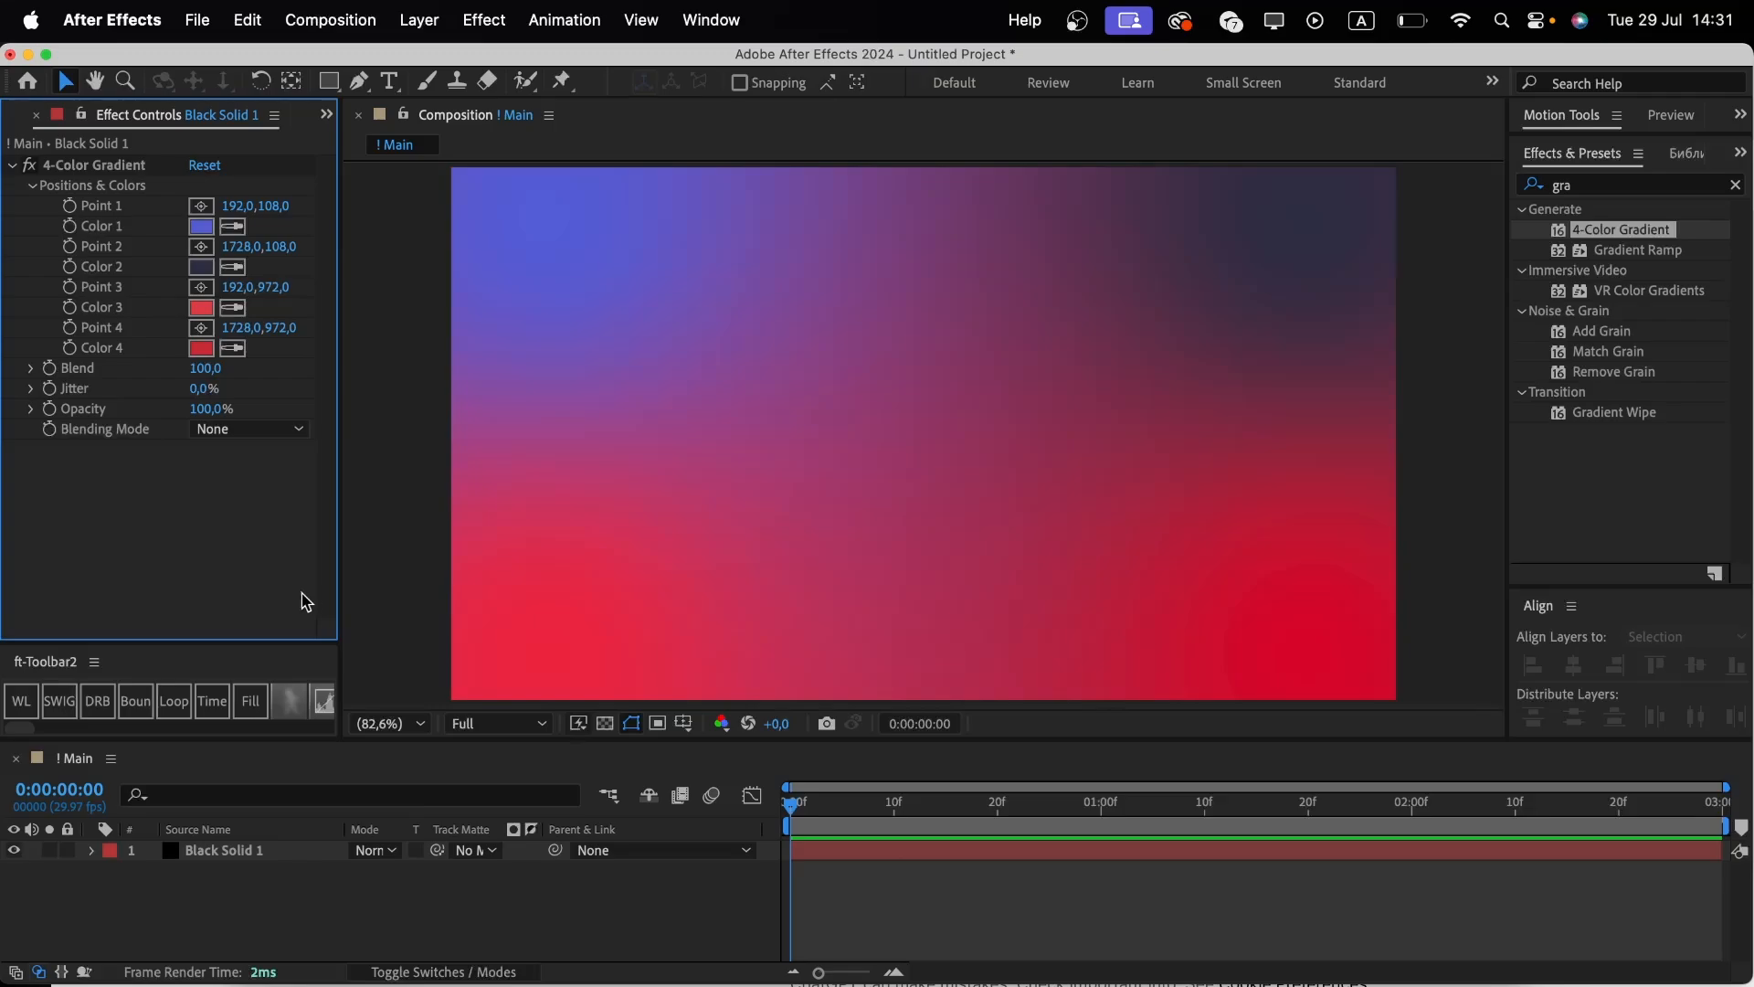
Enable keyframing for the gradient's Point 1, Point 2 and Point 3 positions.
click(86, 206)
shift+click(81, 245)
shift+click(84, 286)
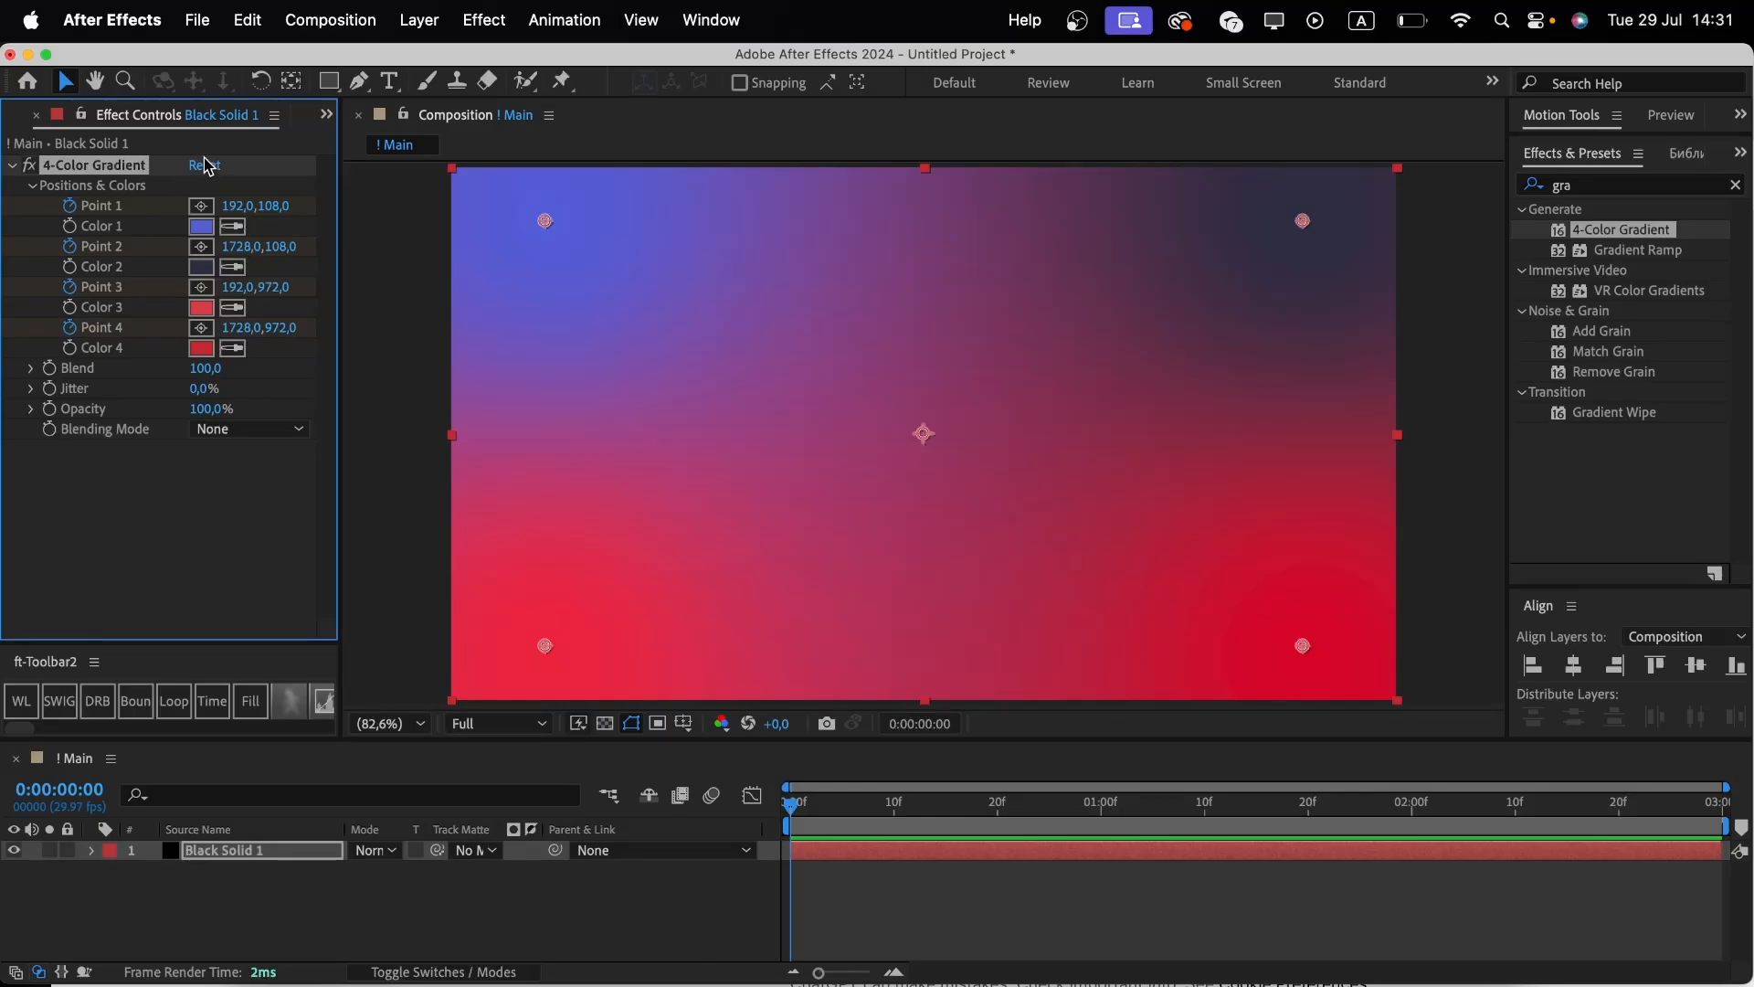
Move gradient Point 1 to the top-left corner and Point 2 to the bottom-right corner of the frame.
click(201, 206)
click(443, 167)
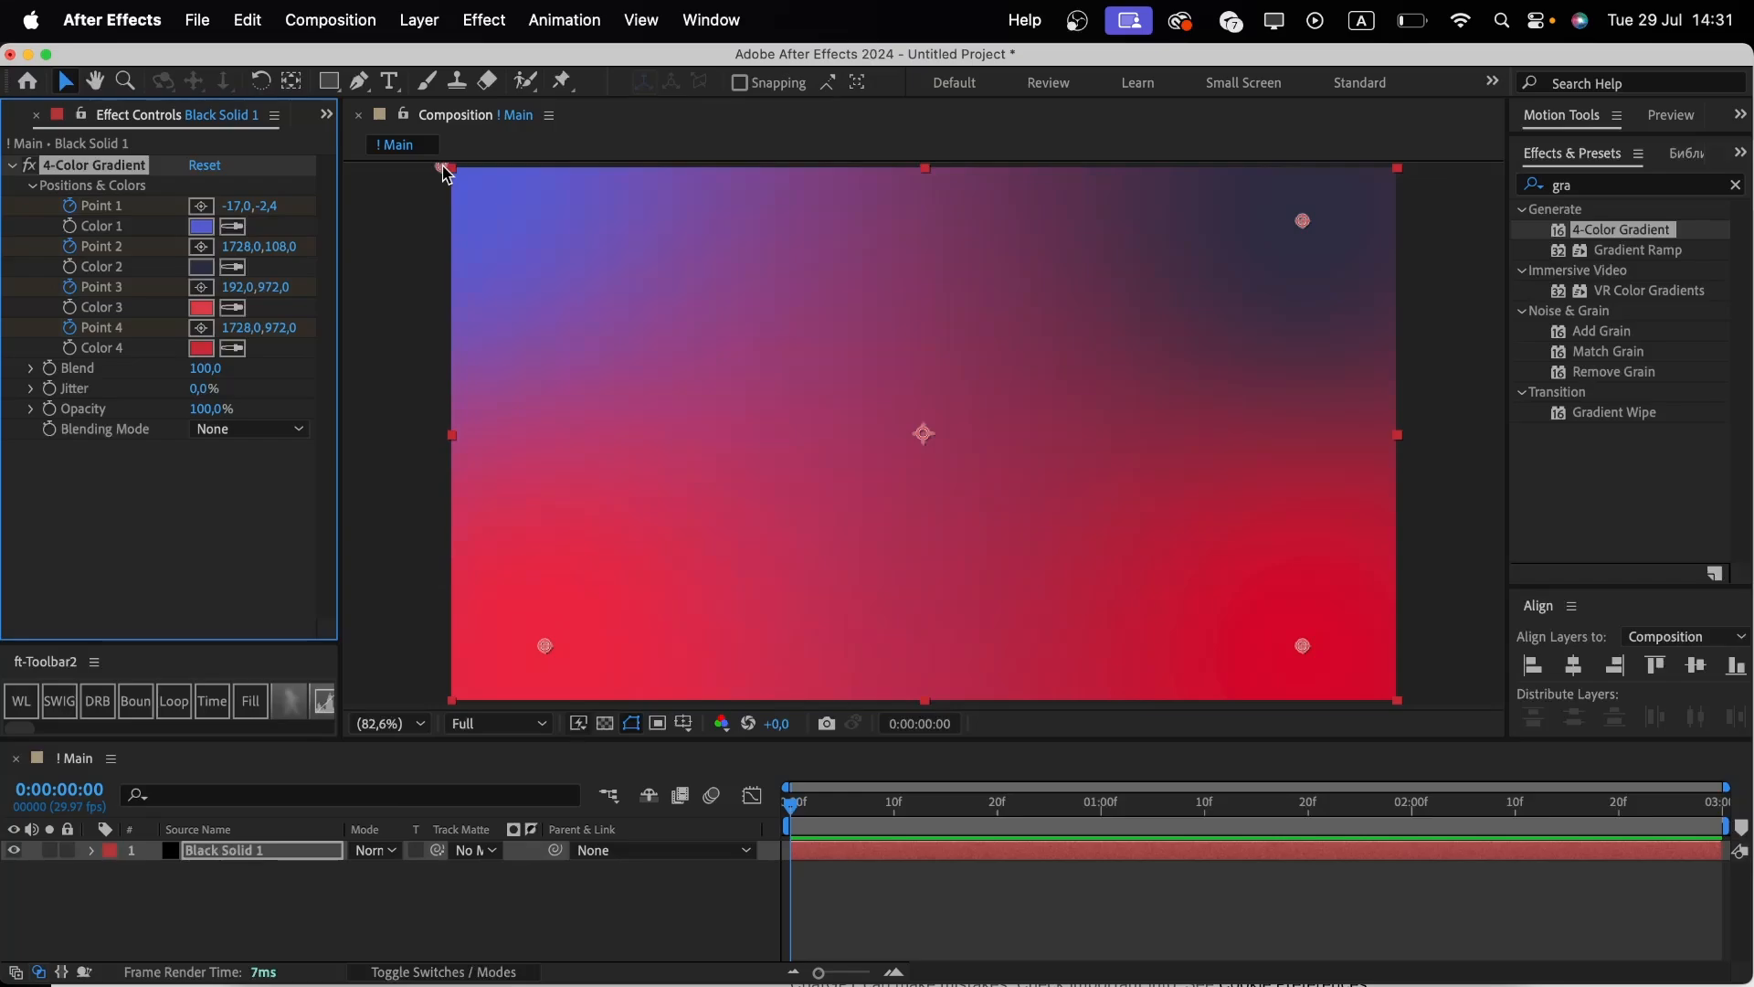
click(201, 246)
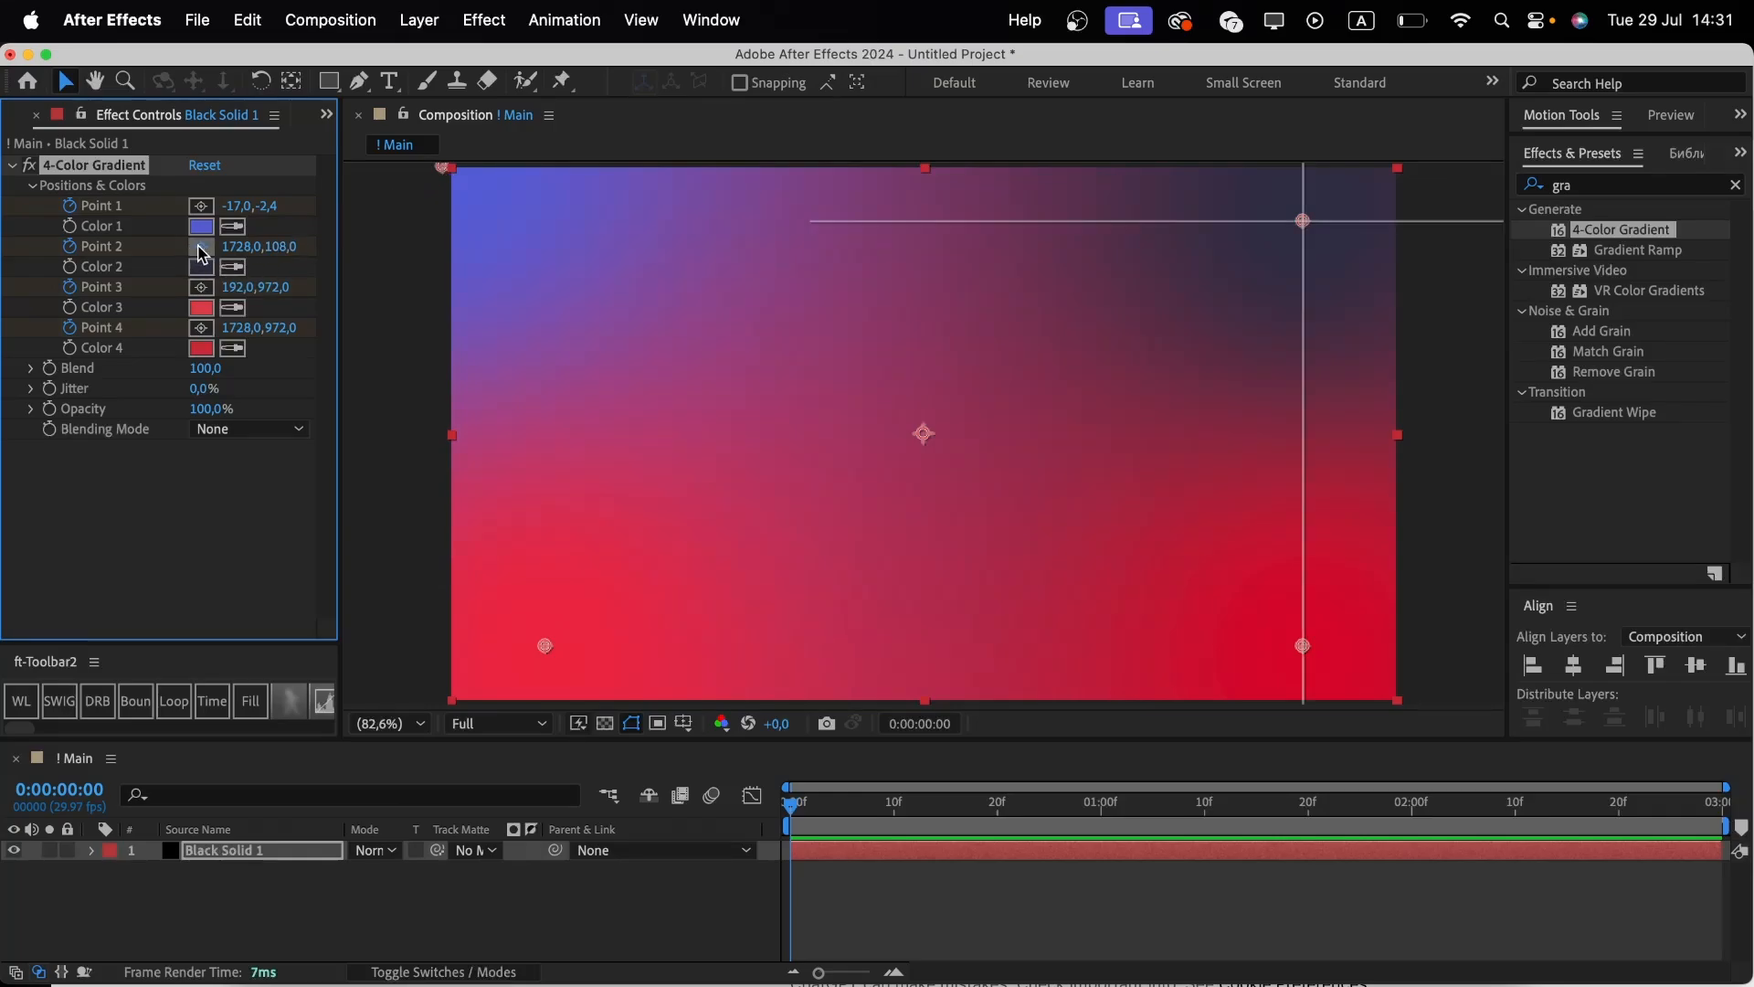
click(1408, 699)
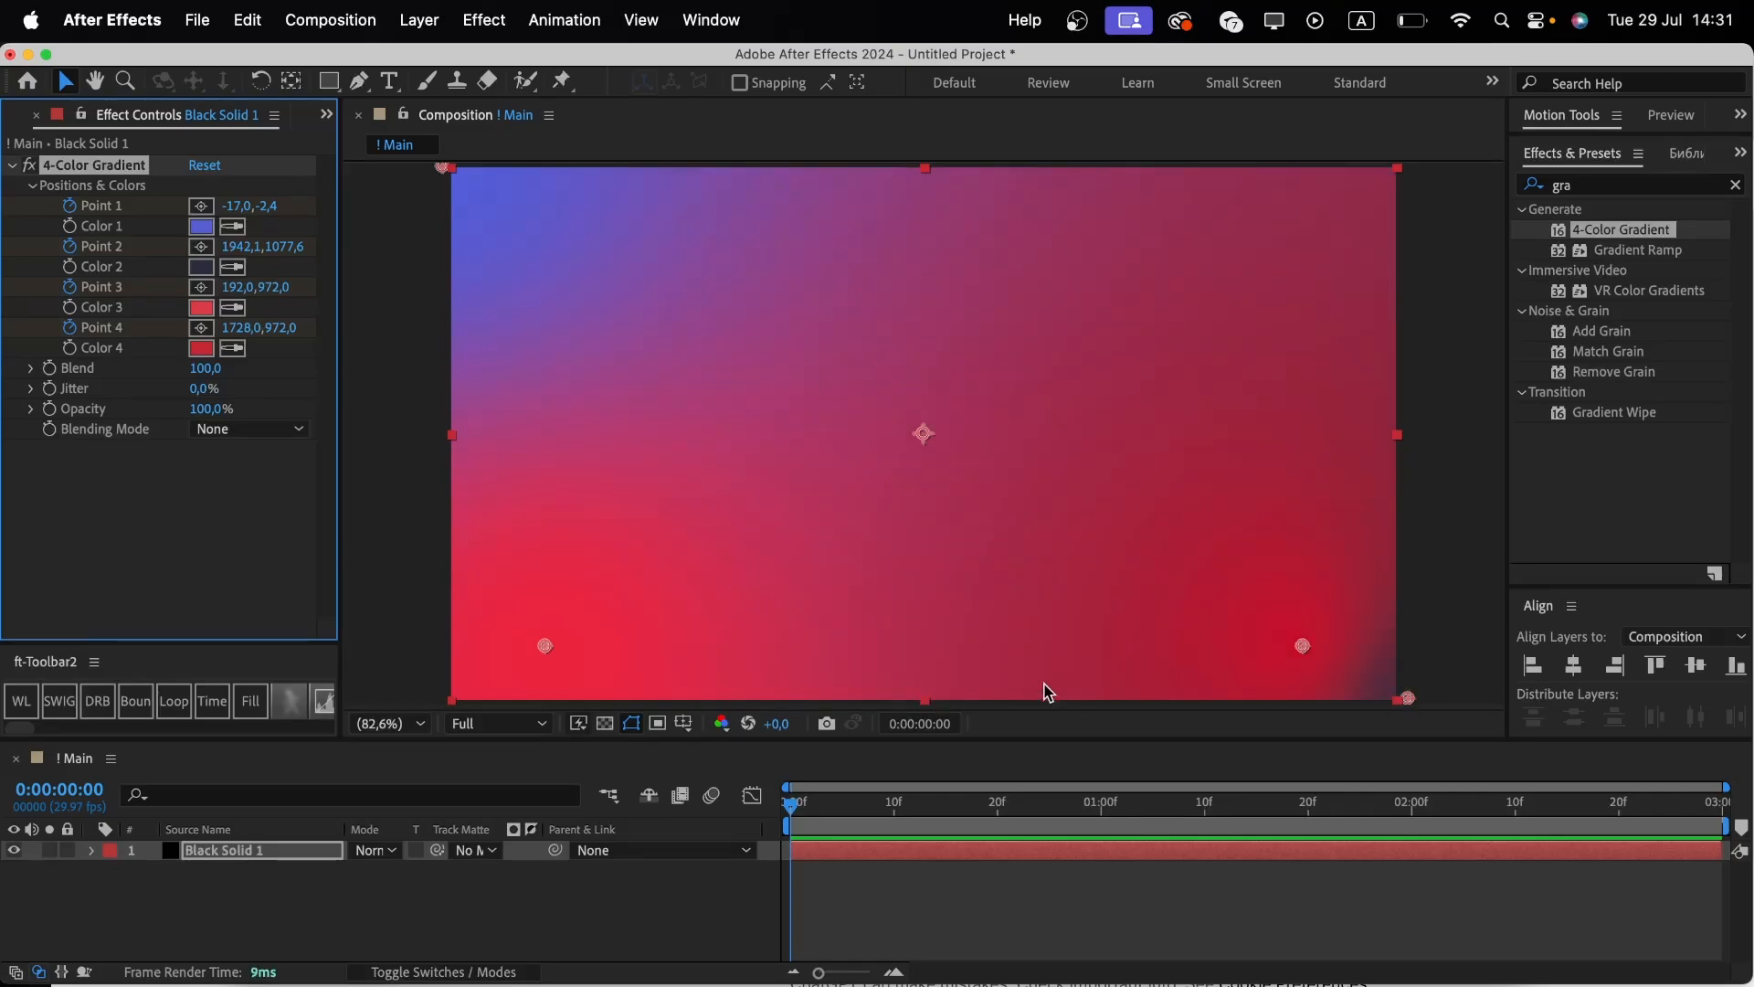
Move gradient Point 3 to the bottom-left corner and Point 4 to the top-right corner of the frame.
click(201, 285)
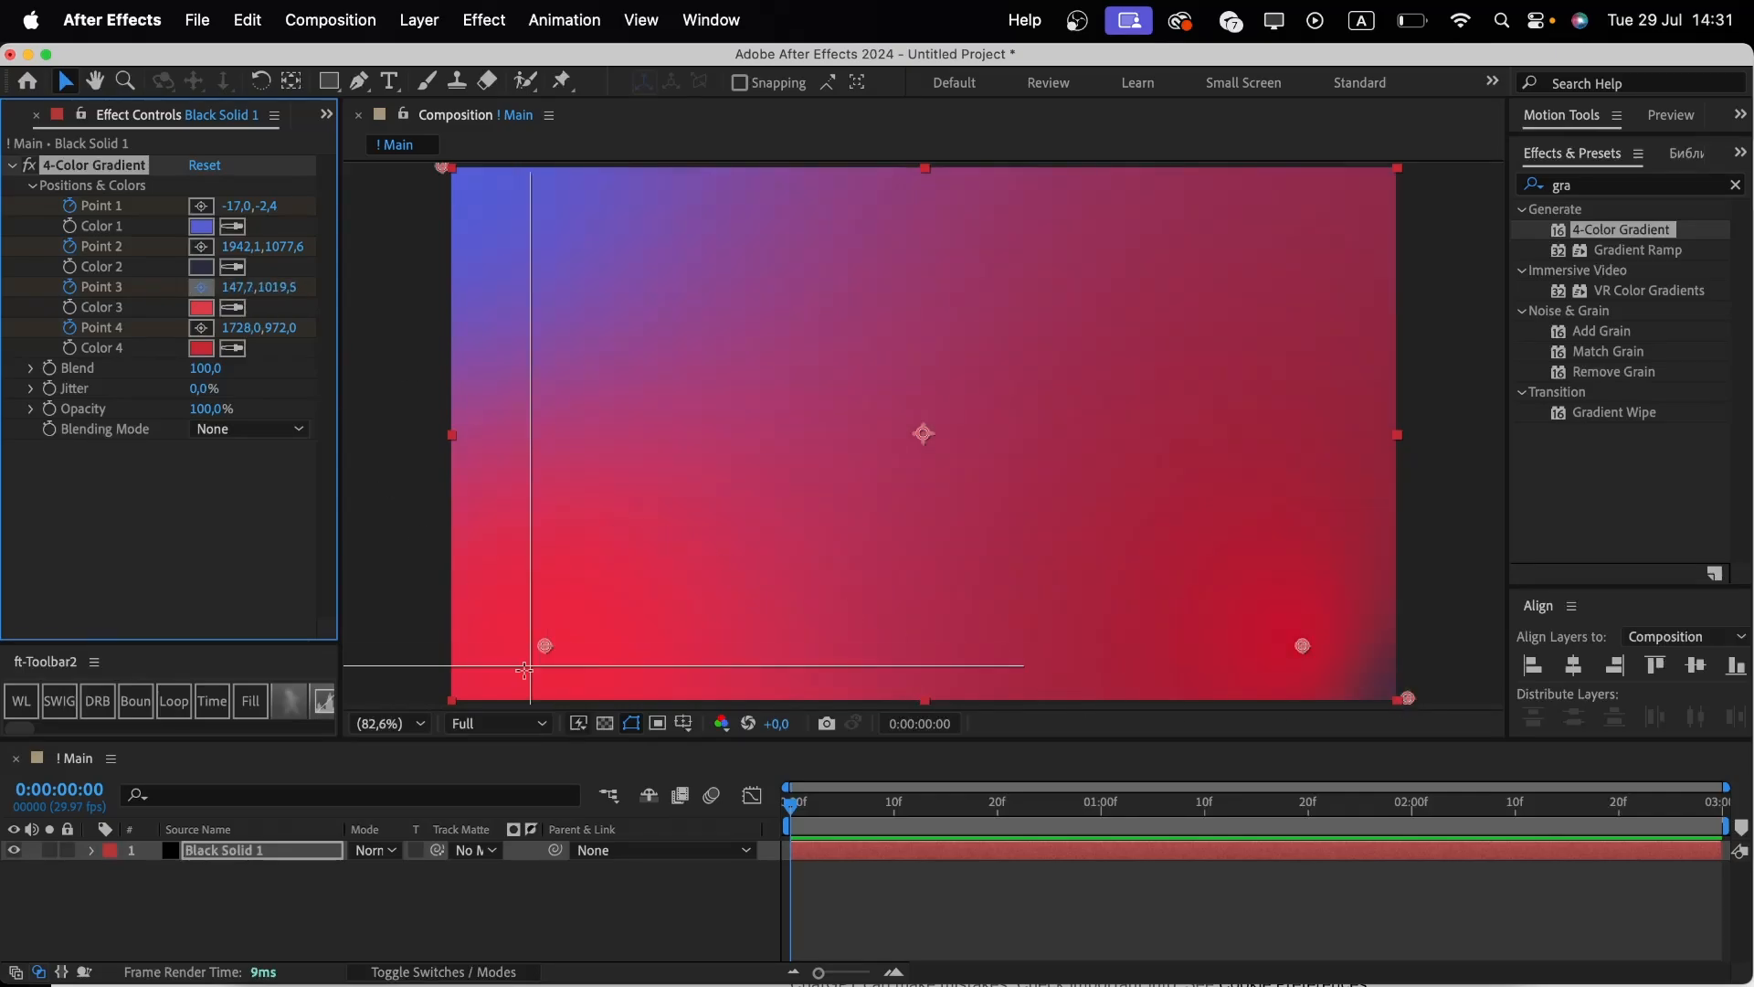
click(441, 698)
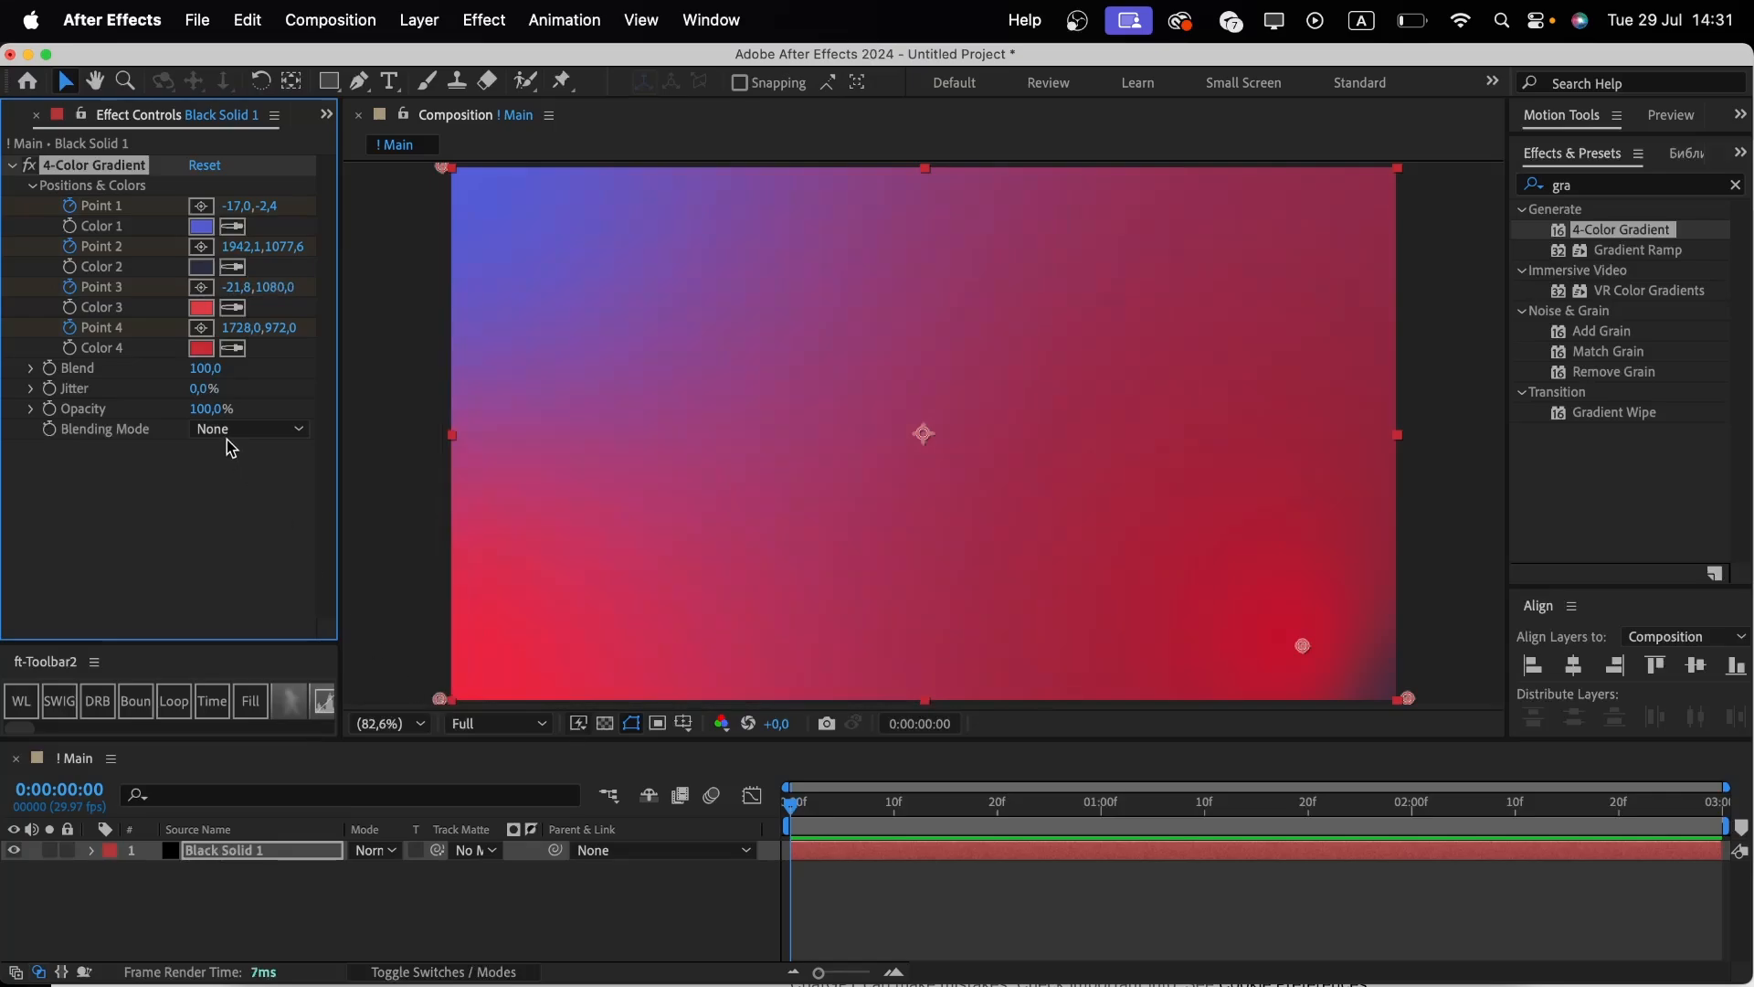
click(201, 327)
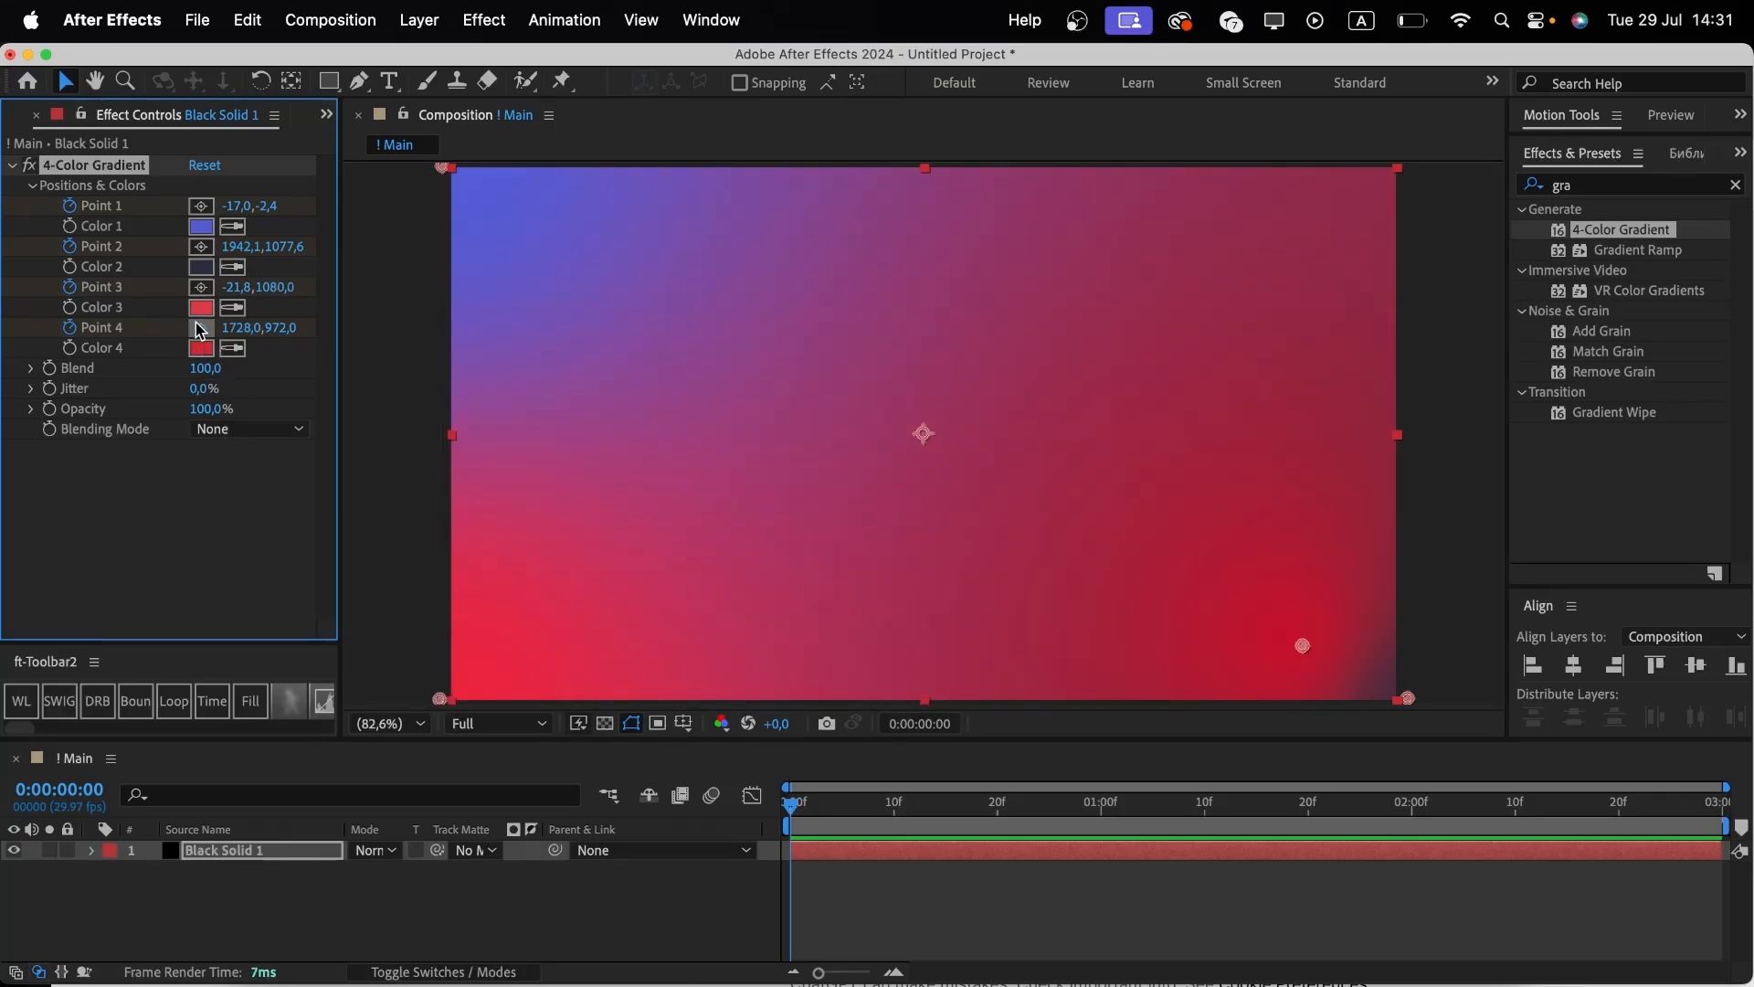
click(1401, 169)
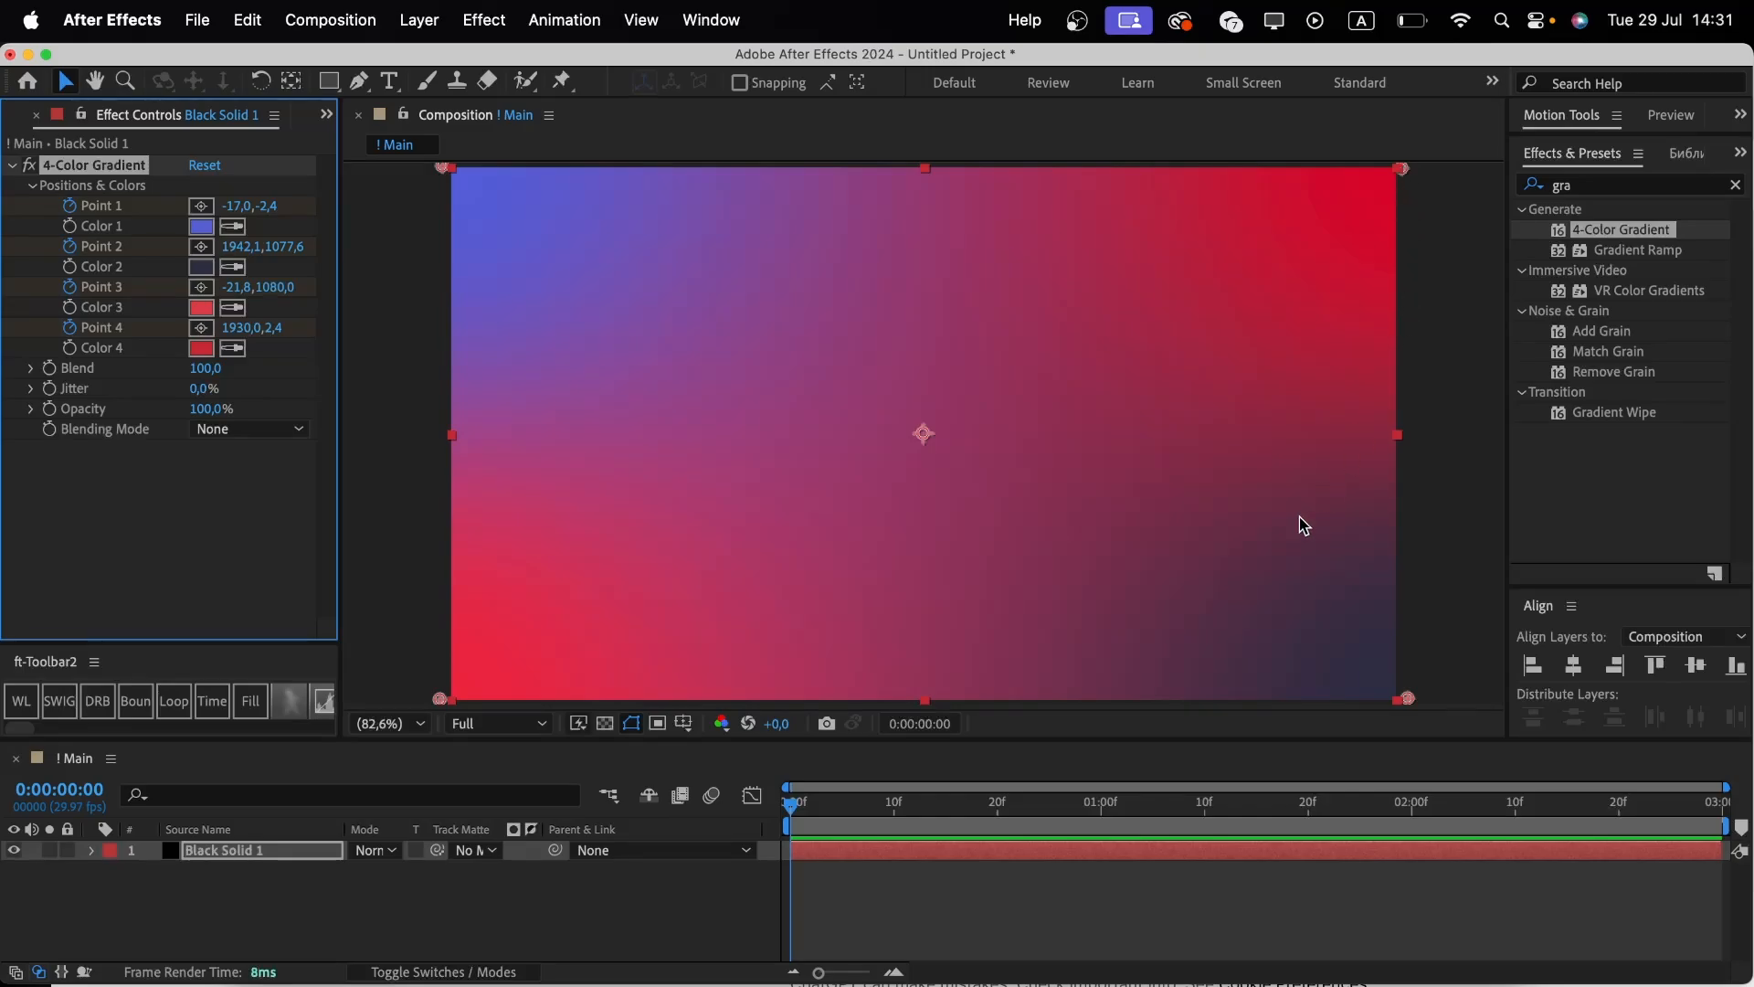
Show the keyframed properties, go to 0:00:02:29, and move Point 1 to the top-right corner.
key(u)
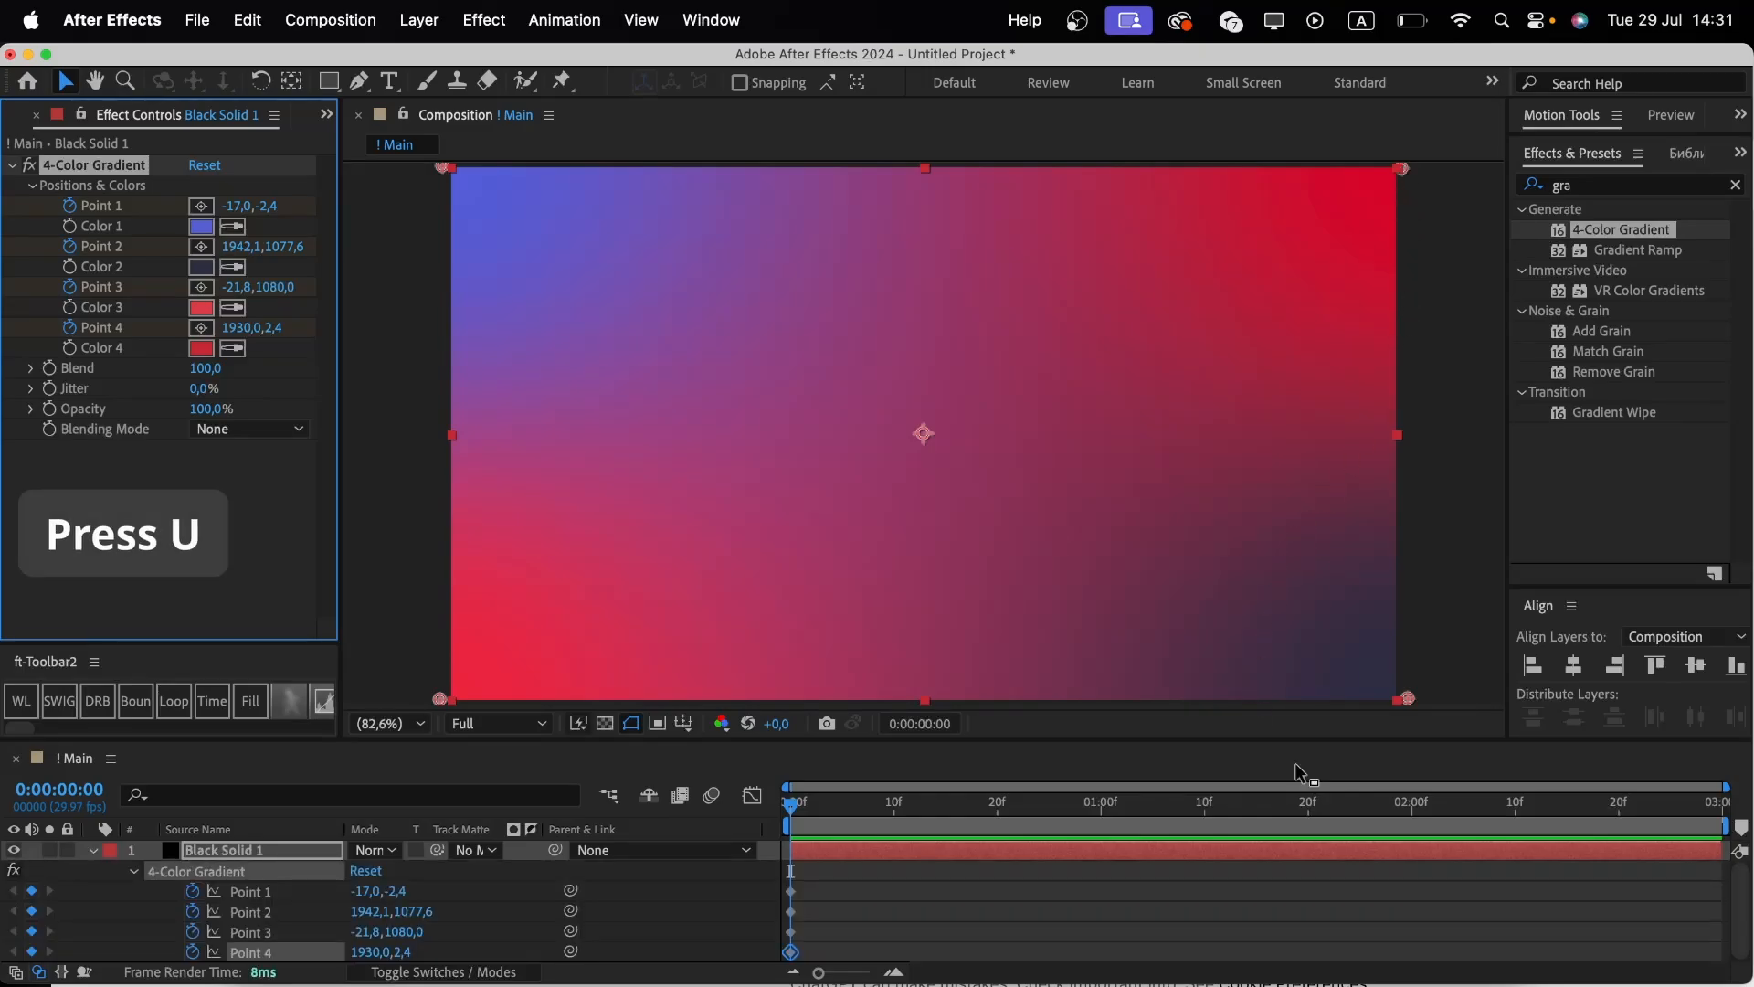
drag(1527, 804, 1740, 804)
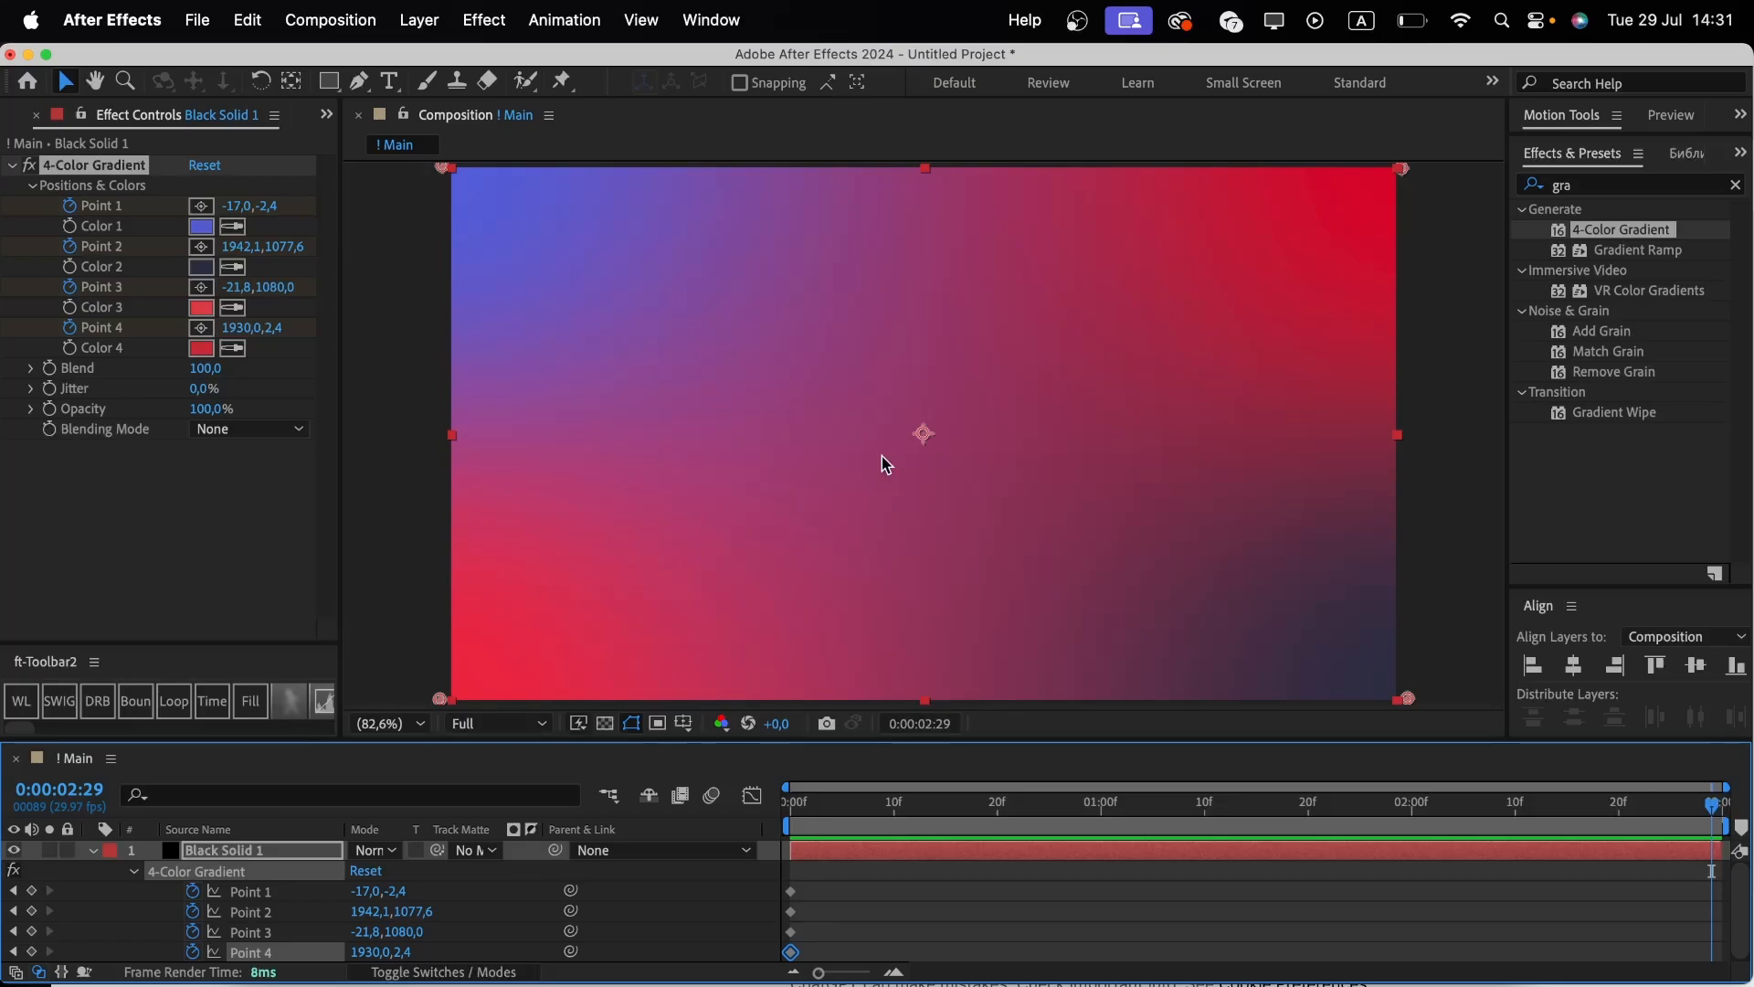
click(203, 213)
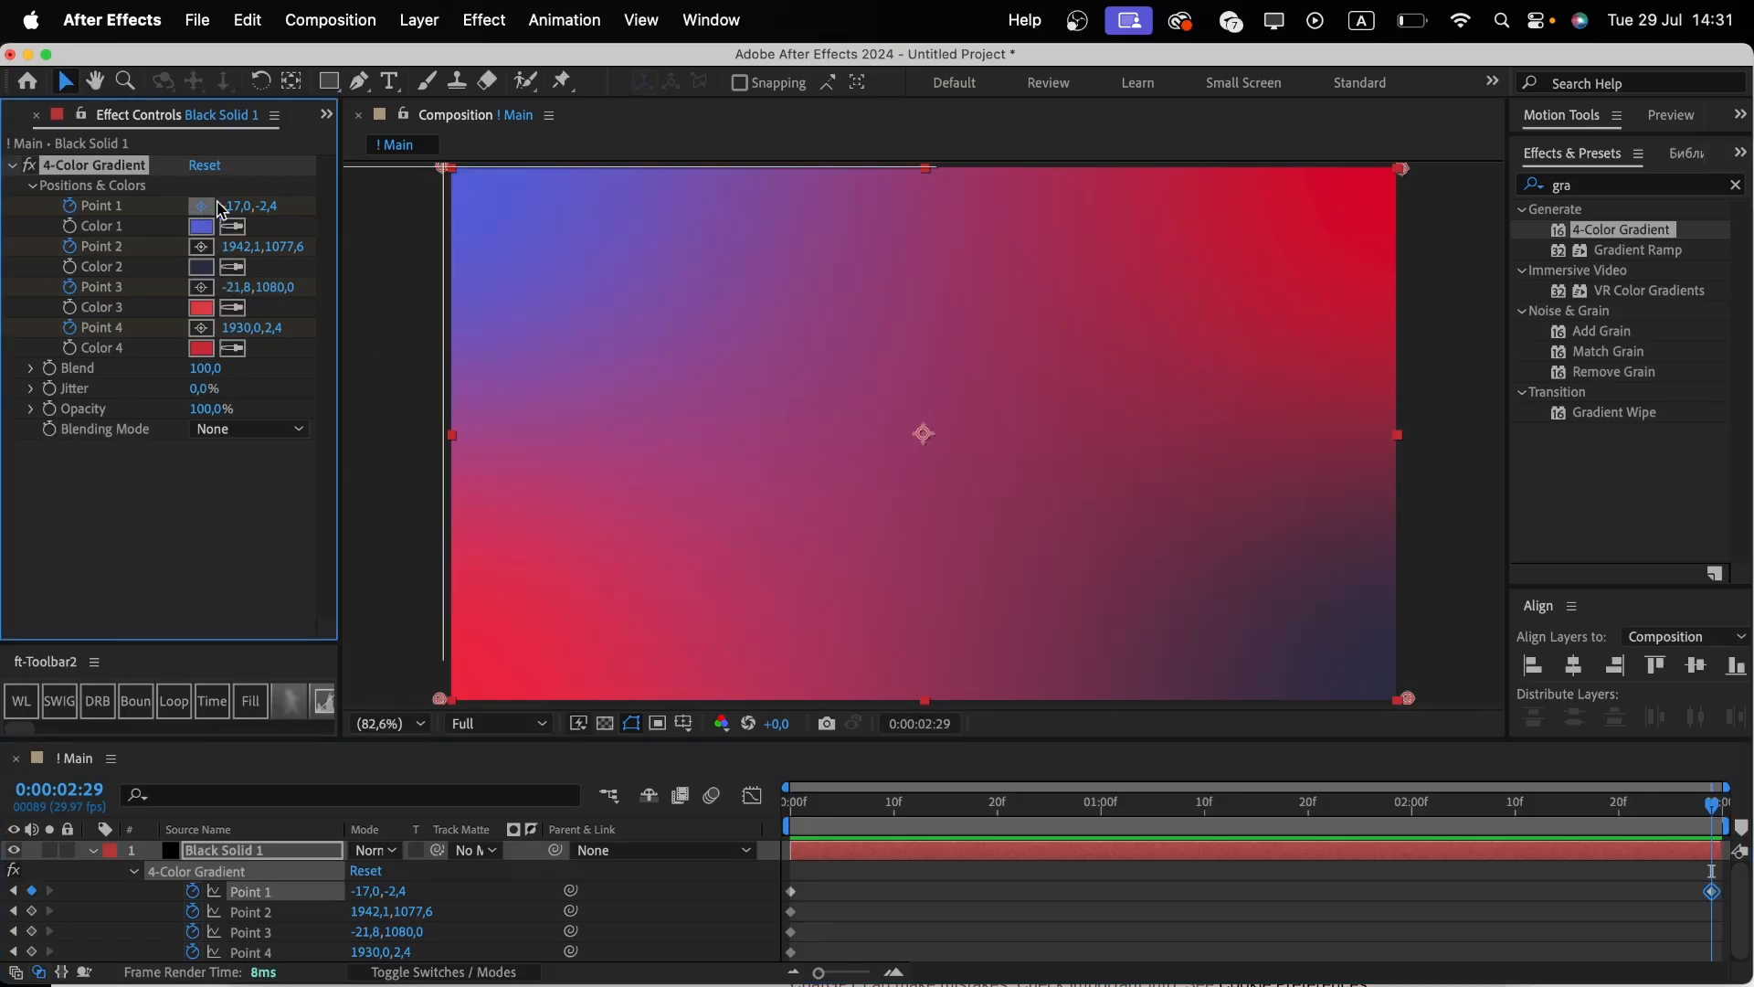
click(1410, 164)
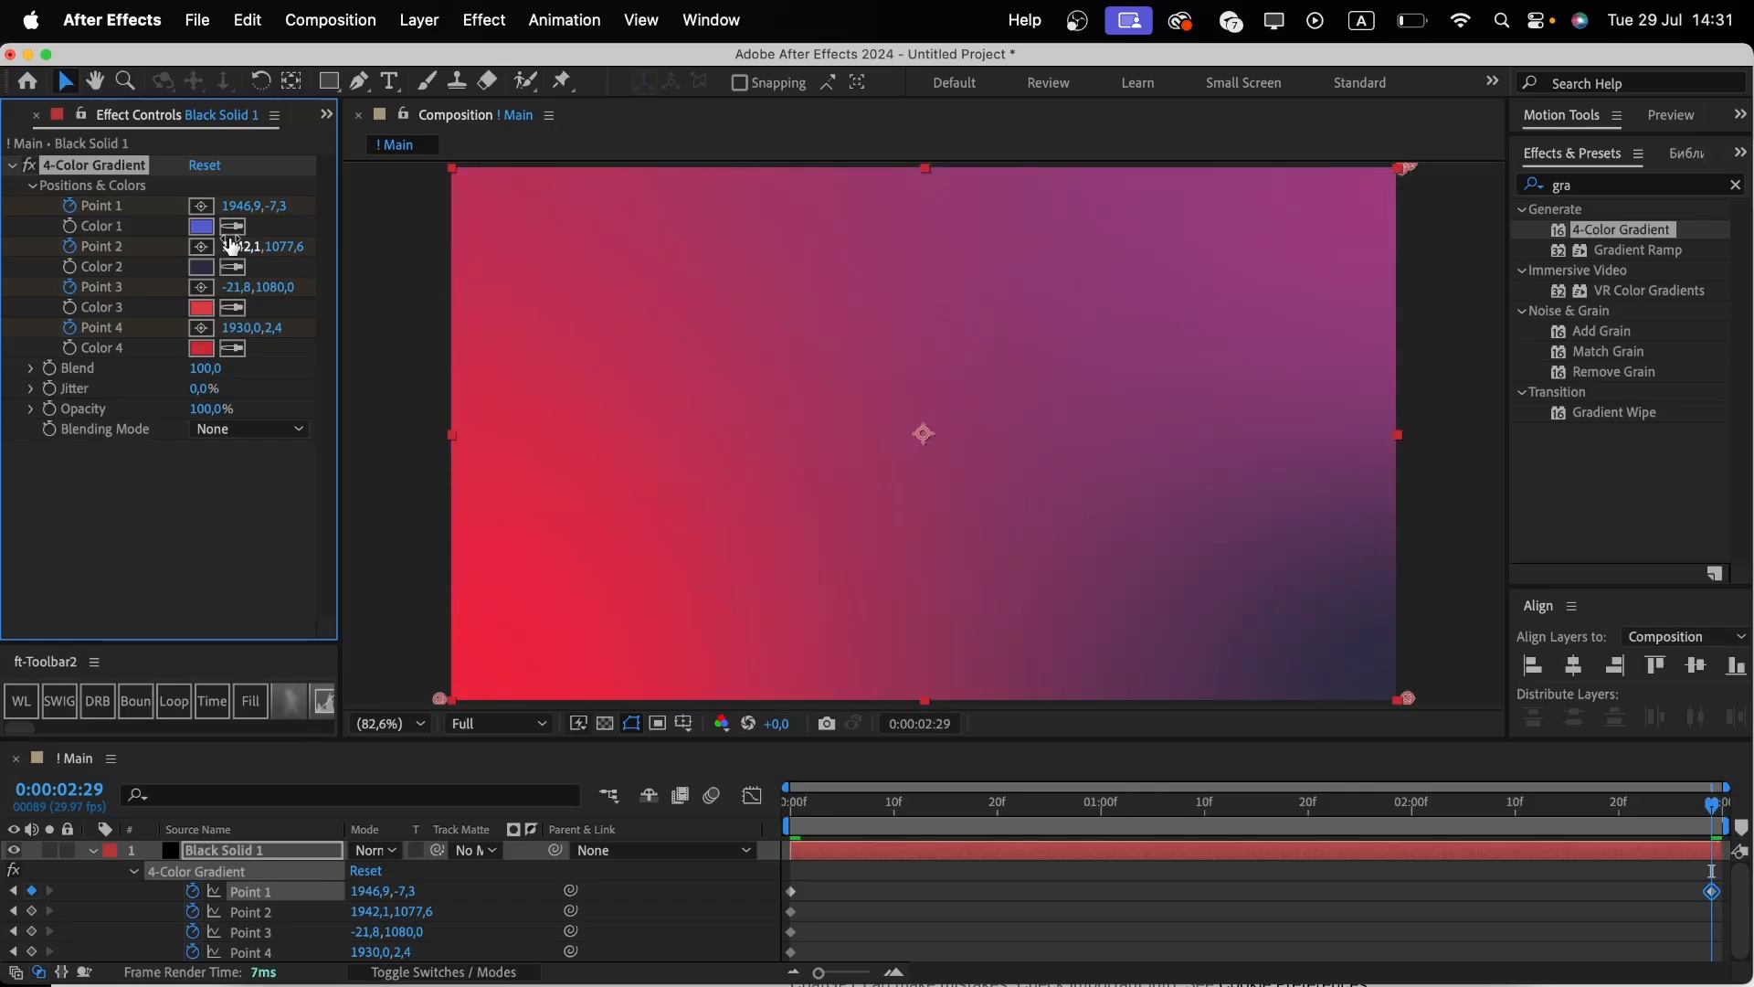
Move gradient Point 2 to the bottom-left corner at 0:00:02:29.
click(202, 252)
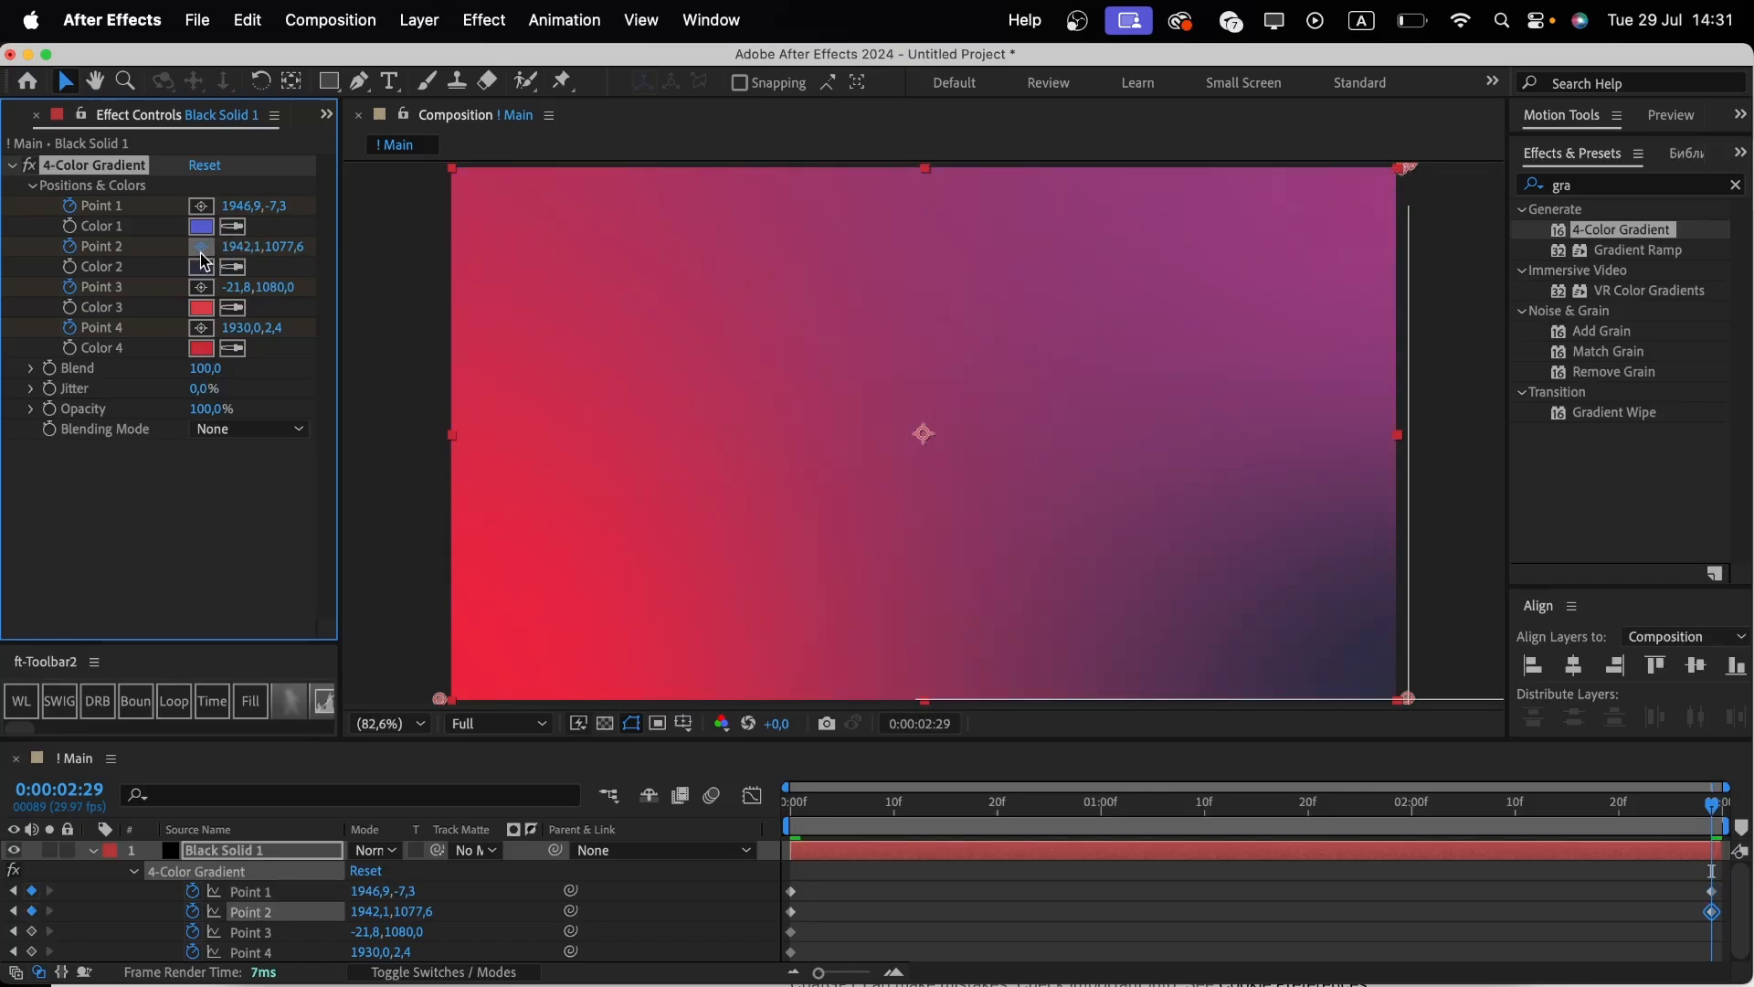
click(435, 700)
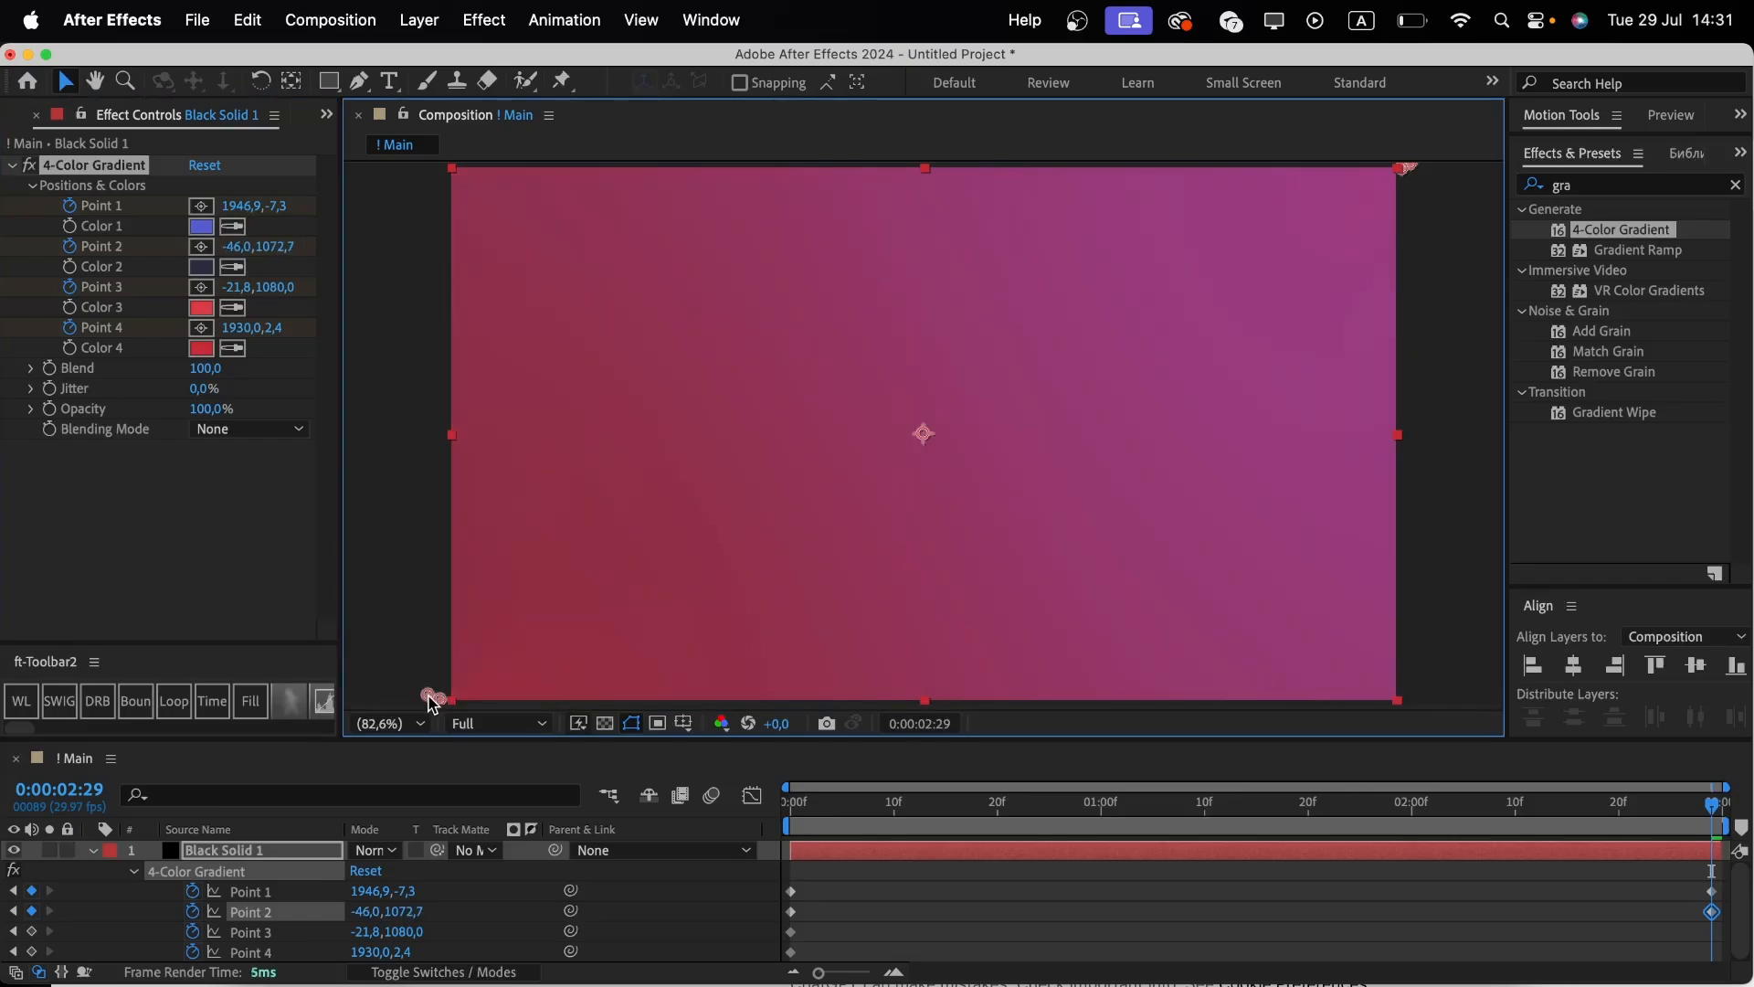
drag(433, 700, 436, 702)
Move gradient Point 3 to the top-left corner and Point 4 just below the bottom edge of the frame.
click(201, 287)
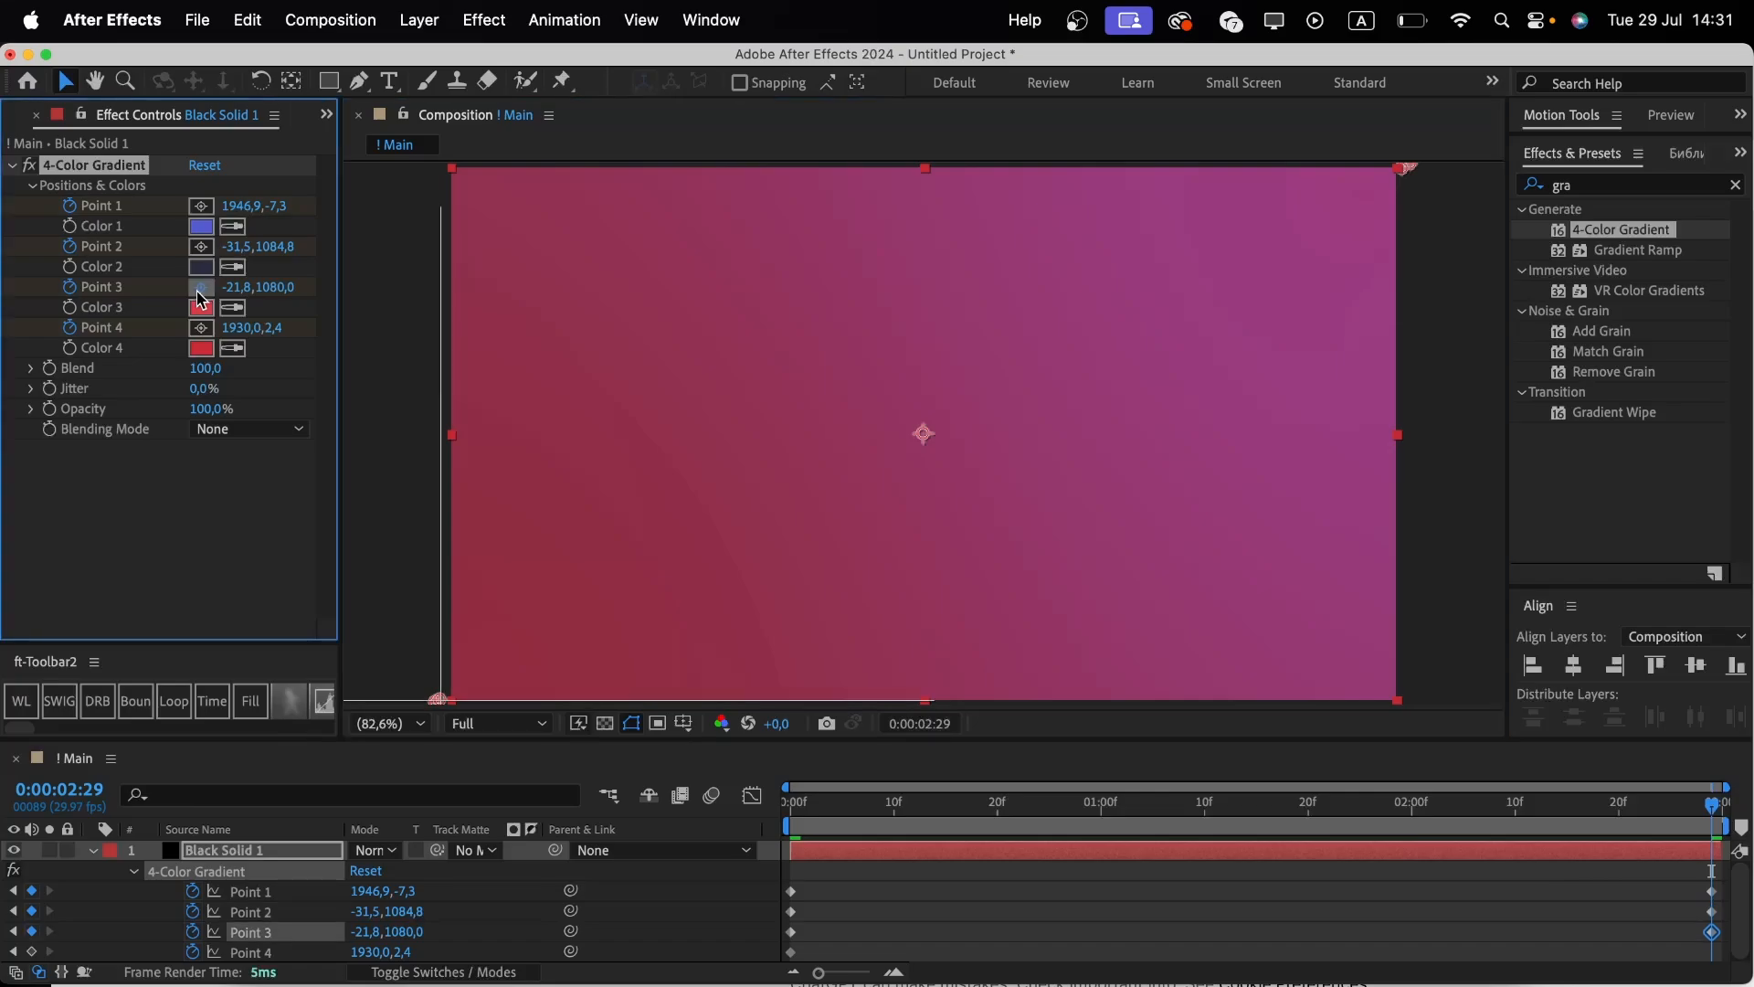
click(440, 165)
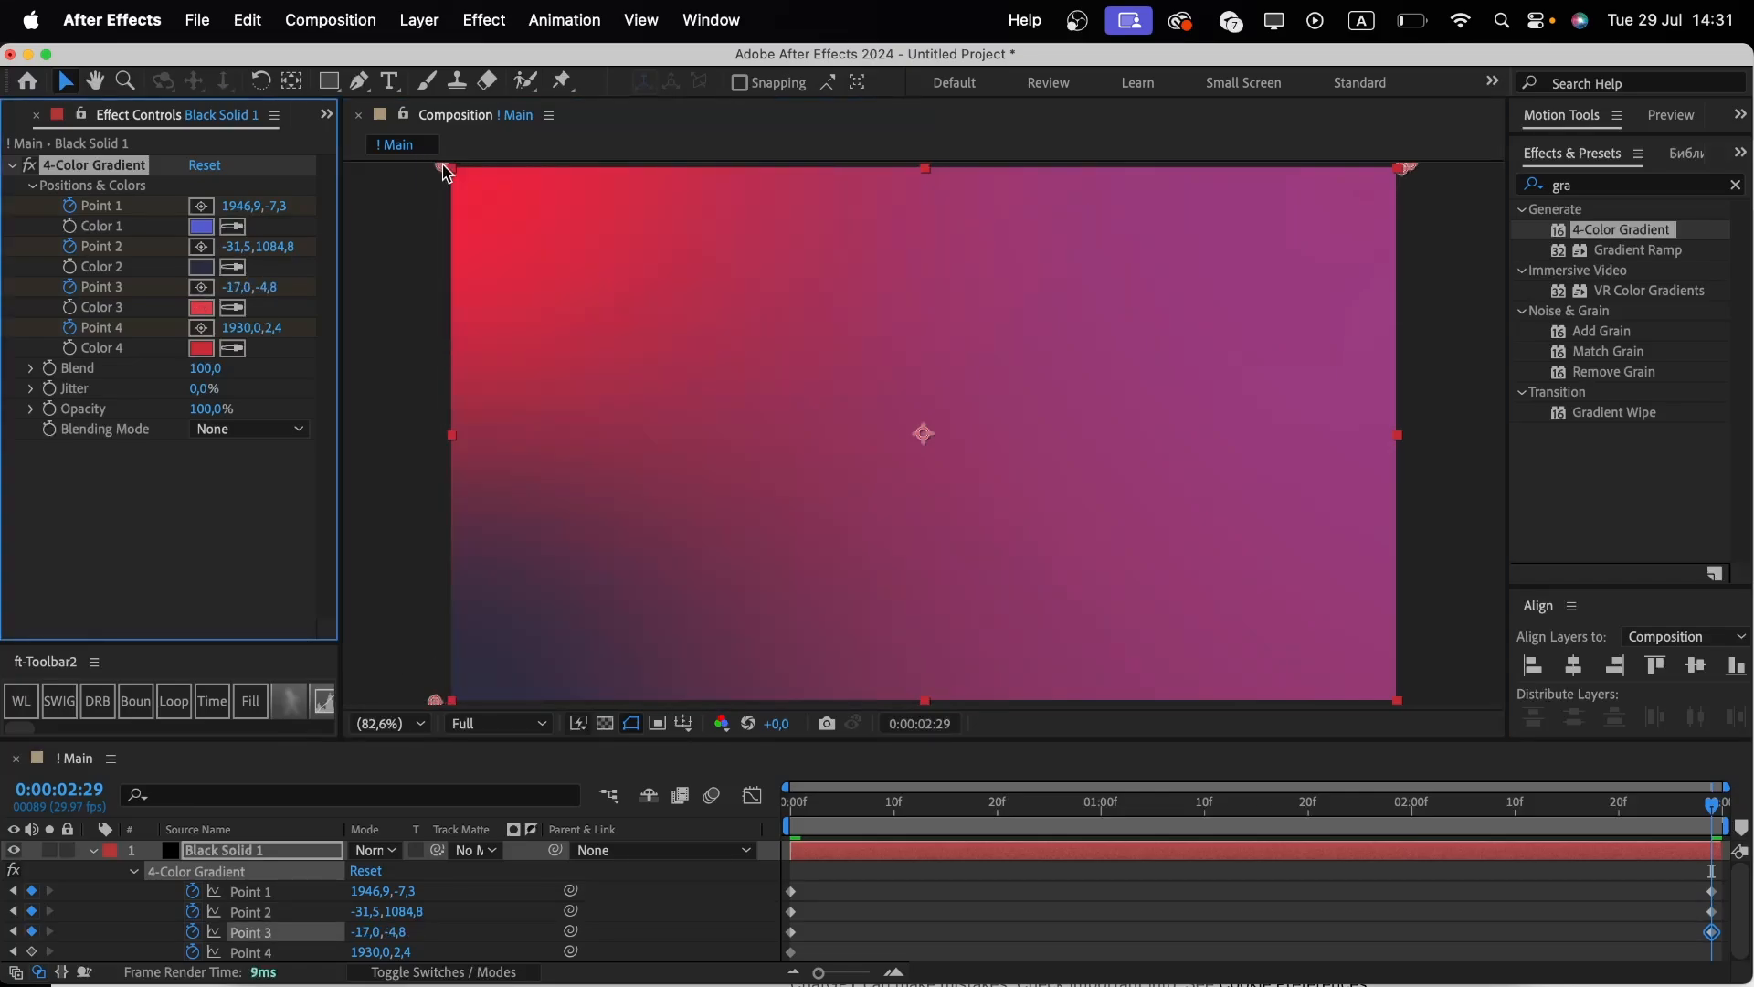
click(201, 327)
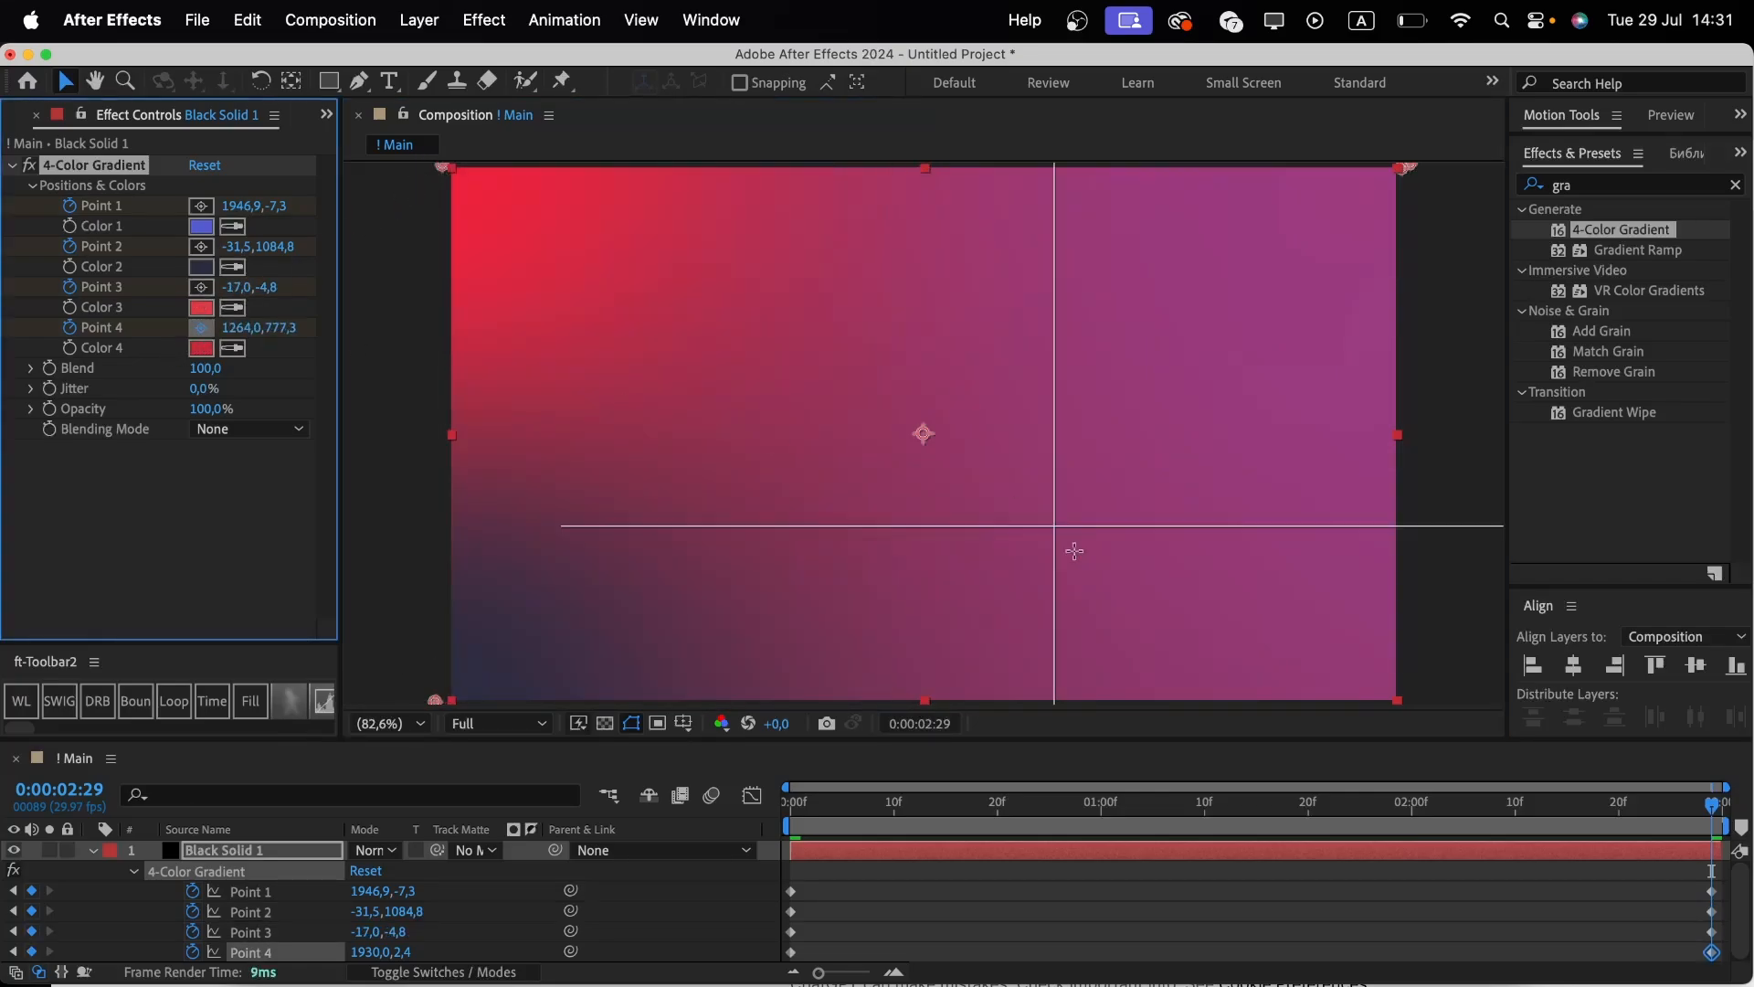
click(1182, 700)
drag(1183, 700, 1071, 750)
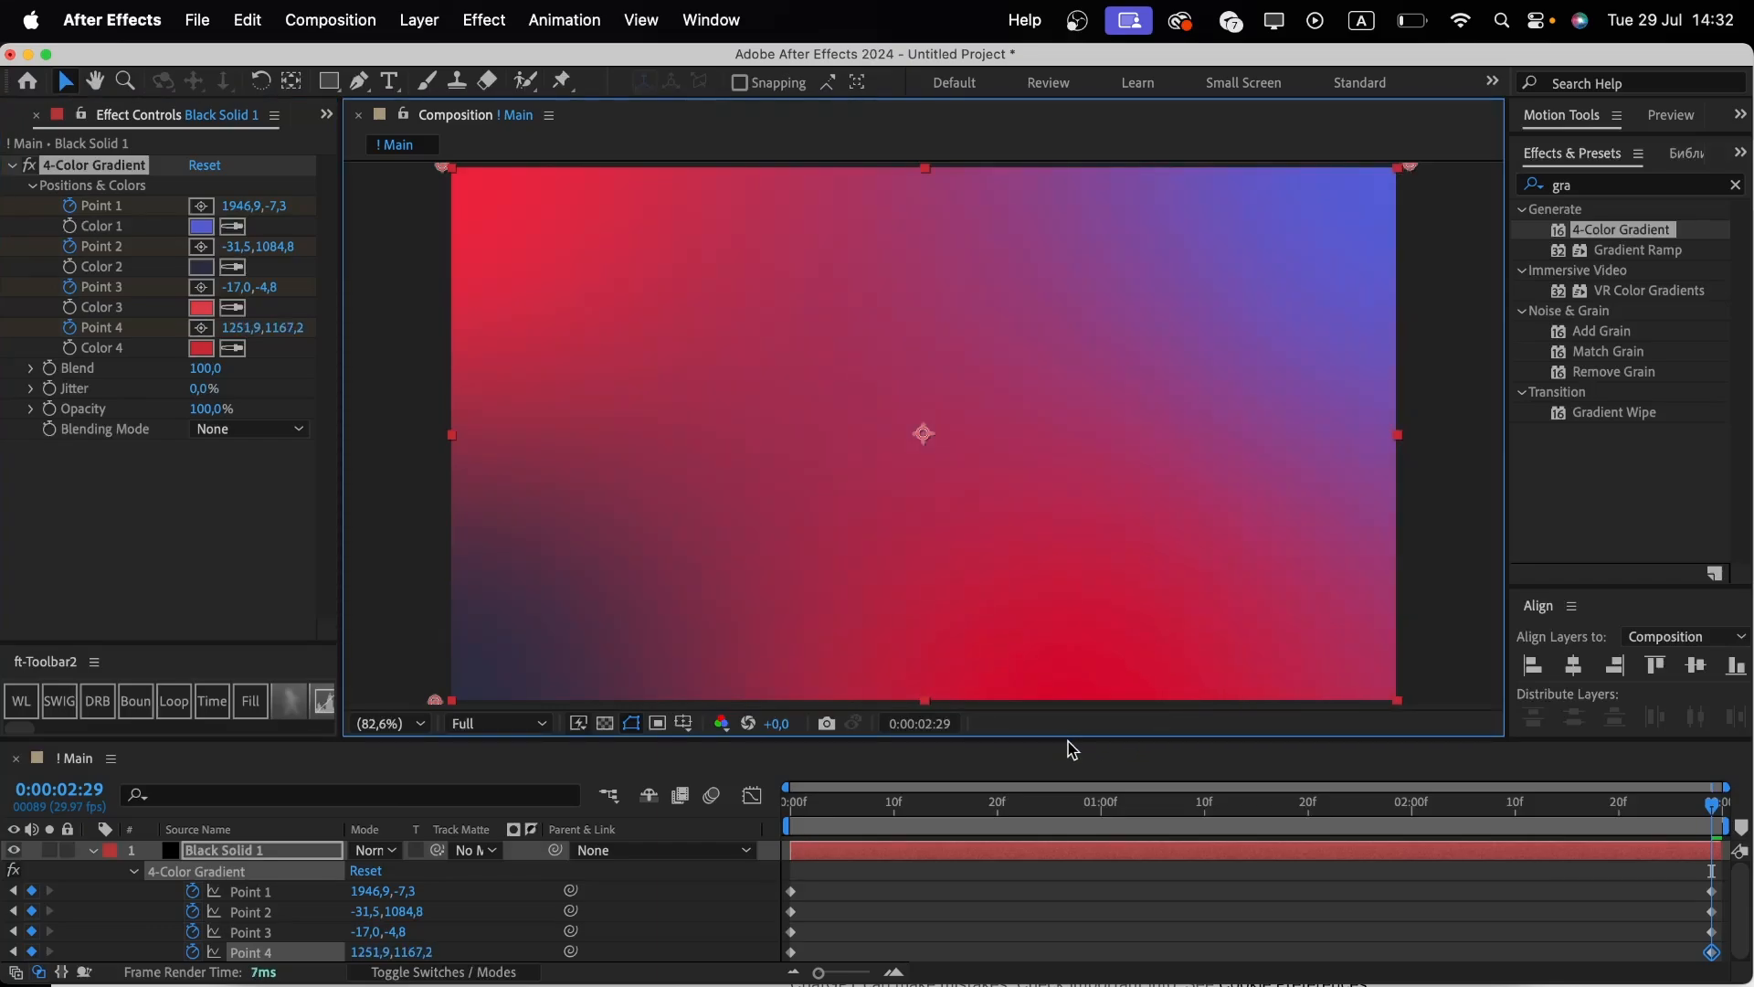
Preview the gradient animation and set the 4-Color Gradient's Blend to 300.
key(space)
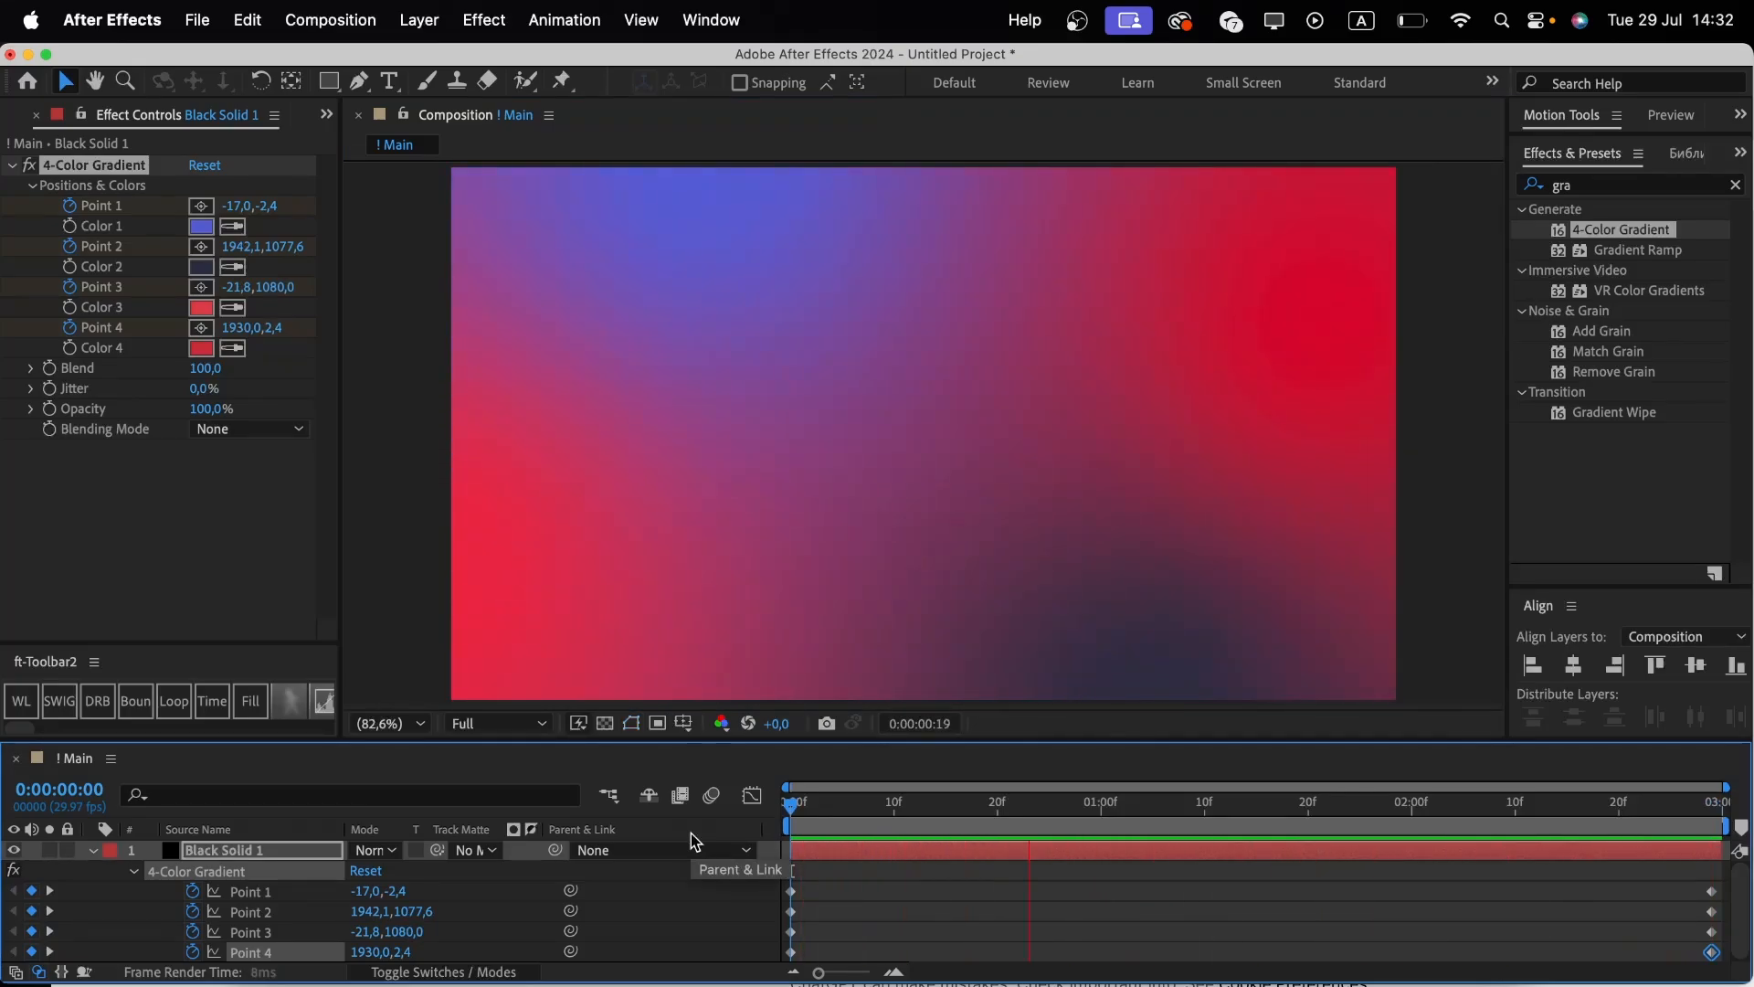
key(space)
click(201, 368)
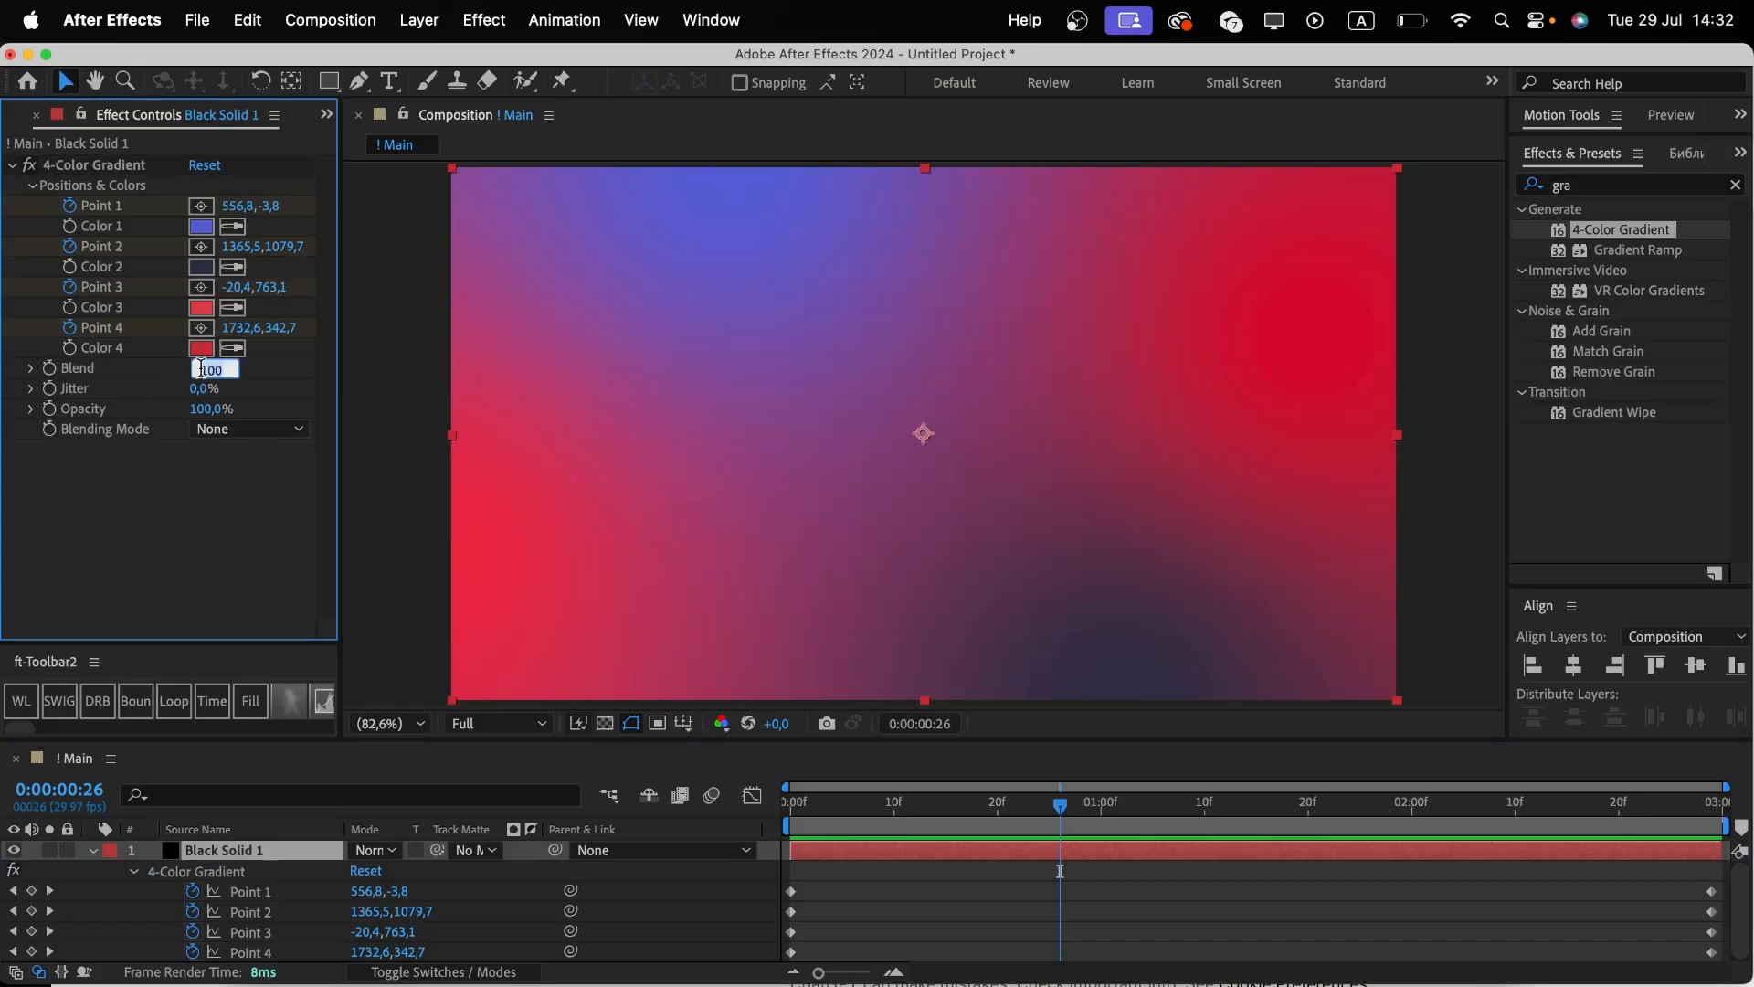
text(30)
key(Return)
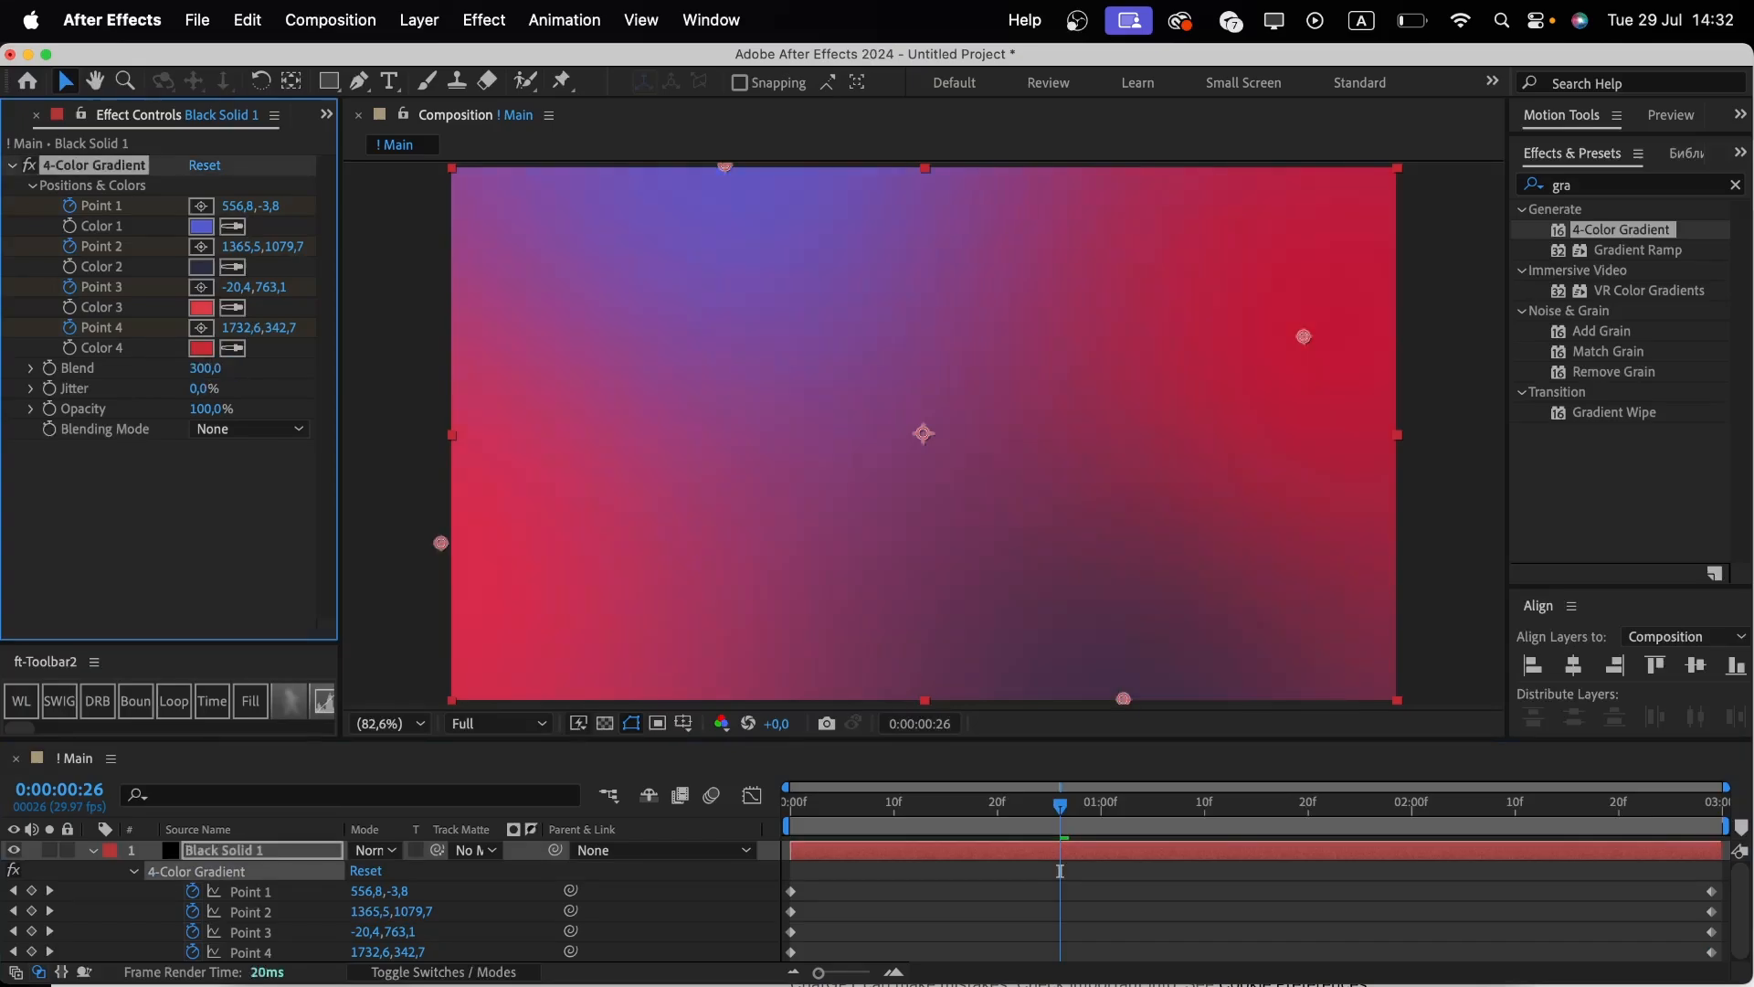
Apply the Noise effect to the solid and set Amount of Noise to 2%.
click(1608, 189)
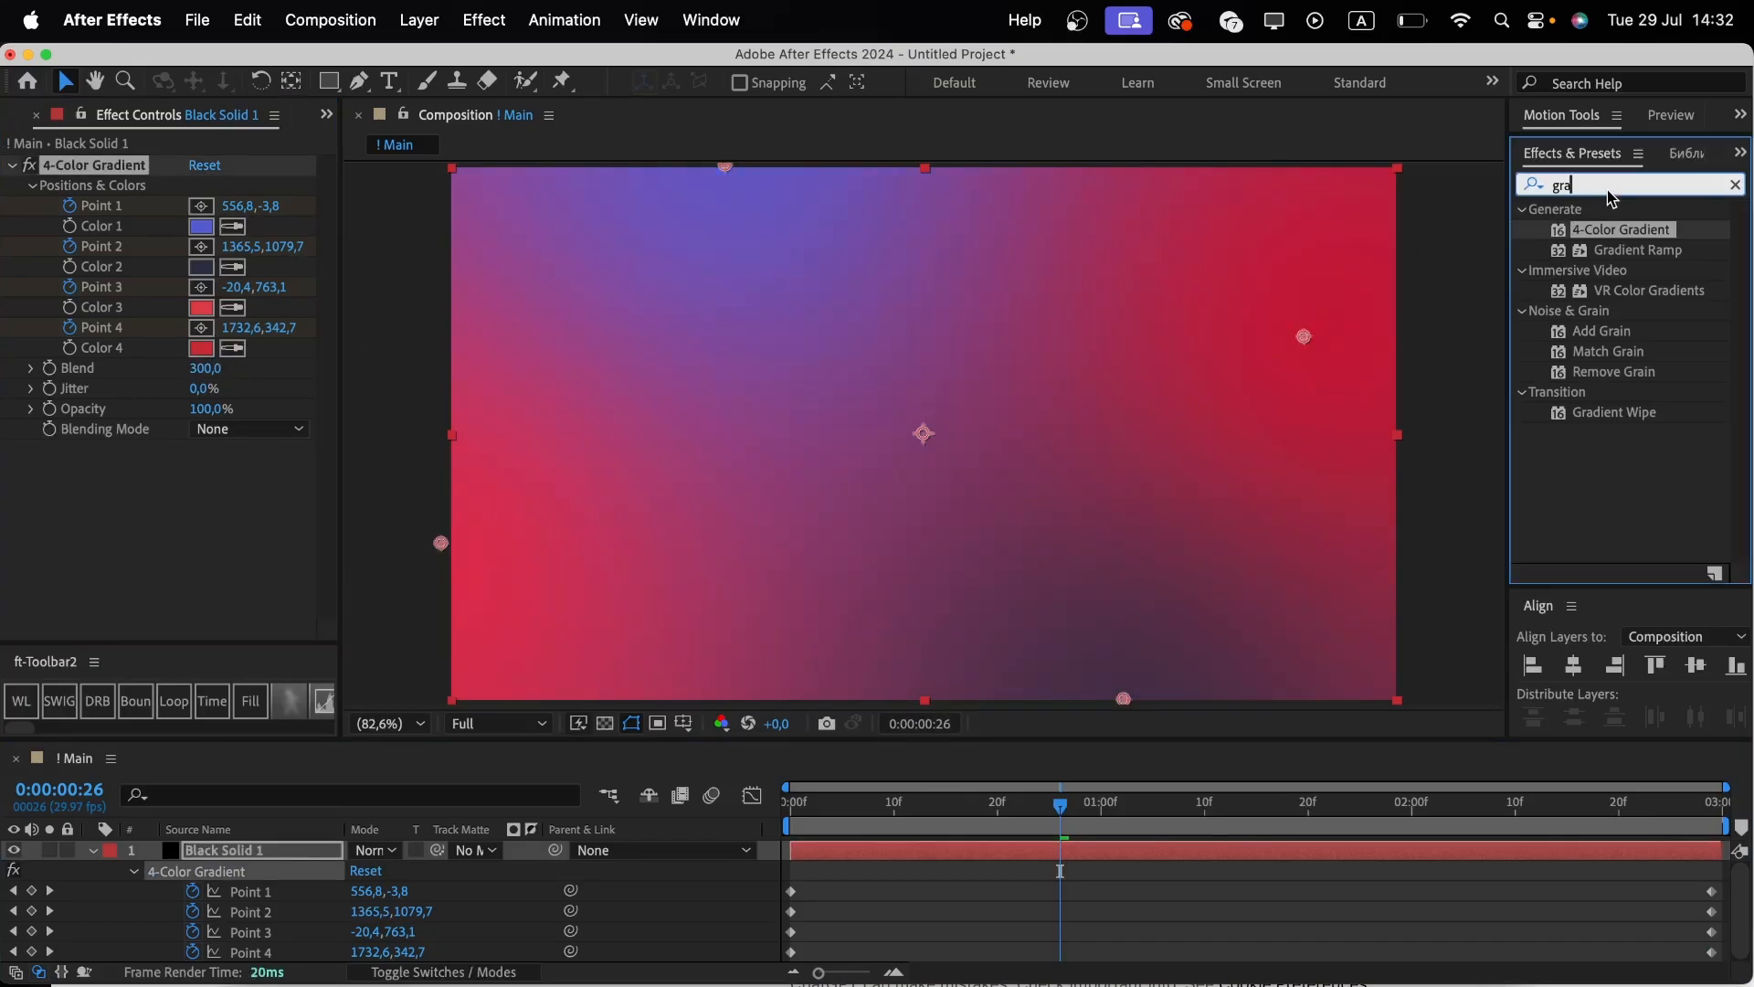
key(BackSpace)
text(noi)
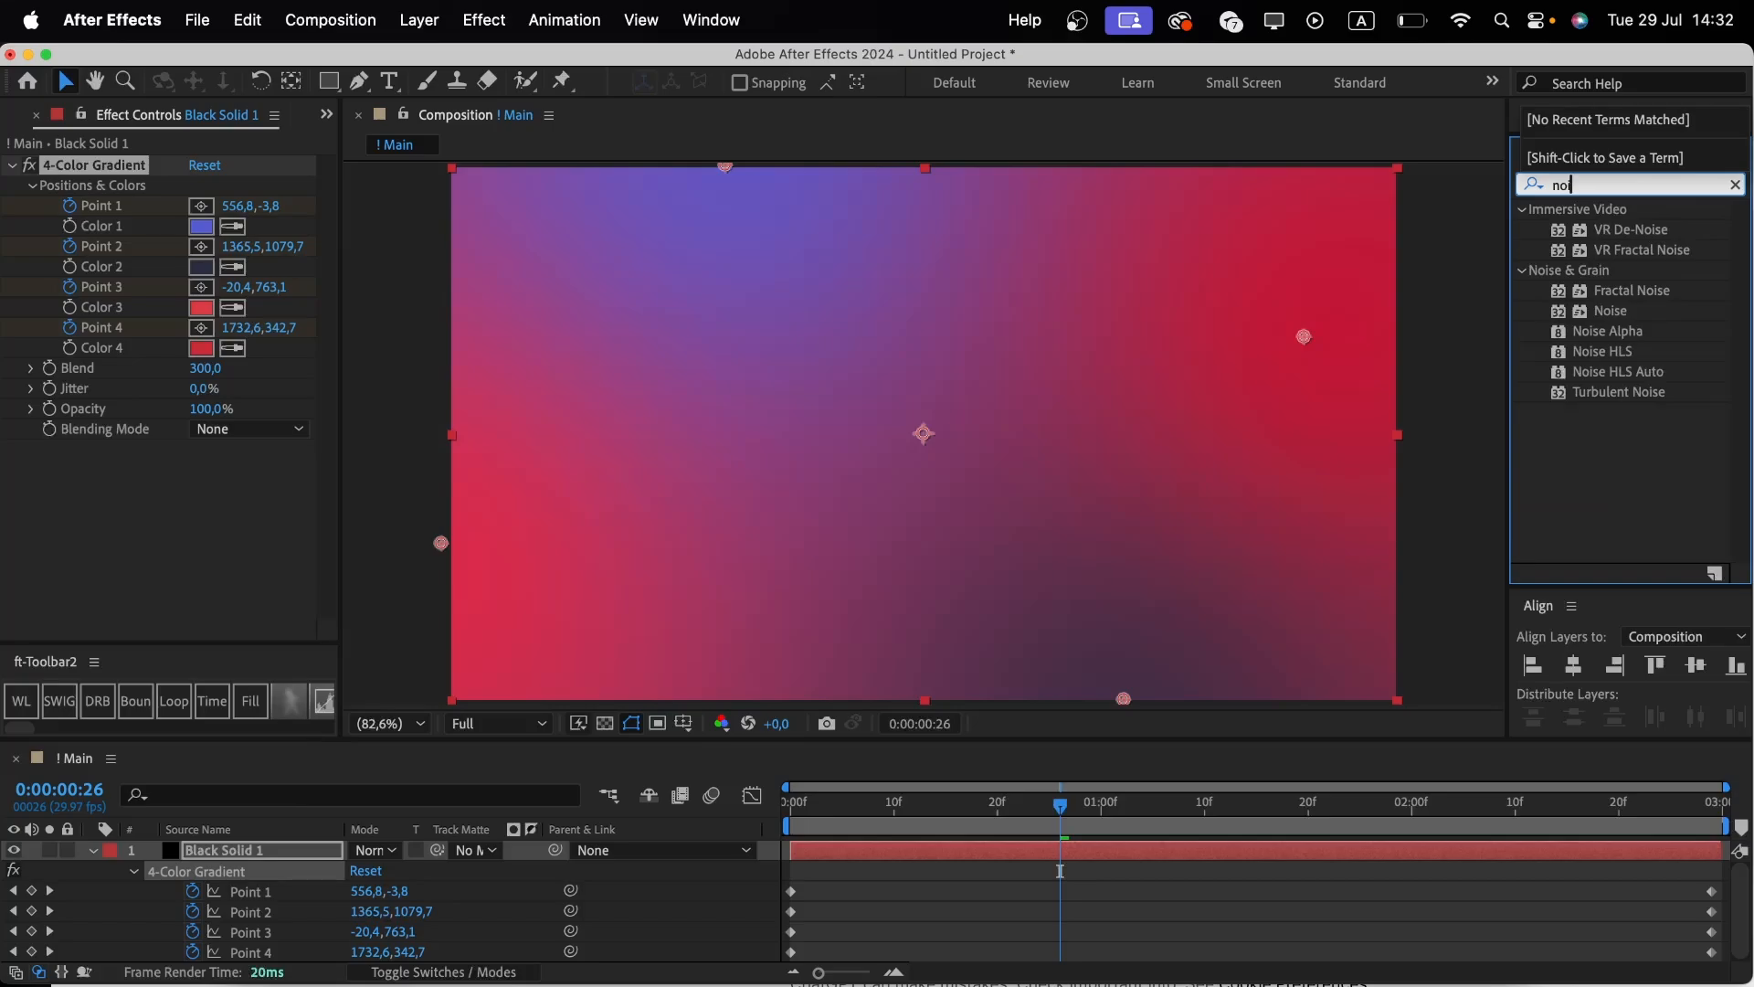
double_click(1631, 318)
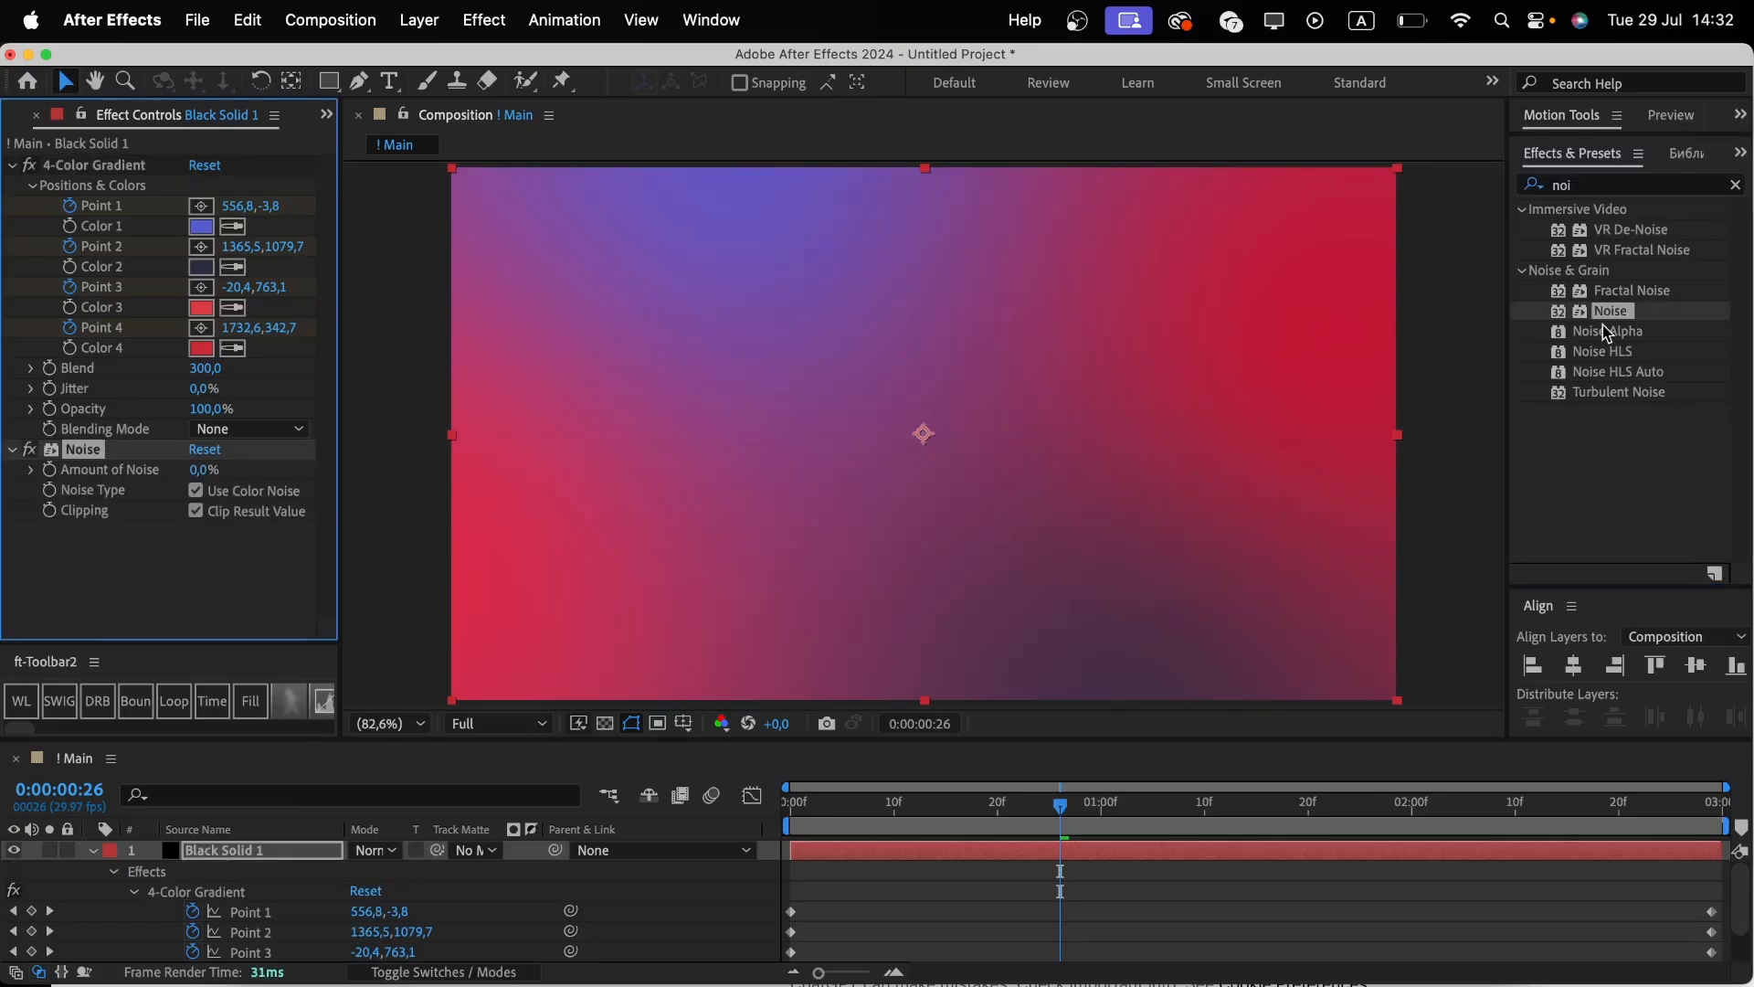
click(198, 470)
key(Return)
Create a text layer in the composition reading AVERIN.
click(93, 849)
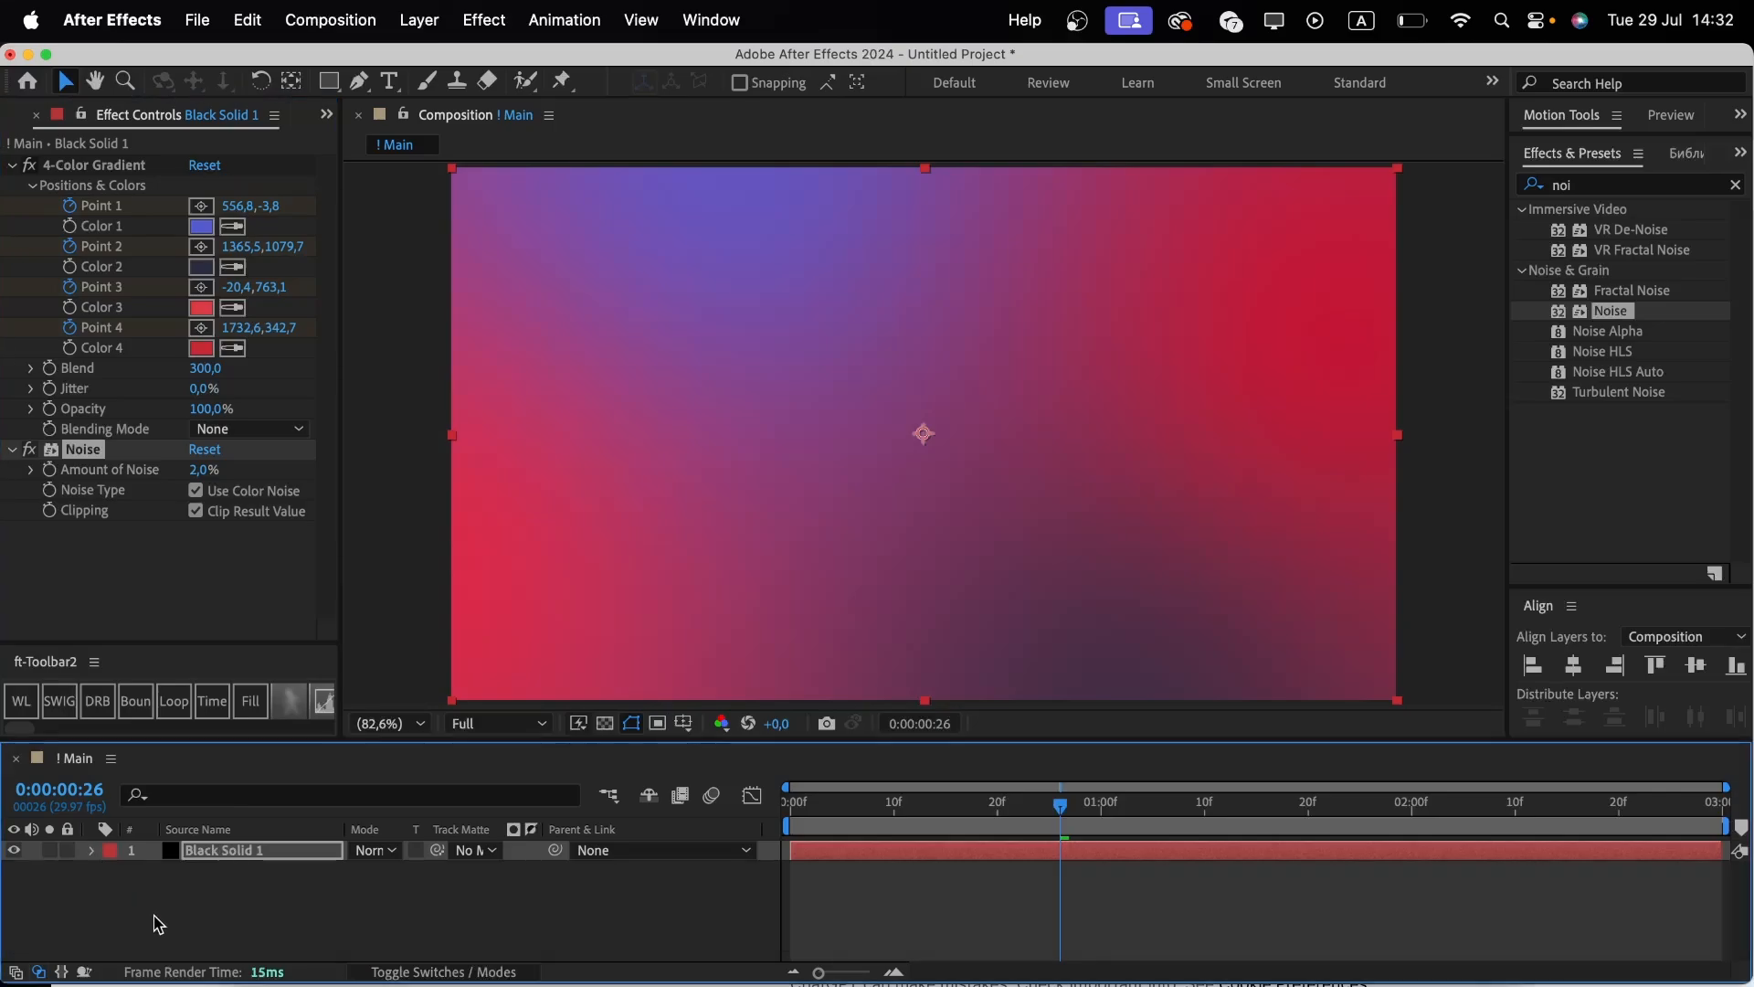
click(157, 924)
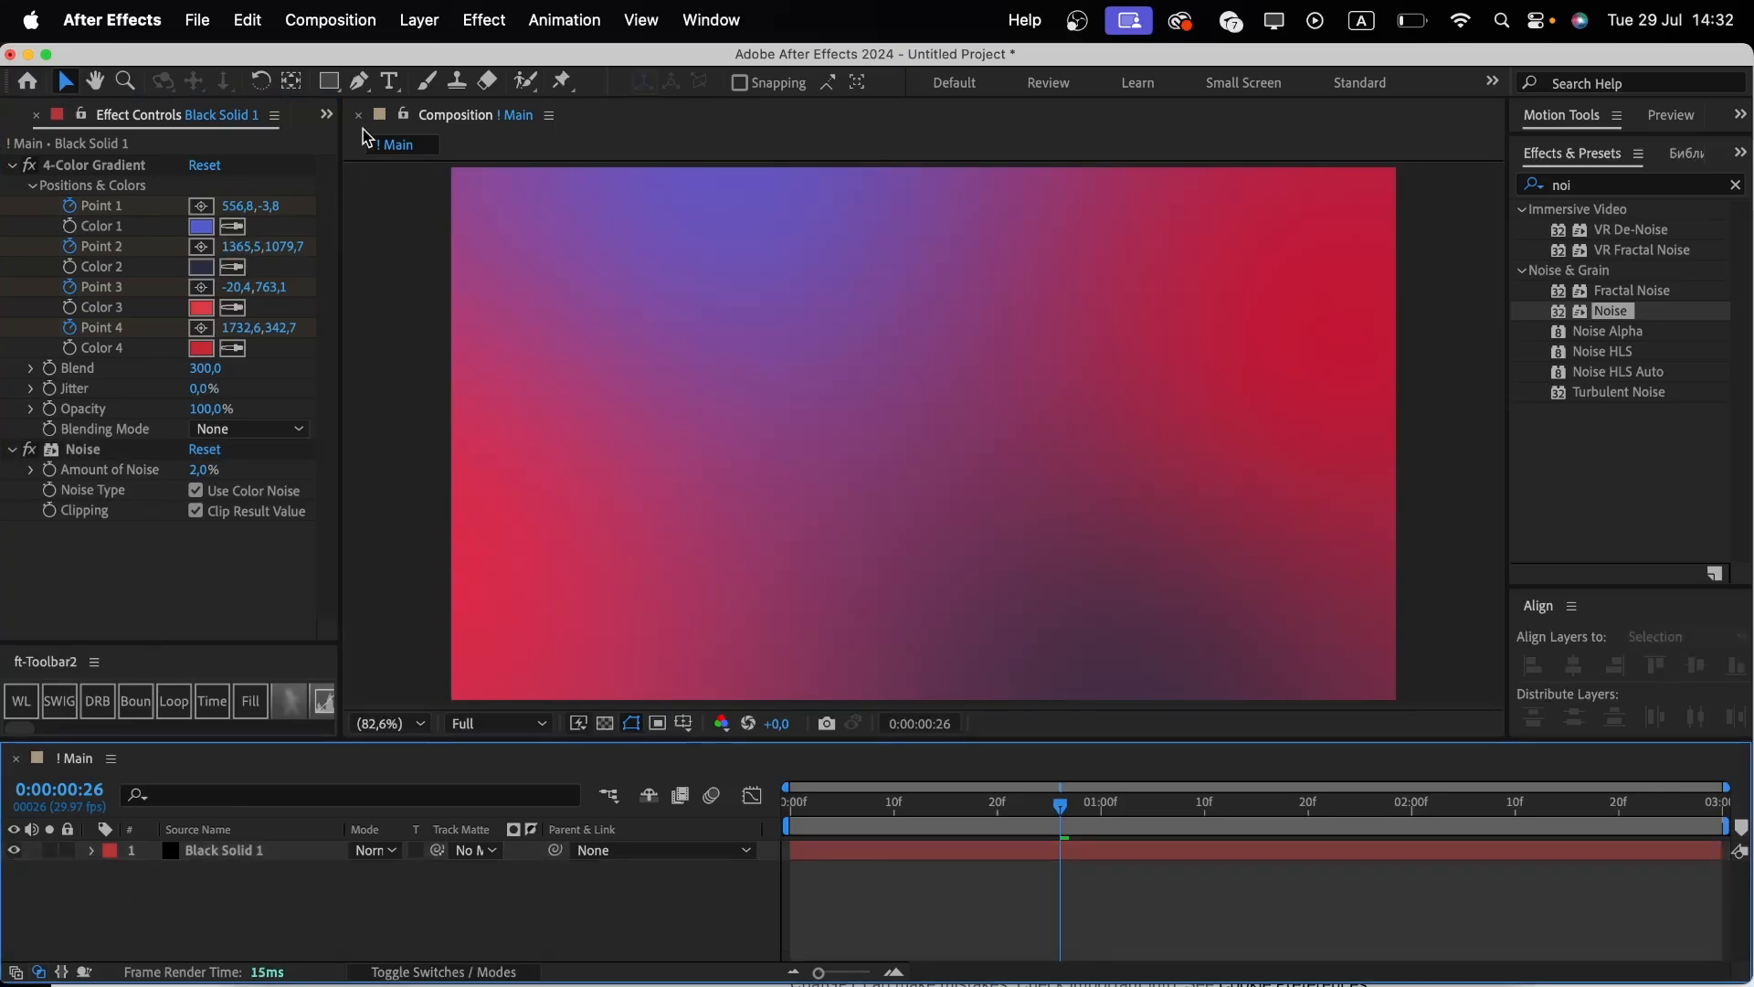
click(389, 82)
click(739, 397)
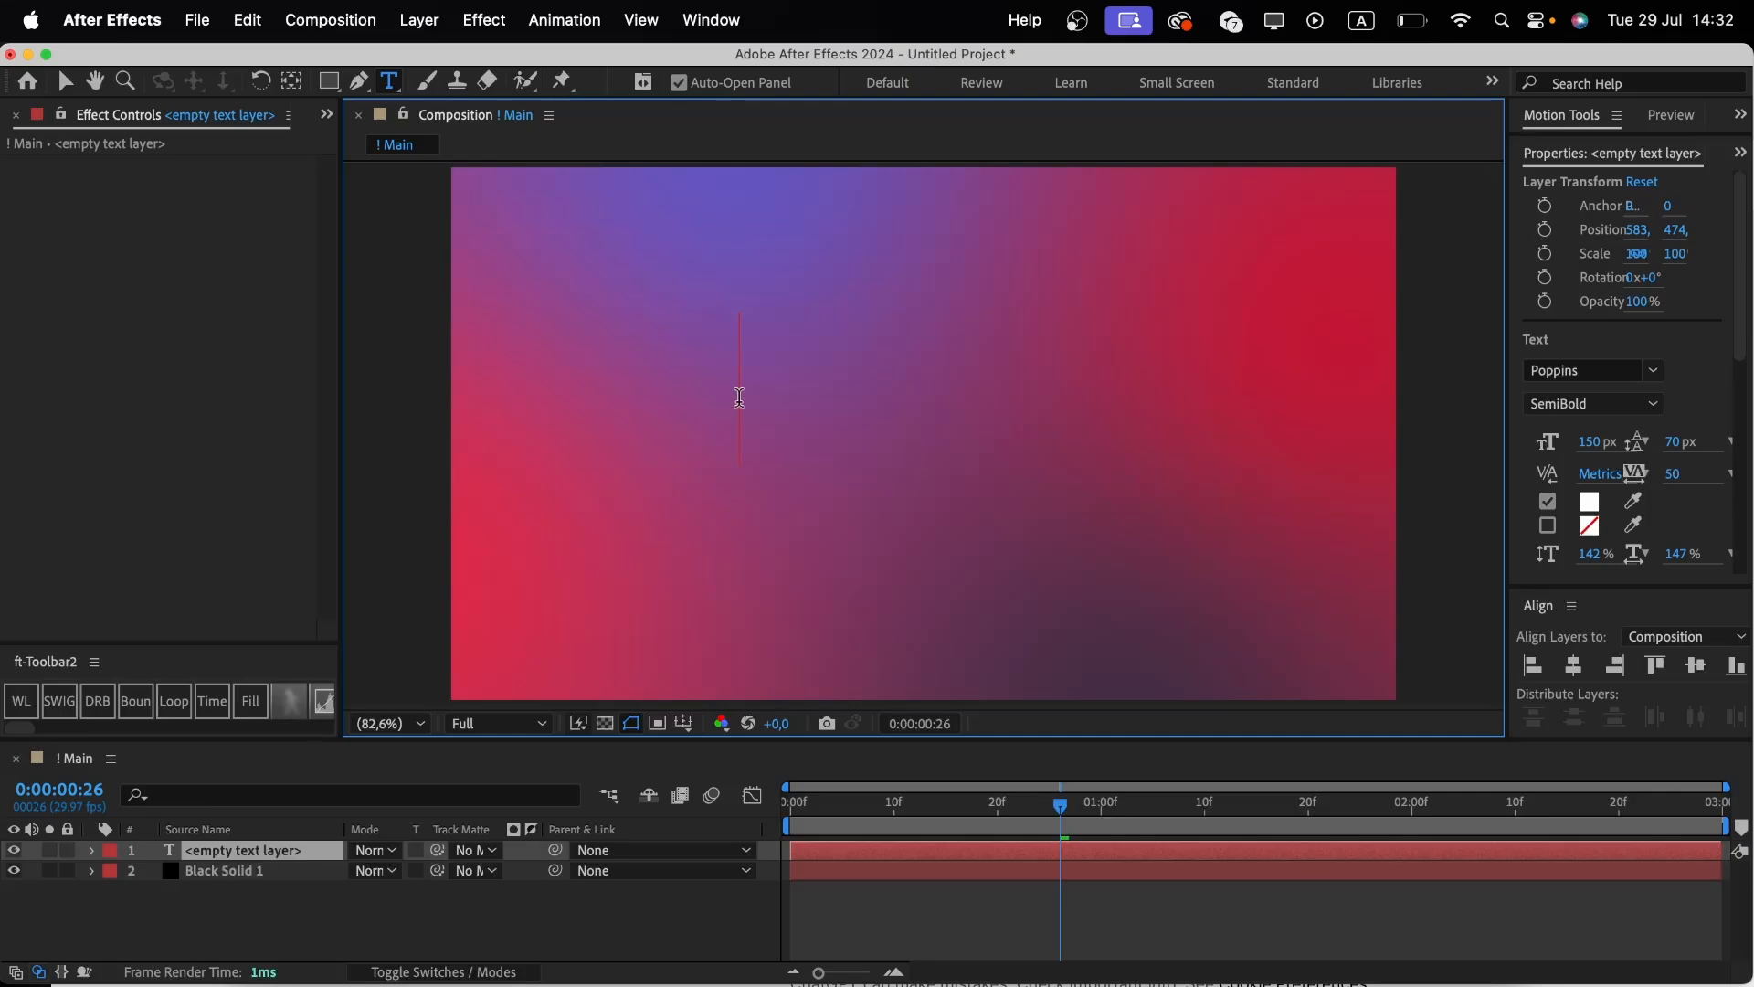
text(AVERIN)
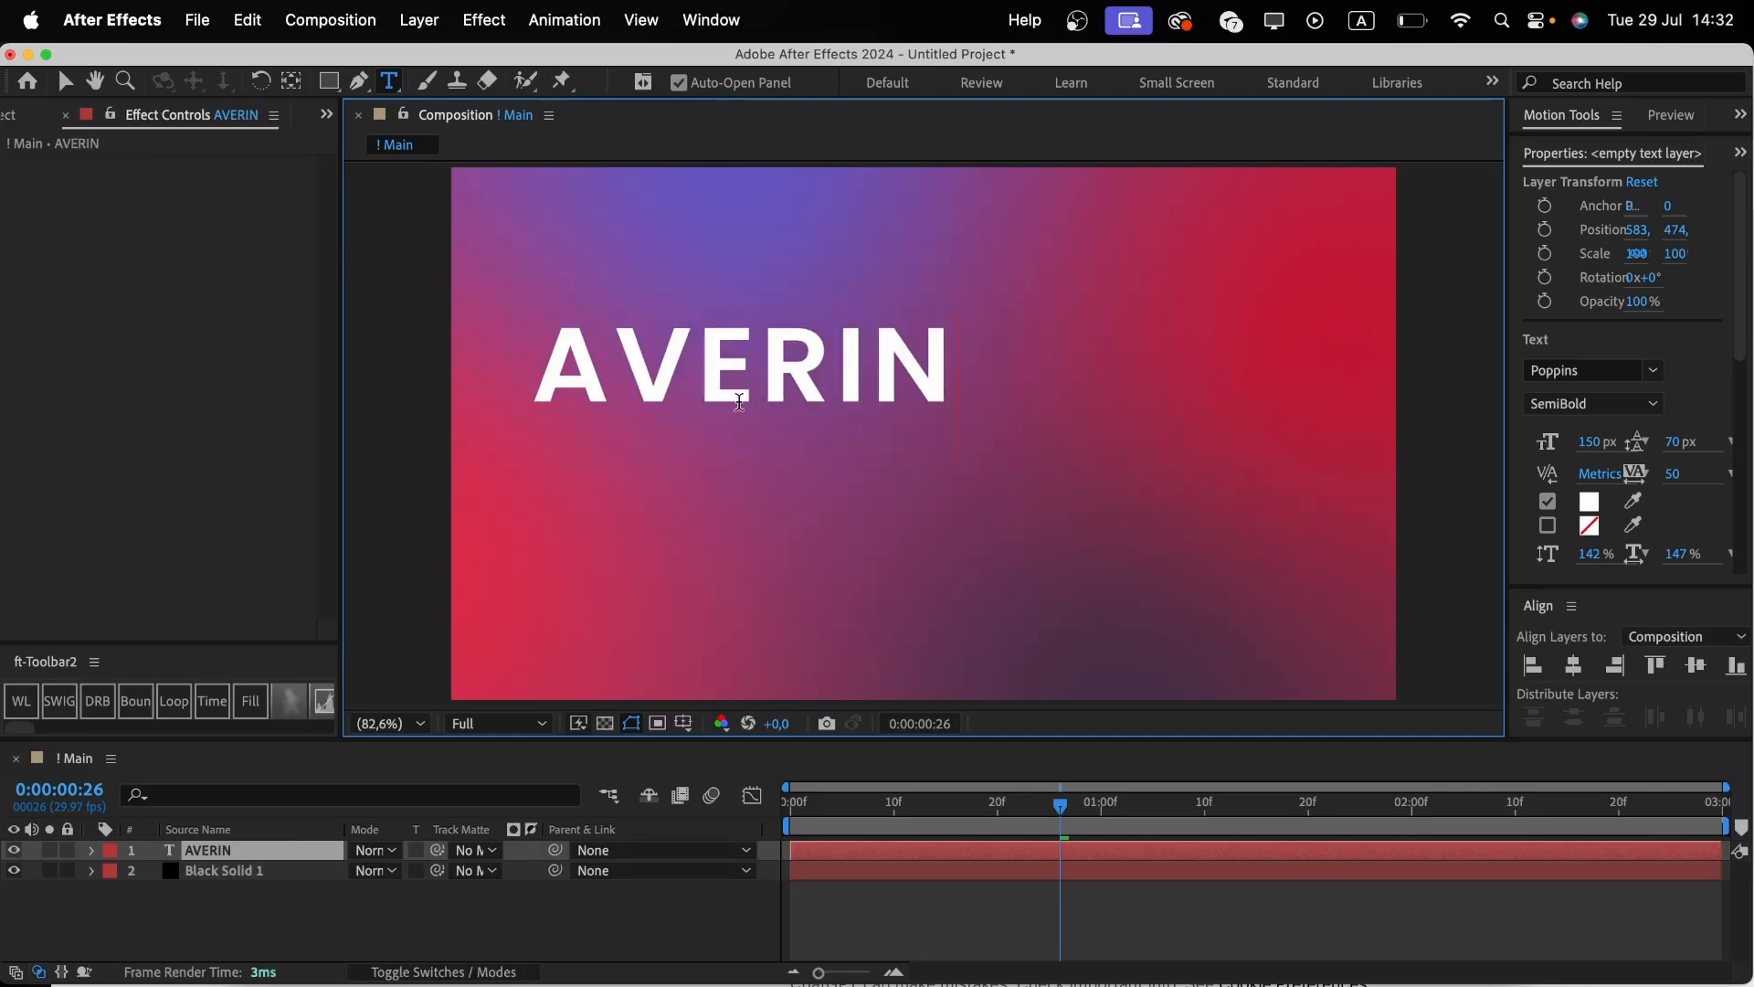
Center the AVERIN layer's anchor point in its layer content.
click(434, 899)
click(283, 851)
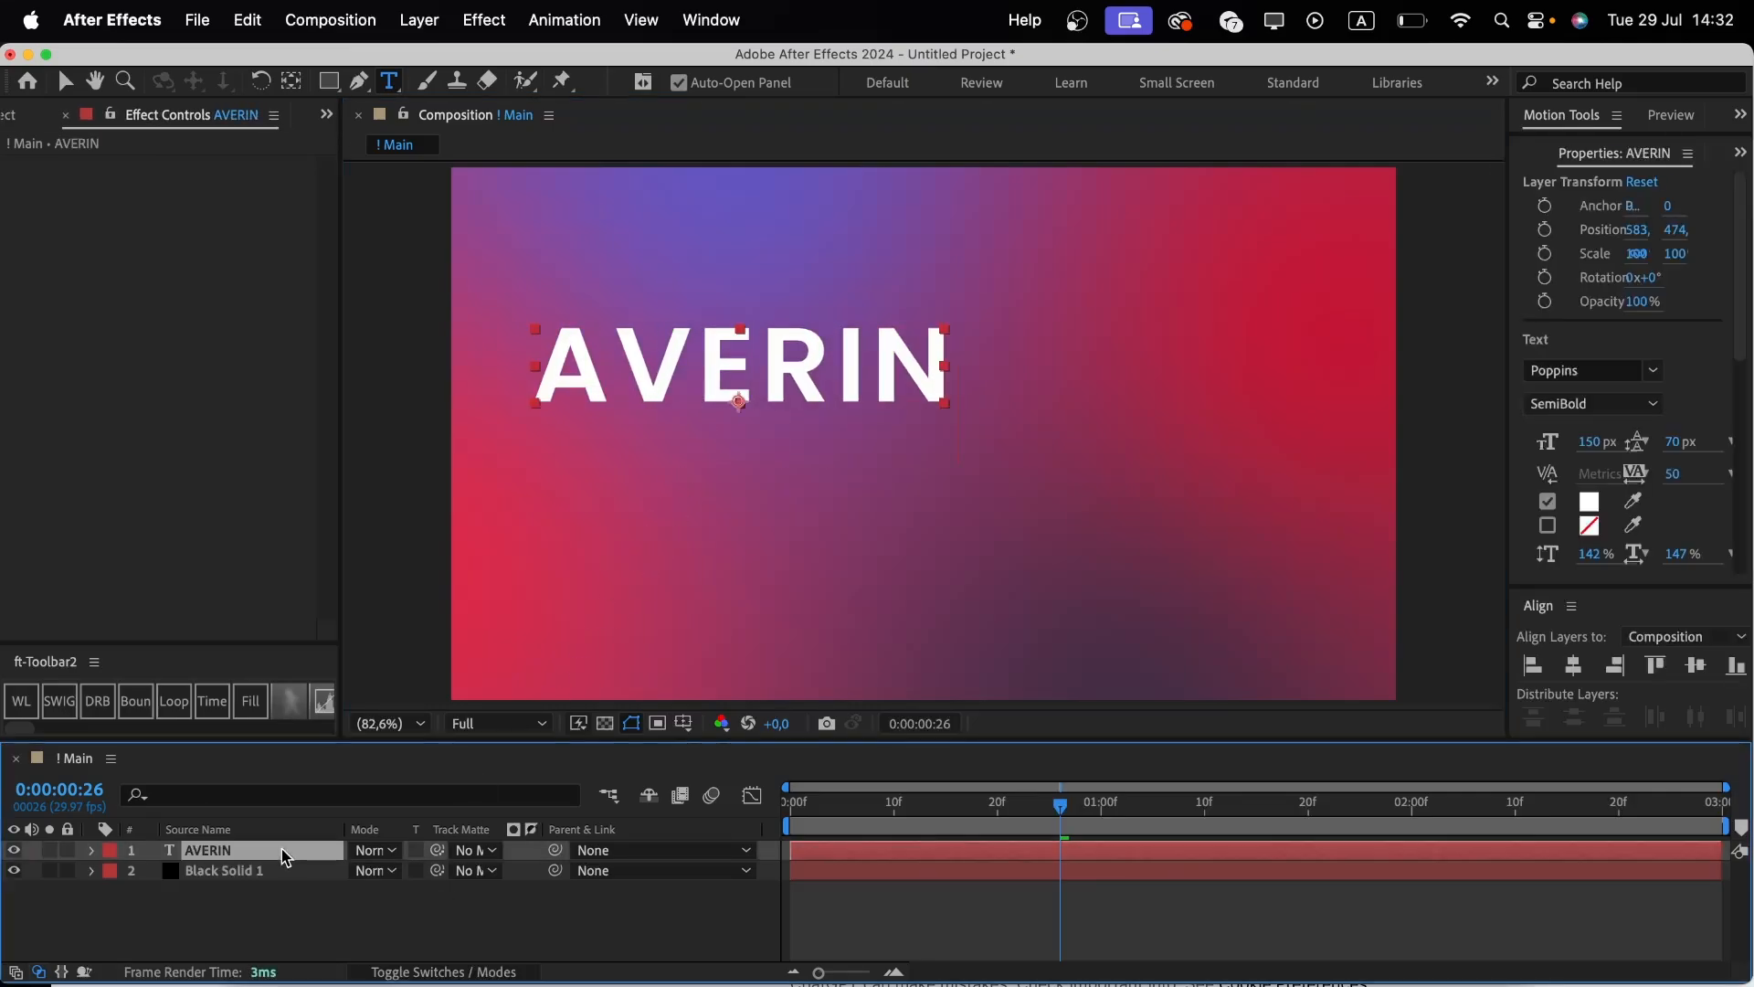
right_click(283, 855)
mouse_move(451, 400)
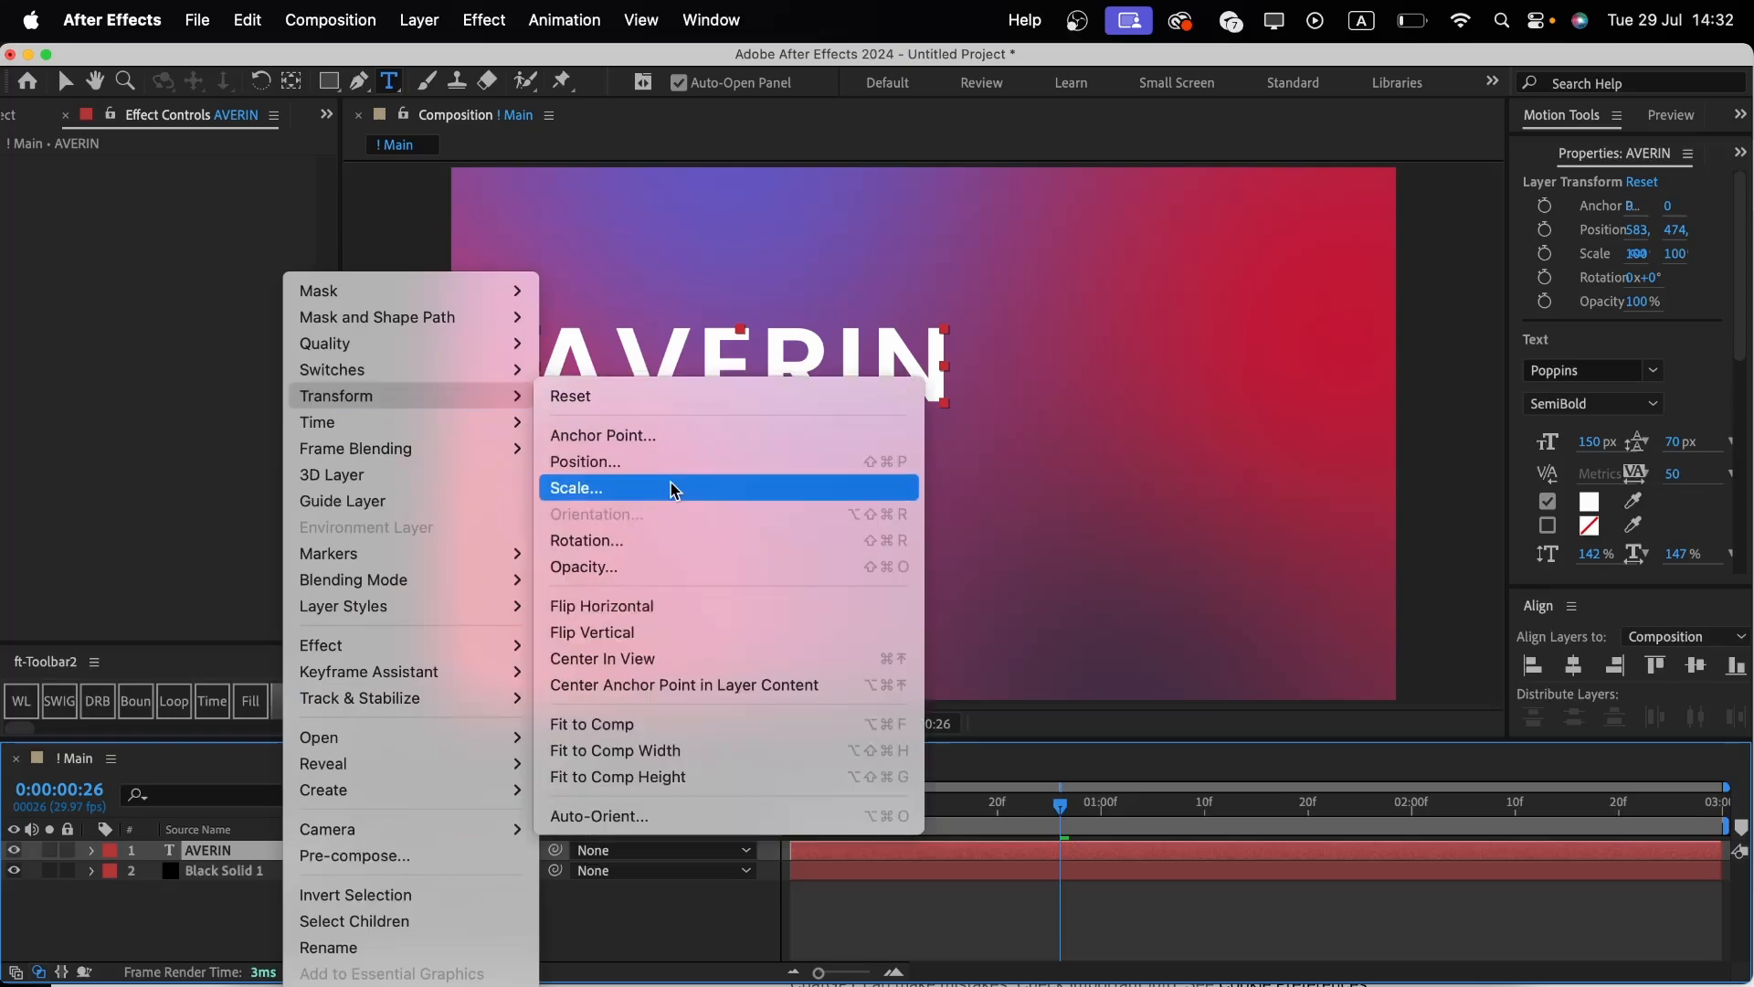
click(712, 685)
Align the AVERIN text layer to the horizontal and vertical centre of the composition.
key(Caps_Lock)
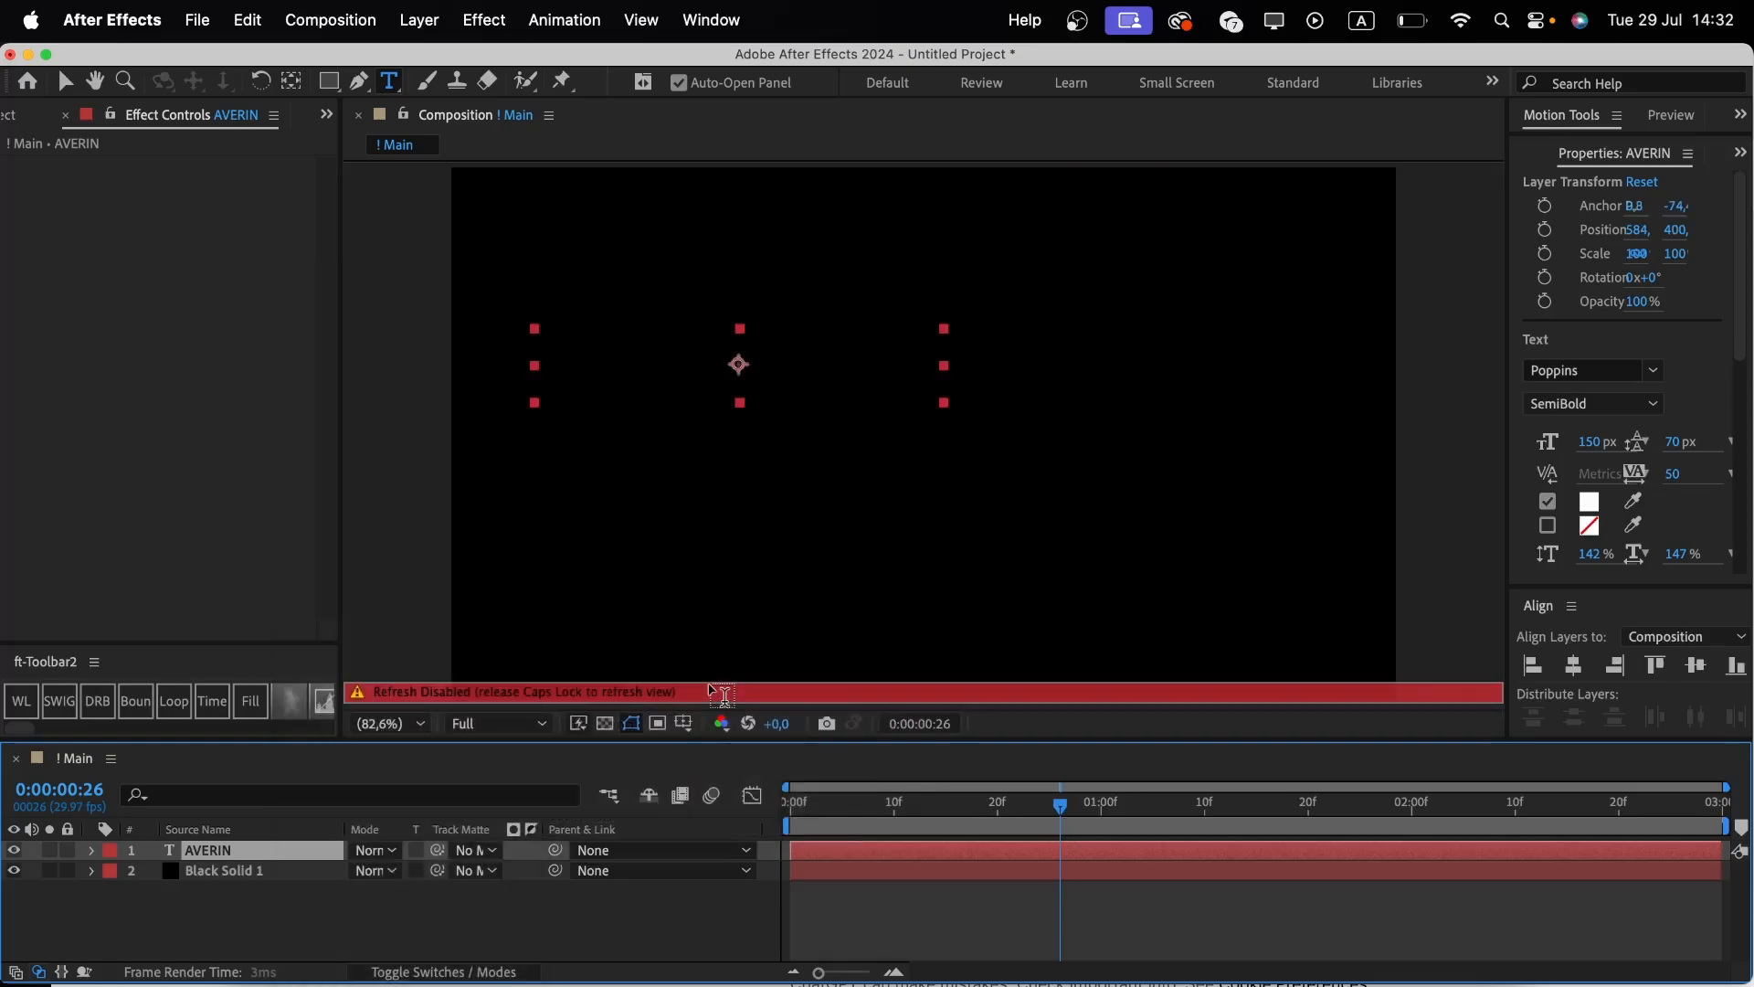
key(Caps_Lock)
key(v)
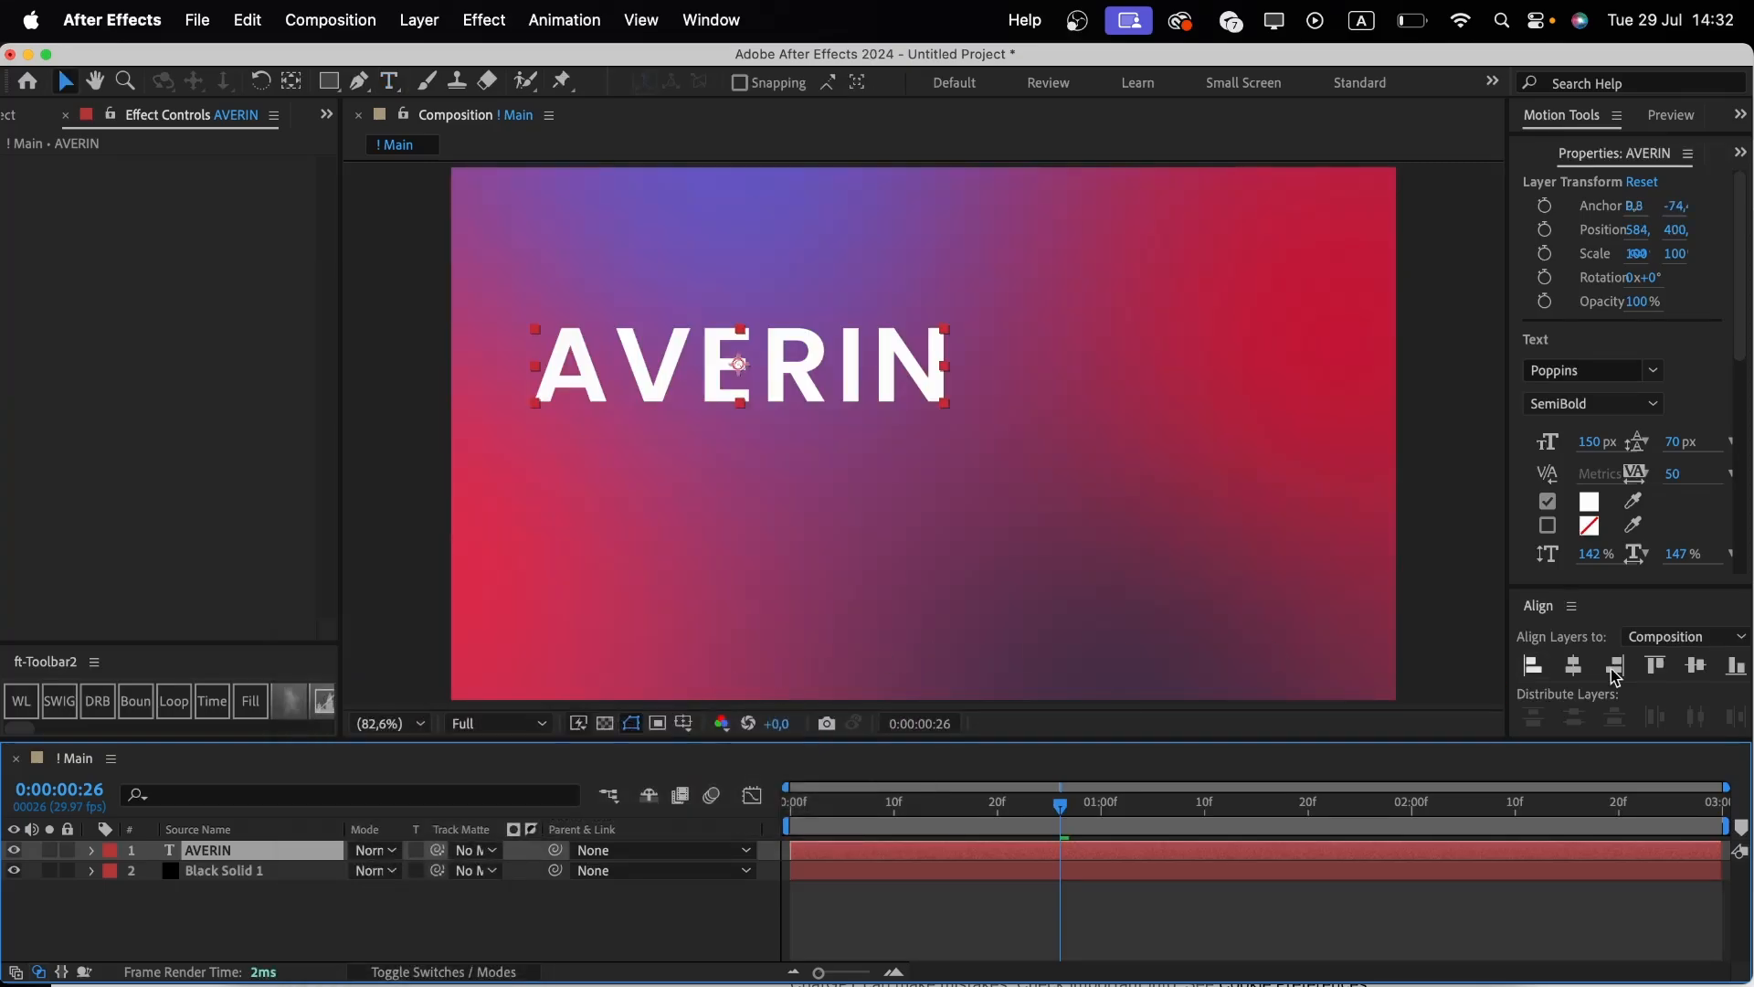
click(1573, 667)
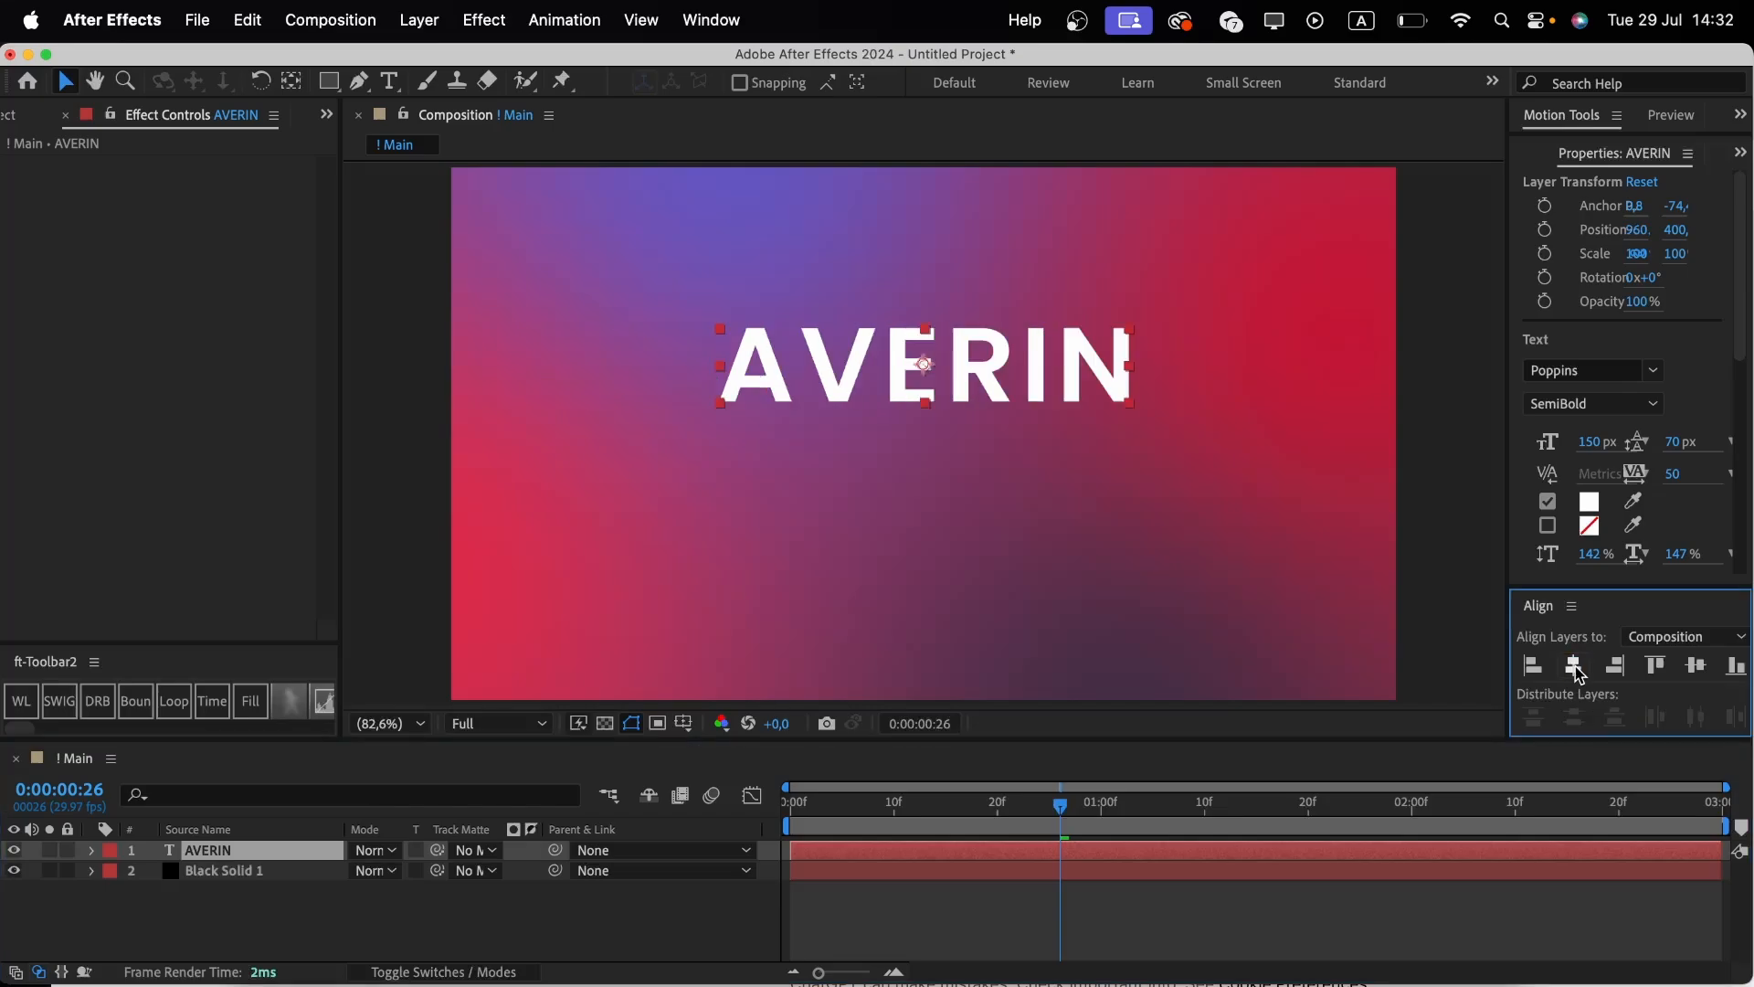
click(1695, 666)
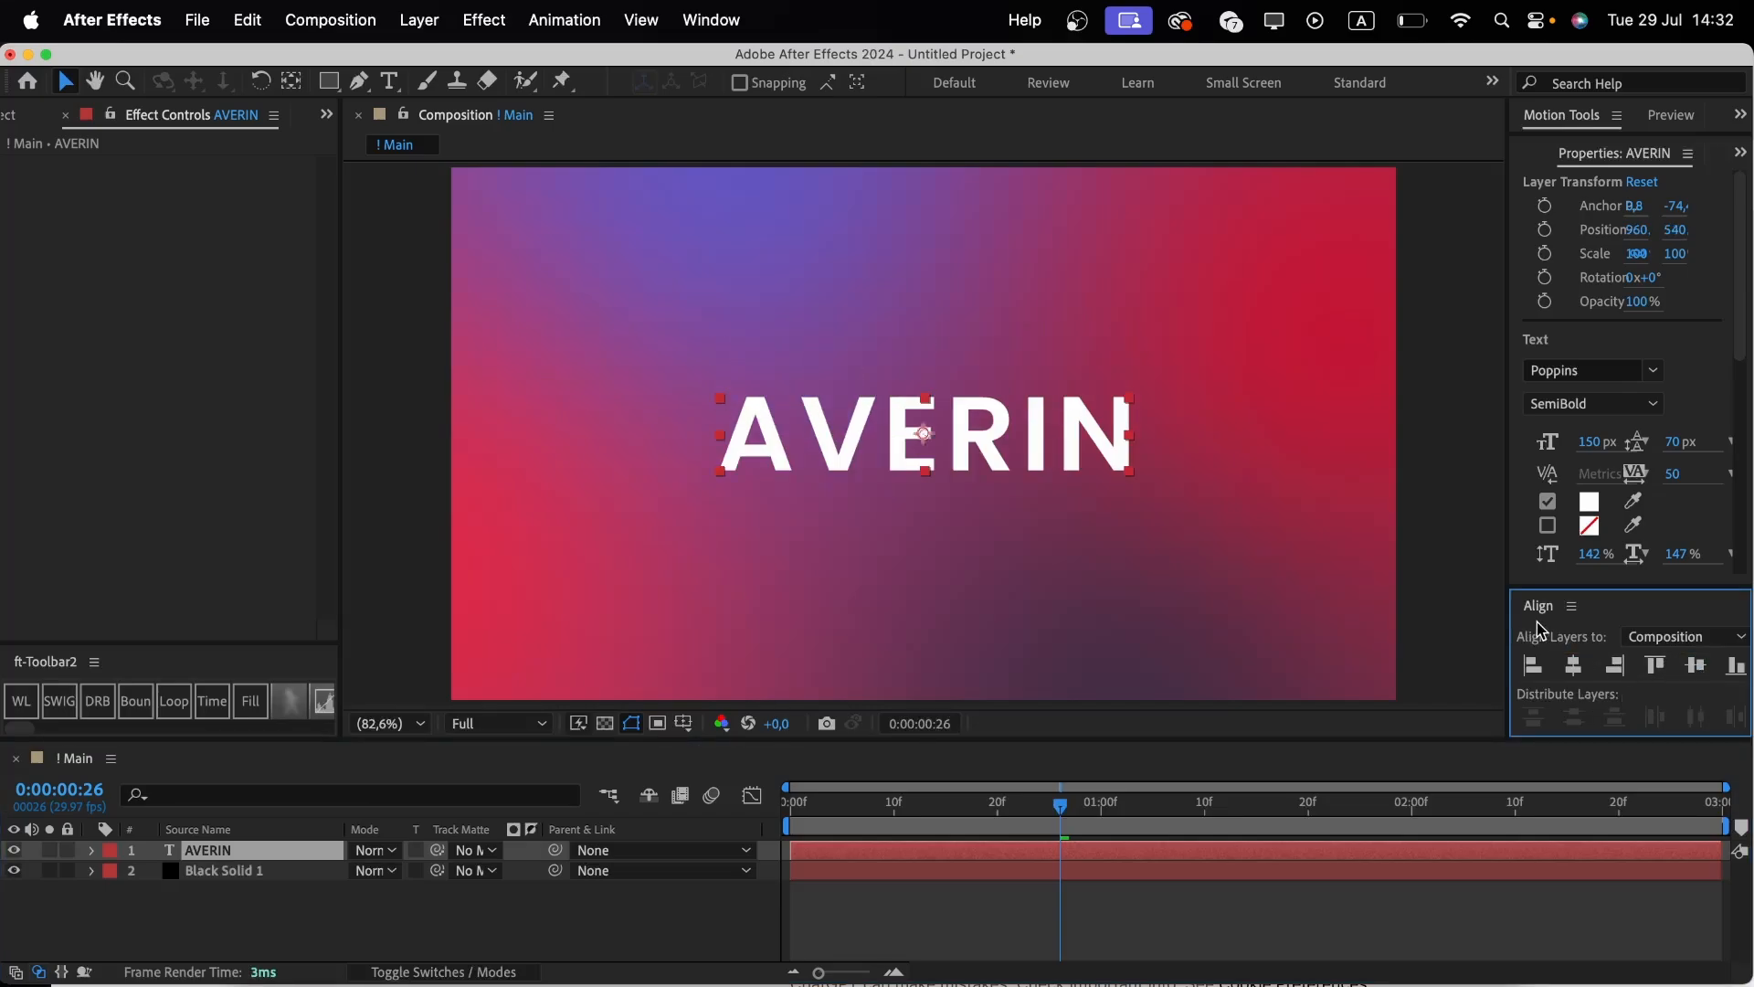
Duplicate the AVERIN text layer six times.
click(718, 20)
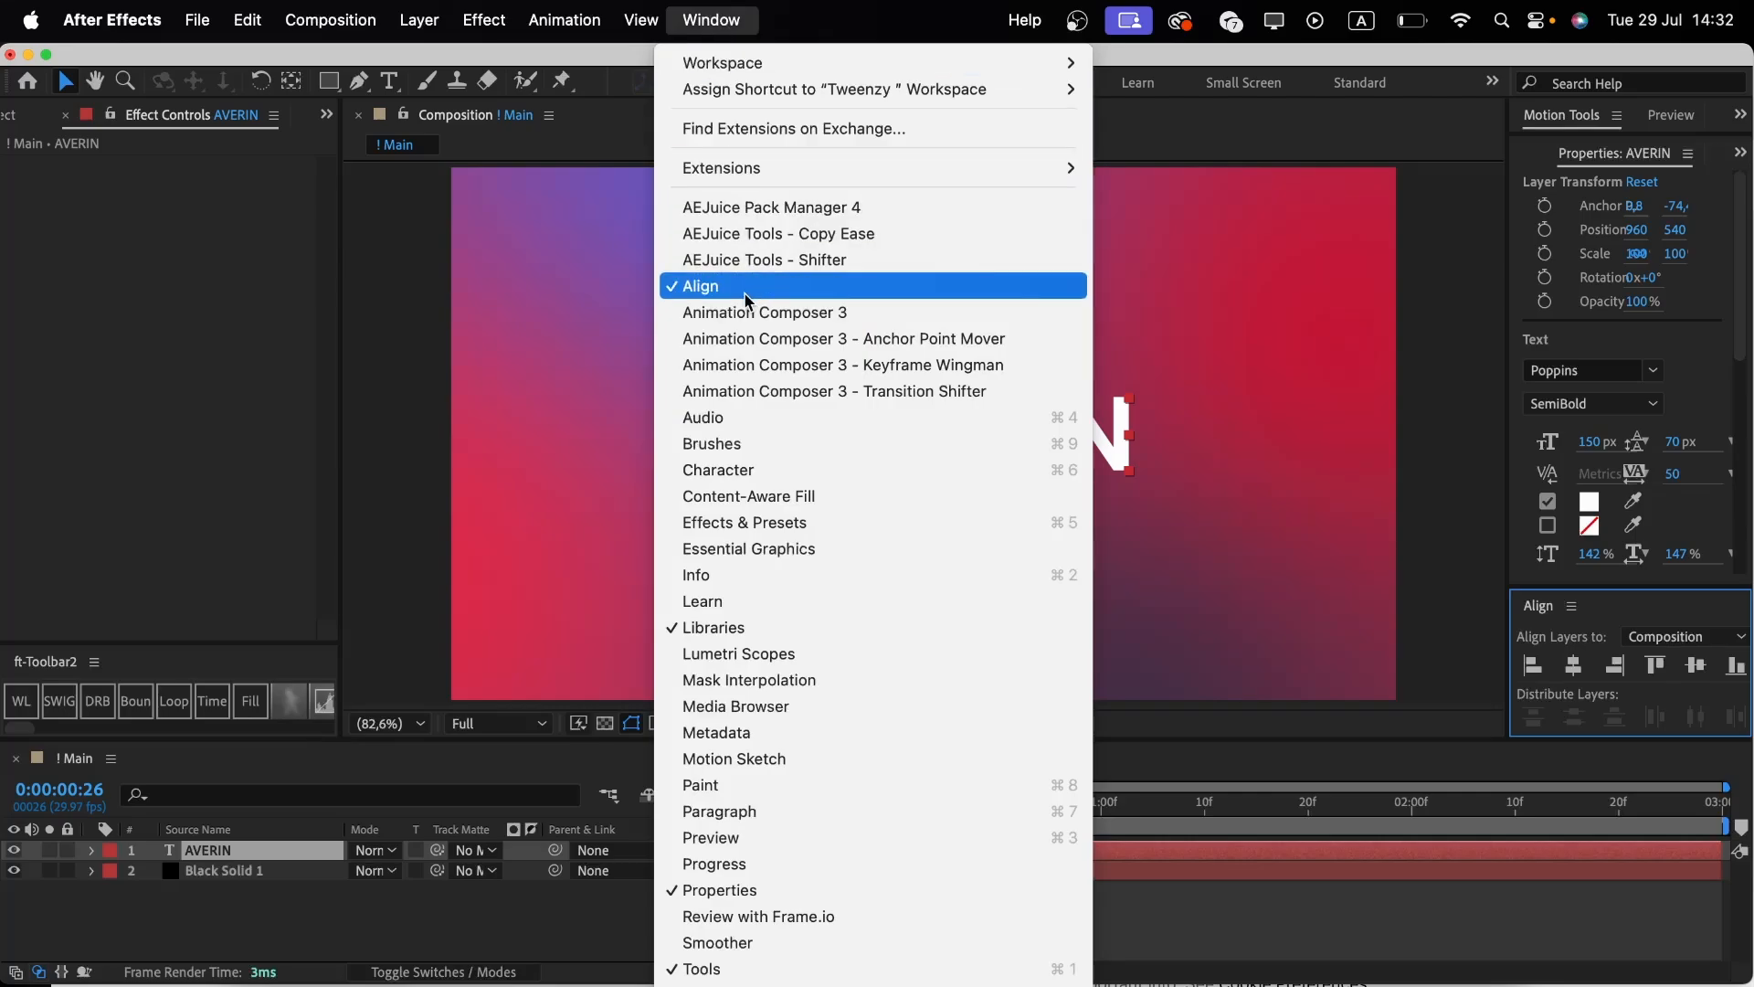
click(387, 925)
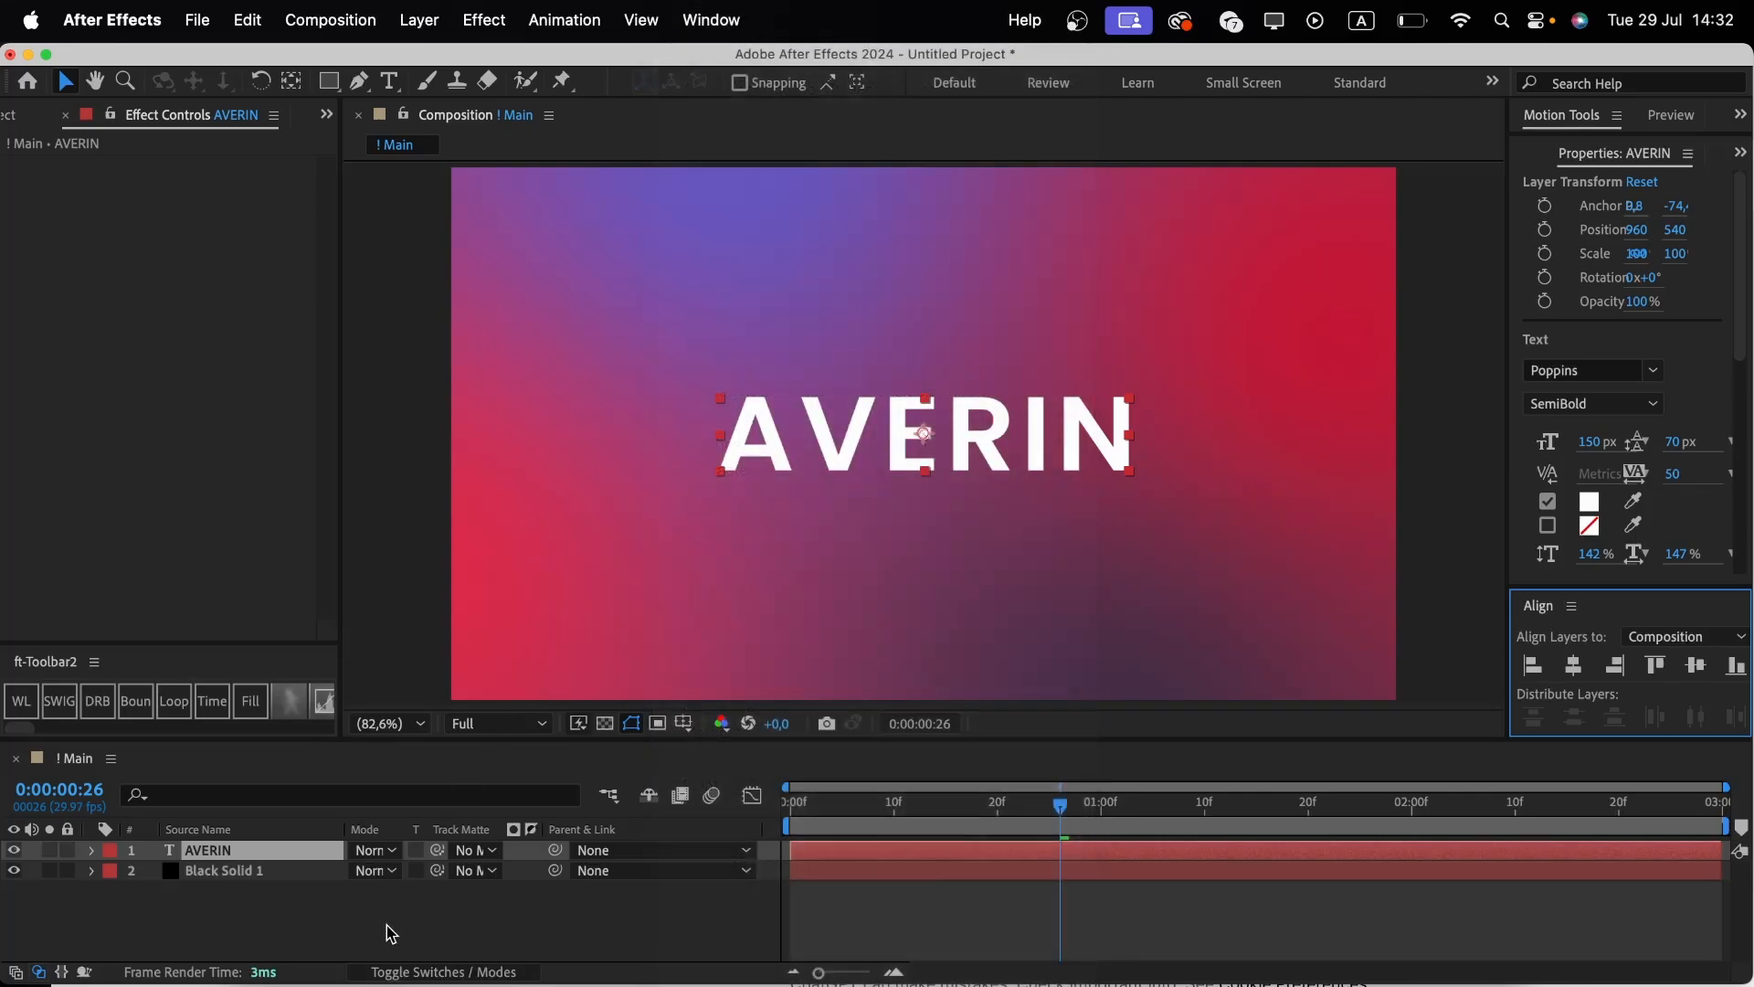
click(243, 851)
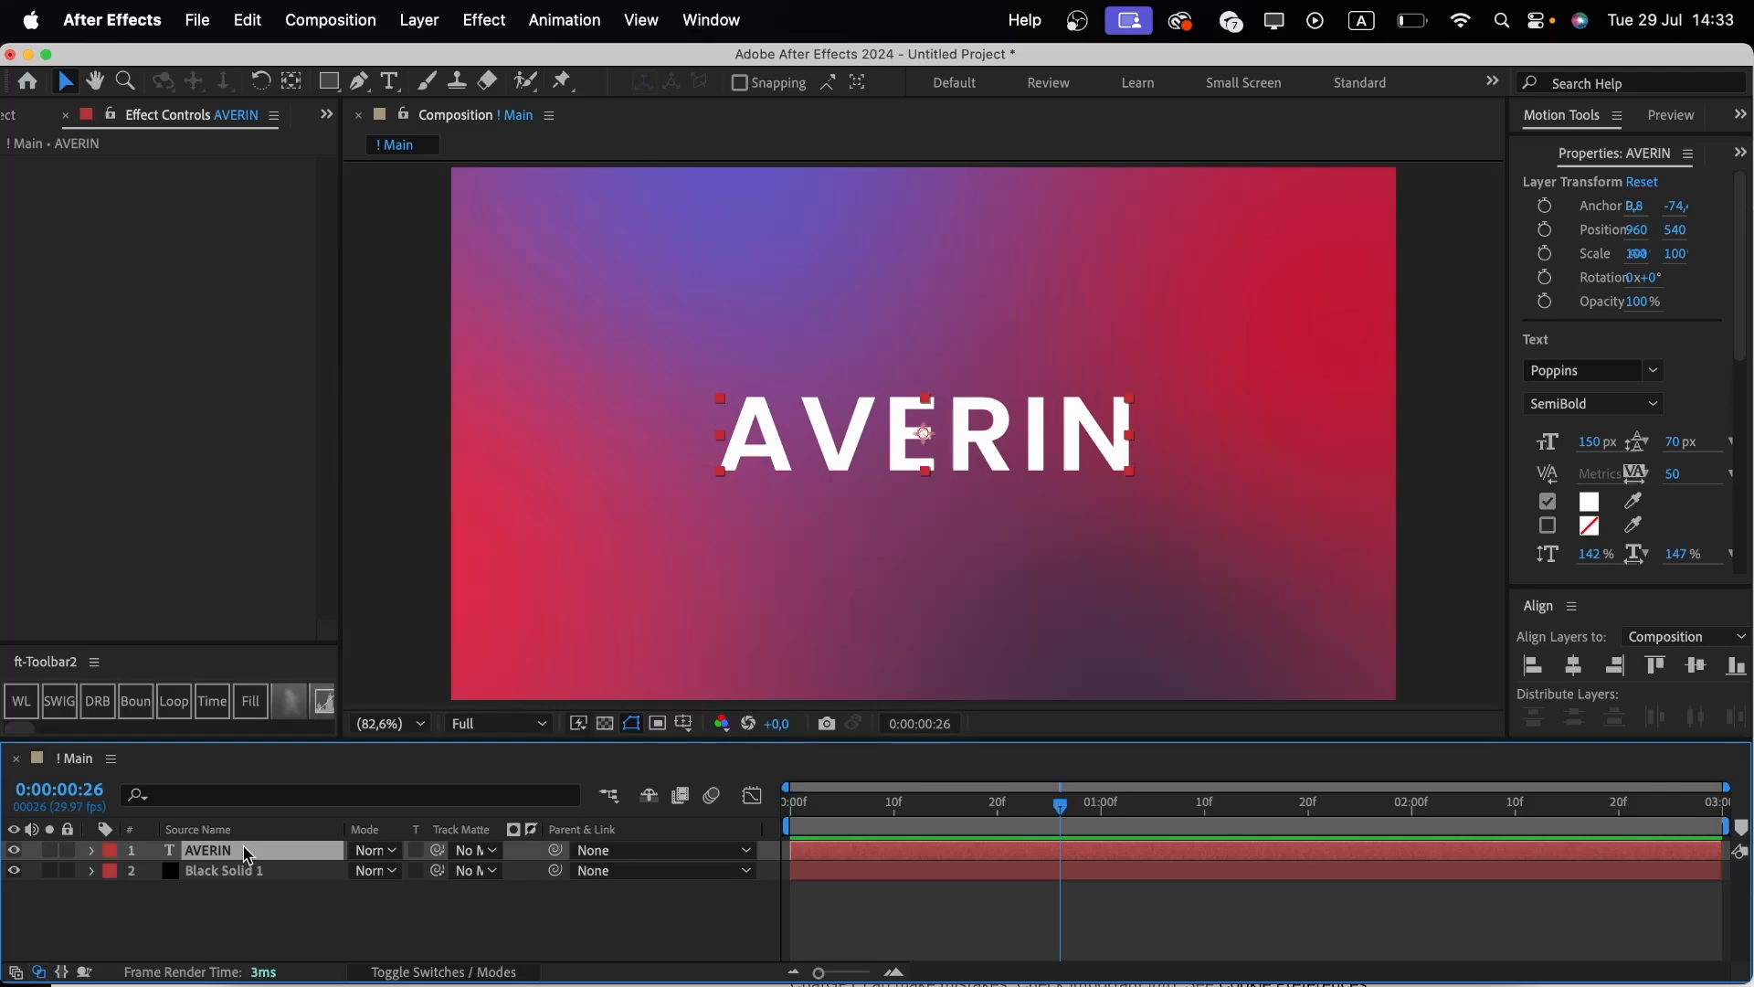
key(super+d)
key(super+d)
key(super+d)
key(super+d)
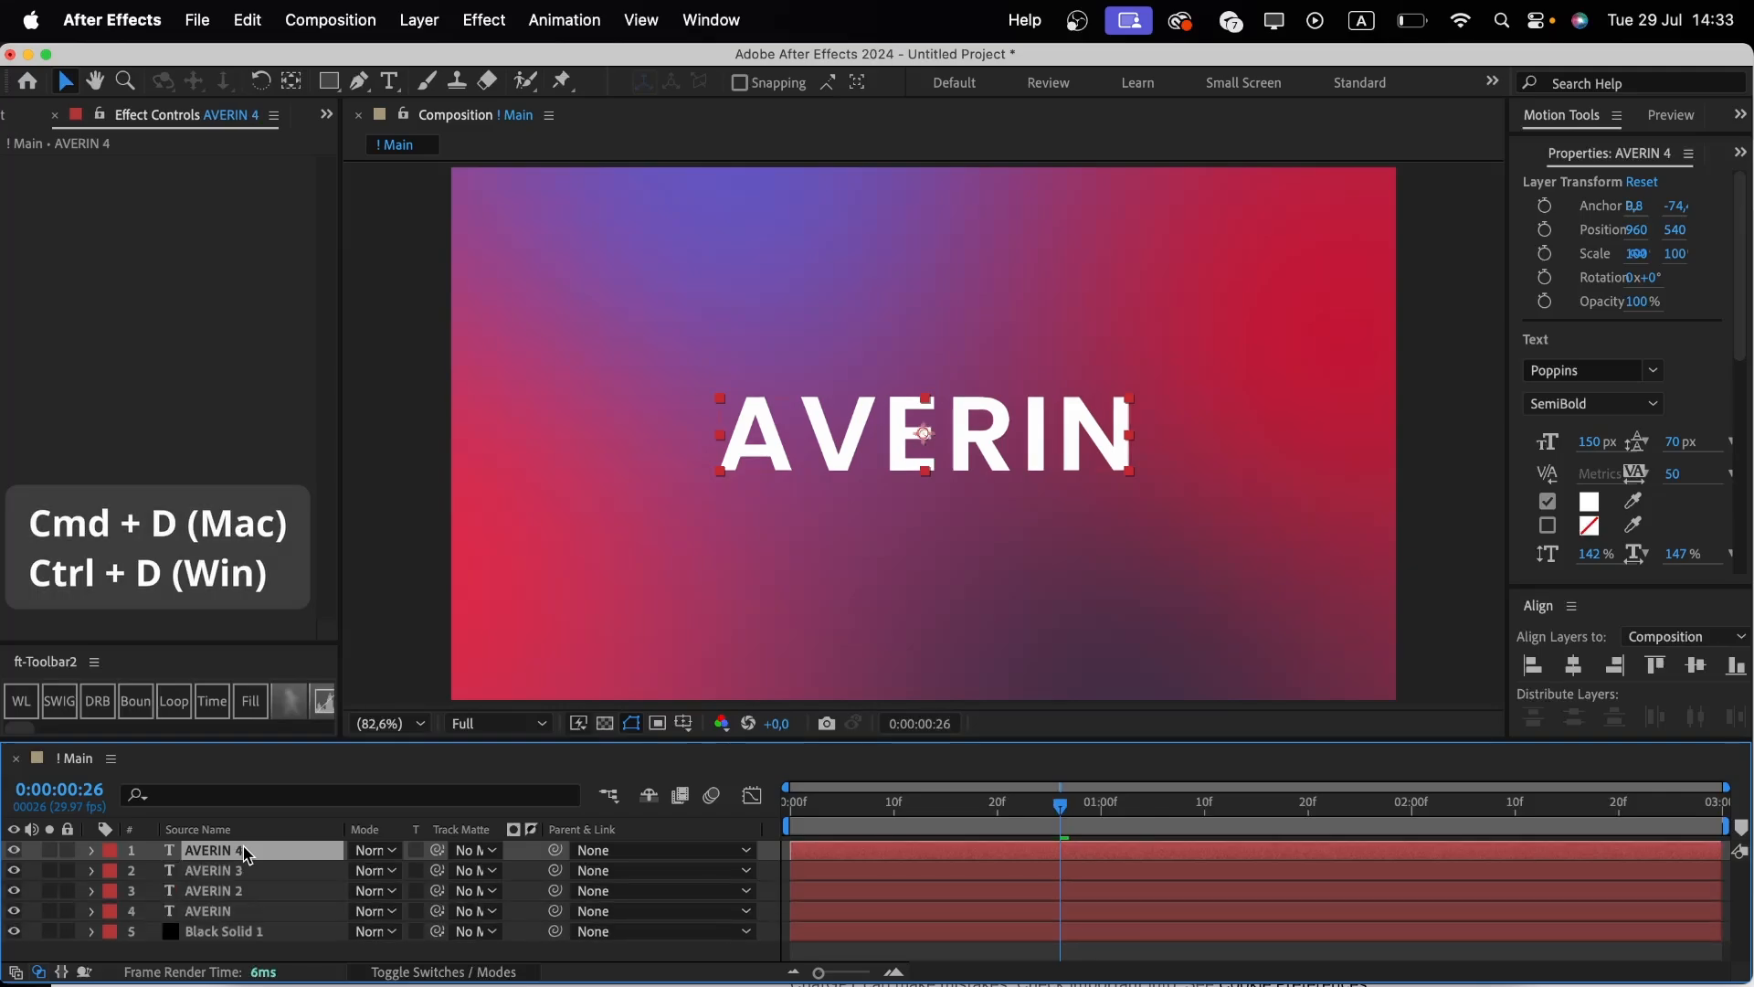
key(super+d)
key(super+d)
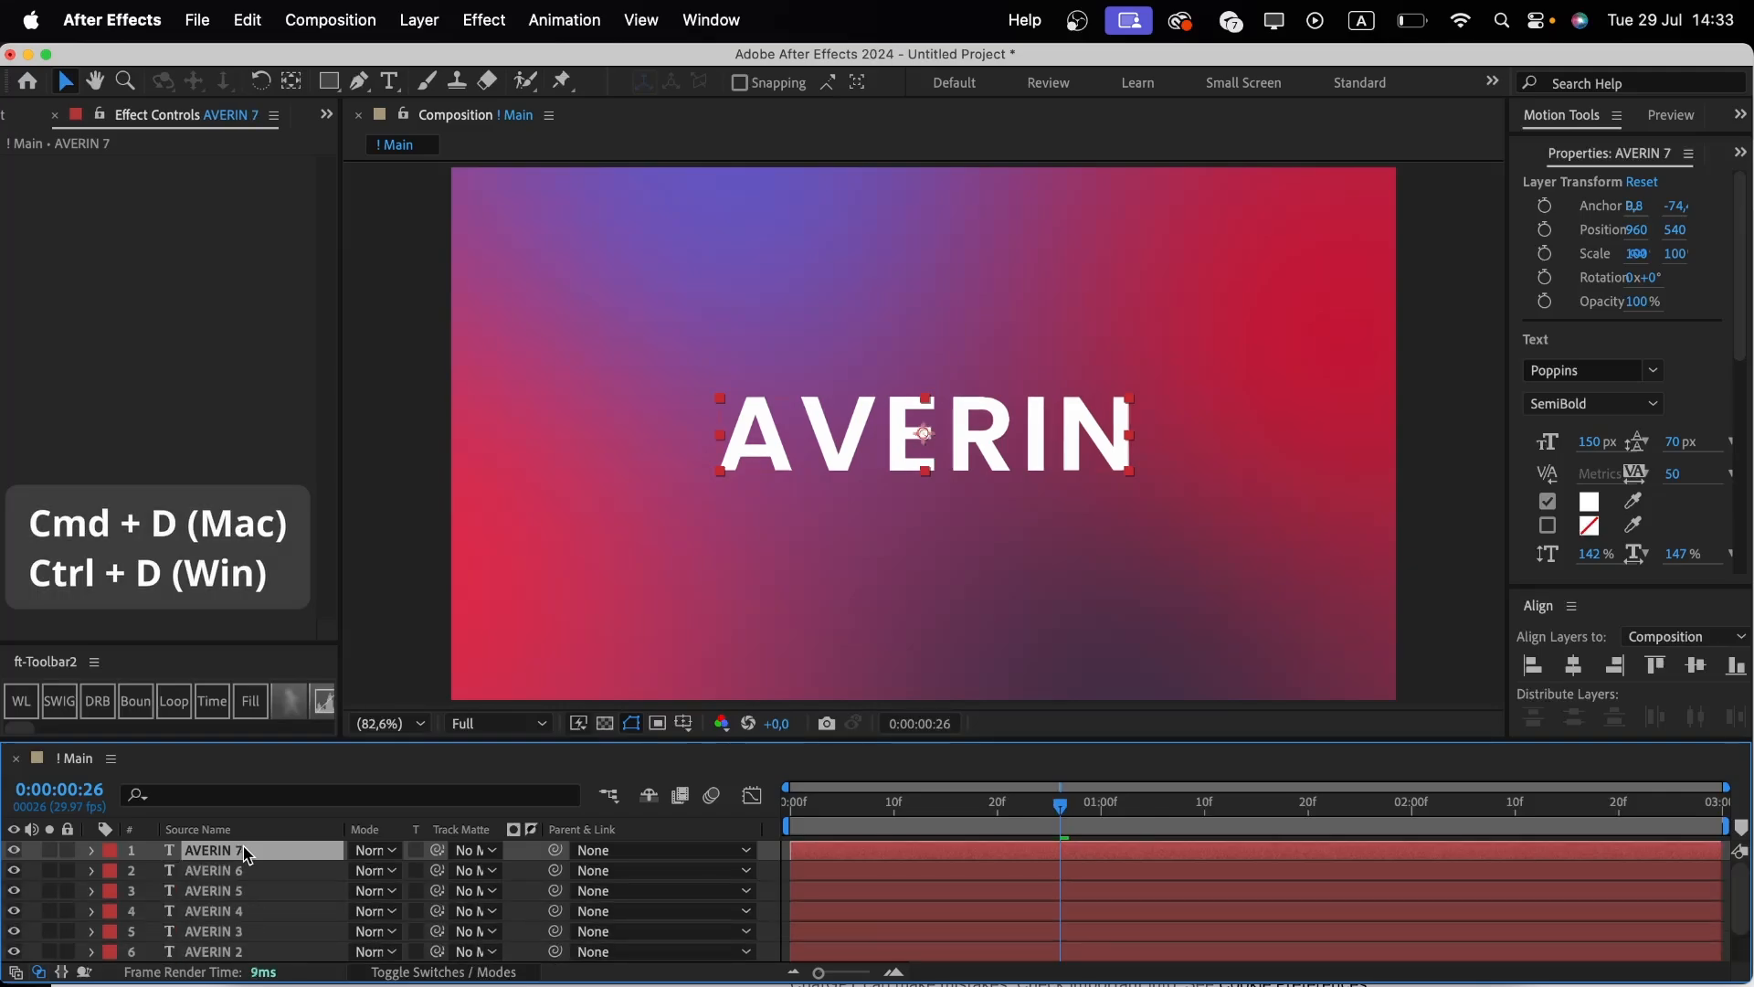
Apply the Fill effect to the original bottom AVERIN text layer.
scroll(247, 854, down, 2)
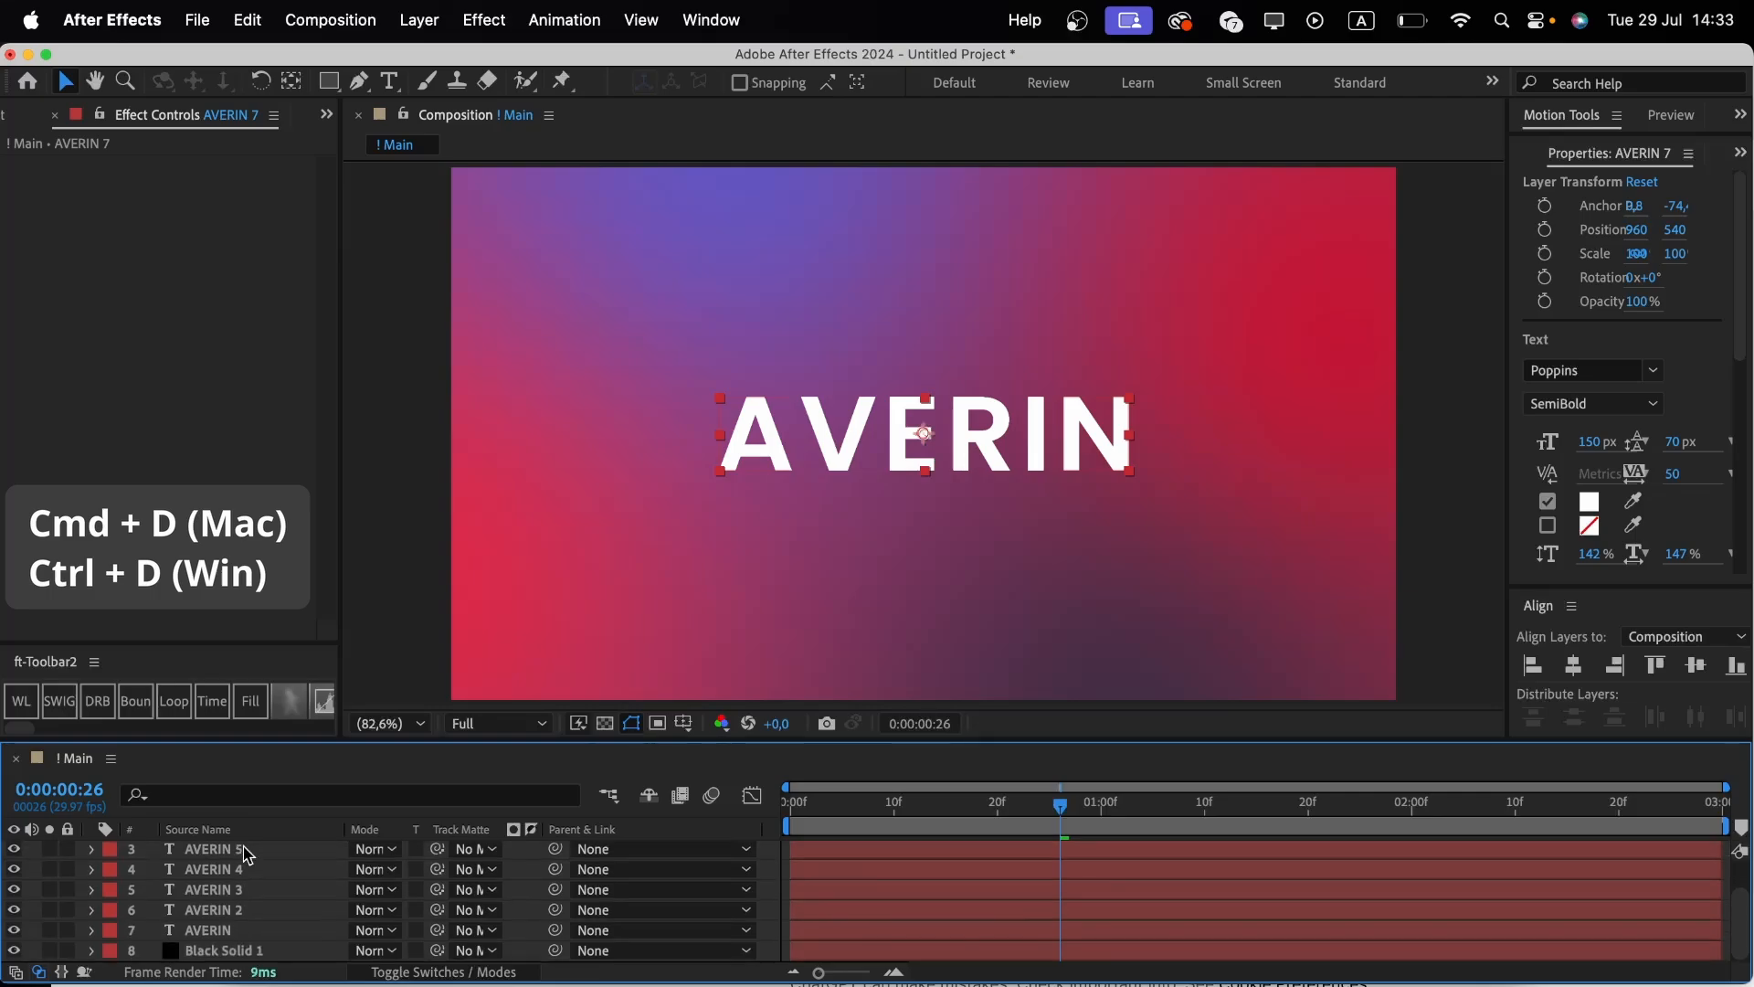
click(216, 930)
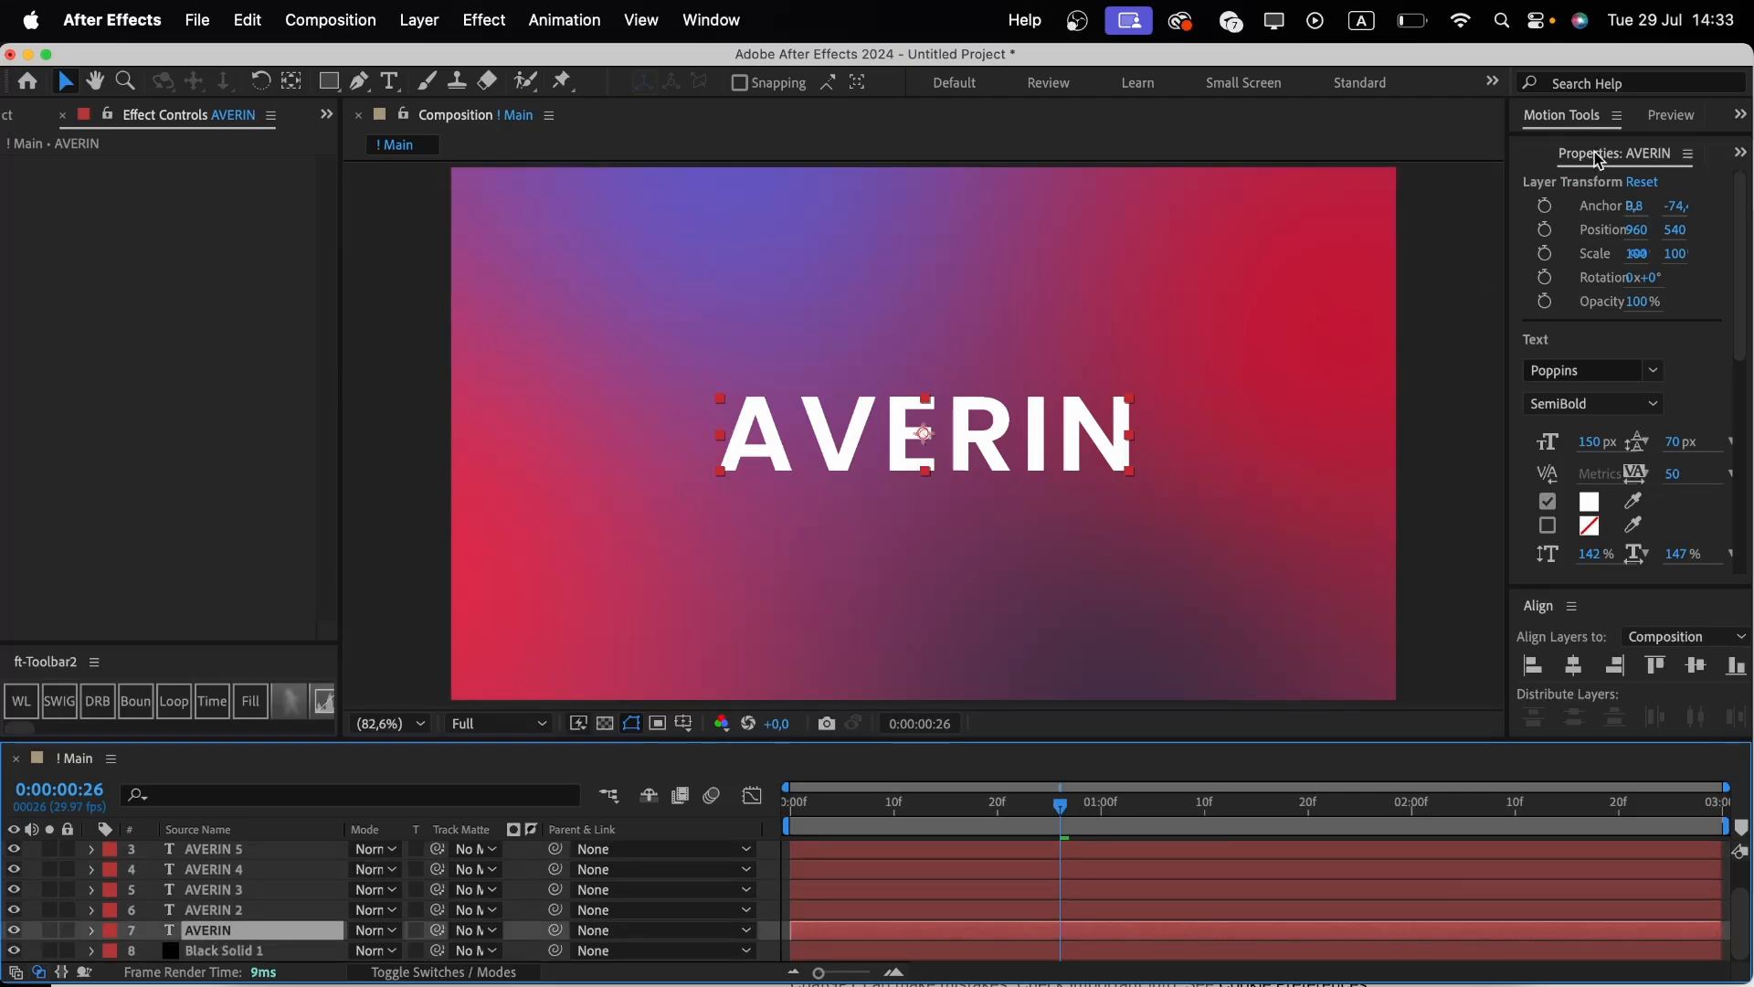
key(super+5)
click(1573, 187)
key(BackSpace)
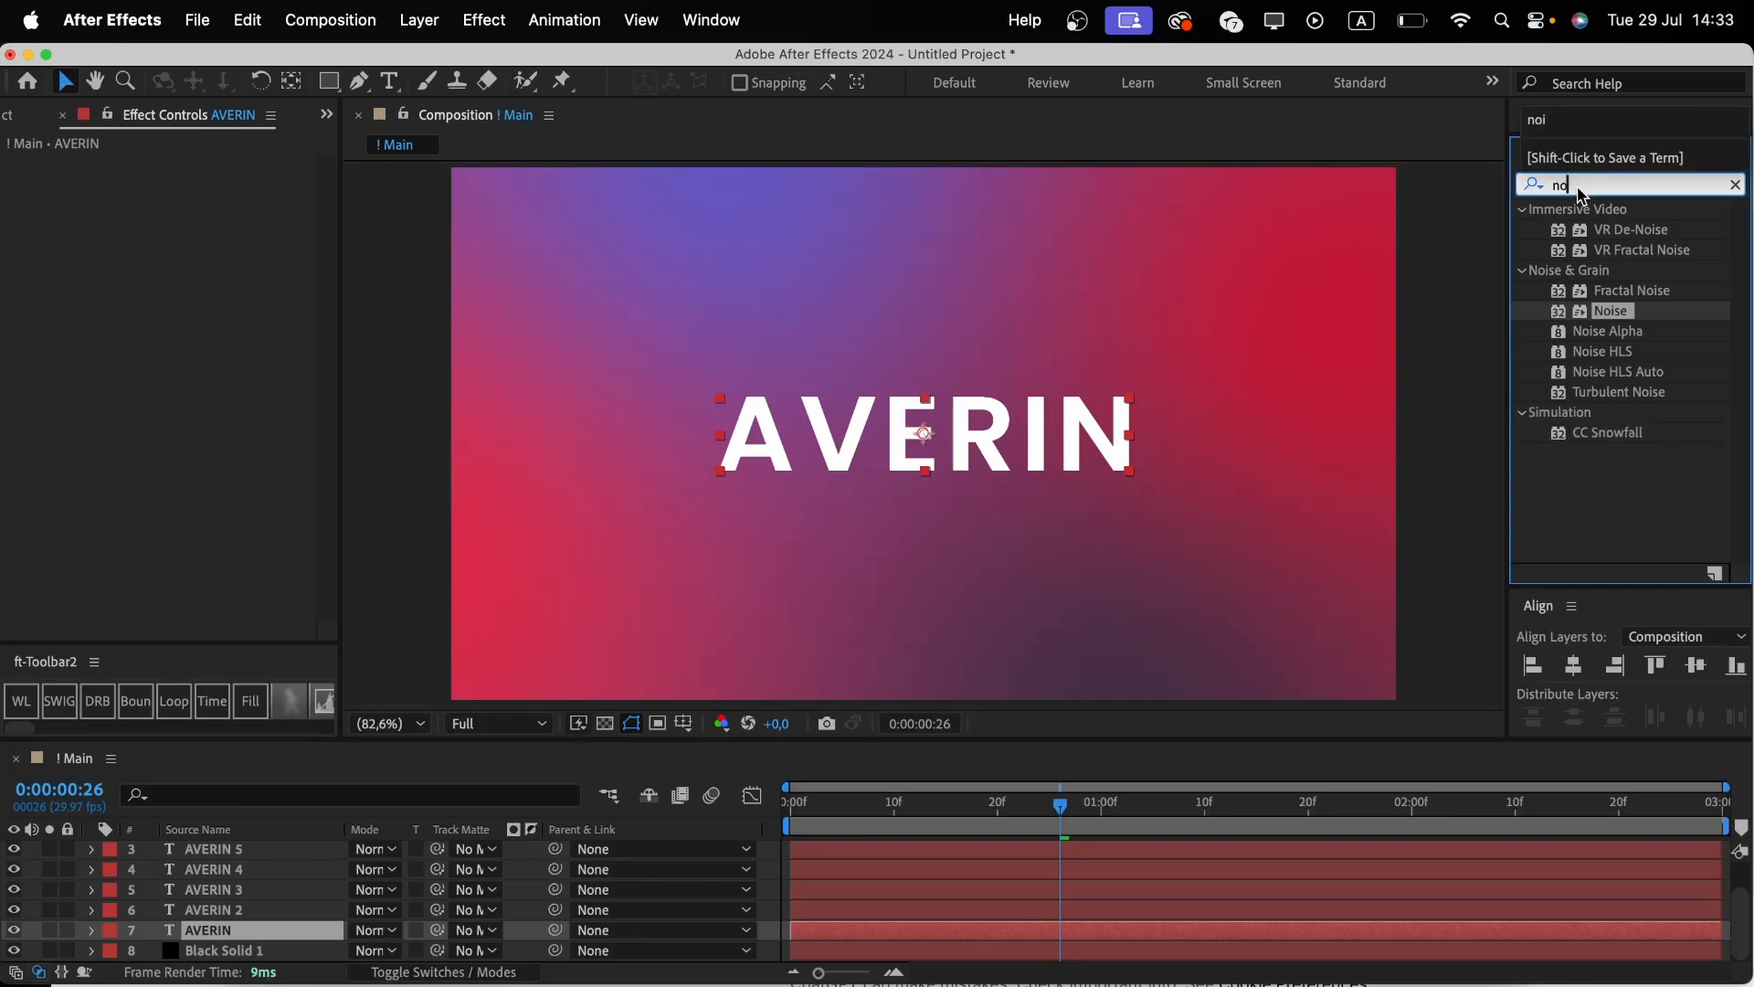
text(fill)
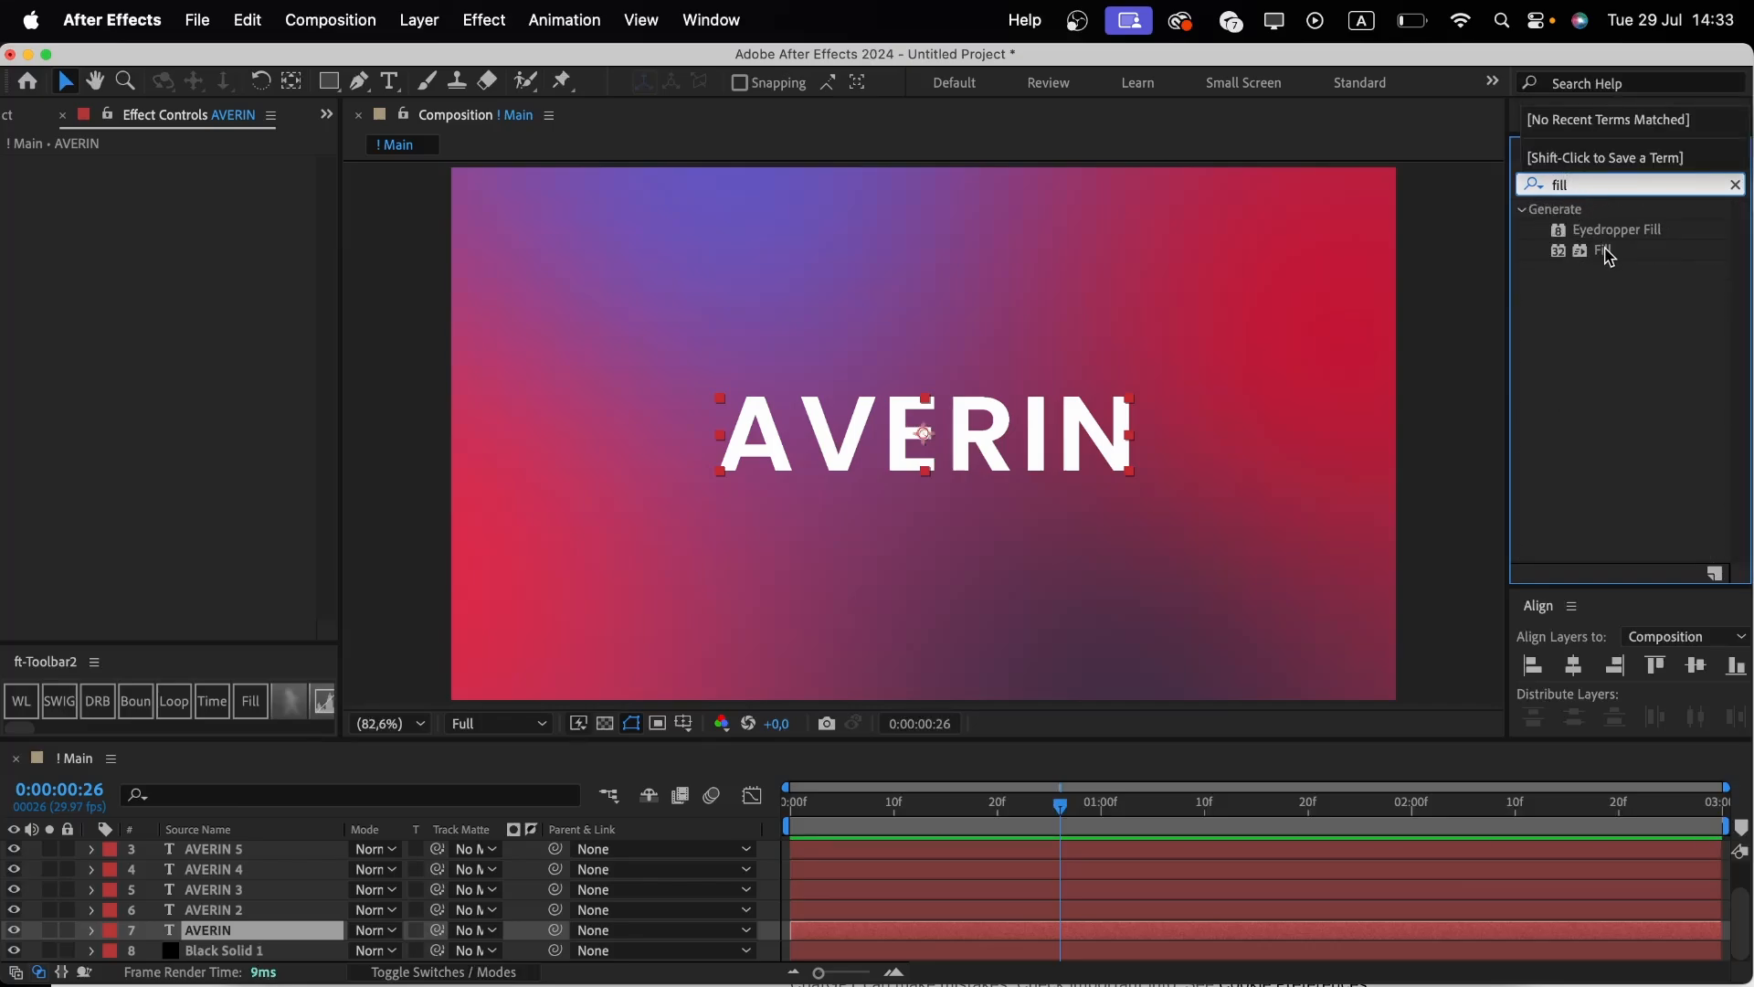
click(1606, 251)
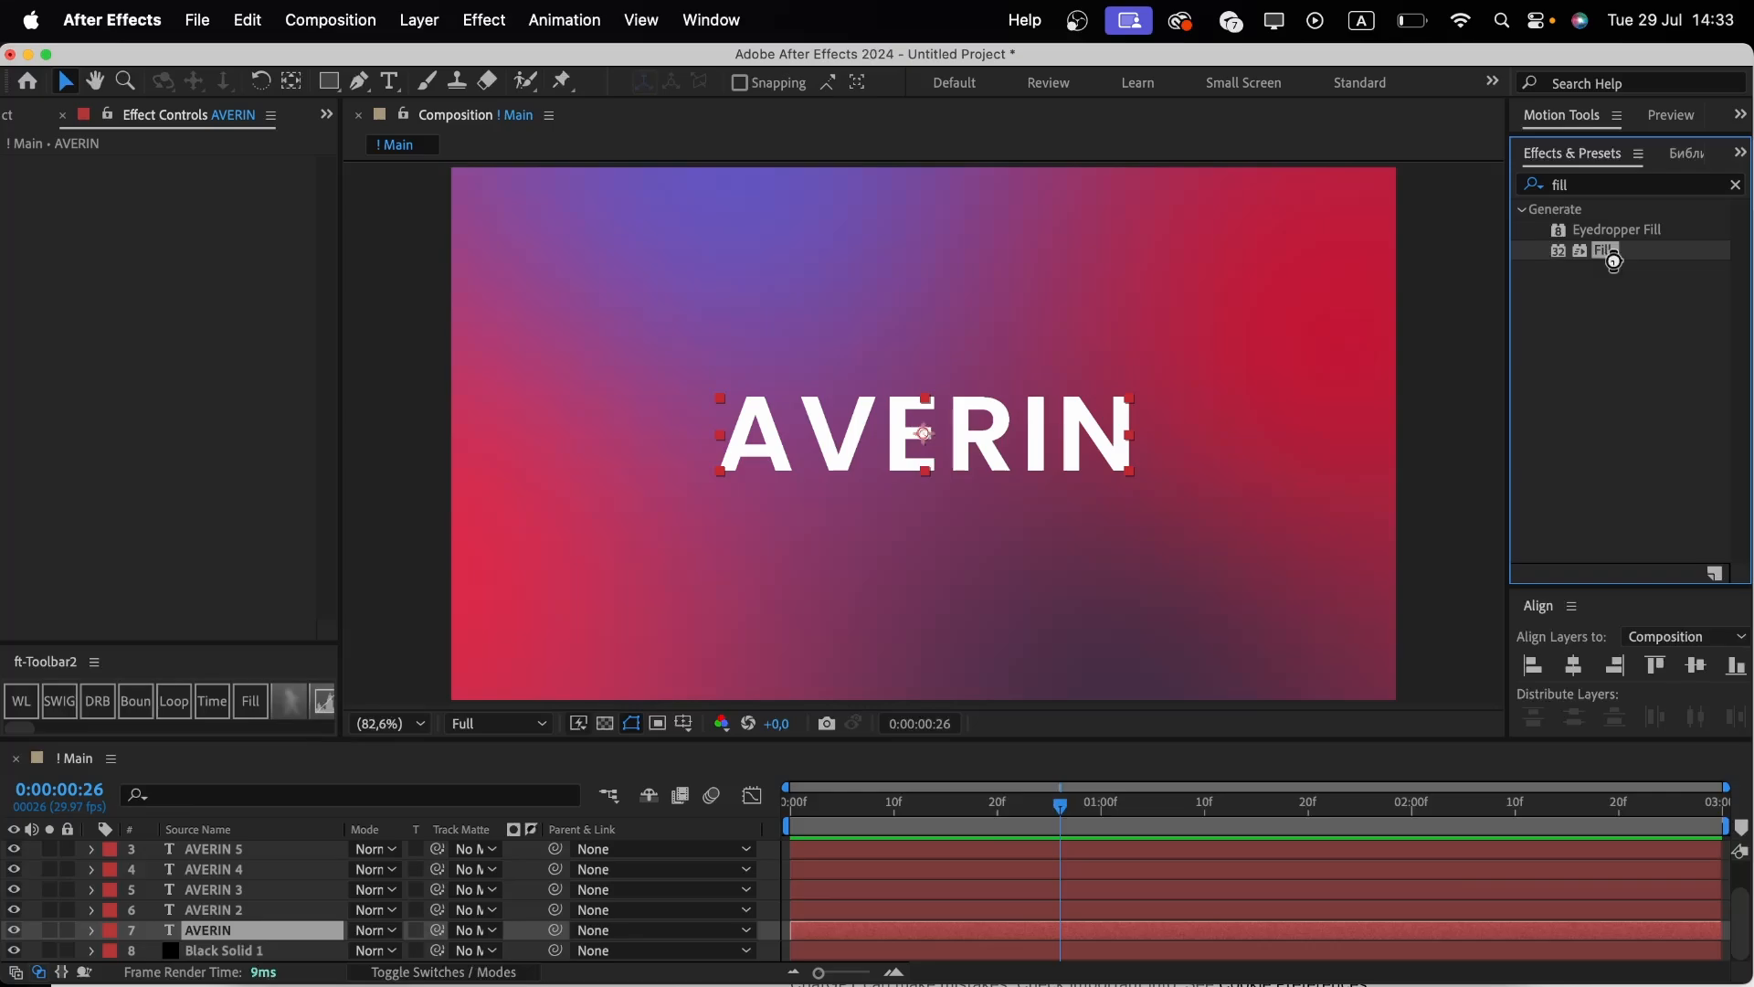
double_click(1608, 252)
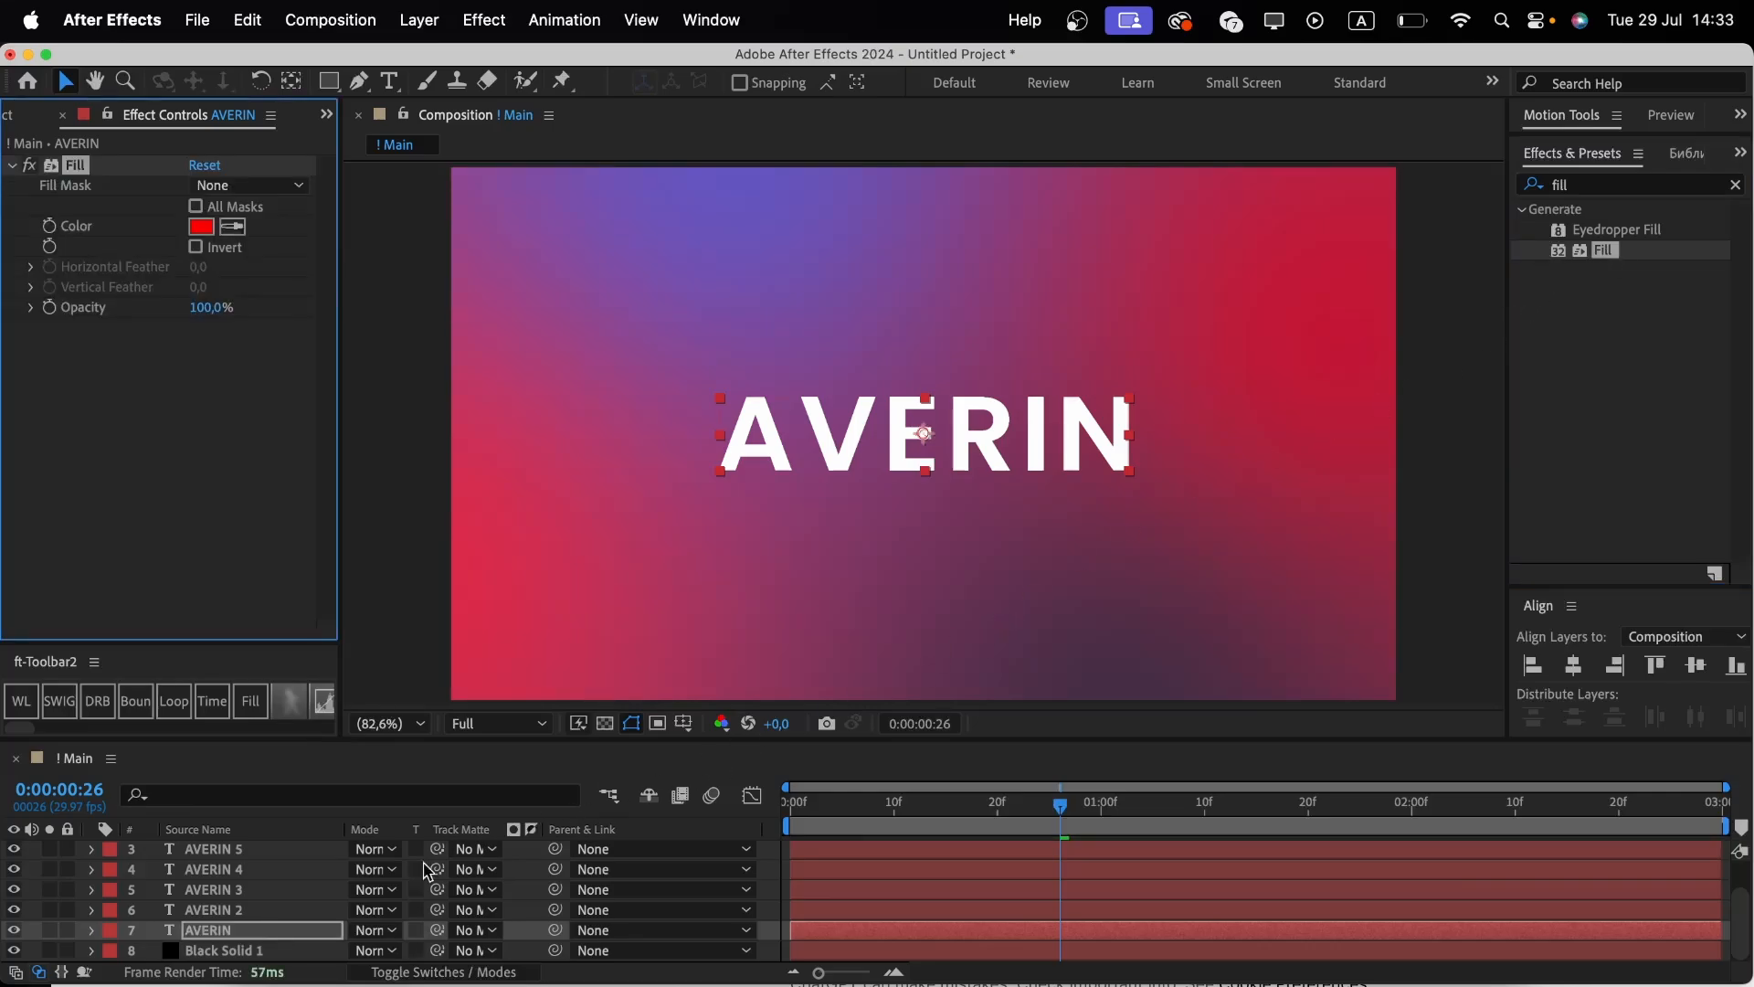
Solo the AVERIN and AVERIN 2 layers and shorten AVERIN 2's text to AVE.
click(50, 930)
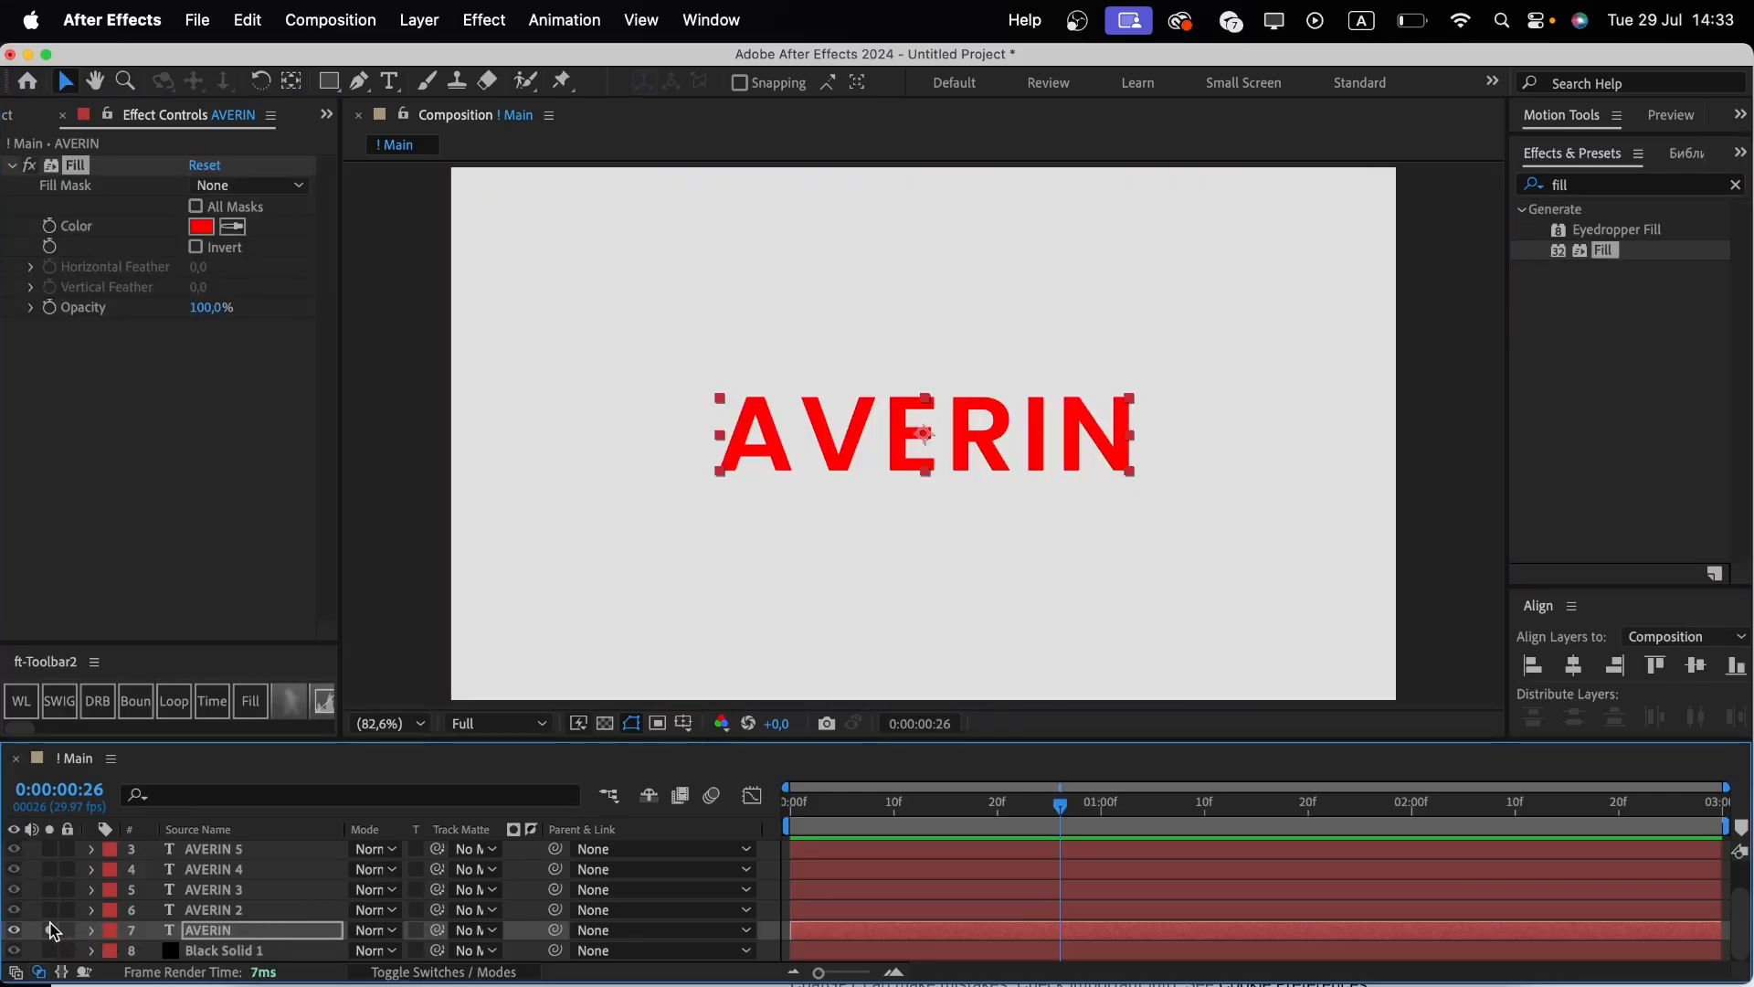
click(50, 909)
click(243, 912)
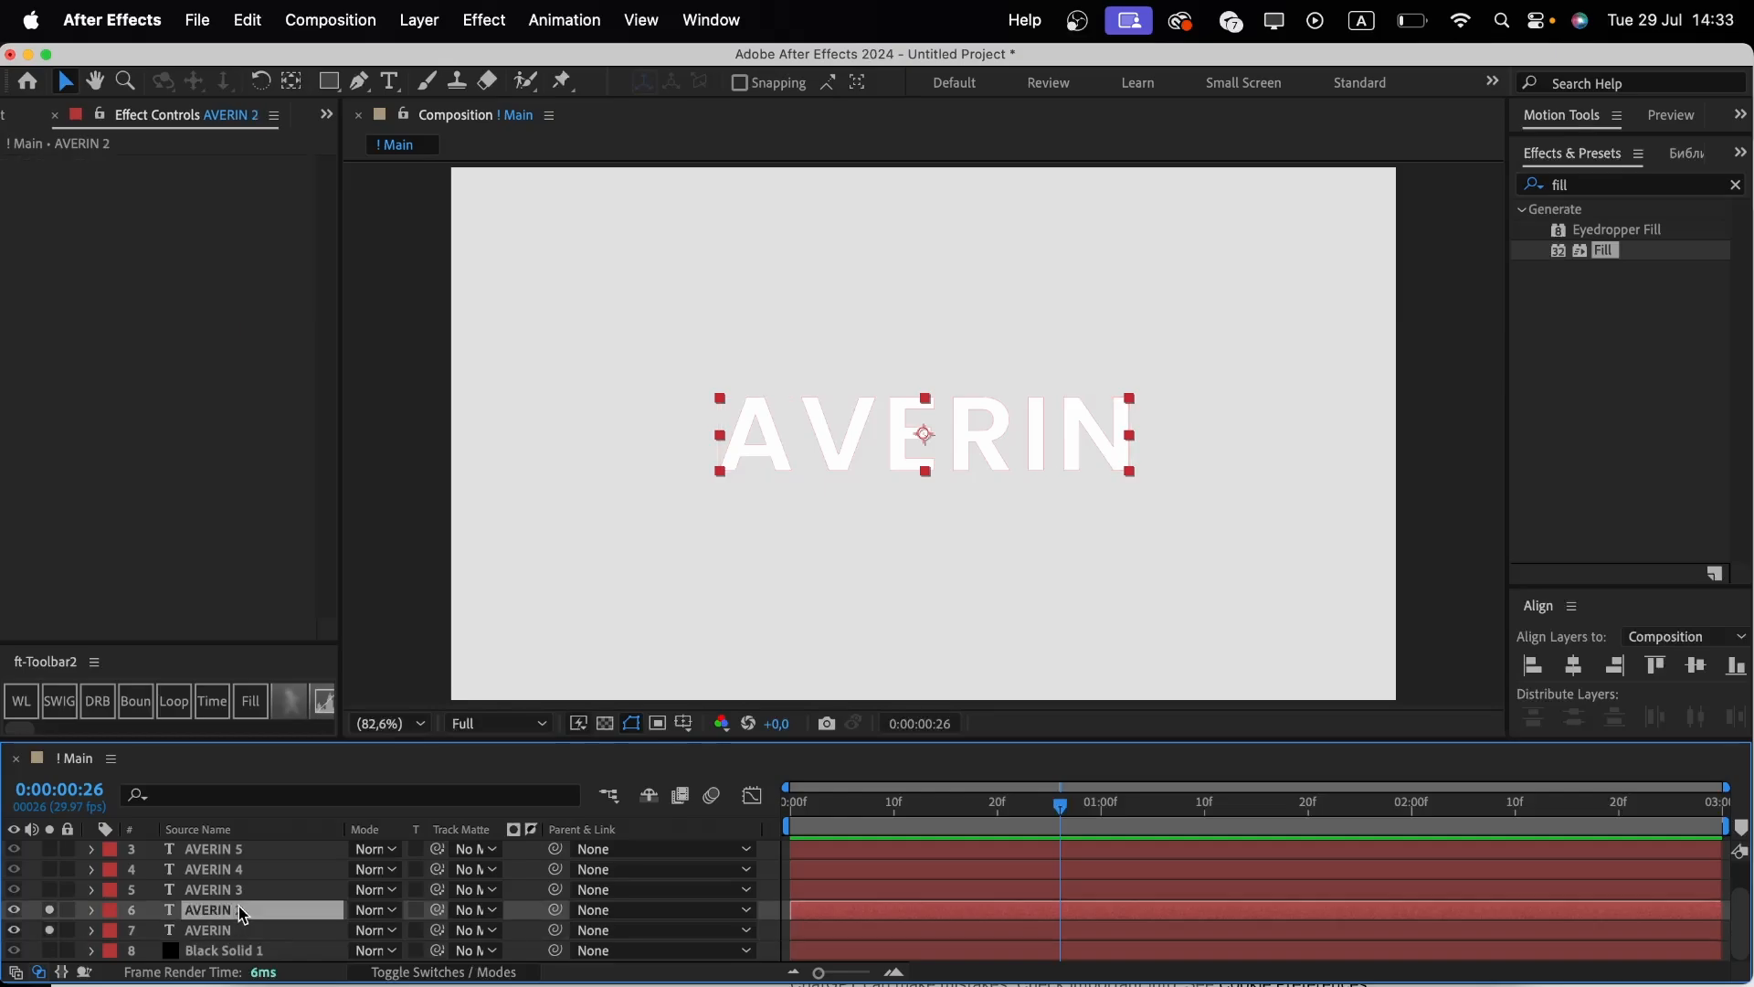
double_click(242, 911)
key(Right)
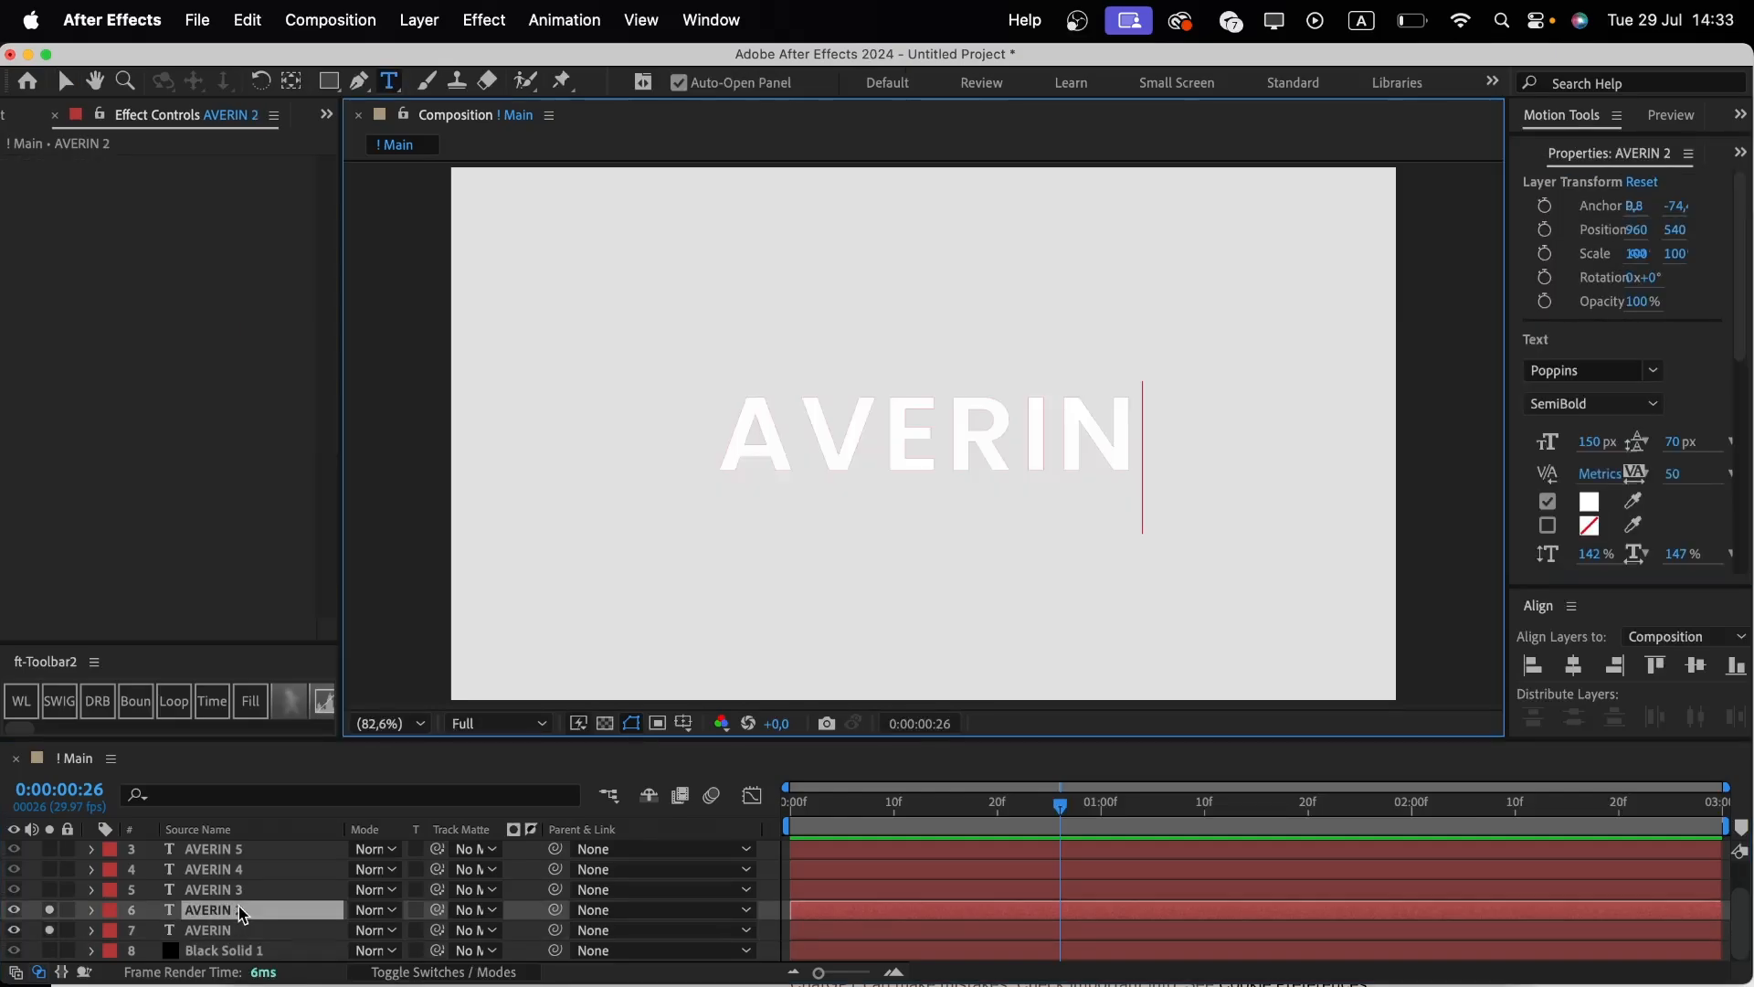
key(BackSpace)
key(BackSpace)
key(BackSpace)
key(BackSpace)
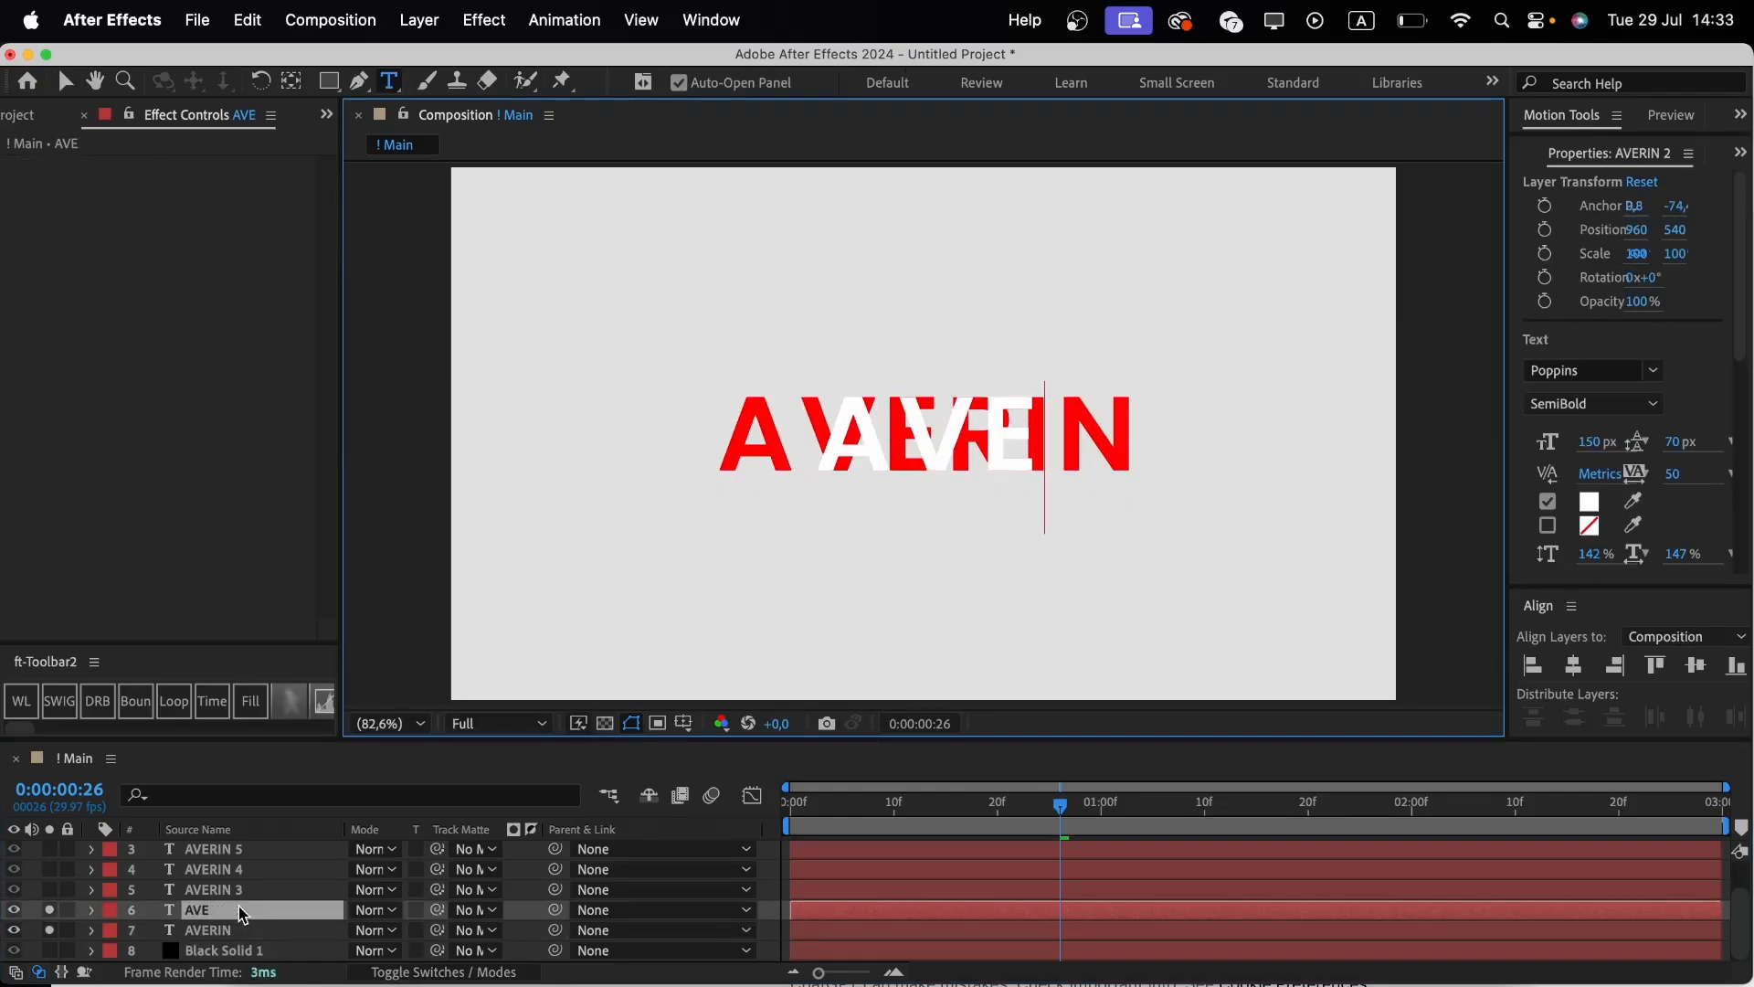
Shorten AVERIN 2's text to A and nudge the layer left so it sits over the first letter, position x about 614.
key(BackSpace)
click(220, 918)
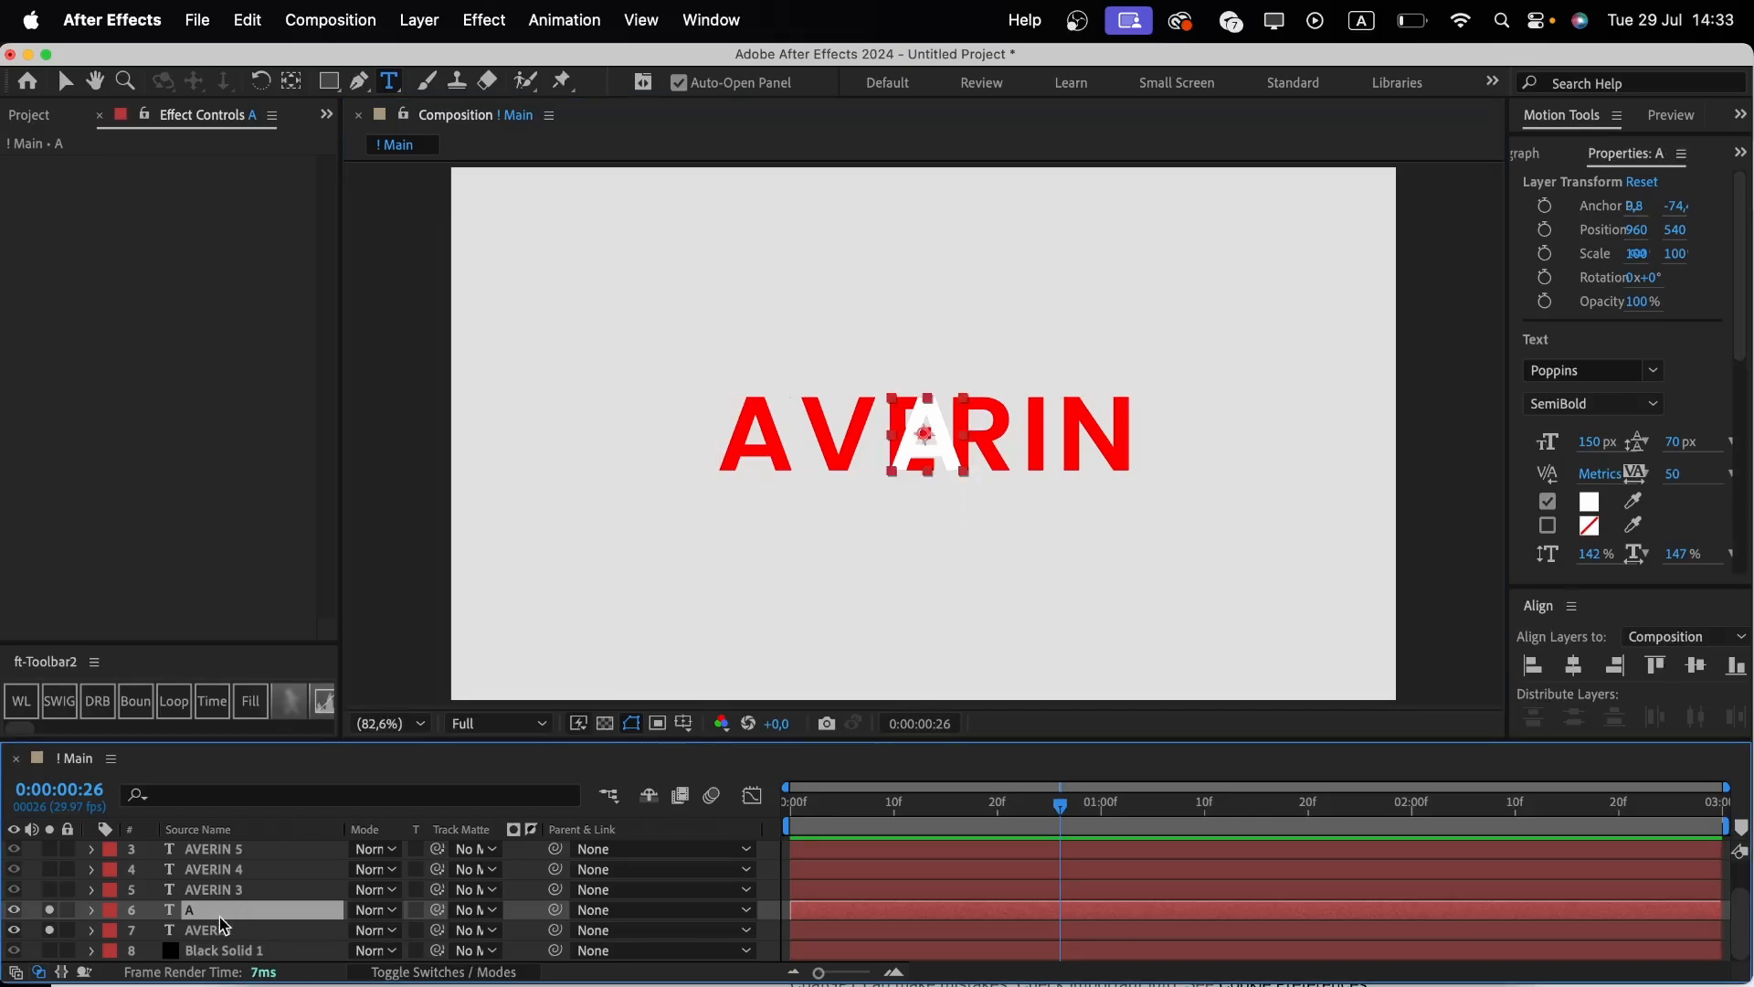
key(shift+Left)
key(shift+Left)
key(shift+Left)
key(shift+Left)
key(shift+Left)
key(shift+Left)
key(shift+Left)
key(shift+Left)
key(shift+Left)
key(shift+Left)
key(shift+Left)
key(shift+Left)
key(shift+Left)
key(shift+Left)
key(shift+Left)
key(shift+Left)
key(shift+Left)
key(shift+Left)
key(shift+Left)
key(shift+Left)
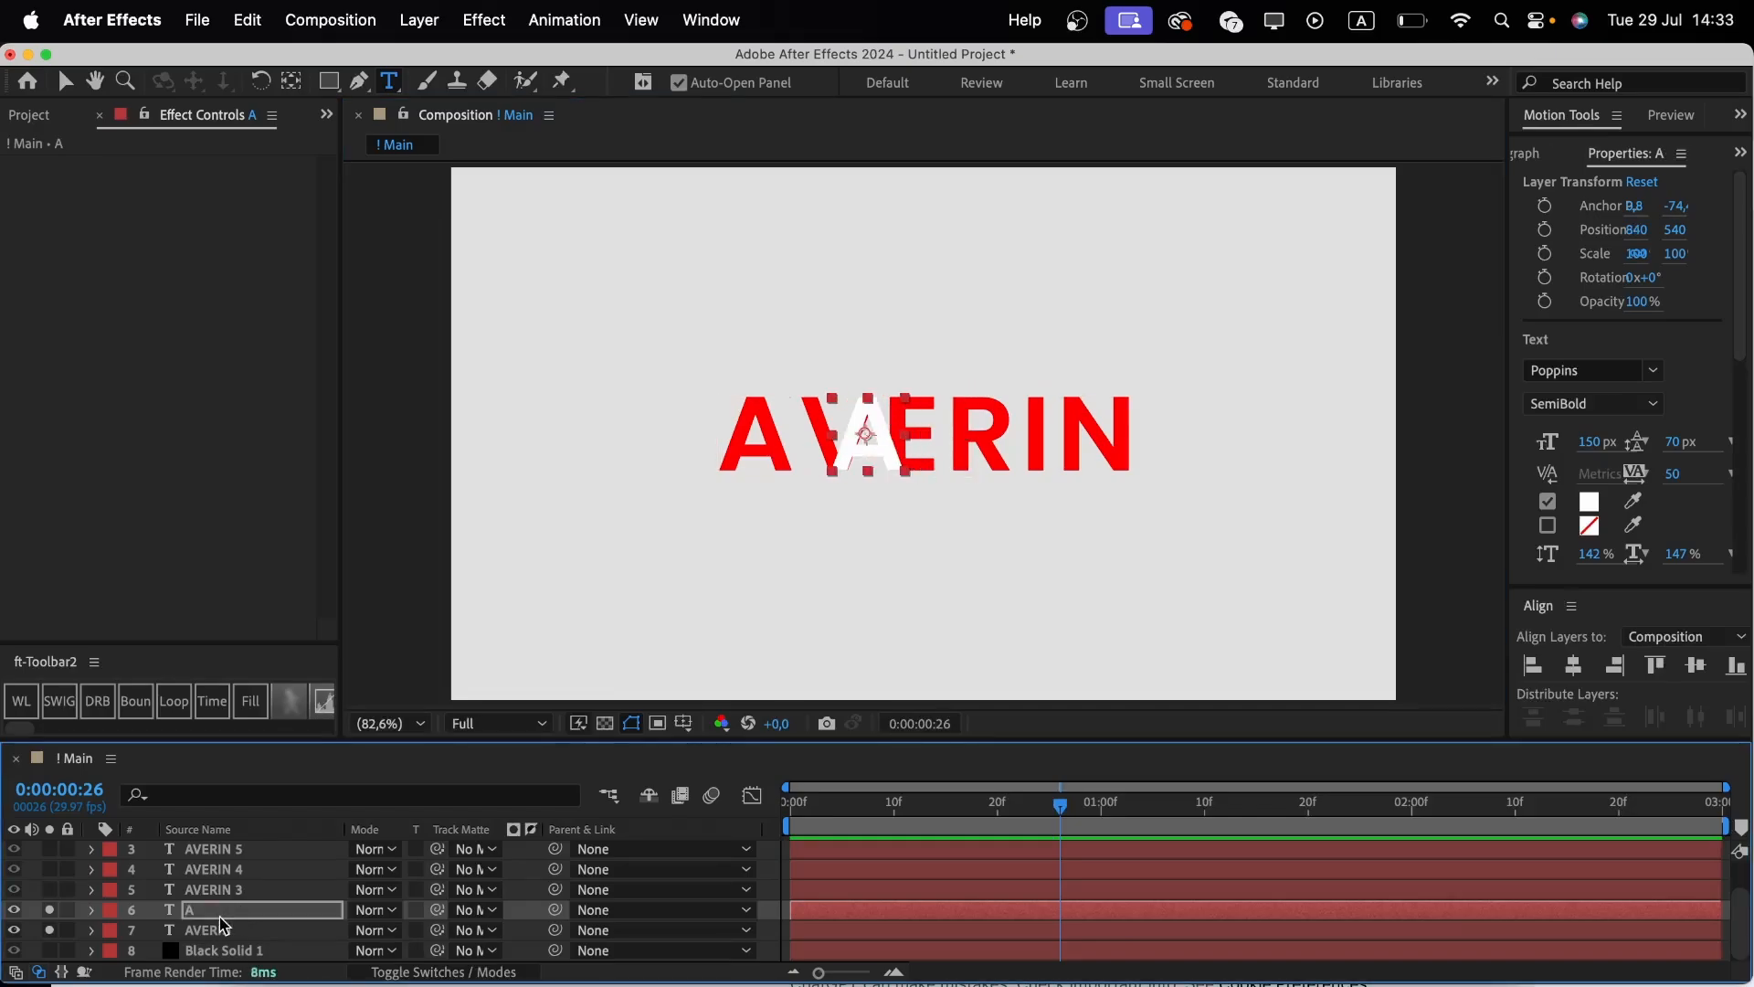
key(shift+Left)
key(shift+Left)
key(shift+Left)
key(shift+Left)
key(shift+Left)
key(shift+Left)
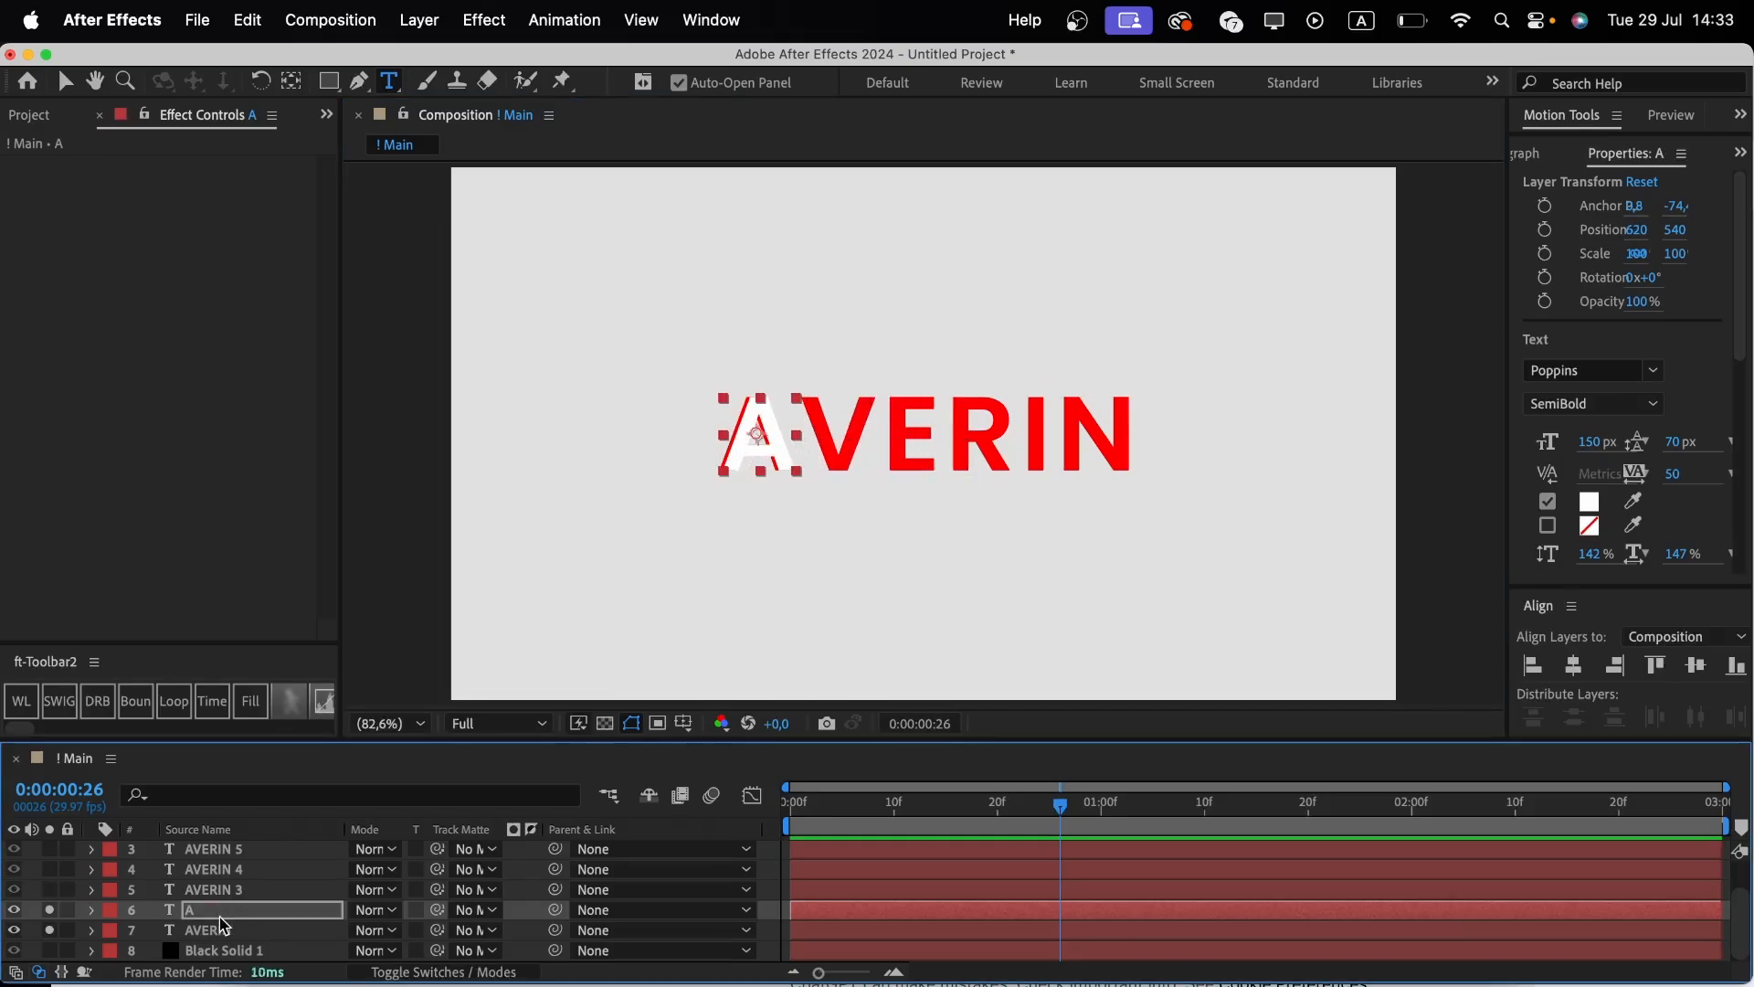
key(Left)
key(Left)
key(Left)
key(Left)
key(Left)
key(Left)
key(Left)
key(Left)
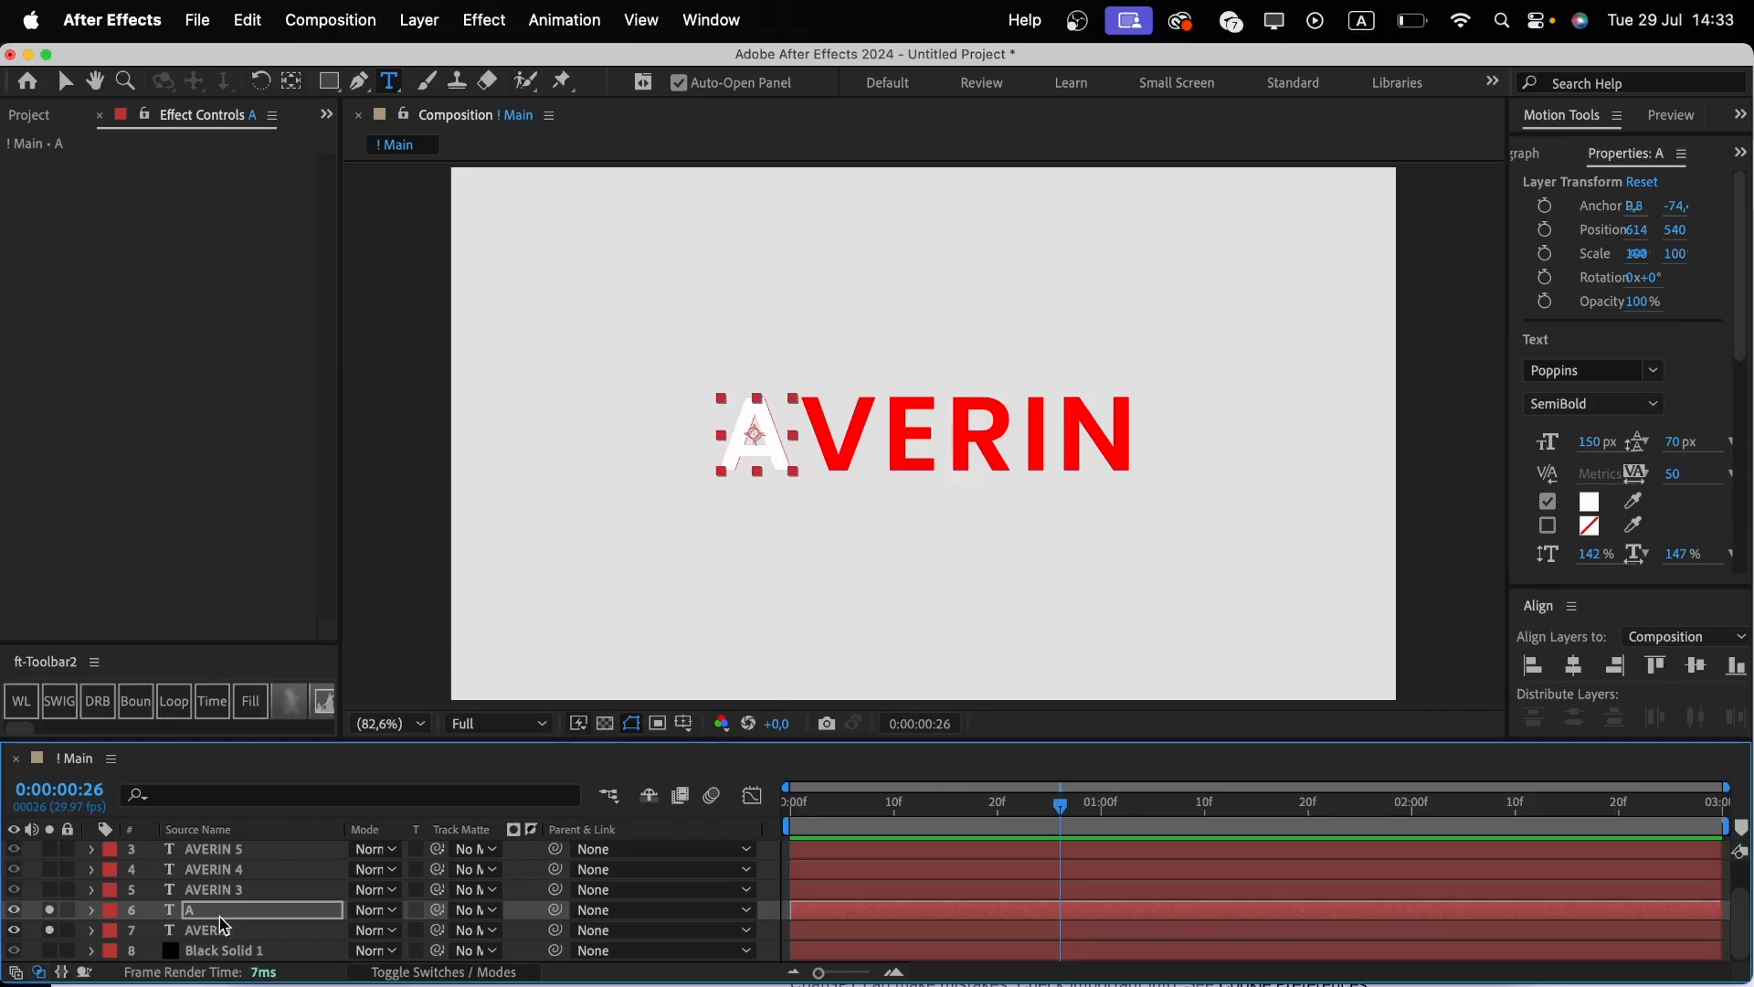
Solo AVERIN 3, change its text to V and nudge it left onto the second letter, position x about 782.
click(46, 910)
click(49, 893)
click(228, 890)
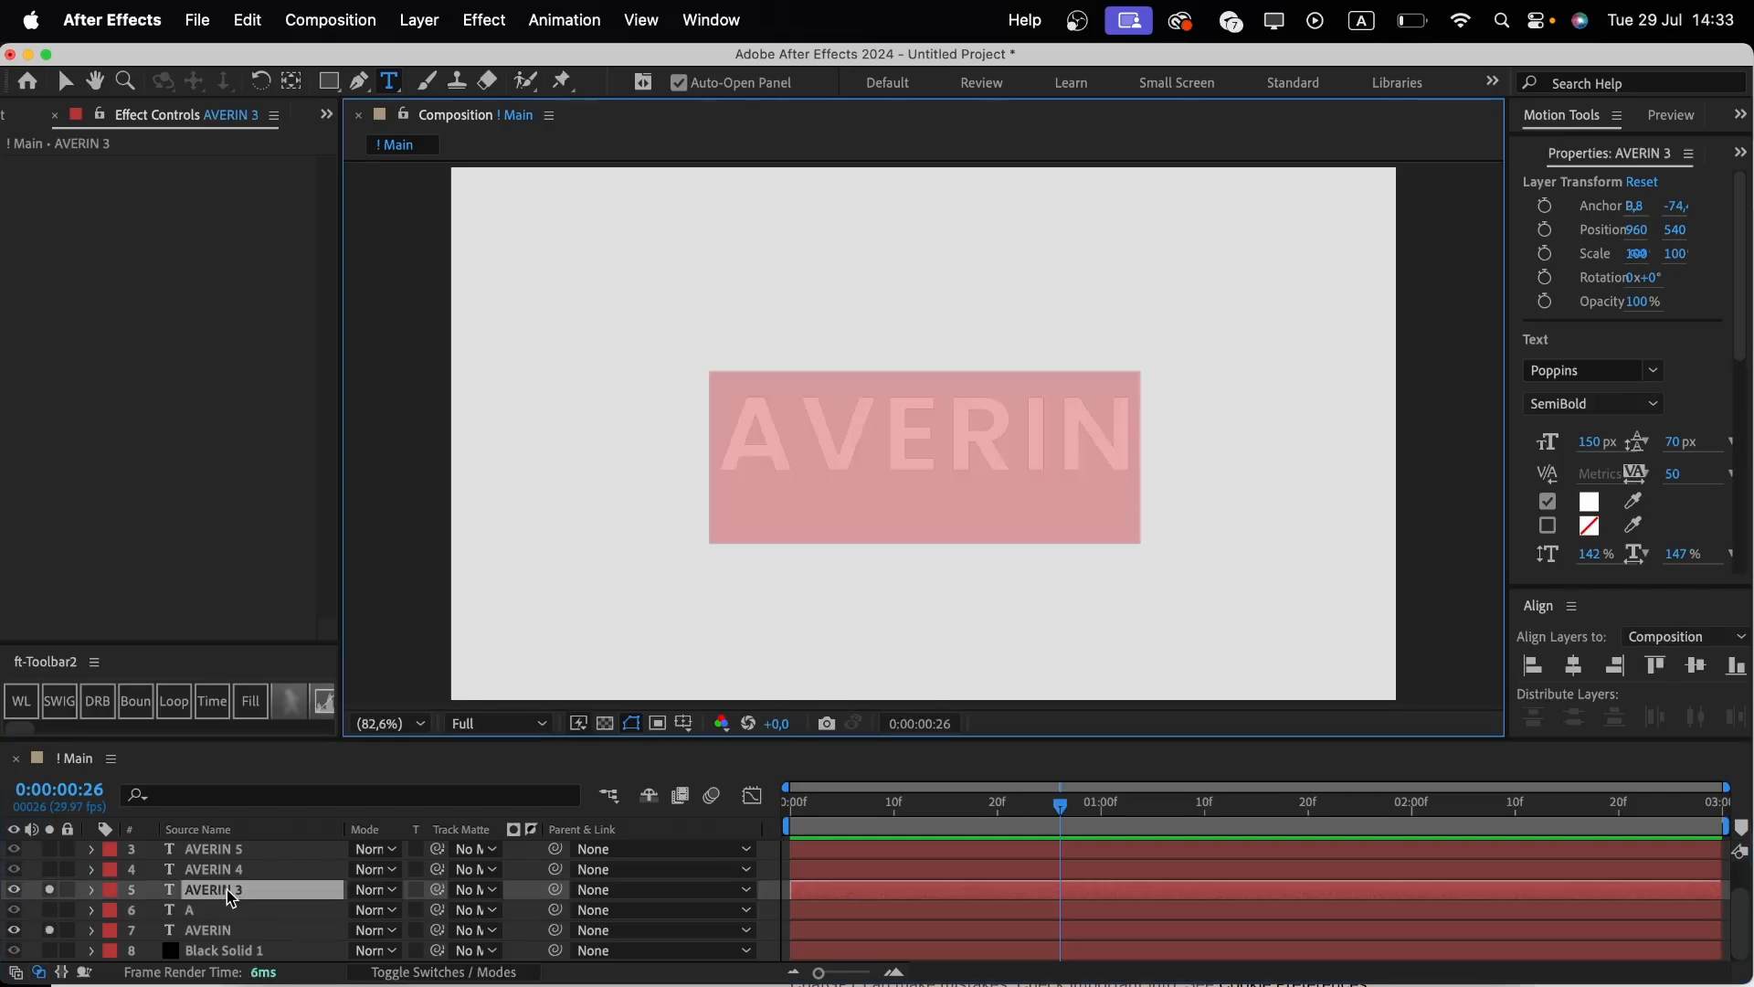
double_click(227, 889)
key(Right)
key(BackSpace)
key(BackSpace)
key(BackSpace)
key(BackSpace)
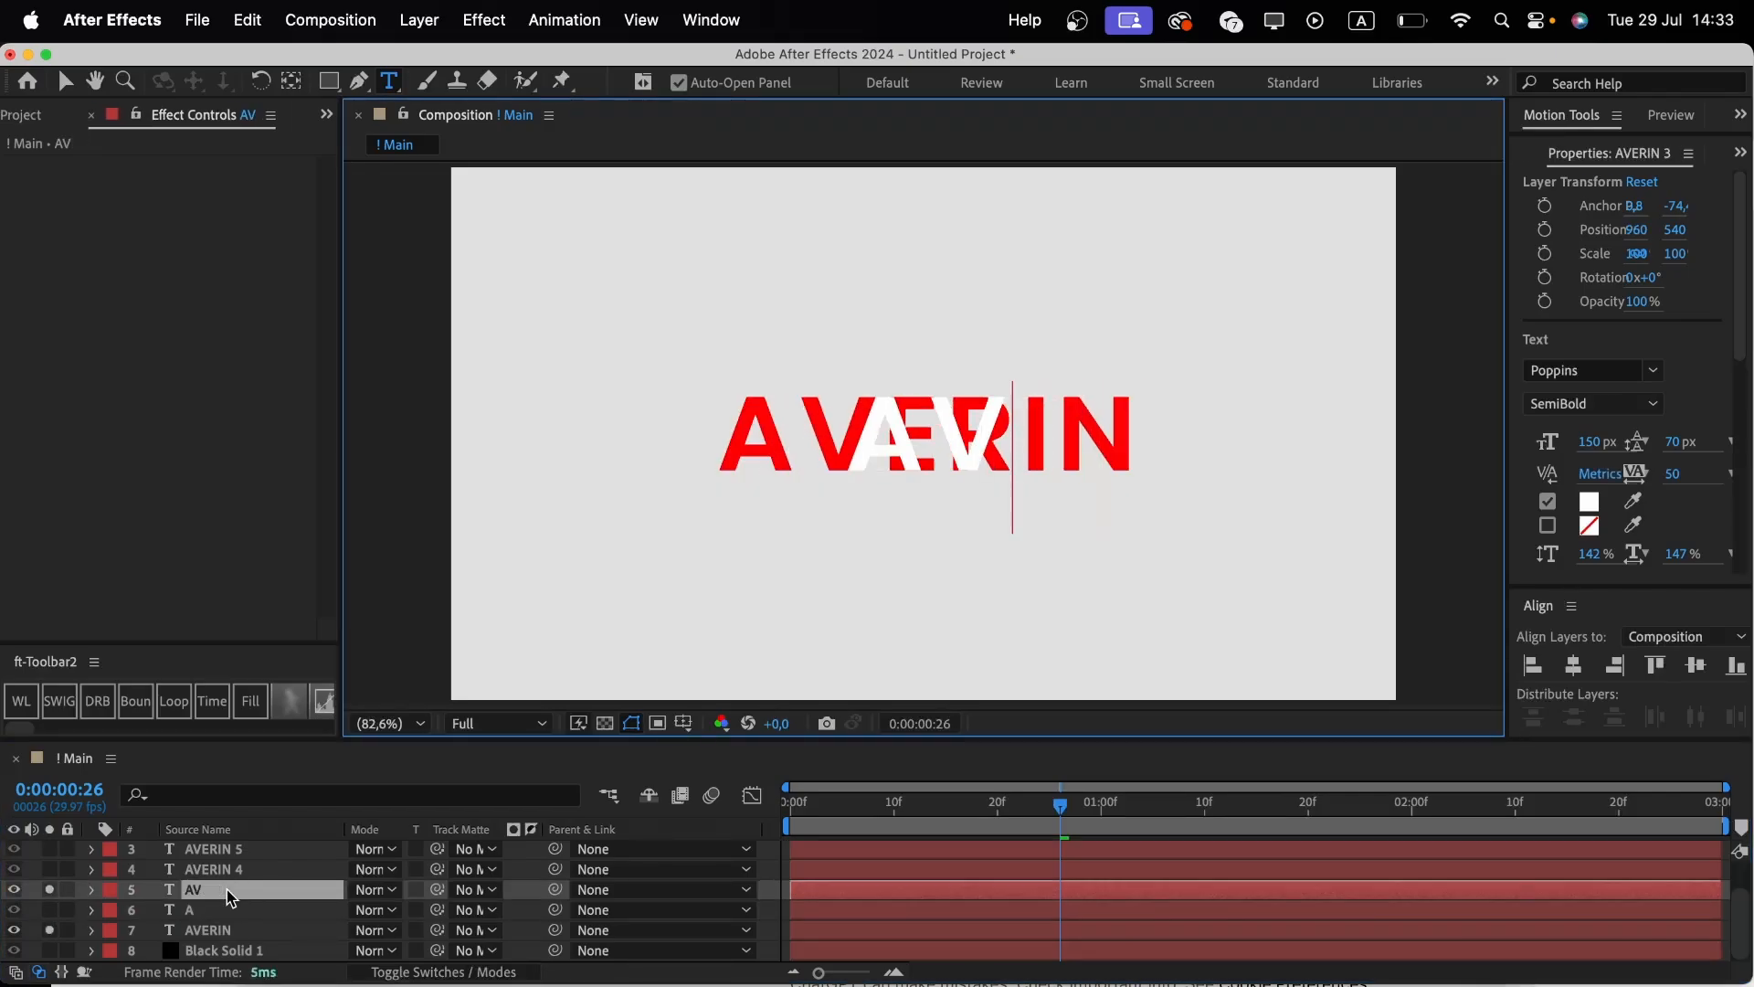
key(Left)
key(BackSpace)
click(227, 890)
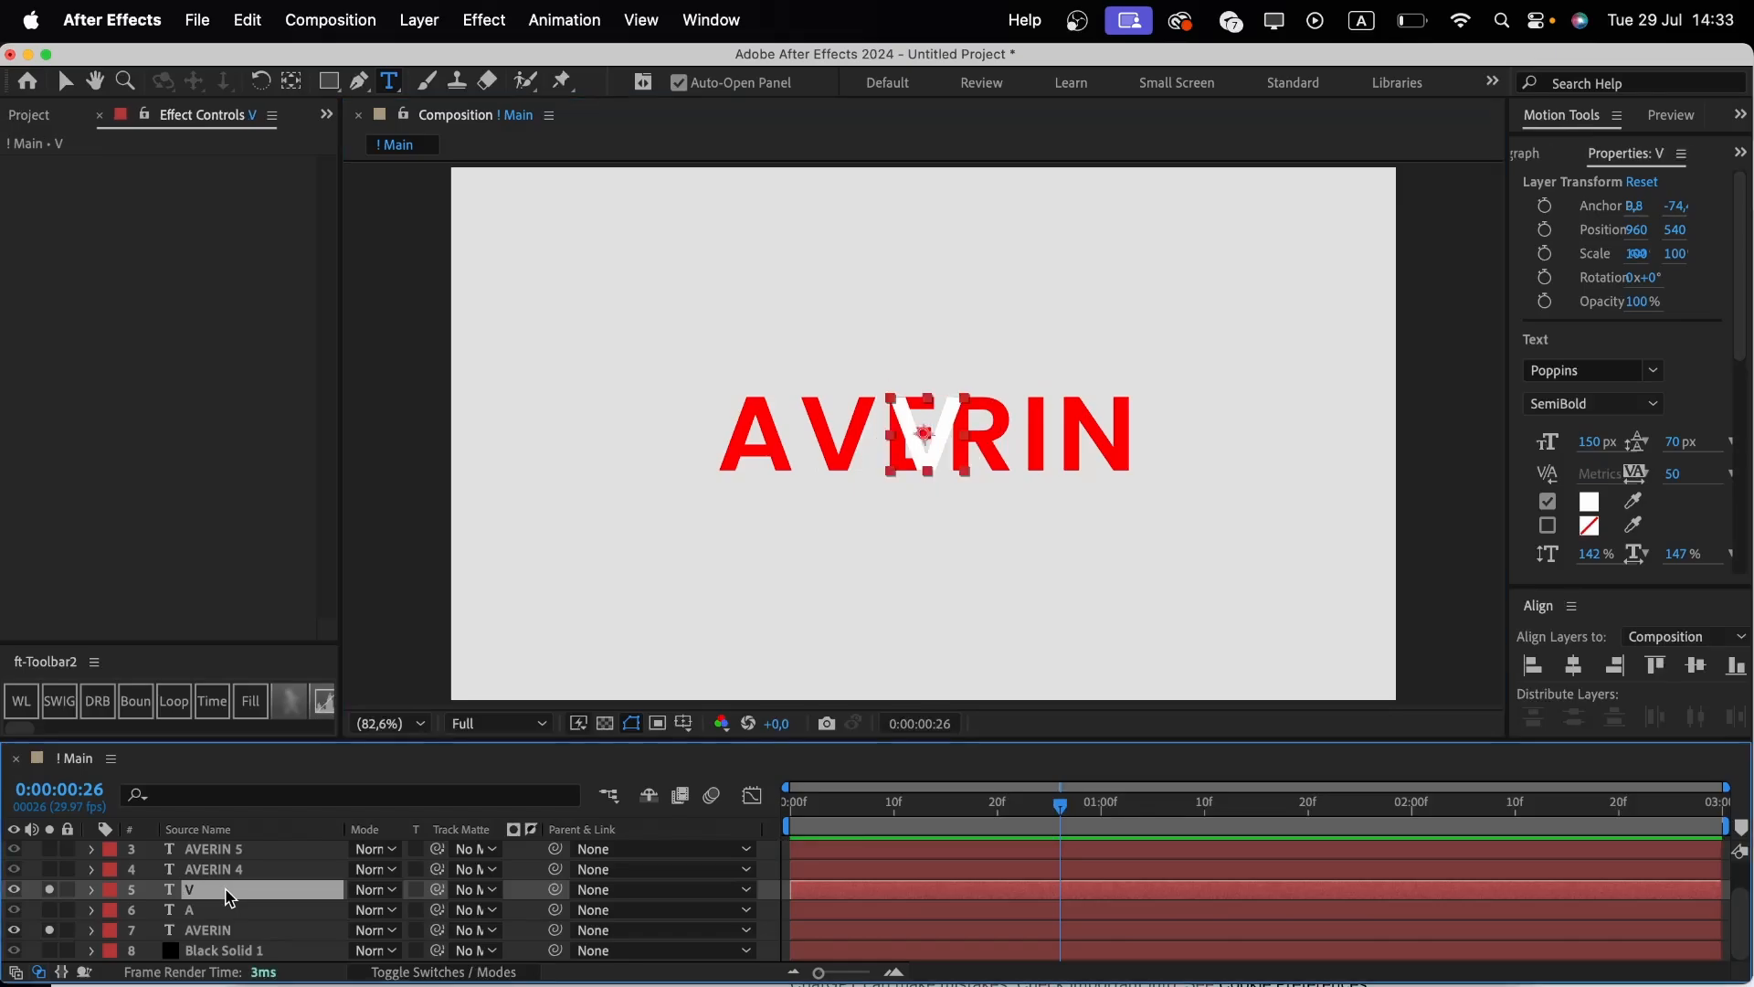
key(shift+Left)
key(shift+Left)
key(shift+Left)
key(shift+Left)
key(shift+Left)
key(shift+Left)
key(shift+Left)
key(shift+Left)
key(shift+Left)
key(shift+Left)
key(shift+Left)
key(shift+Left)
key(shift+Left)
key(shift+Left)
key(shift+Left)
key(shift+Left)
key(shift+Left)
key(shift+Left)
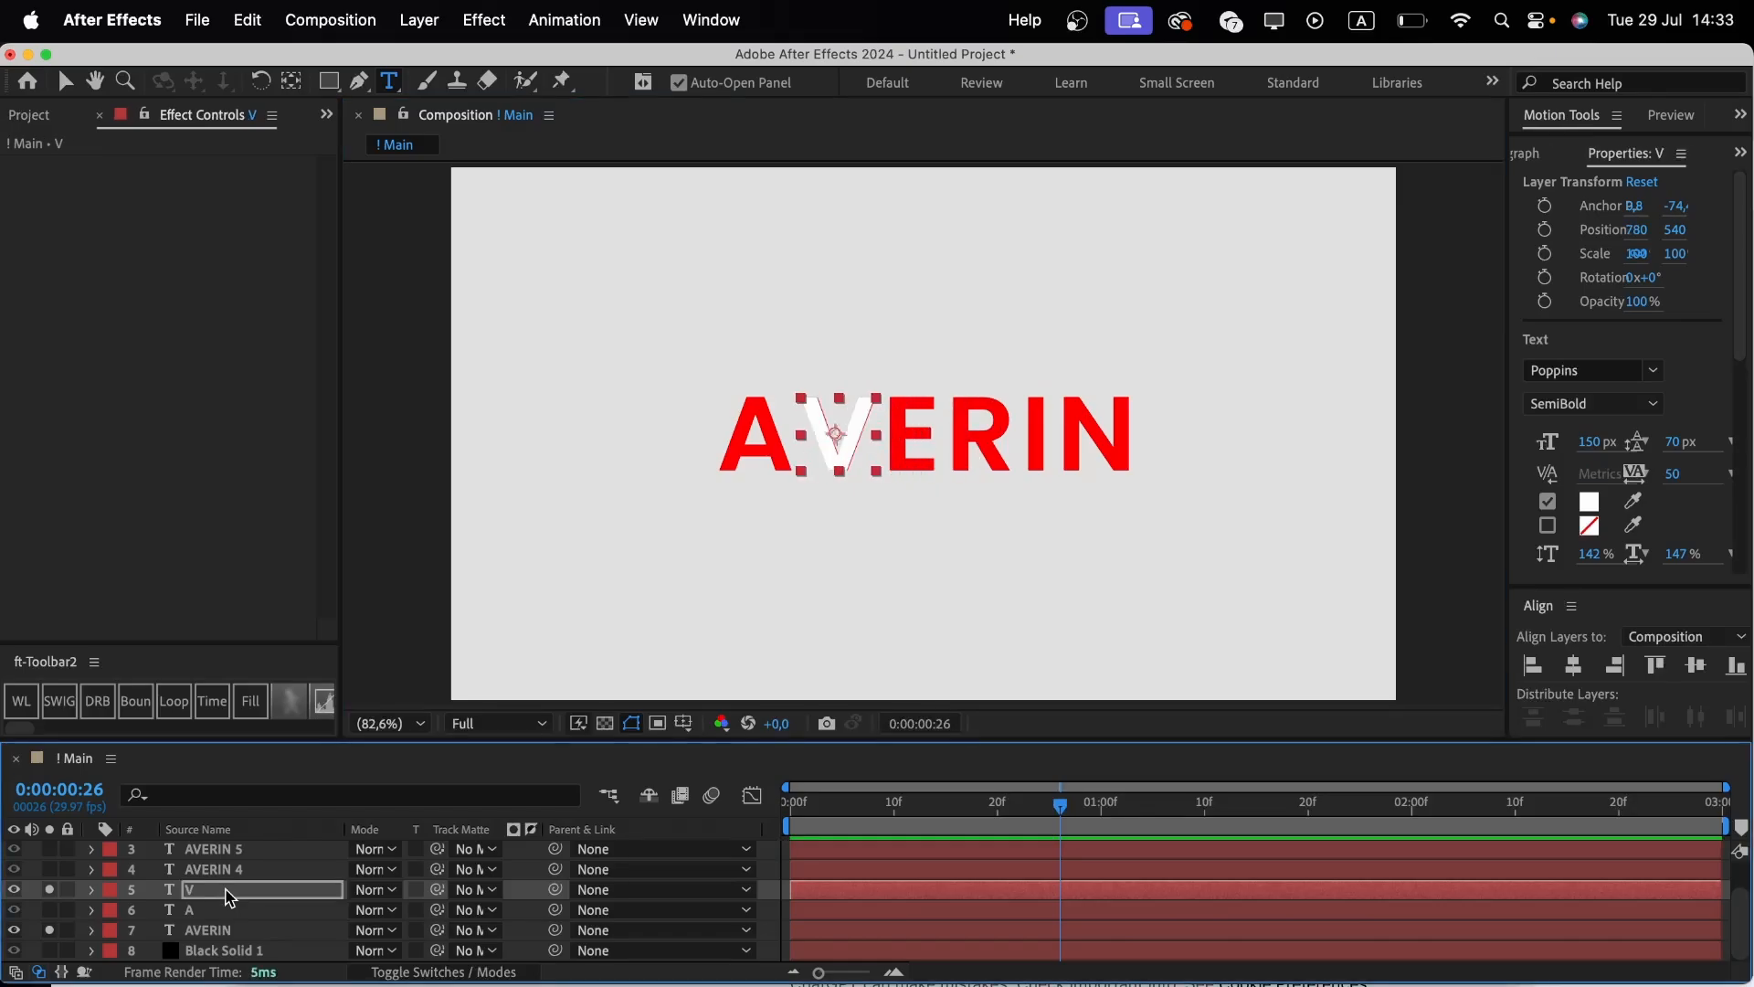
key(Right)
key(Right)
Change AVERIN 6's text to I and nudge the layer right so it sits over the I.
click(50, 889)
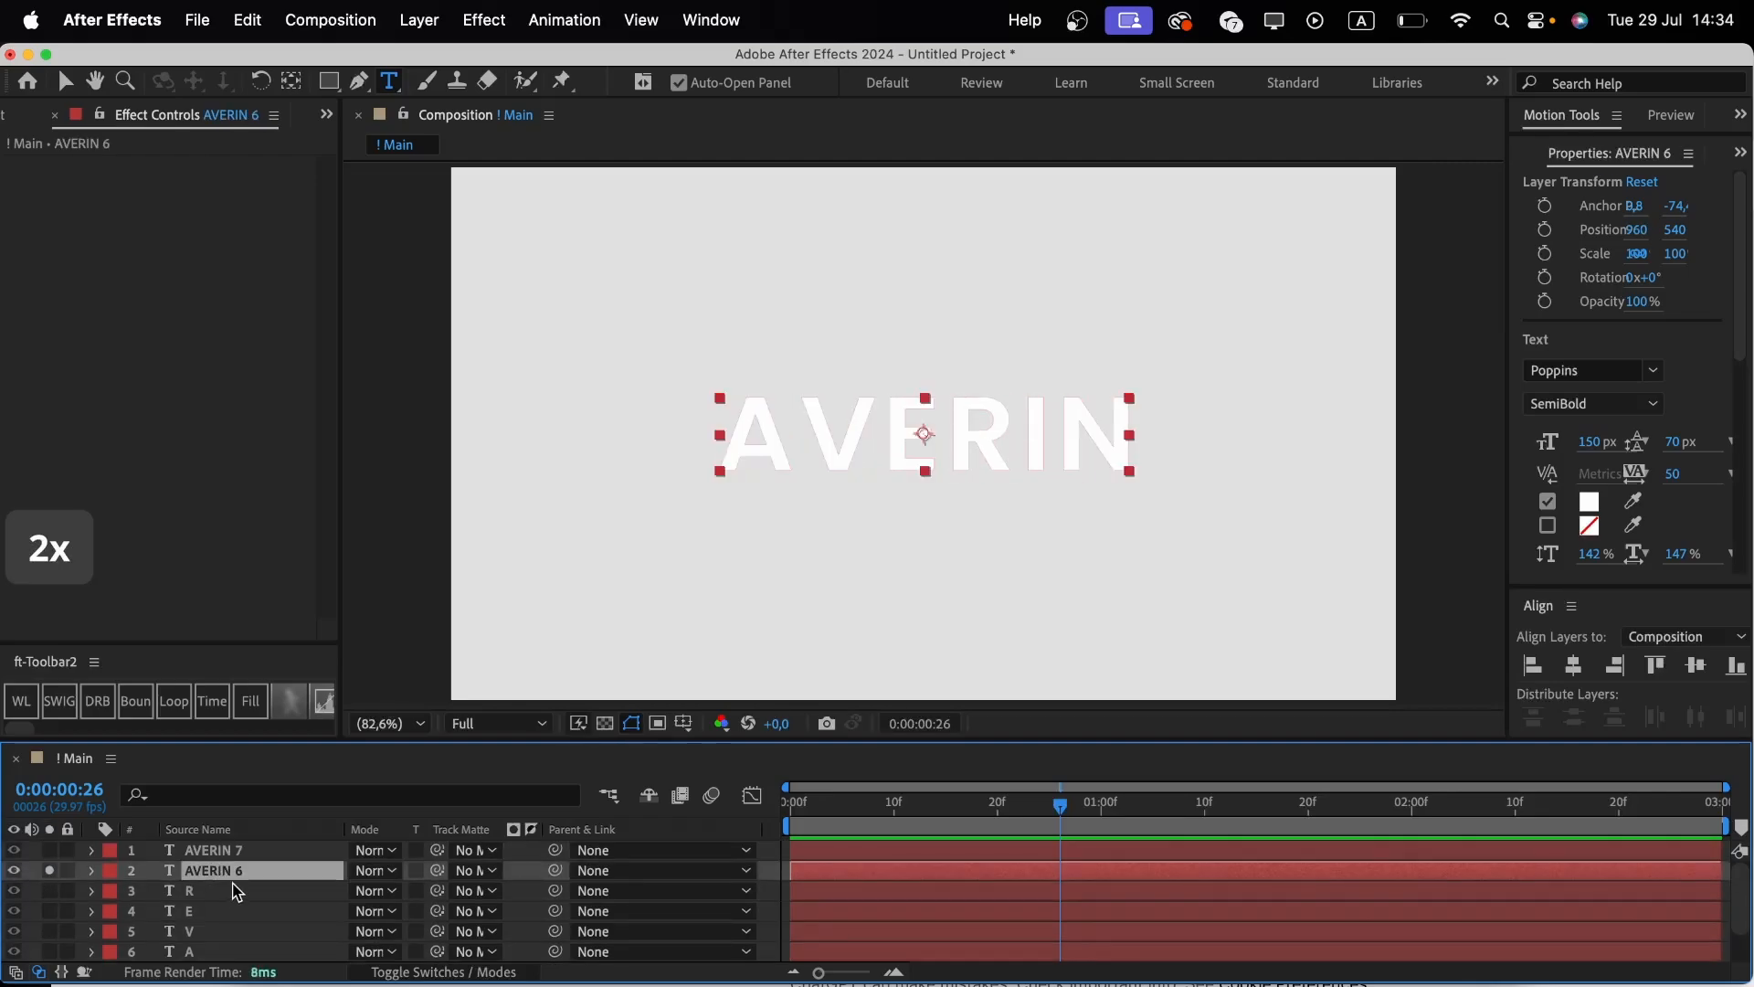
double_click(232, 873)
key(Right)
key(BackSpace)
key(Left)
key(BackSpace)
key(BackSpace)
key(BackSpace)
key(BackSpace)
click(232, 873)
key(shift+Right)
key(shift+Right)
key(shift+Right)
key(shift+Right)
key(shift+Right)
key(shift+Right)
key(shift+Right)
key(shift+Right)
key(shift+Right)
key(shift+Right)
key(shift+Right)
key(shift+Right)
key(shift+Right)
key(shift+Right)
key(shift+Right)
key(shift+Right)
key(shift+Right)
key(shift+Right)
key(shift+Right)
key(shift+Right)
key(Right)
key(Right)
key(alt+s)
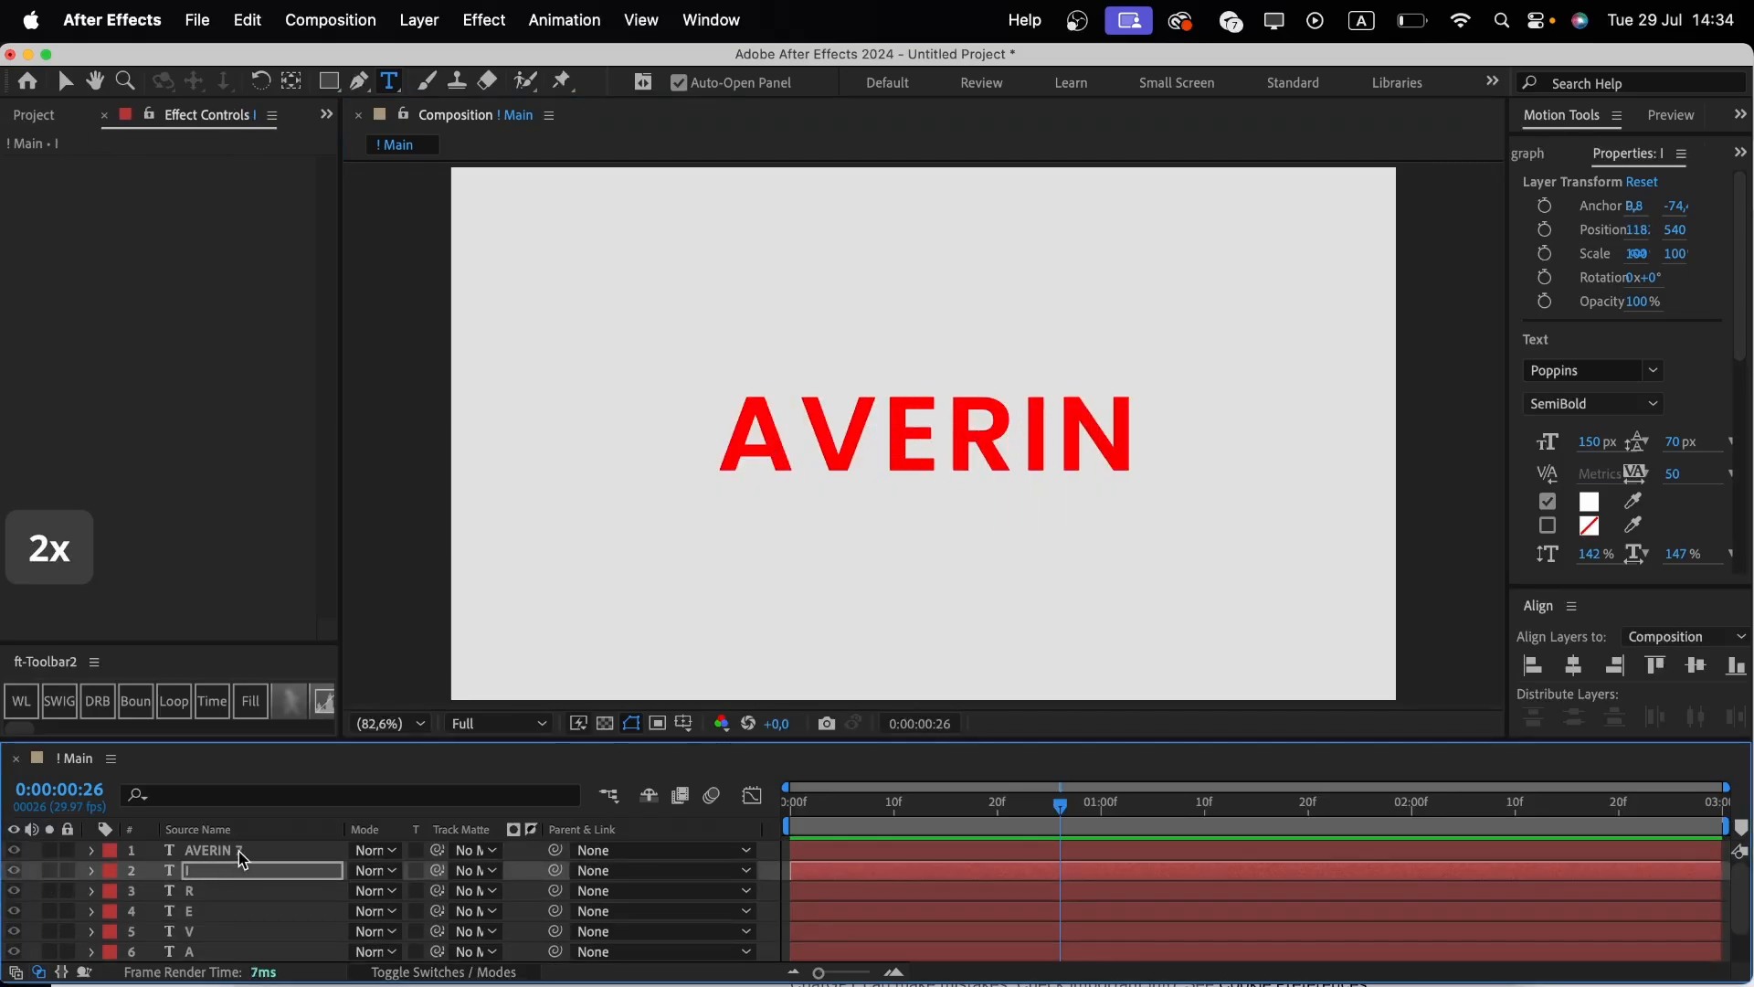
Change AVERIN 7's text to N and nudge the layer into place over the final N.
click(239, 851)
key(alt+s)
double_click(232, 851)
key(Right)
key(Left)
key(BackSpace)
key(BackSpace)
key(BackSpace)
key(BackSpace)
key(BackSpace)
click(232, 851)
key(shift+Right)
key(shift+Right)
key(shift+Right)
key(shift+Right)
key(shift+Right)
key(shift+Right)
key(shift+Right)
key(shift+Right)
key(shift+Right)
key(shift+Right)
key(shift+Right)
key(shift+Right)
key(shift+Right)
key(shift+Right)
key(shift+Right)
key(shift+Right)
key(shift+Right)
key(shift+Right)
key(shift+Right)
key(shift+Right)
key(Left)
key(Left)
key(Left)
key(Left)
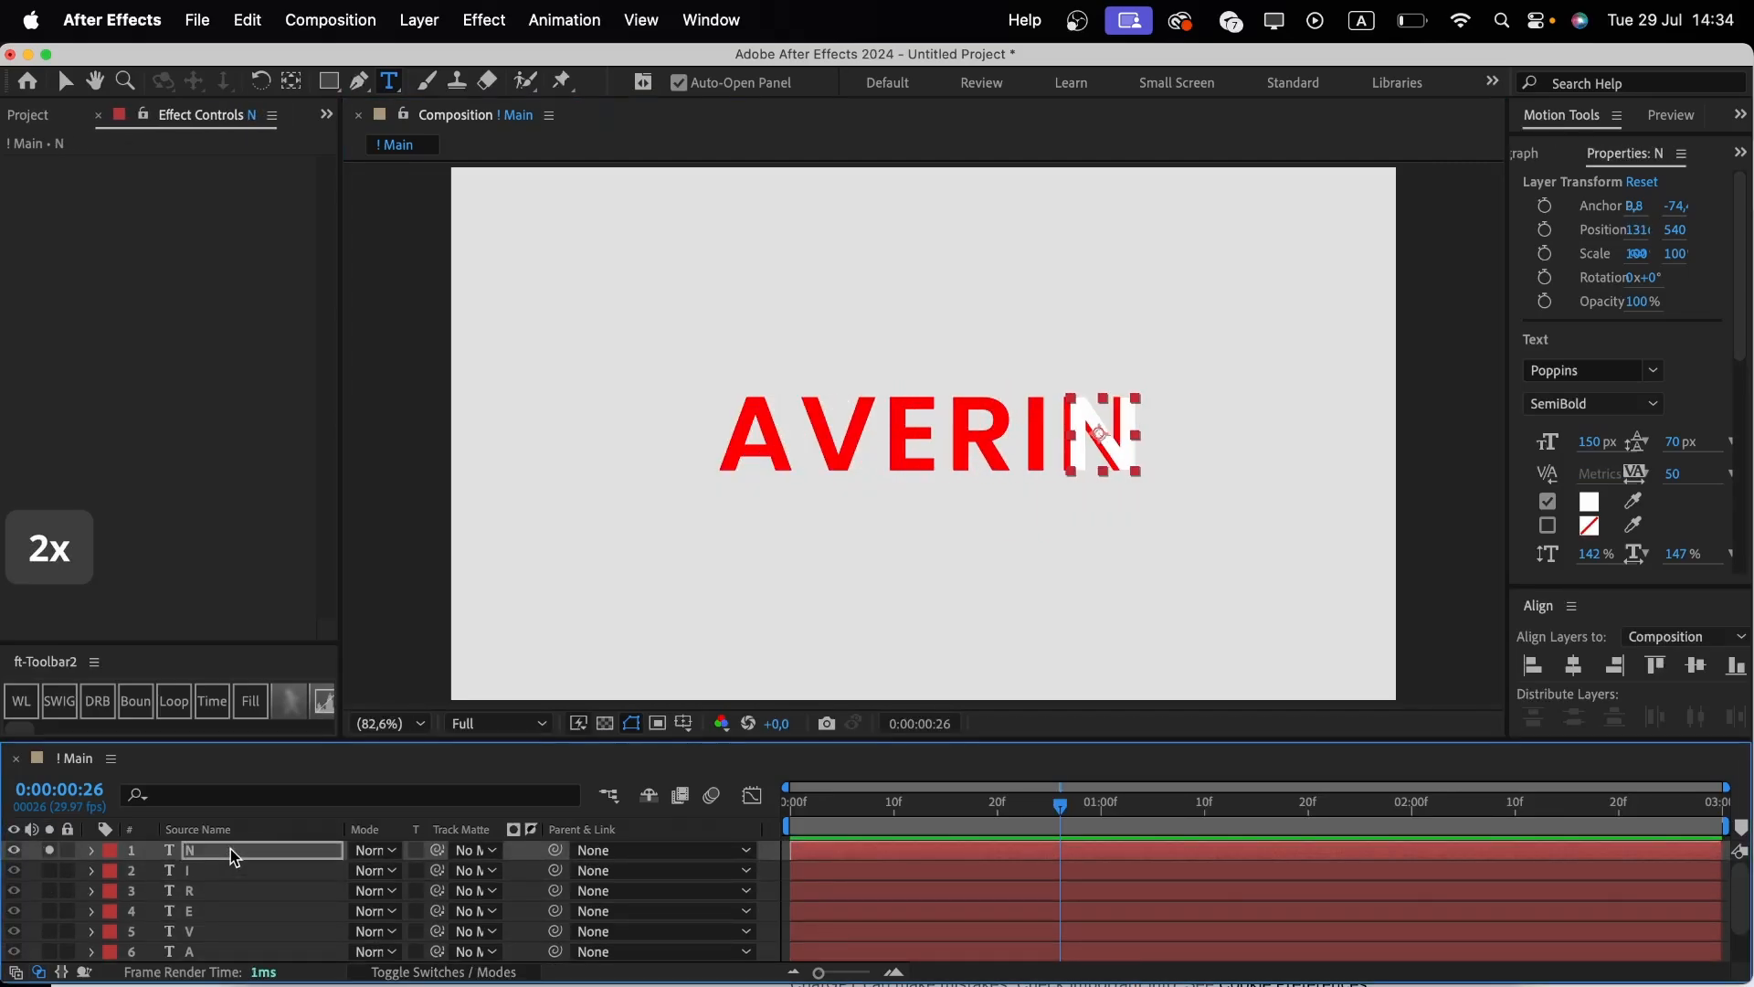
key(Left)
key(Left)
key(Left)
key(Left)
key(Left)
key(Left)
key(Left)
key(Left)
key(Left)
key(Left)
Toggle the visibility of each letter layer to check its alignment against the full word.
click(49, 851)
scroll(53, 900, down, 3)
click(52, 931)
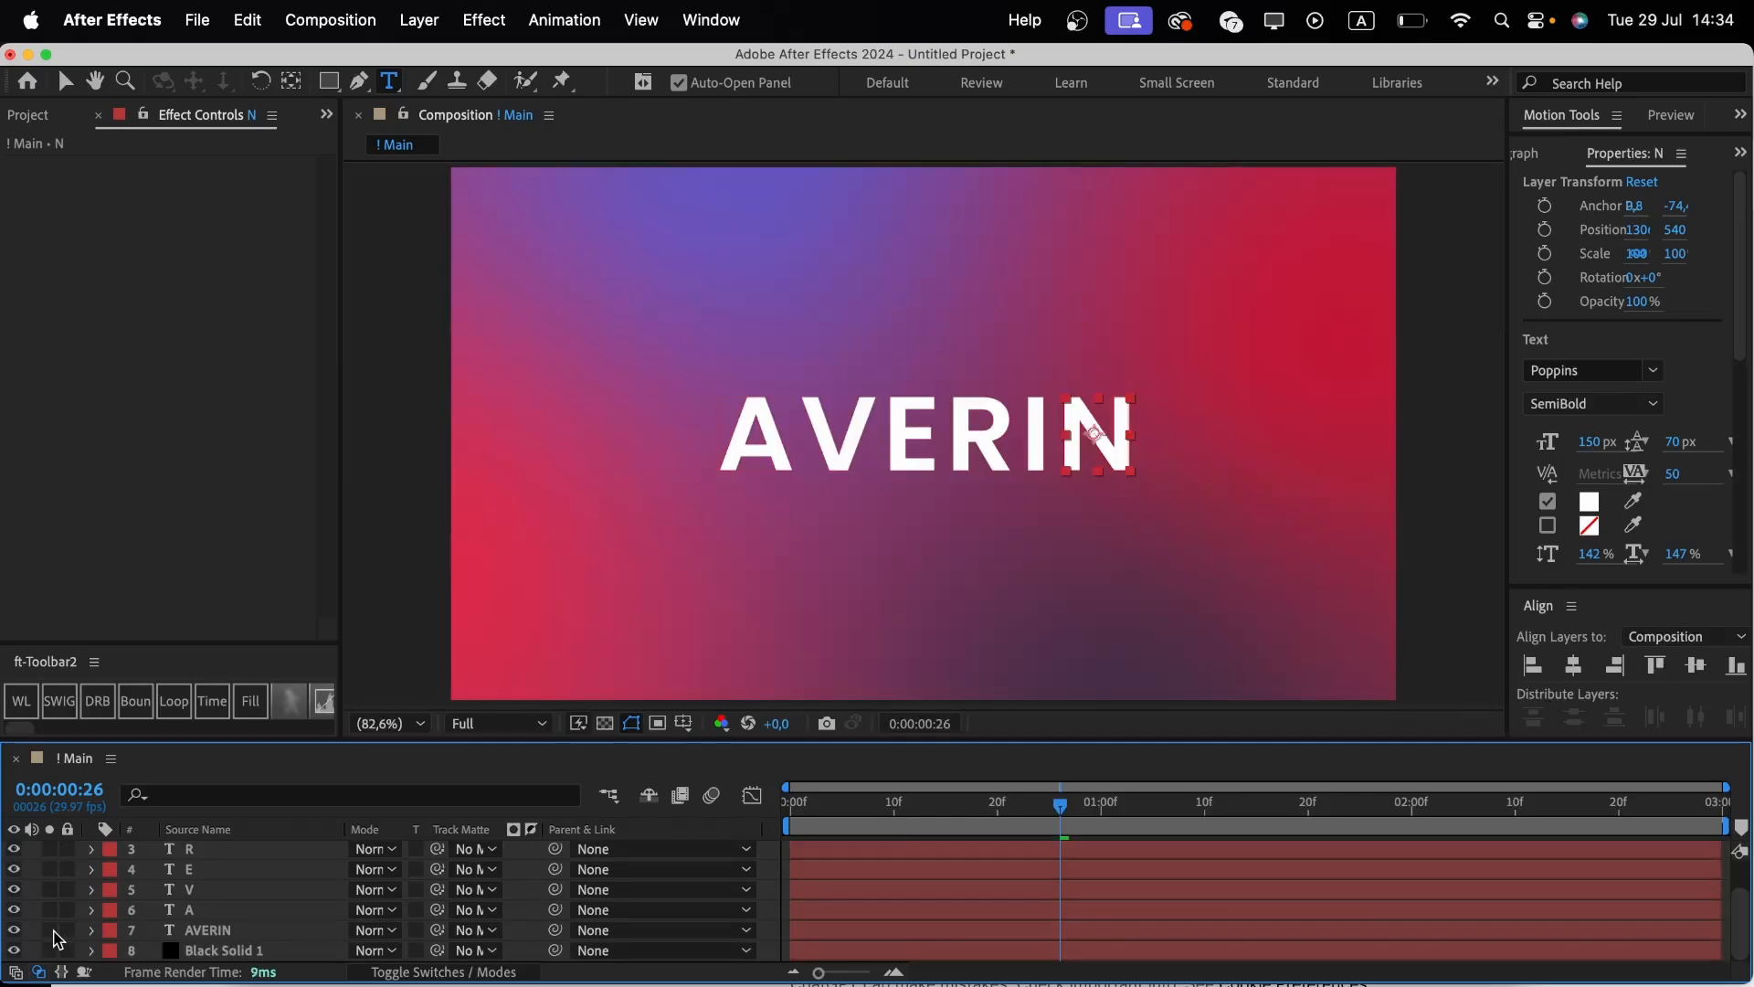
scroll(53, 913, up, 2)
click(15, 851)
click(16, 851)
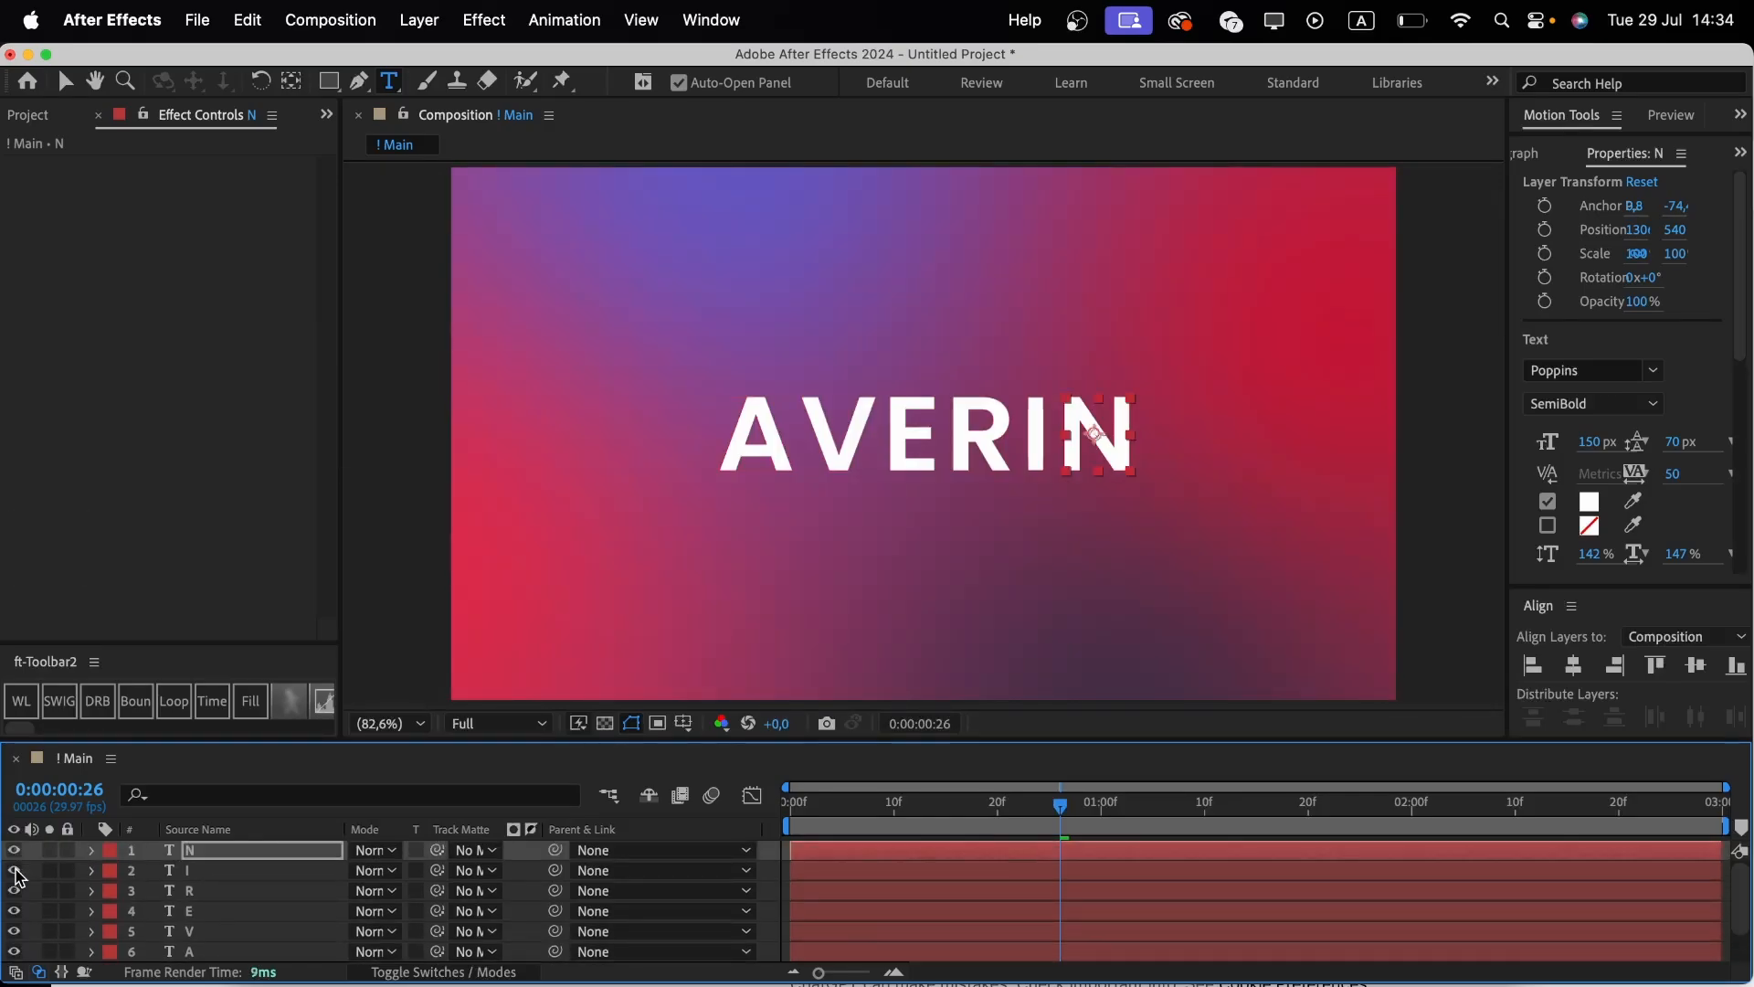
click(13, 873)
click(13, 873)
click(14, 892)
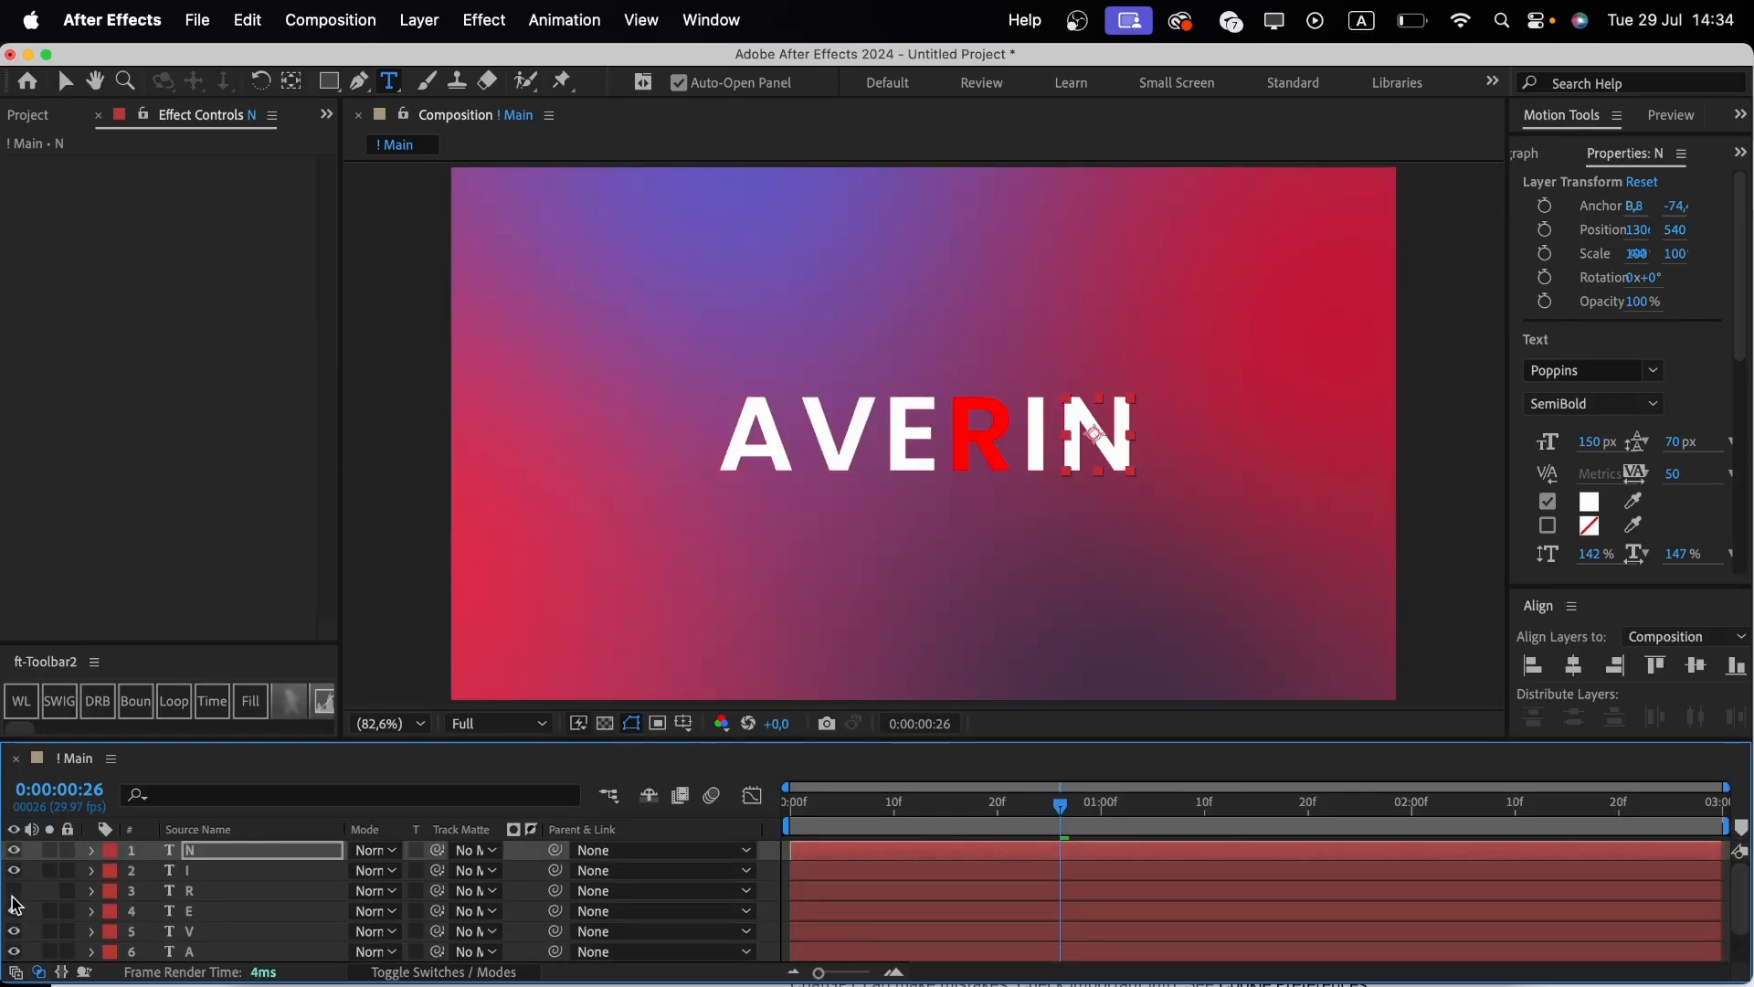
click(14, 892)
click(14, 911)
click(14, 911)
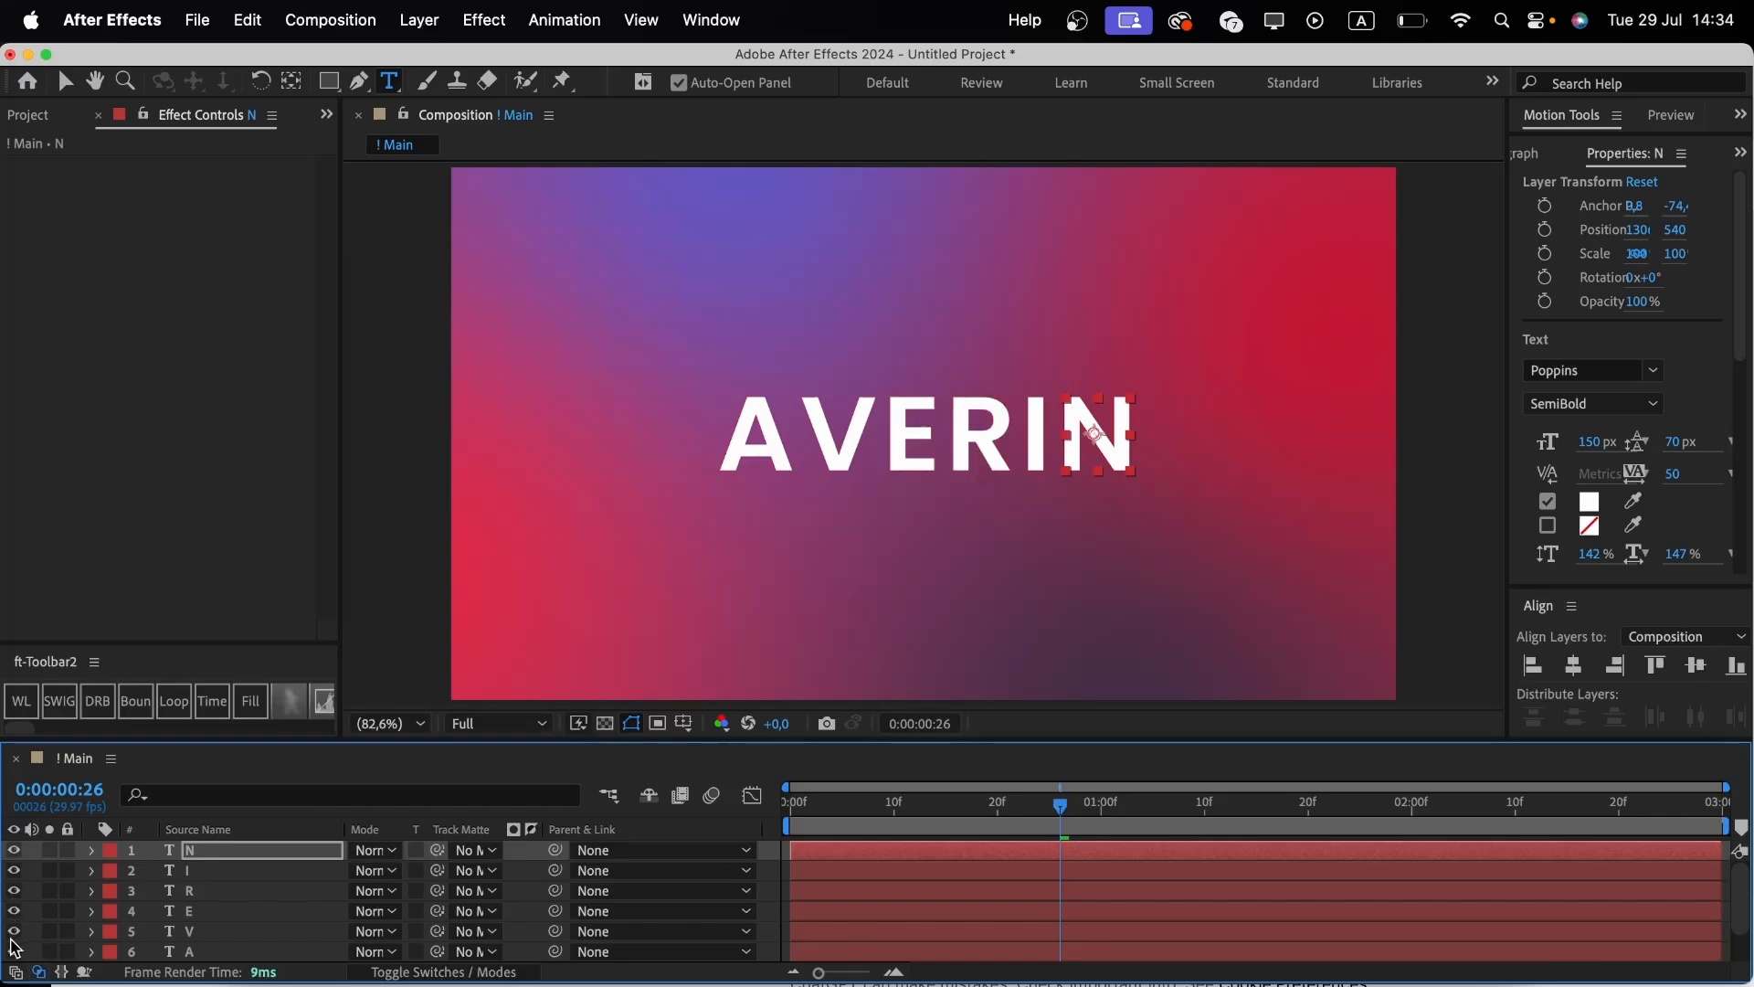
click(14, 931)
click(14, 931)
scroll(14, 936, down, 1)
click(14, 932)
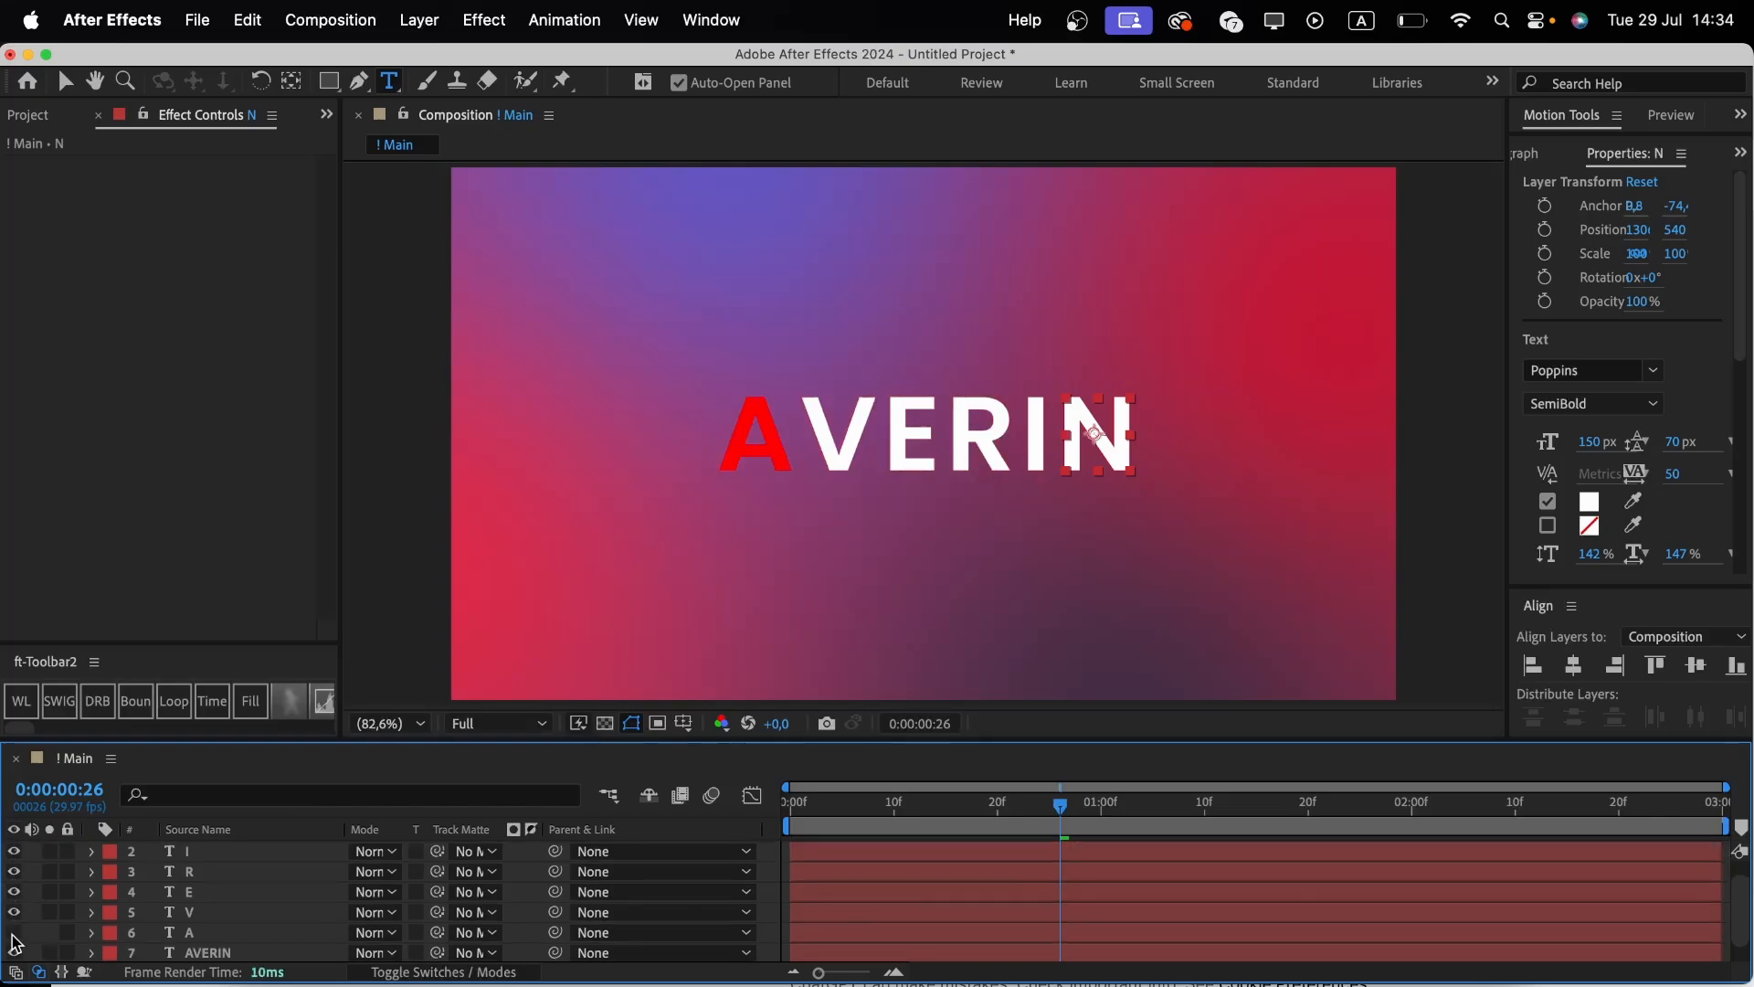
click(14, 932)
scroll(14, 936, down, 1)
Delete the original full AVERIN text layer.
click(192, 929)
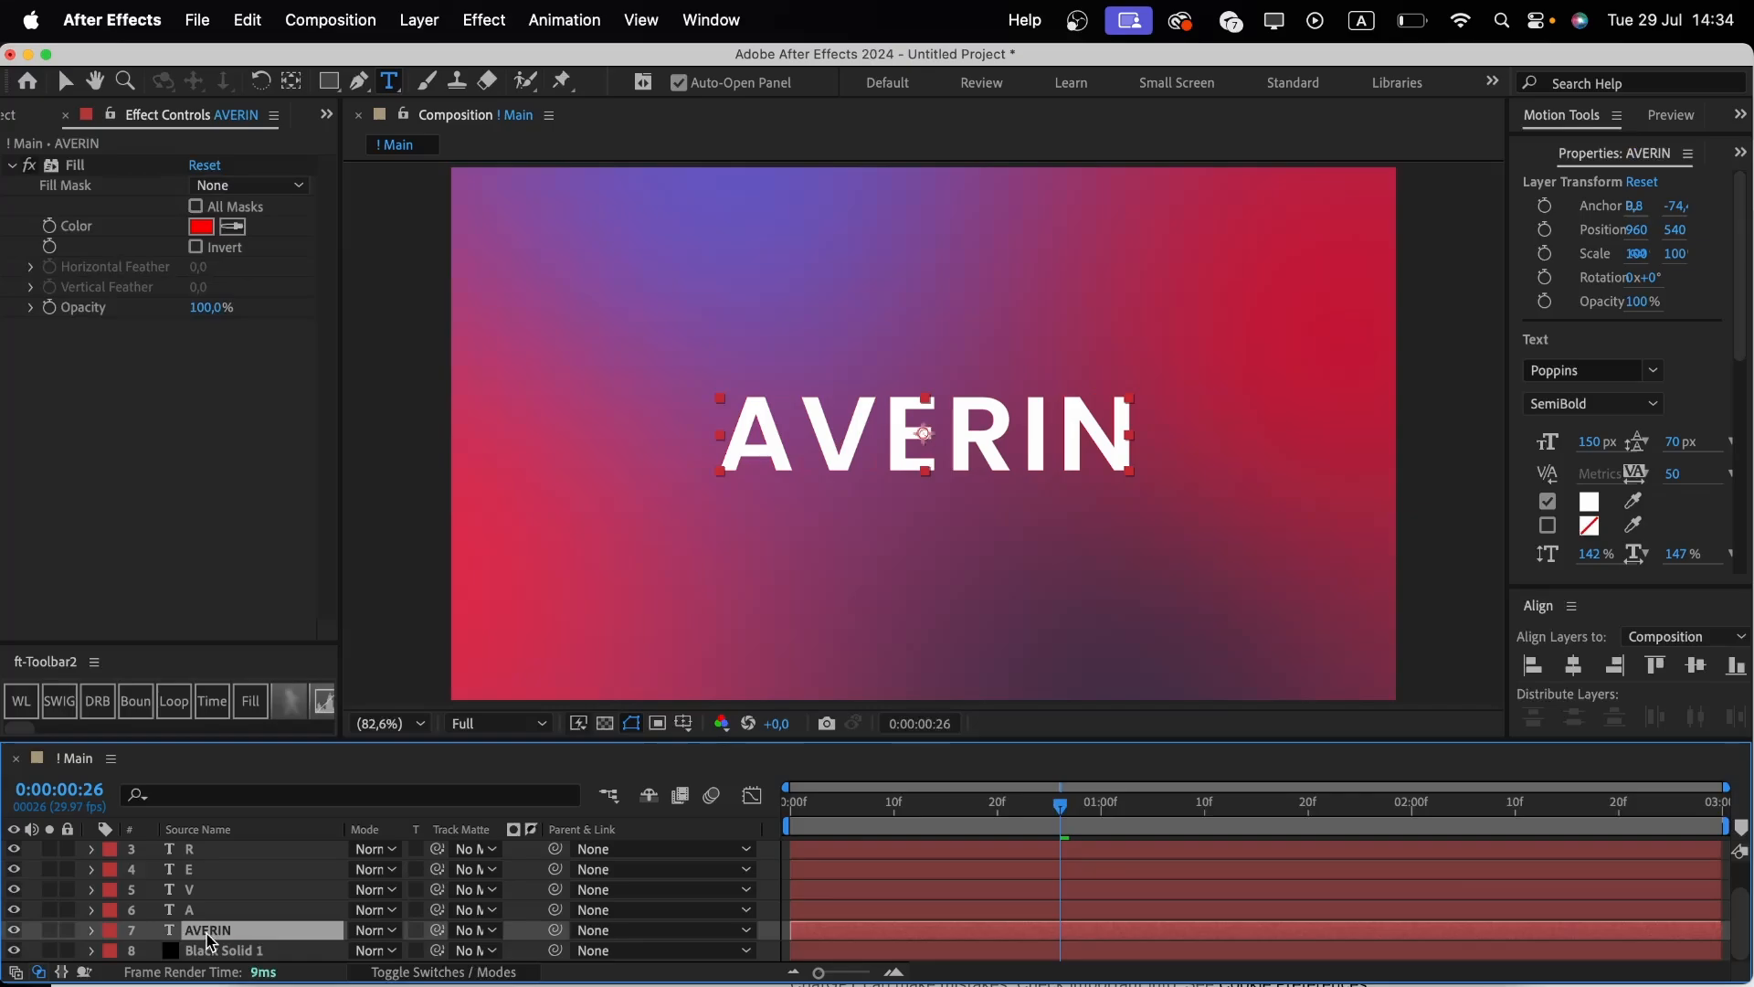
key(Delete)
Pre-compose the N, I, R, E and V letter layers into a composition named Text.
click(187, 912)
scroll(187, 912, up, 1)
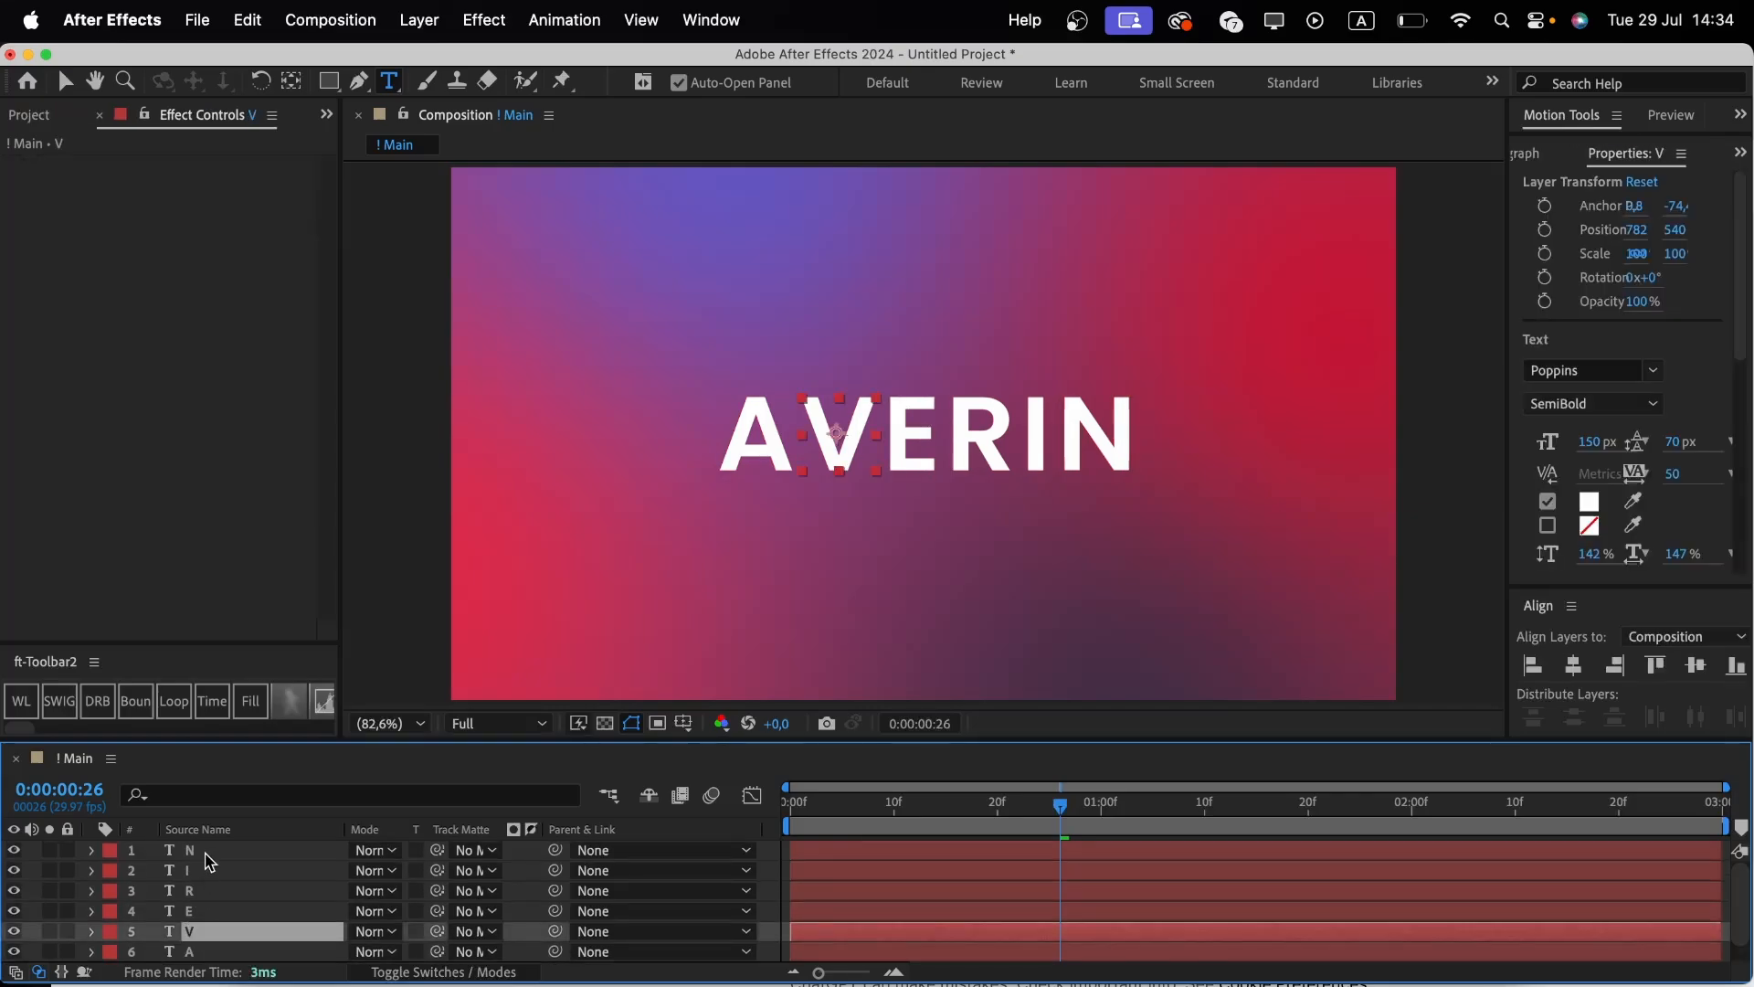
shift+click(206, 852)
key(super+shift+c)
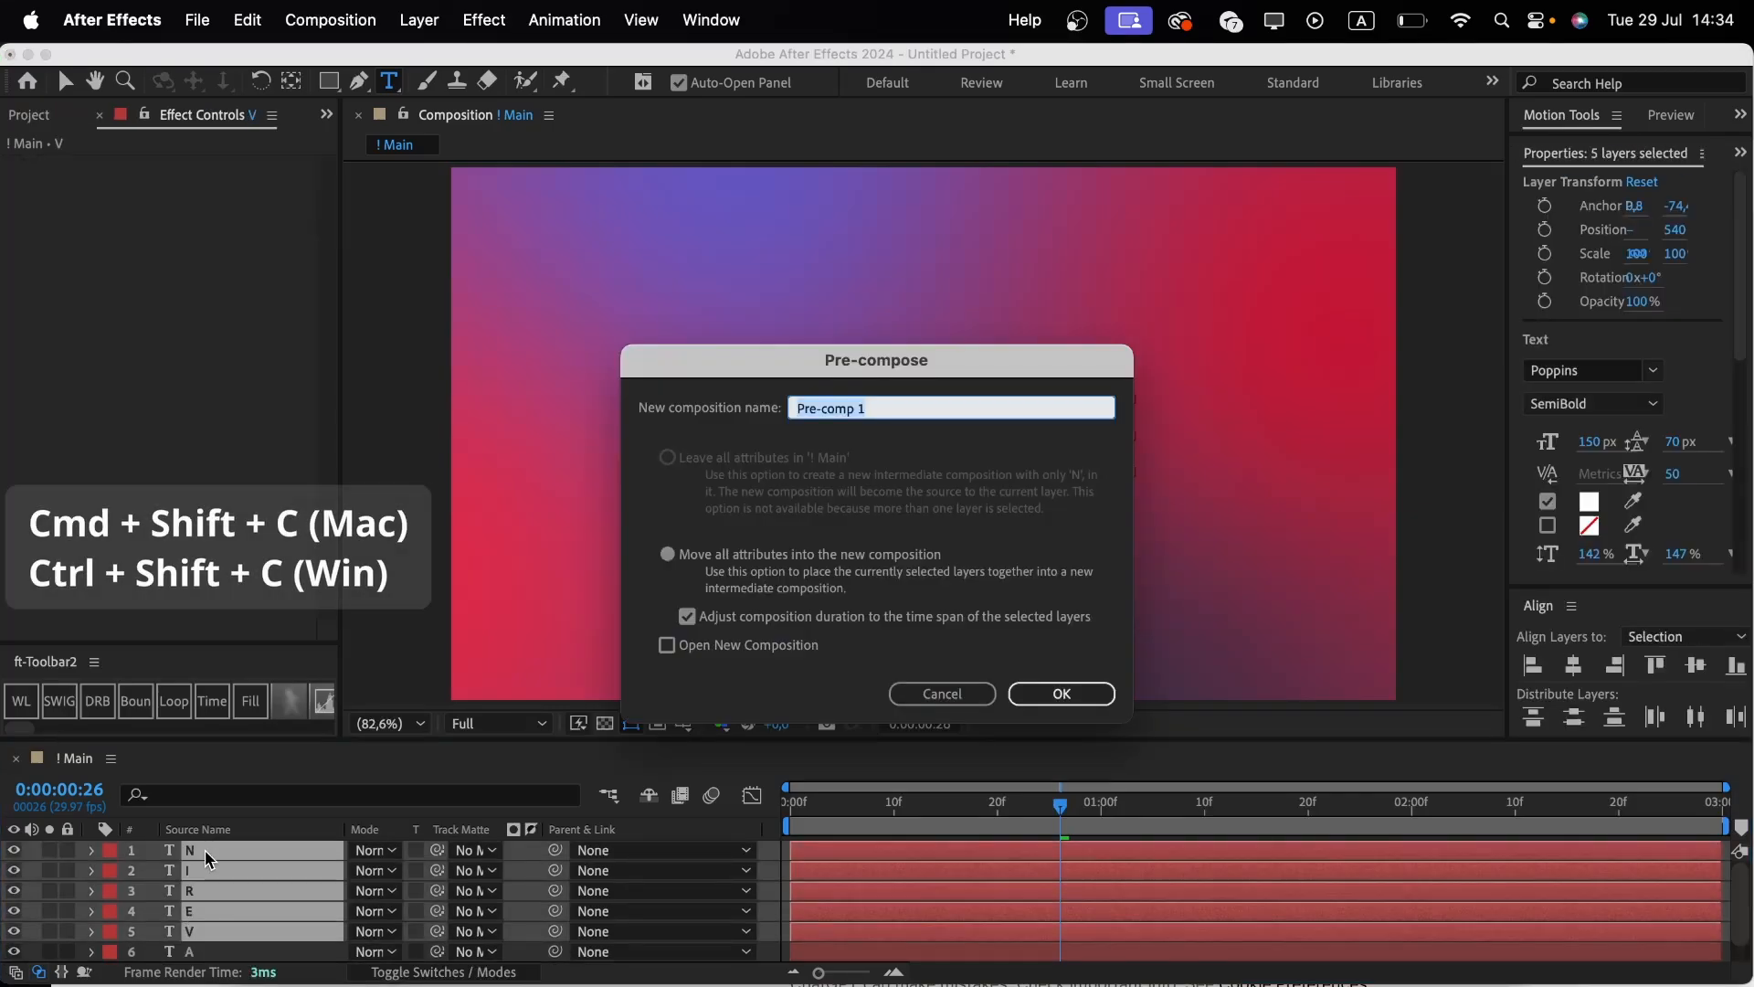
text(Text)
key(Return)
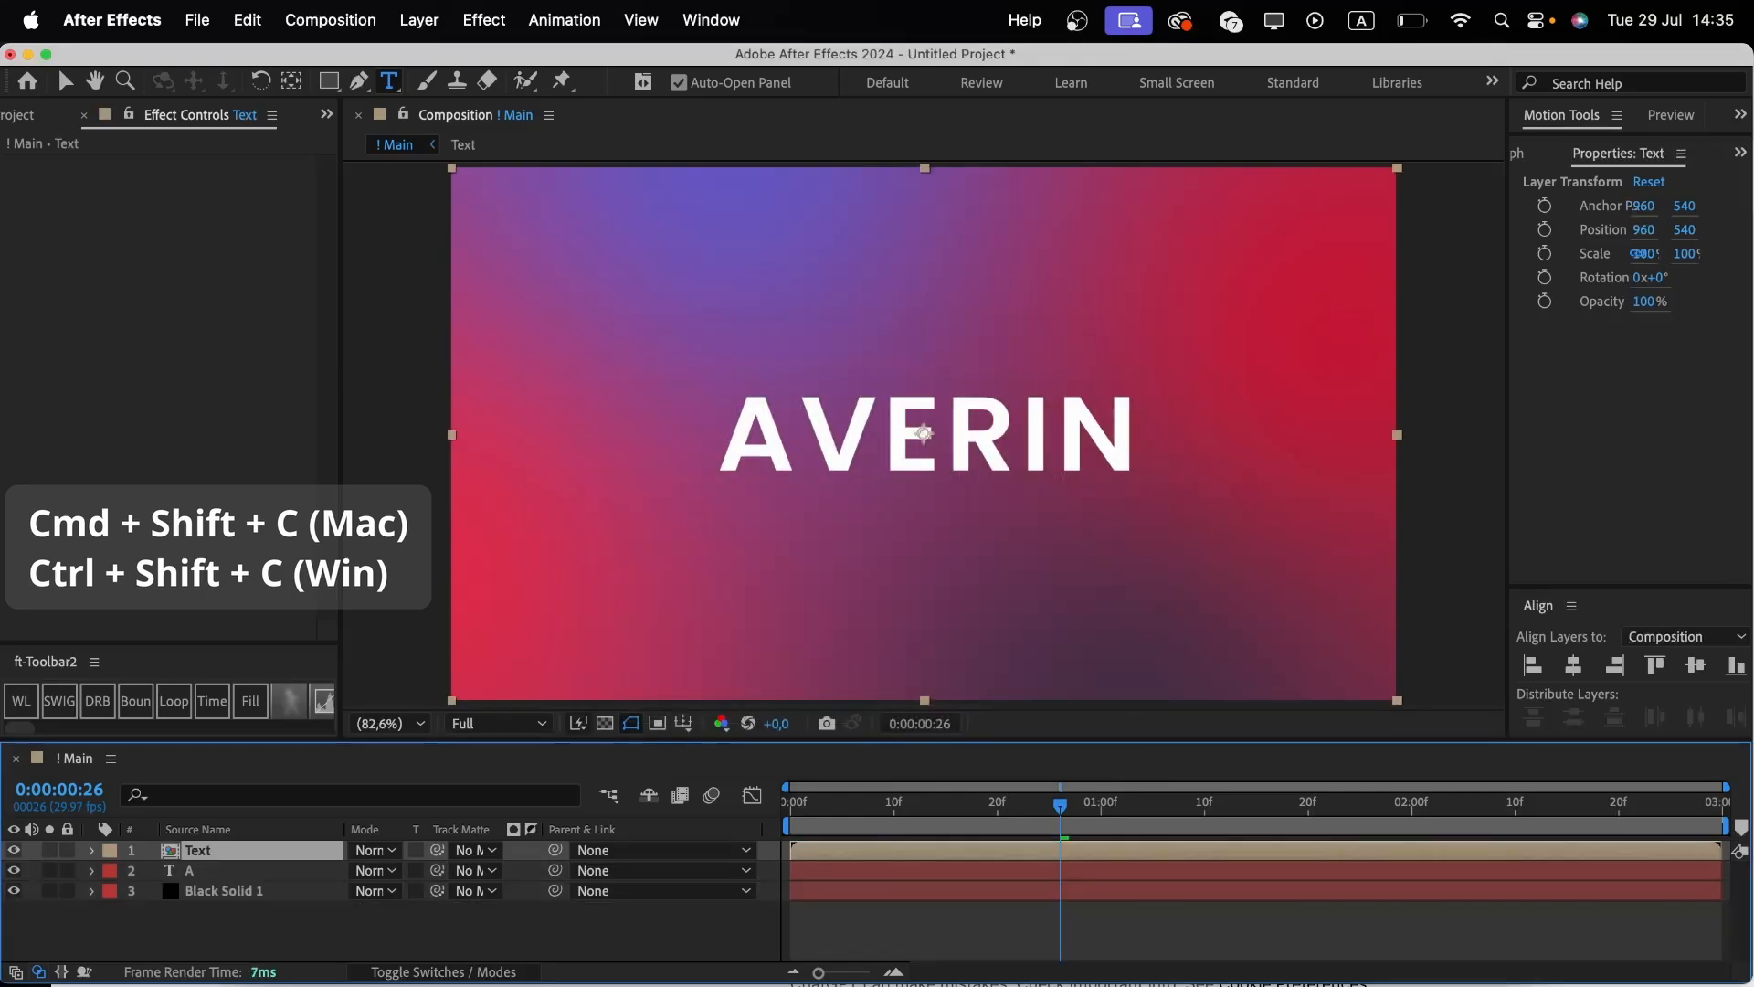
Create shapes from the A text layer and delete the original A text layer.
click(201, 873)
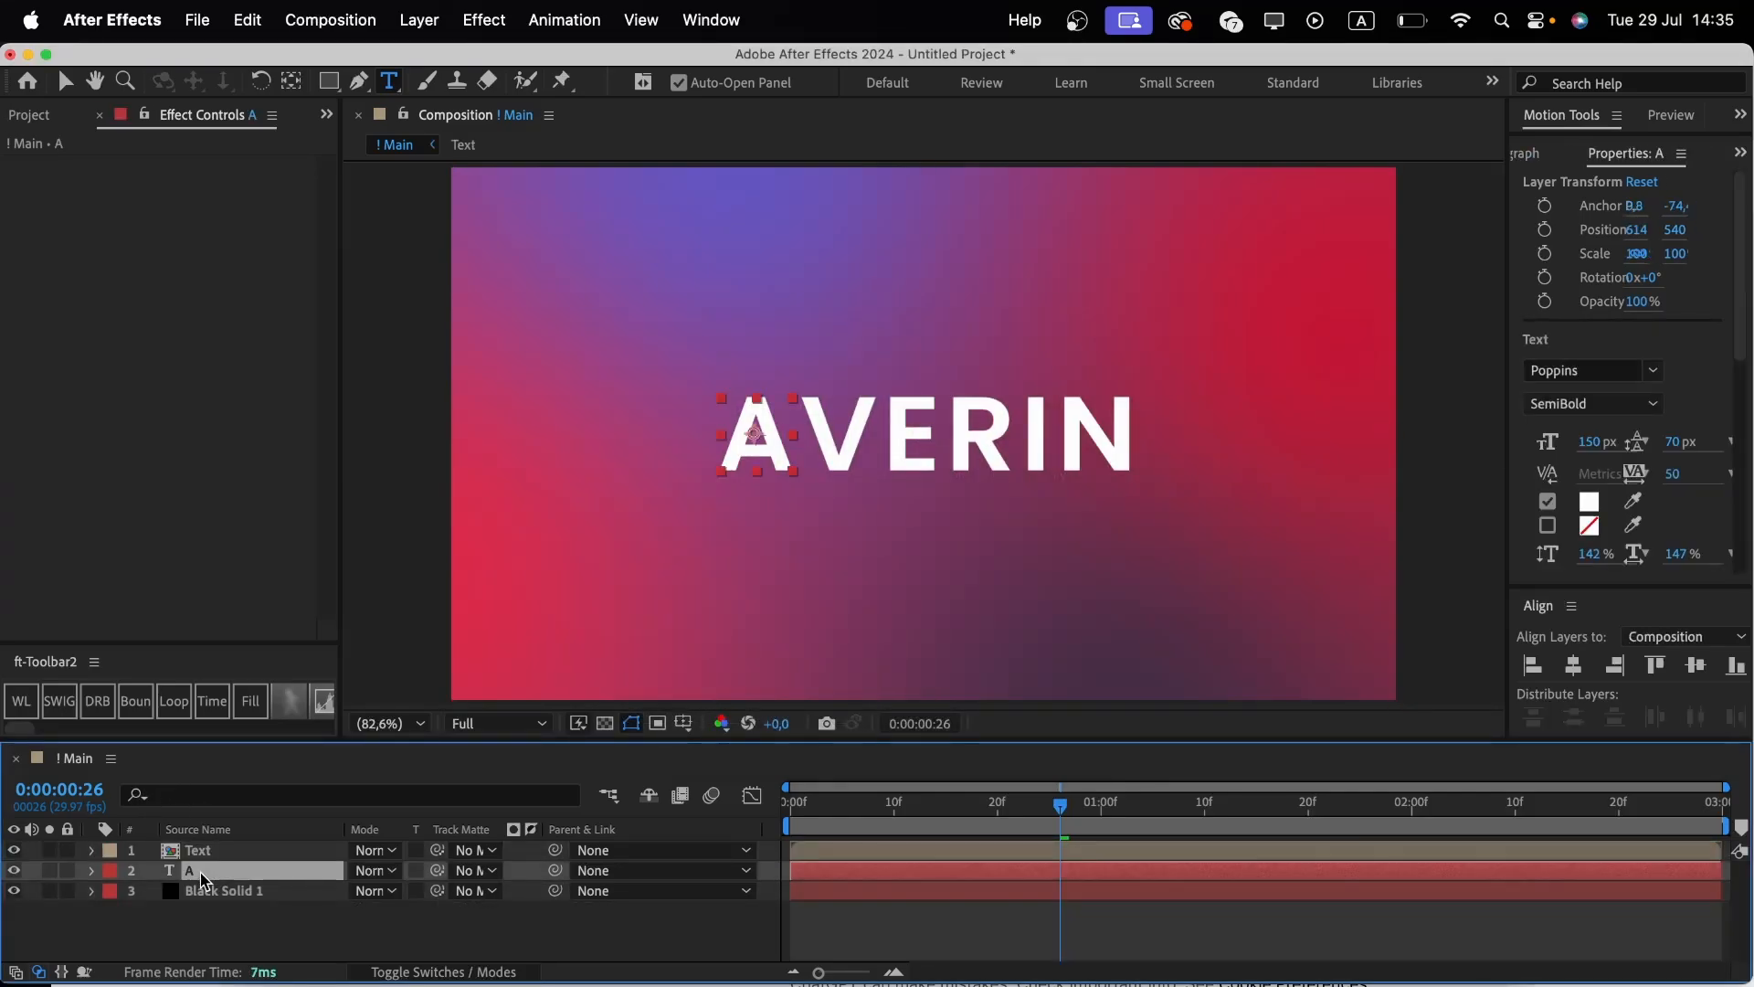
right_click(201, 877)
mouse_move(365, 789)
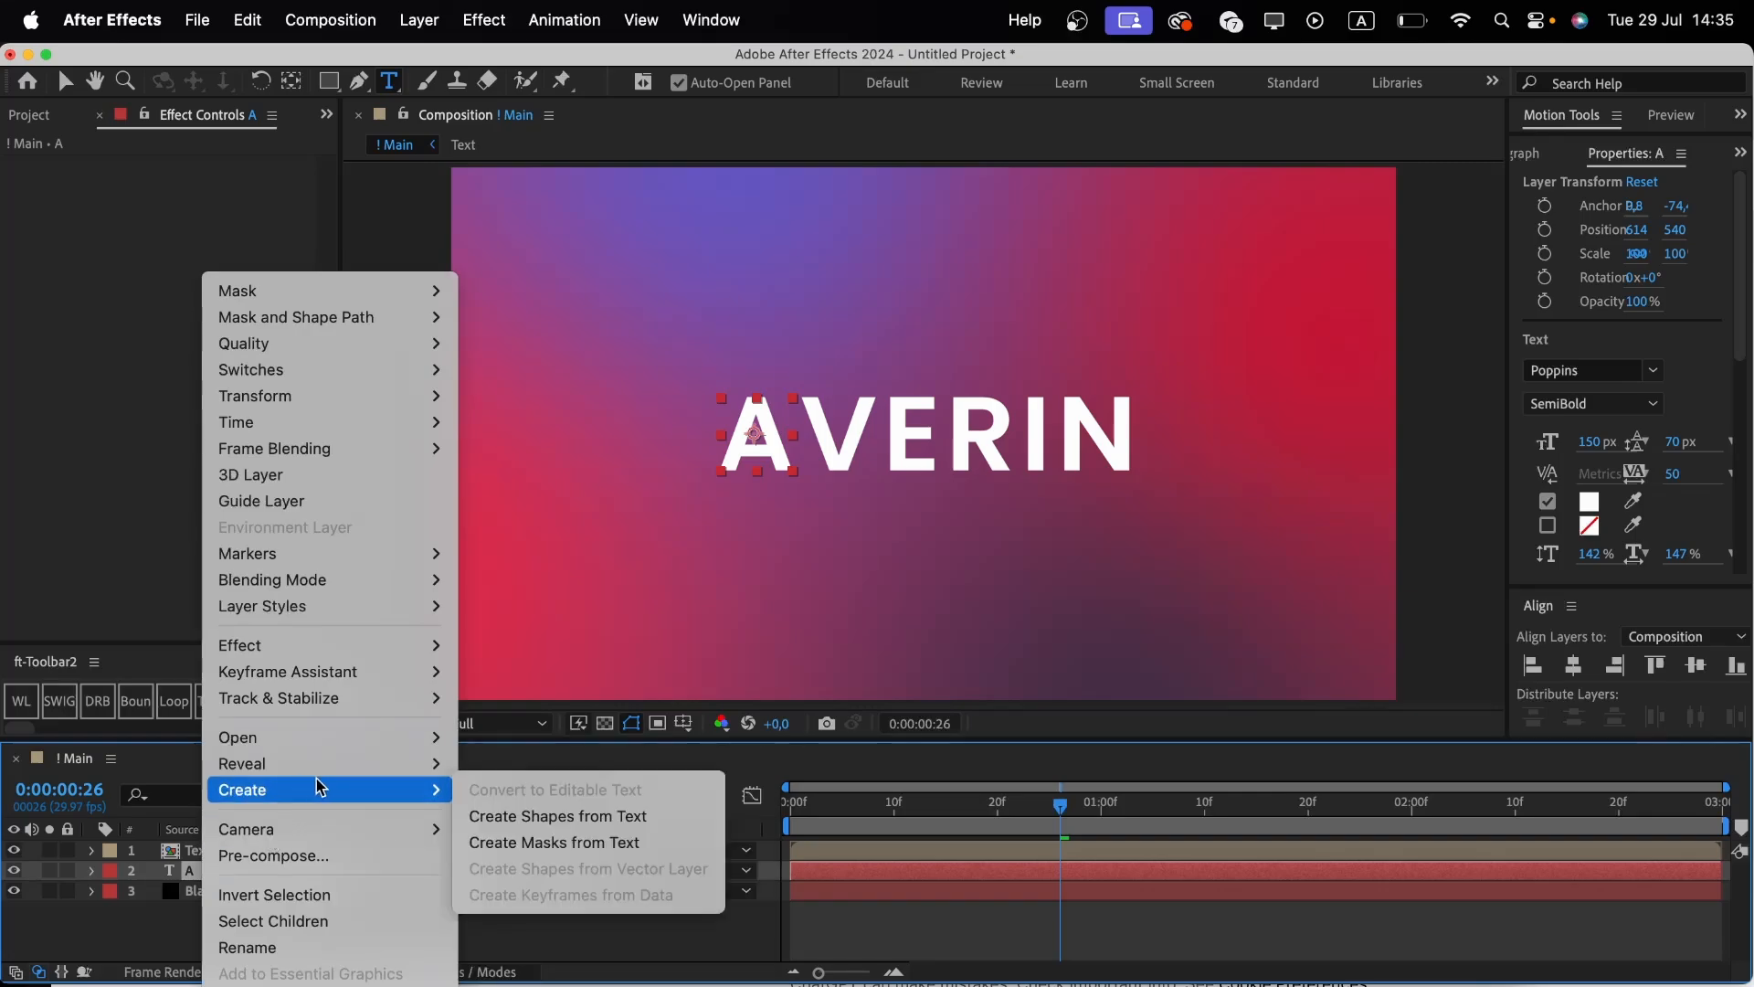
click(578, 816)
click(236, 892)
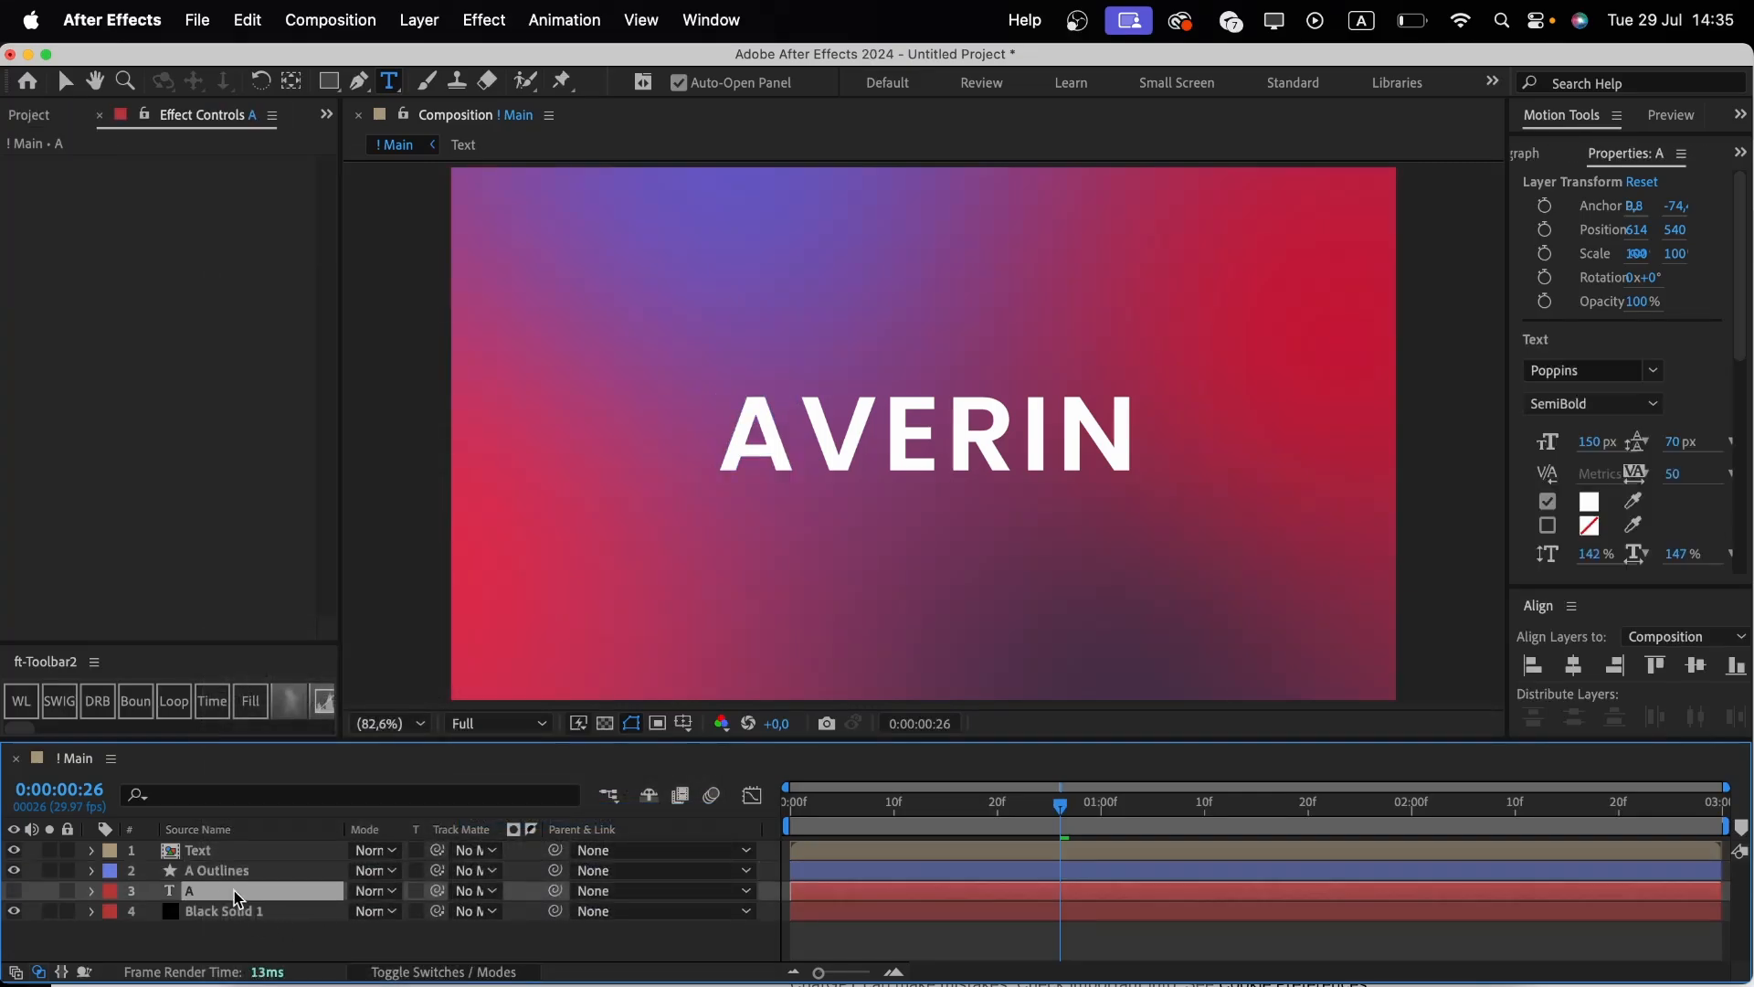
key(Delete)
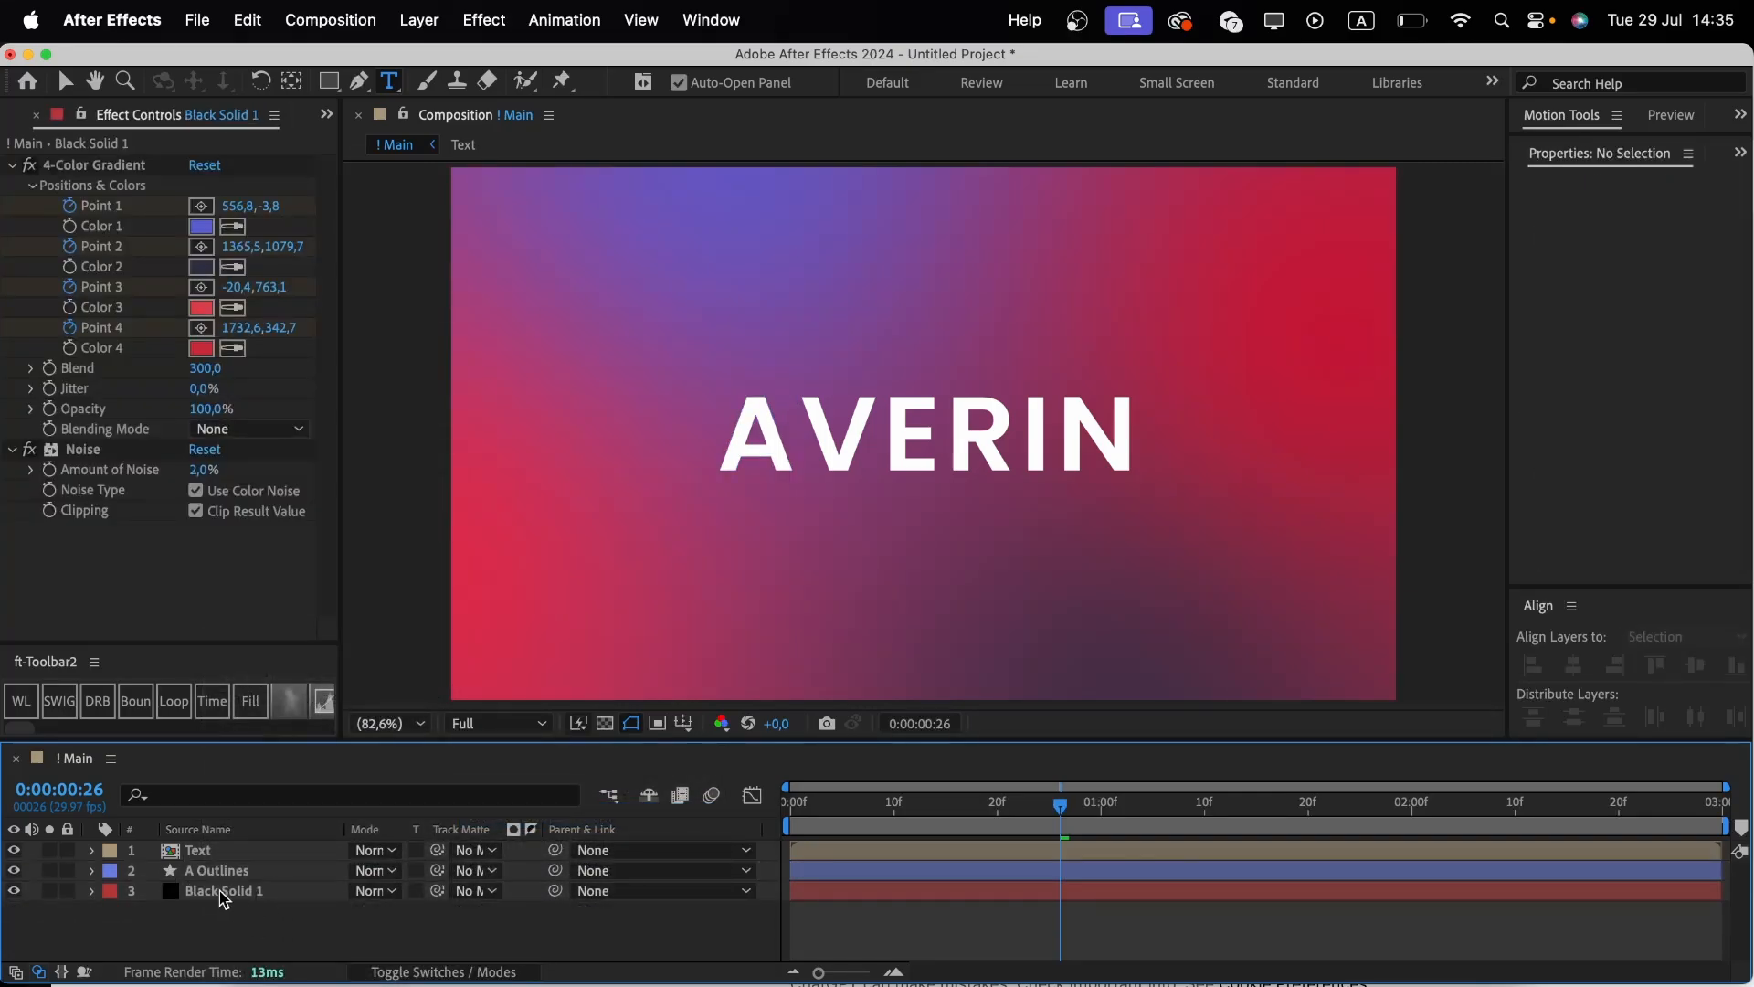
Hide the Text pre-comp and move the time indicator to the start of the timeline.
click(14, 850)
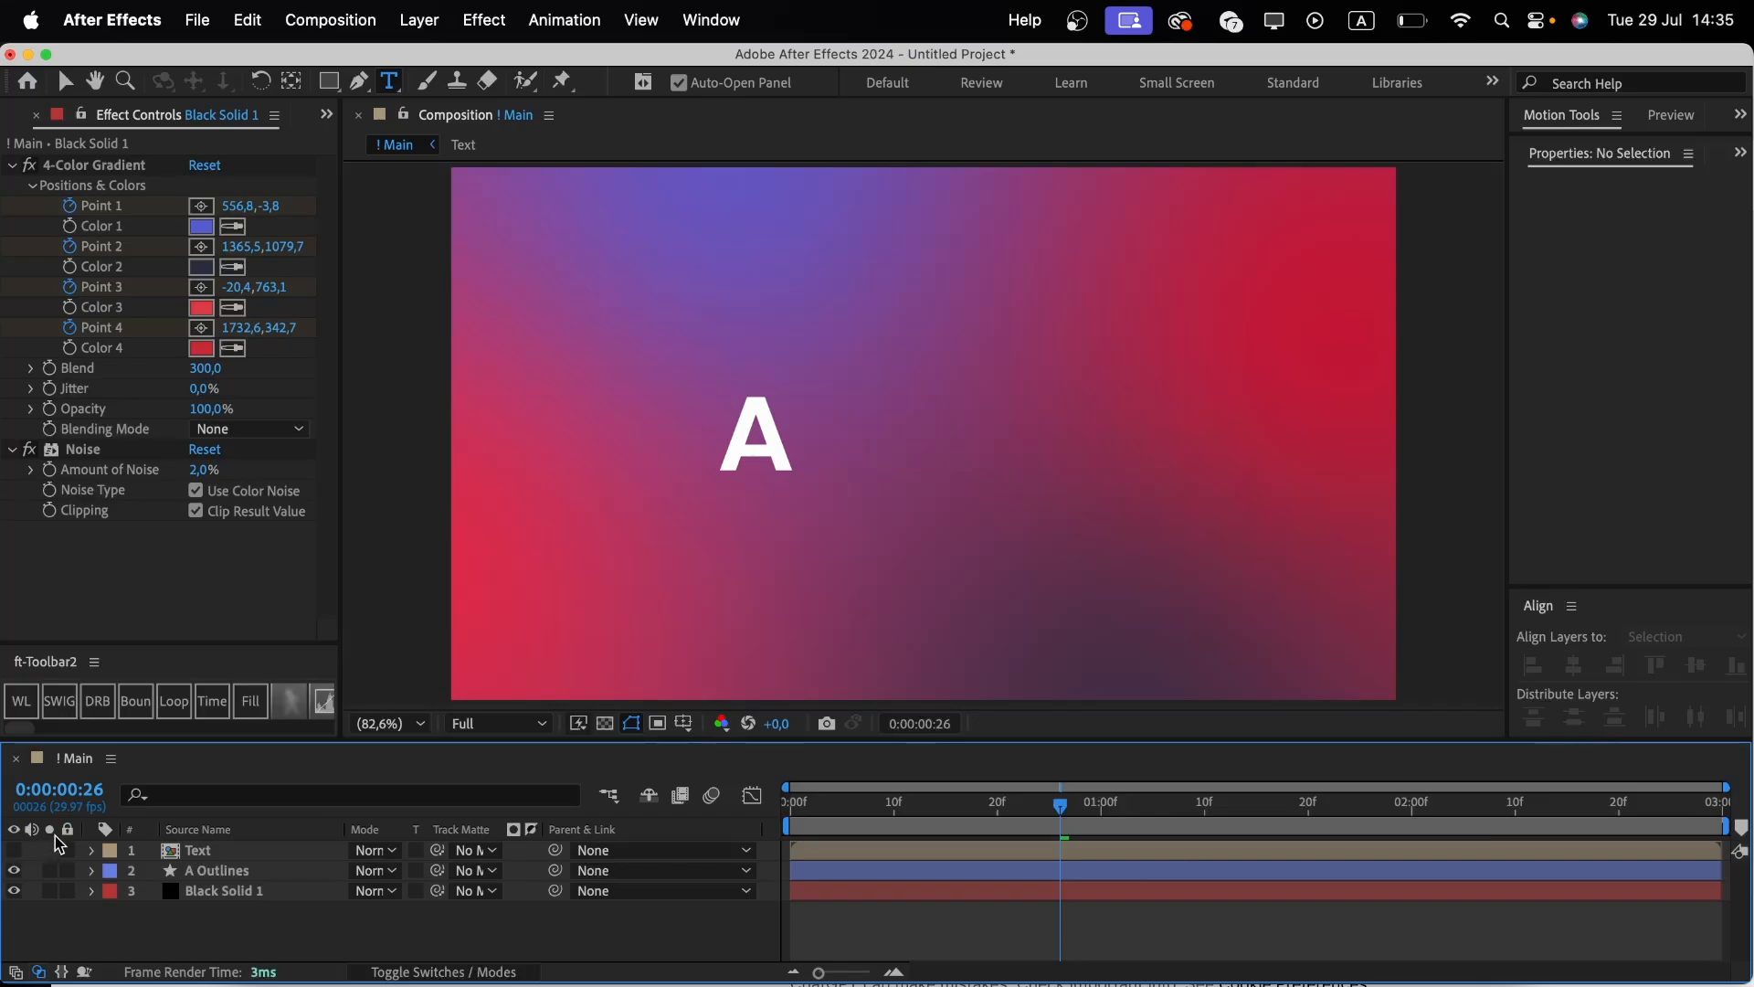
drag(865, 805, 791, 805)
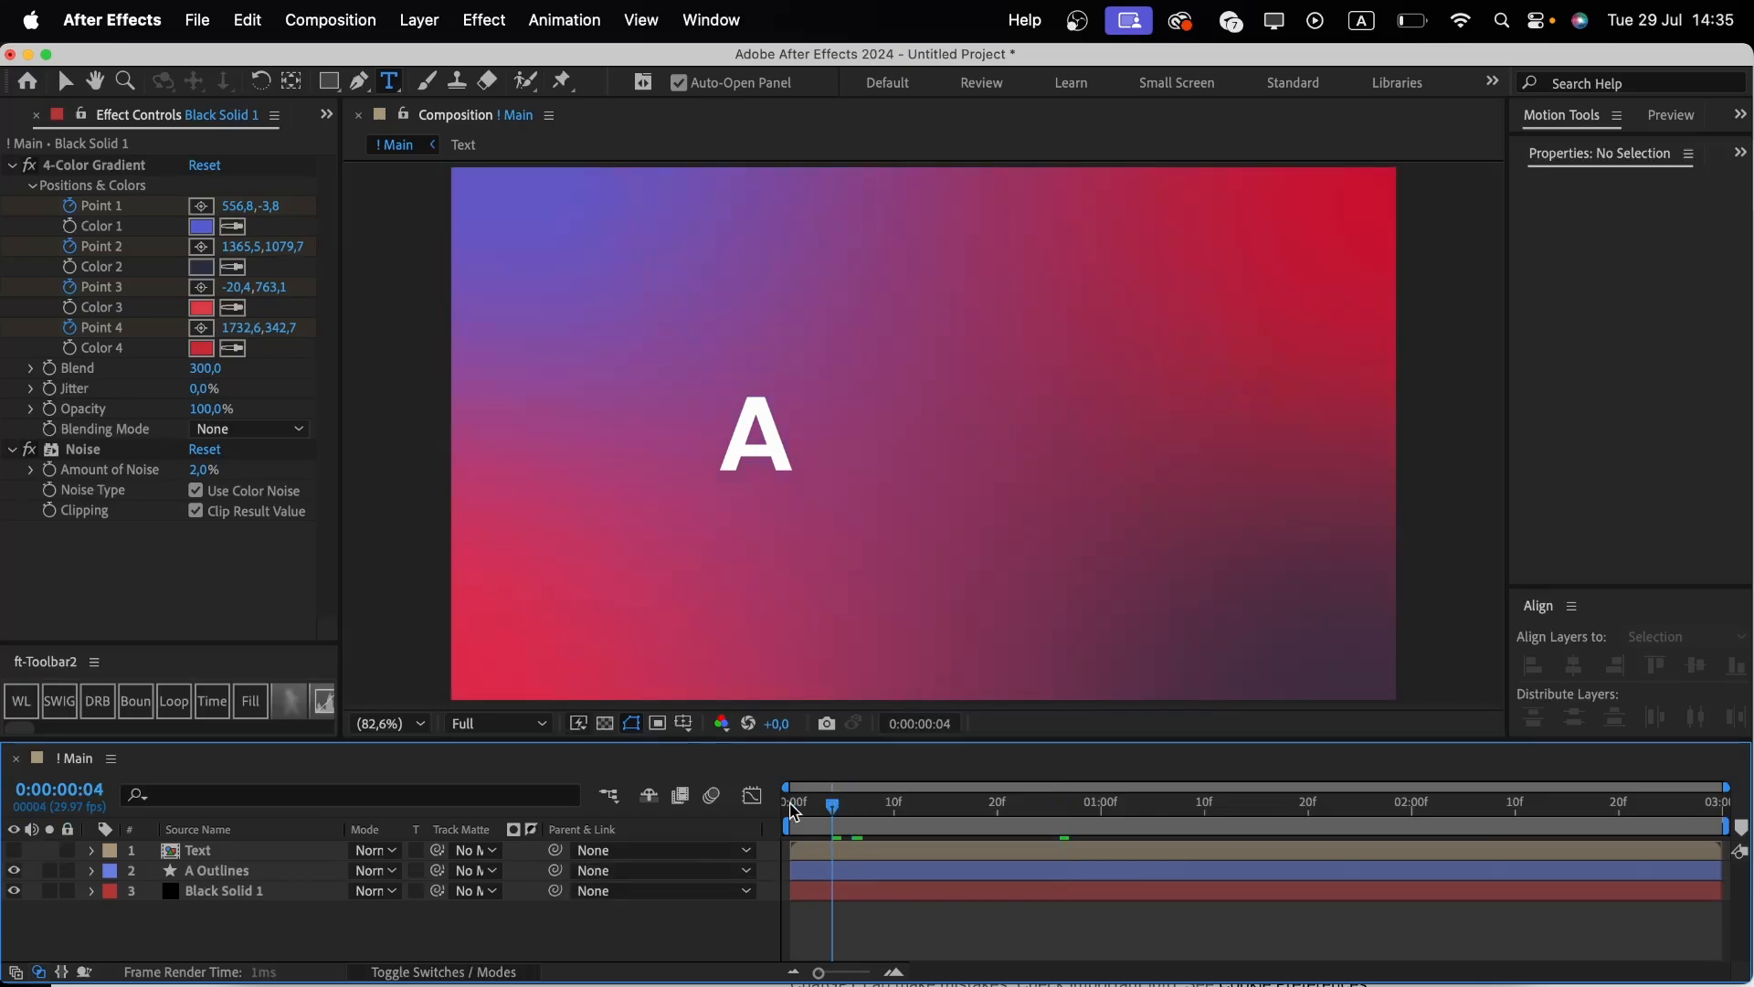
key(v)
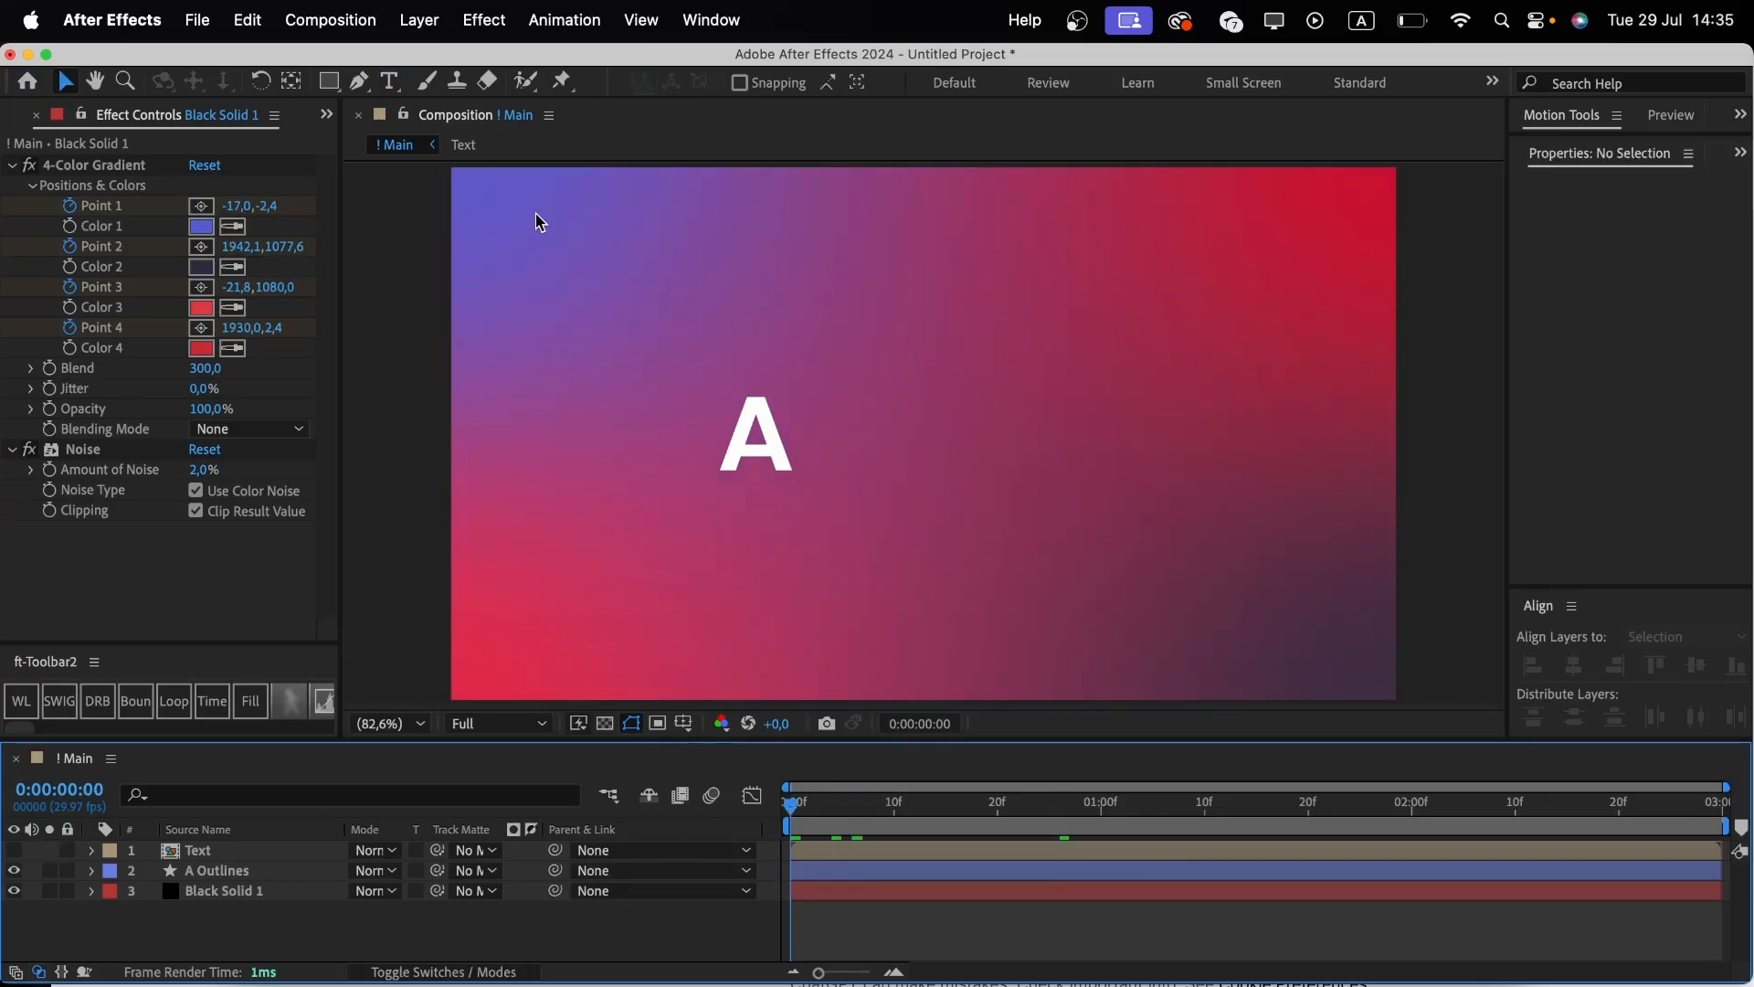
Show rulers and add guides along the top, bottom and centre of the A letter.
key(super+r)
scroll(735, 438, up, 6)
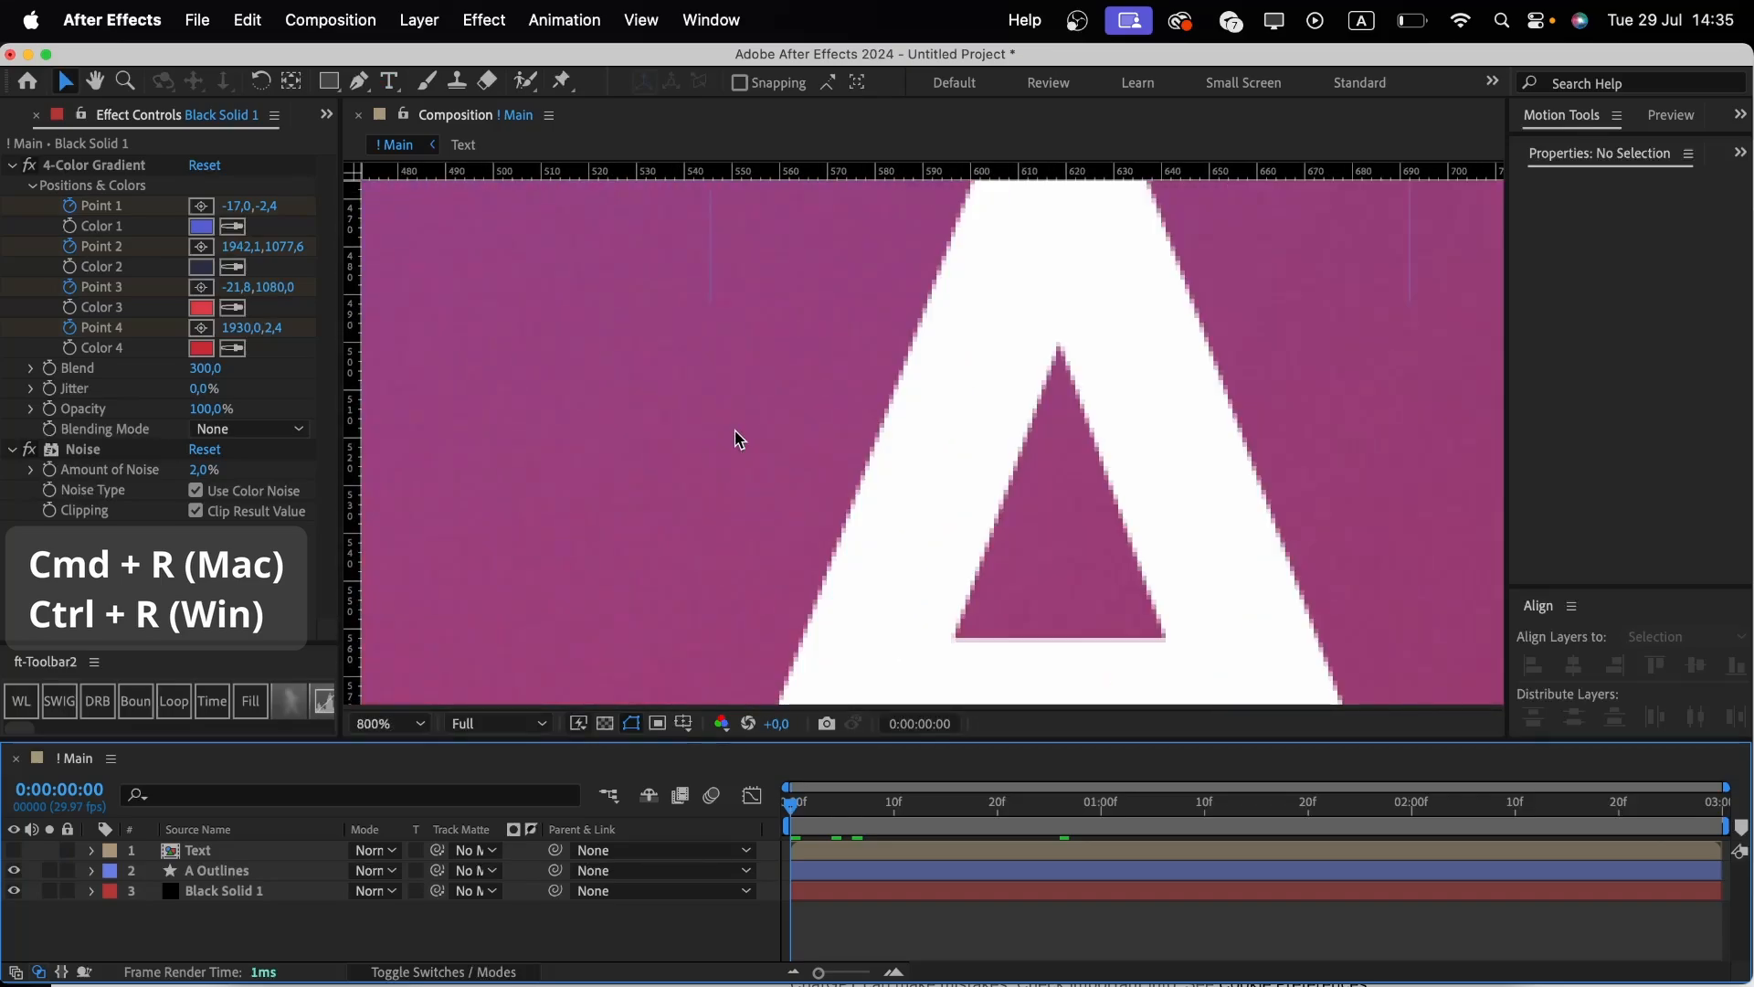
scroll(736, 438, down, 2)
drag(763, 173, 731, 368)
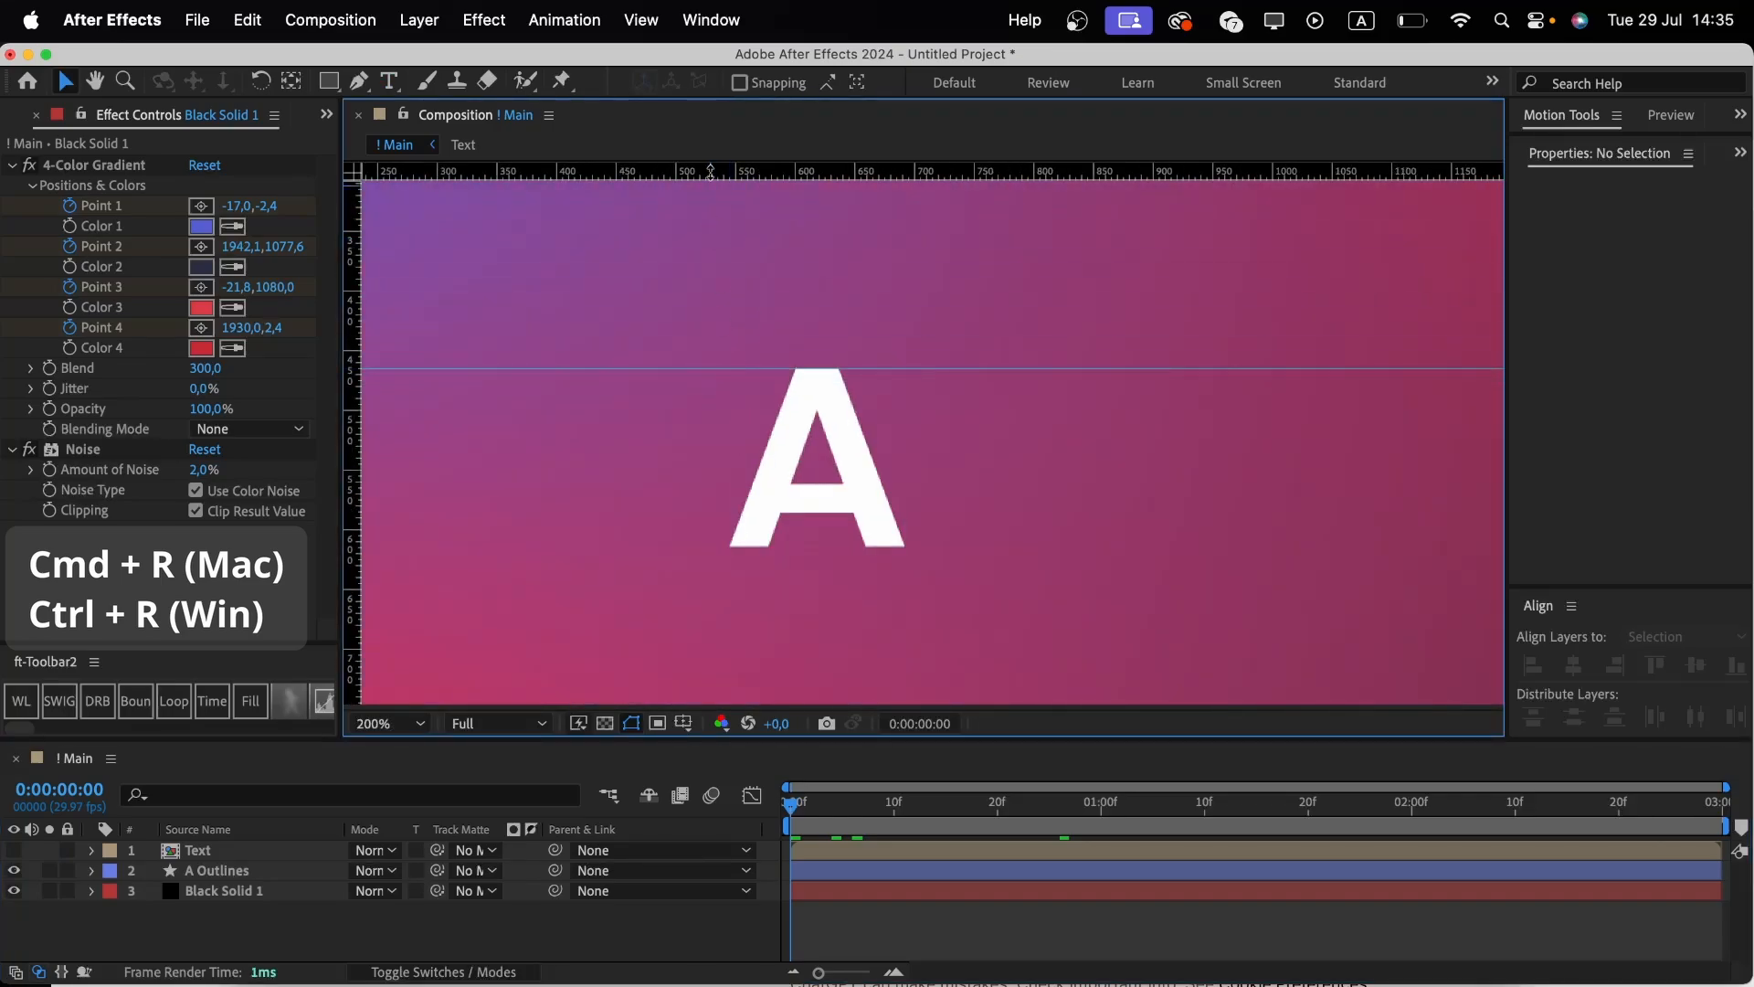
drag(710, 174, 681, 547)
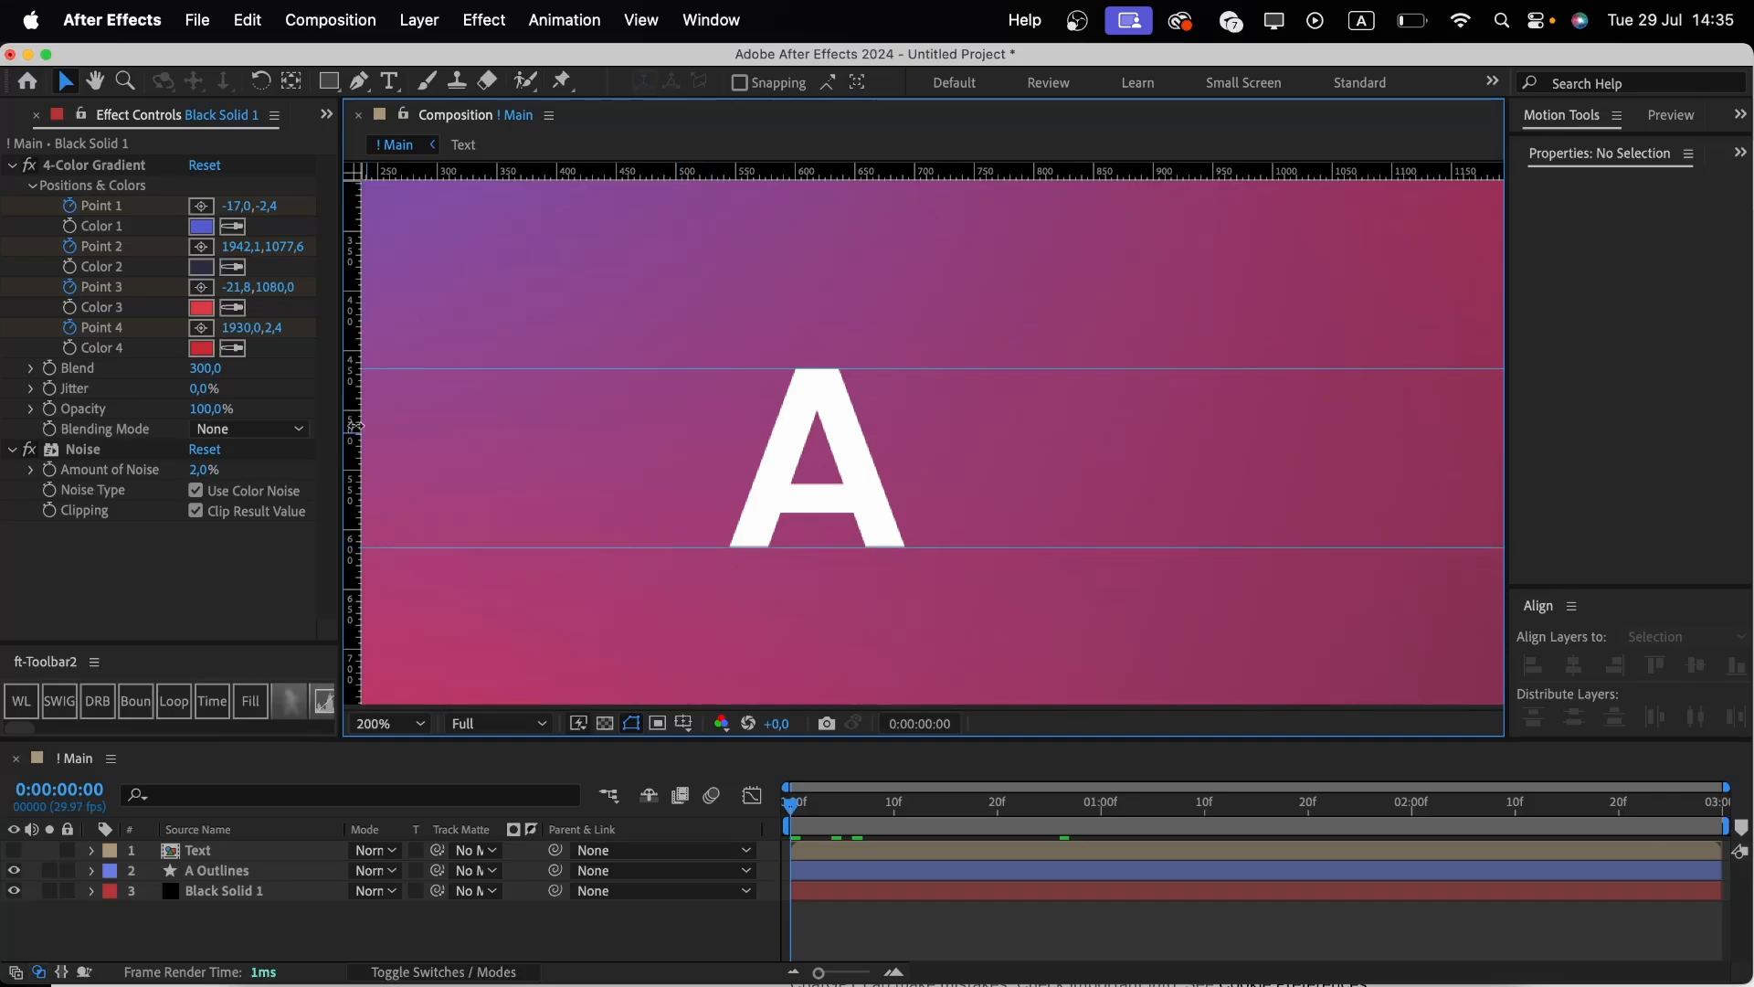
drag(357, 369, 795, 429)
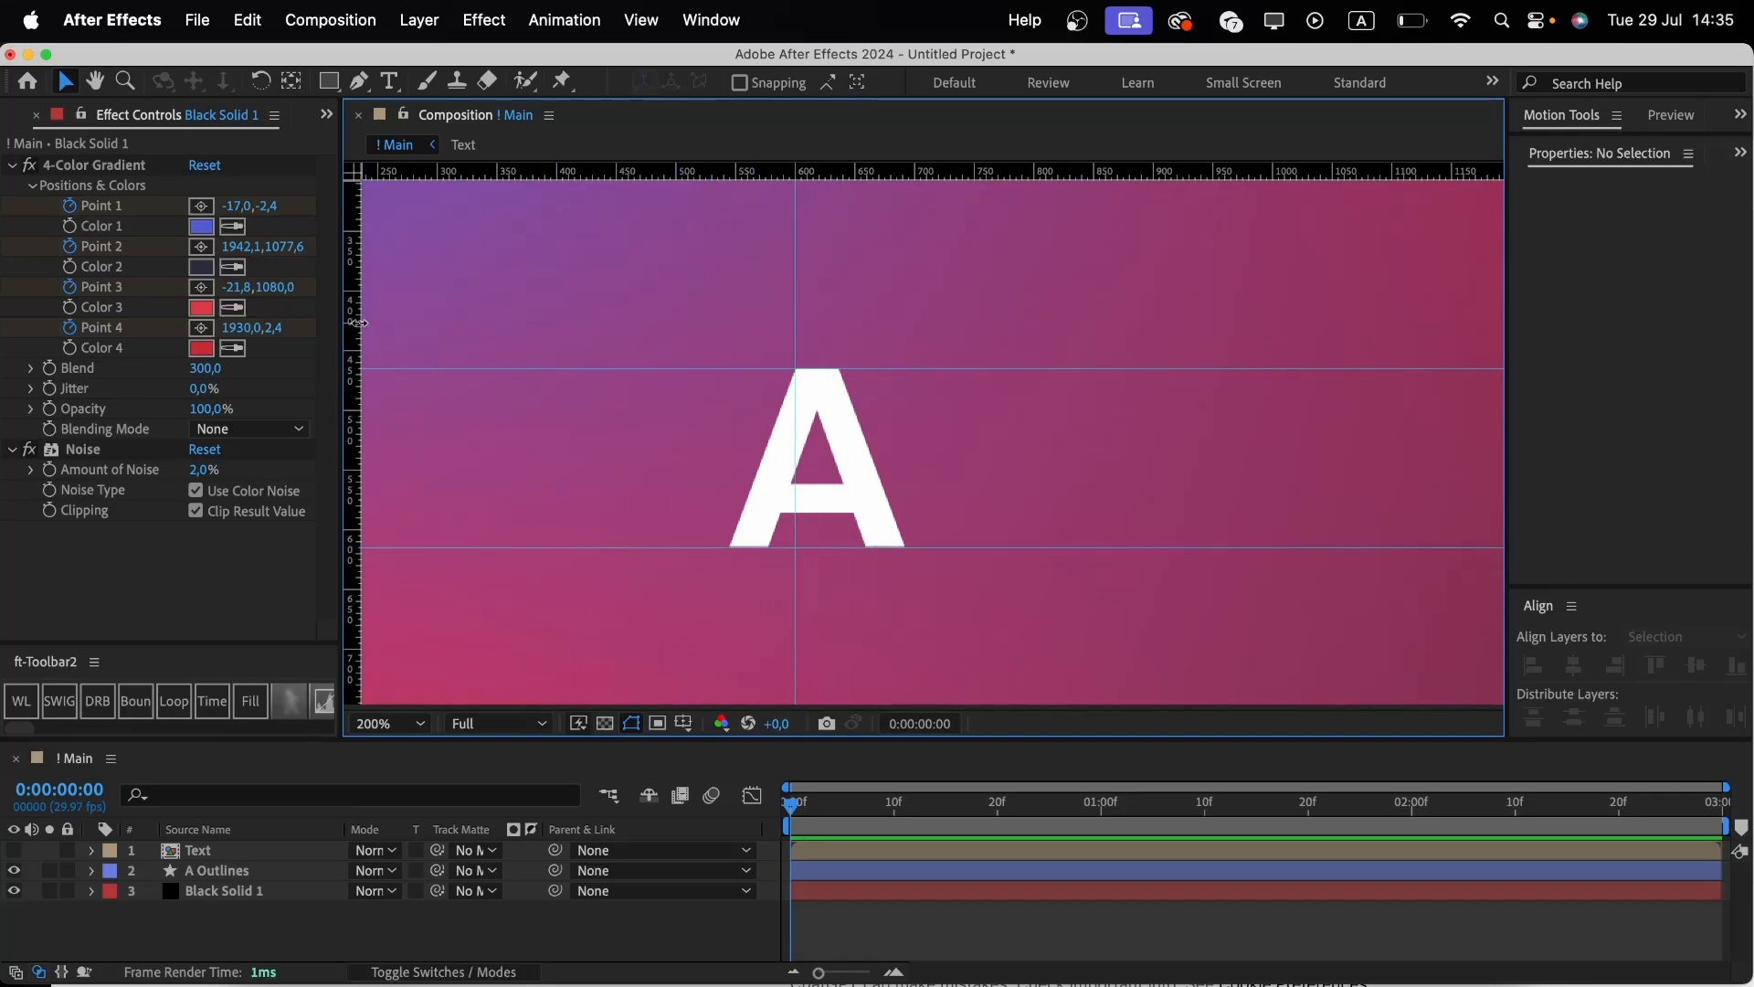
drag(357, 323, 840, 439)
Move the A Outlines layer's anchor point to the bottom centre of the letter with the Pan Behind tool.
click(248, 872)
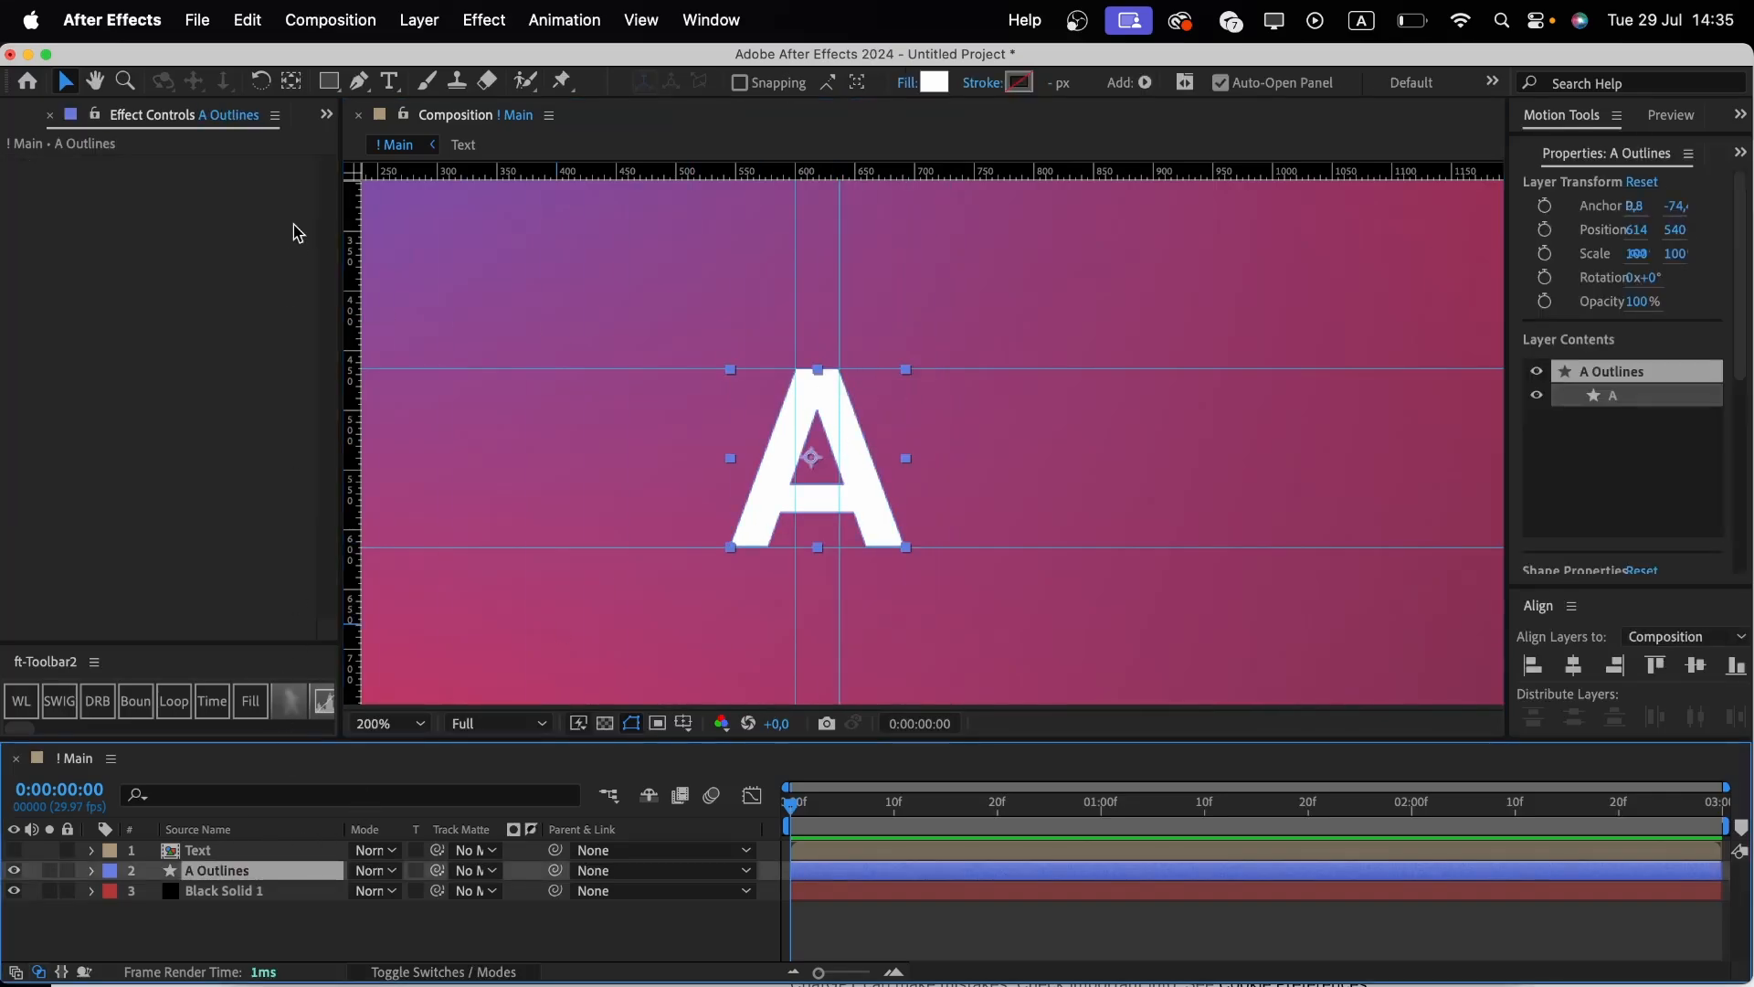
click(290, 80)
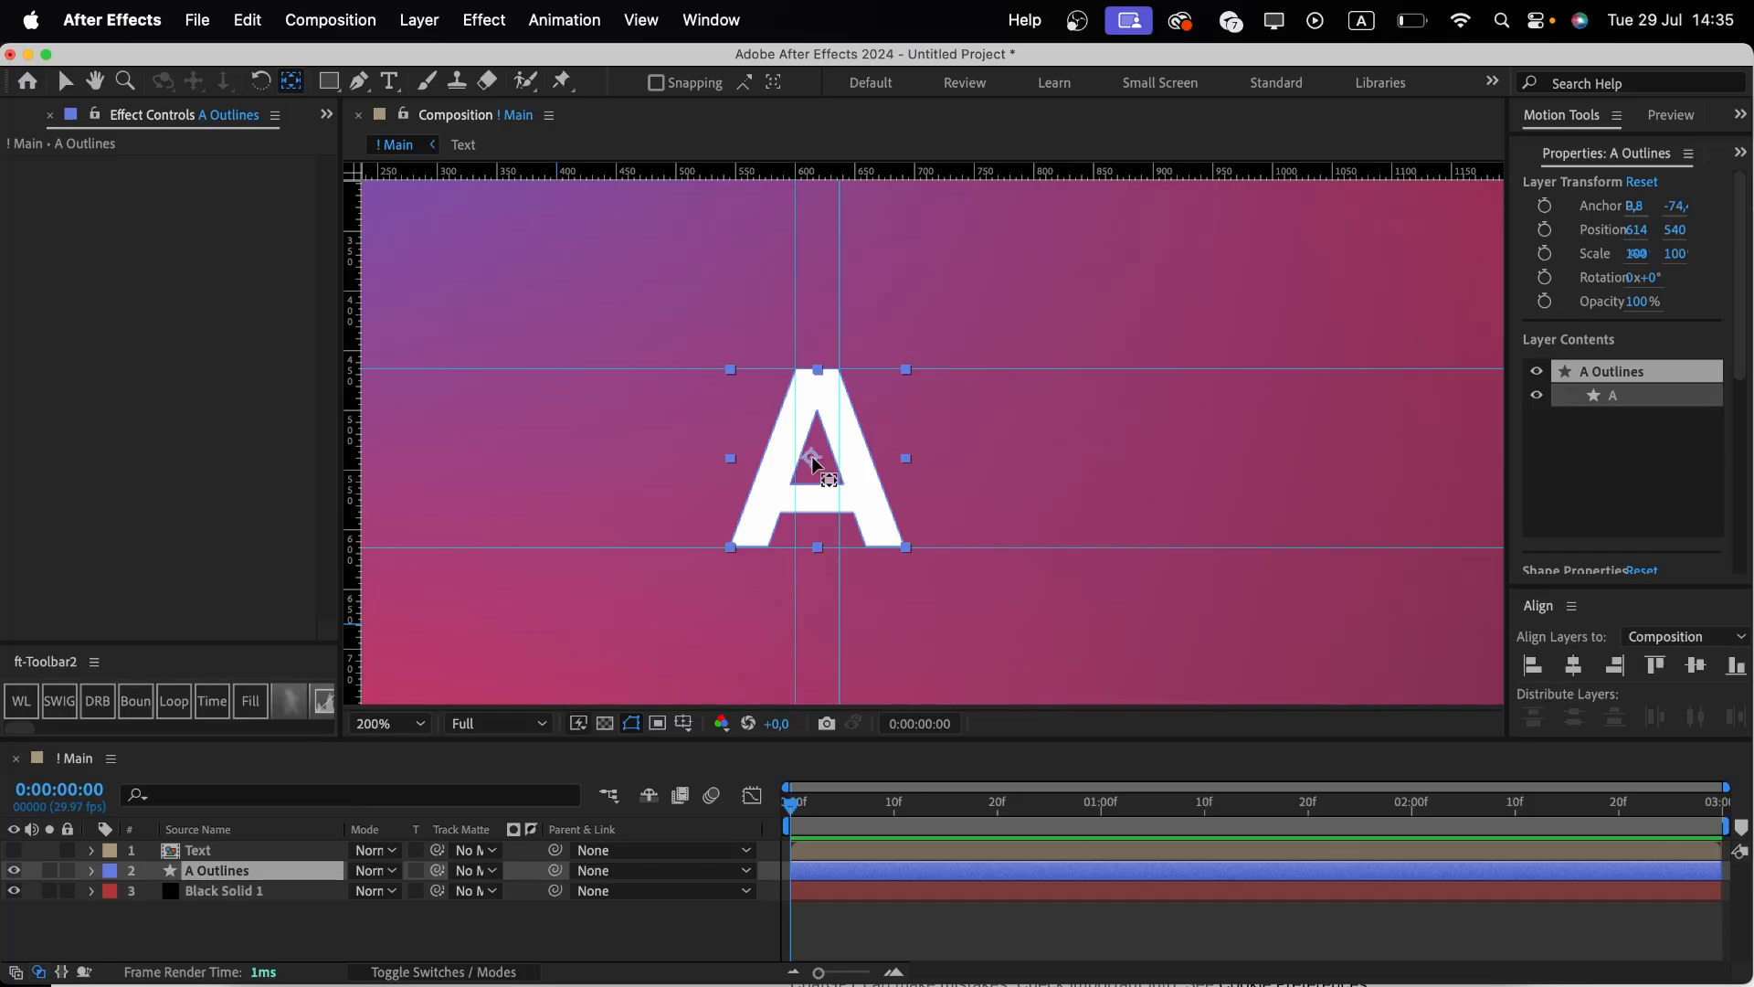
drag(816, 464, 822, 554)
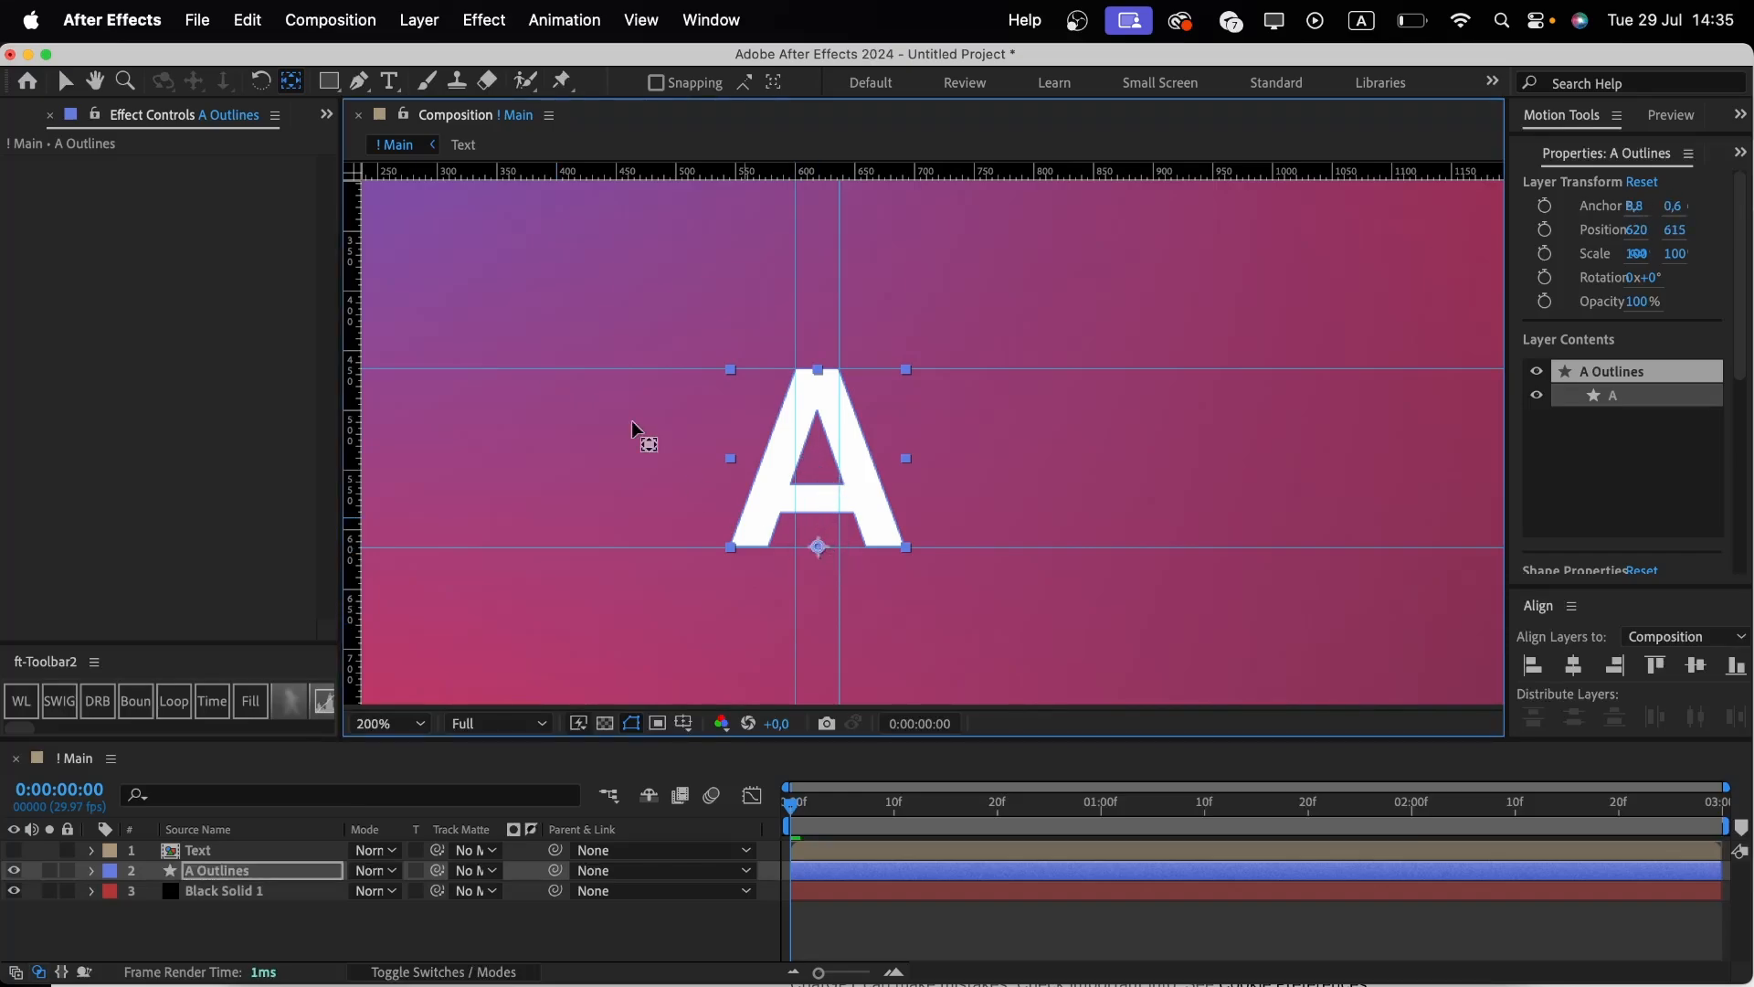
key(v)
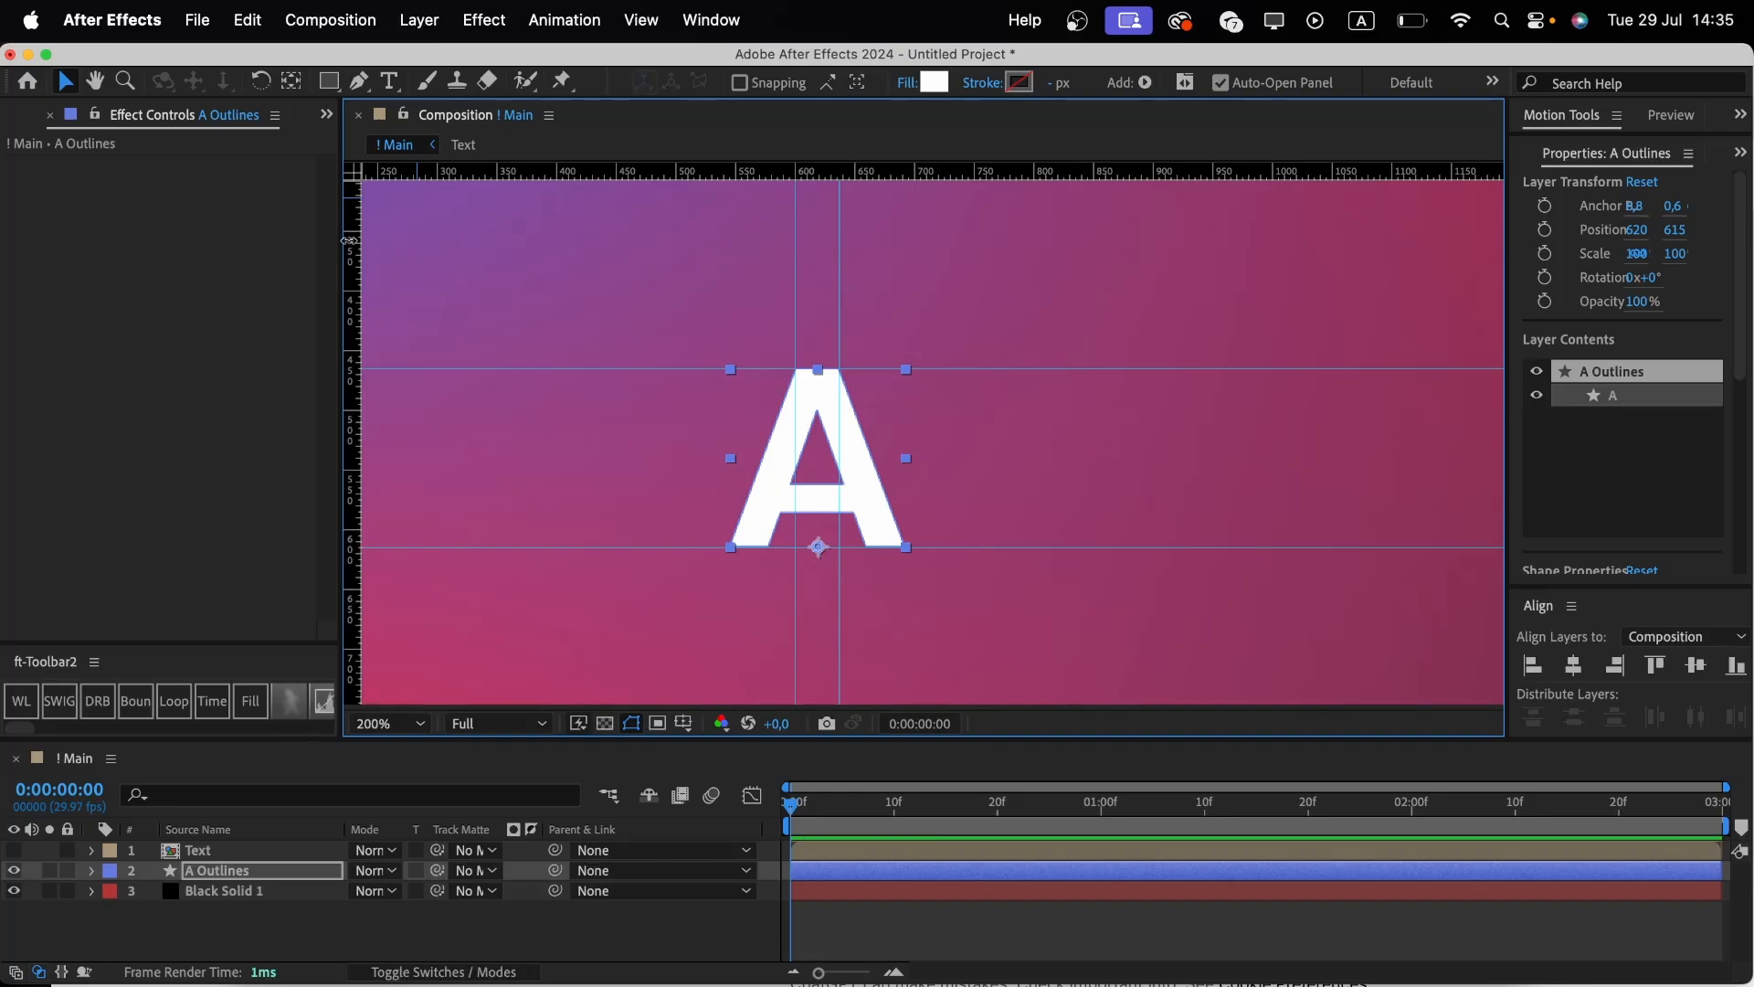
Filter the timeline for Path and set Path keyframes on both A shape paths at 1 second.
click(279, 802)
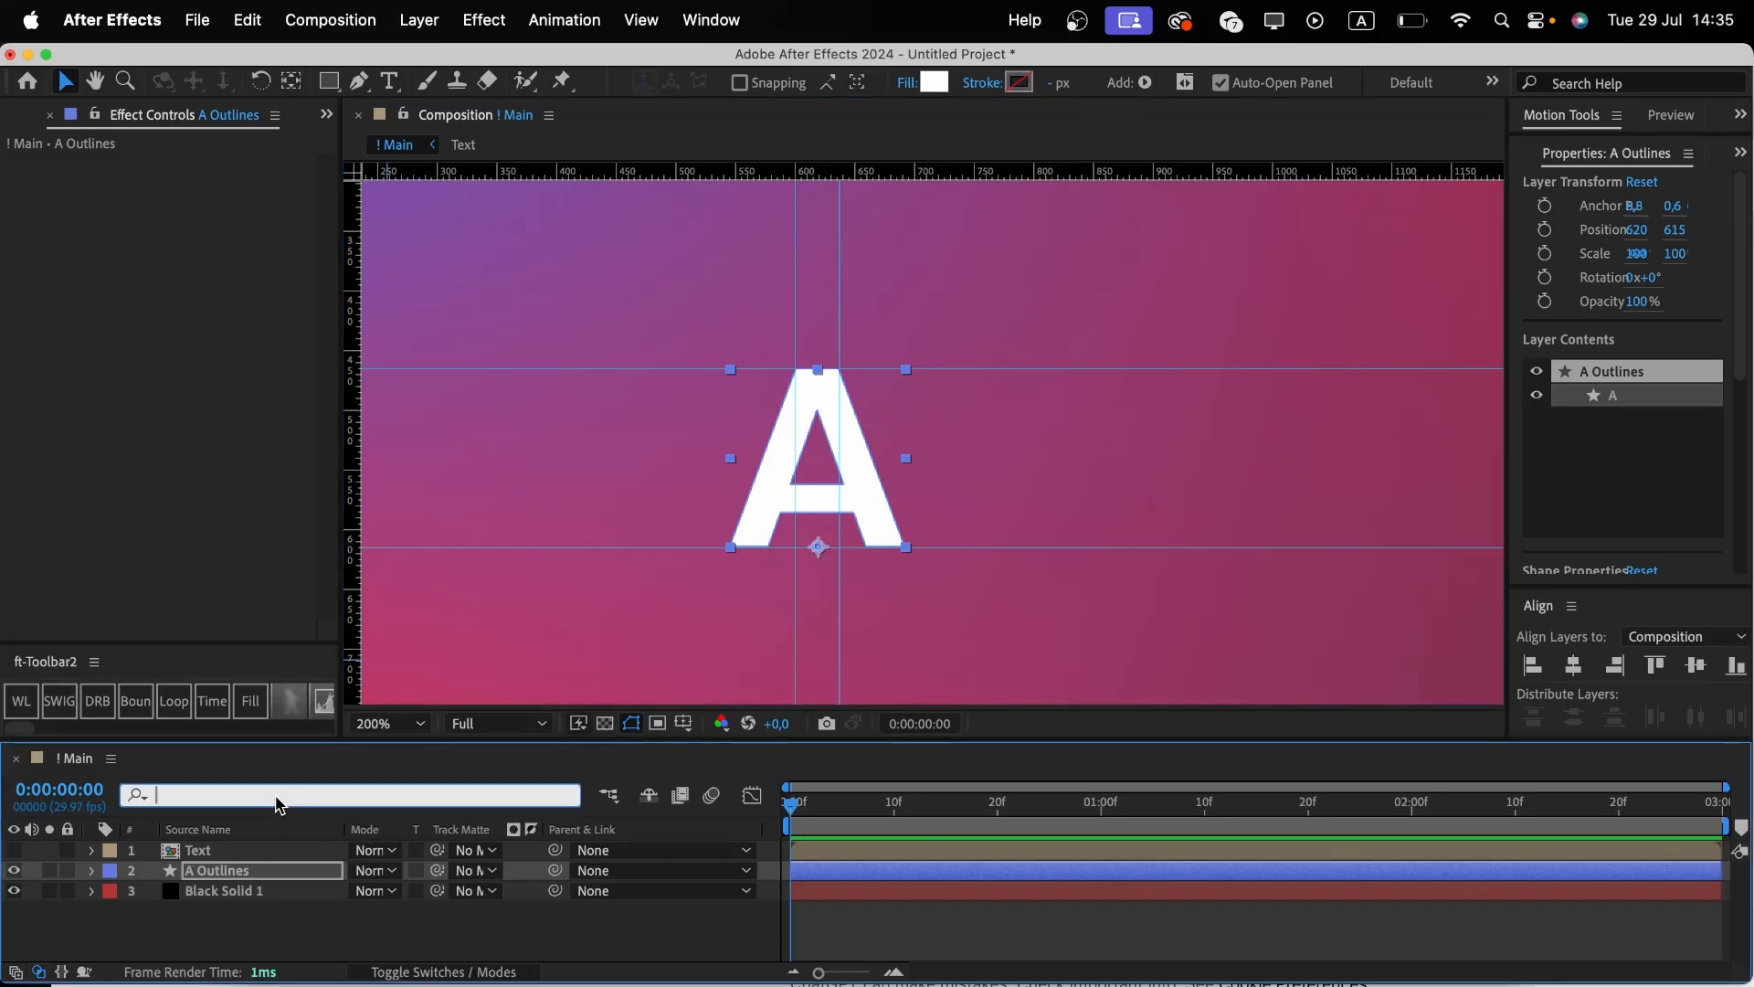
text(Path)
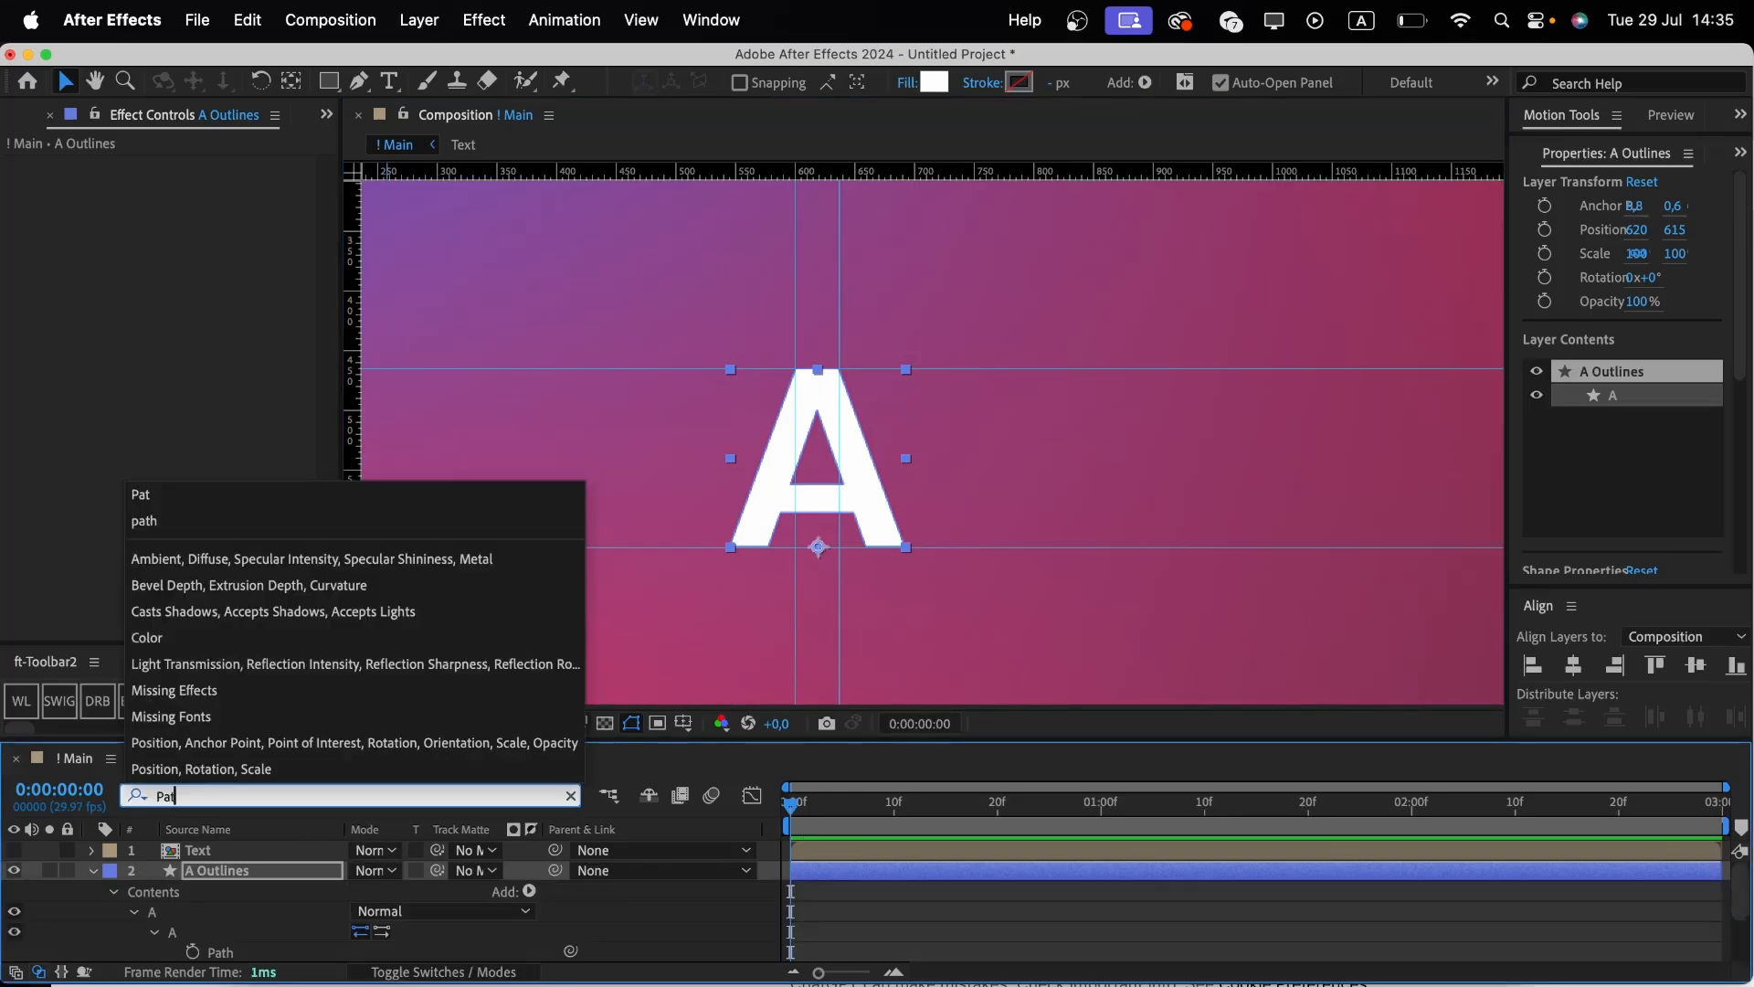
click(300, 956)
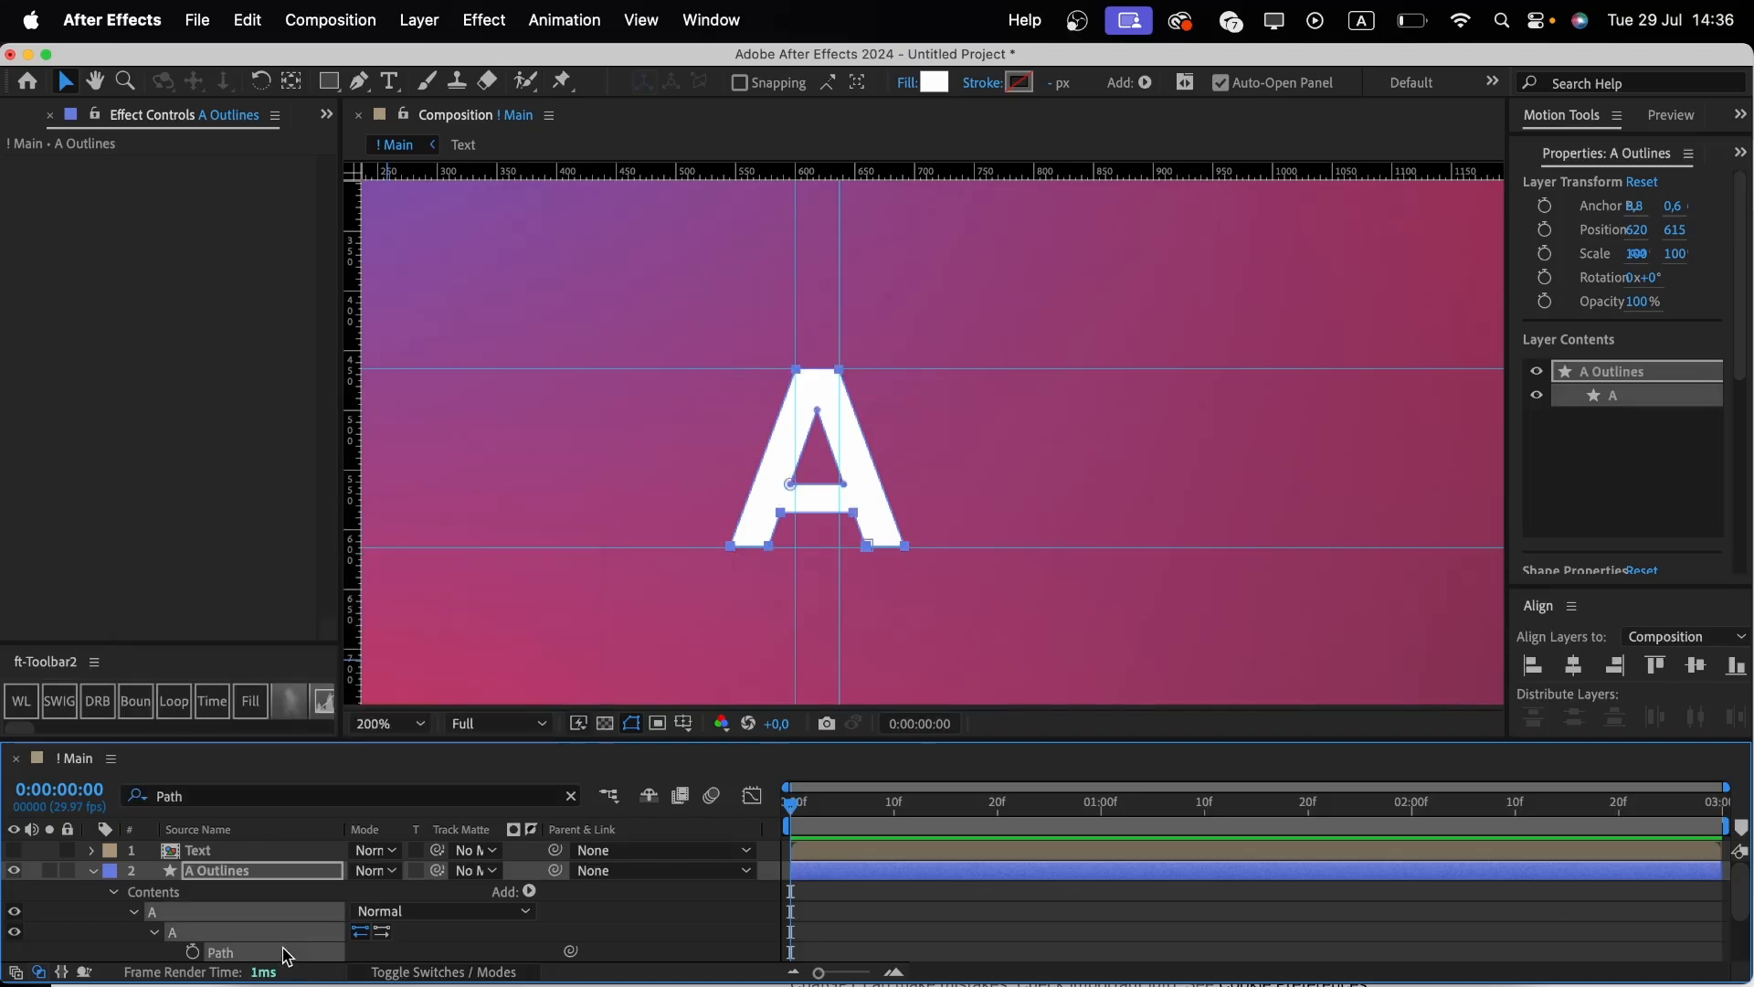
scroll(287, 956, down, 3)
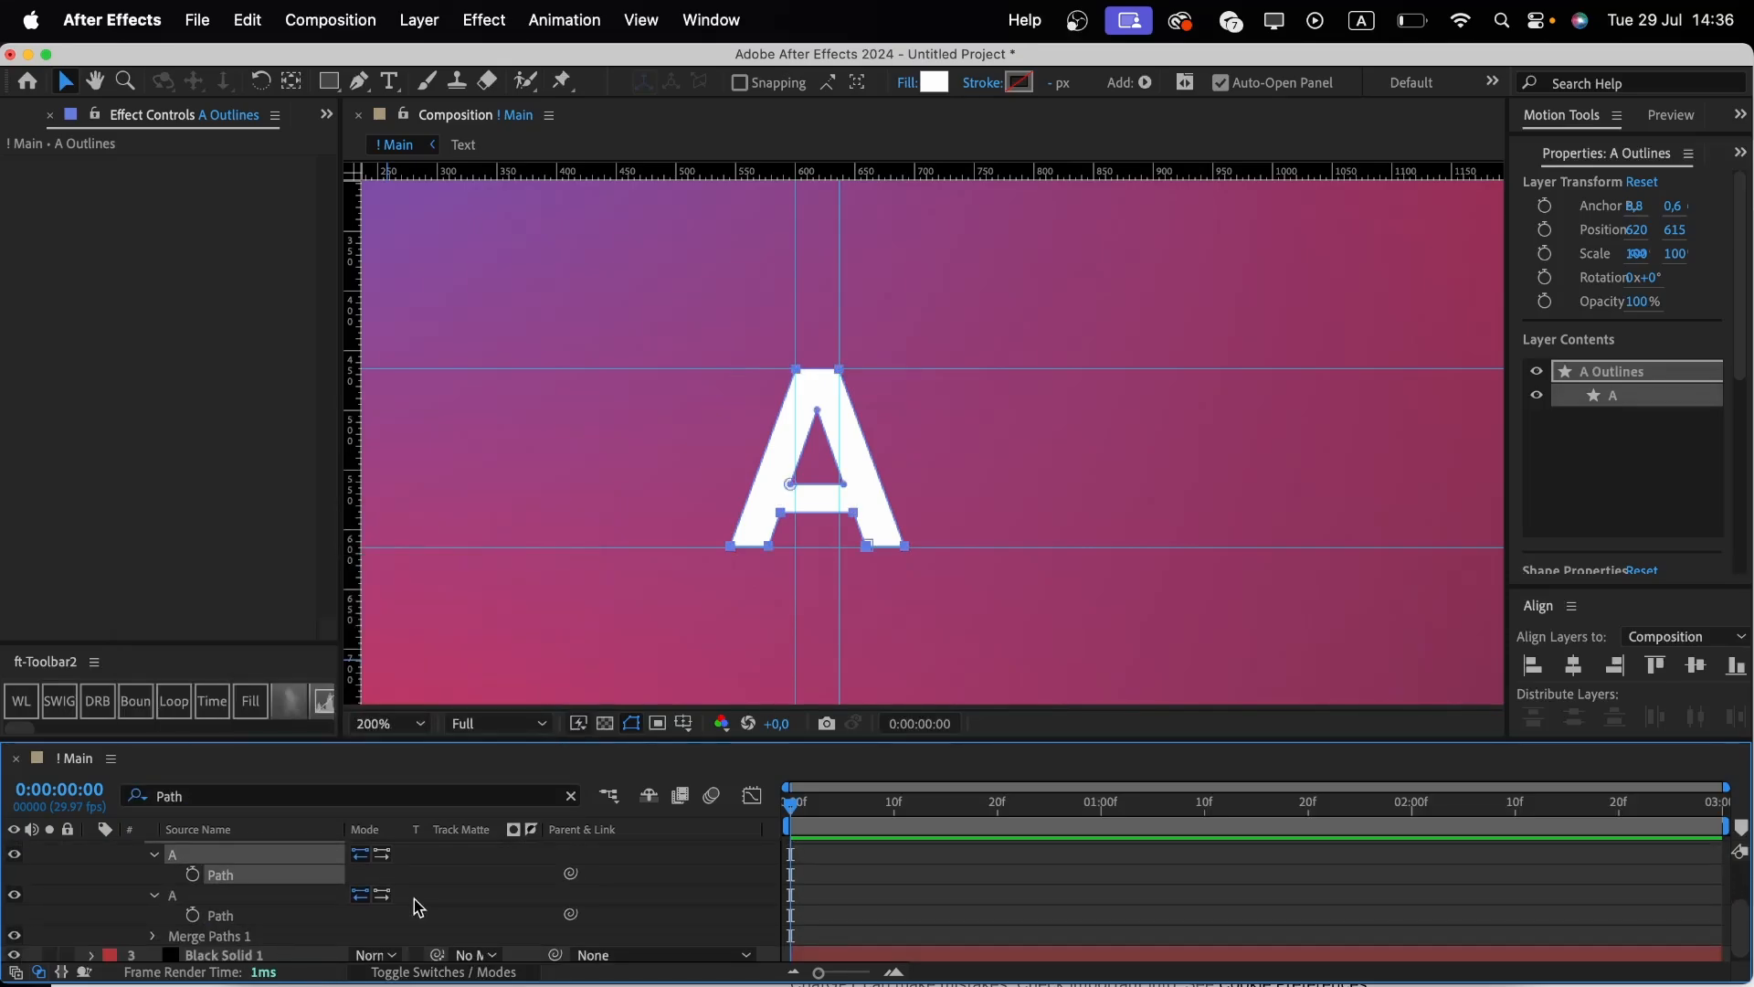
click(1102, 806)
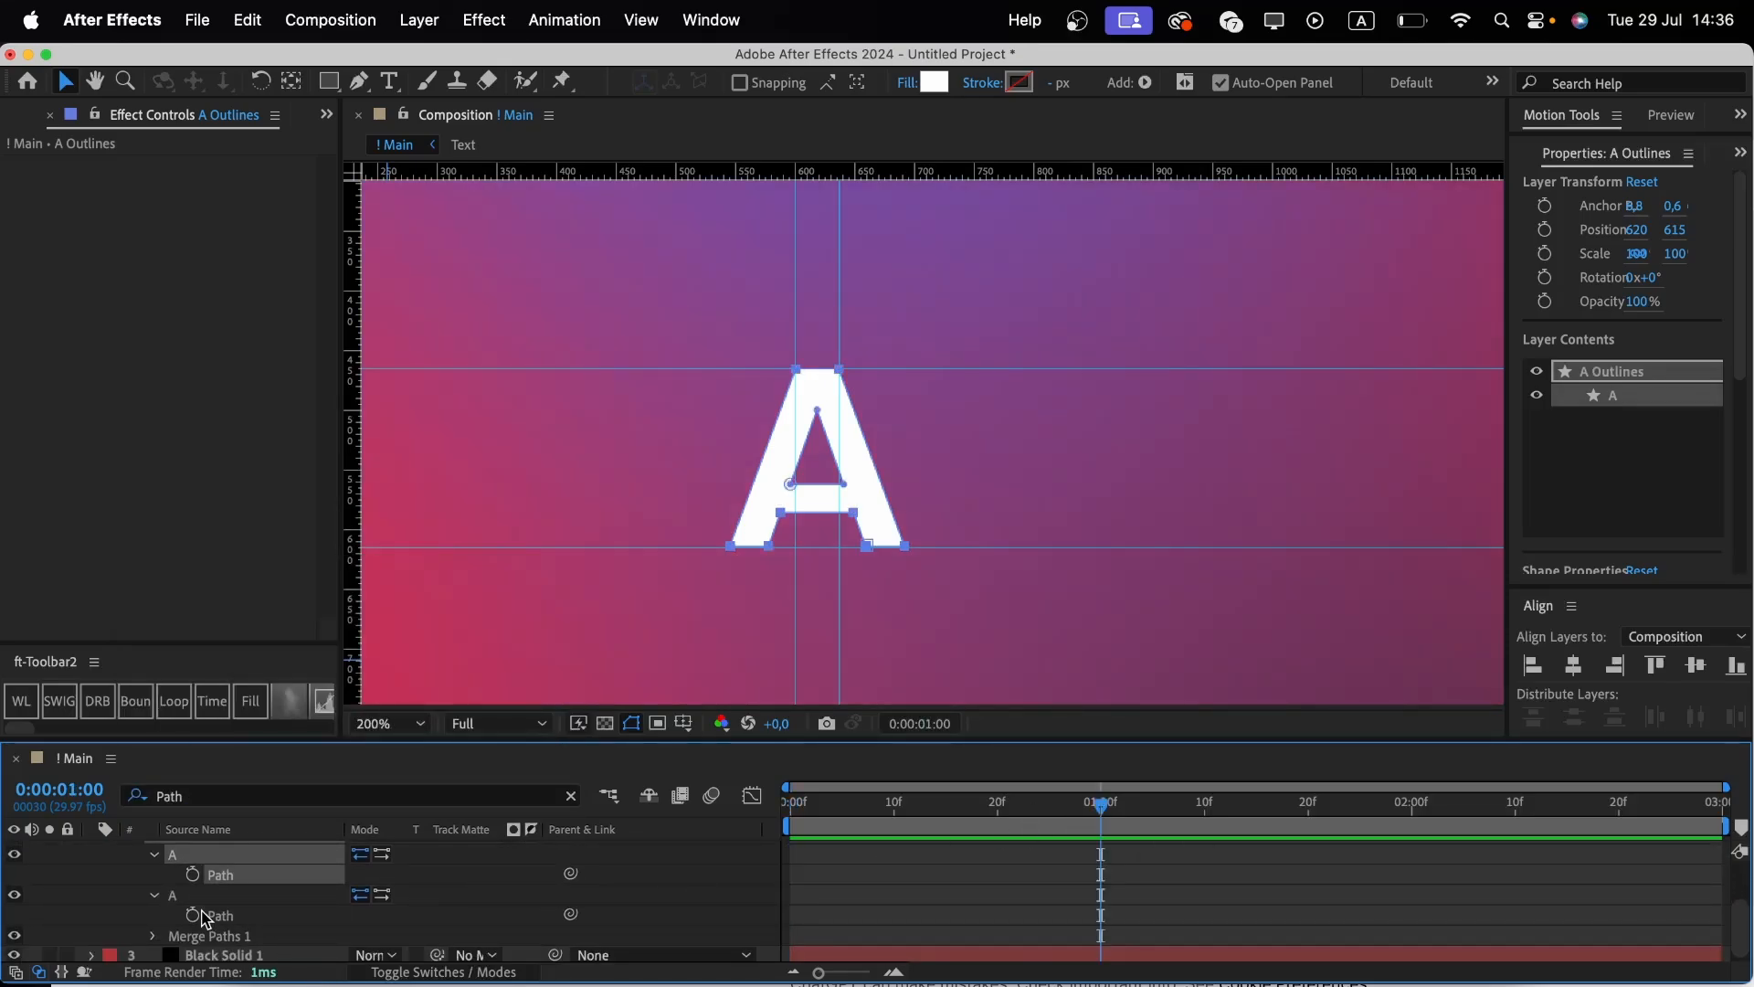
click(193, 874)
click(192, 913)
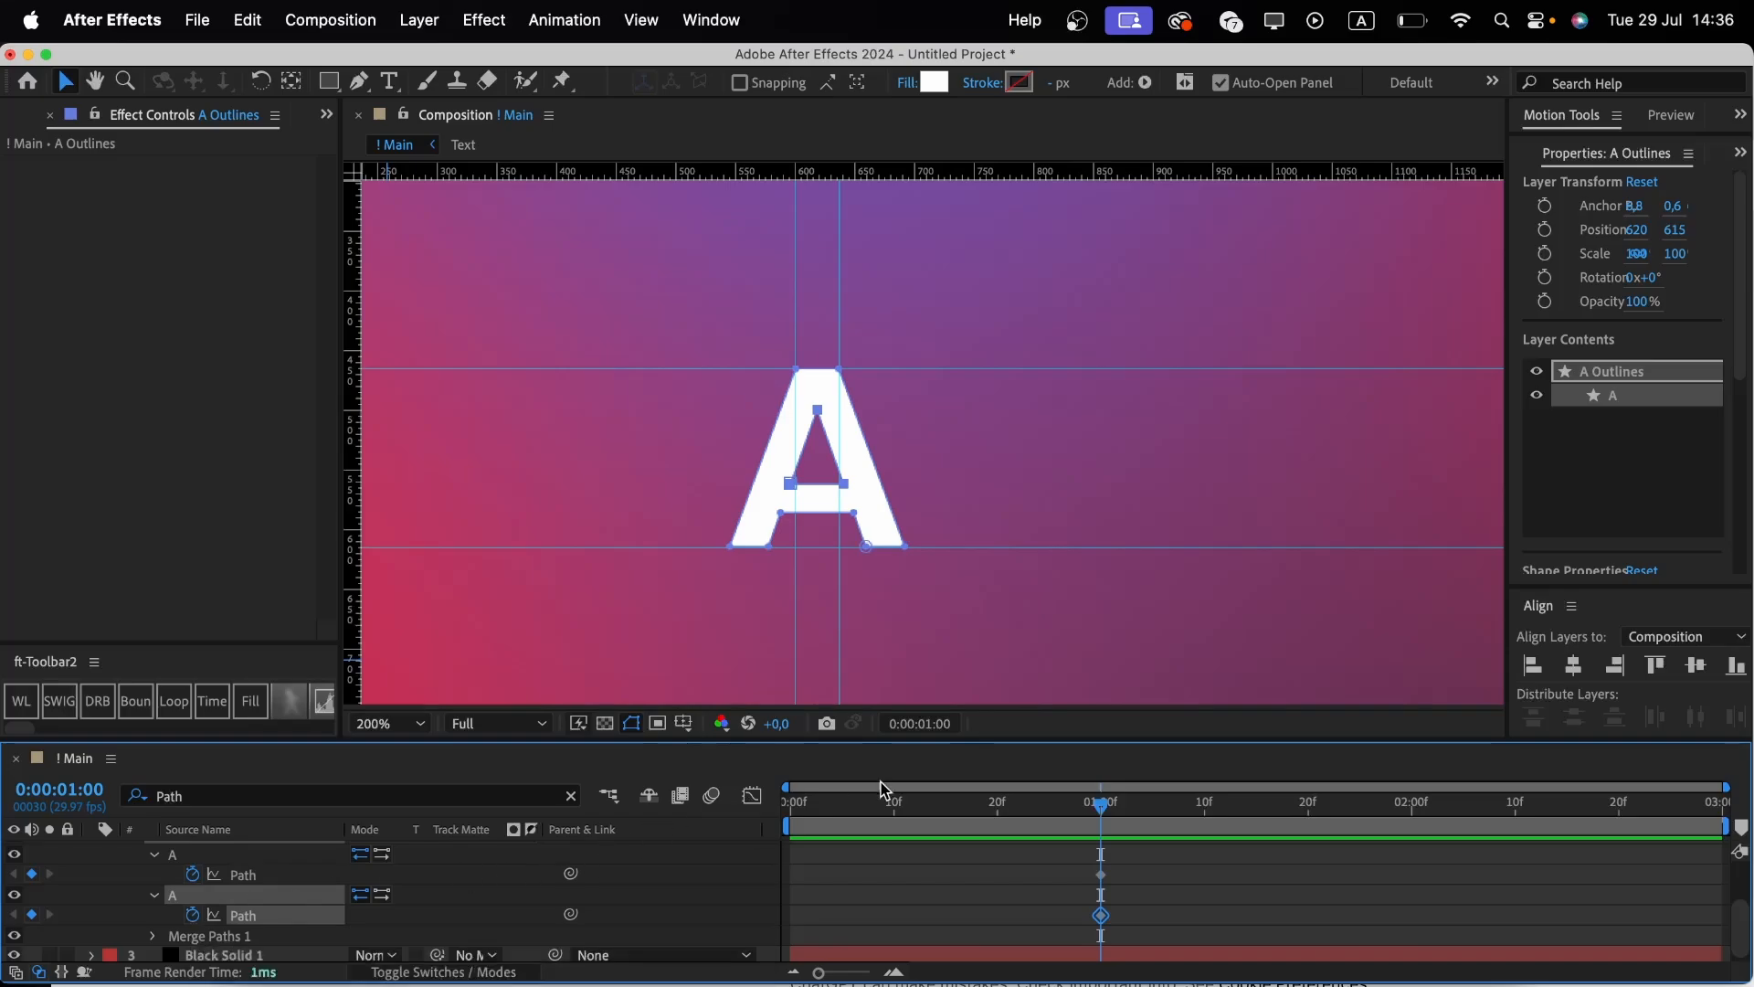
At 15 frames, drag the A's path points together to reshape the letter into a narrow vertical bar.
click(947, 806)
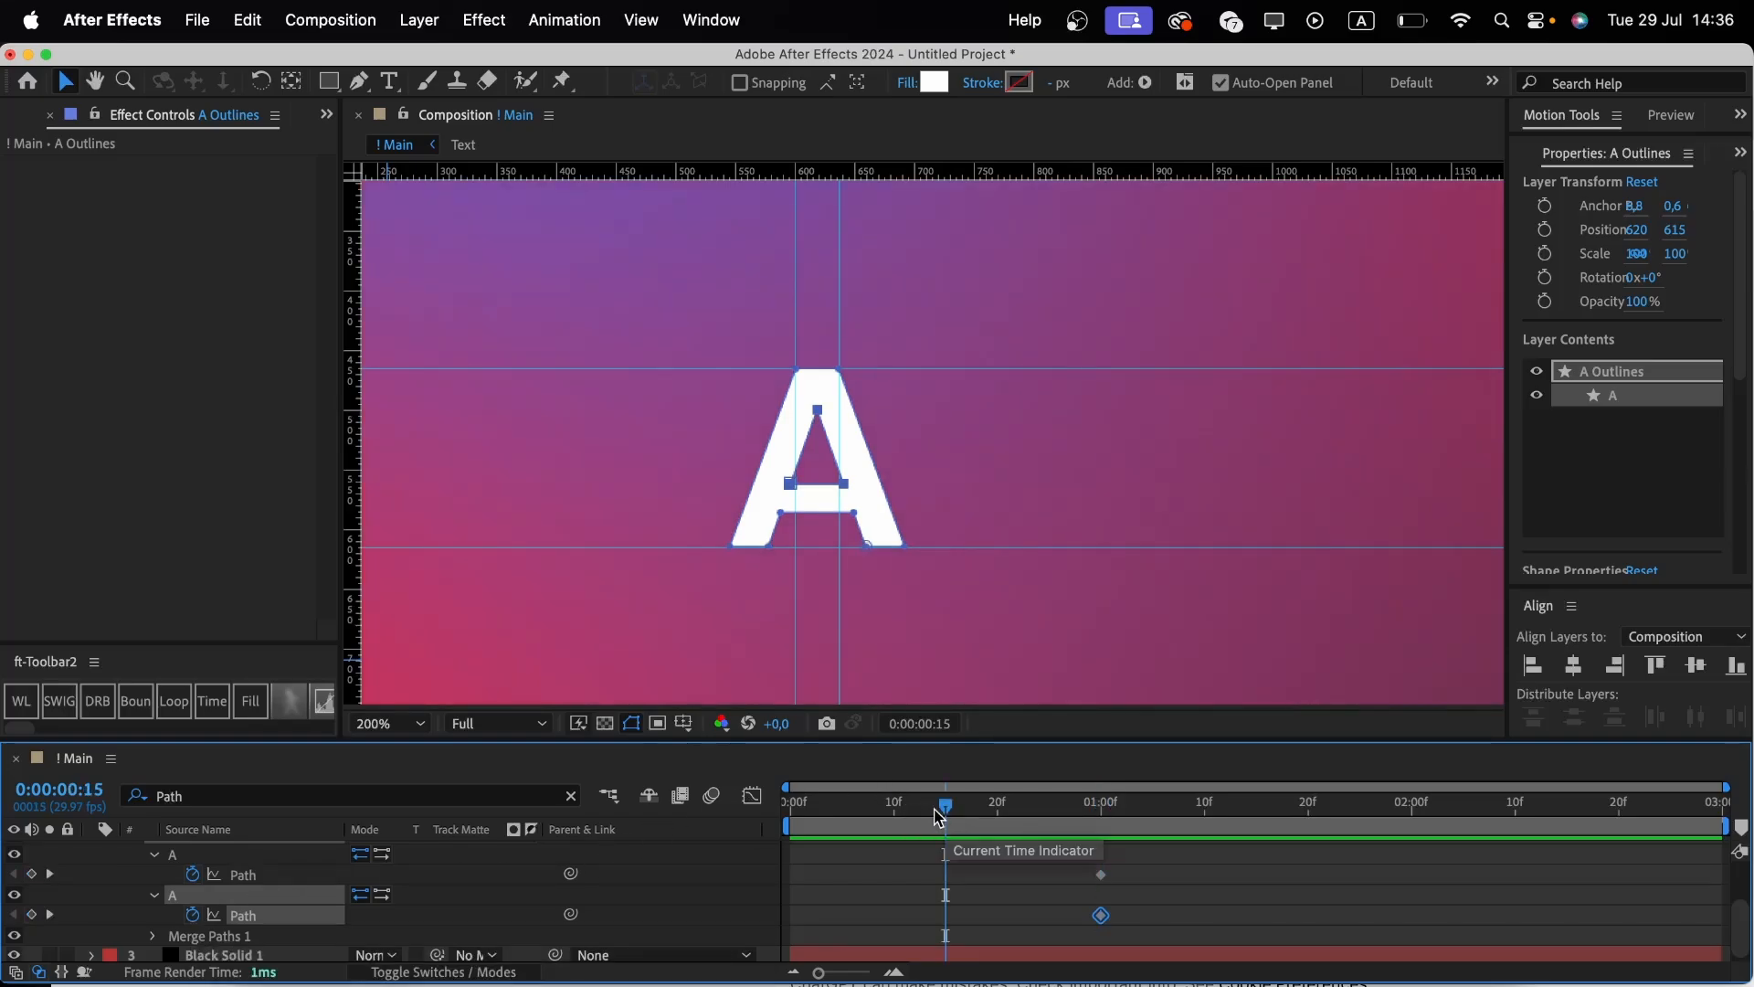
scroll(900, 887, up, 2)
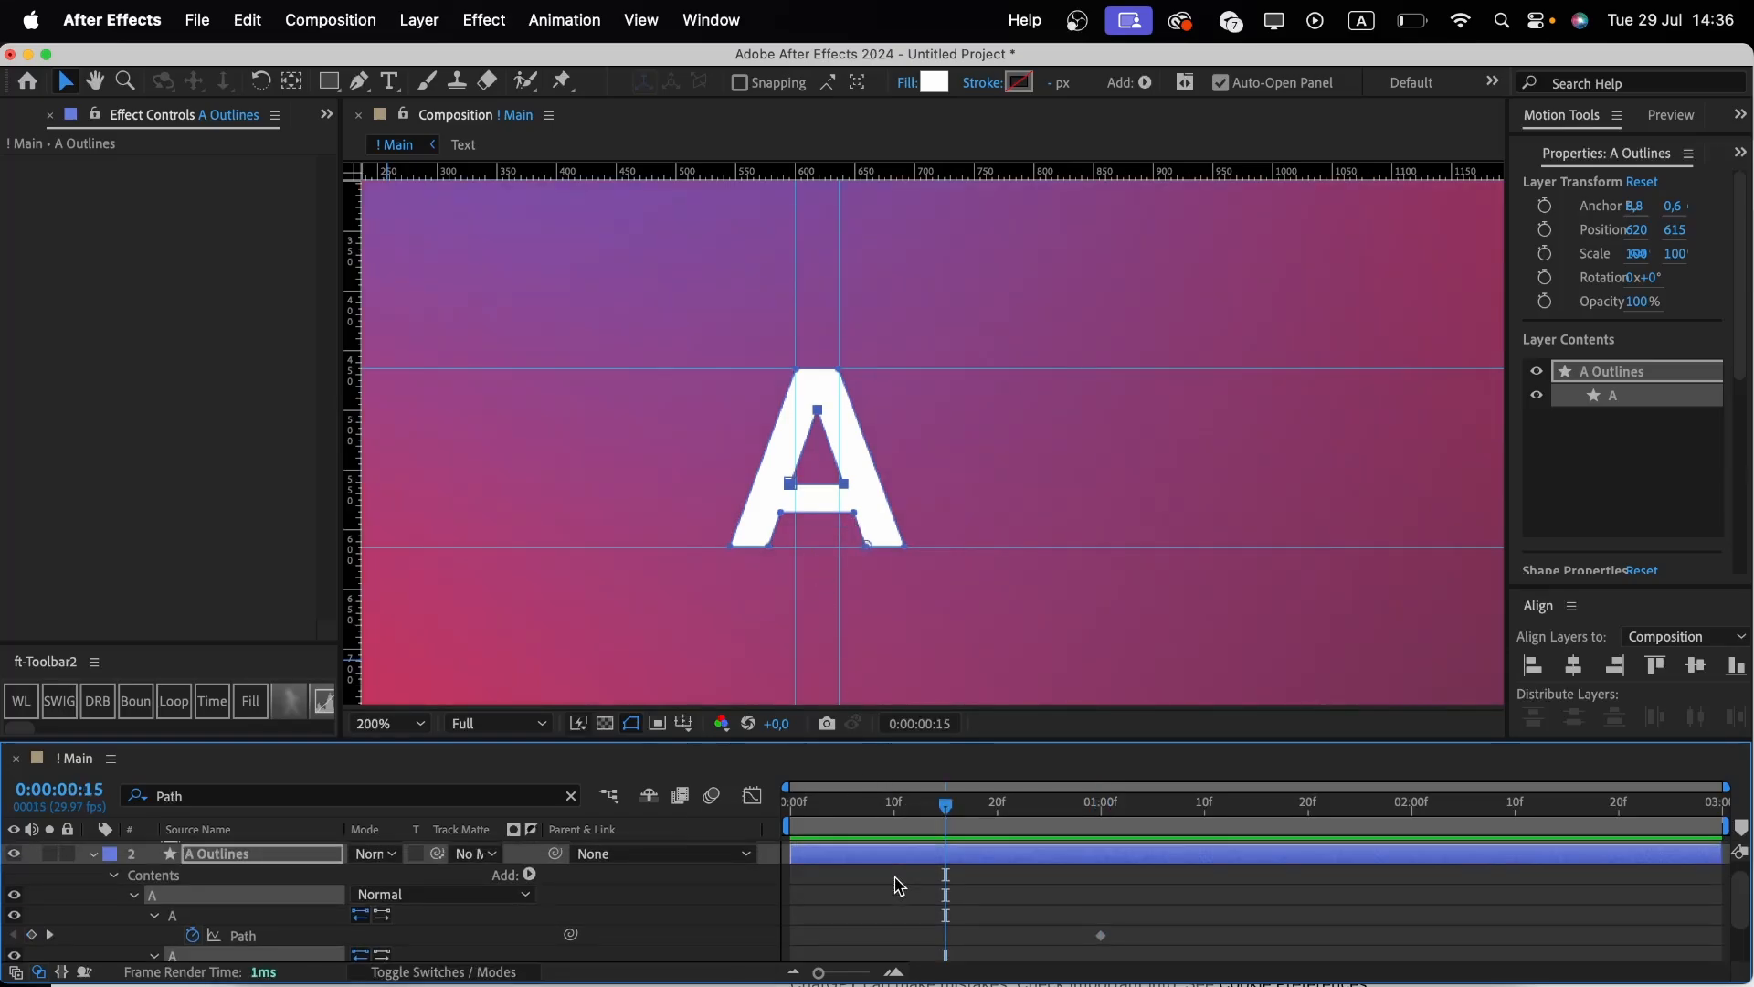
drag(857, 518, 815, 512)
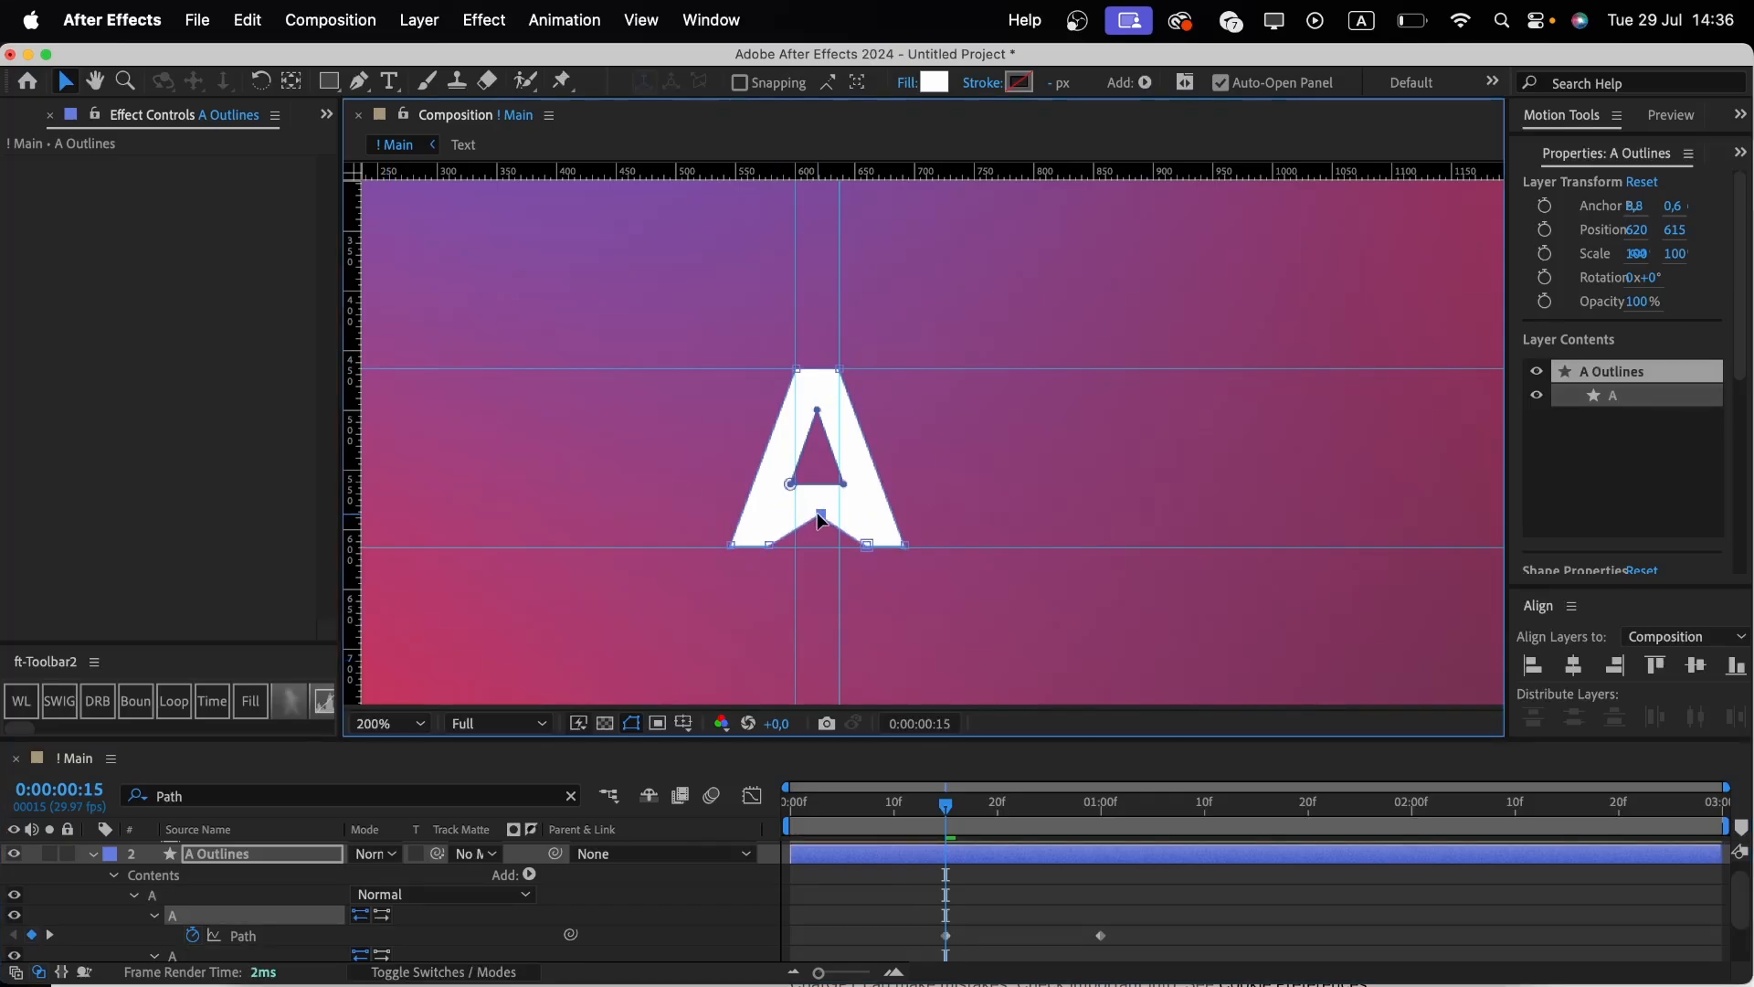
click(841, 483)
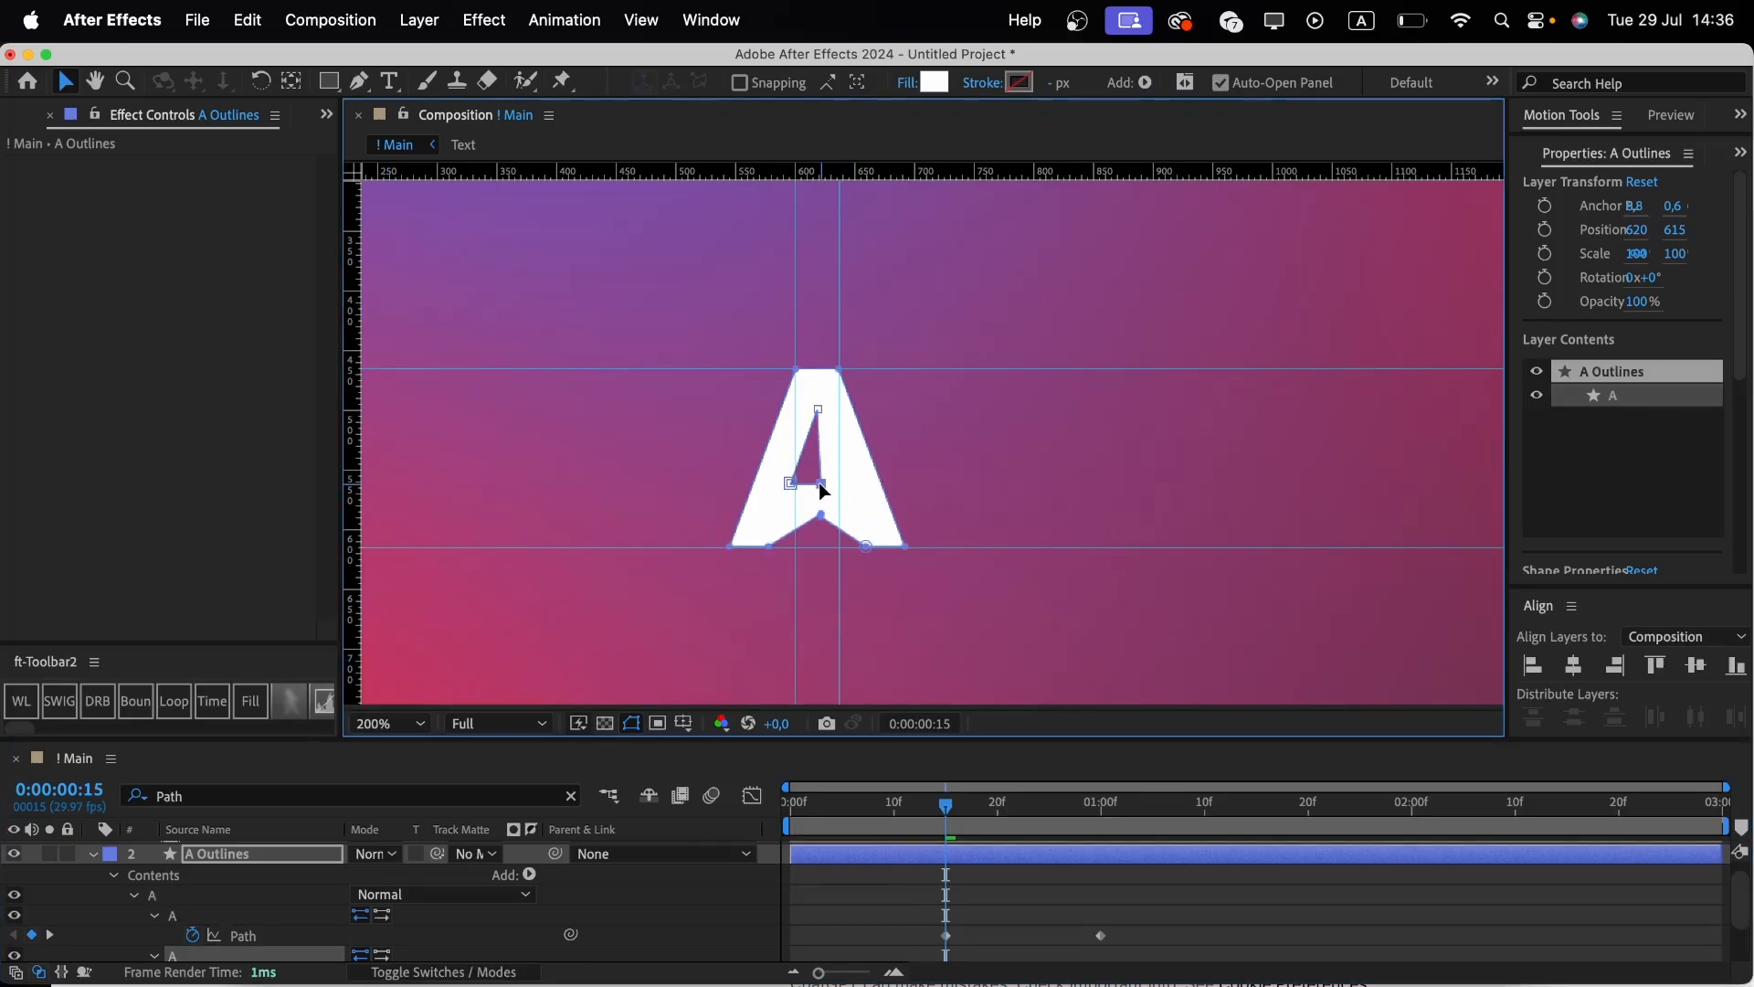
drag(789, 484, 819, 491)
drag(768, 546, 840, 547)
drag(731, 545, 794, 546)
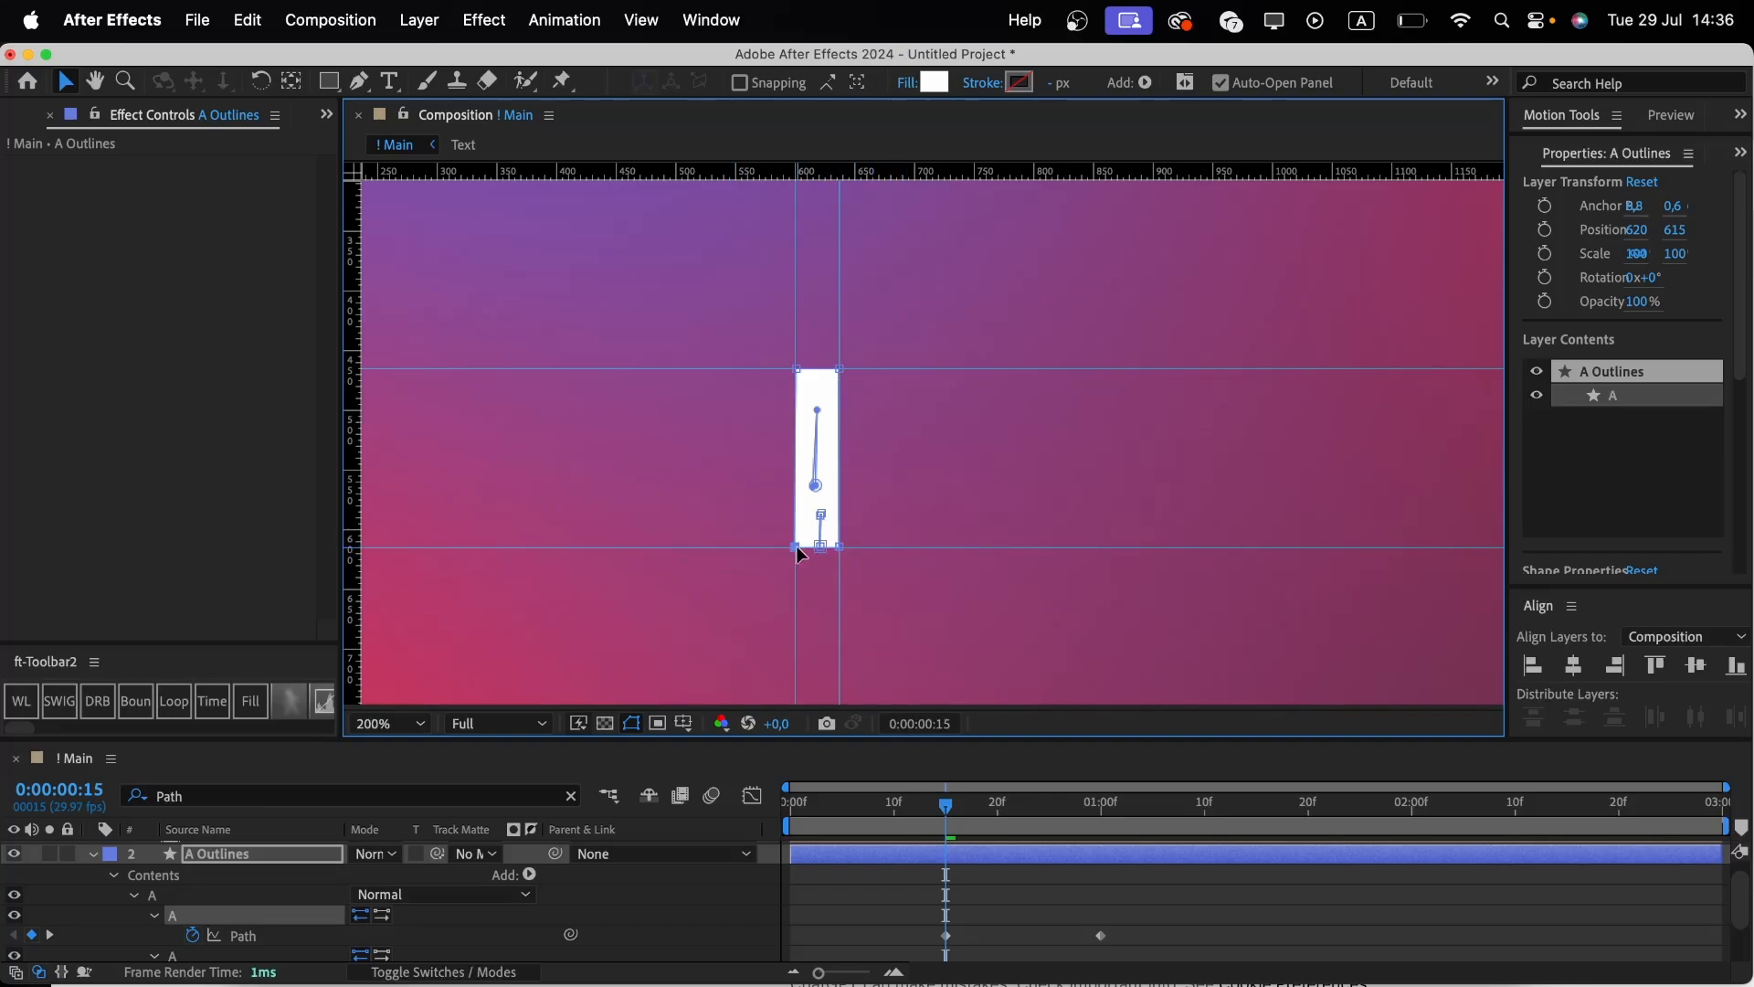
Select all the Path keyframes and apply Easy Ease to them.
scroll(1136, 889, down, 3)
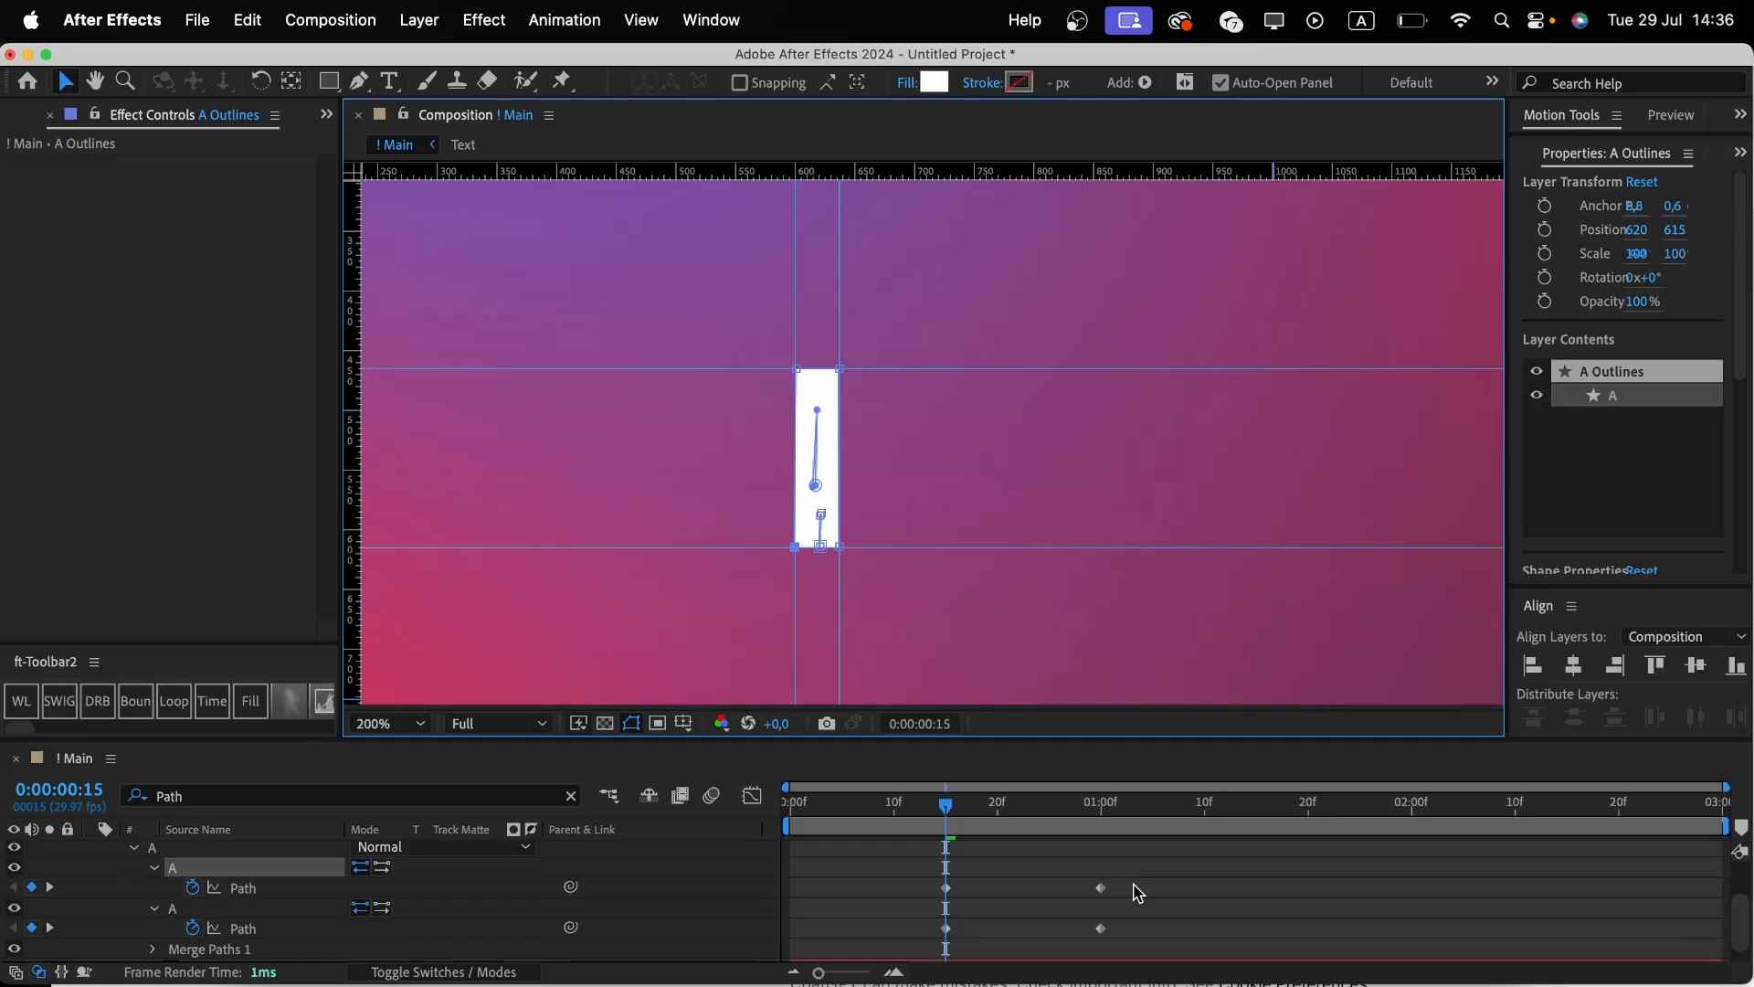
scroll(1138, 892, down, 1)
drag(1137, 873, 838, 962)
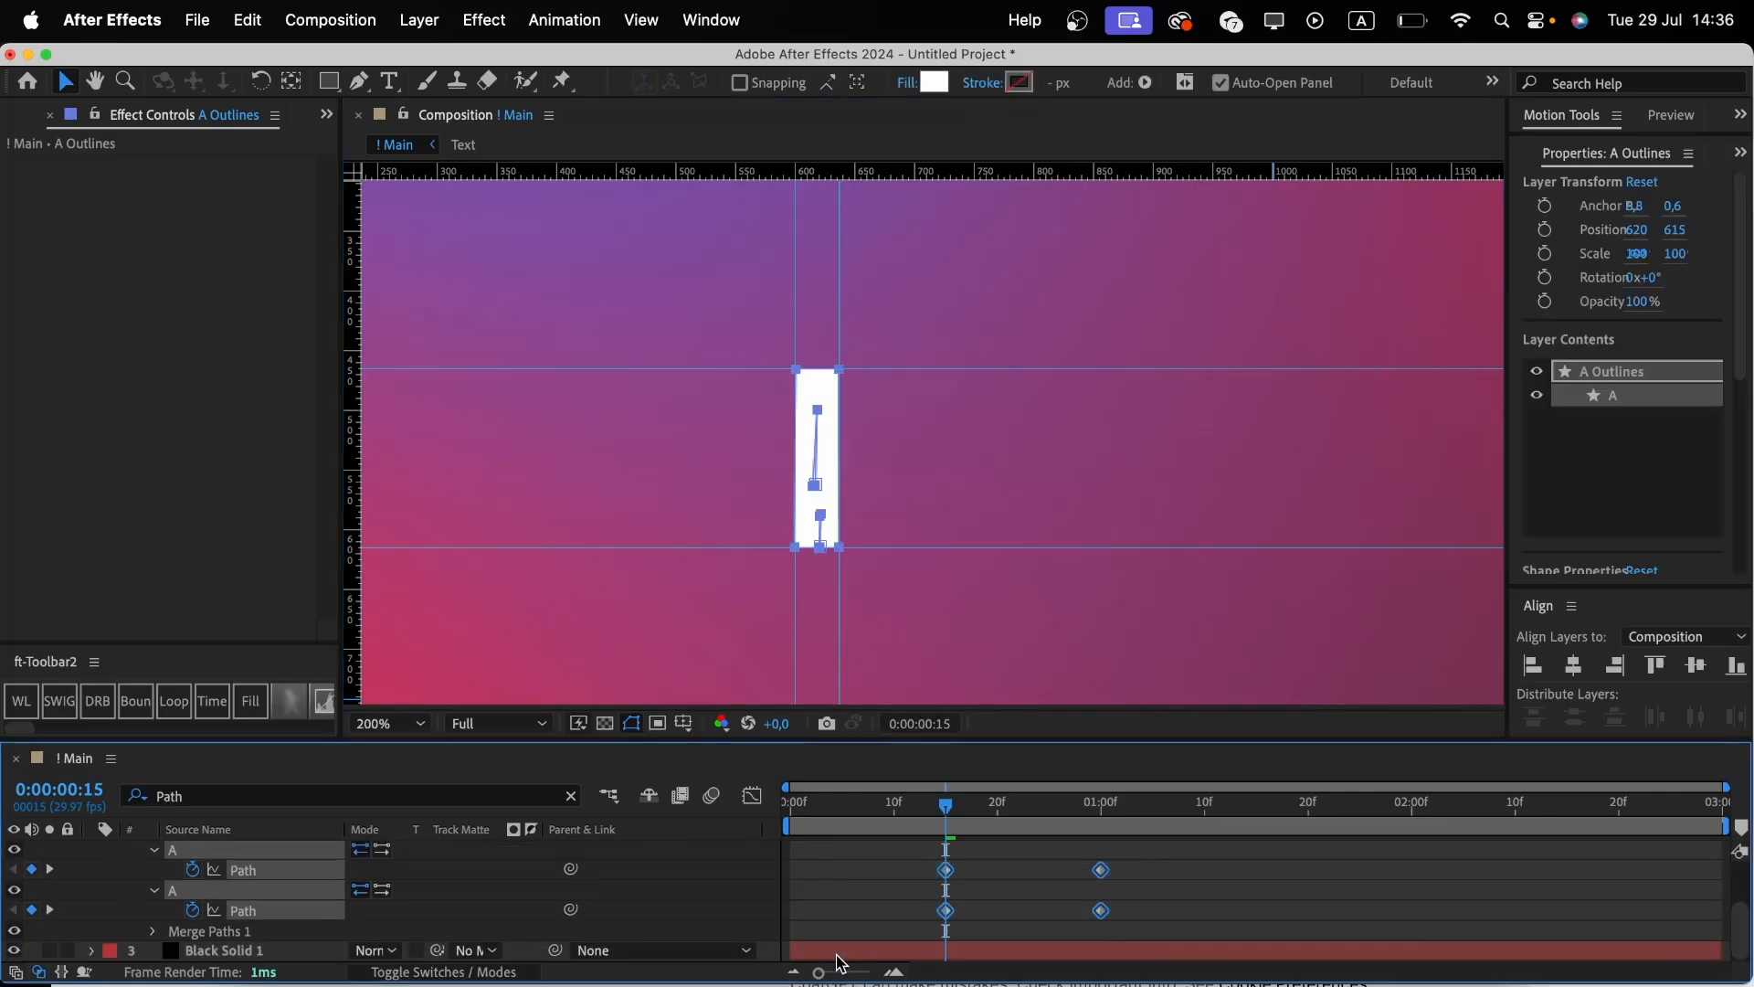
key(F9)
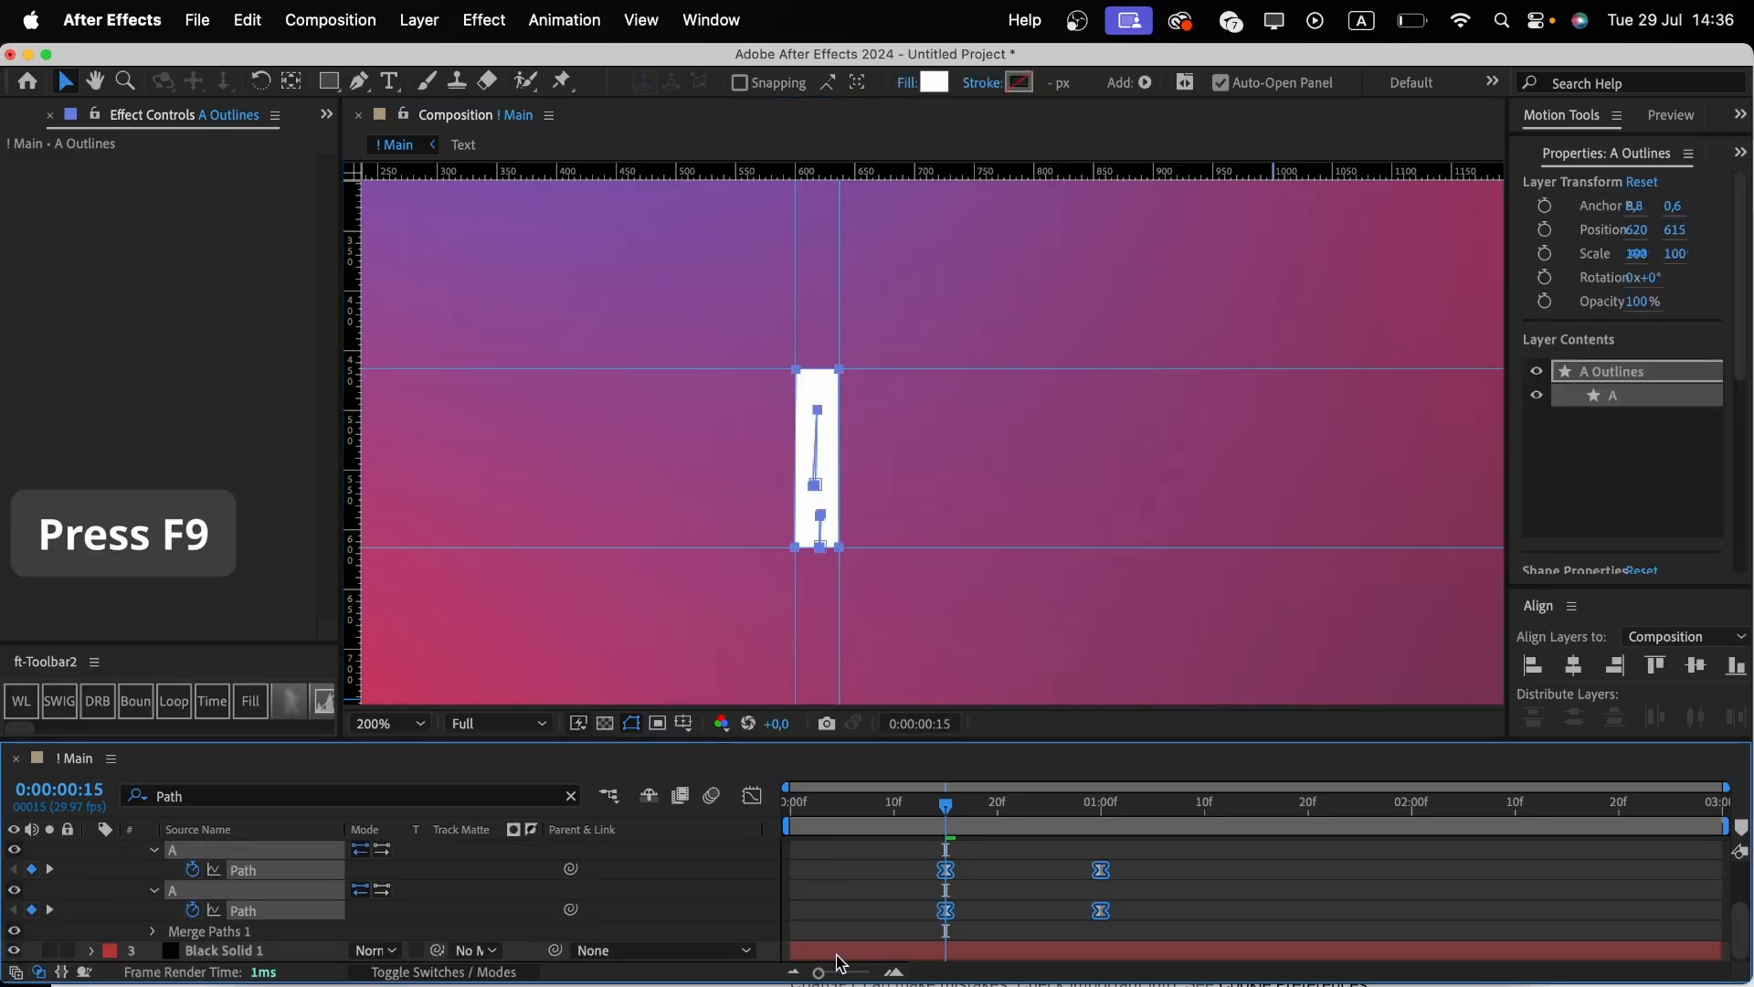
Steepen the Path keyframes' speed curve in the Graph Editor, preview the animation, and return to the layer bars.
click(752, 795)
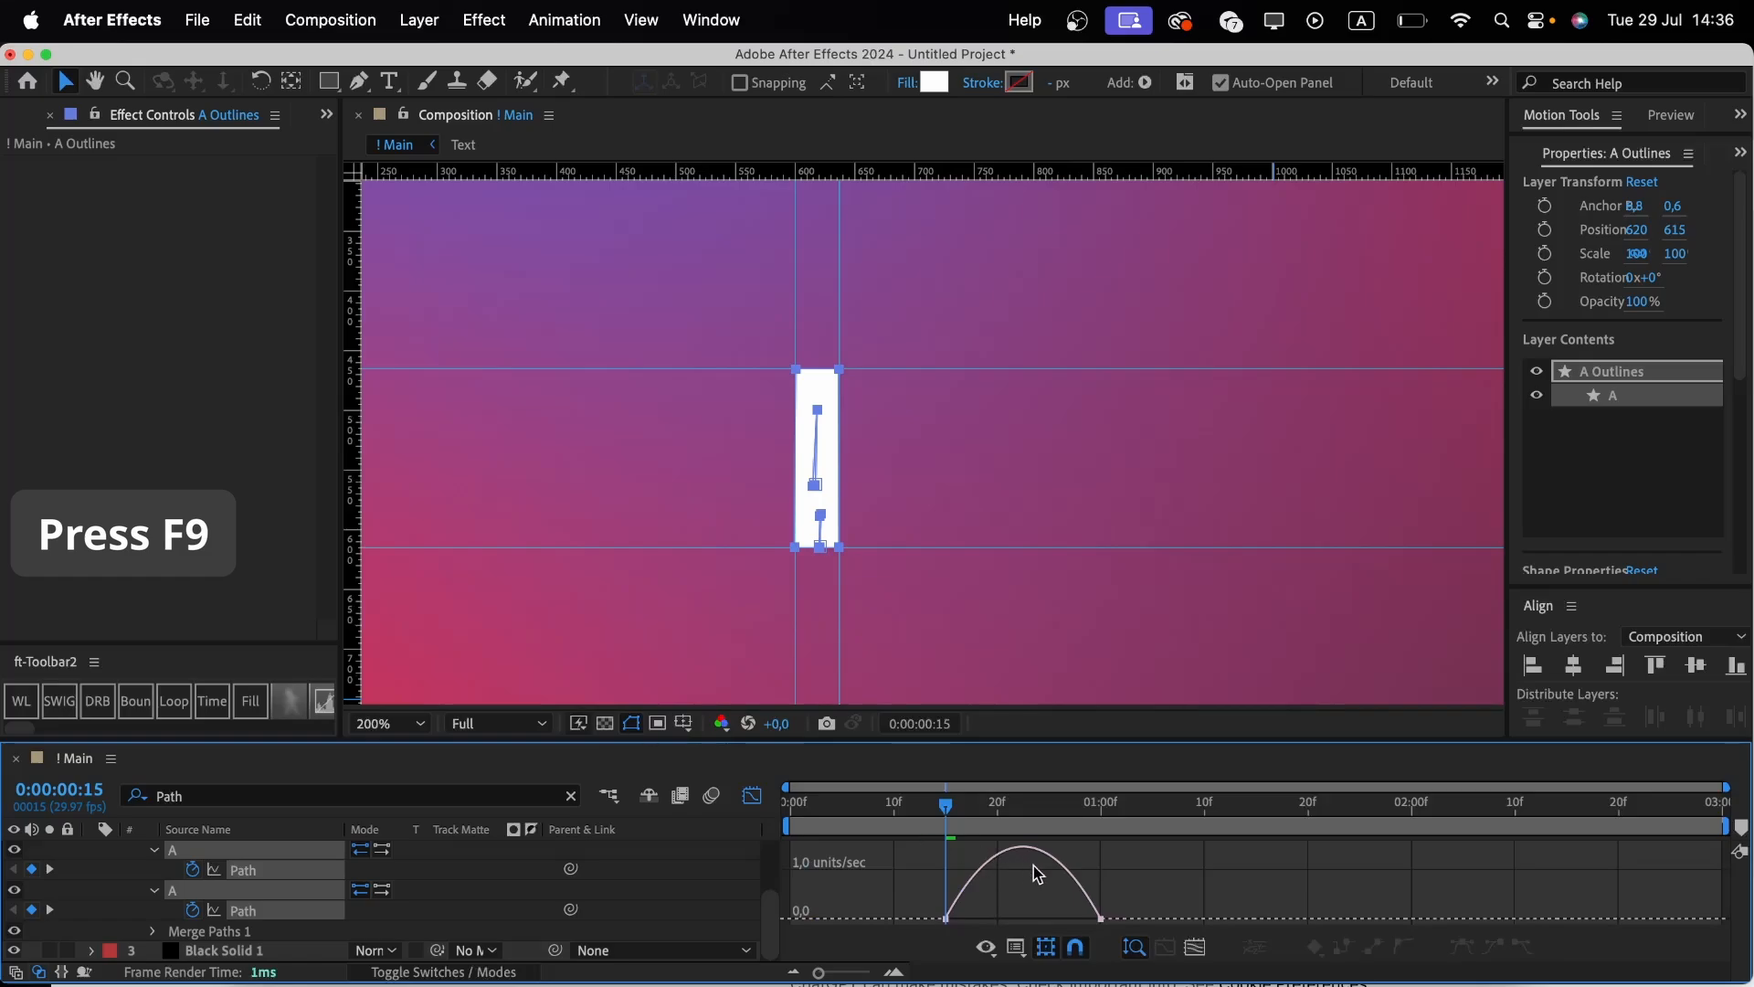
click(1015, 944)
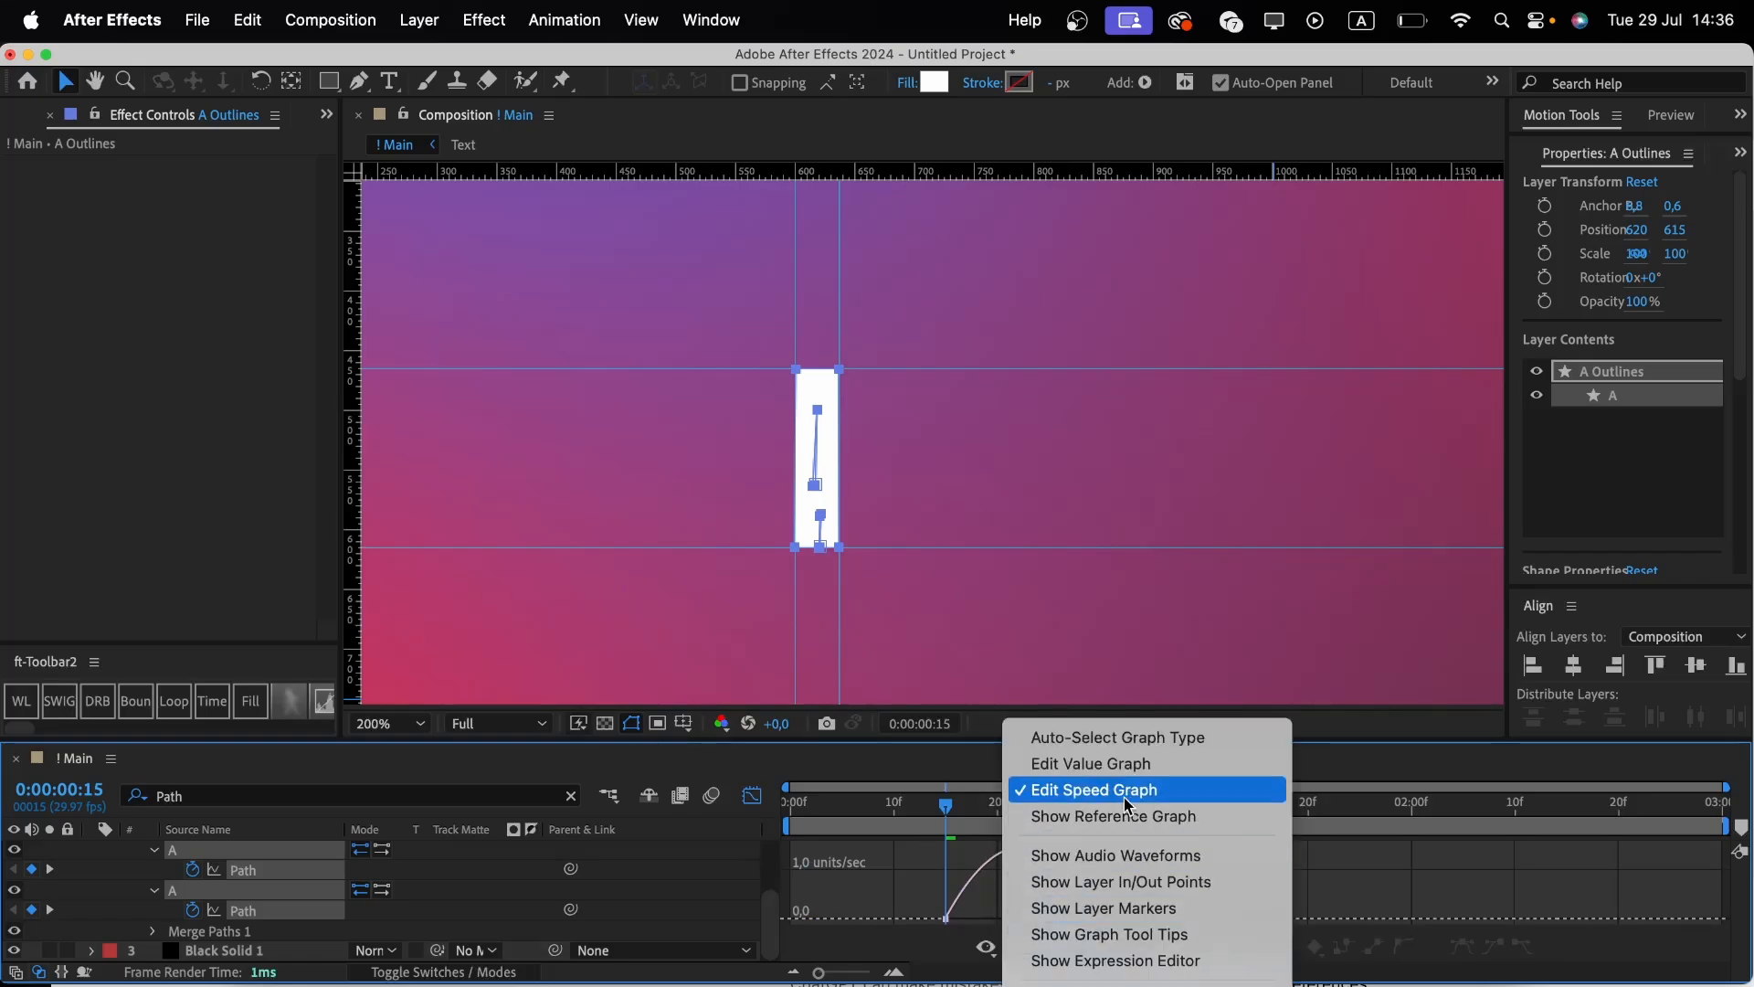
click(937, 948)
drag(1126, 897, 996, 912)
key(space)
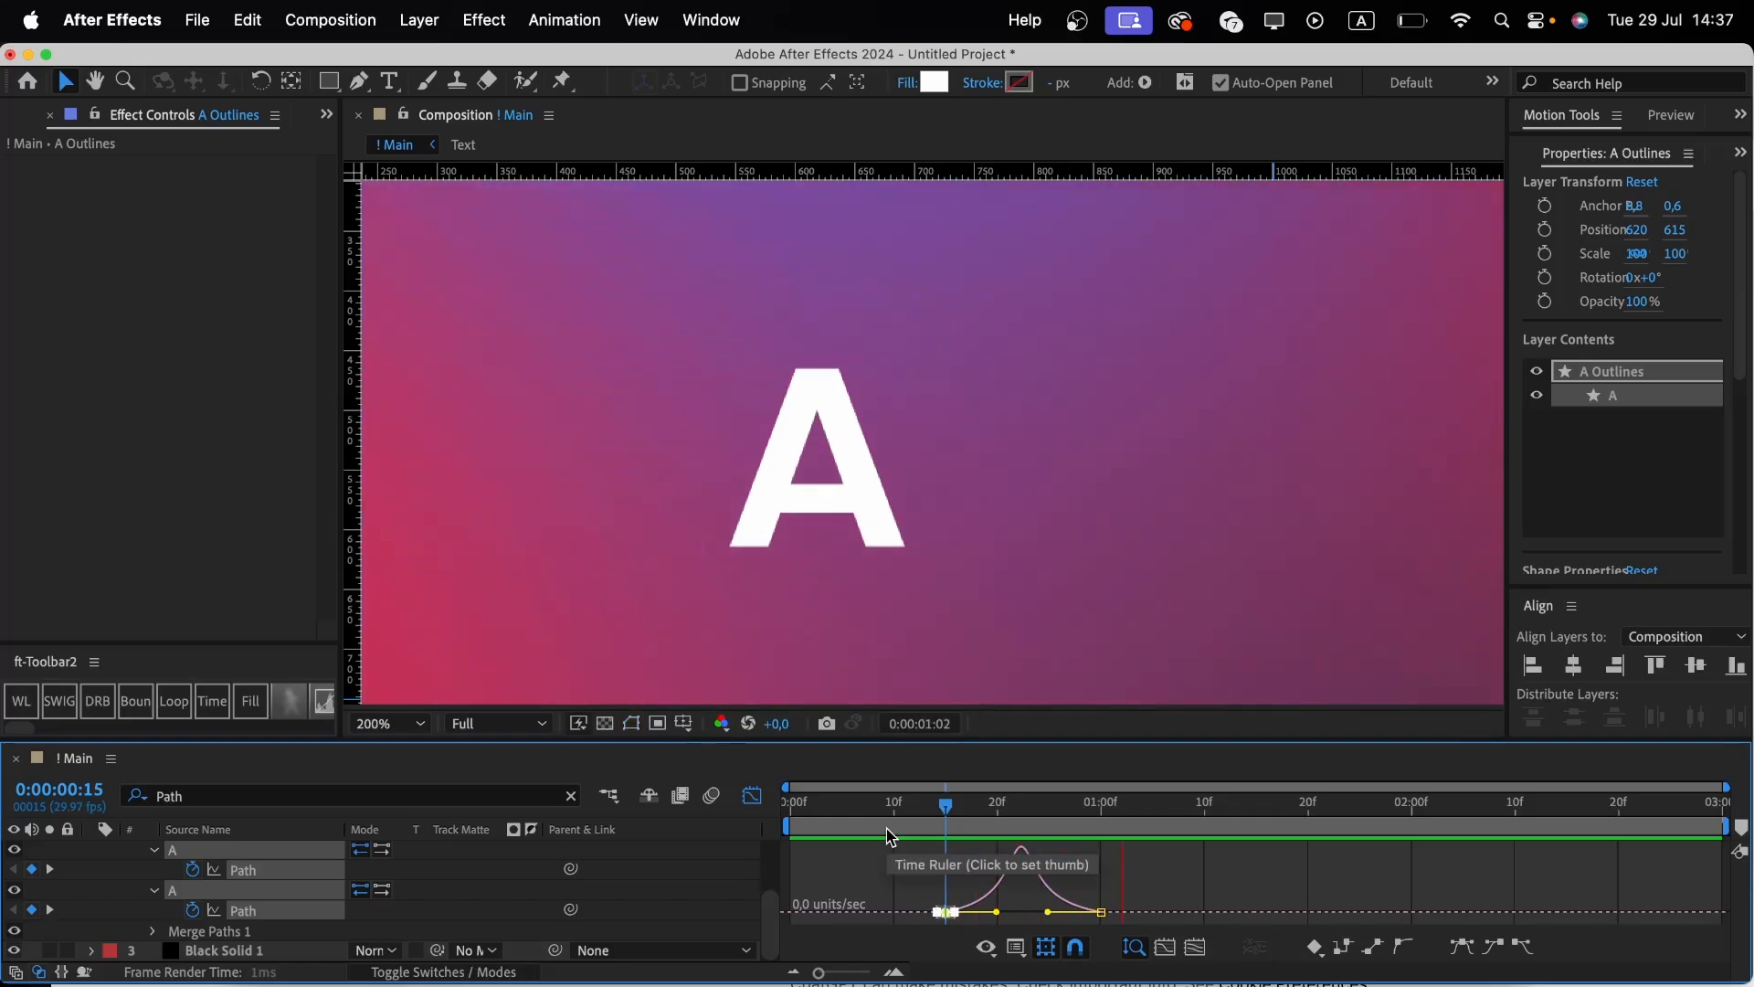
click(758, 800)
click(885, 905)
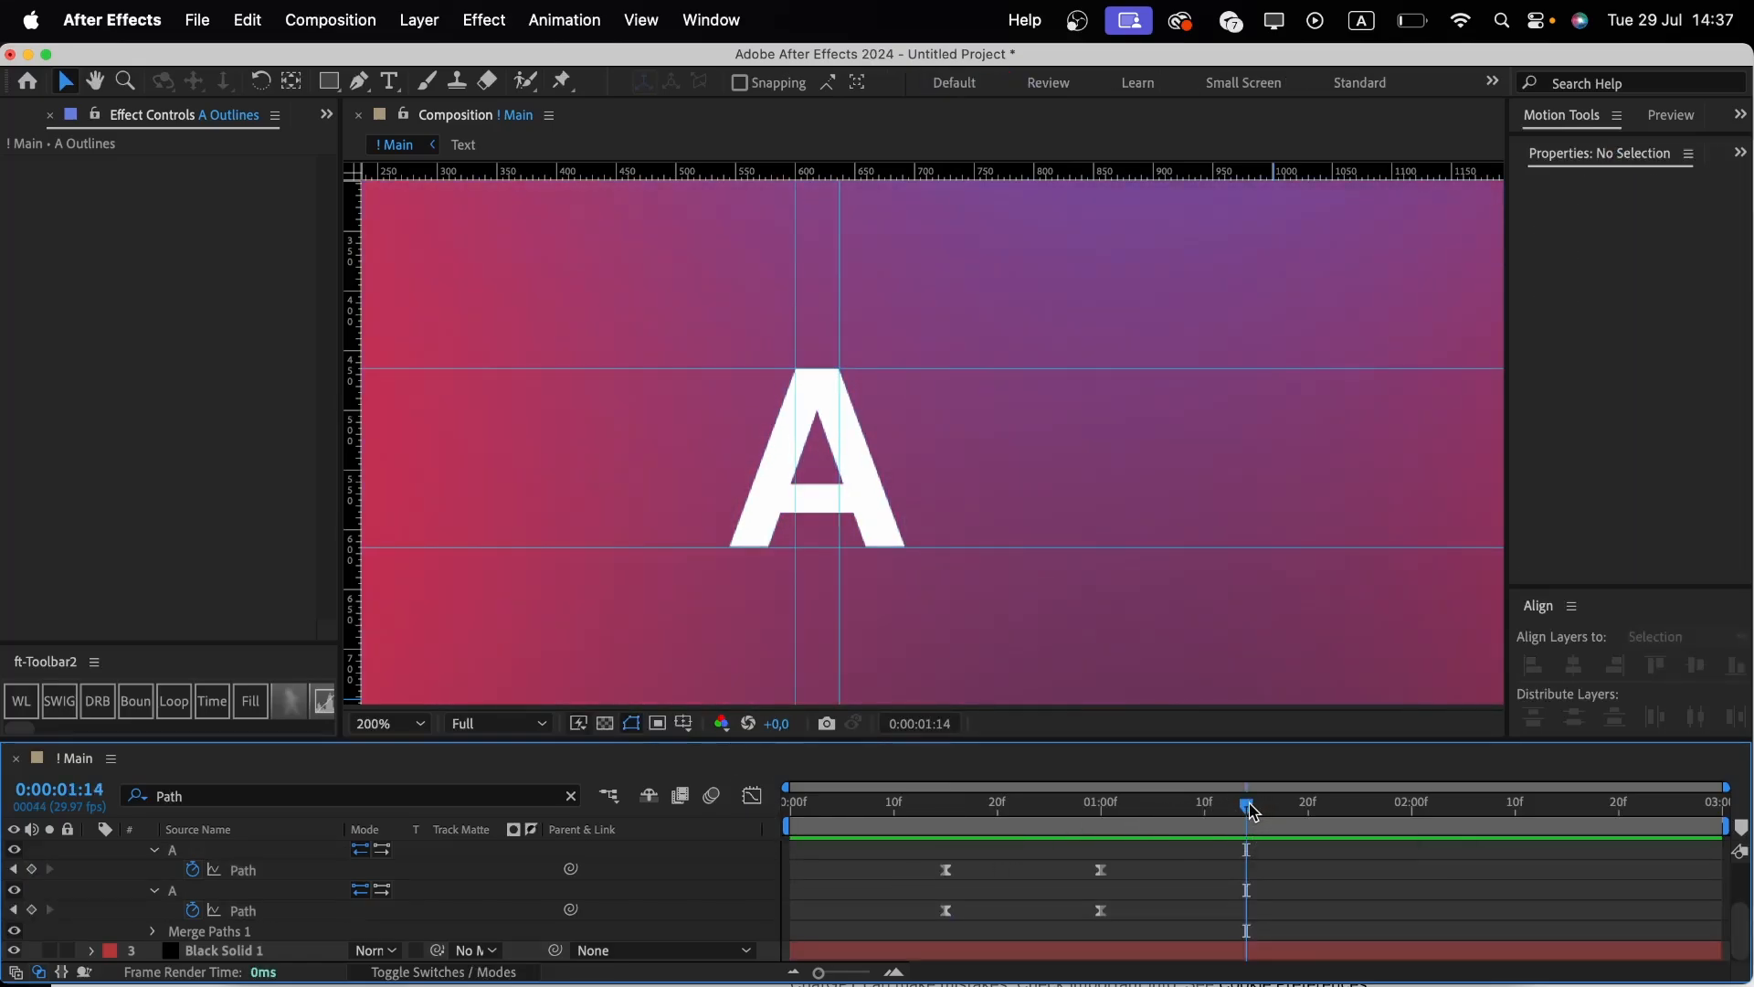
Add a Position keyframe to the A Outlines layer at 1 second 15 frames.
drag(1258, 813, 1262, 814)
scroll(1153, 888, up, 1)
click(1140, 855)
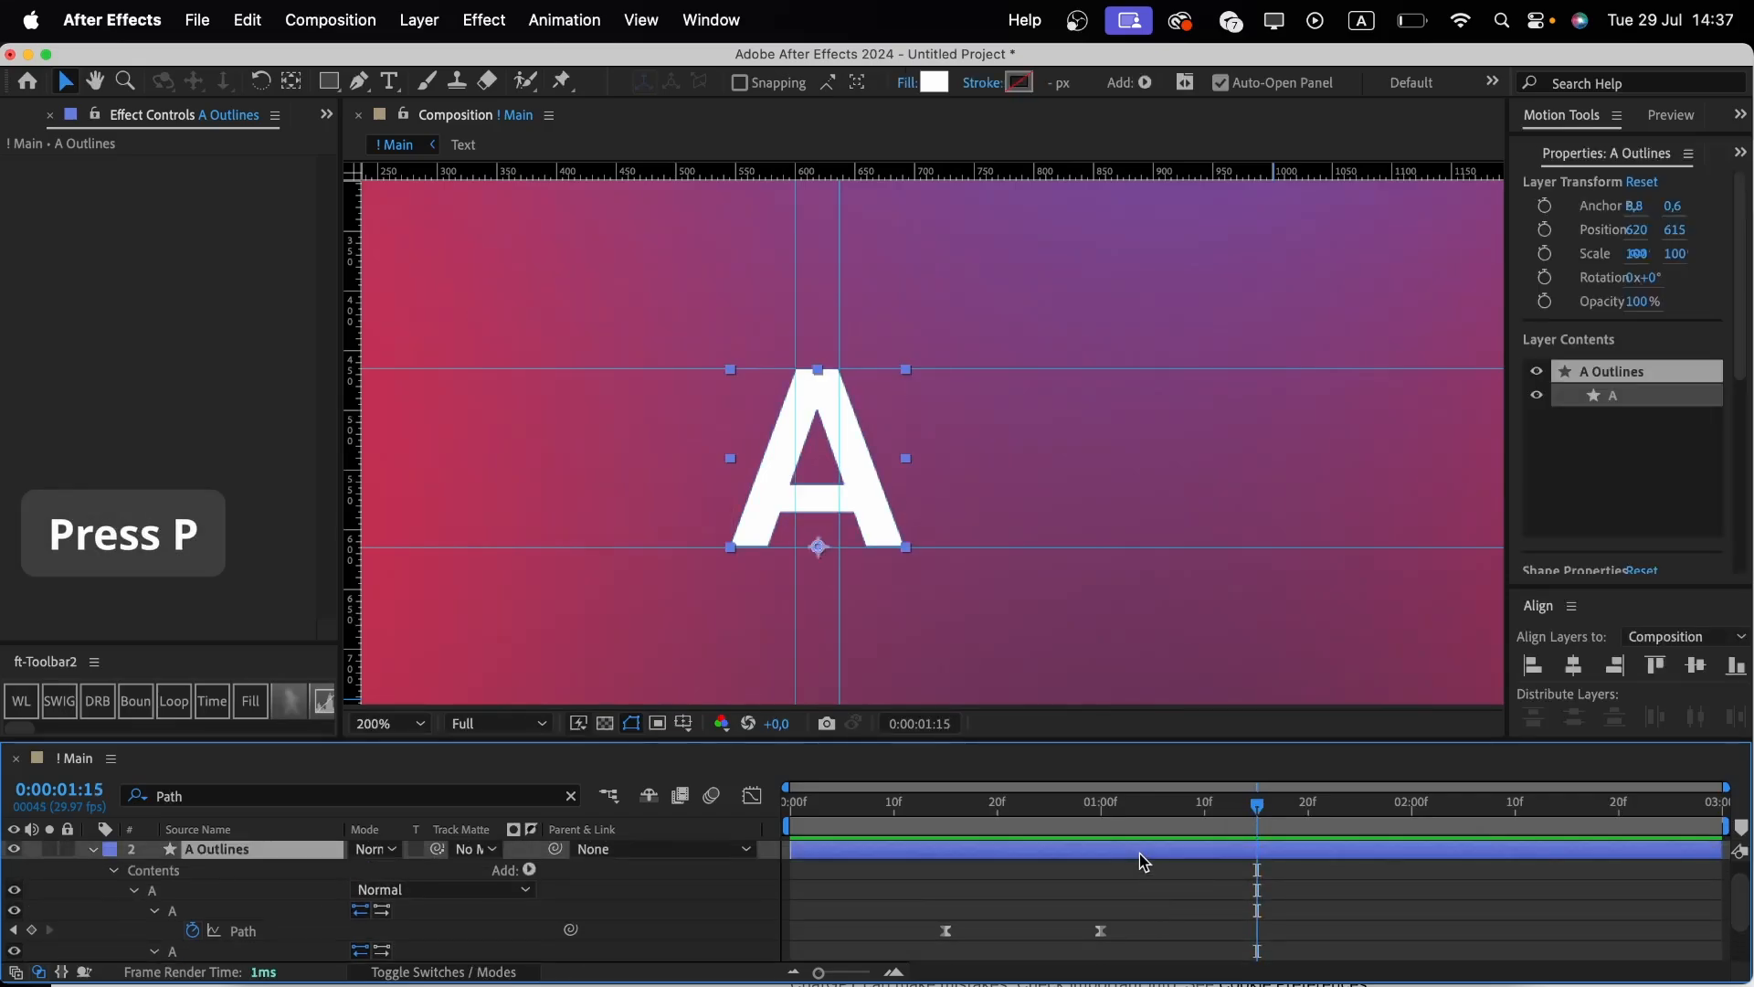
key(p)
click(154, 891)
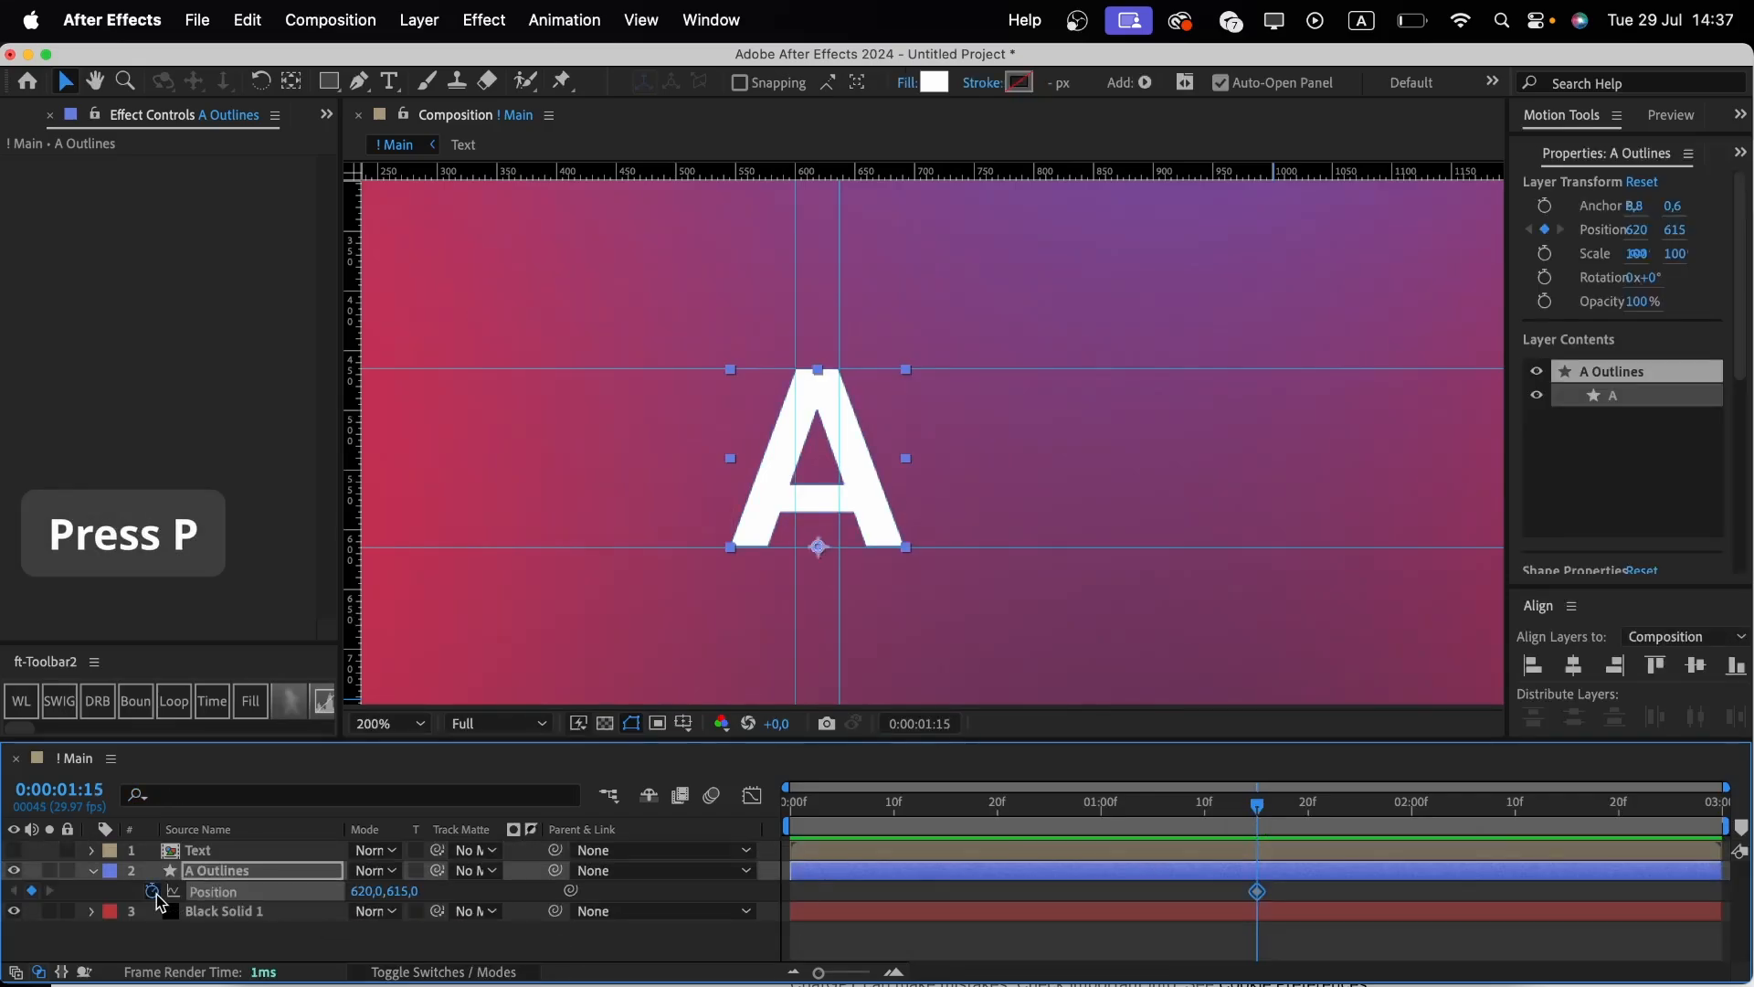
At 15 frames, fit the view and move the A's Position to 1488, 615, checking it against the Text pre-comp.
click(947, 812)
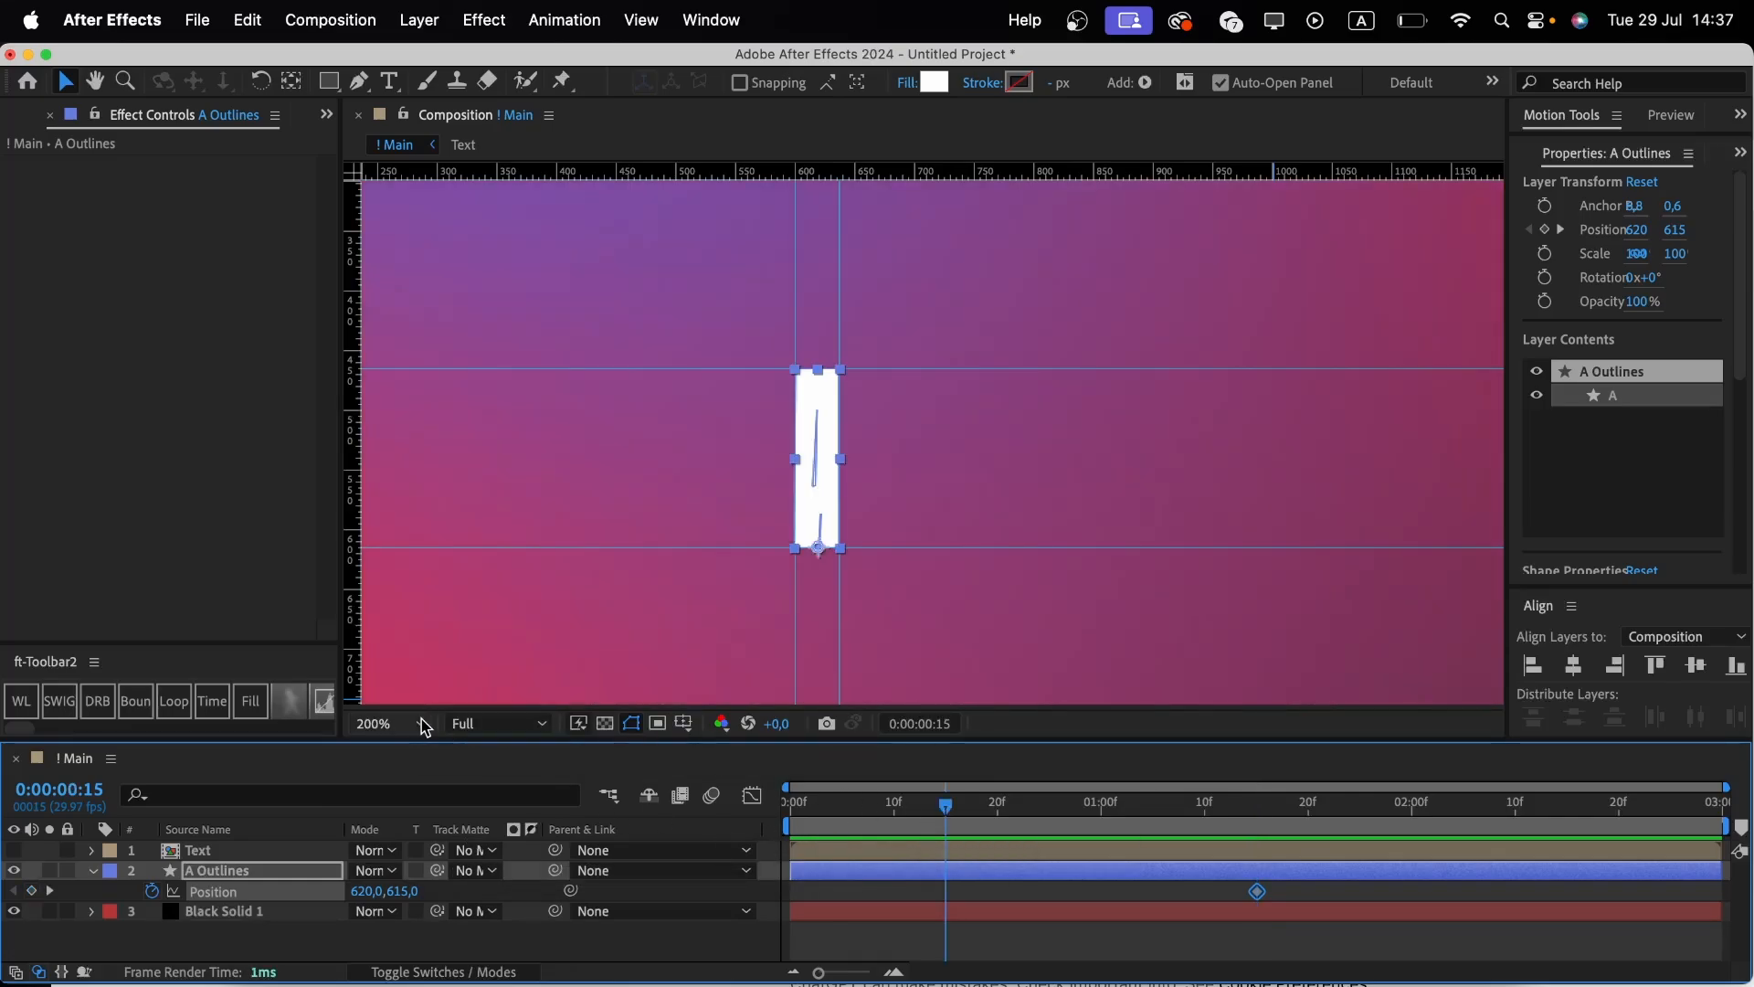
click(420, 723)
click(377, 326)
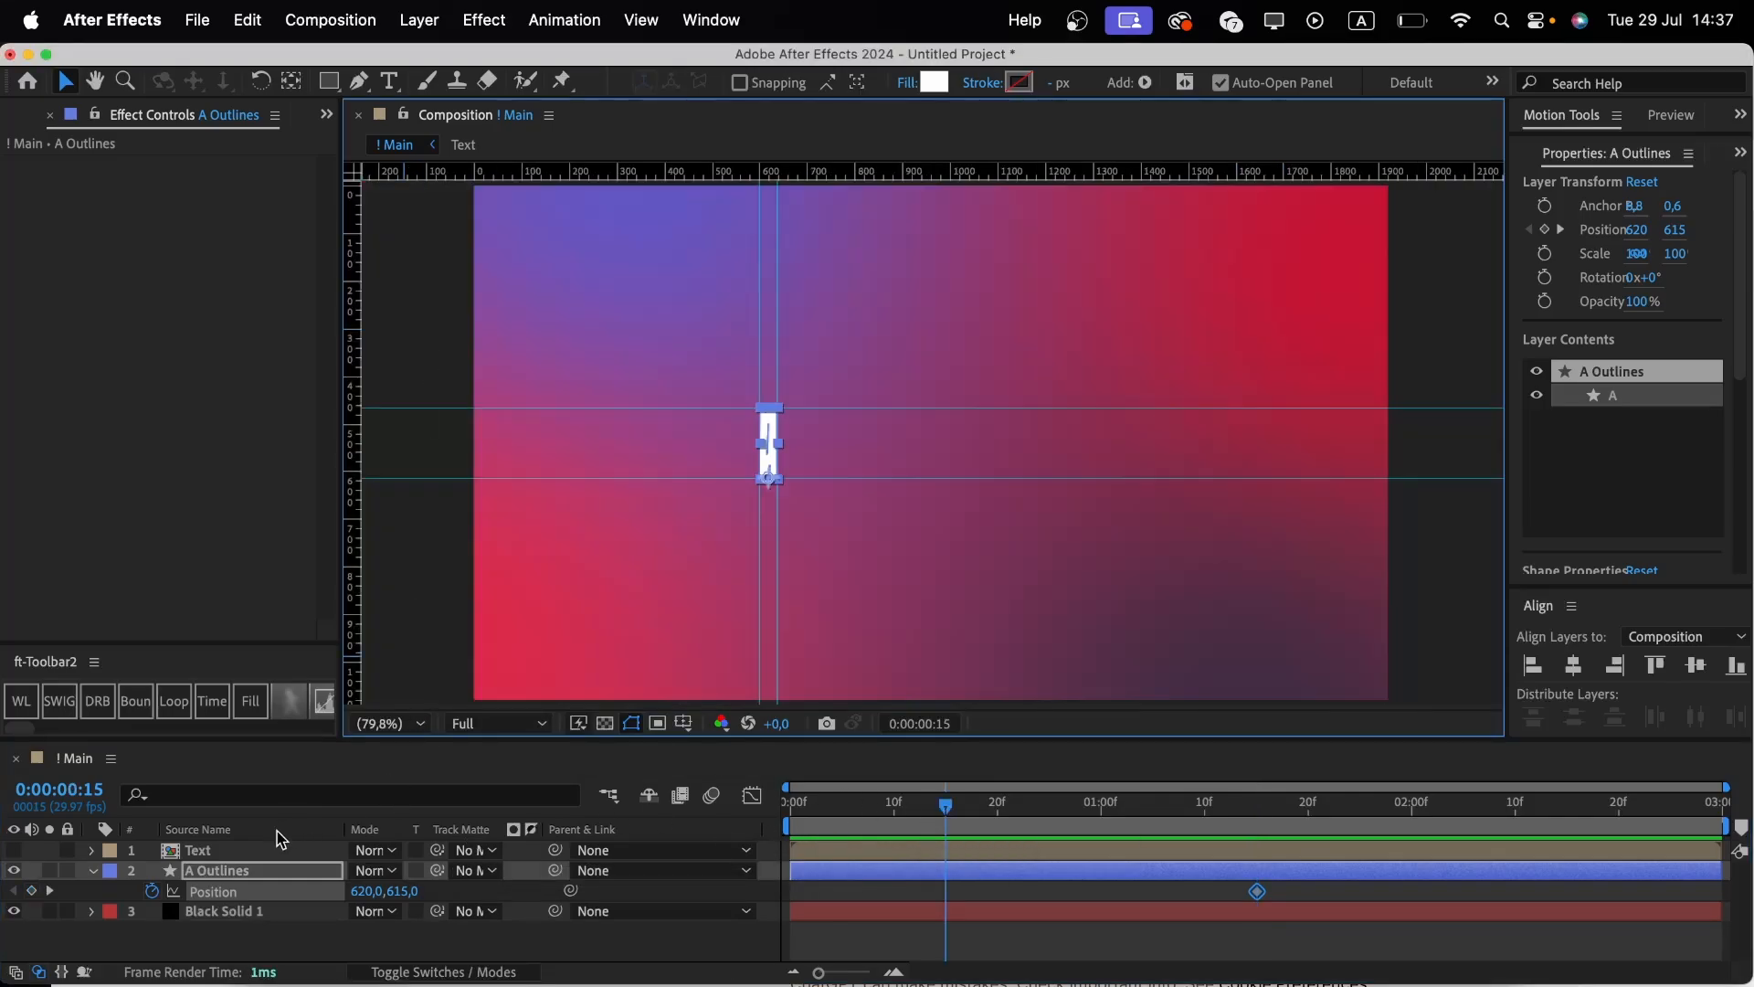
drag(407, 893, 278, 893)
key(super+z)
click(14, 851)
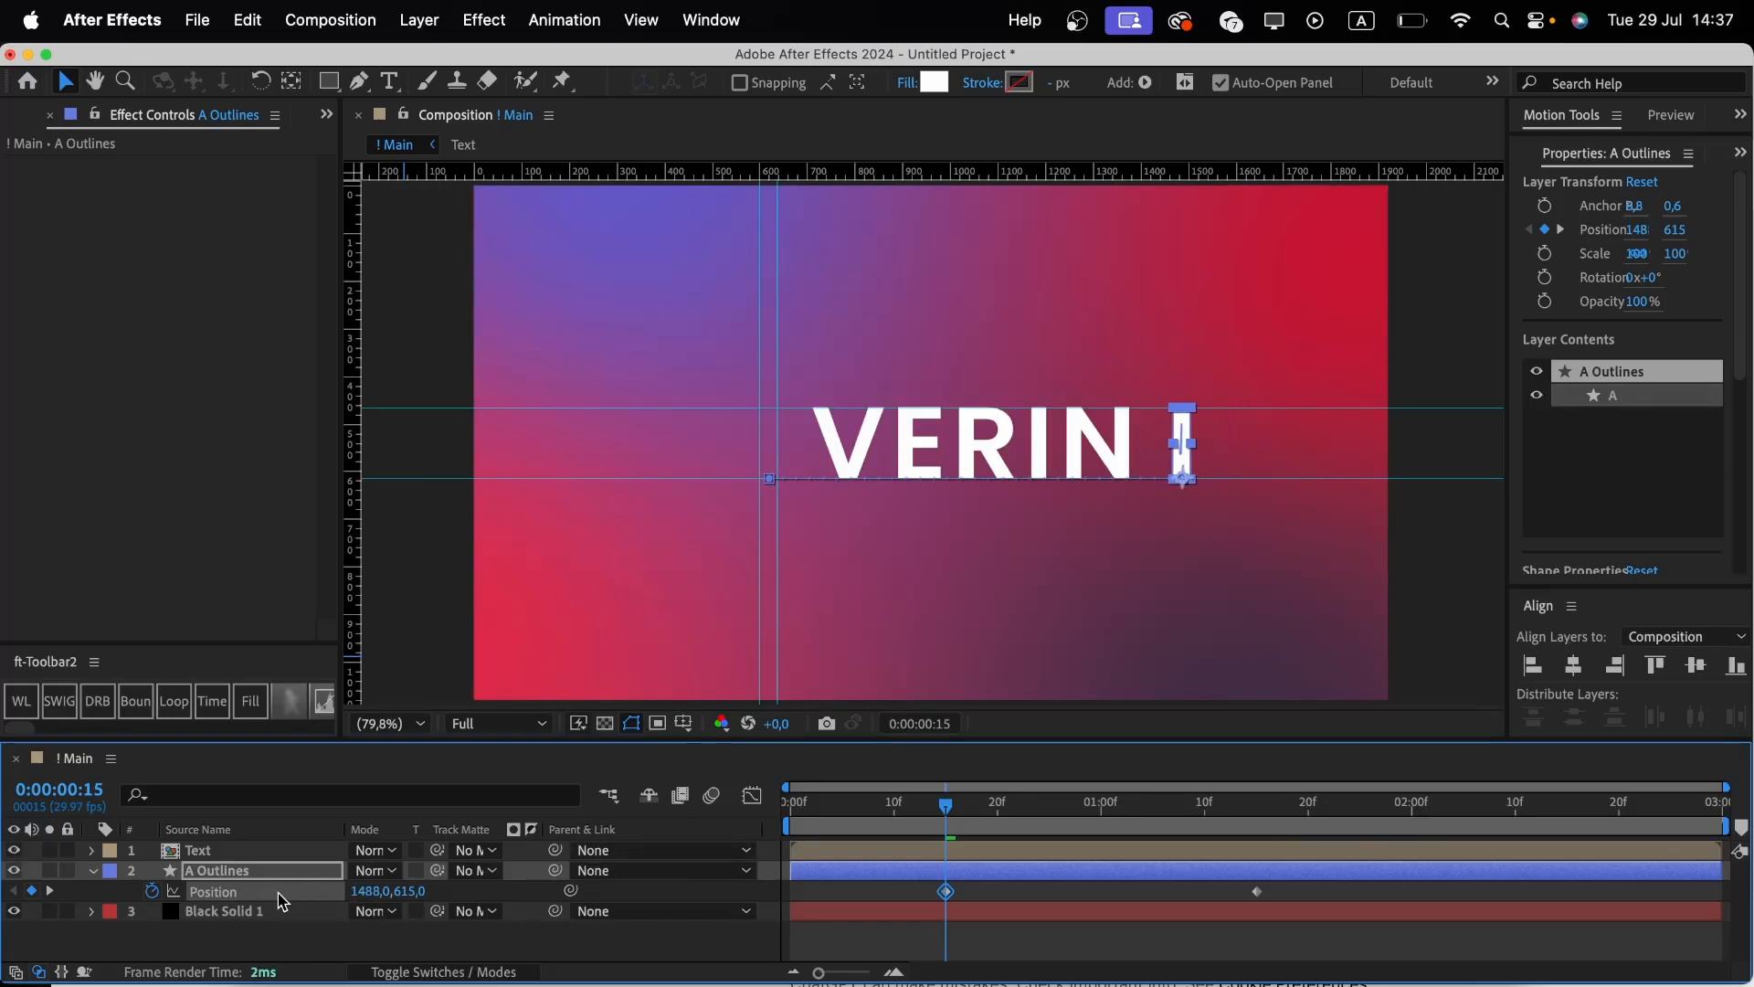
click(13, 851)
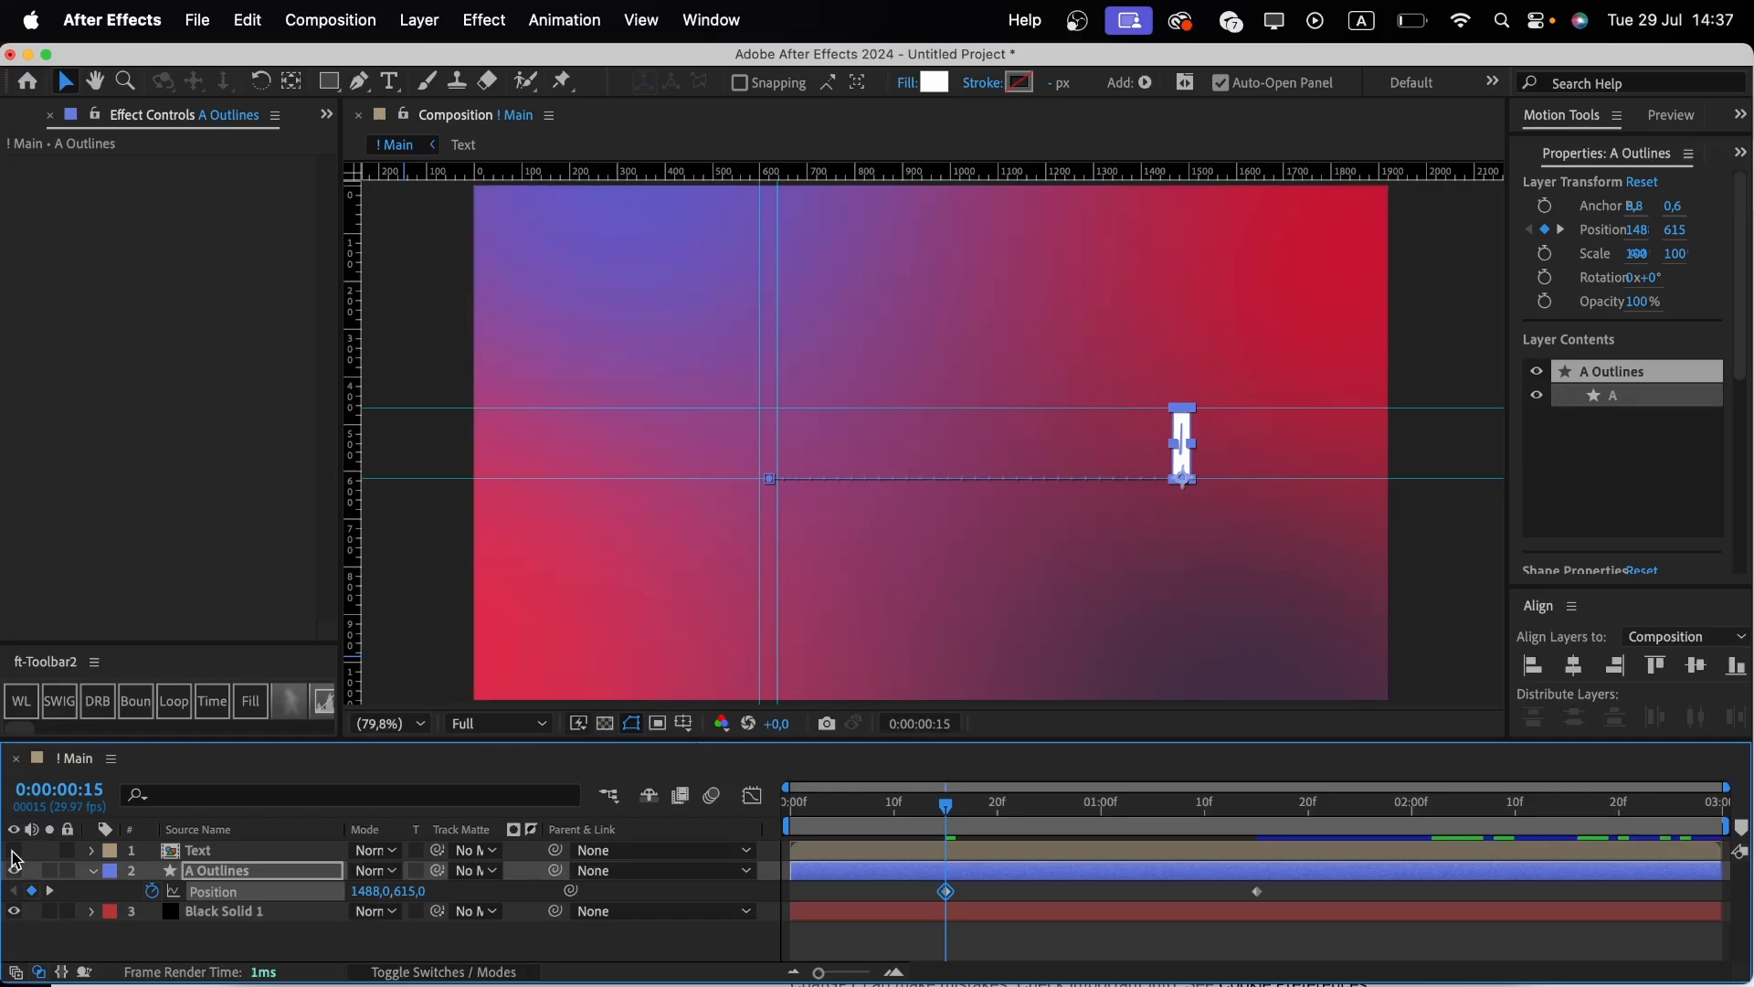
Reveal the A Outlines Scale property and add a Scale keyframe at 20 frames.
key(shift+s)
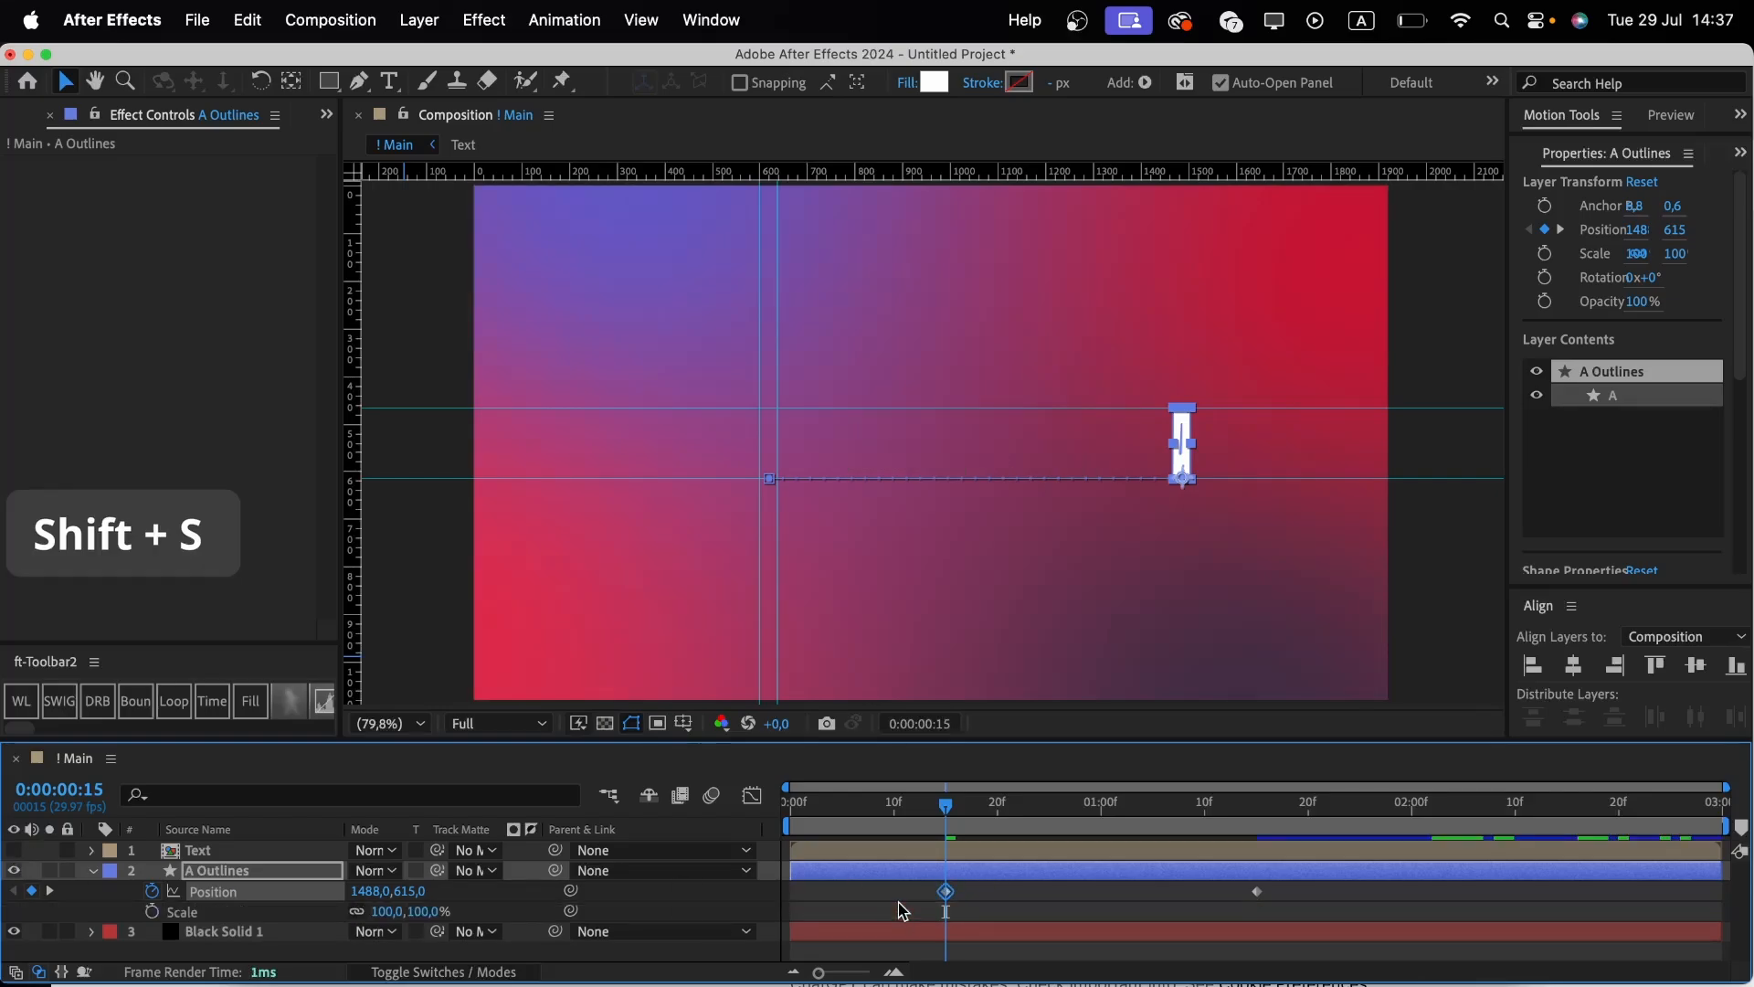
drag(946, 808, 999, 820)
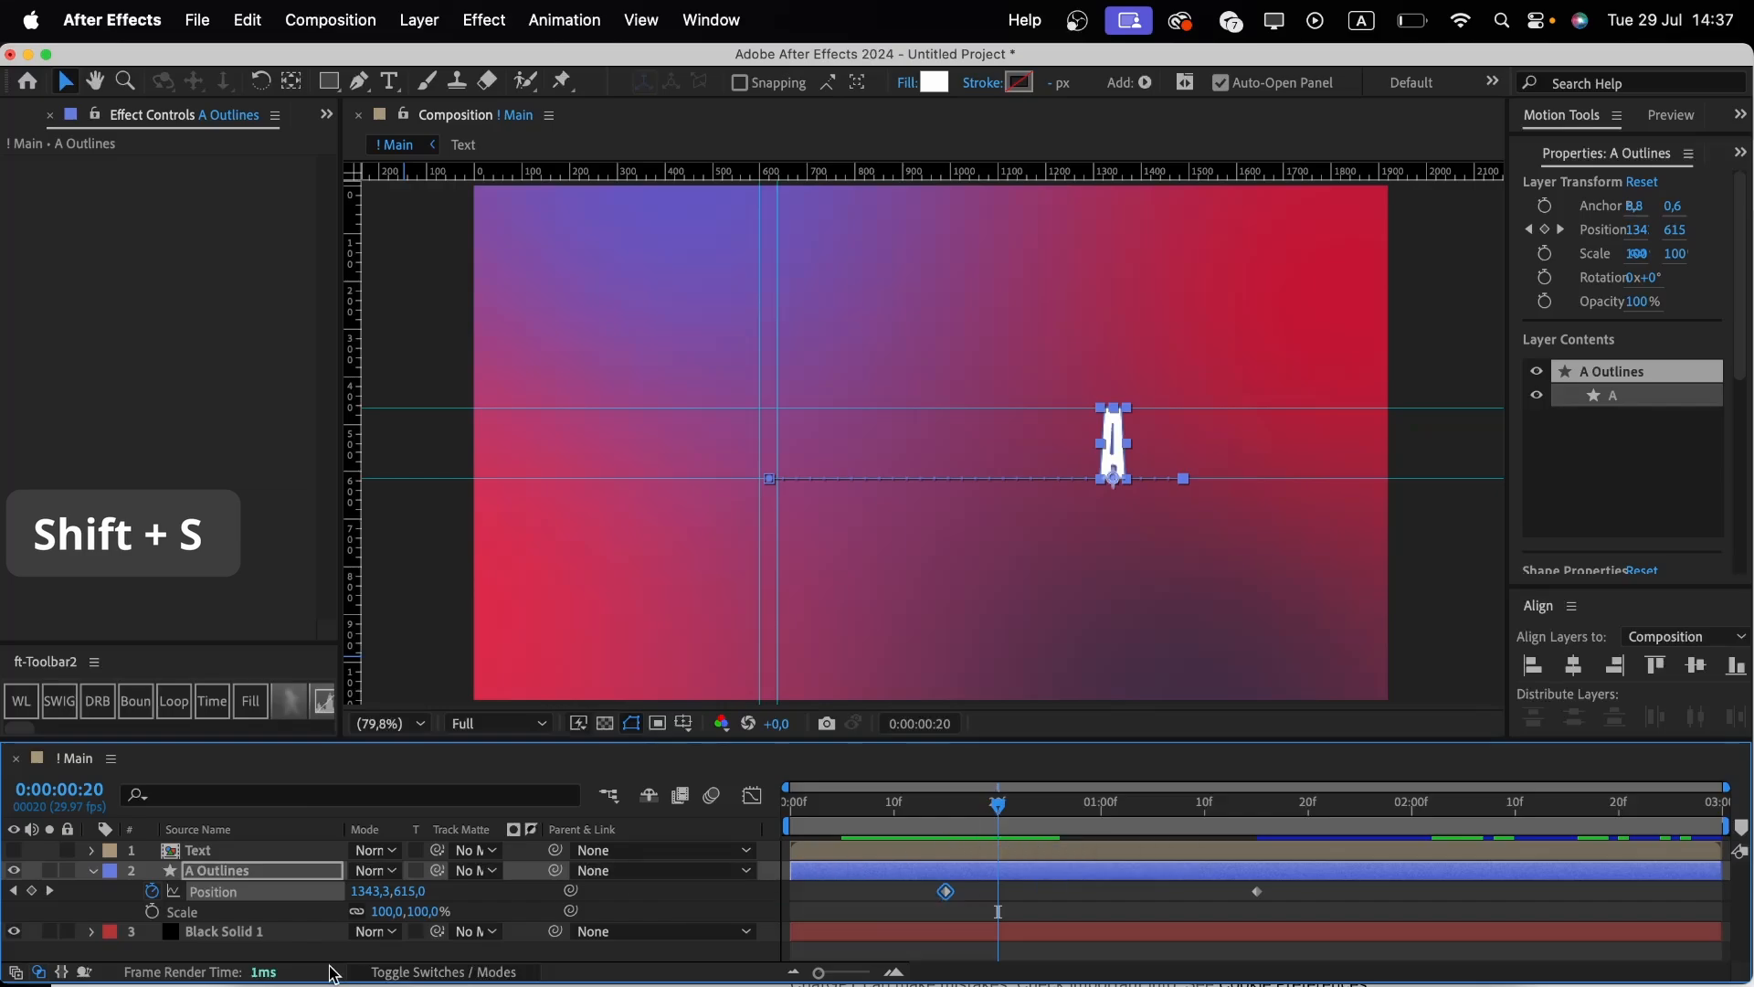
click(154, 912)
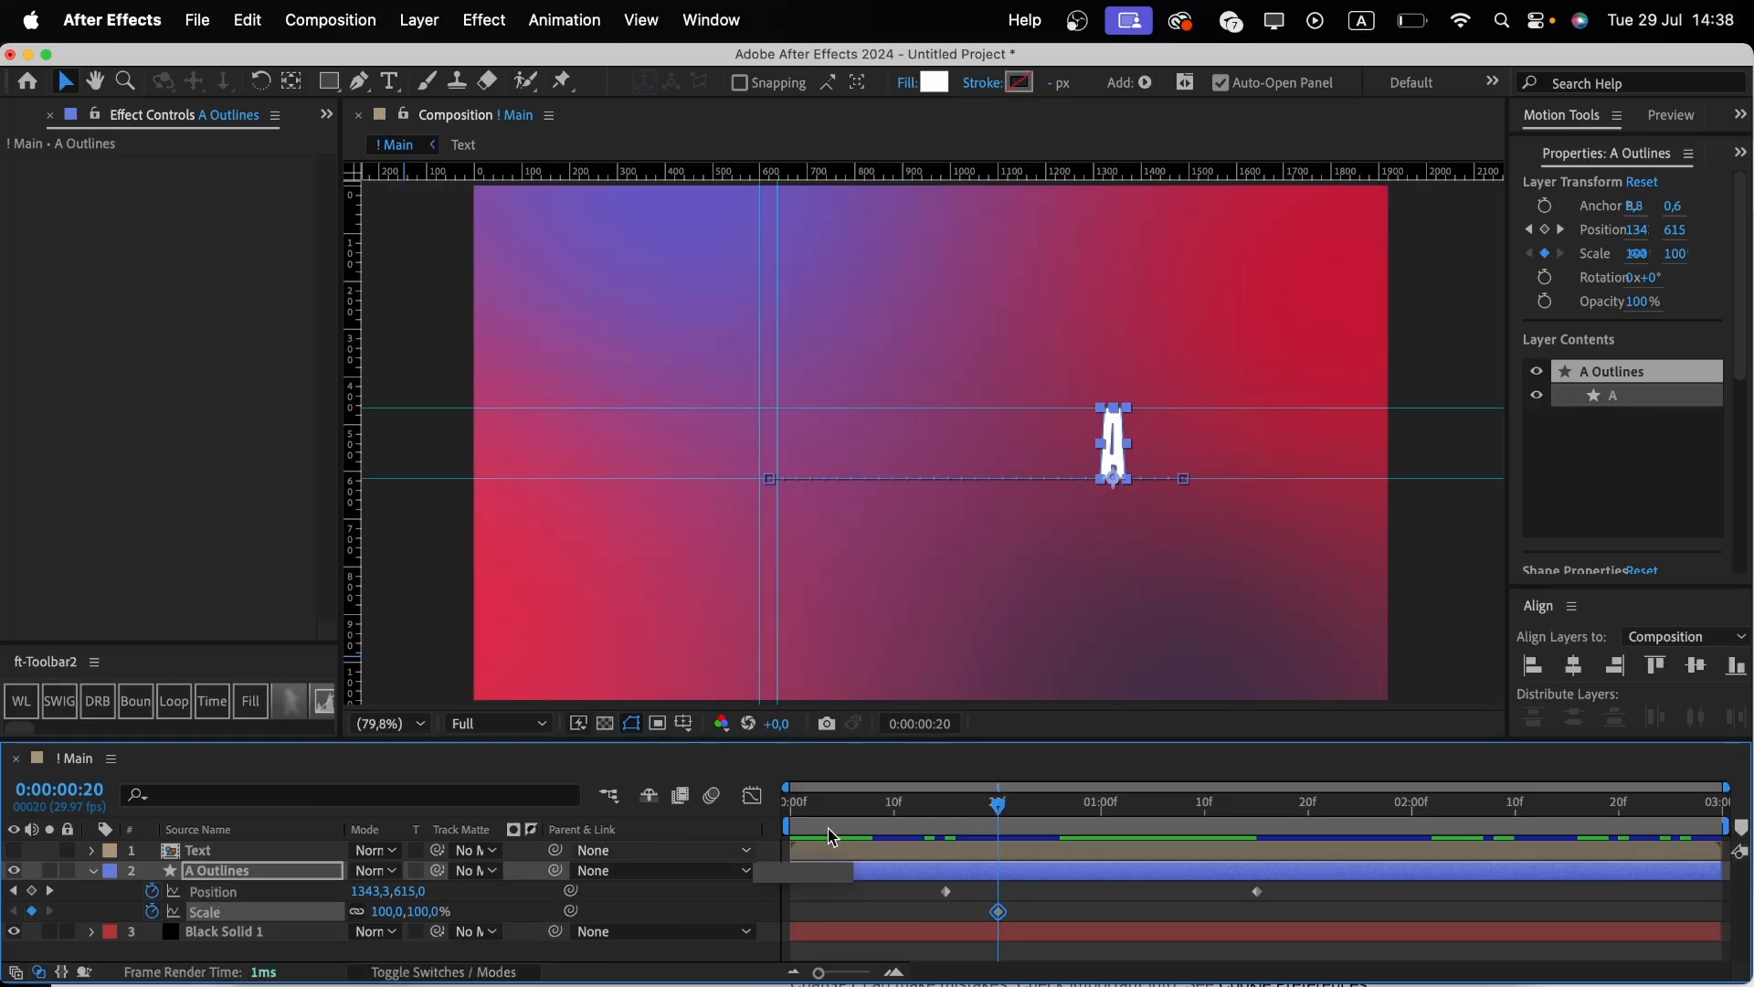
At frame 0, set the A's vertical scale to 0%.
drag(830, 813, 770, 815)
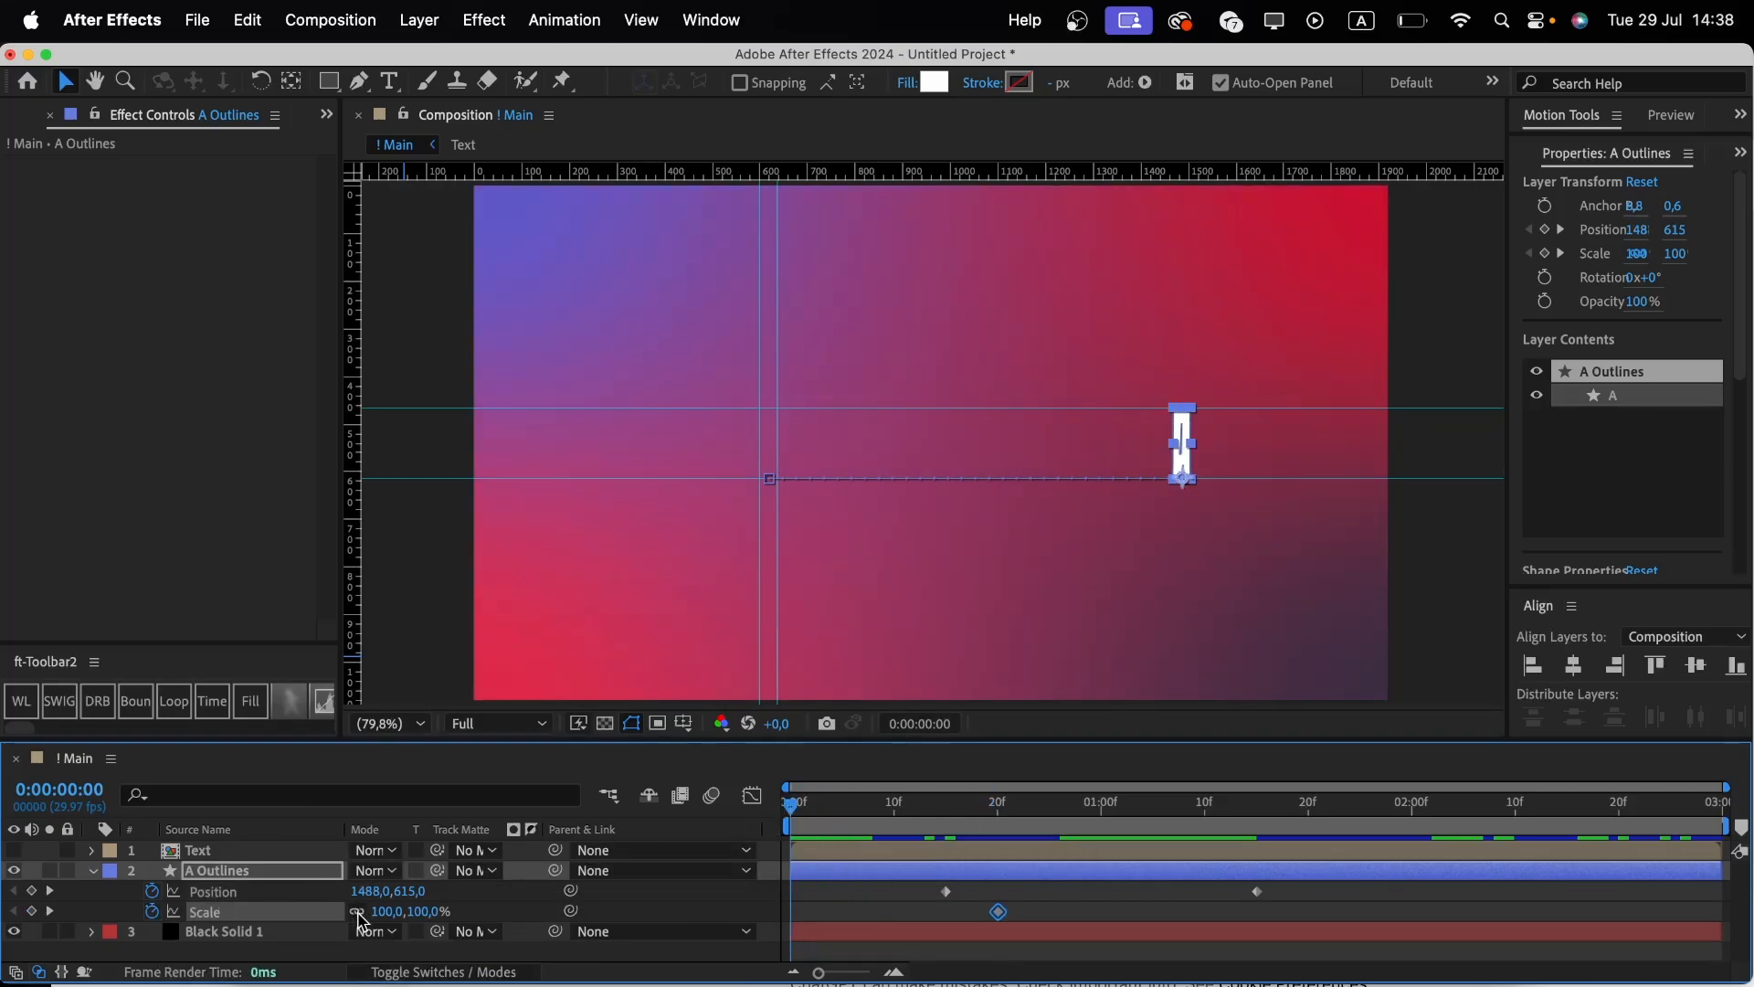
click(423, 911)
text(0)
key(Return)
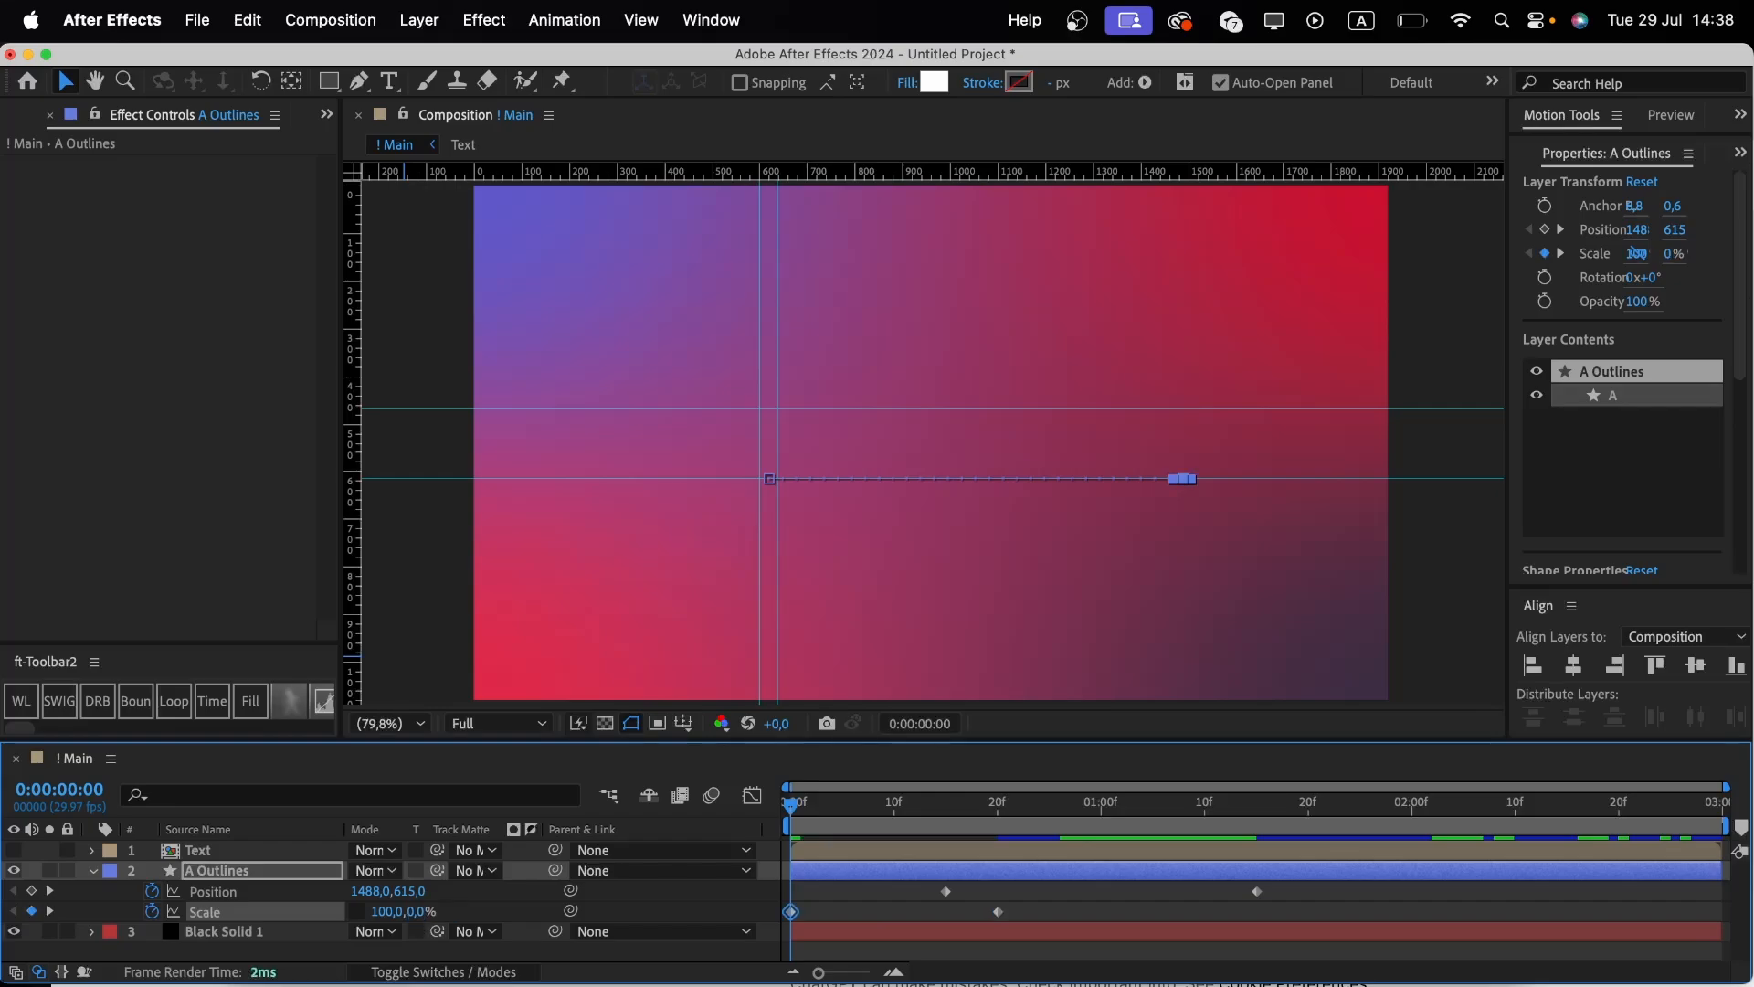
At 7 frames, set the A's vertical scale to 120%.
click(867, 807)
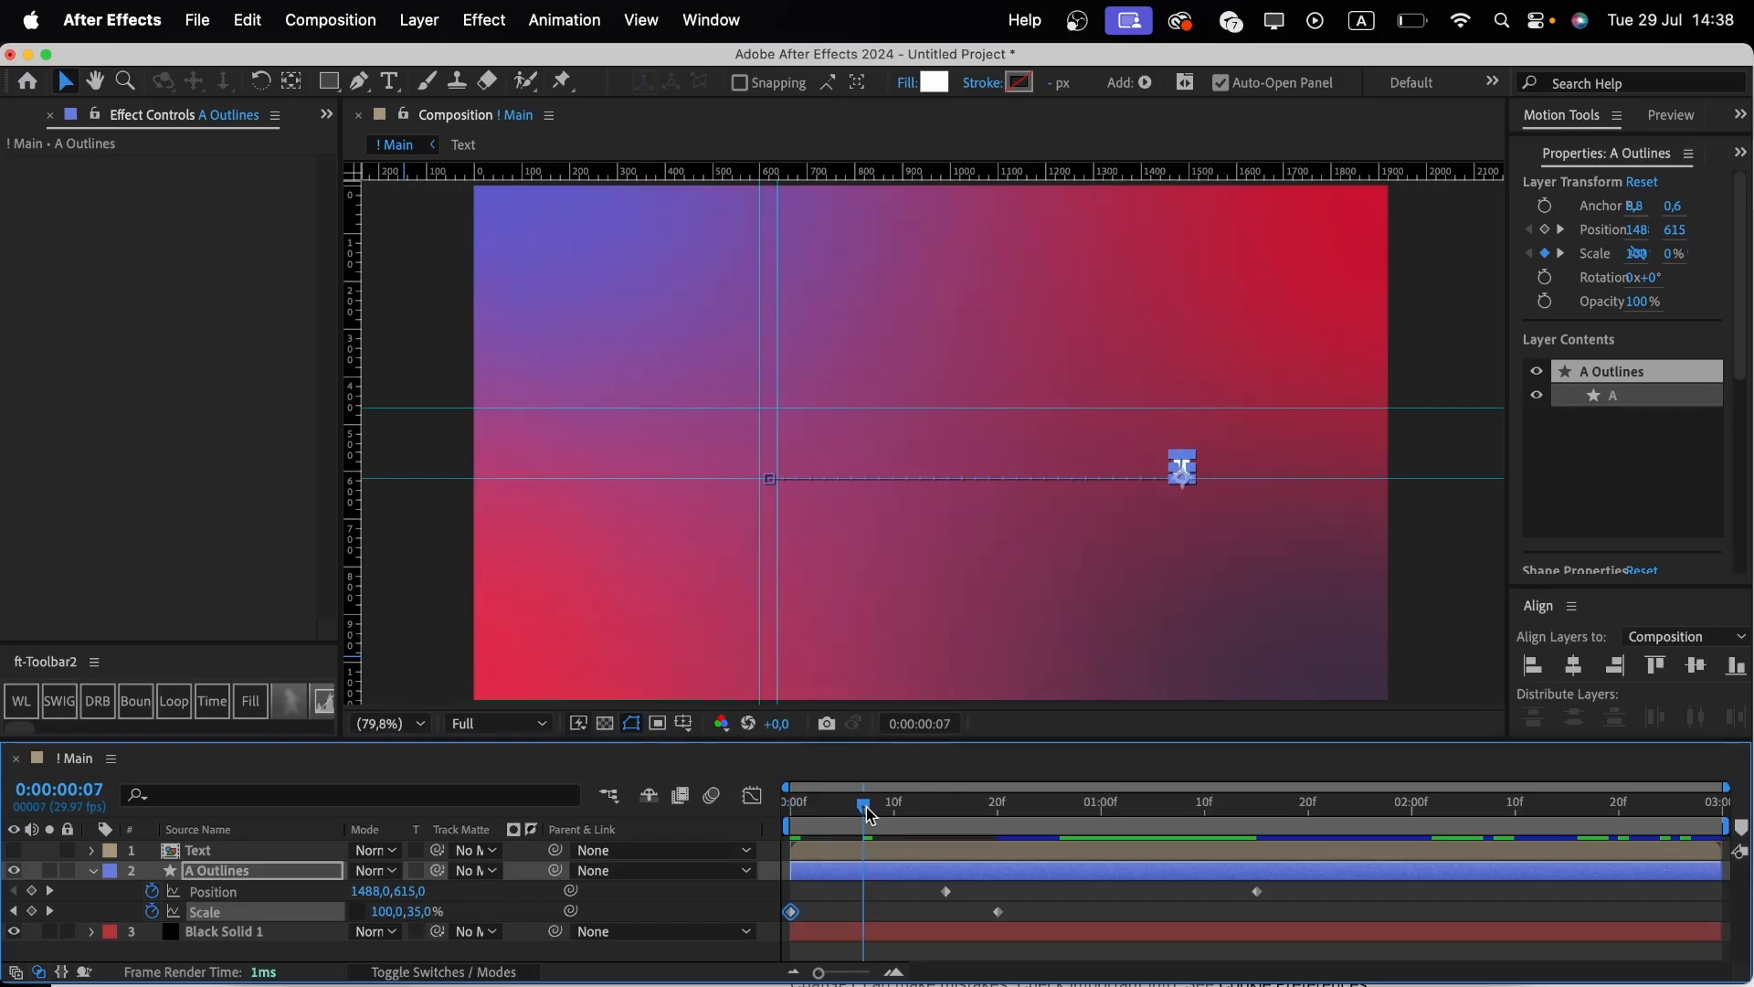
click(420, 911)
key(Return)
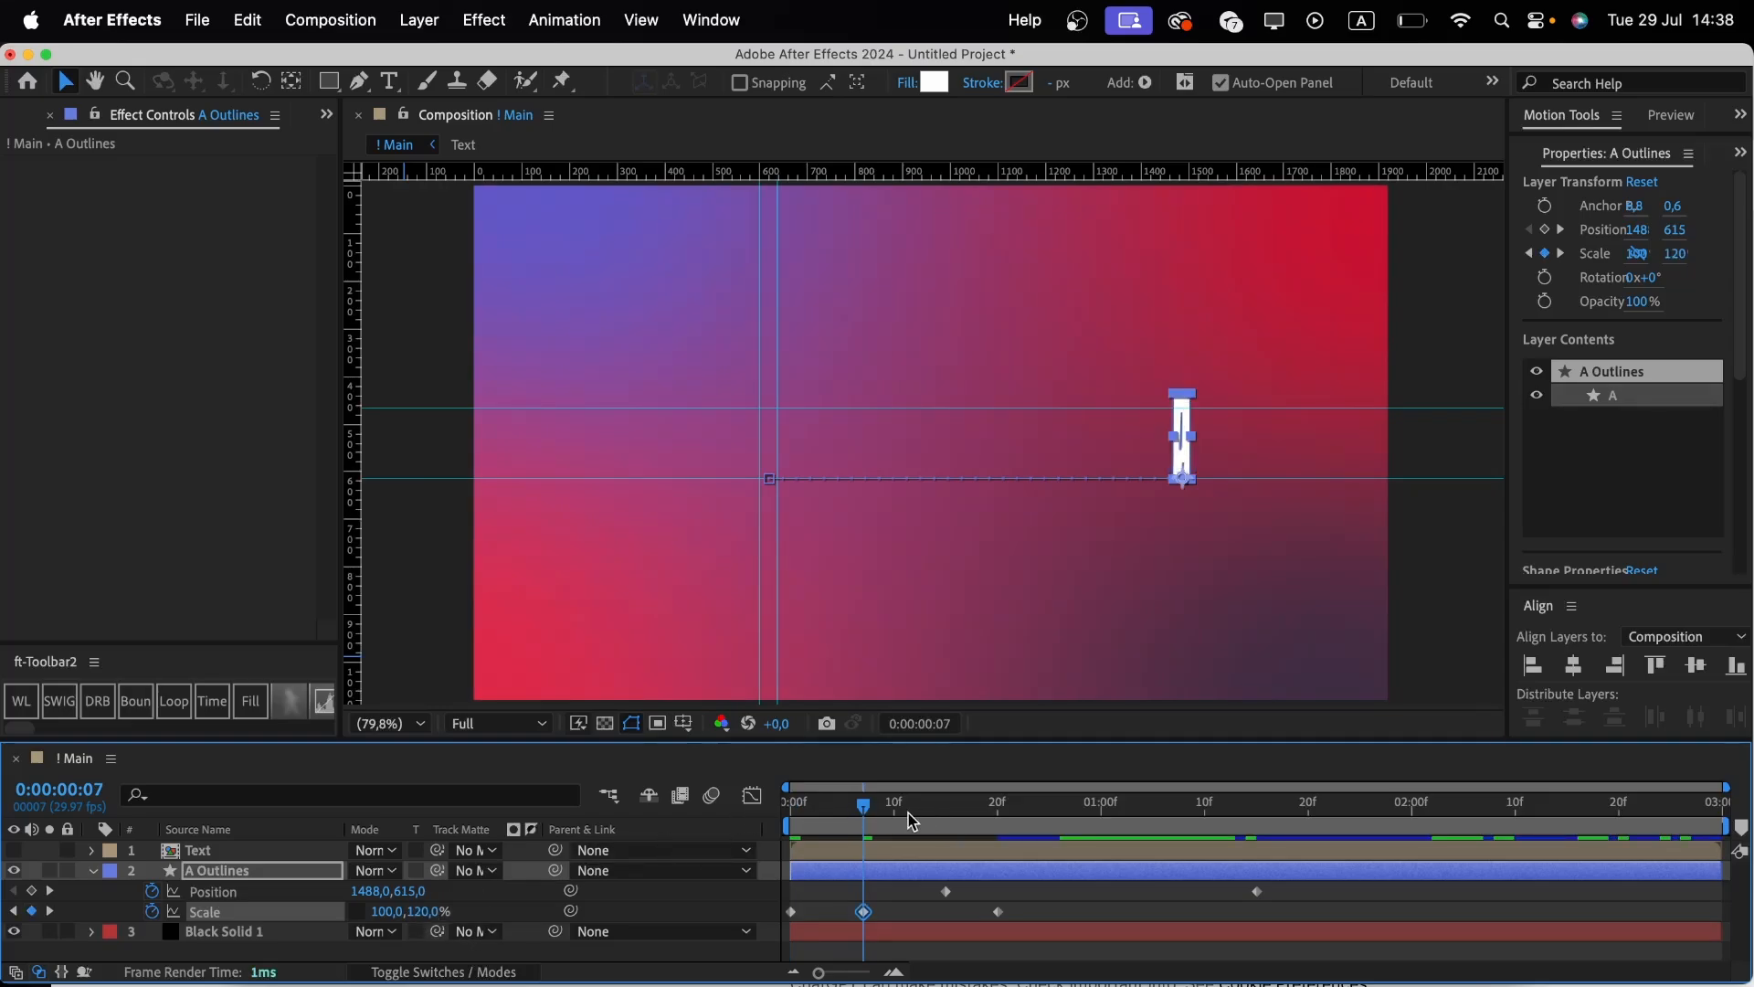
At 13 frames, set the A's vertical scale to 90% and apply Easy Ease to all Scale keyframes.
drag(913, 821, 926, 822)
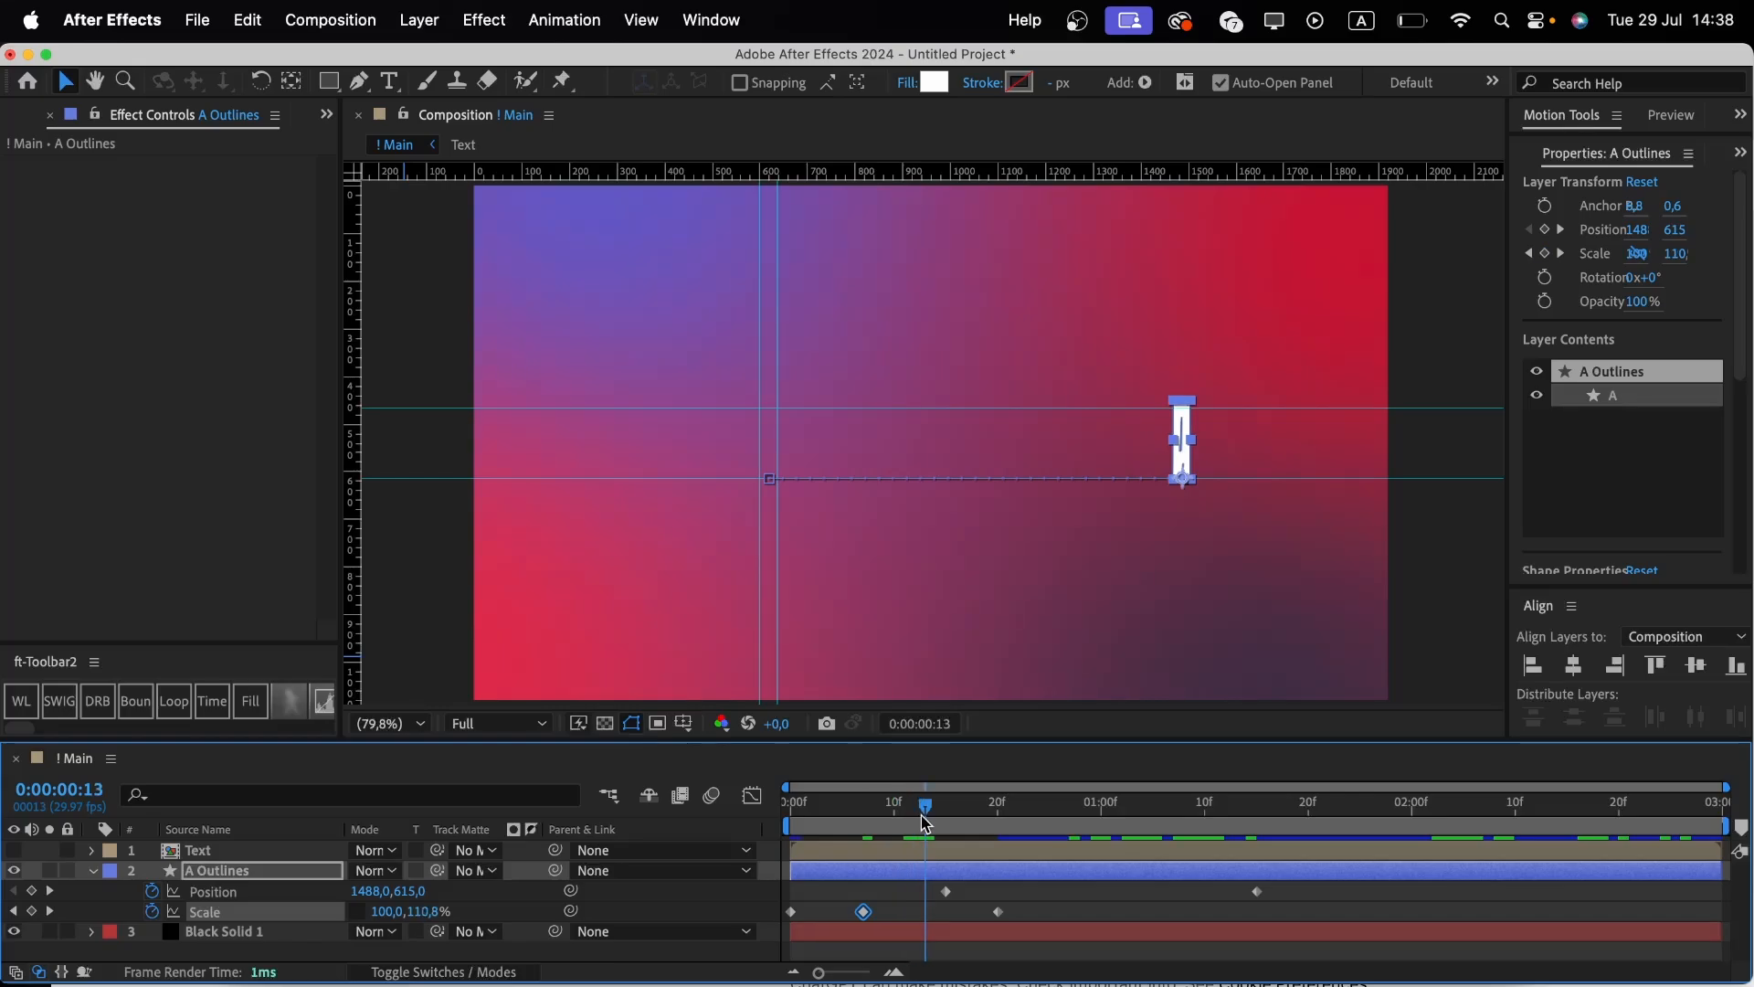
click(422, 913)
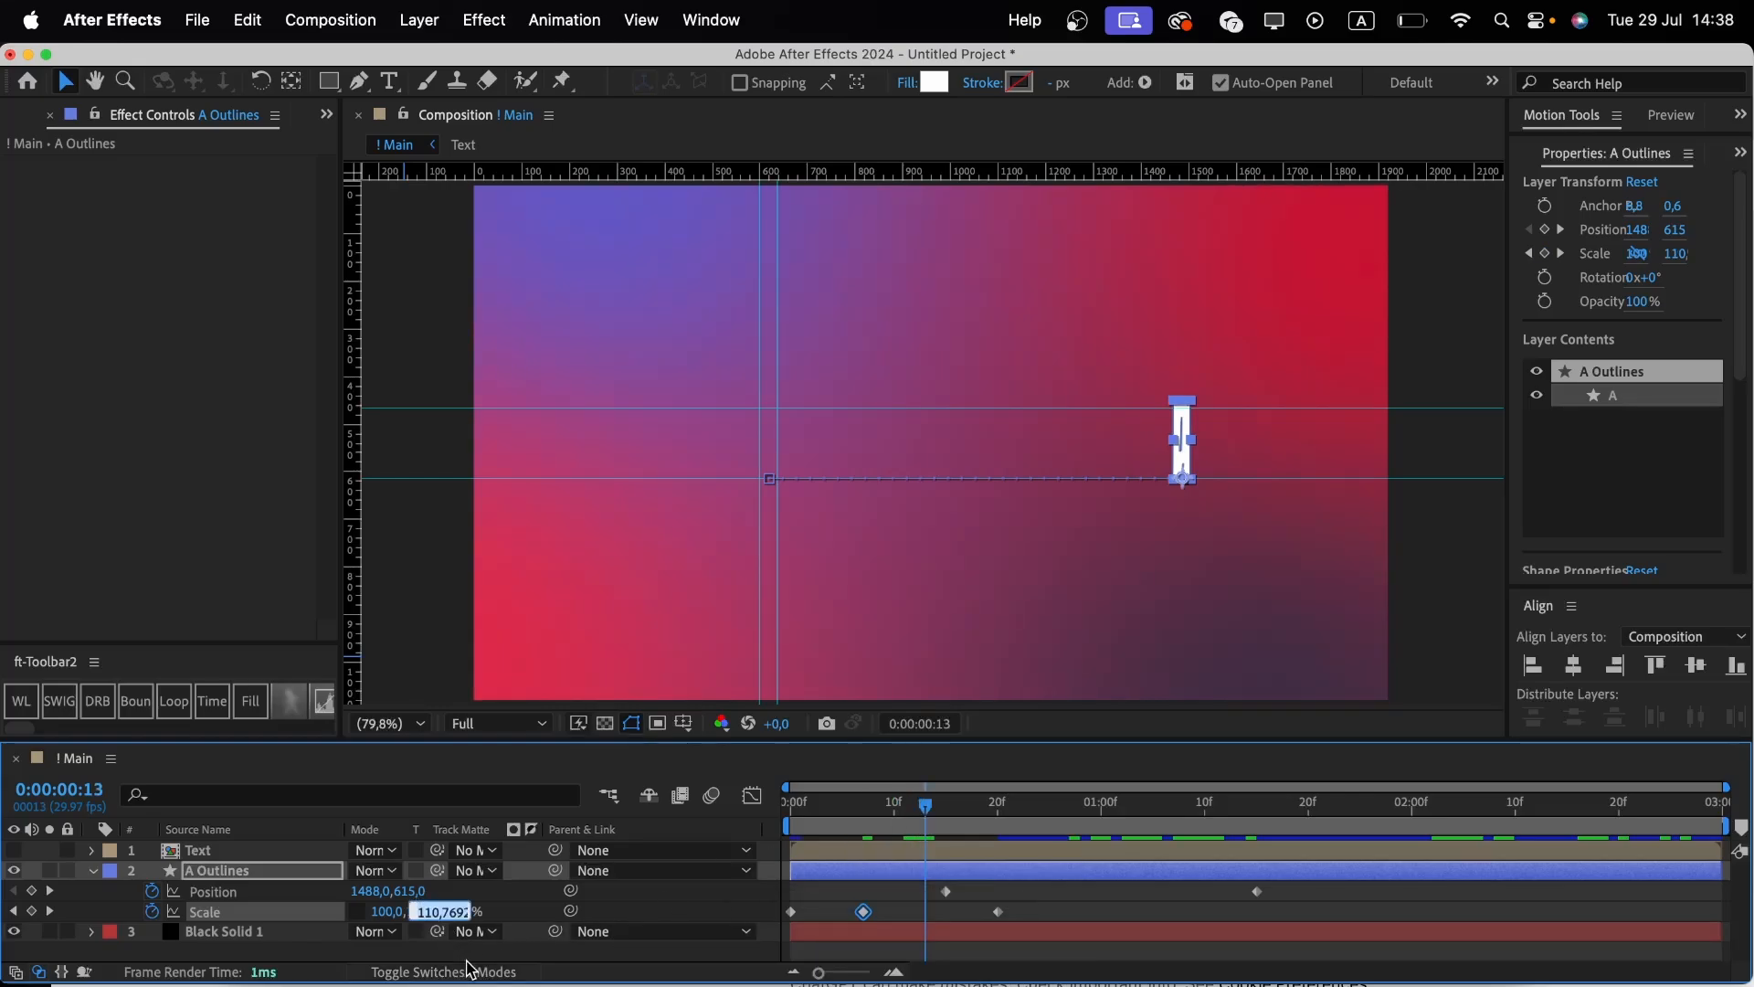
text(90)
key(Return)
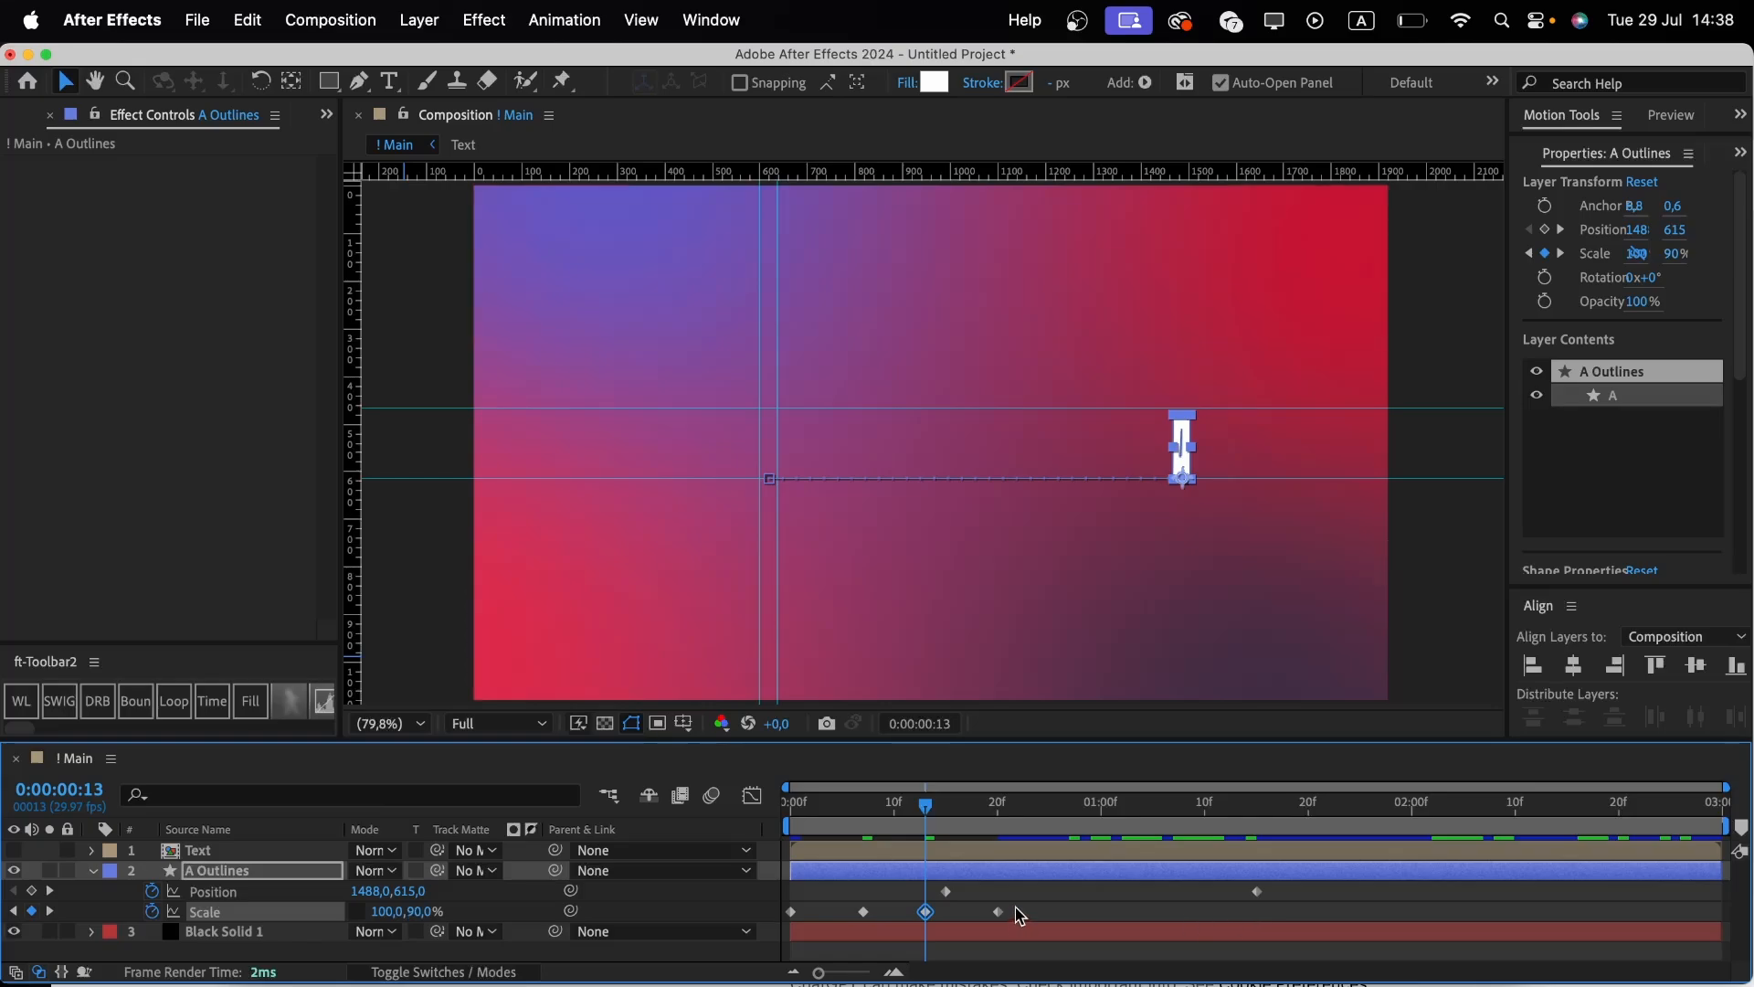
drag(1020, 917, 769, 926)
key(F9)
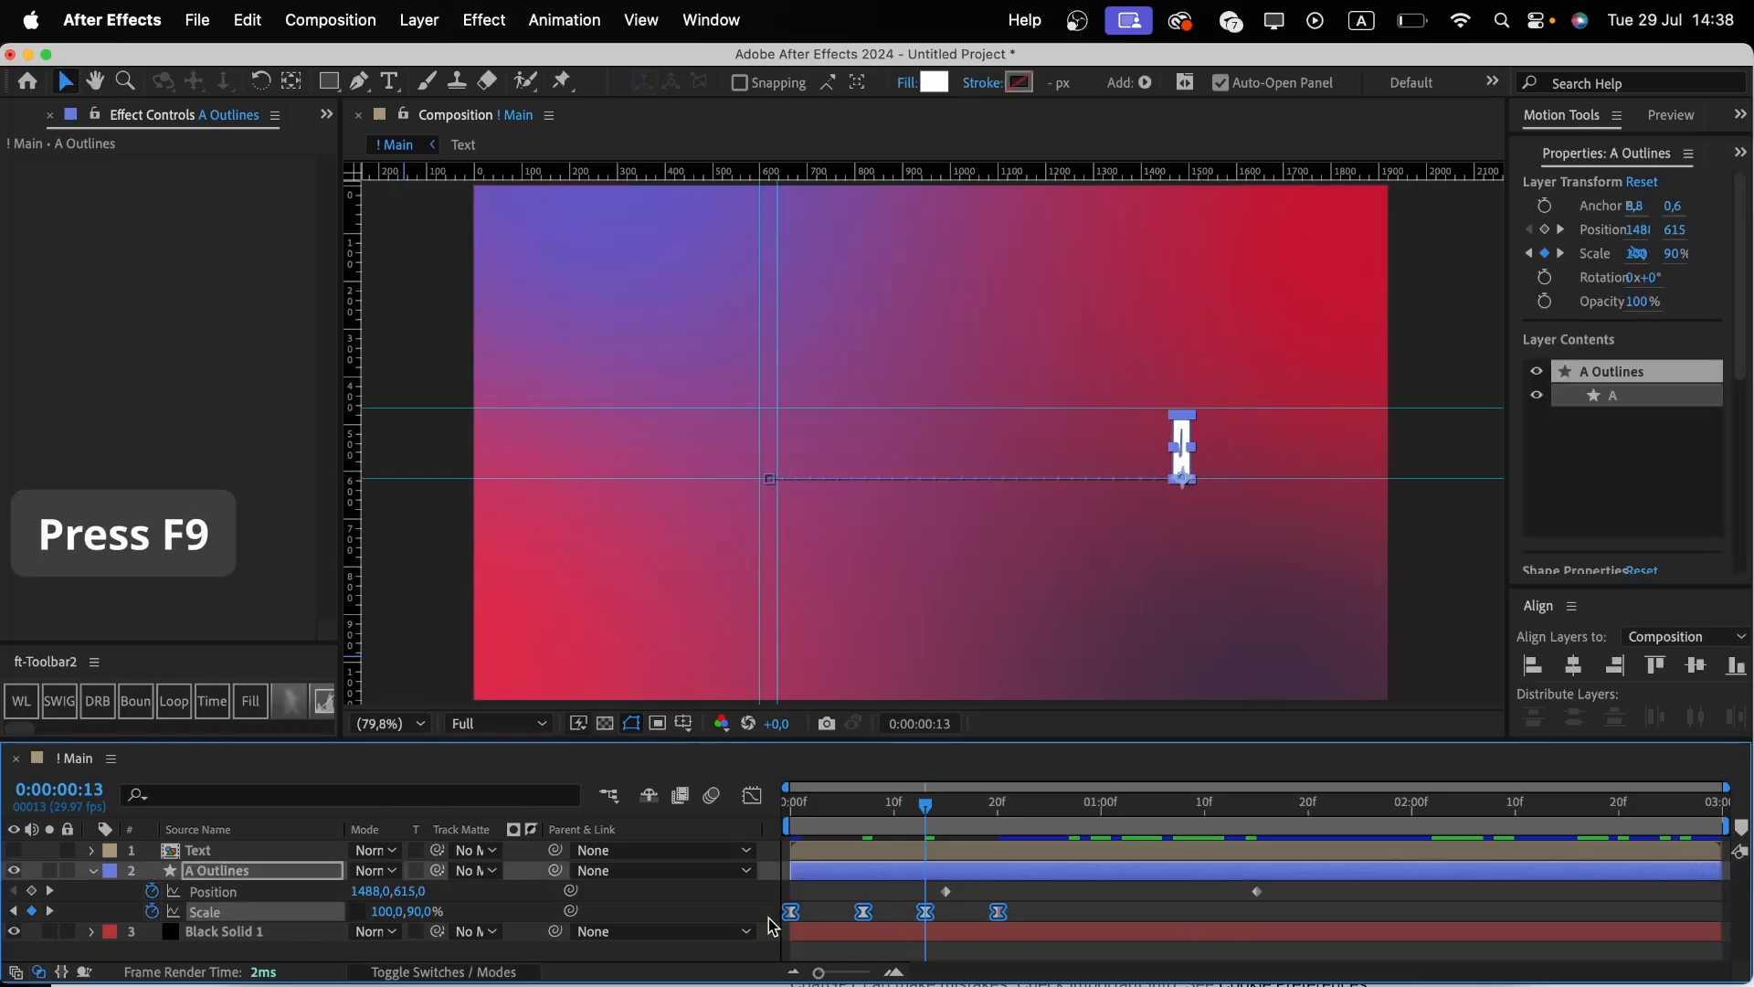
Reshape the A's Scale speed curve in the Graph Editor for a sharper start to the stretch.
click(752, 795)
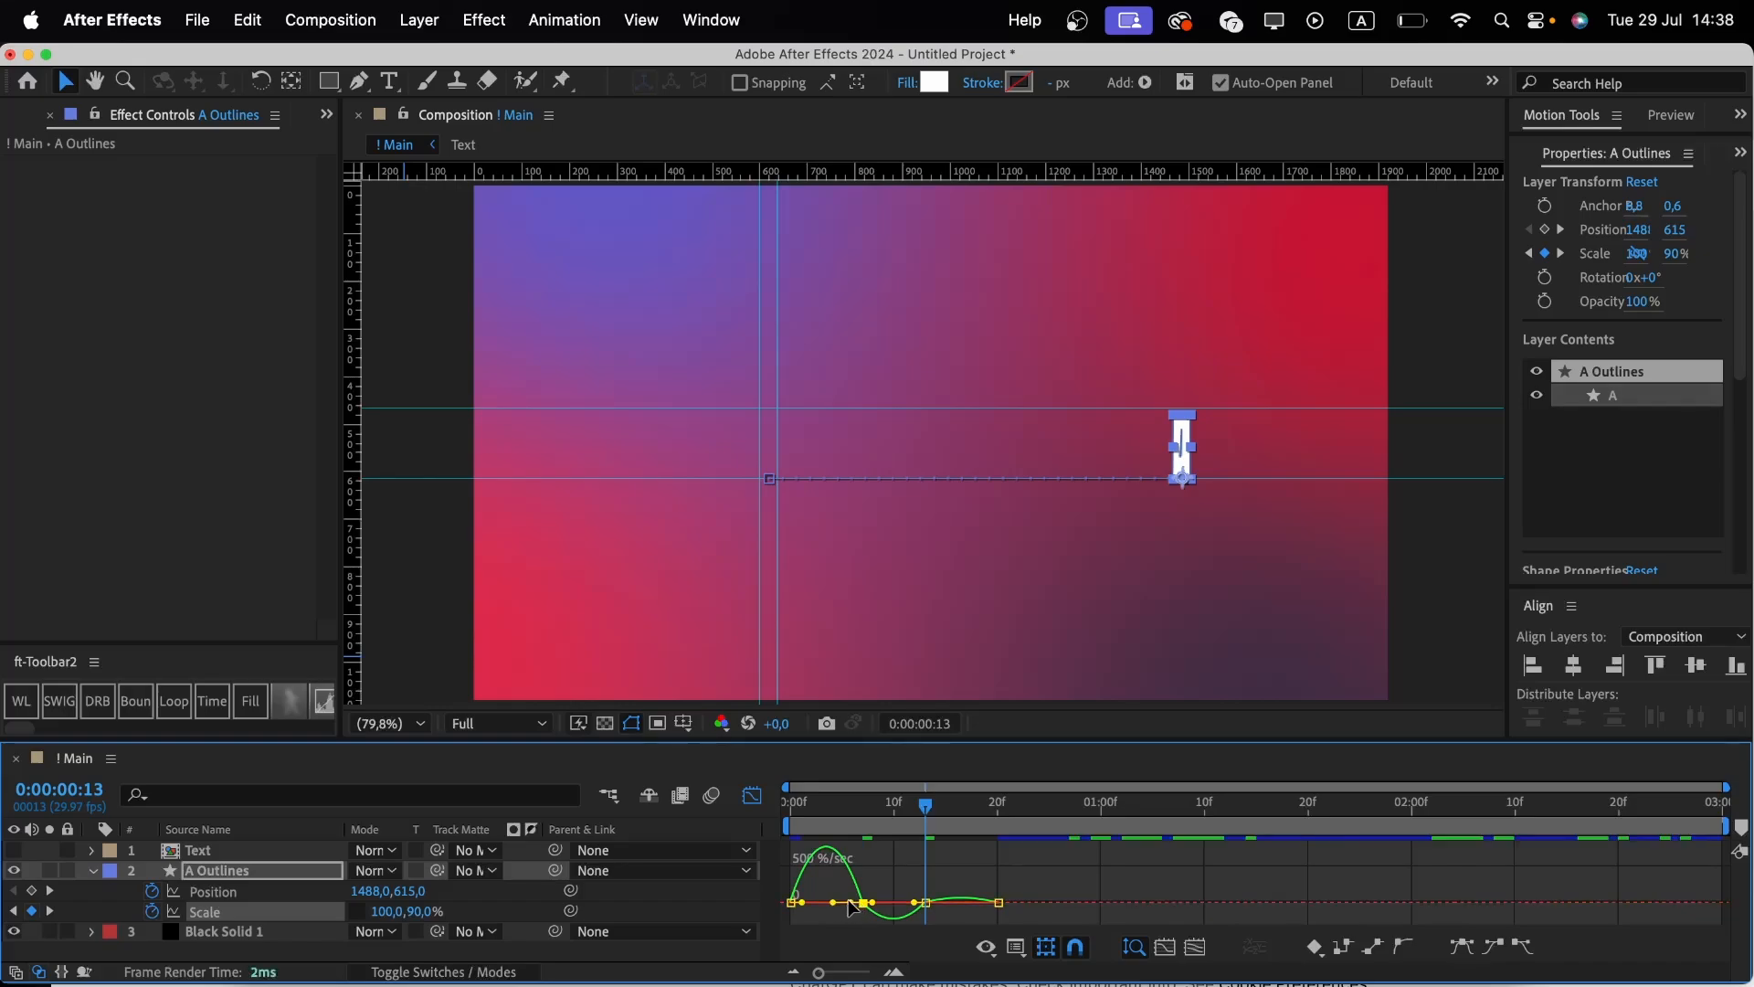
drag(849, 903, 815, 916)
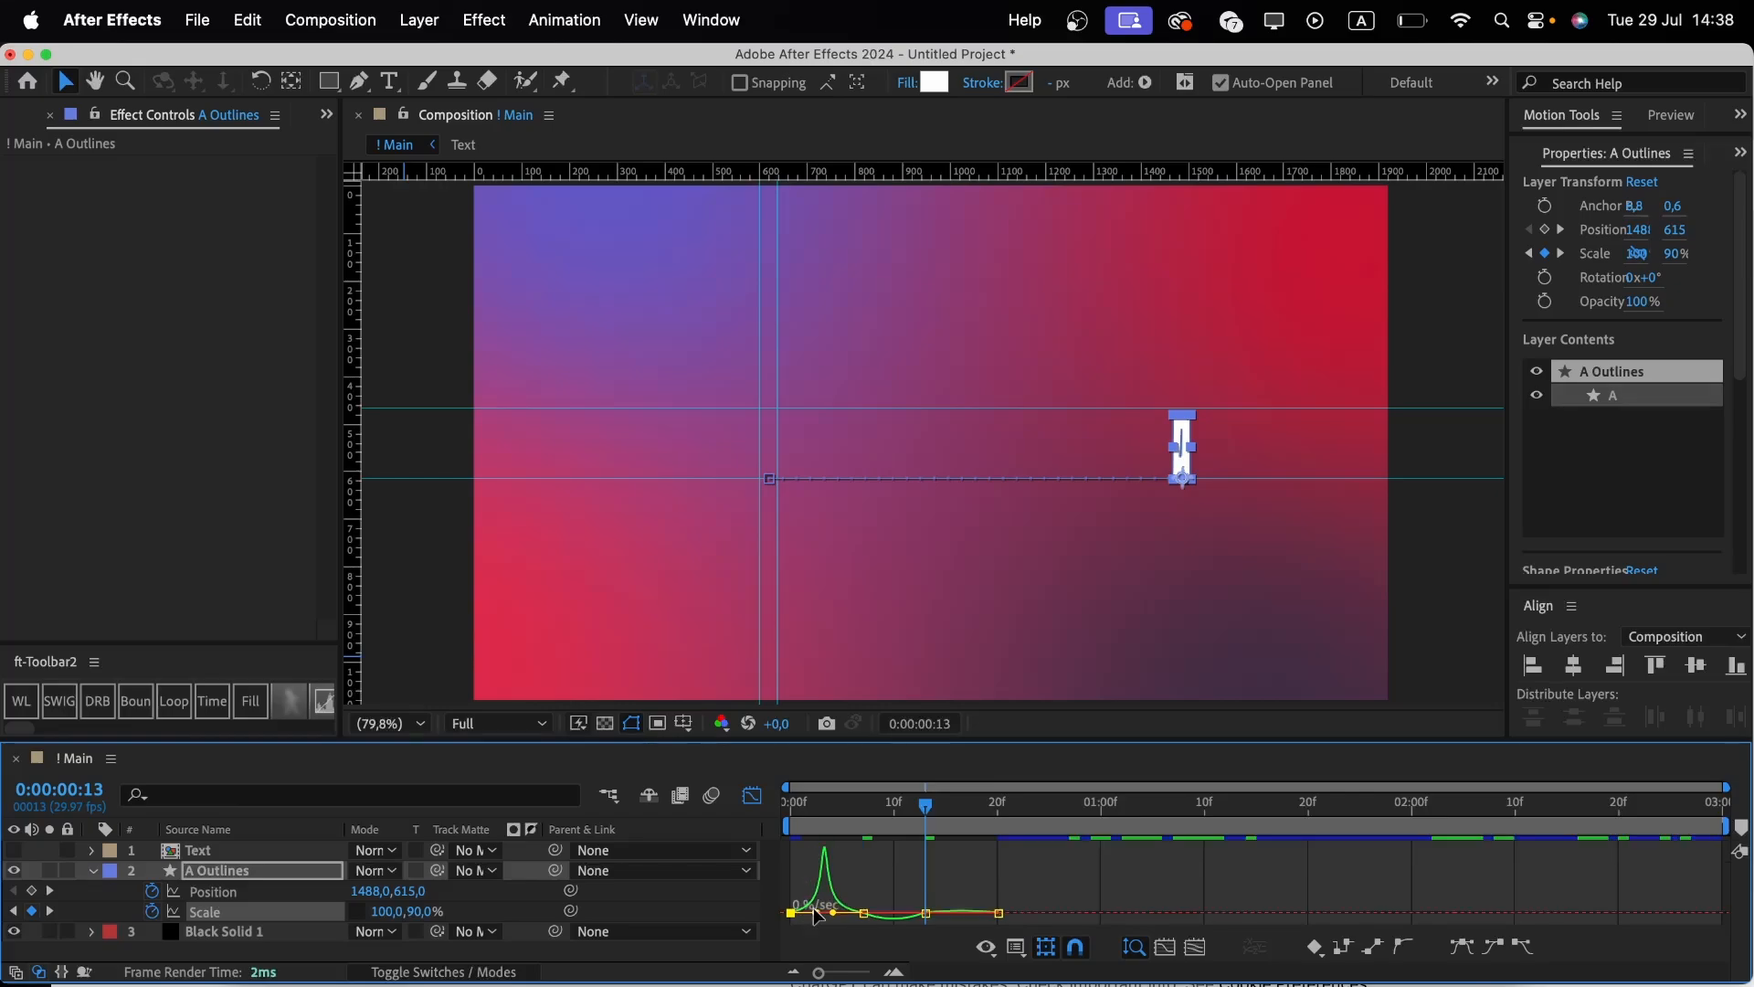
click(751, 794)
Select the A's Position keyframes and reshape their speed curve into a symmetric peak midway through the move.
drag(1299, 884, 933, 906)
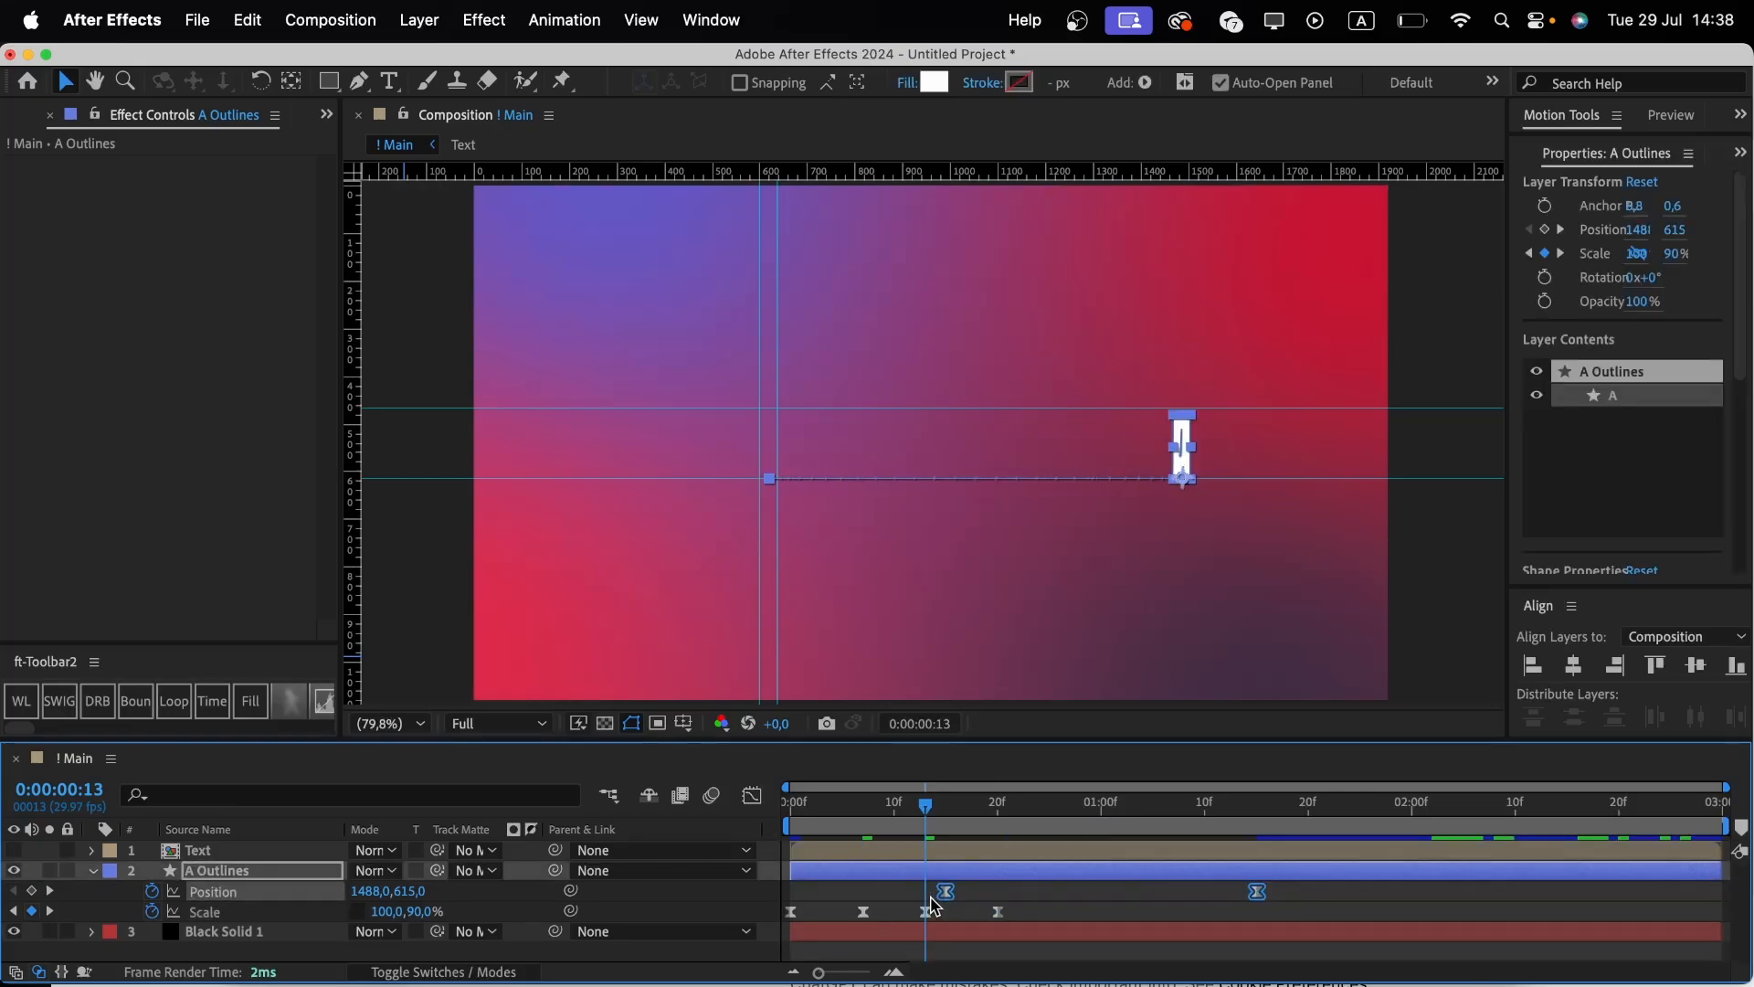
click(752, 794)
mouse_move(1224, 912)
mouse_down()
mouse_move(1296, 937)
mouse_move(1151, 920)
mouse_up()
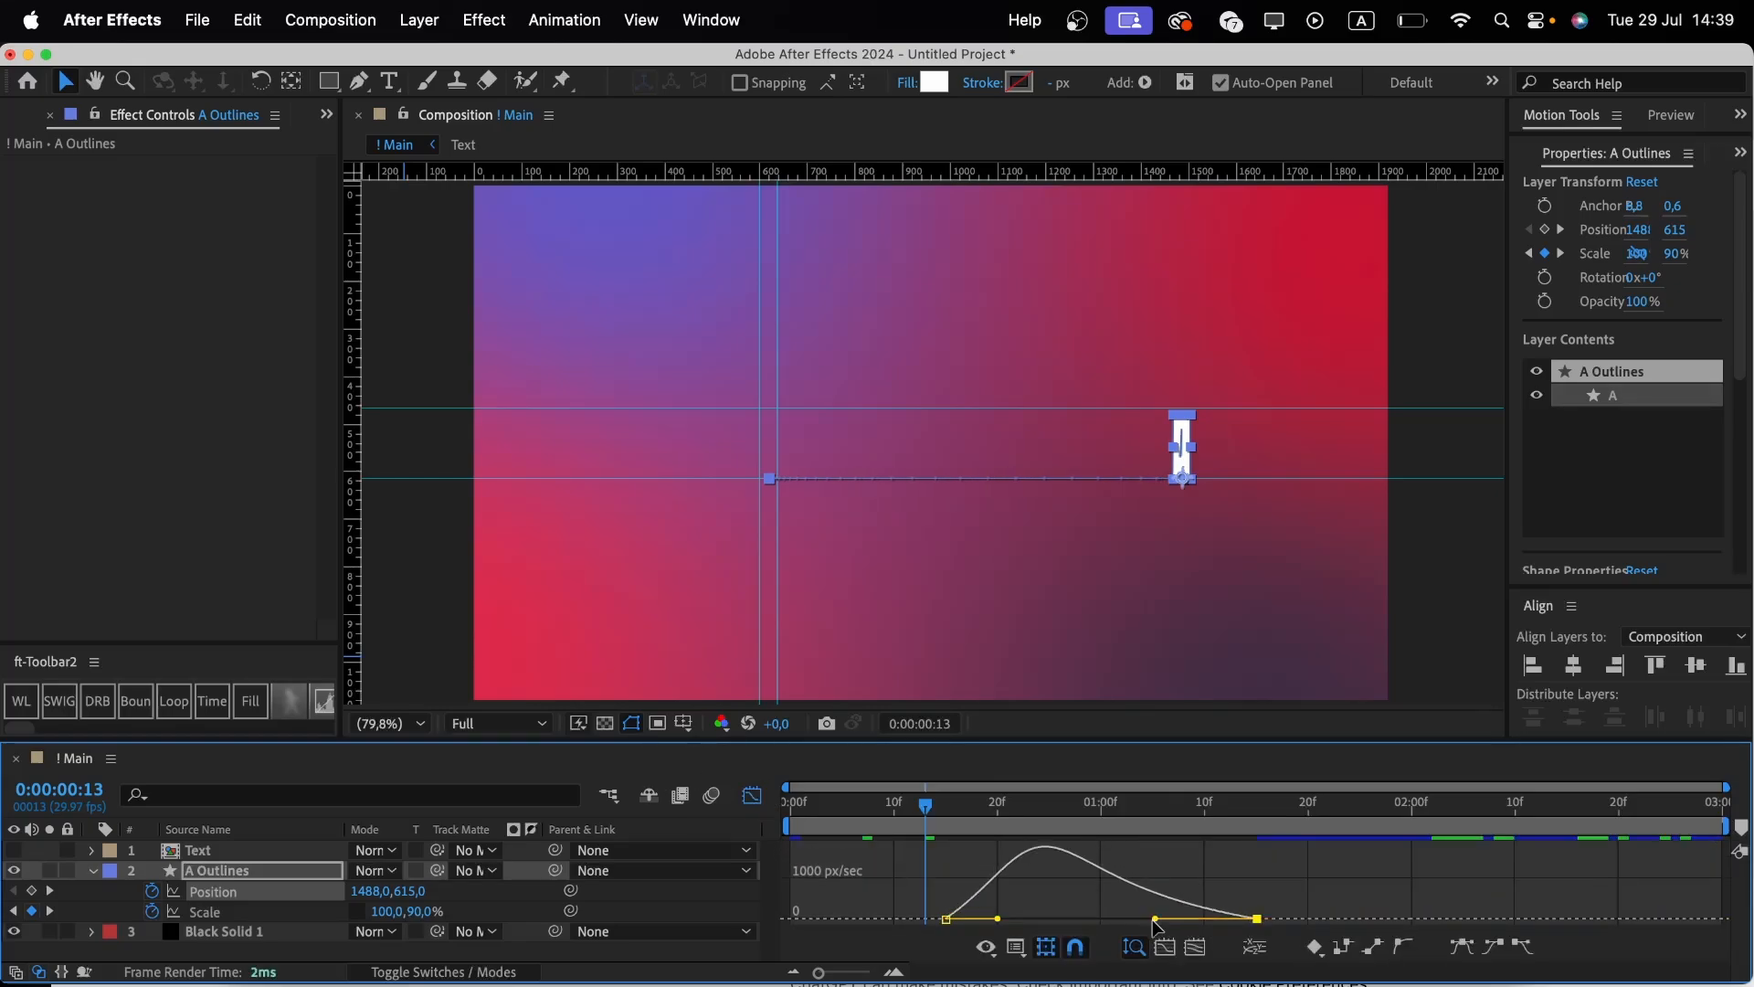
mouse_move(1034, 898)
mouse_down()
mouse_move(922, 932)
mouse_move(1049, 920)
mouse_up()
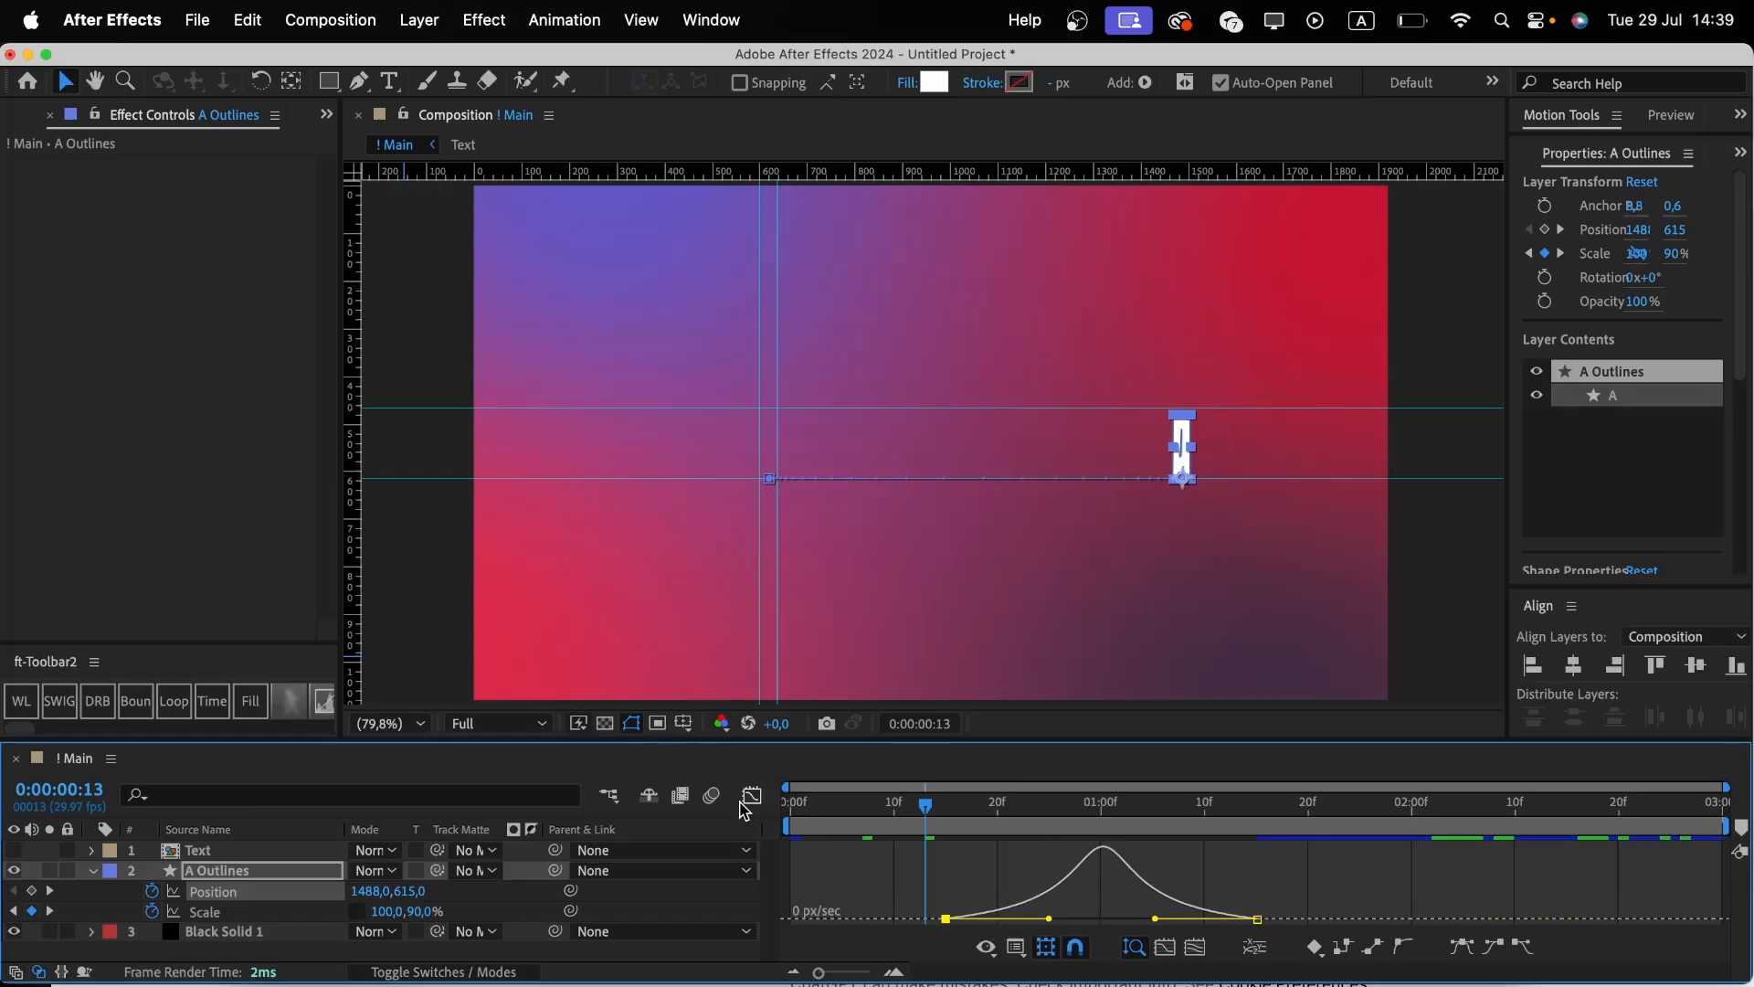
click(747, 802)
Remove the horizontal and vertical guides from the composition view and hide the rulers.
drag(461, 408, 450, 164)
drag(451, 477, 457, 128)
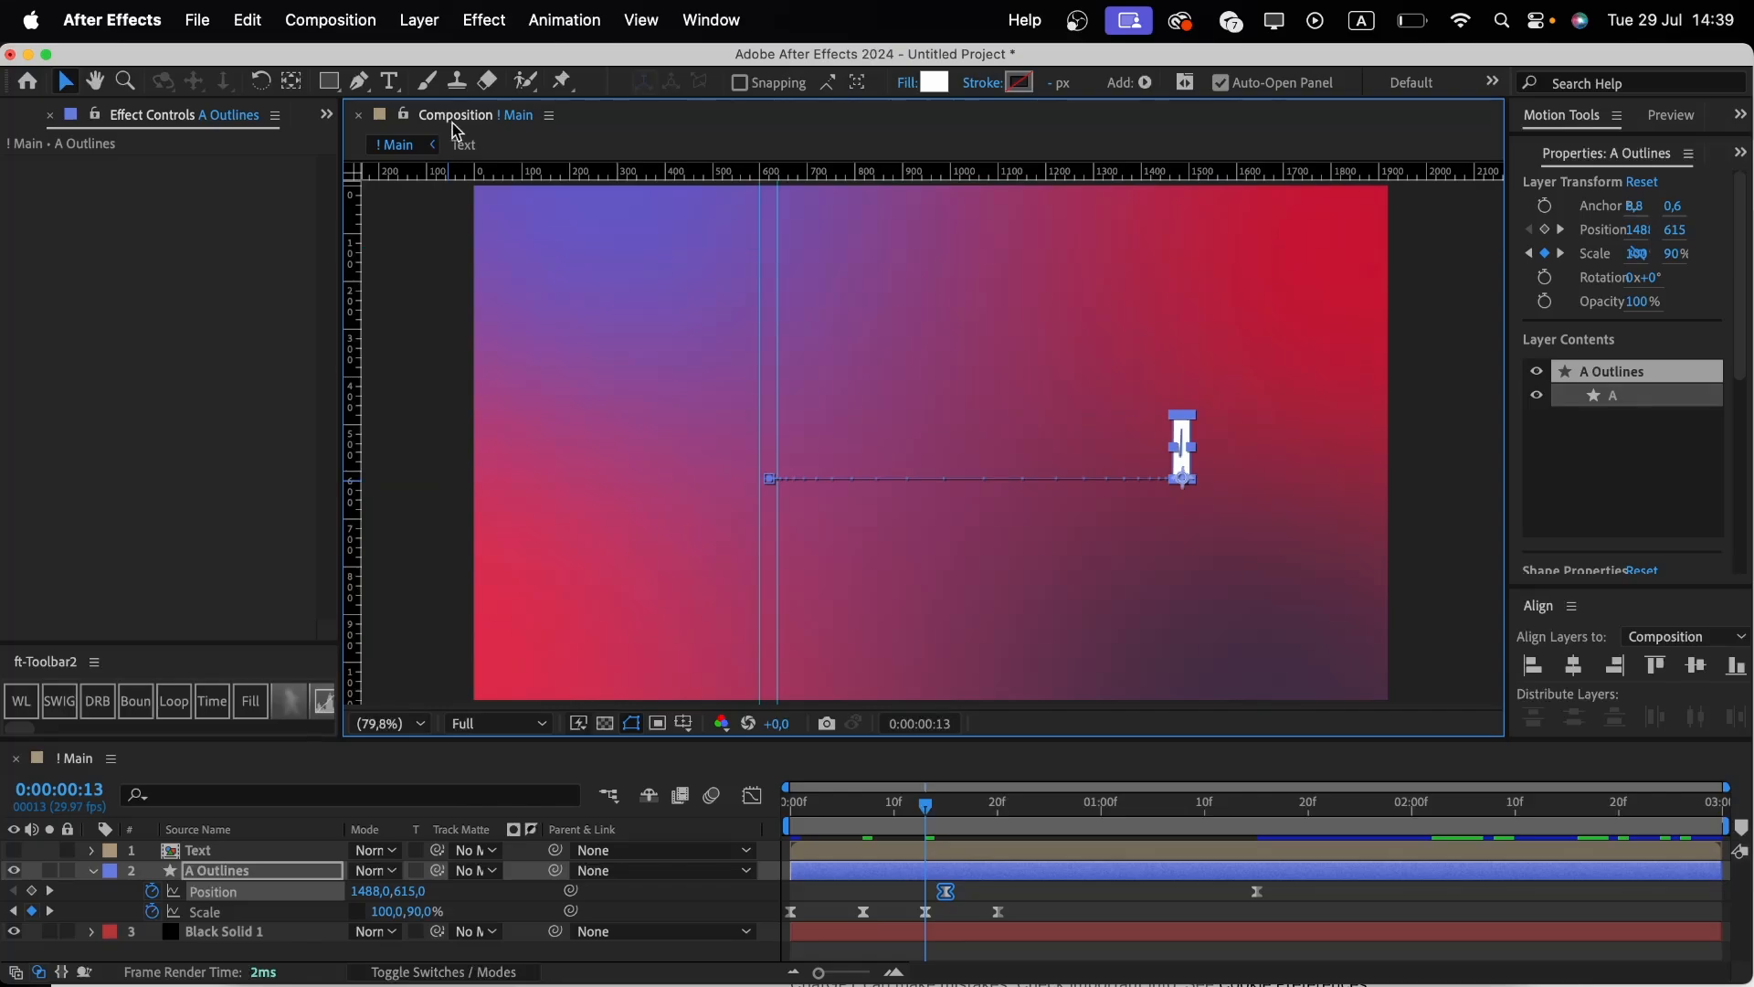
drag(760, 218, 300, 246)
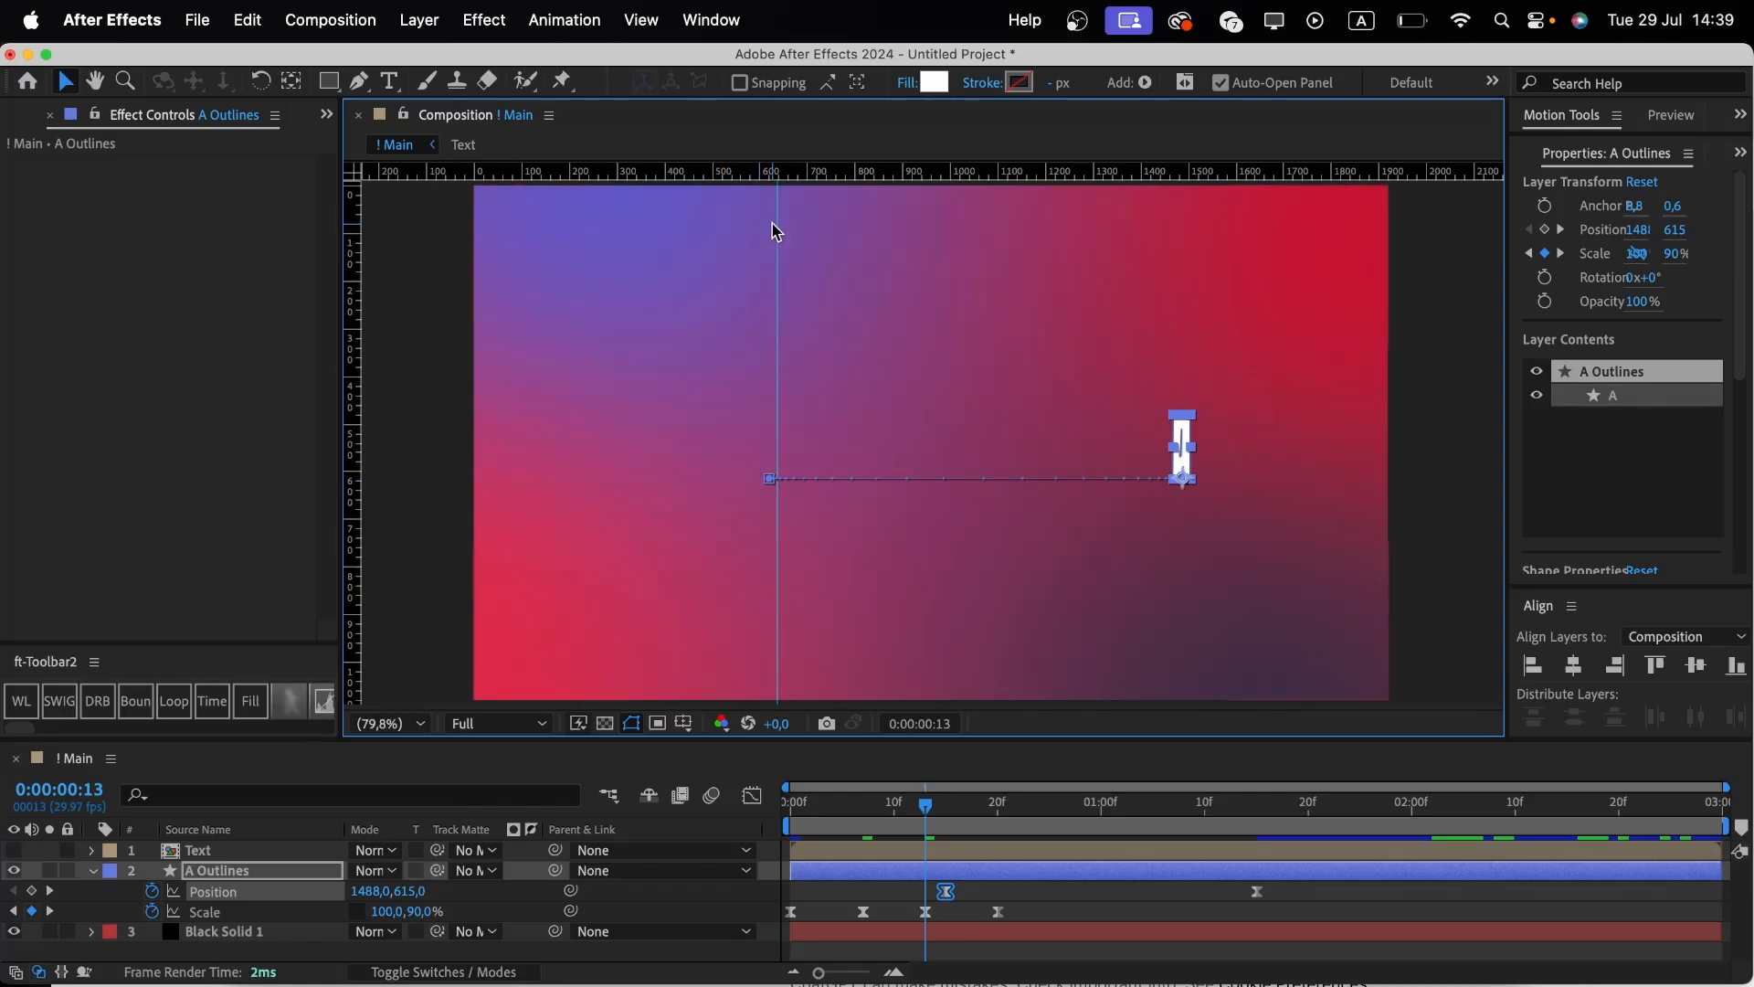
drag(778, 222, 309, 267)
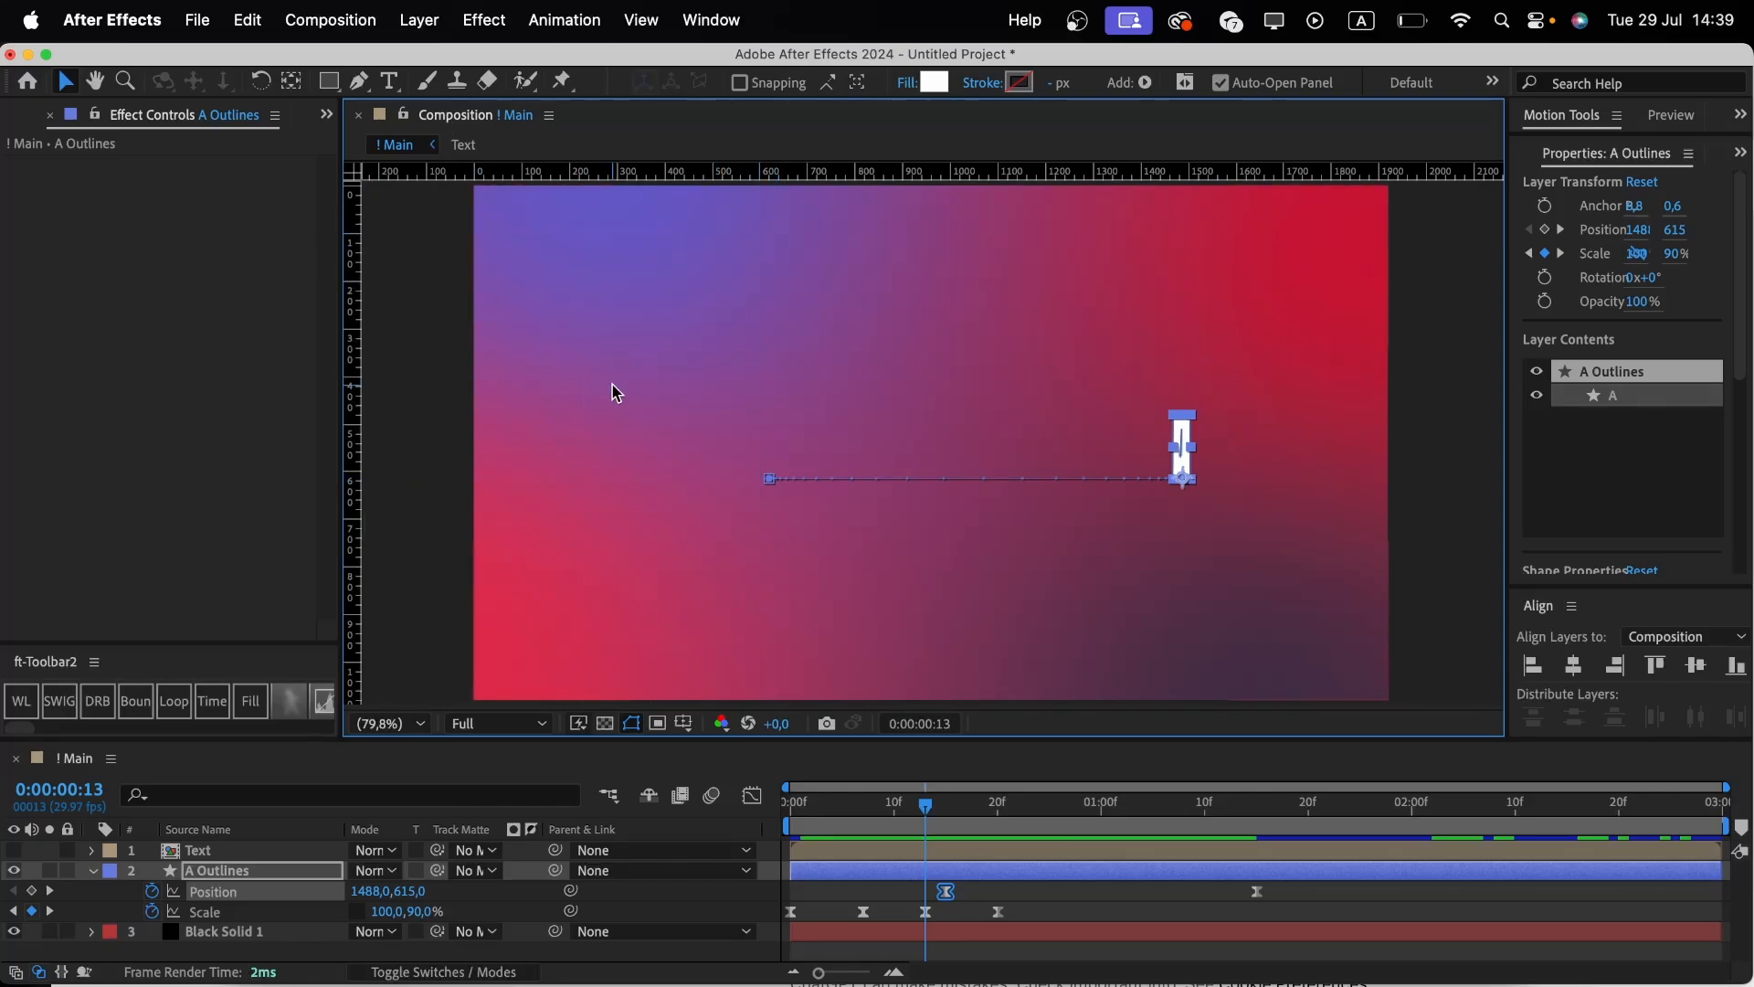
key(super+r)
Play back the A's animation from the first frame.
drag(826, 810, 672, 812)
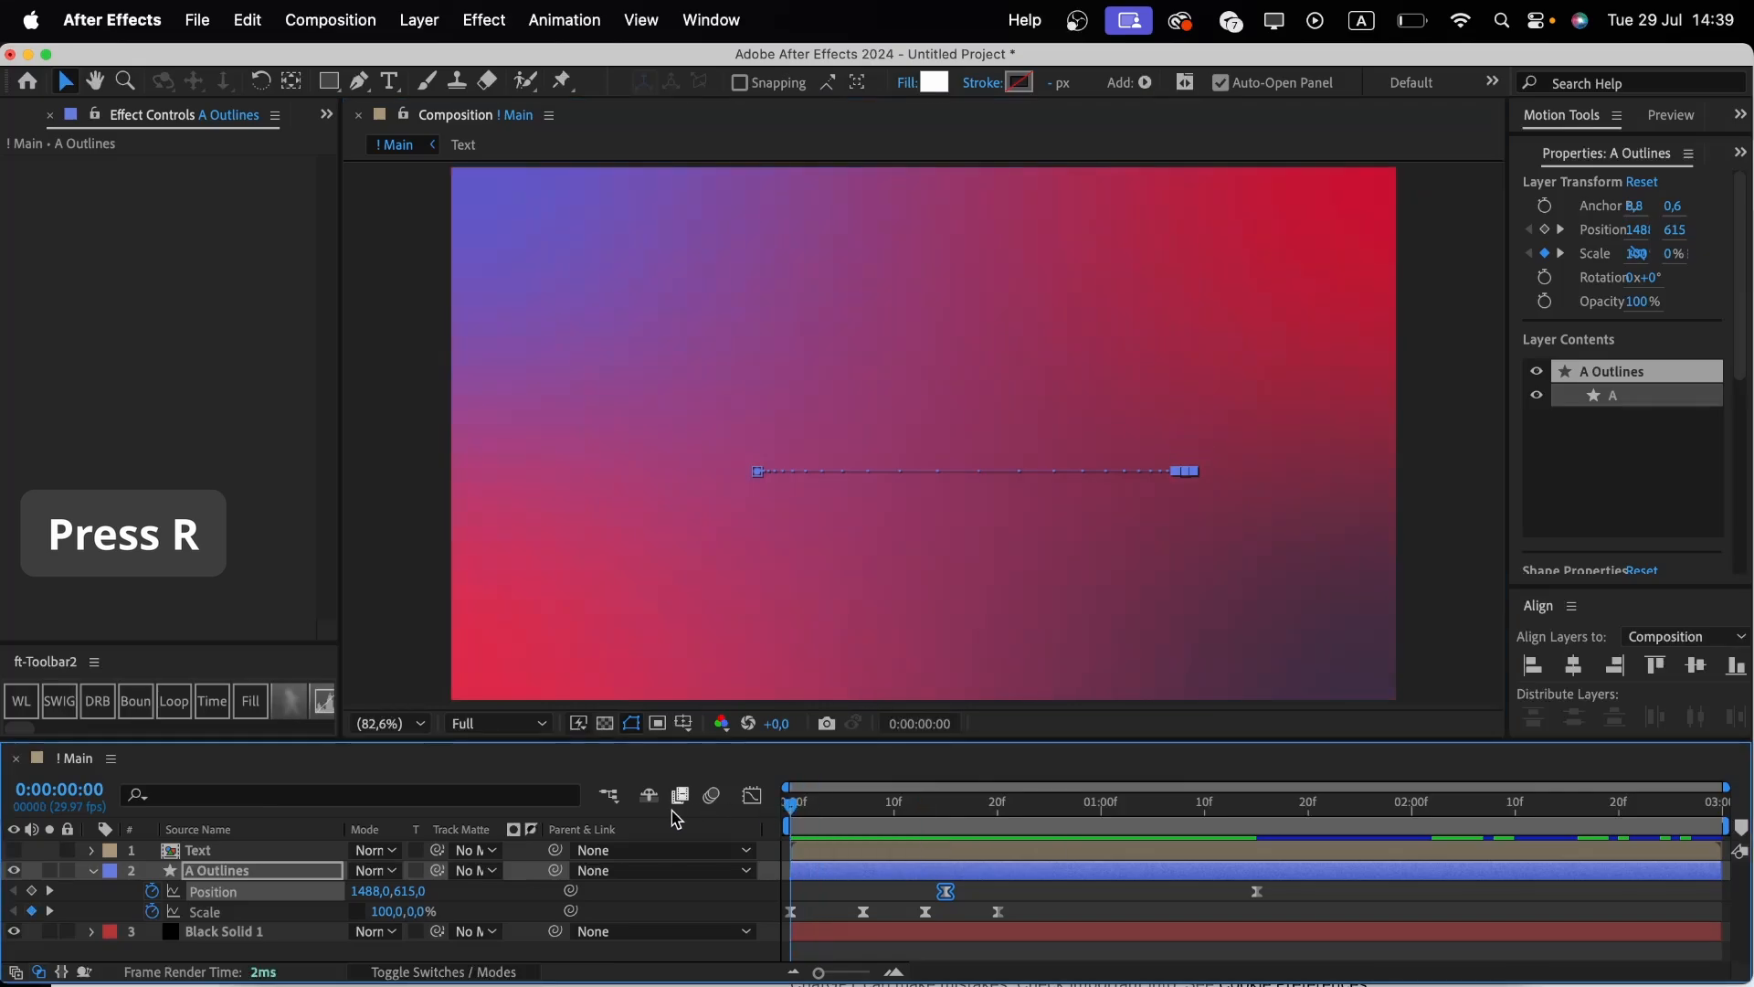
key(space)
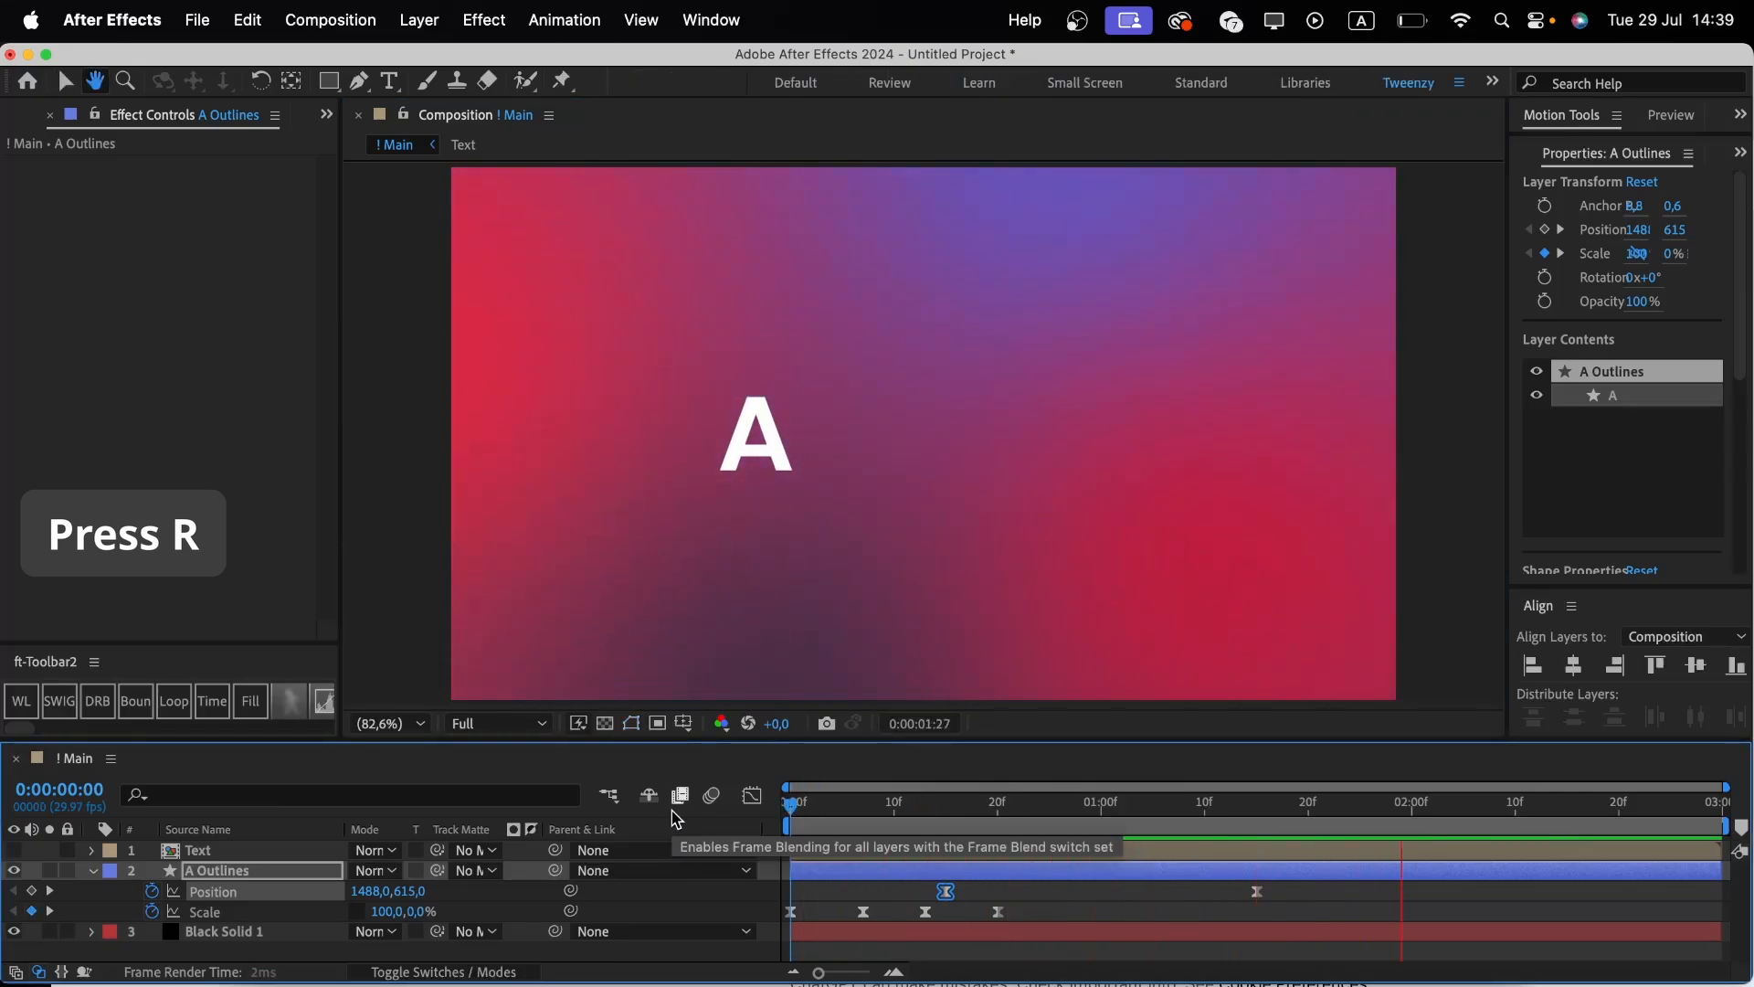
key(space)
Collapse the A Outlines properties and turn on visibility of the Text layer.
click(849, 882)
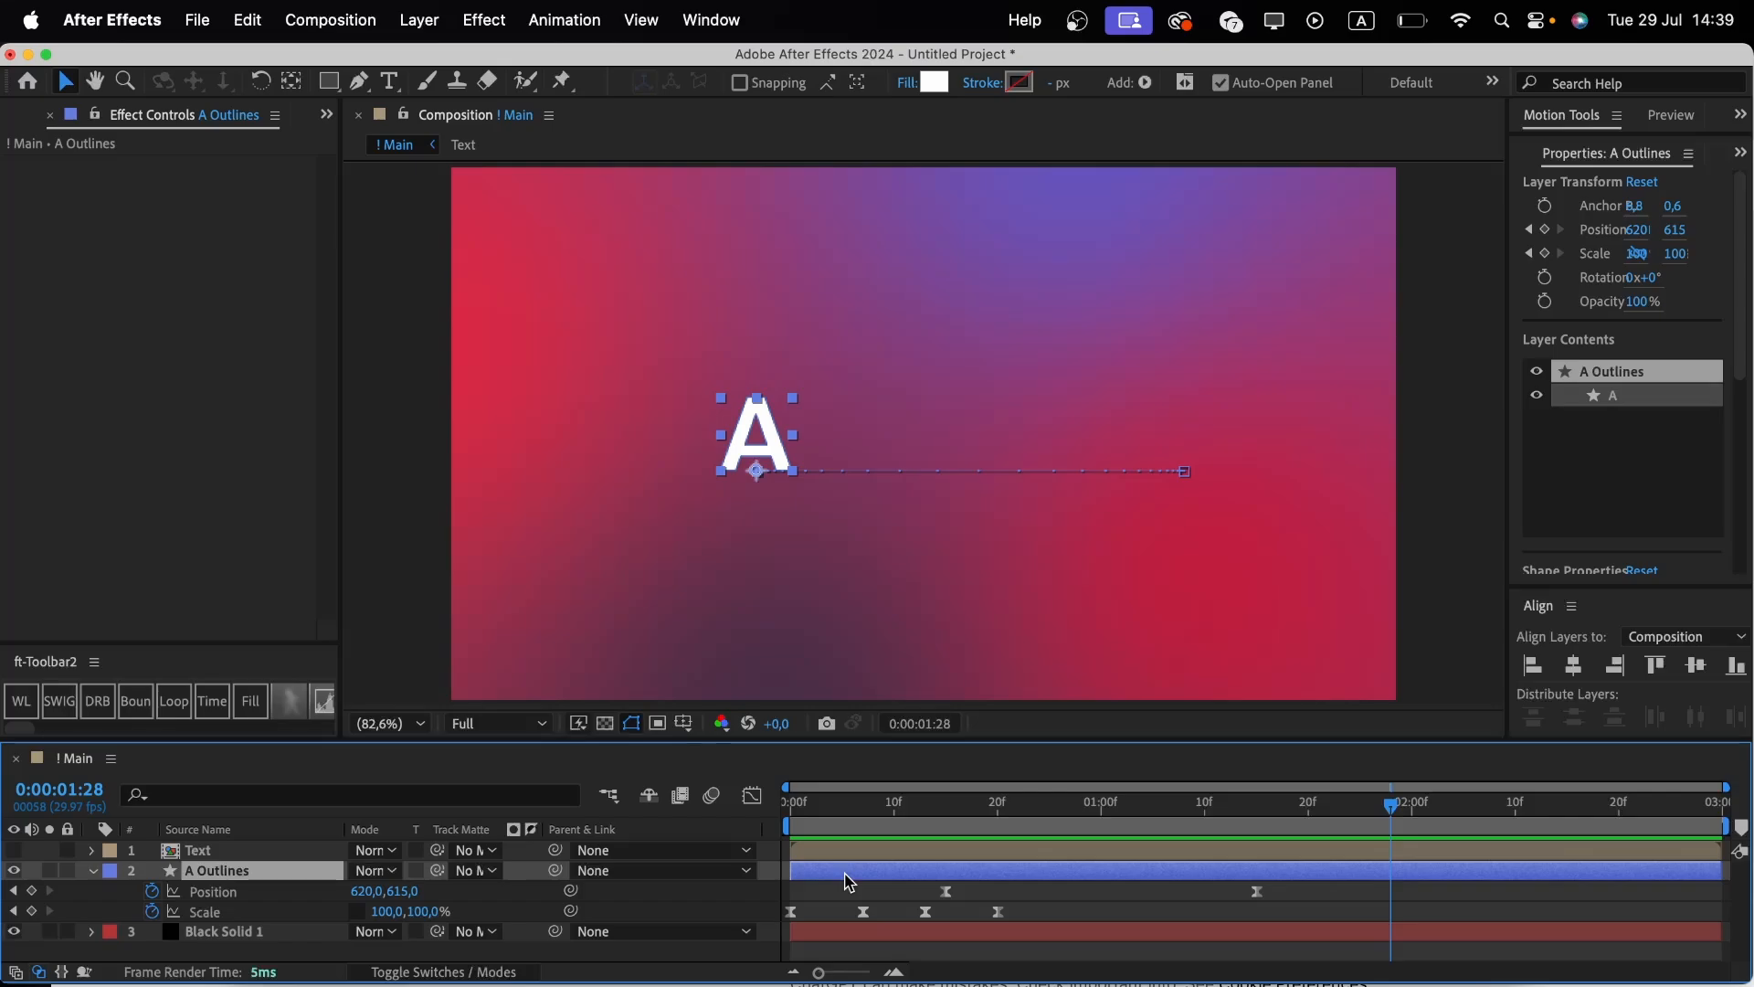
key(u)
key(u)
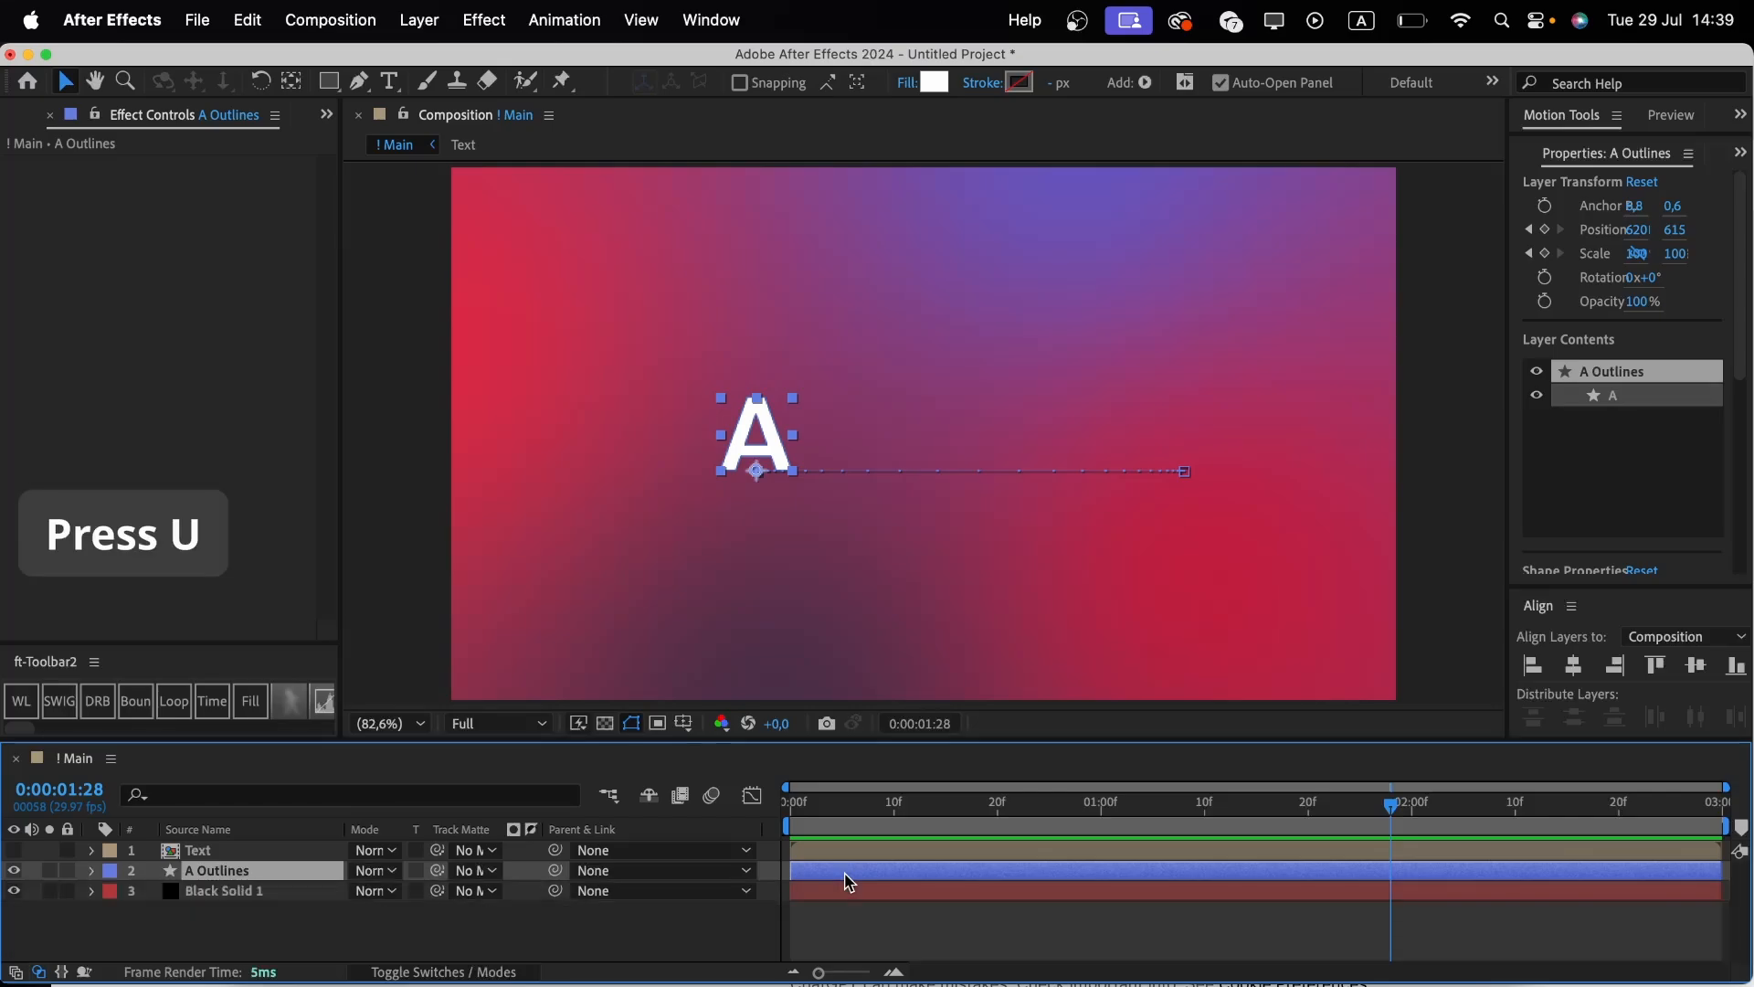
click(250, 850)
click(14, 850)
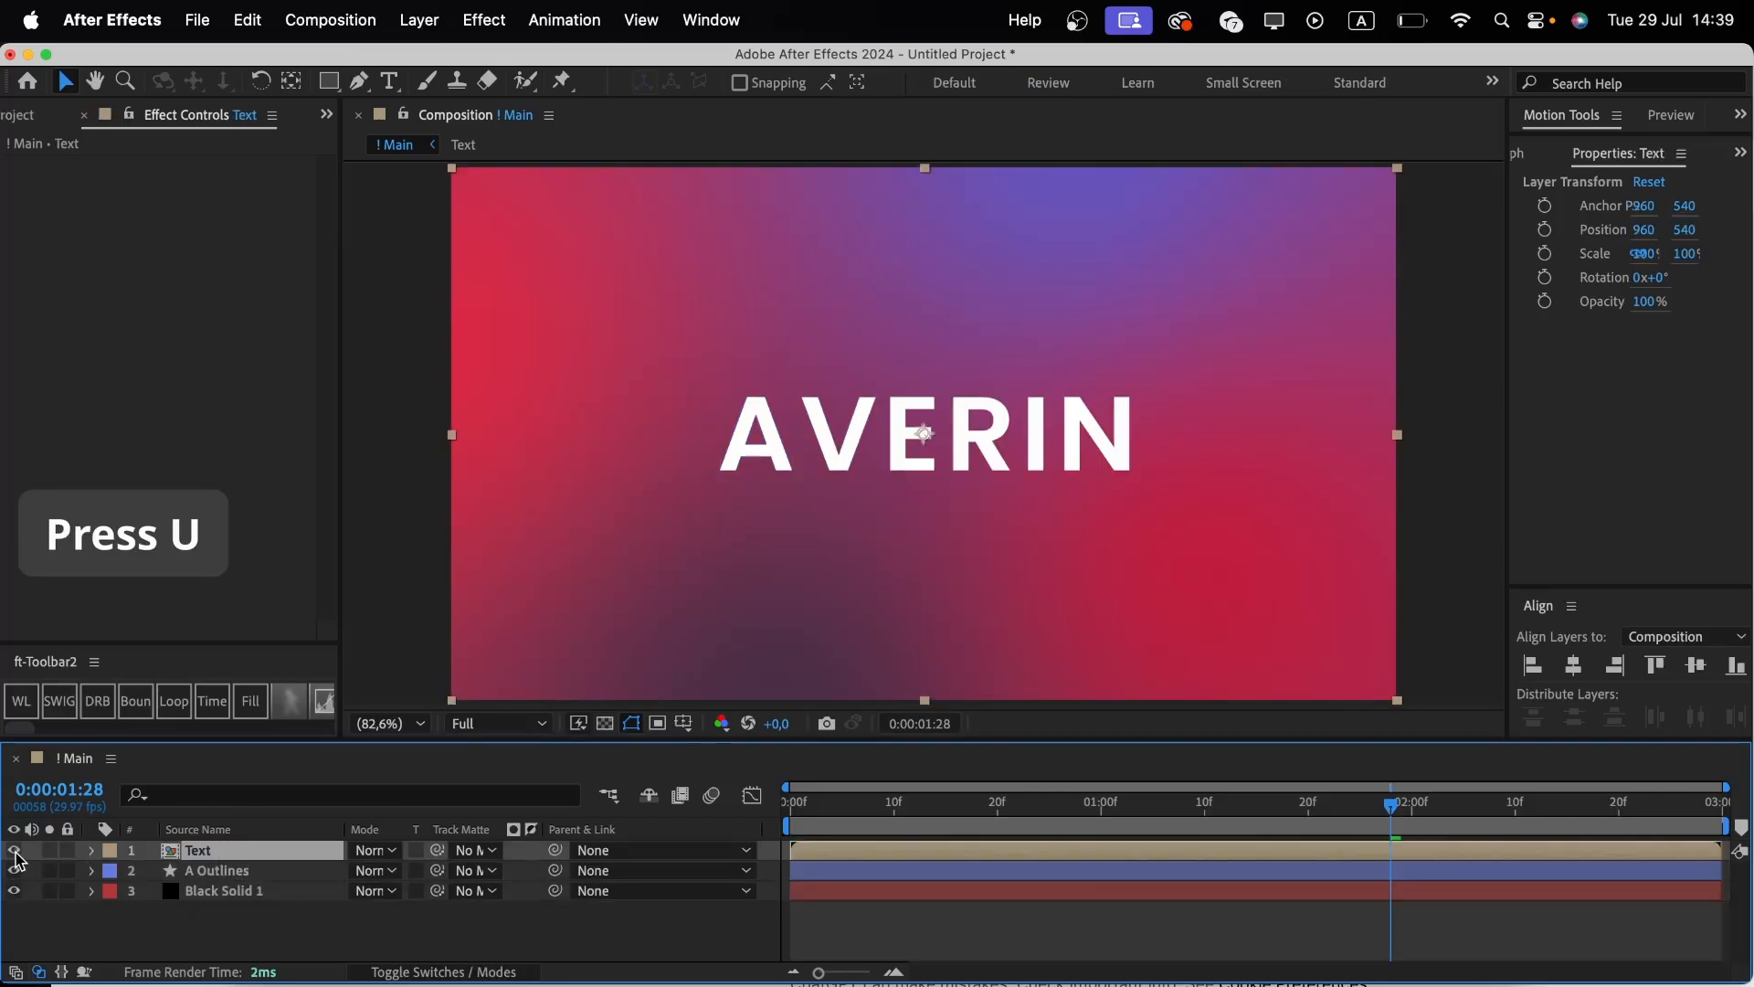
Open the Text precomp and set its background color to dark gray 323232.
double_click(200, 849)
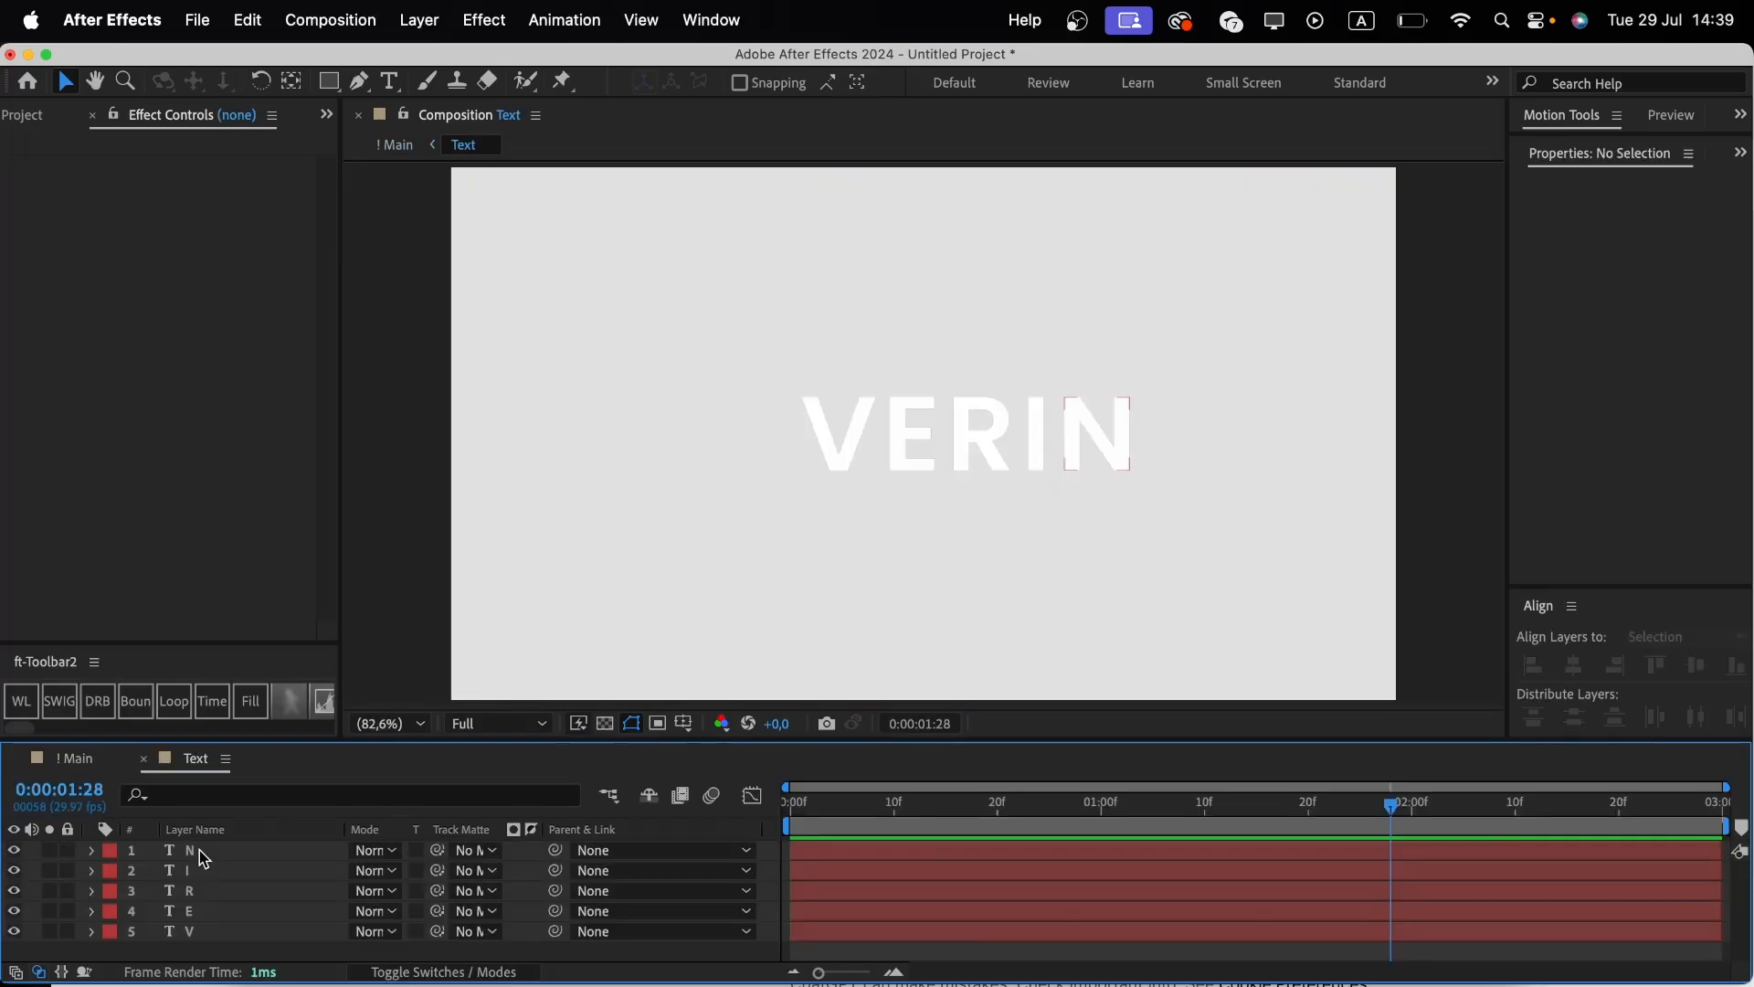
key(super+k)
click(544, 714)
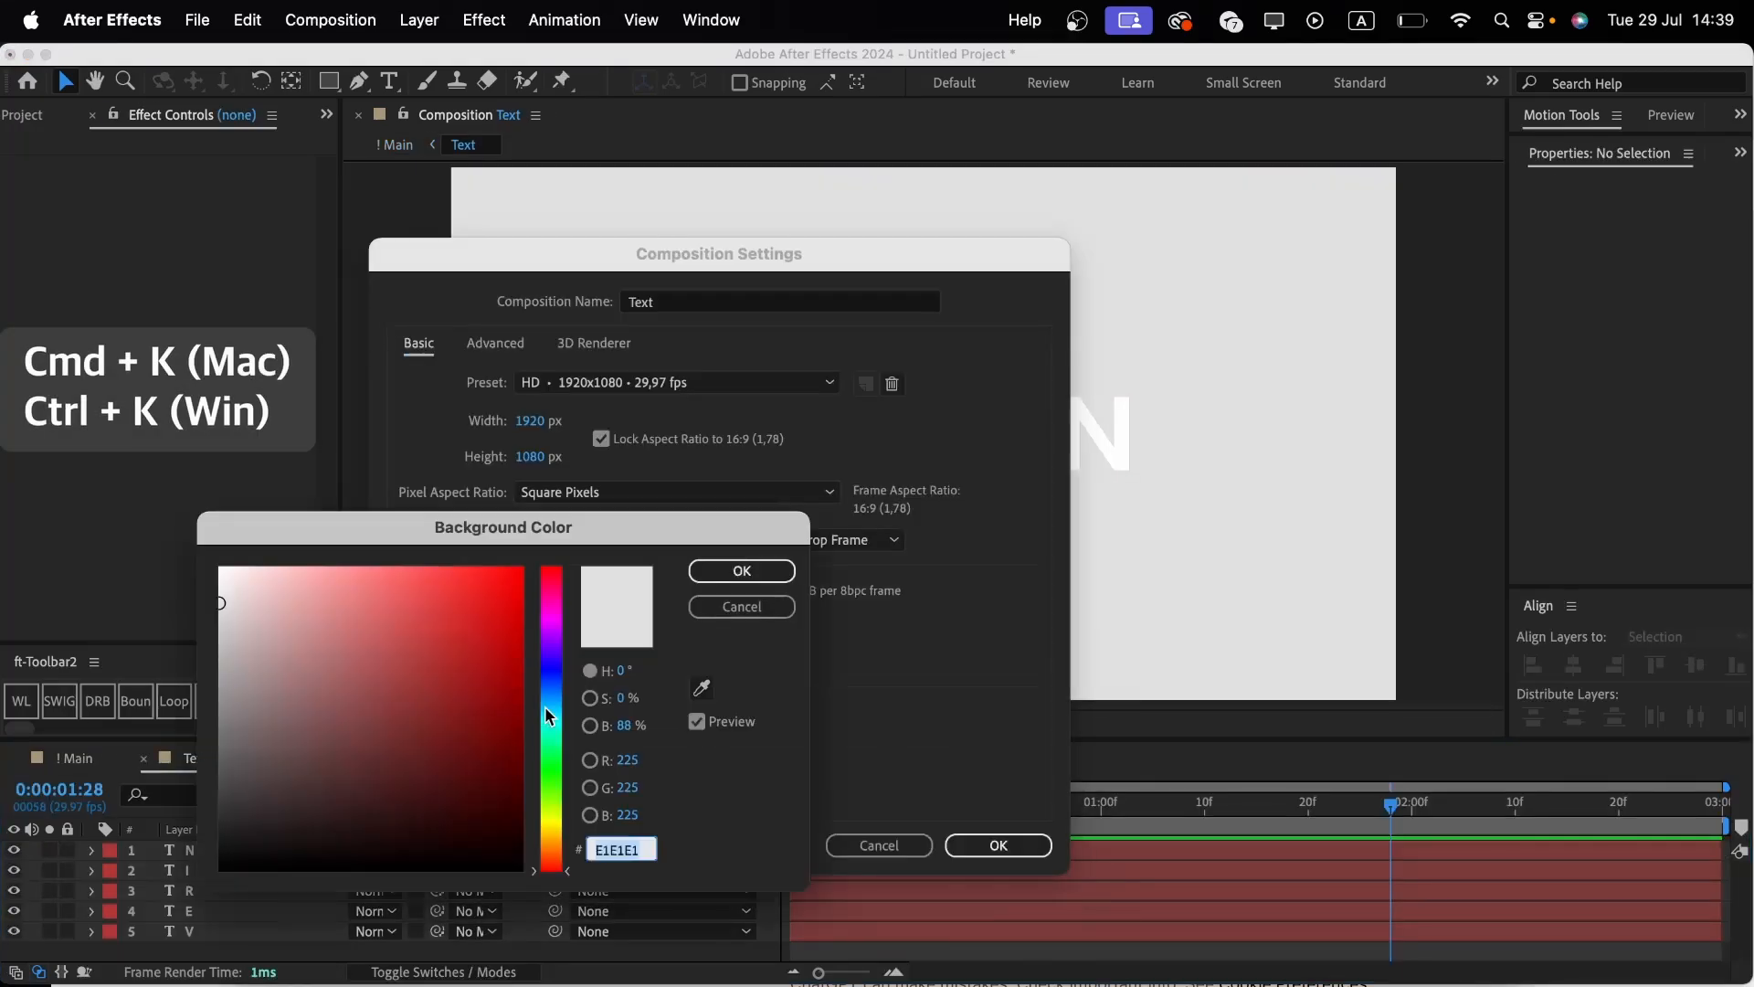
drag(226, 704, 223, 804)
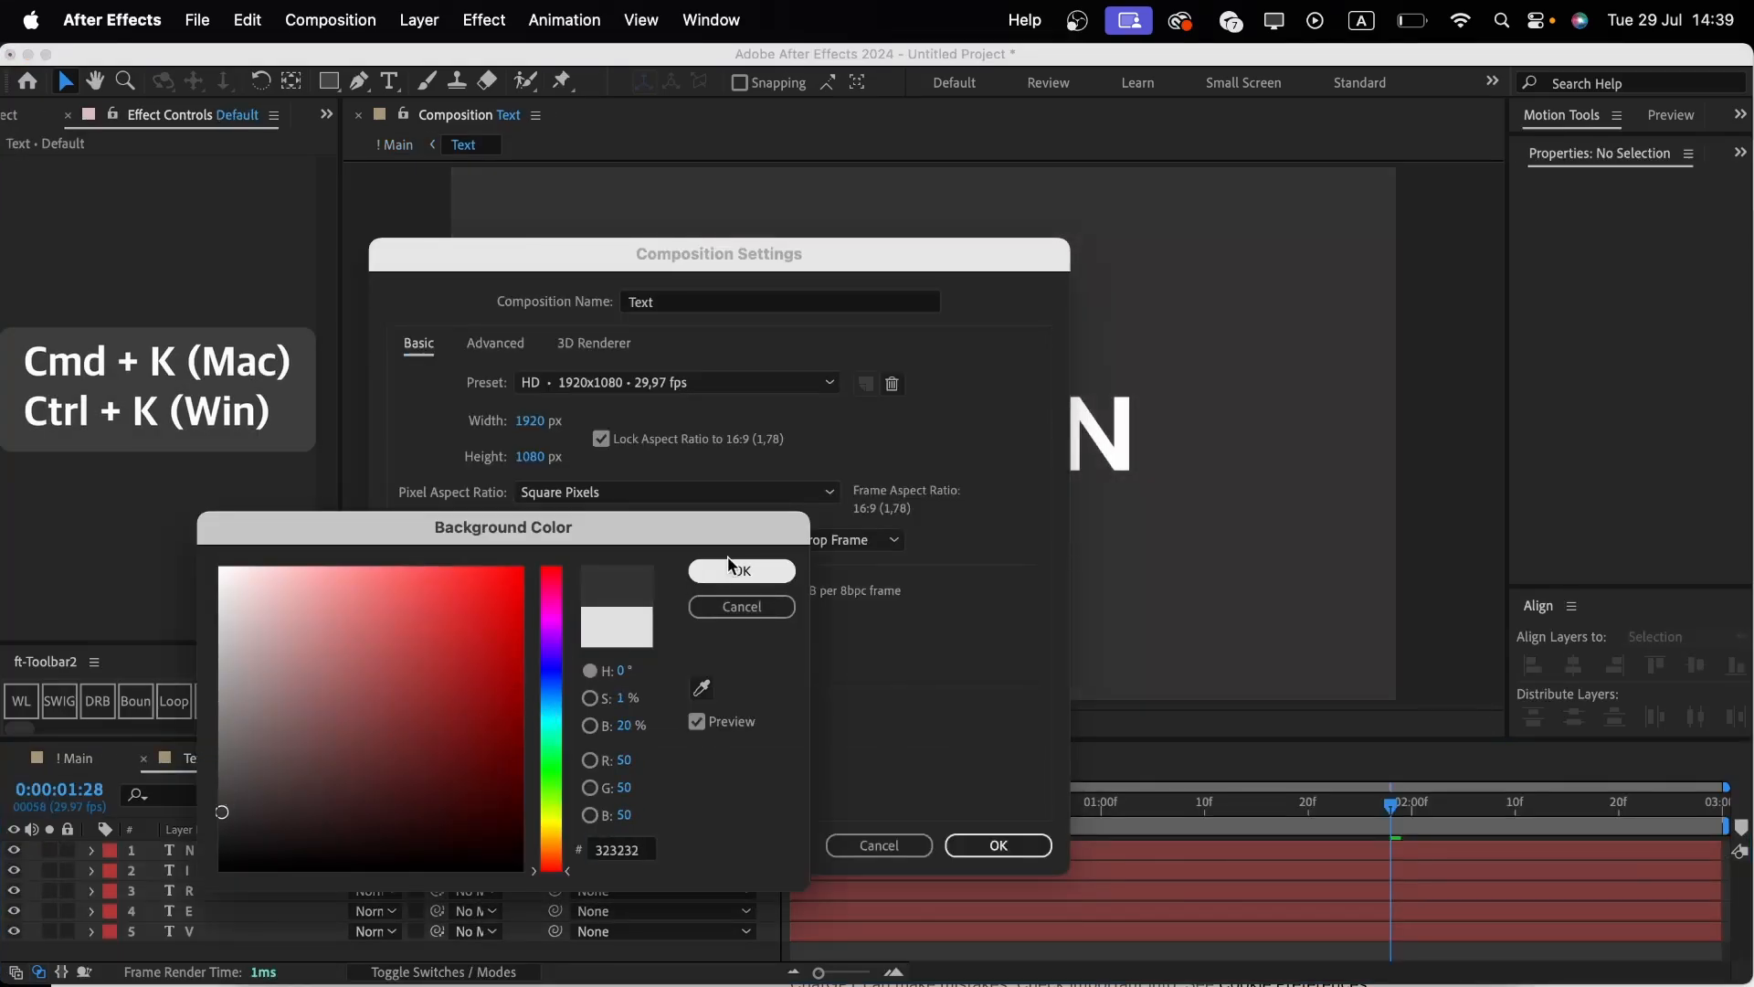
click(744, 571)
click(989, 848)
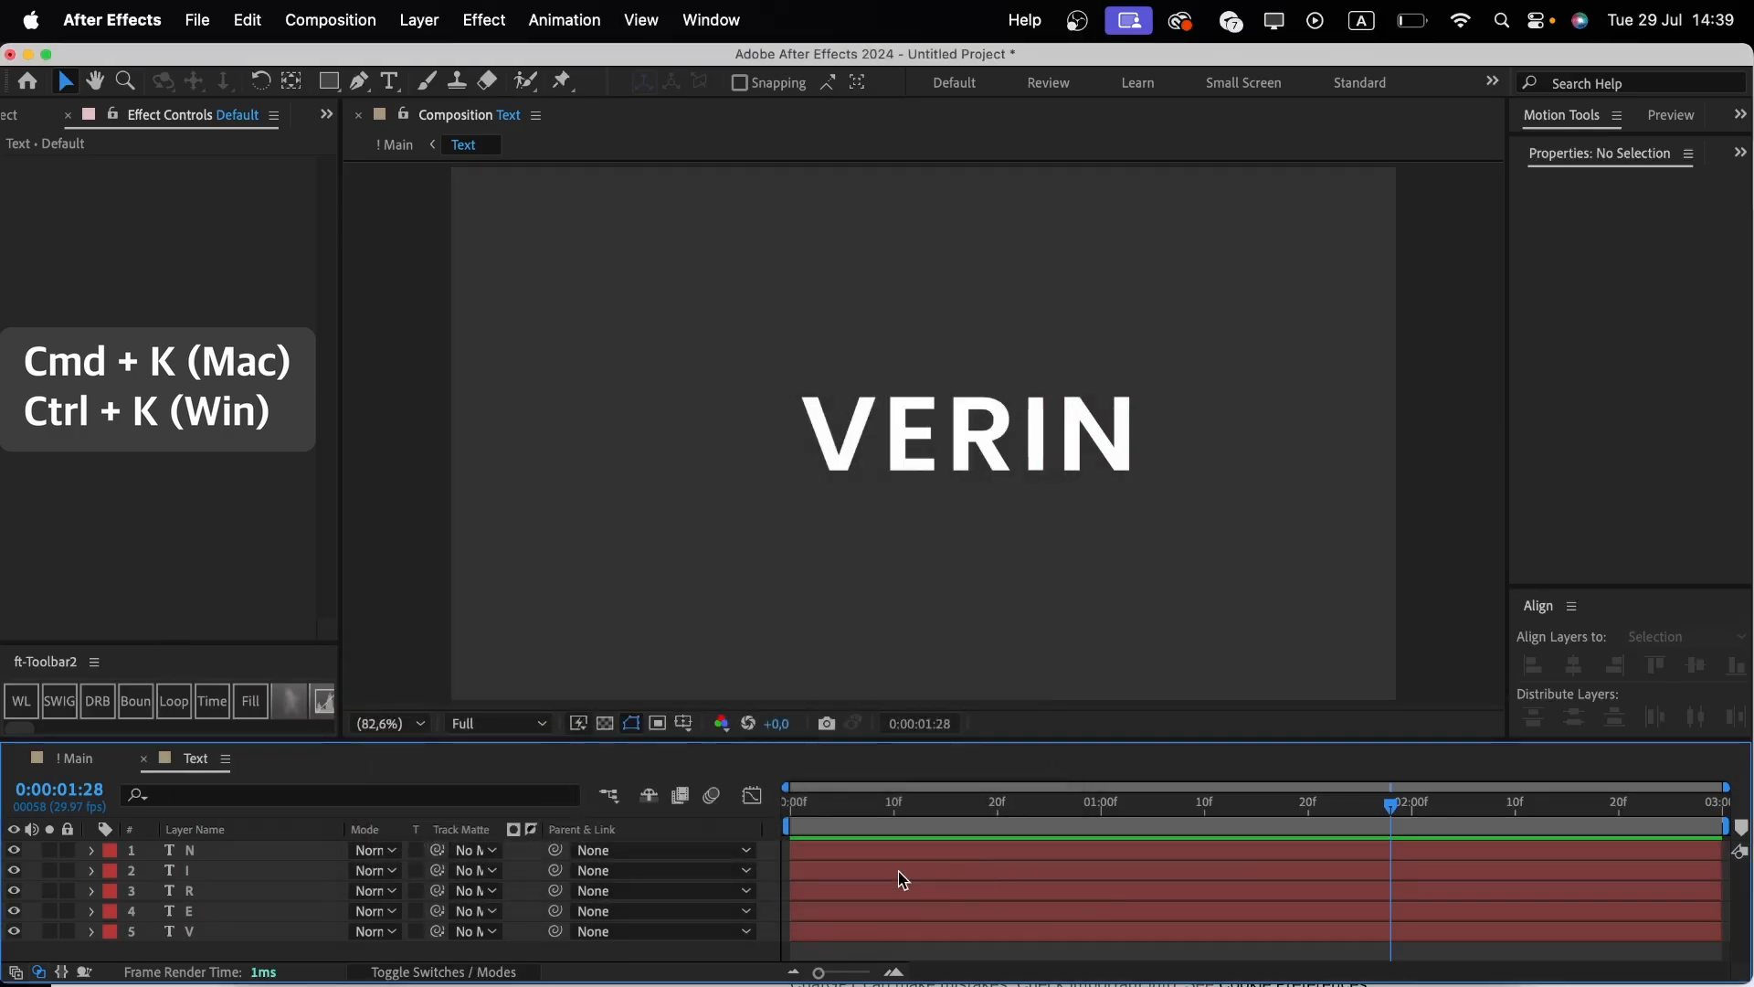
At 22 frames, select all five letter layers and add Position keyframes to them.
click(1021, 816)
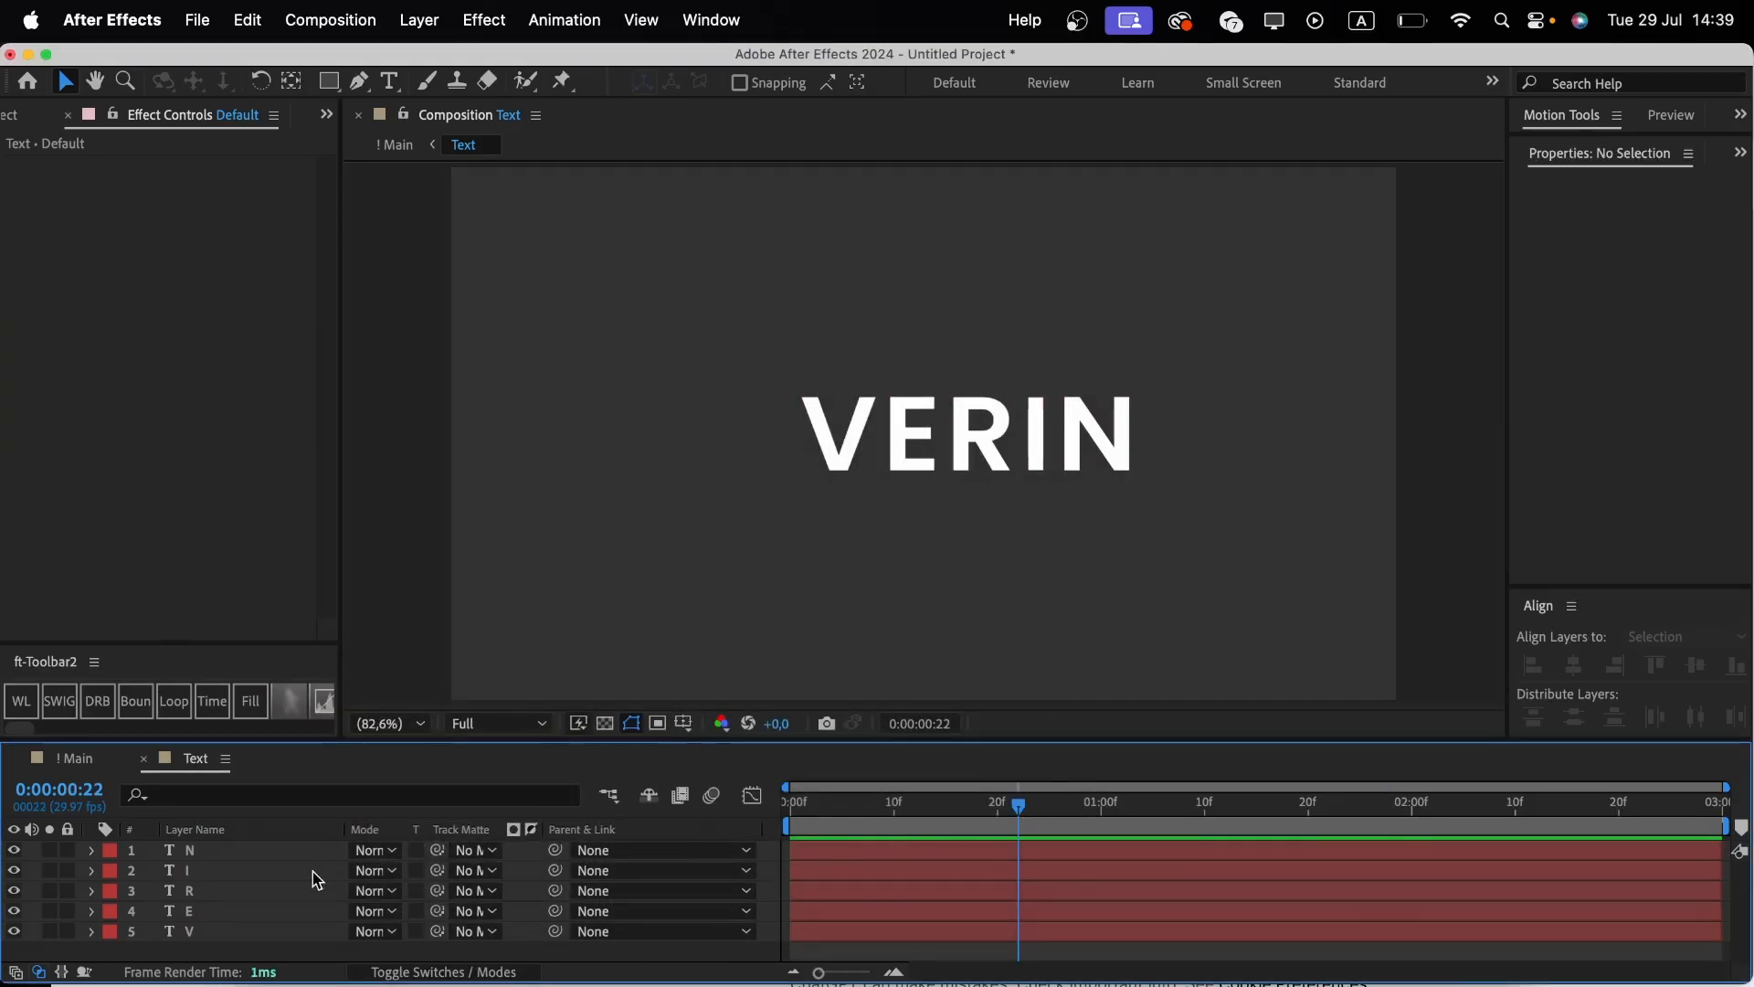
click(272, 851)
shift+click(247, 939)
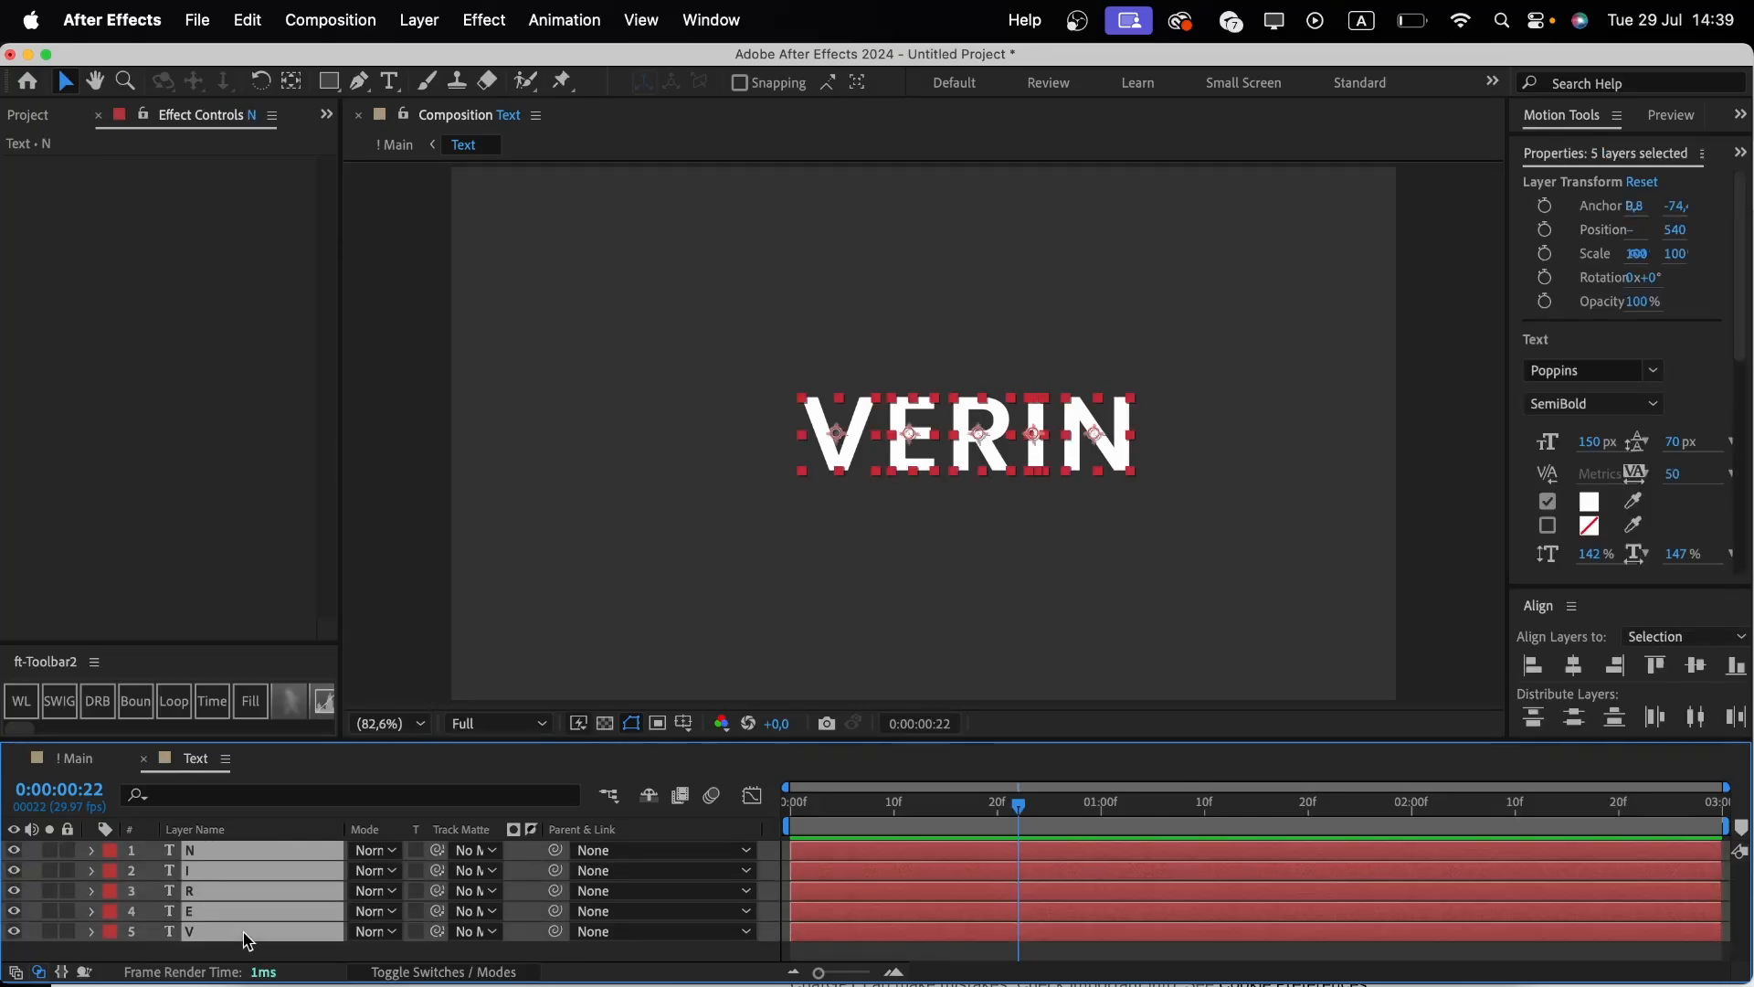
key(p)
click(152, 872)
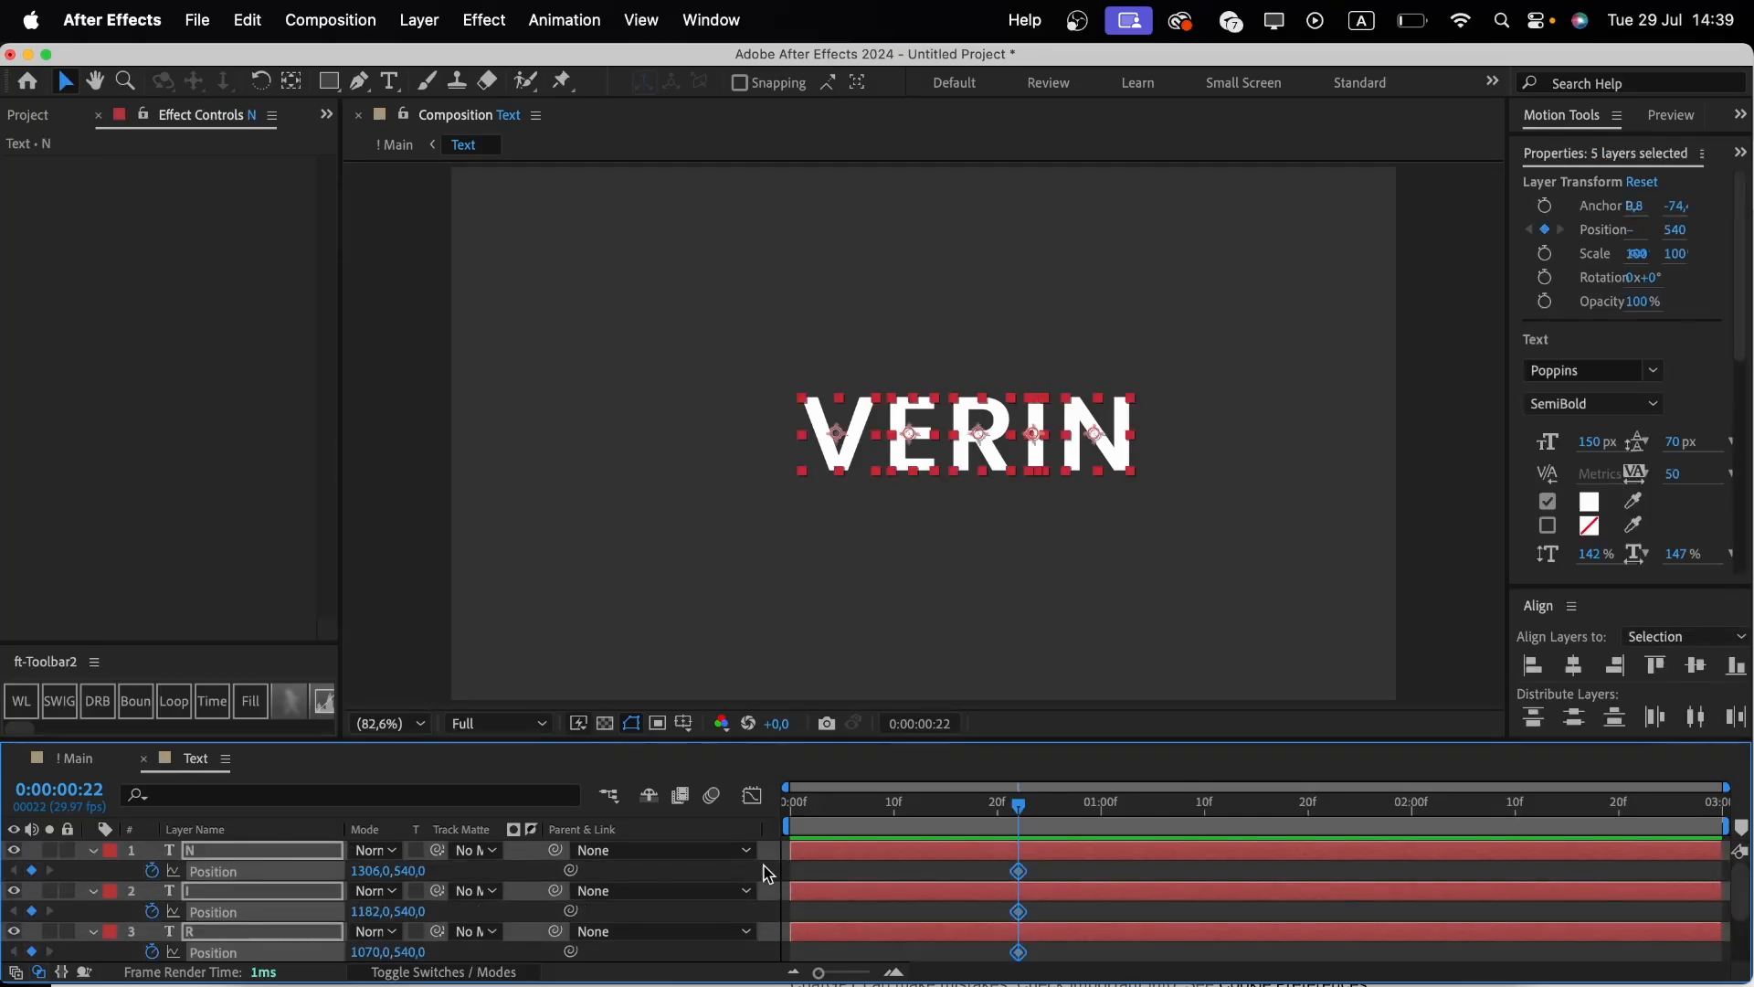
At frame 0, nudge the V right to x 822 and the E right to x 990.
drag(815, 823, 775, 821)
scroll(879, 915, down, 2)
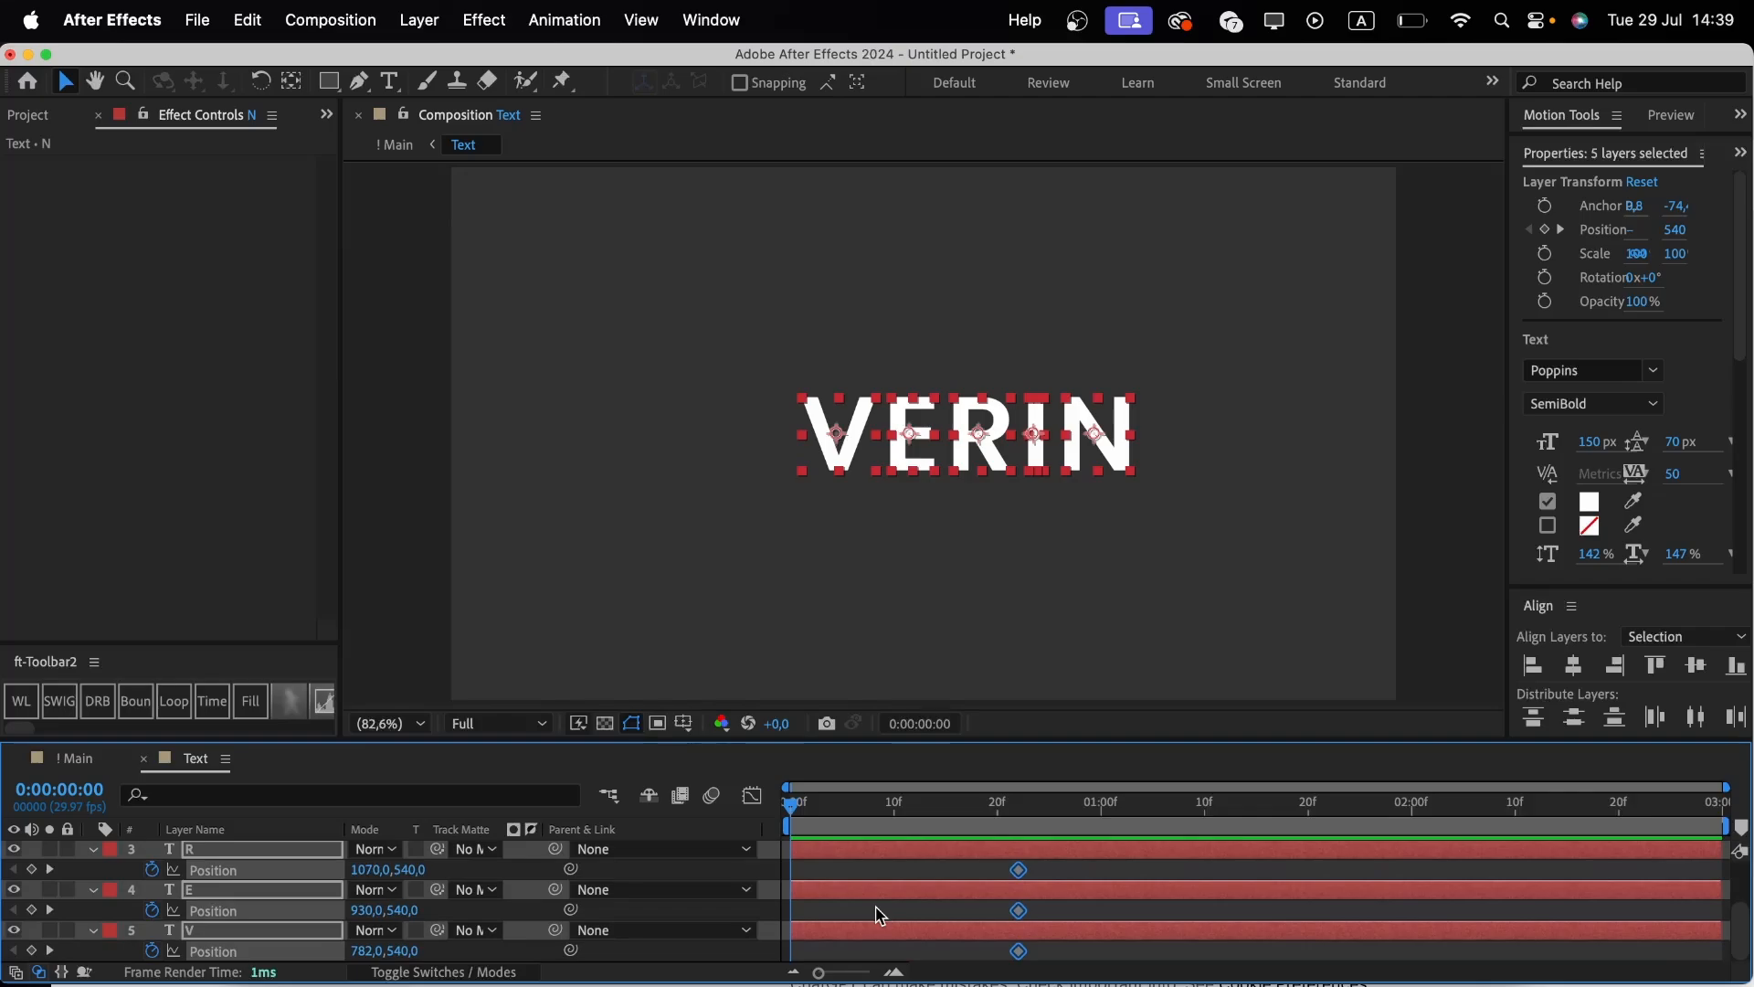
click(849, 934)
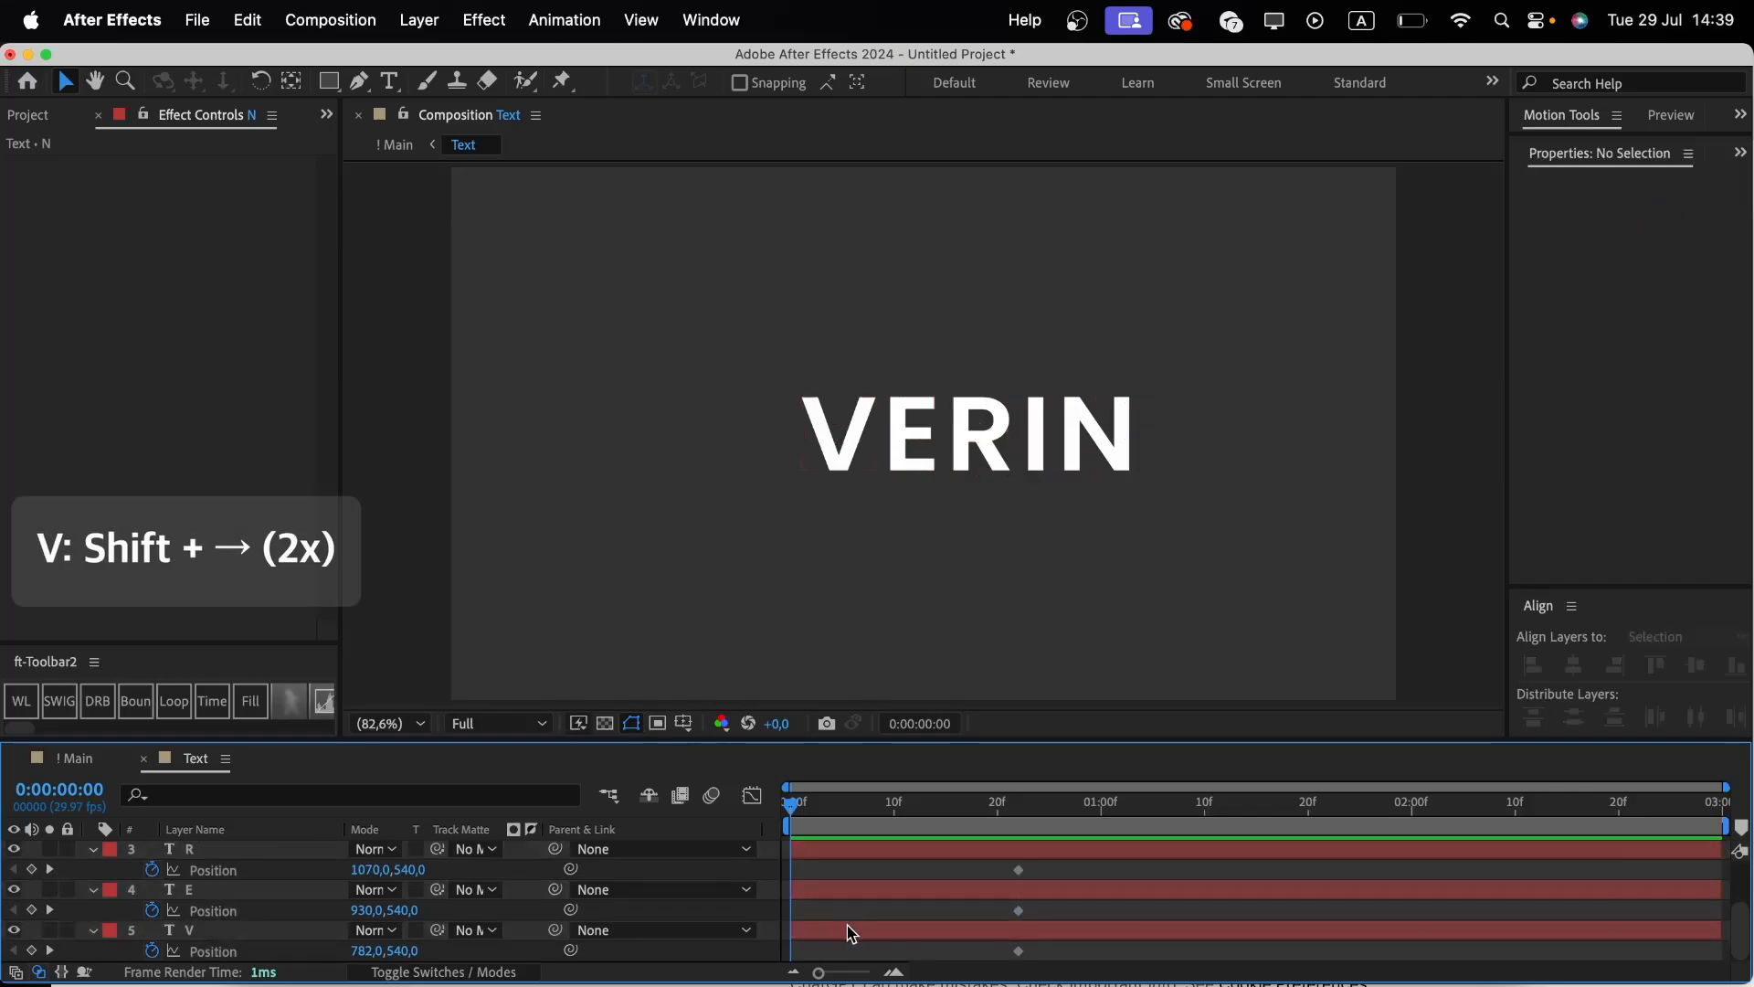
key(shift+Right)
key(shift+Right)
click(836, 895)
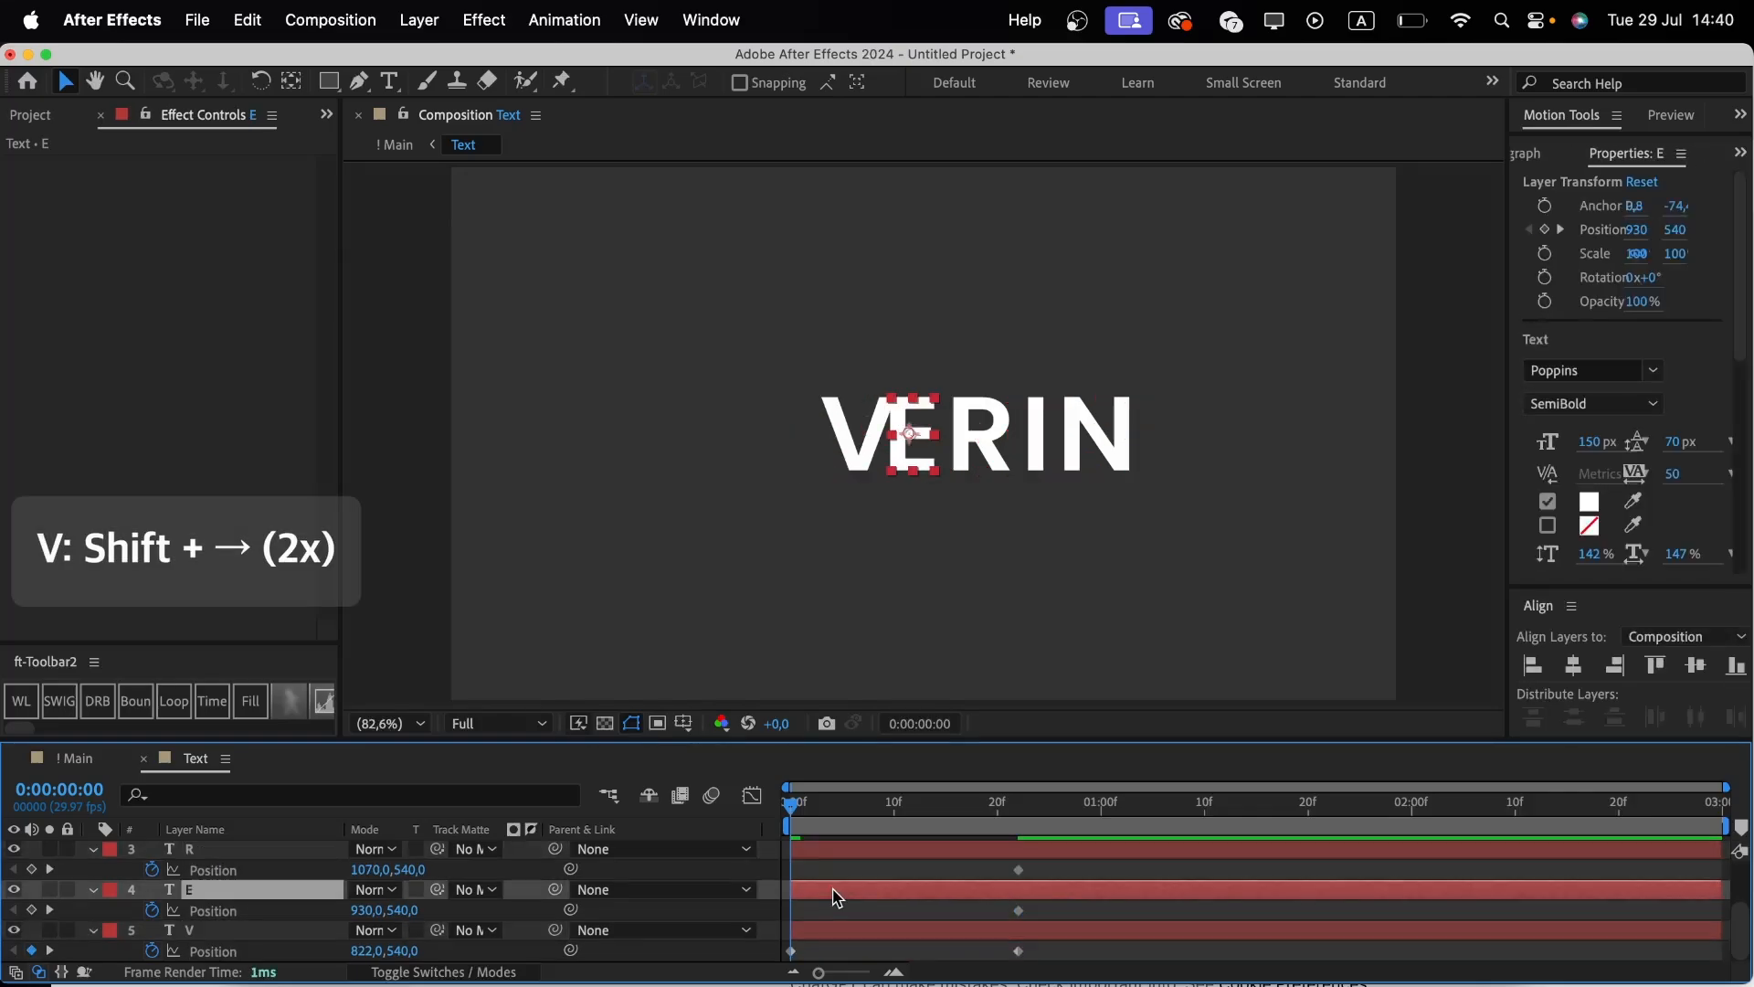
key(shift+Right)
key(shift+Right)
key(shift+Right)
At frame 0, nudge the R right to x 1150 and the I right to x 1282.
scroll(835, 896, up, 1)
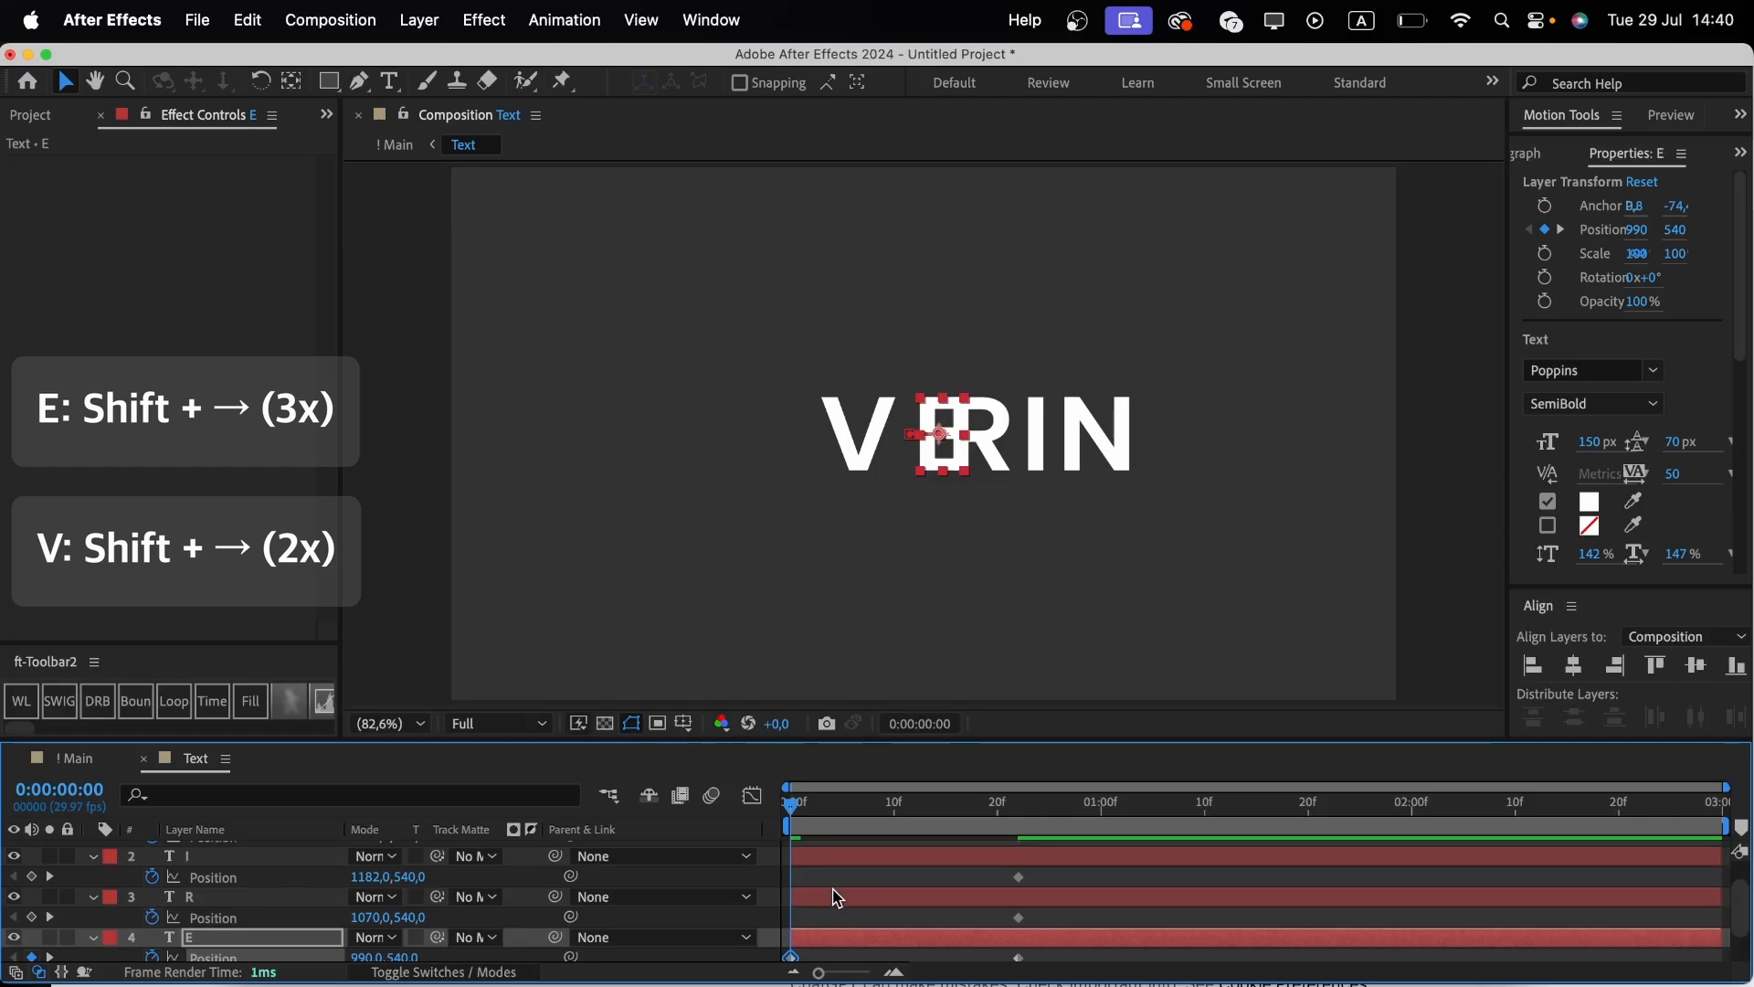
click(836, 897)
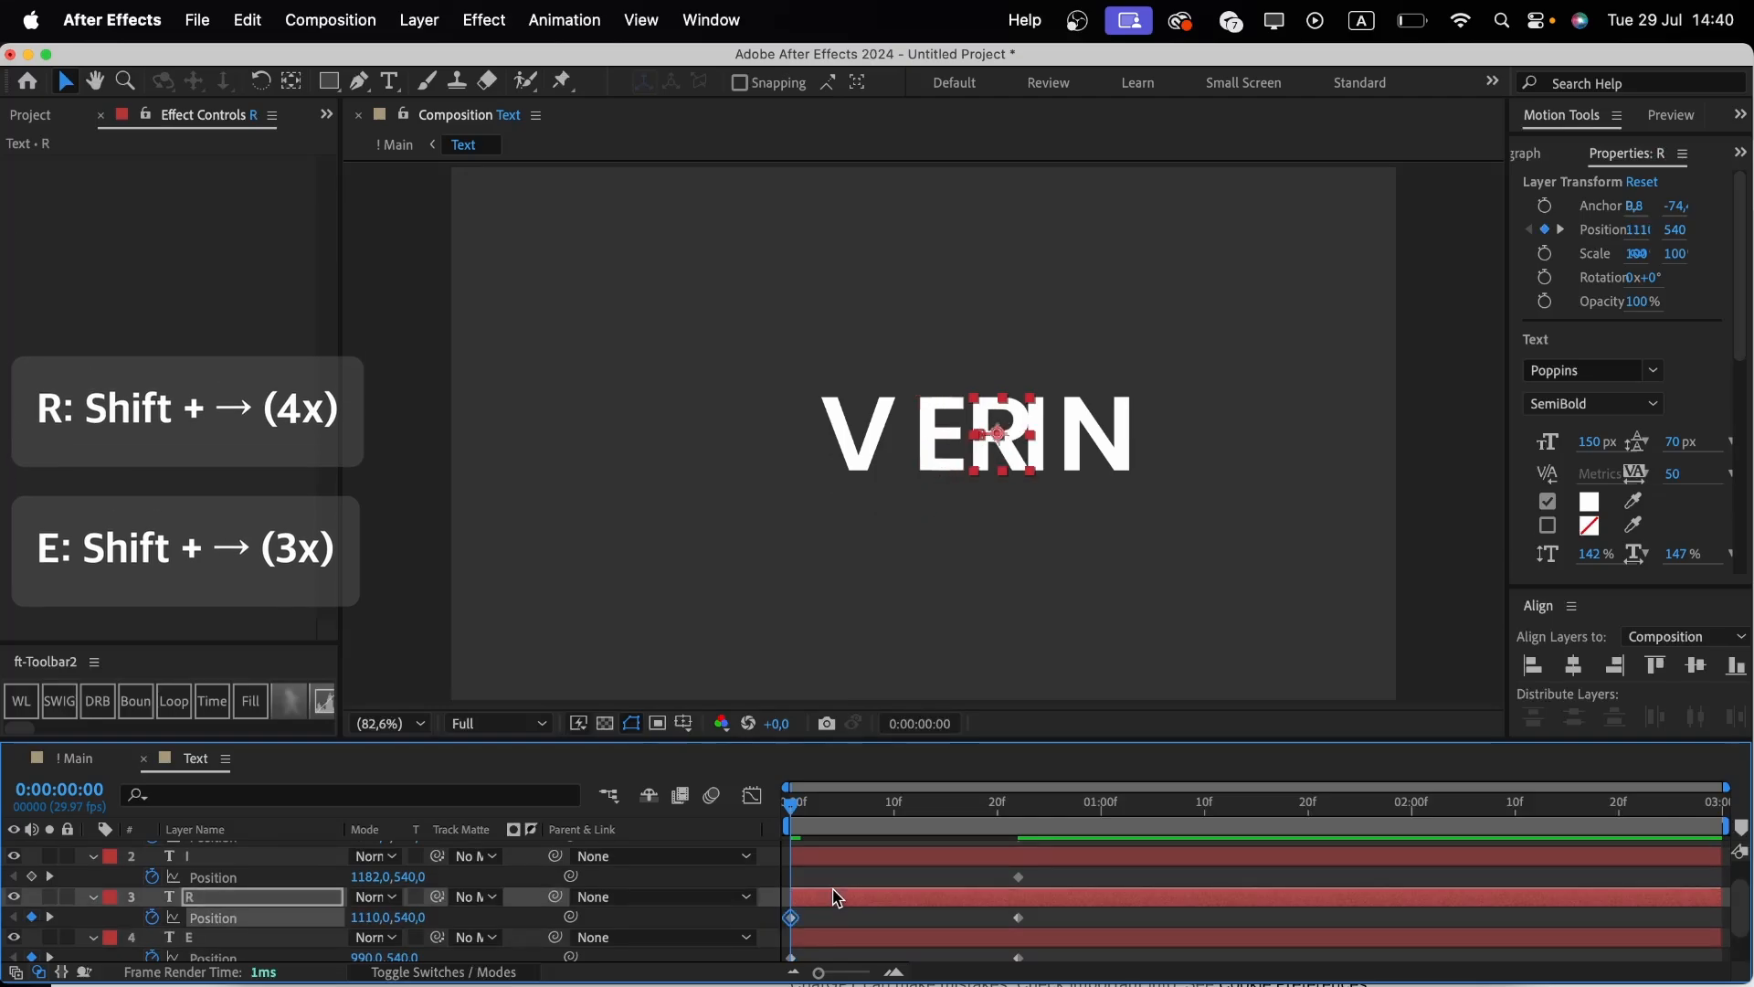
key(shift+Right)
key(shift+Right)
key(shift+Right)
key(shift+Right)
click(826, 859)
key(shift+Right)
key(shift+Right)
key(shift+Right)
key(shift+Right)
key(shift+Right)
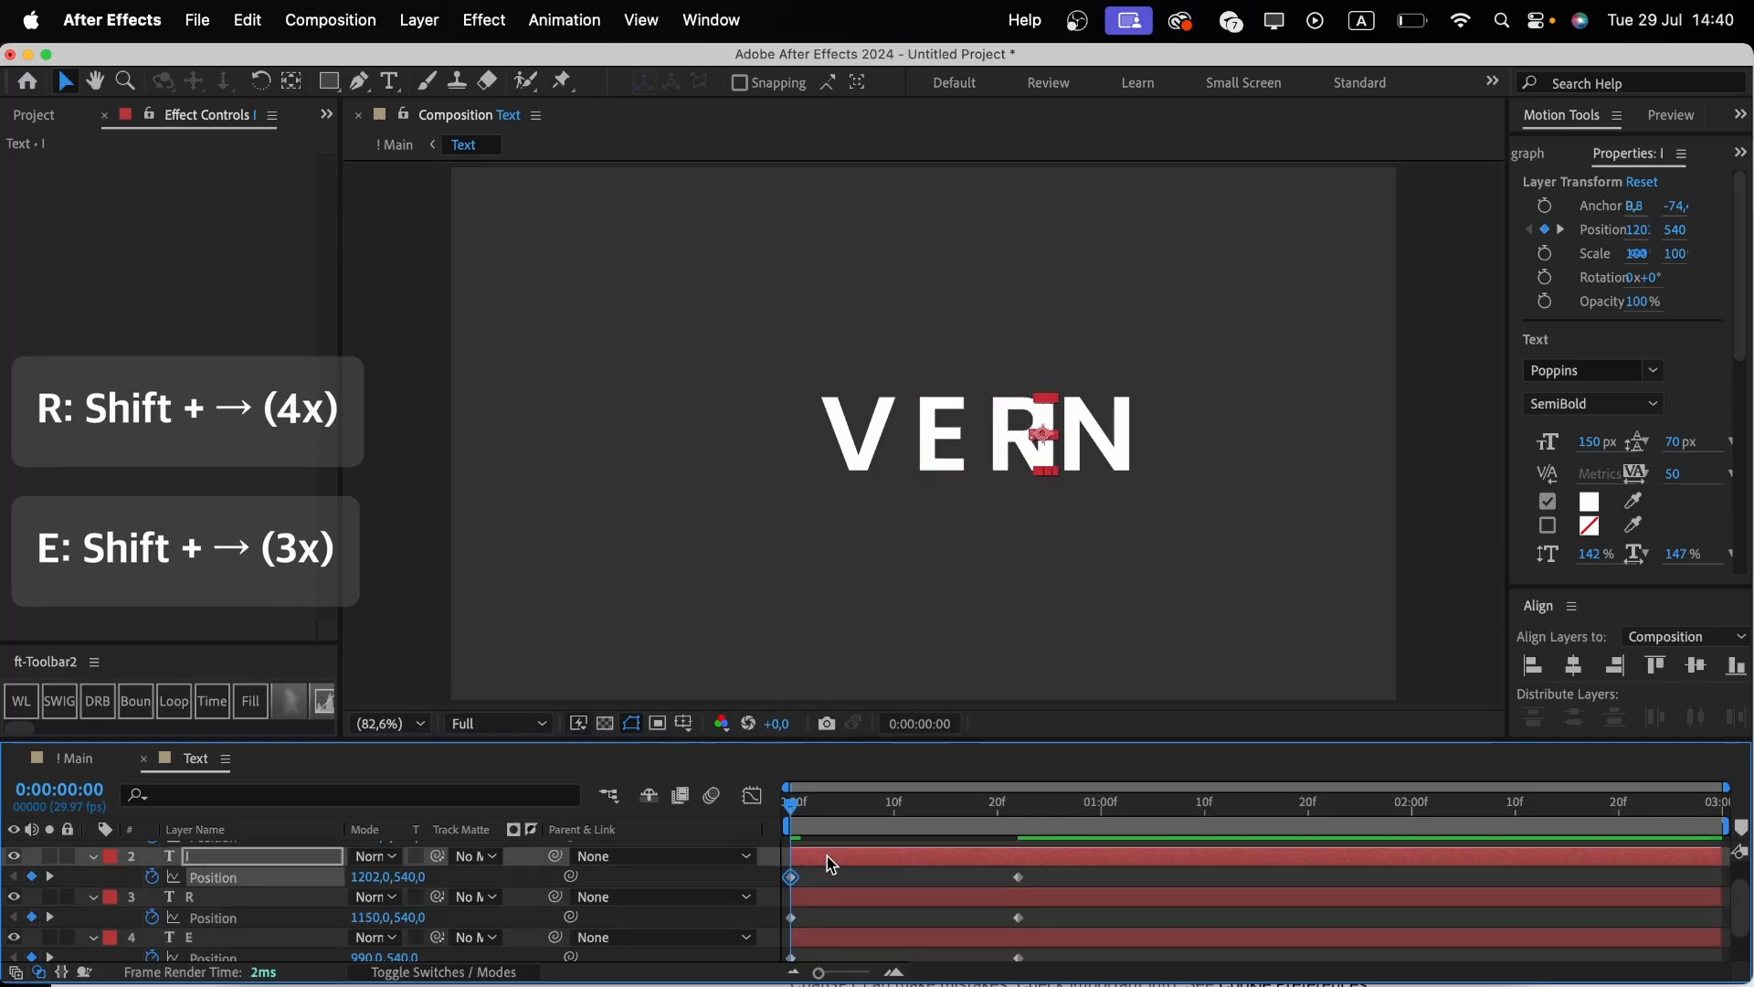
At frame 0, nudge the N right to x 1426.
scroll(826, 857, up, 1)
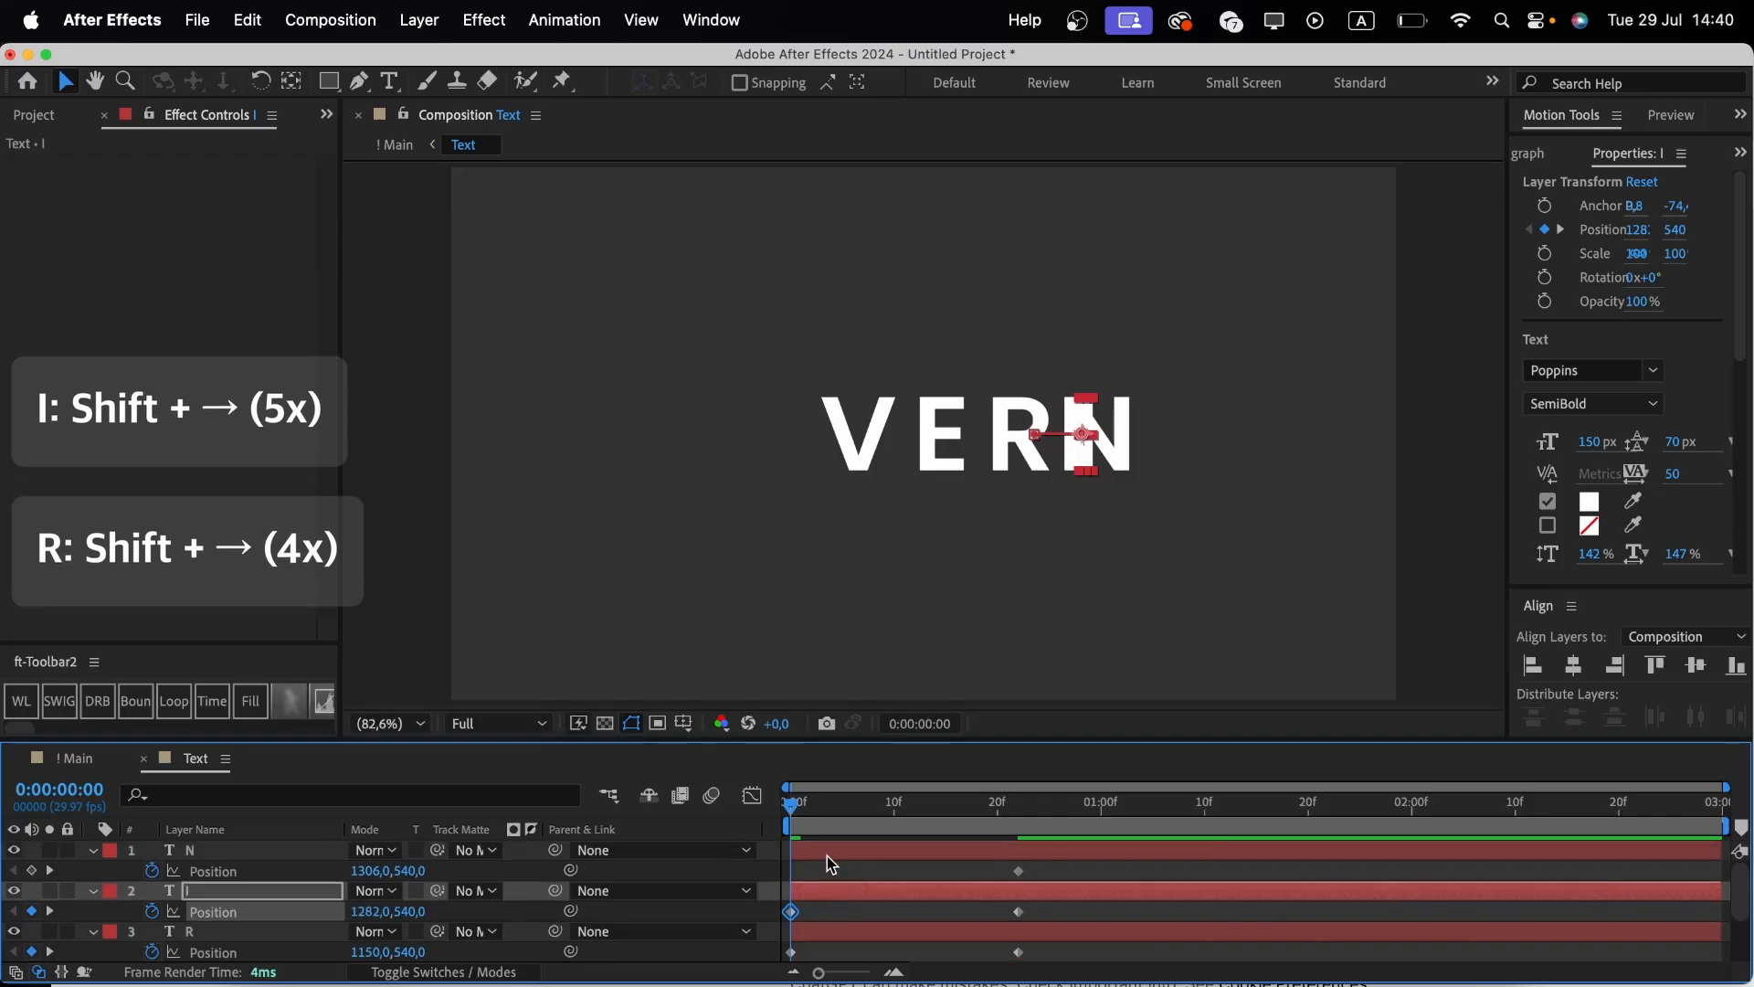
click(825, 857)
key(shift+Right)
key(shift+Right)
key(shift+Right)
key(shift+Right)
key(shift+Right)
key(shift+Right)
key(shift+Right)
key(shift+Right)
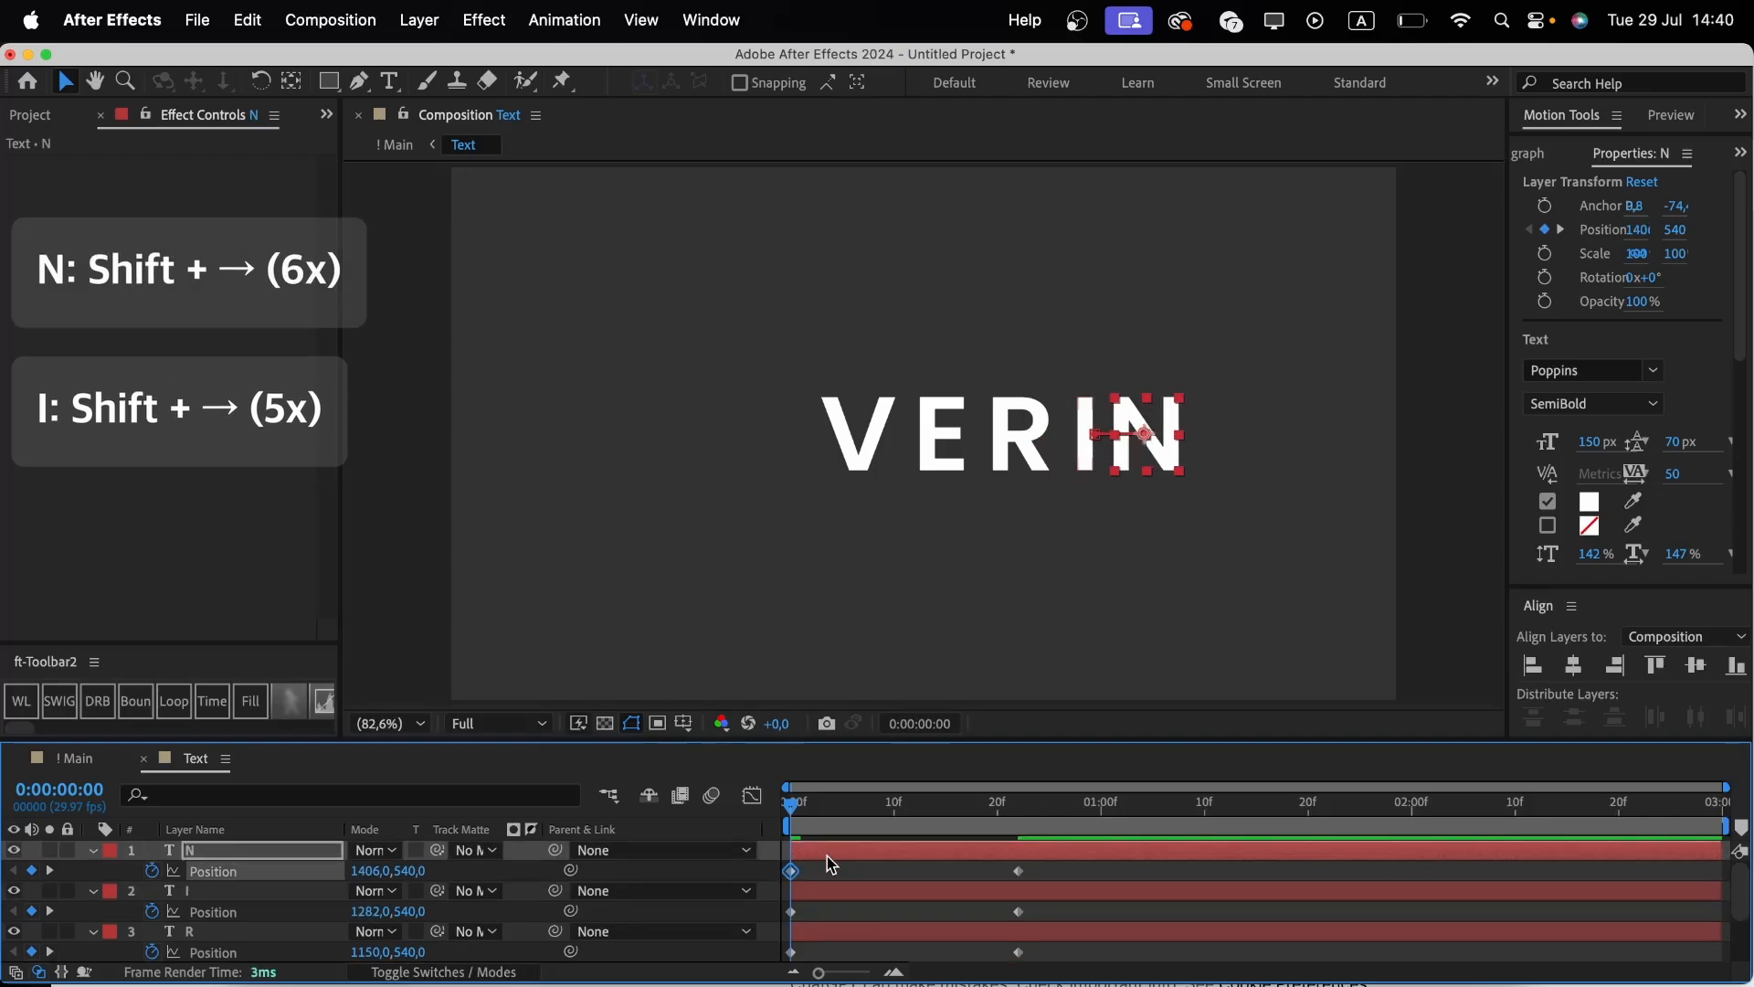
key(shift+Right)
key(shift+Right)
key(shift+Right)
key(shift+Right)
Apply Easy Ease to all letter Position keyframes and pull their speed curves toward a fast start.
drag(1041, 868, 773, 971)
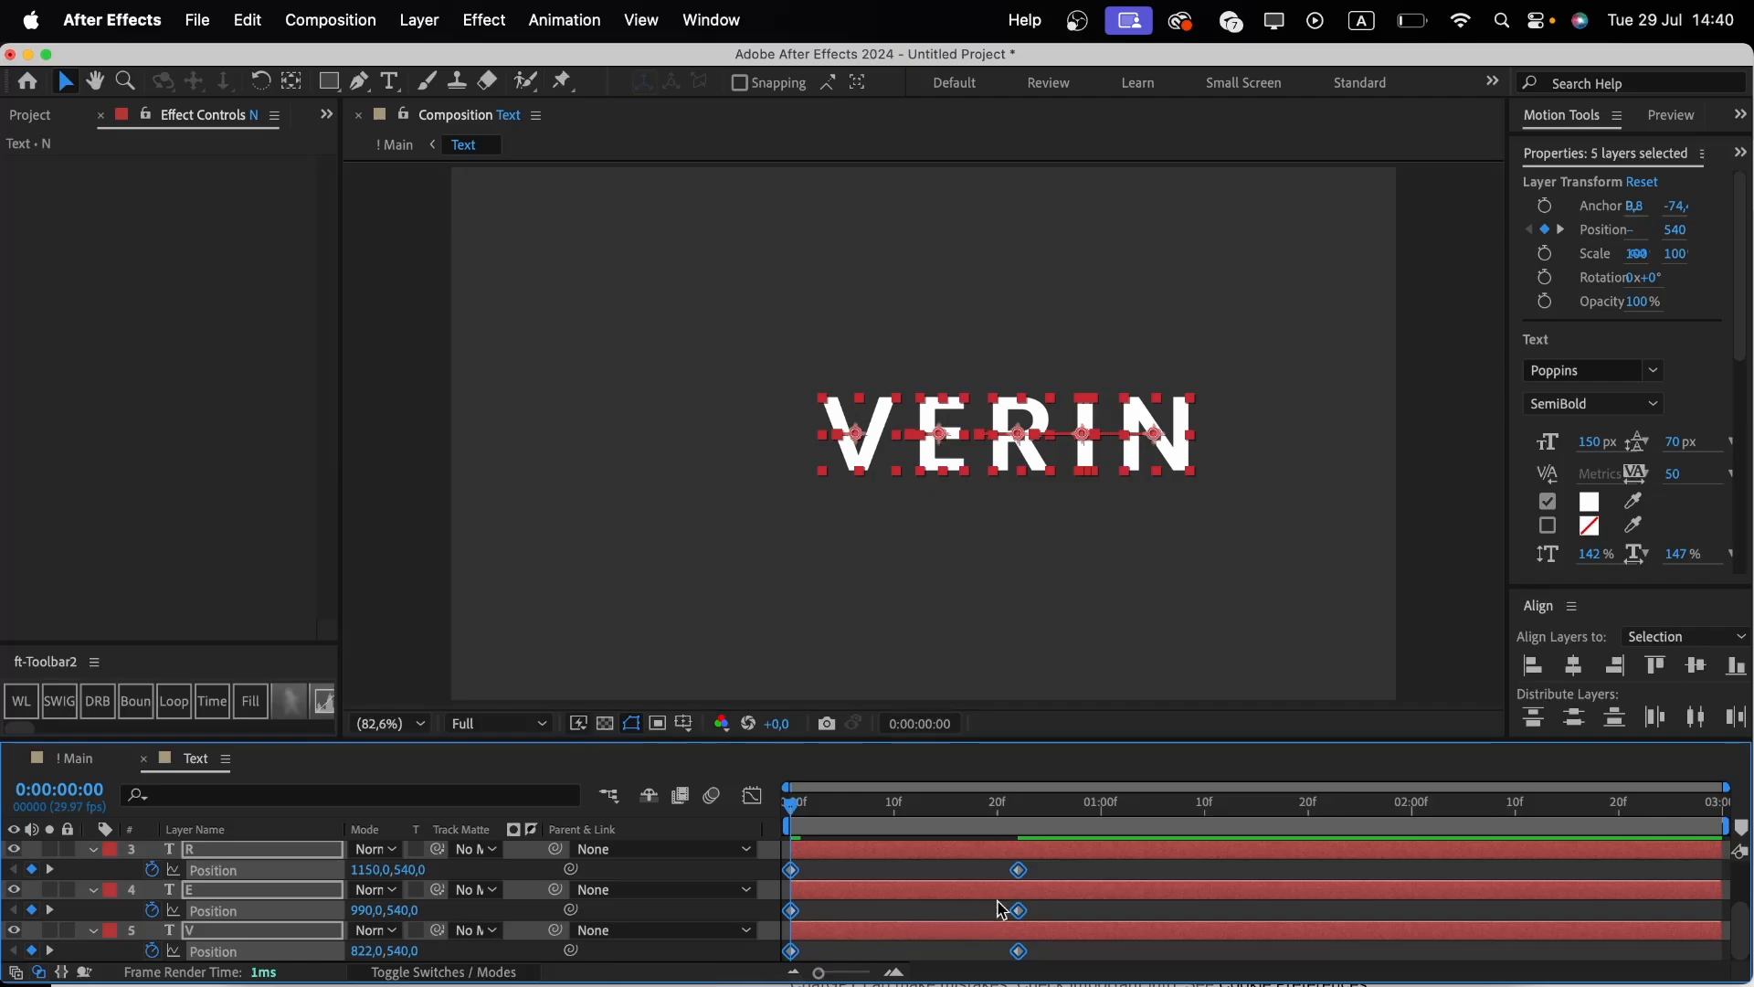
scroll(1002, 910, up, 2)
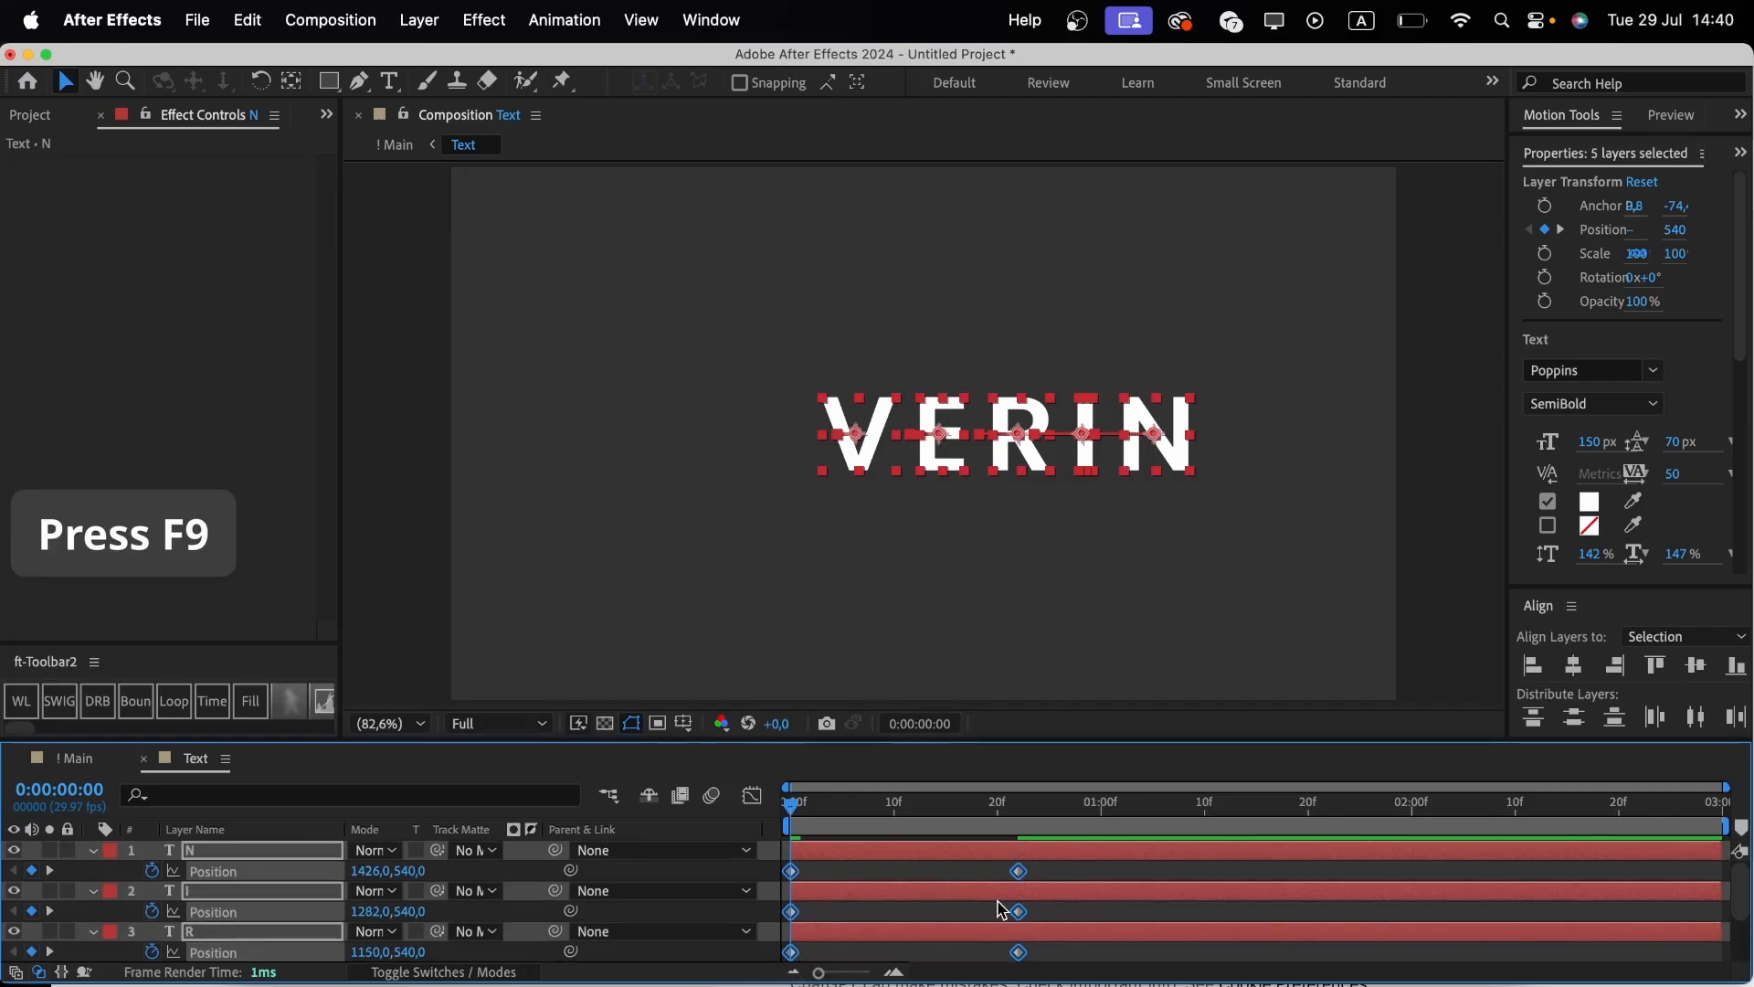
key(F9)
key(shift+F3)
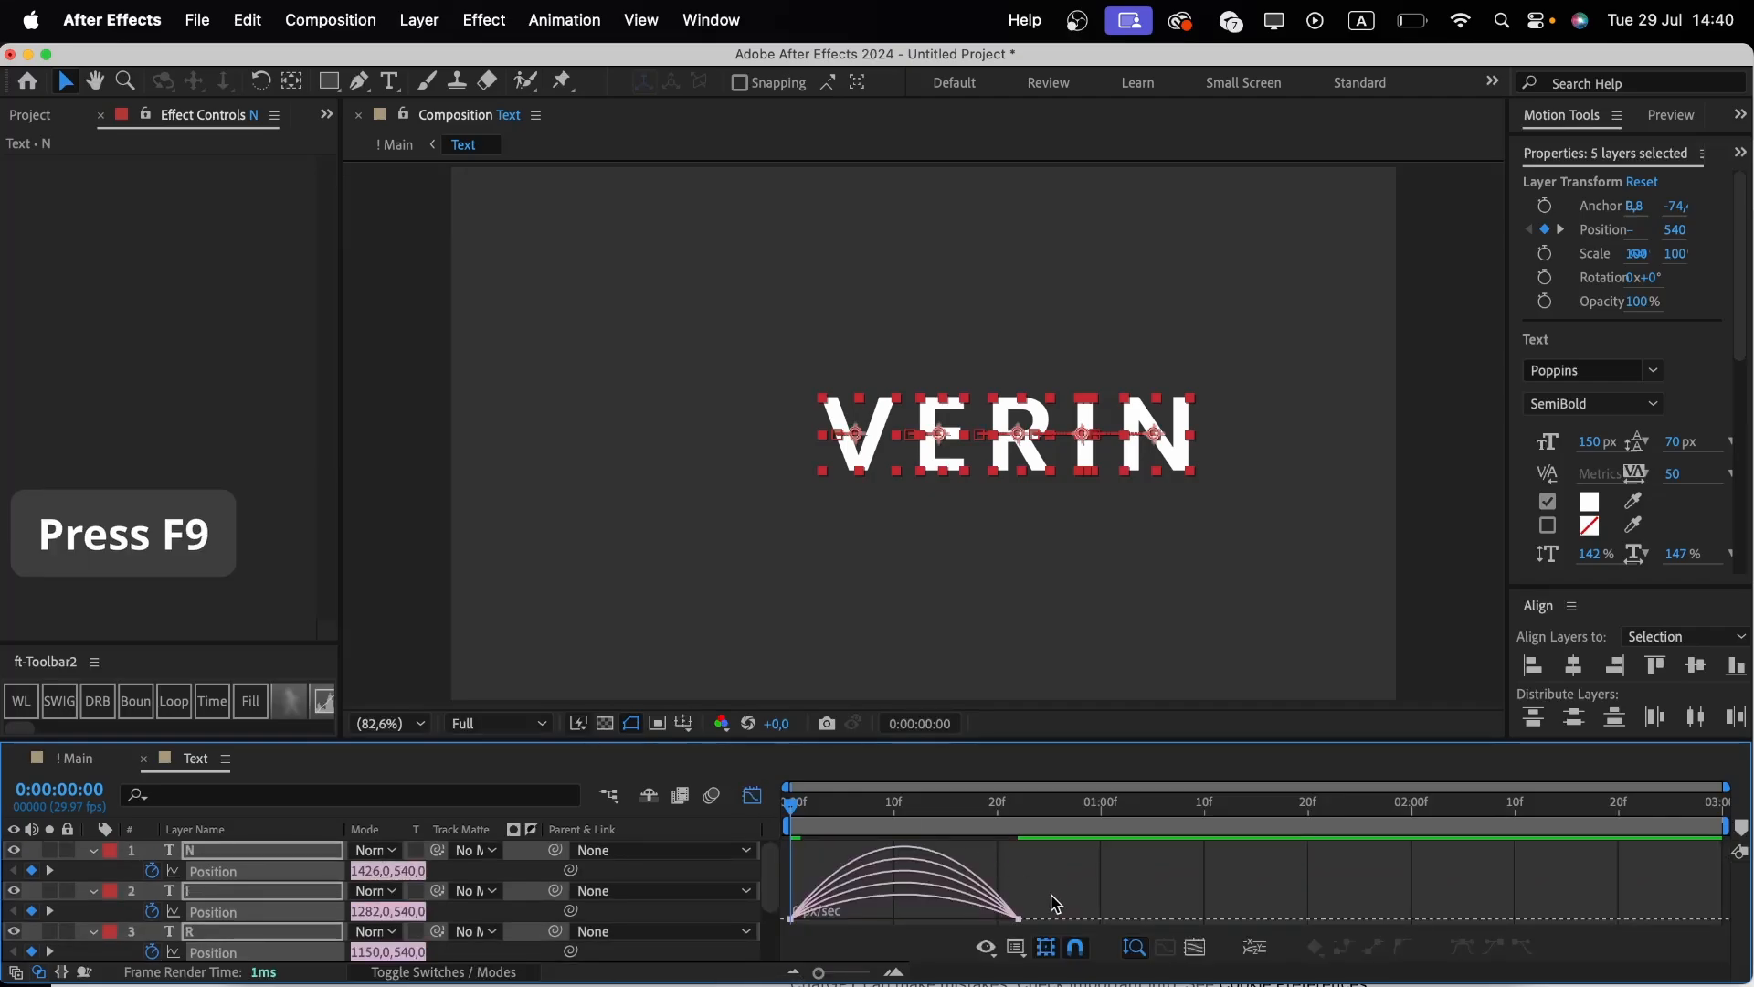
drag(1055, 902, 915, 914)
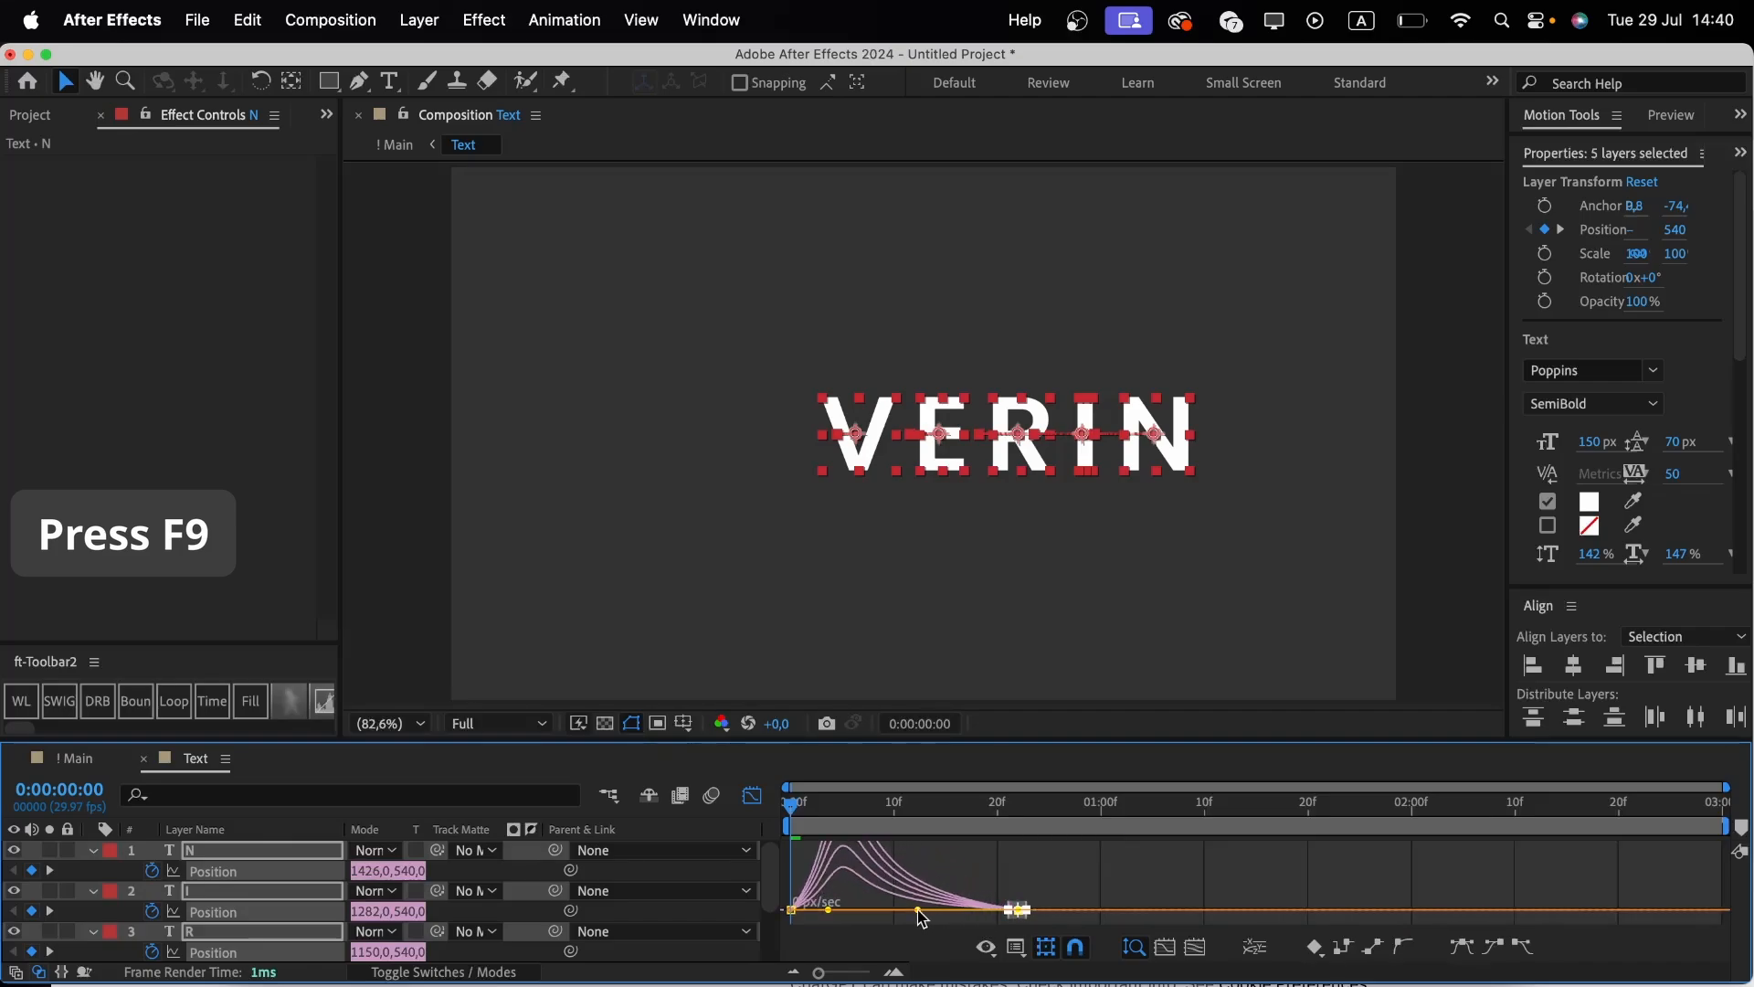
Play back the letters' slide from the start and collapse their properties.
click(804, 809)
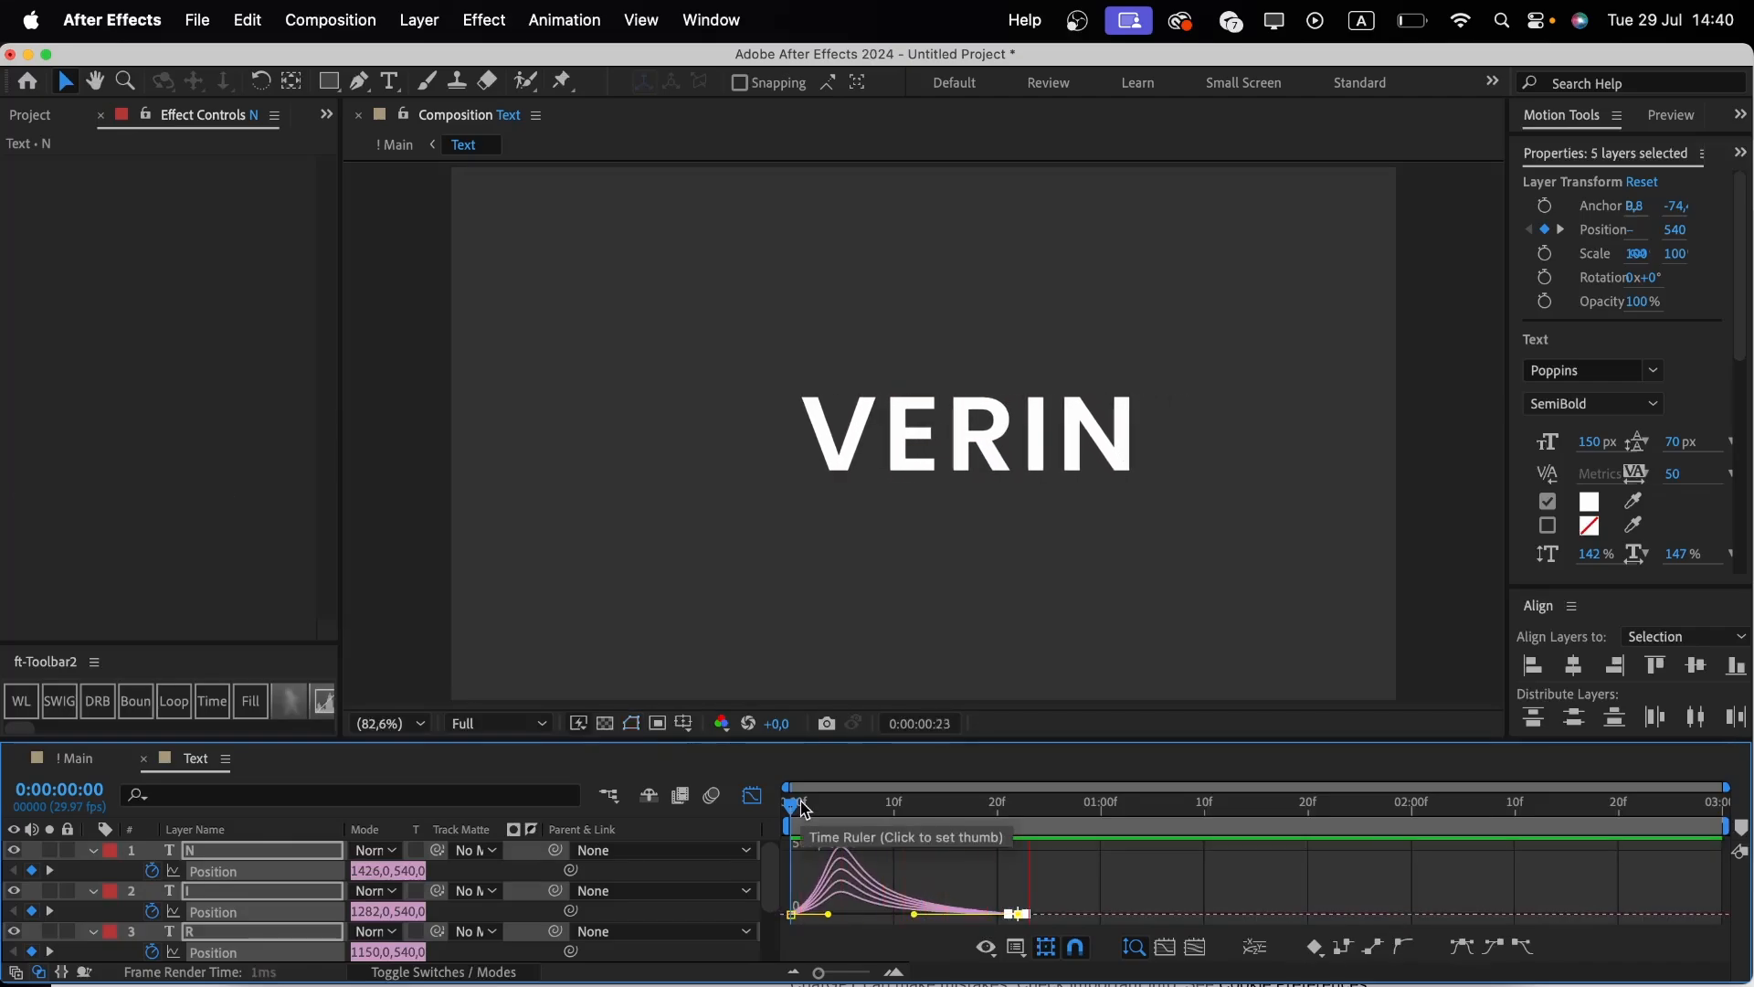
key(space)
click(751, 795)
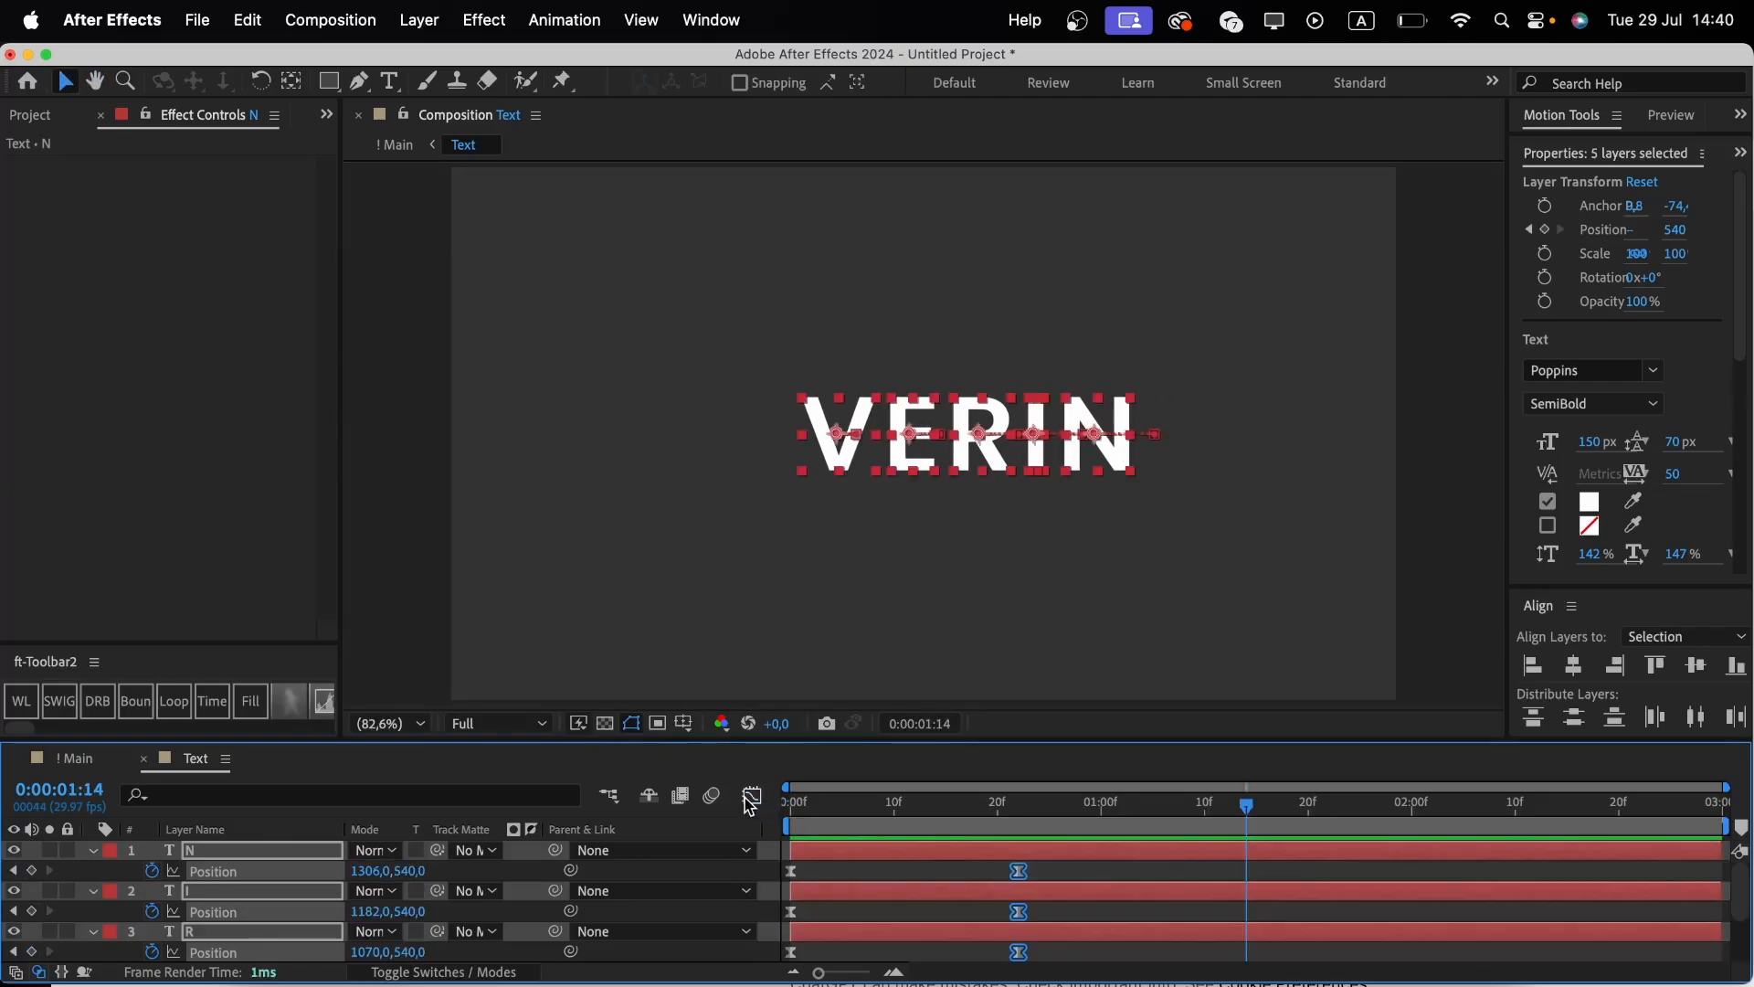
key(u)
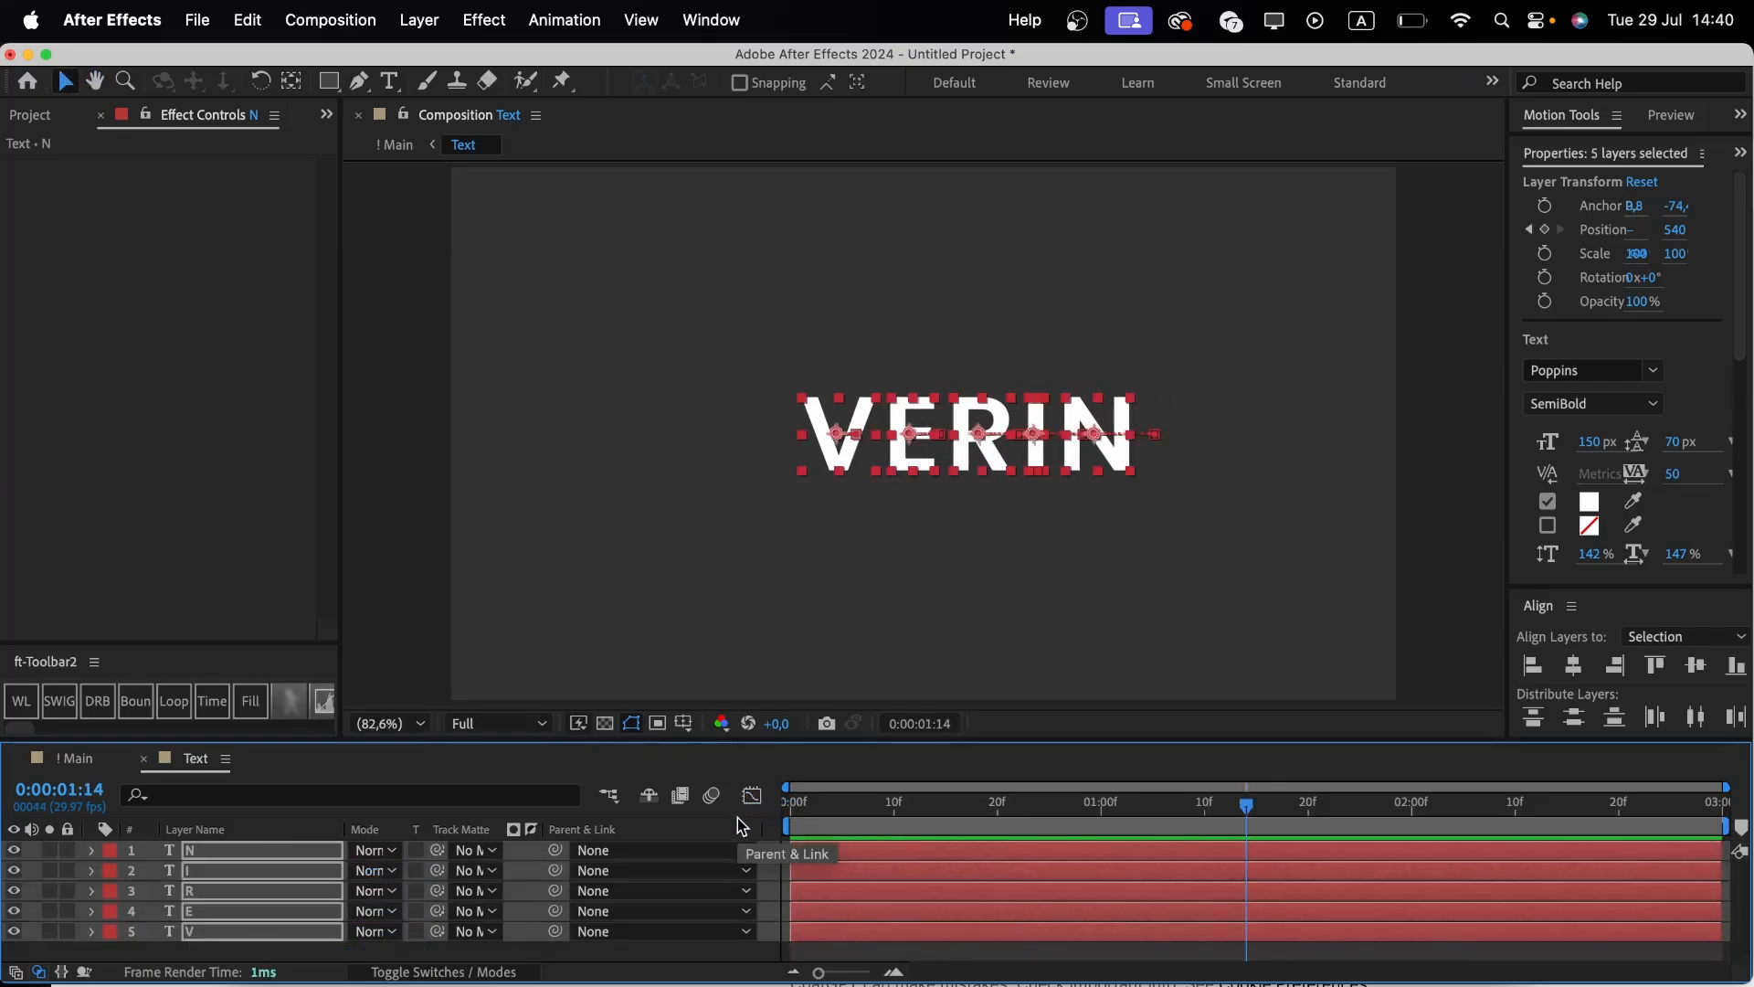
Return to the Main composition and trim the Text layer to start at about frame 21.
click(143, 760)
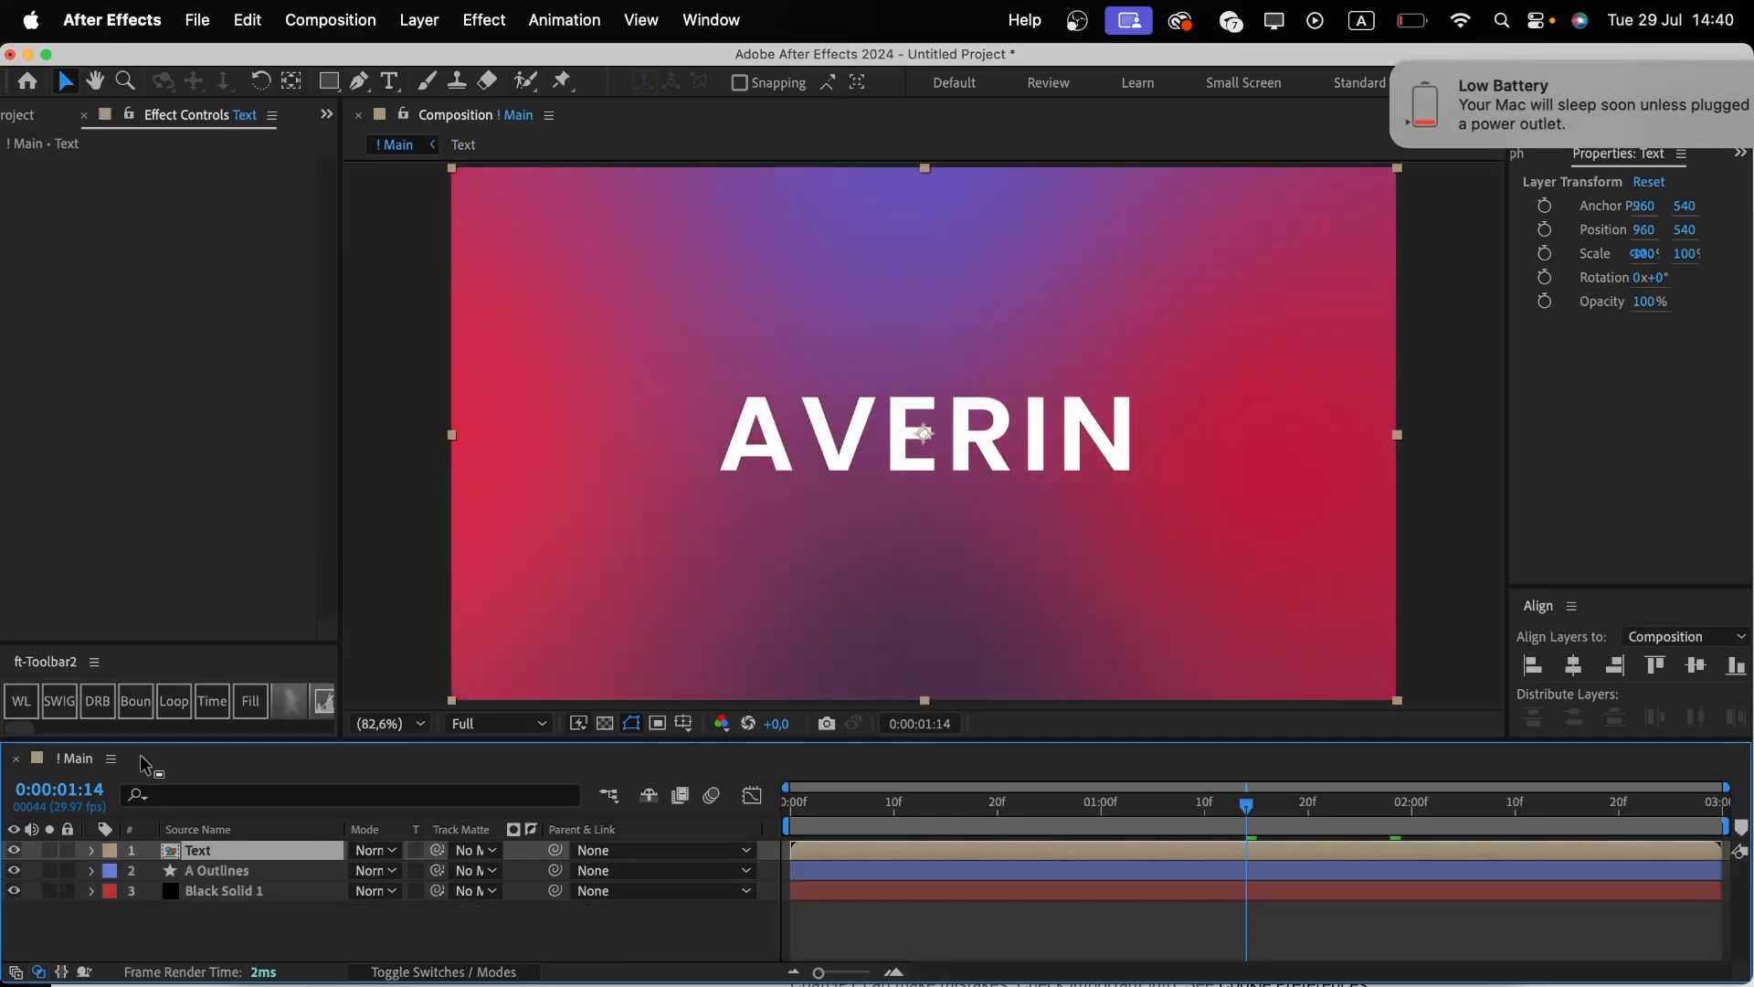
click(1330, 67)
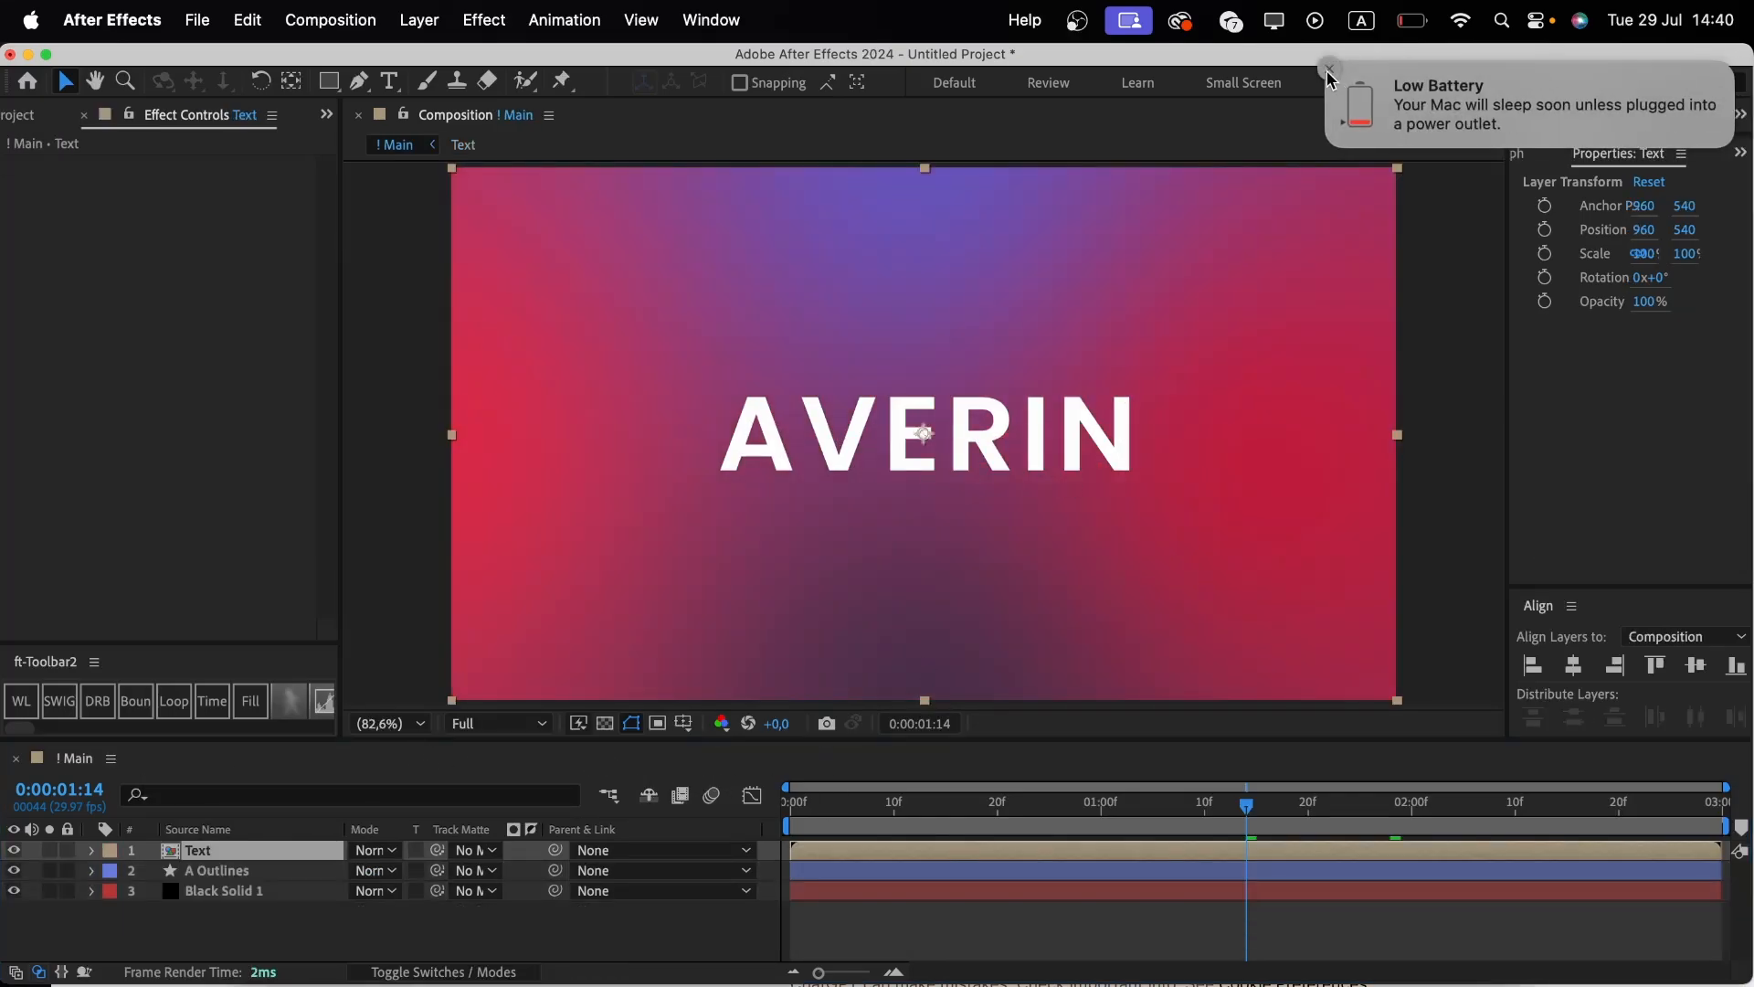
click(1010, 813)
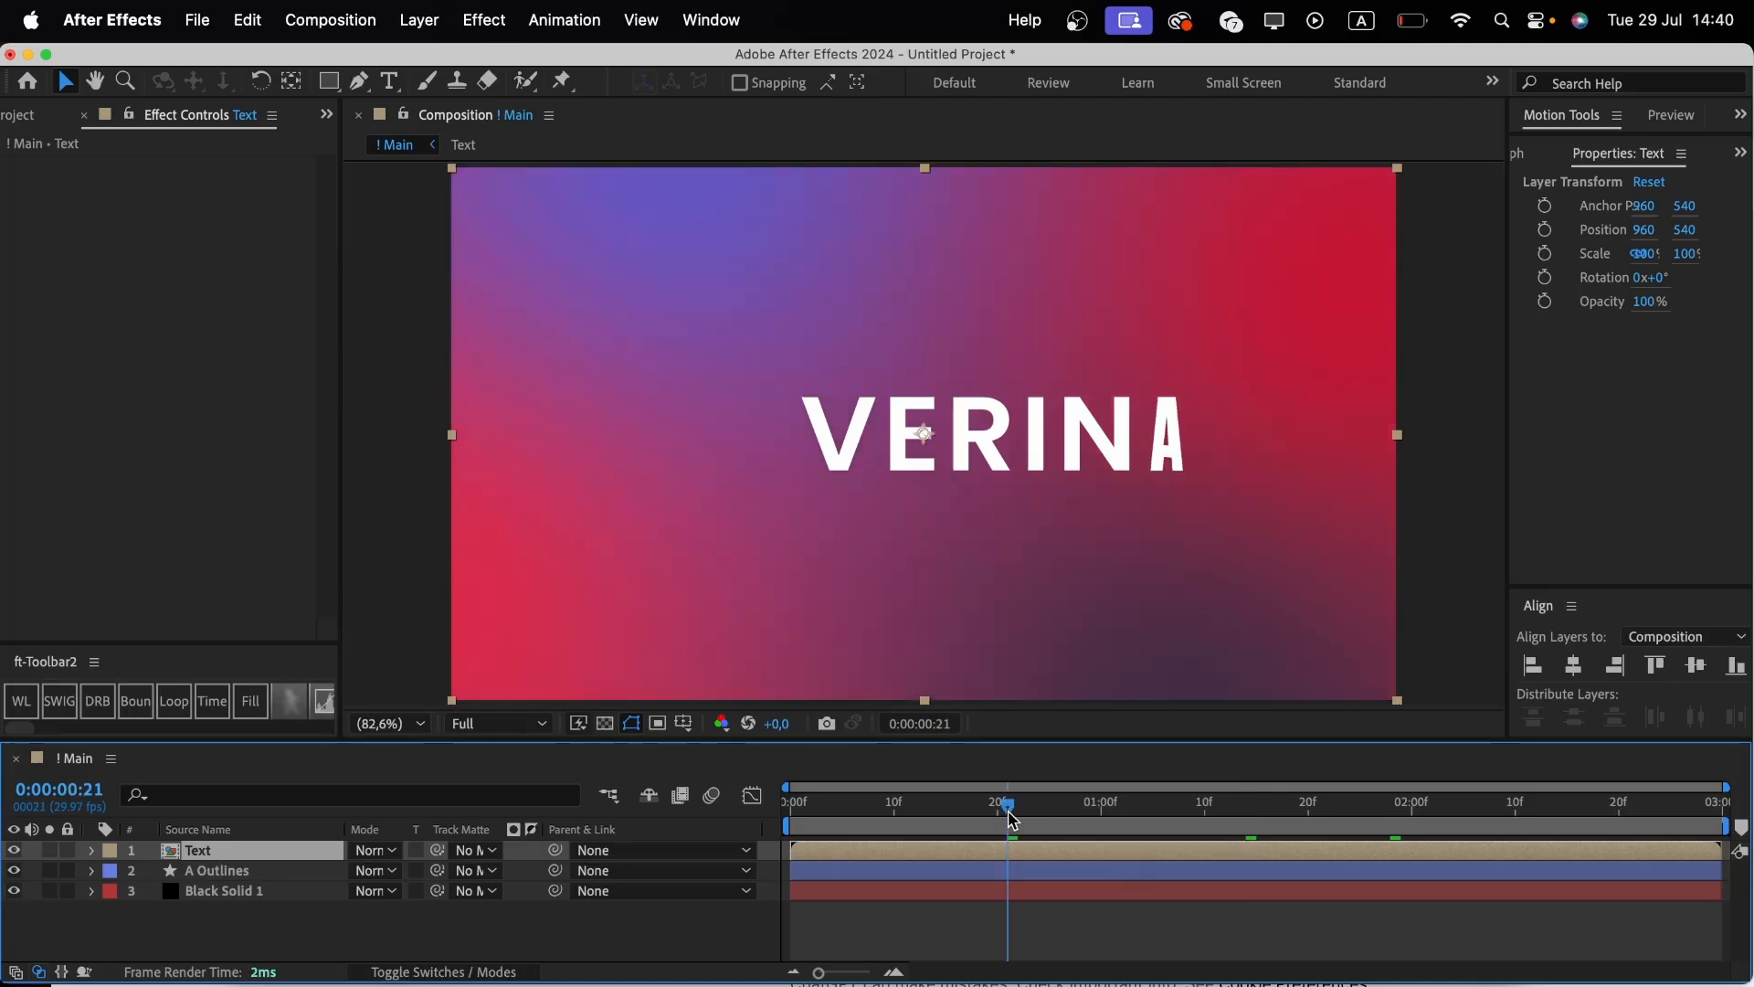
drag(1011, 812, 1017, 813)
drag(821, 852, 1301, 822)
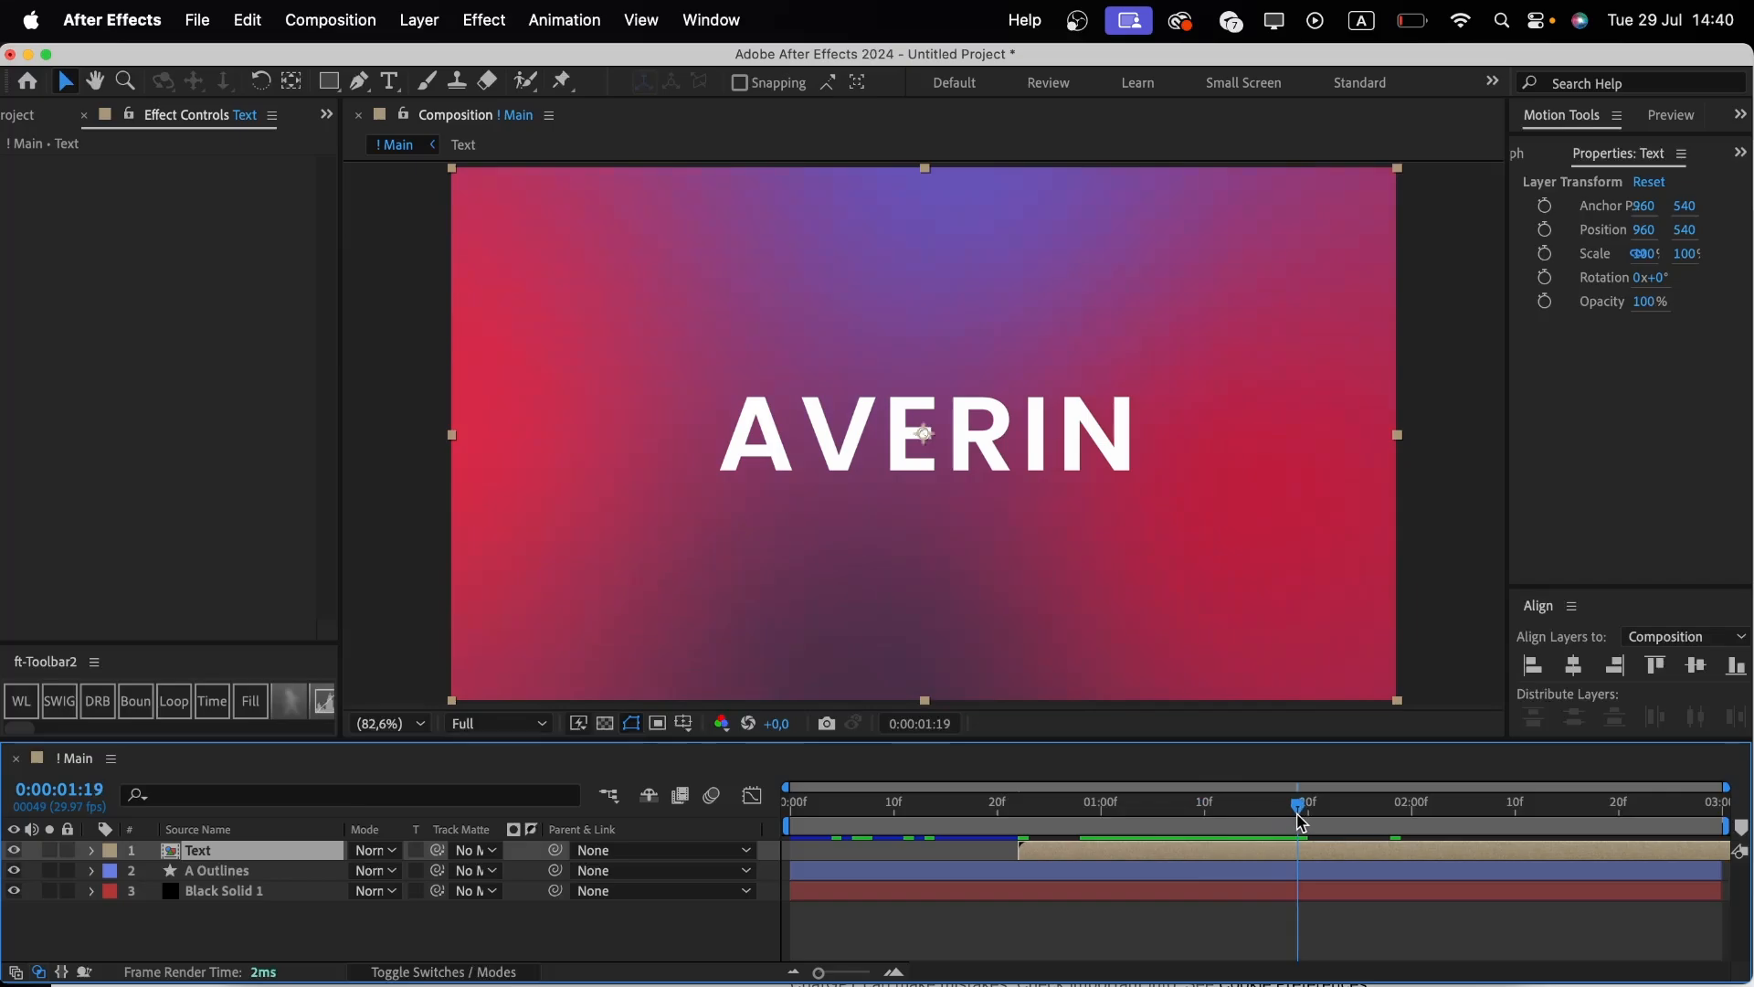
click(886, 936)
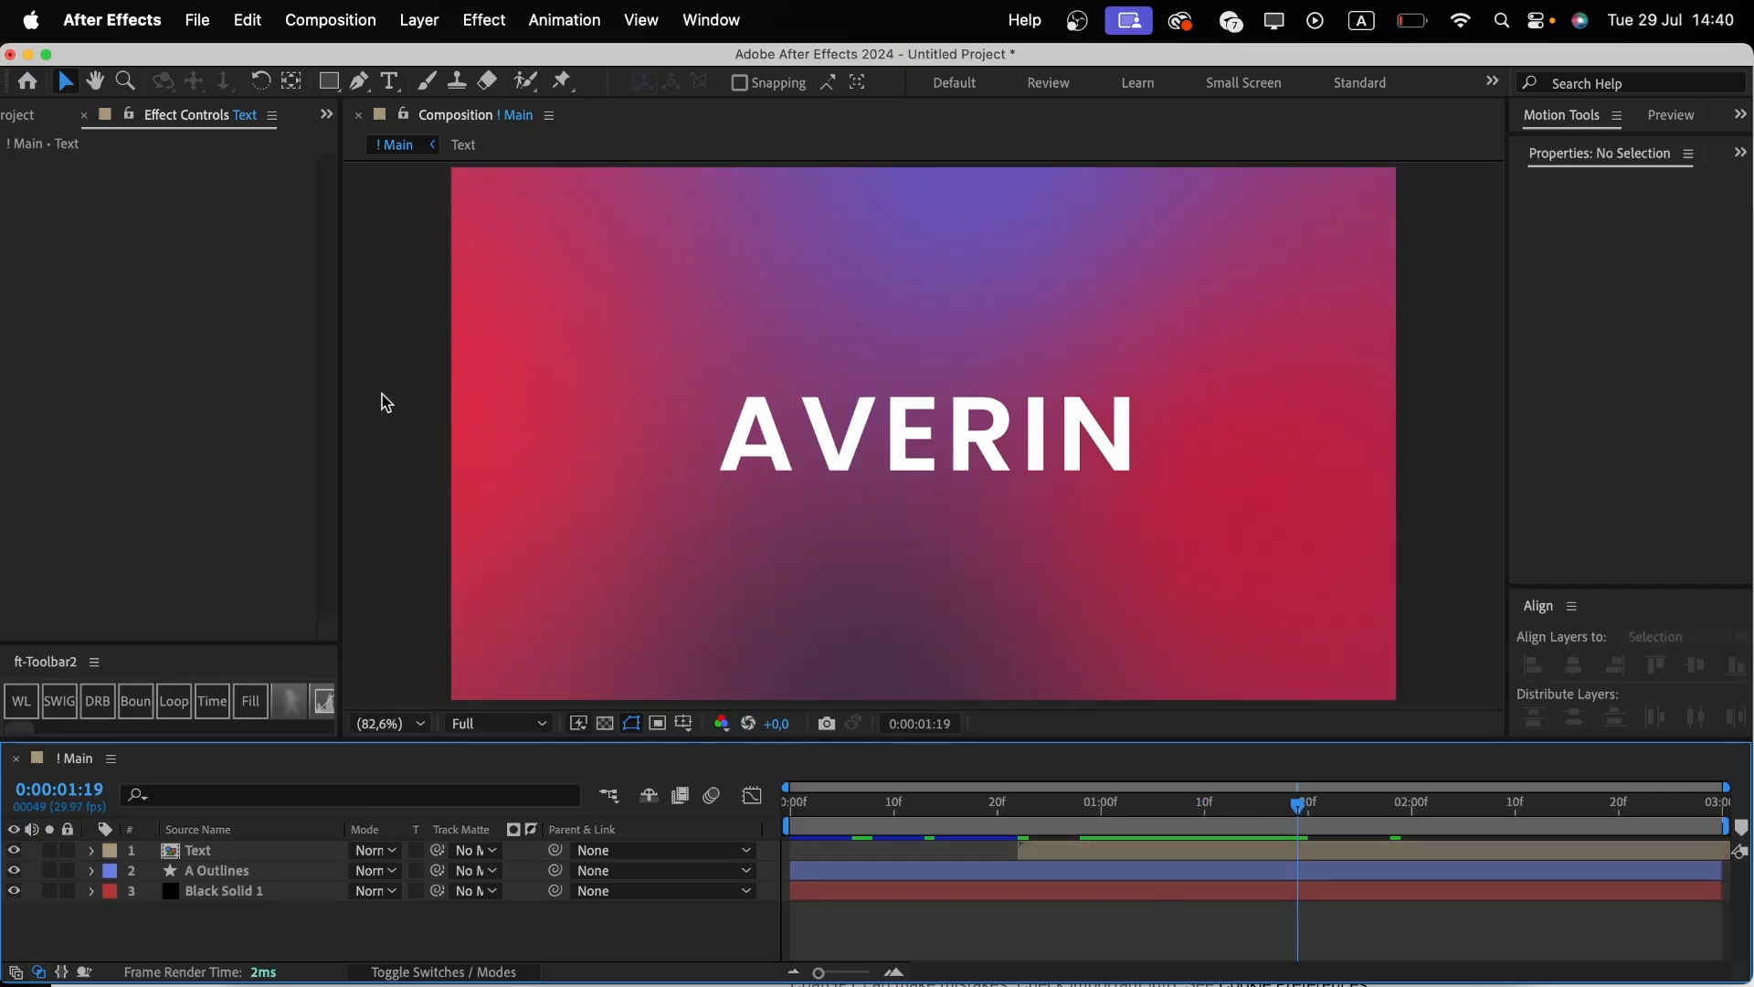
Draw a four-point parallelogram shape with the Pen tool covering the VERIN letters, starting at the A's top.
click(359, 81)
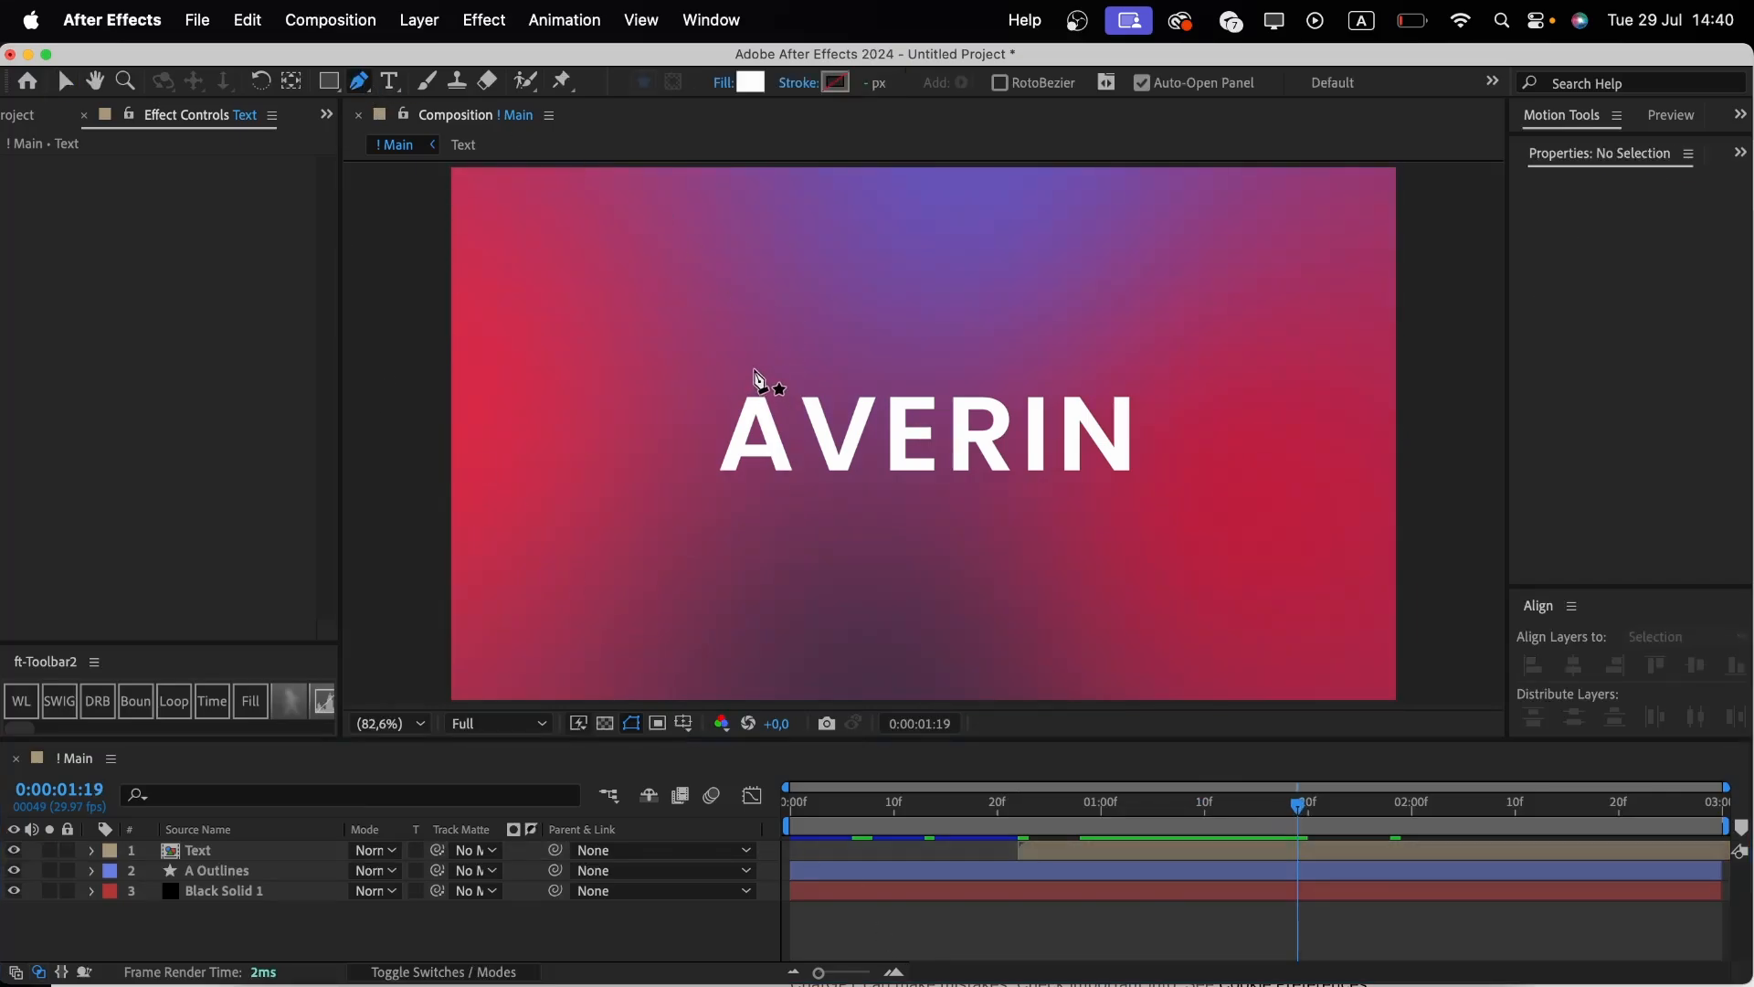
click(754, 370)
click(796, 486)
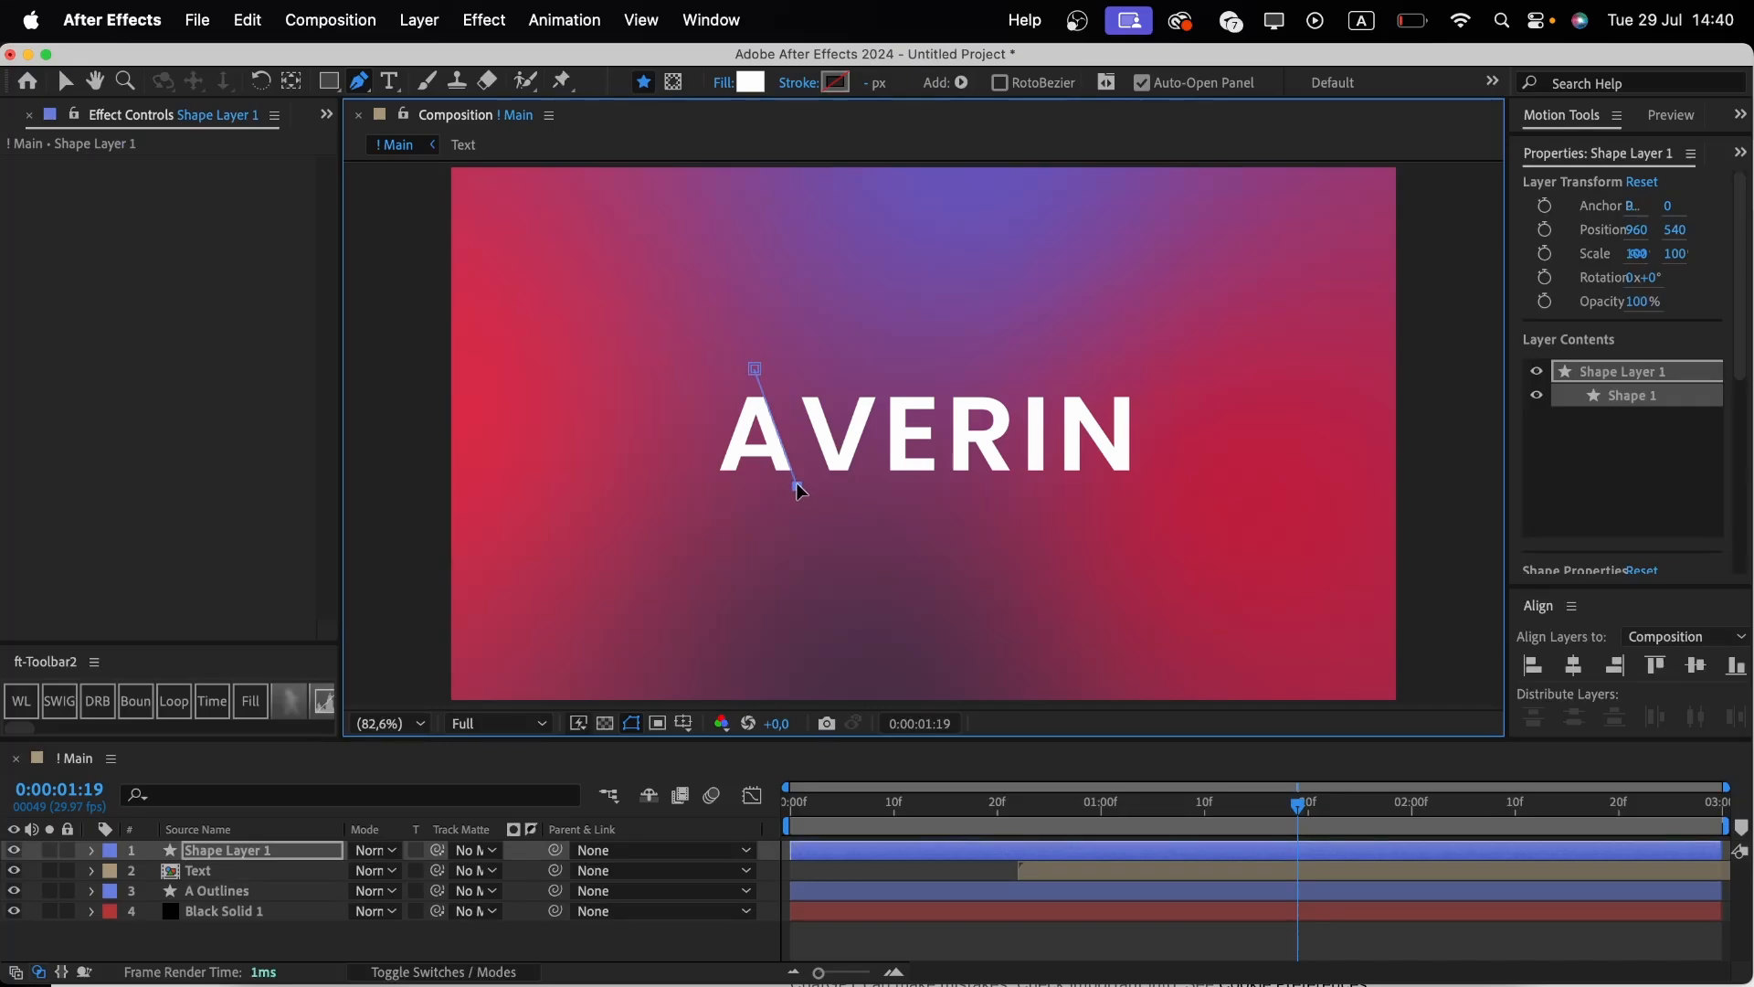
drag(797, 491, 803, 503)
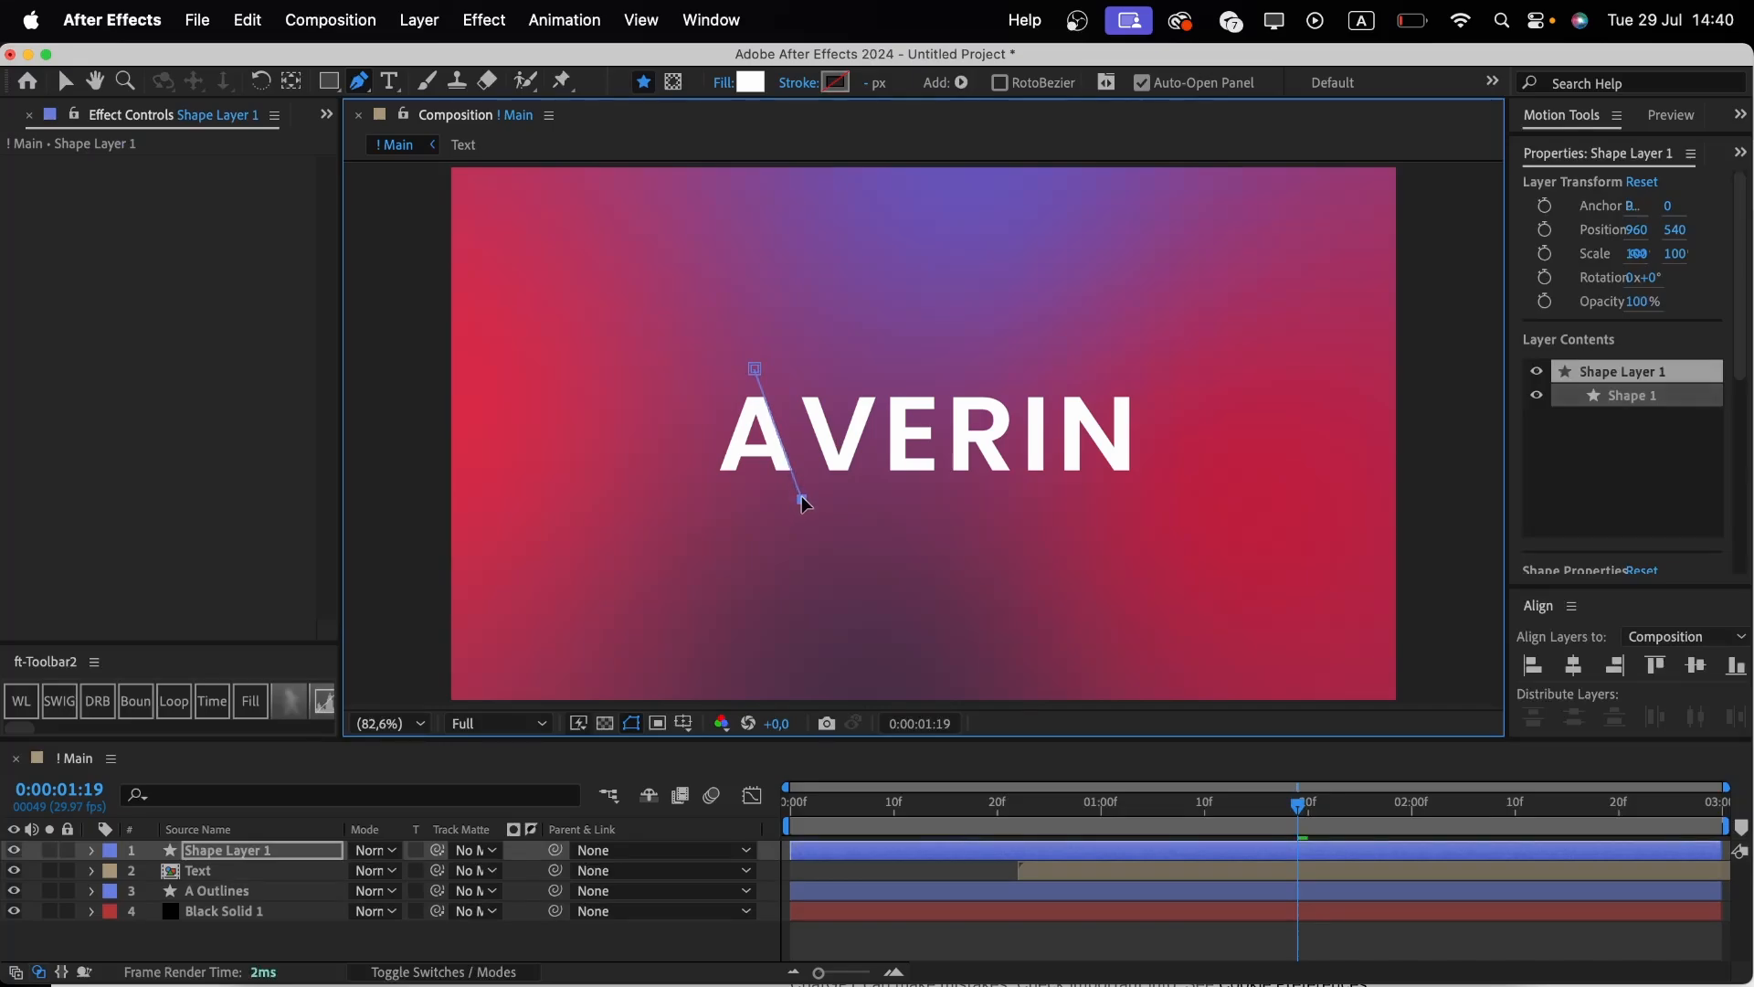
click(1216, 508)
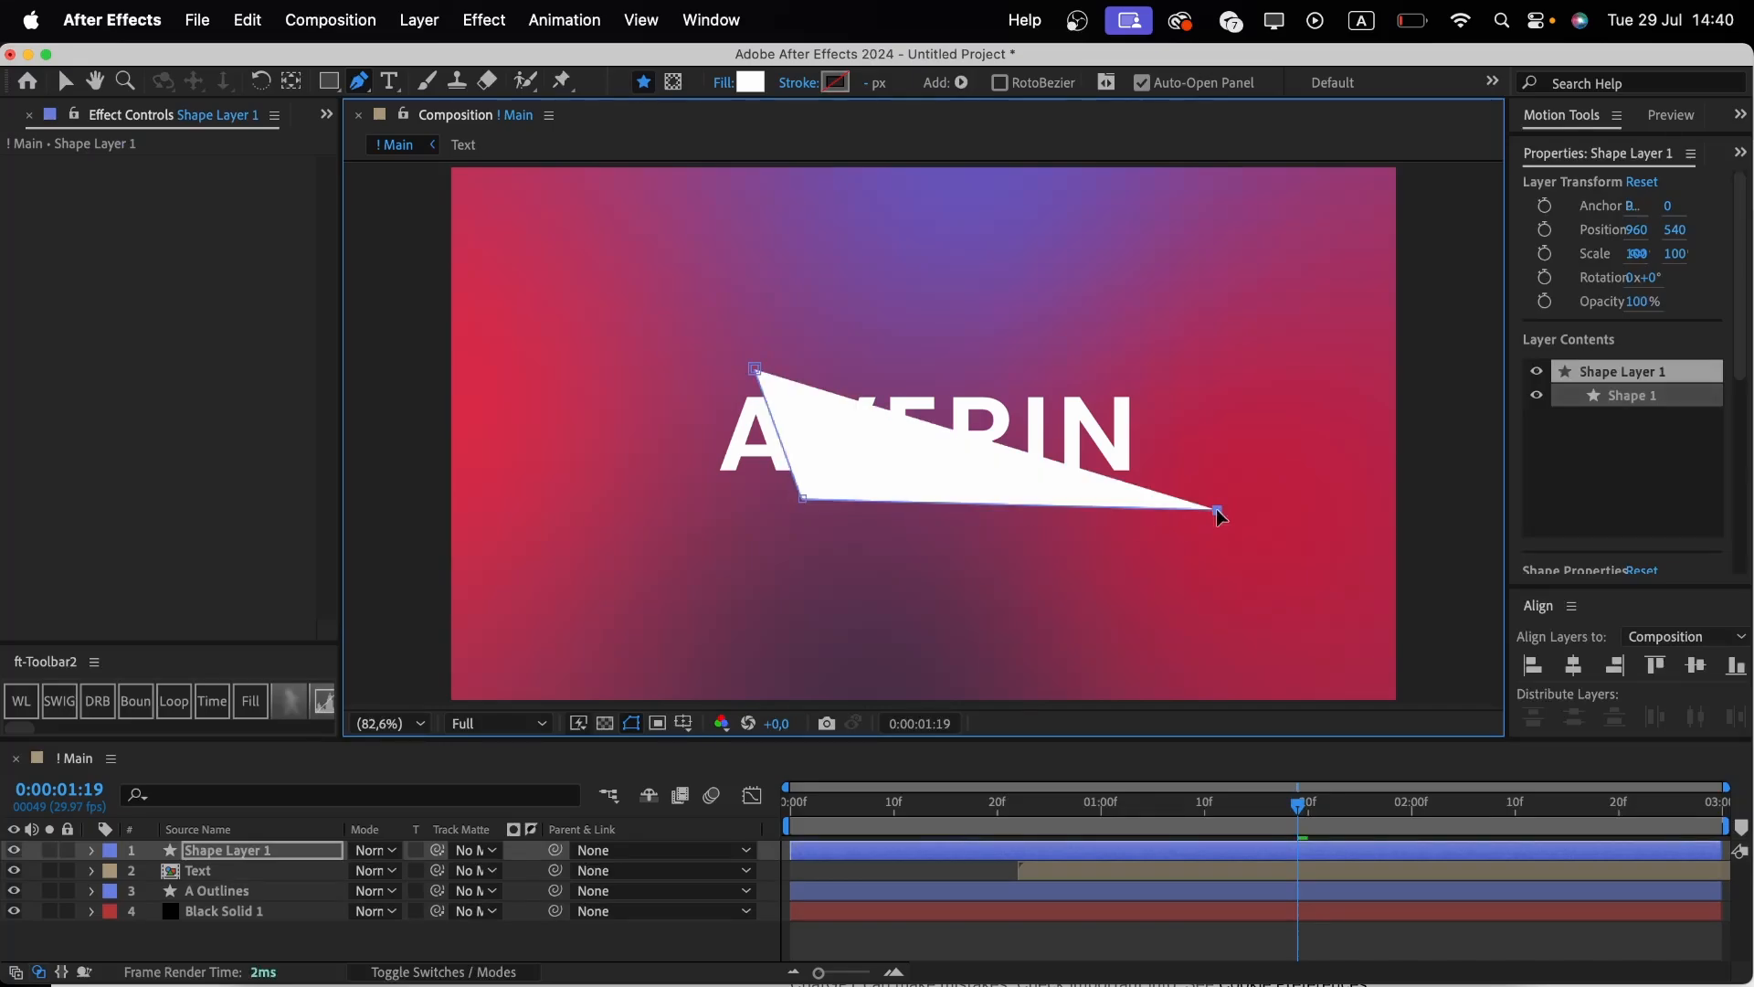
click(1218, 376)
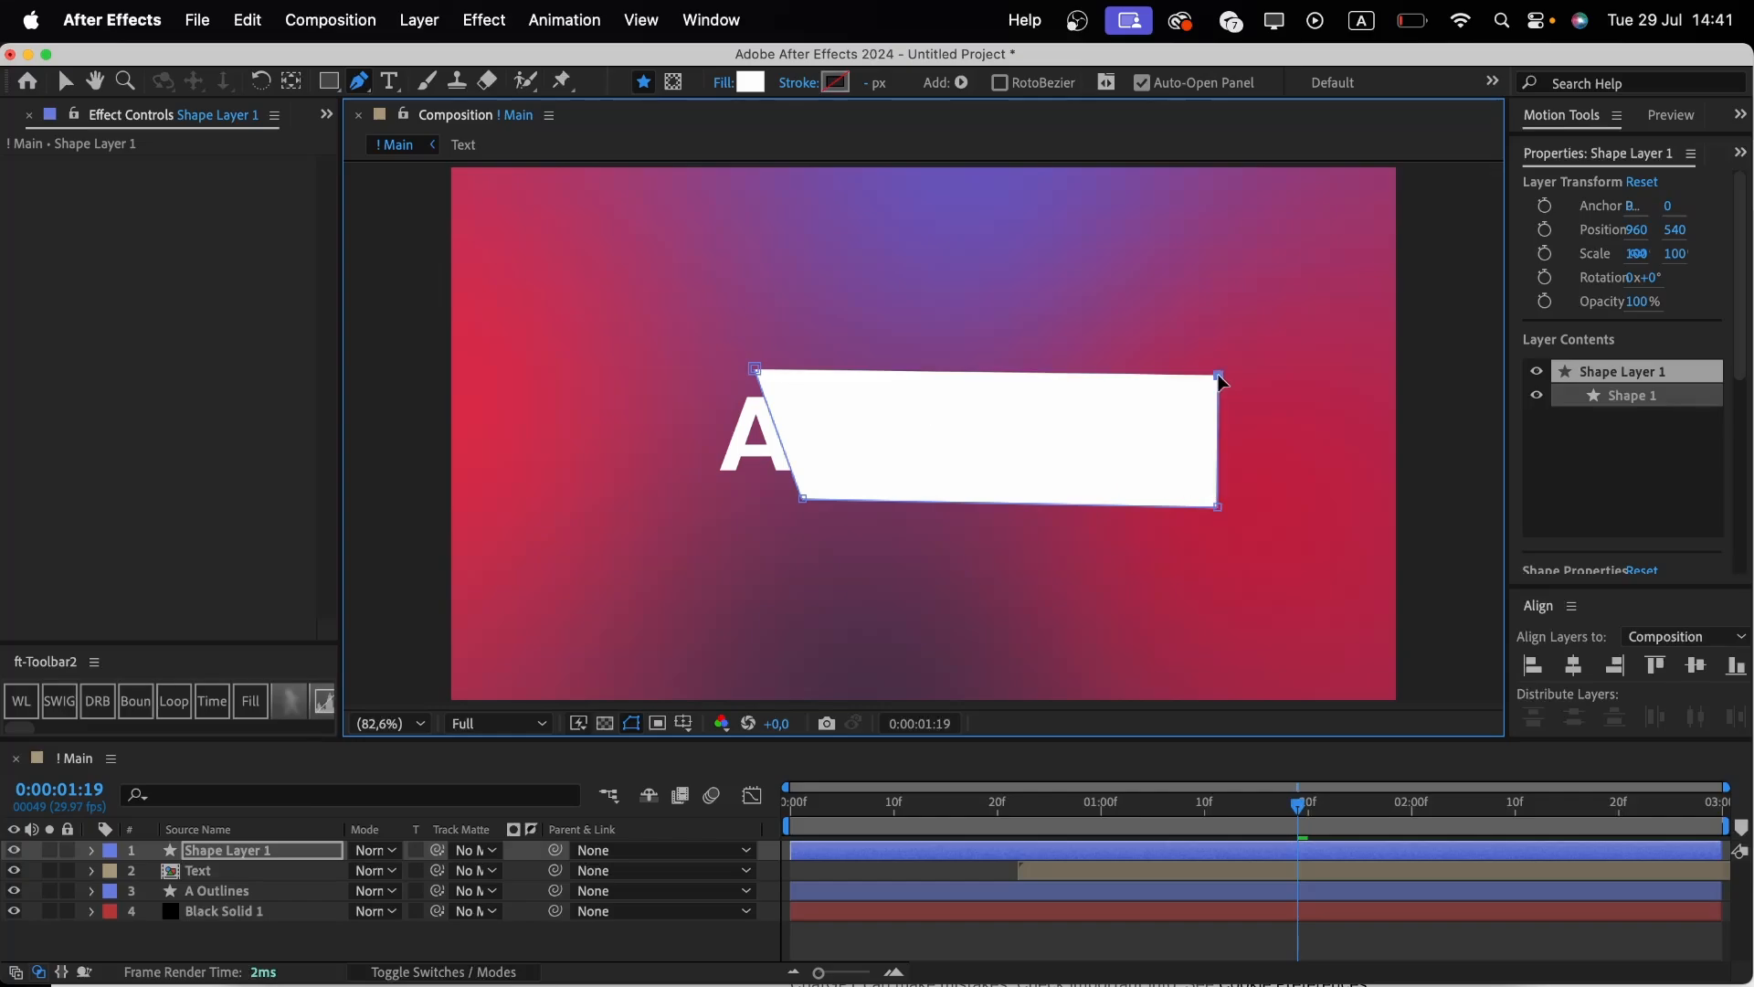
click(755, 369)
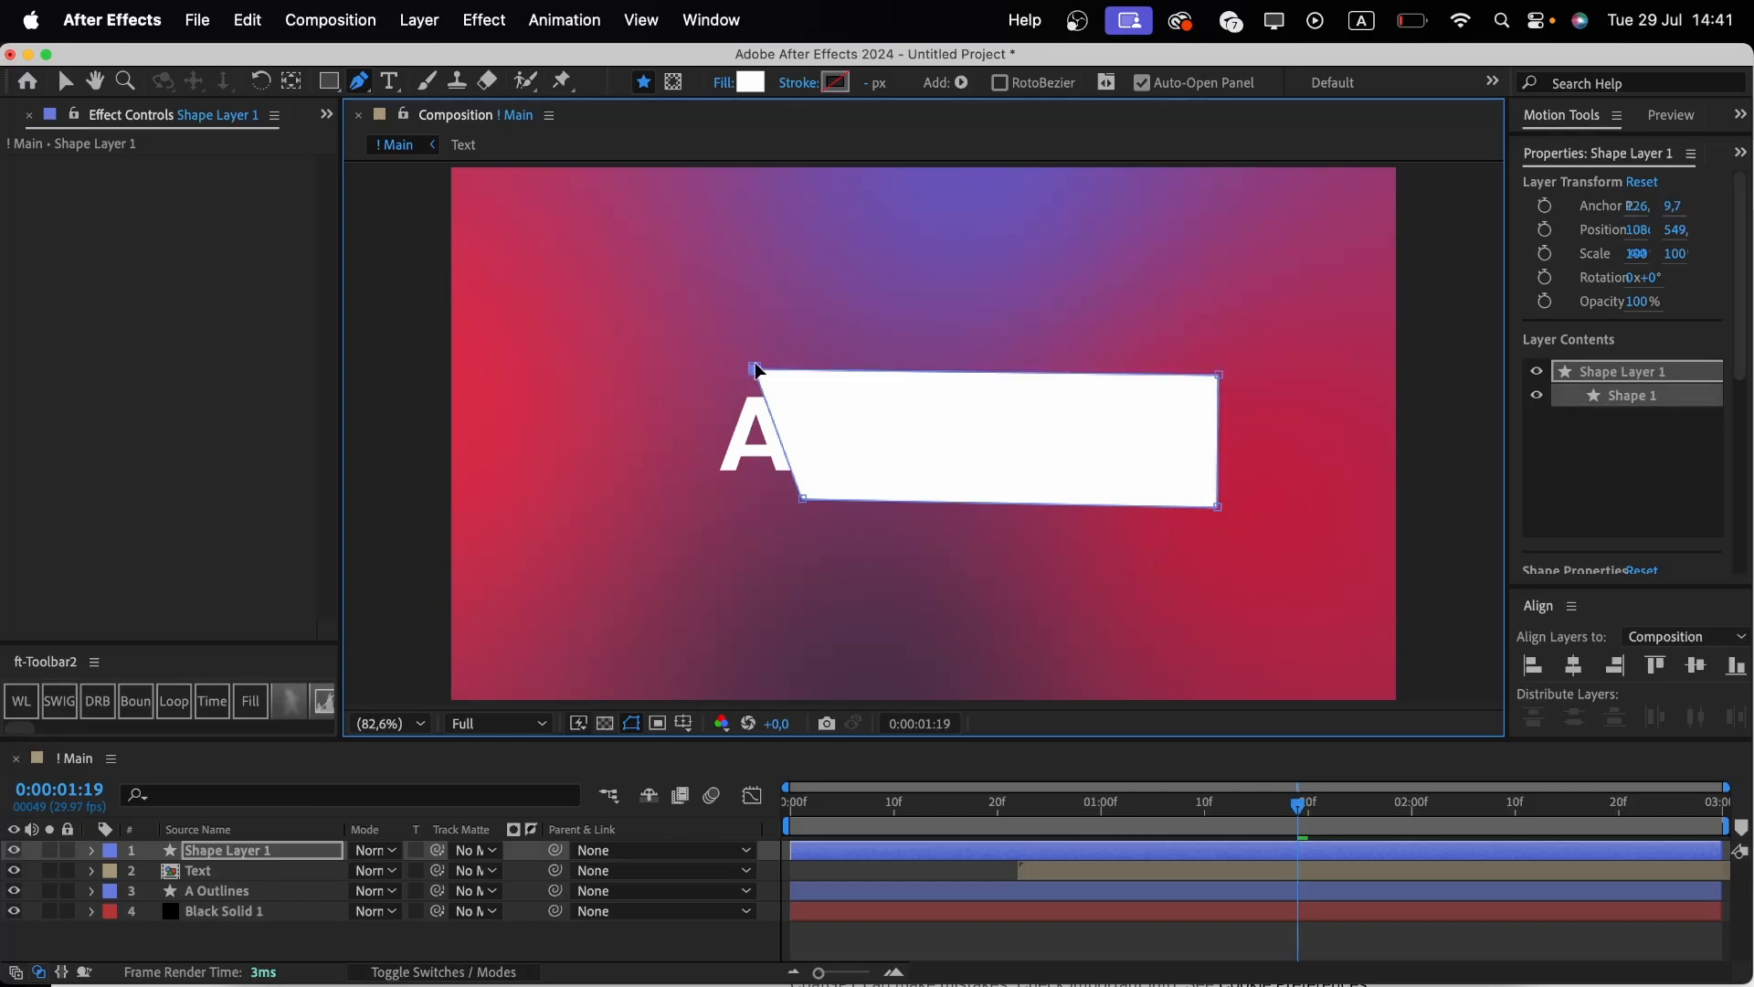
drag(1219, 375, 1214, 372)
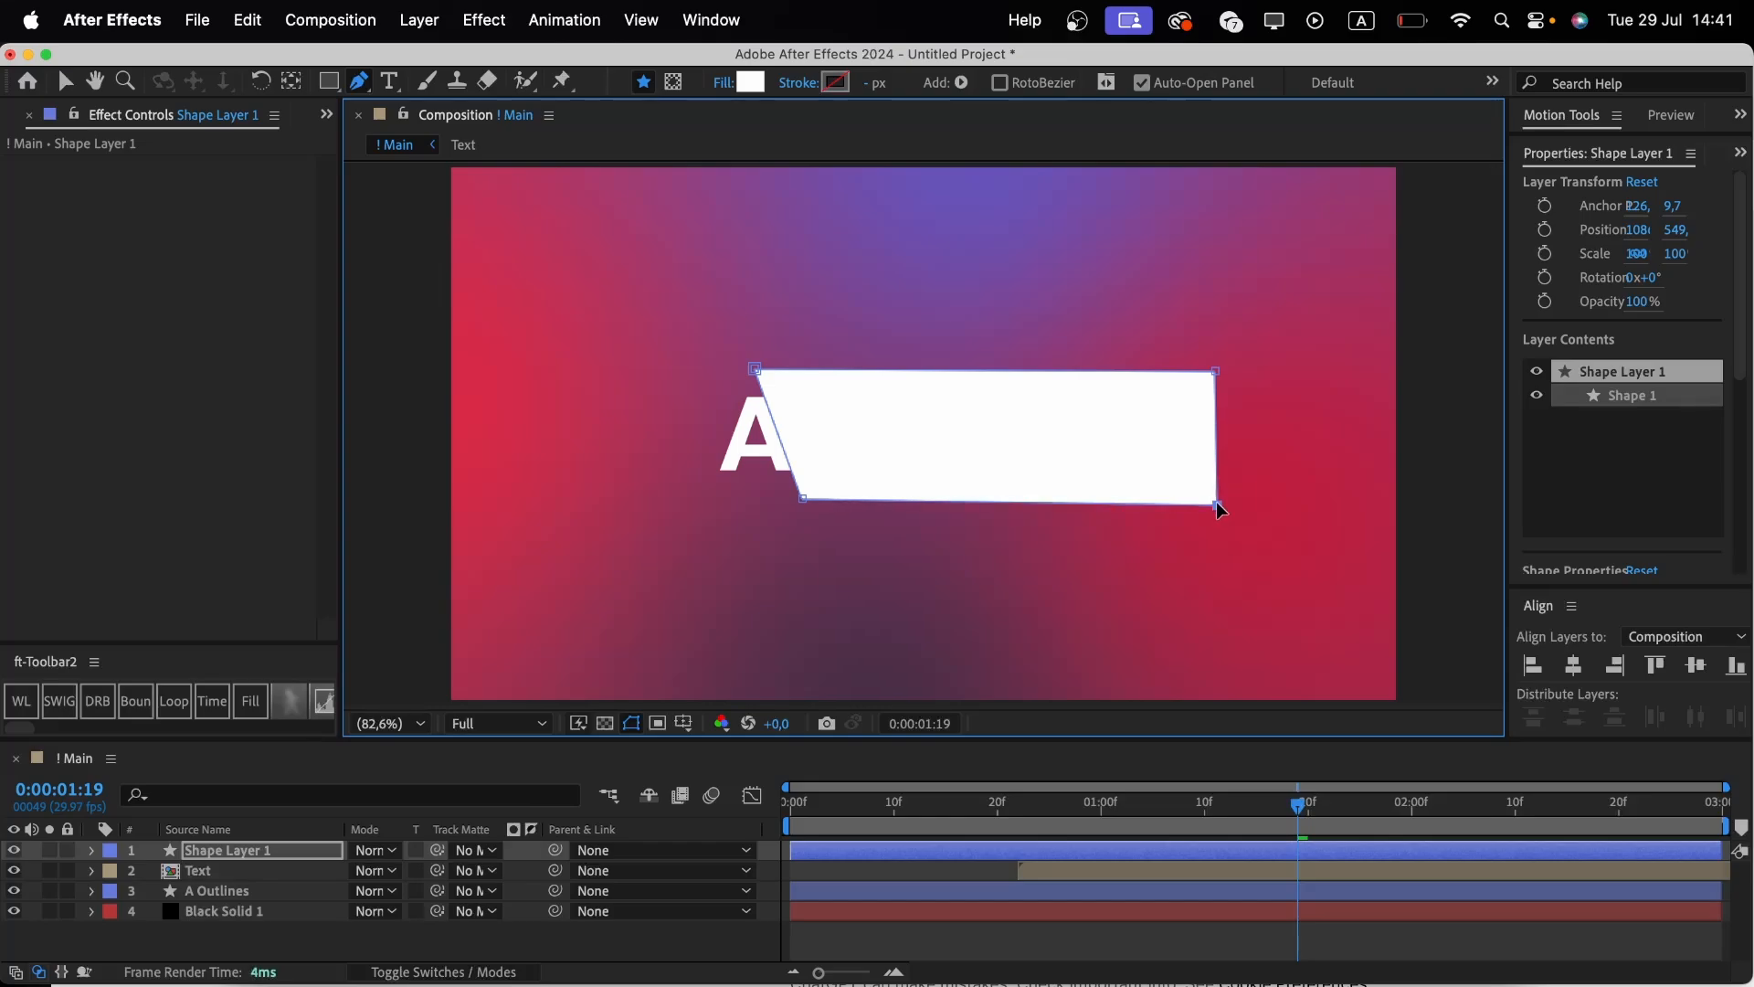
Rename the new shape layer to Mask.
click(271, 859)
key(Return)
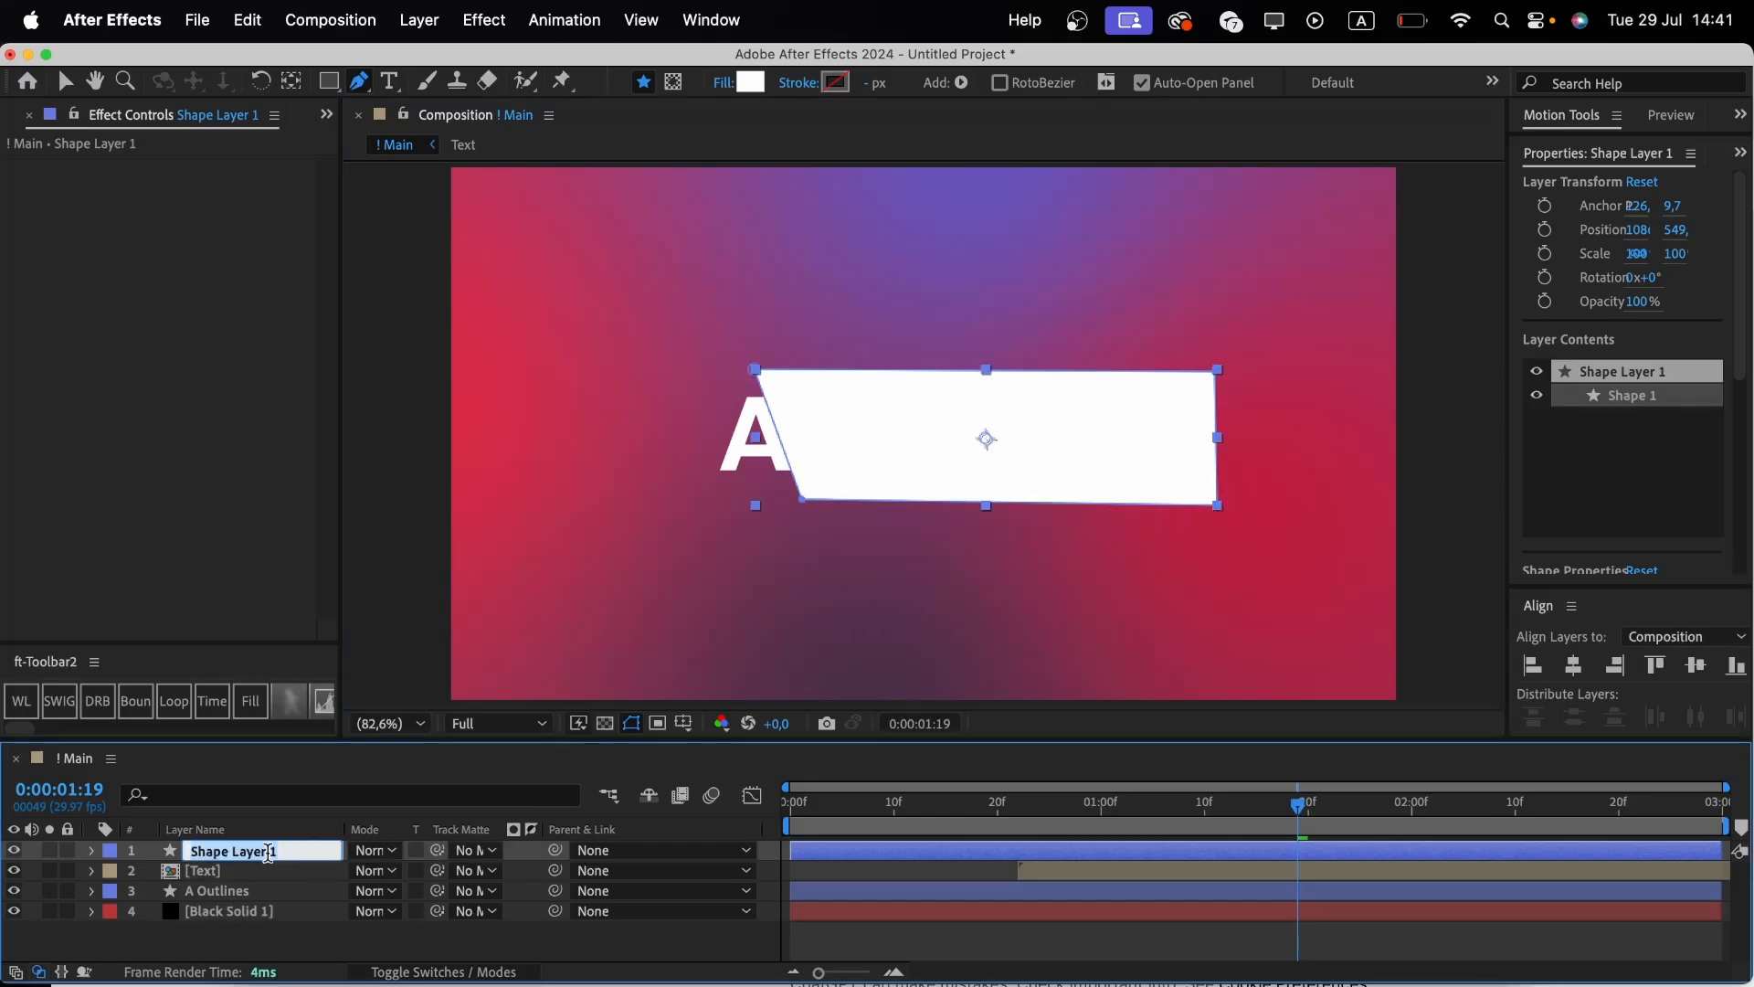
text(Mask)
key(Return)
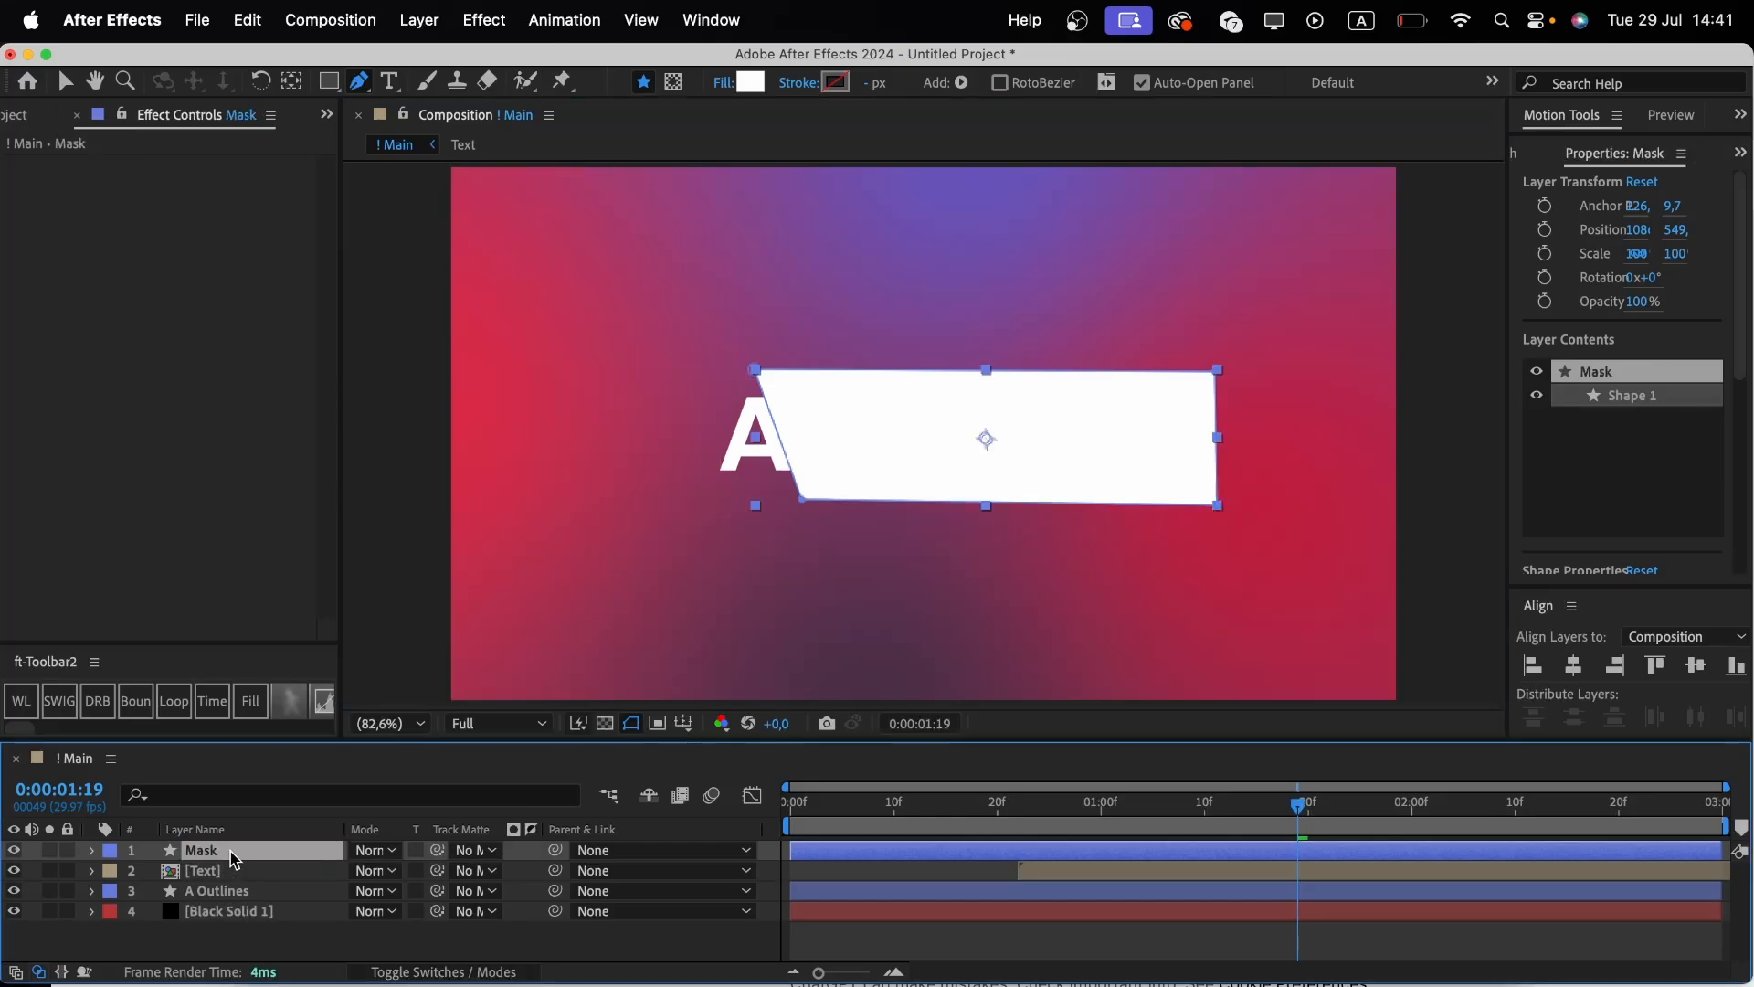
Move the Mask layer below Text and set the Text layer as its track matte.
drag(230, 851, 231, 880)
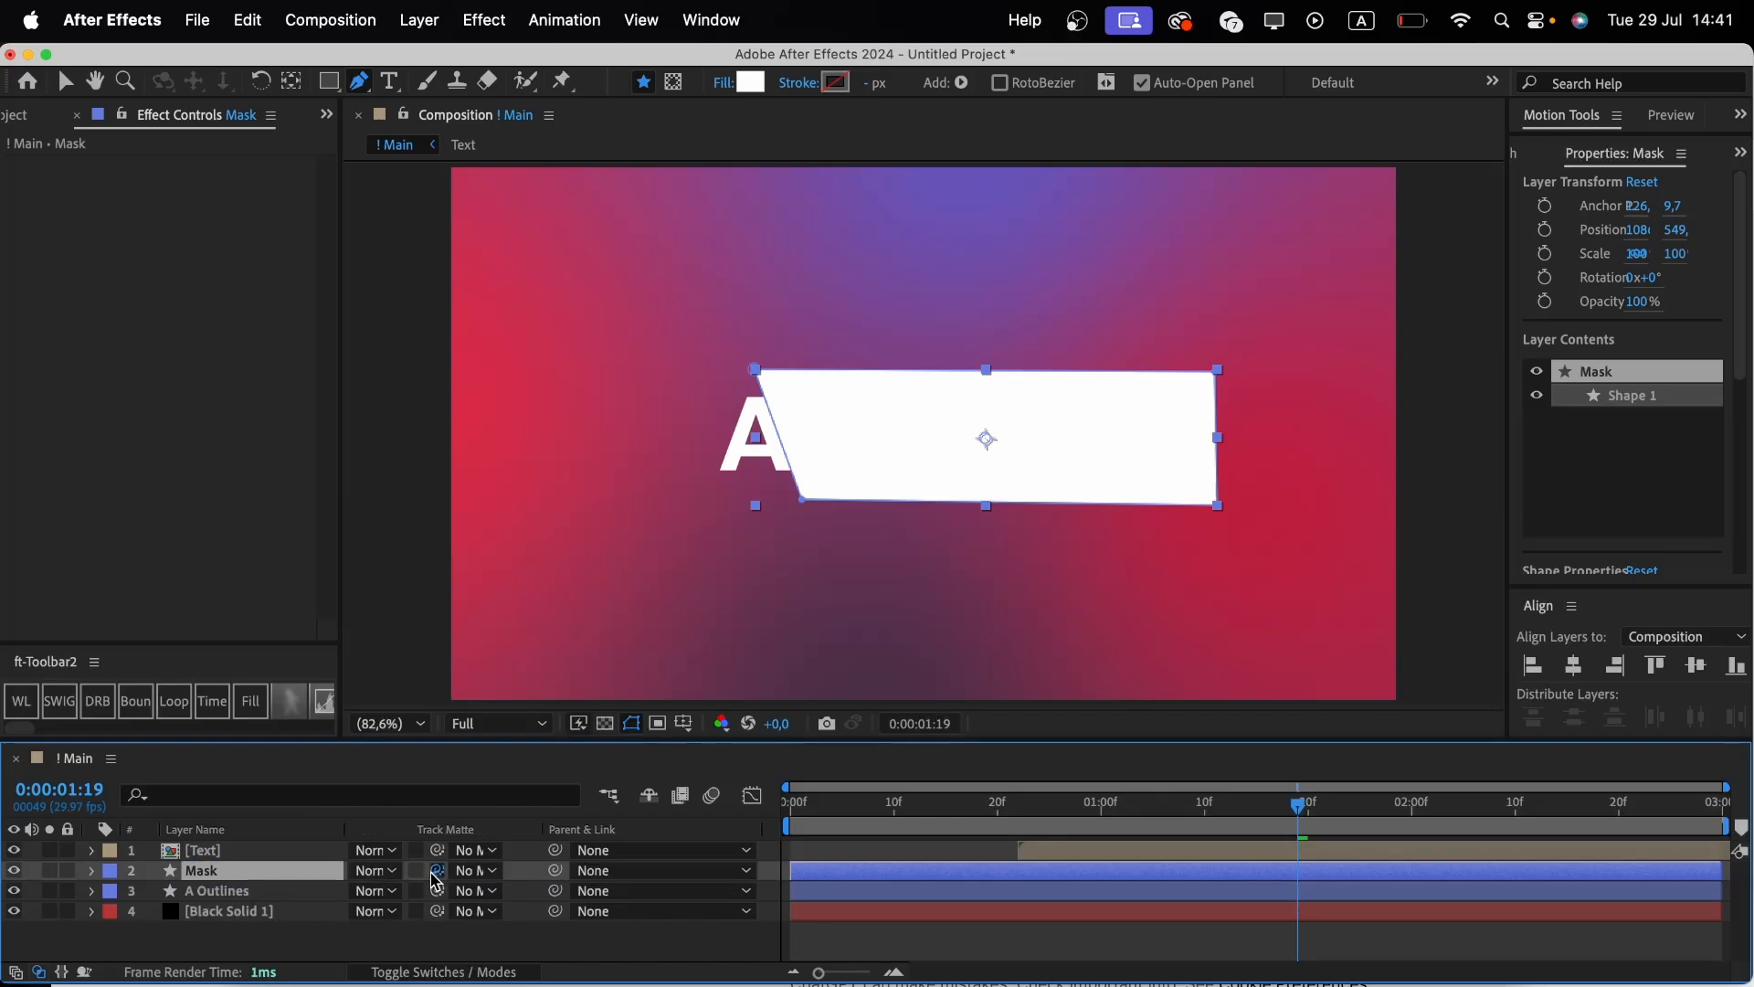
drag(437, 870, 318, 859)
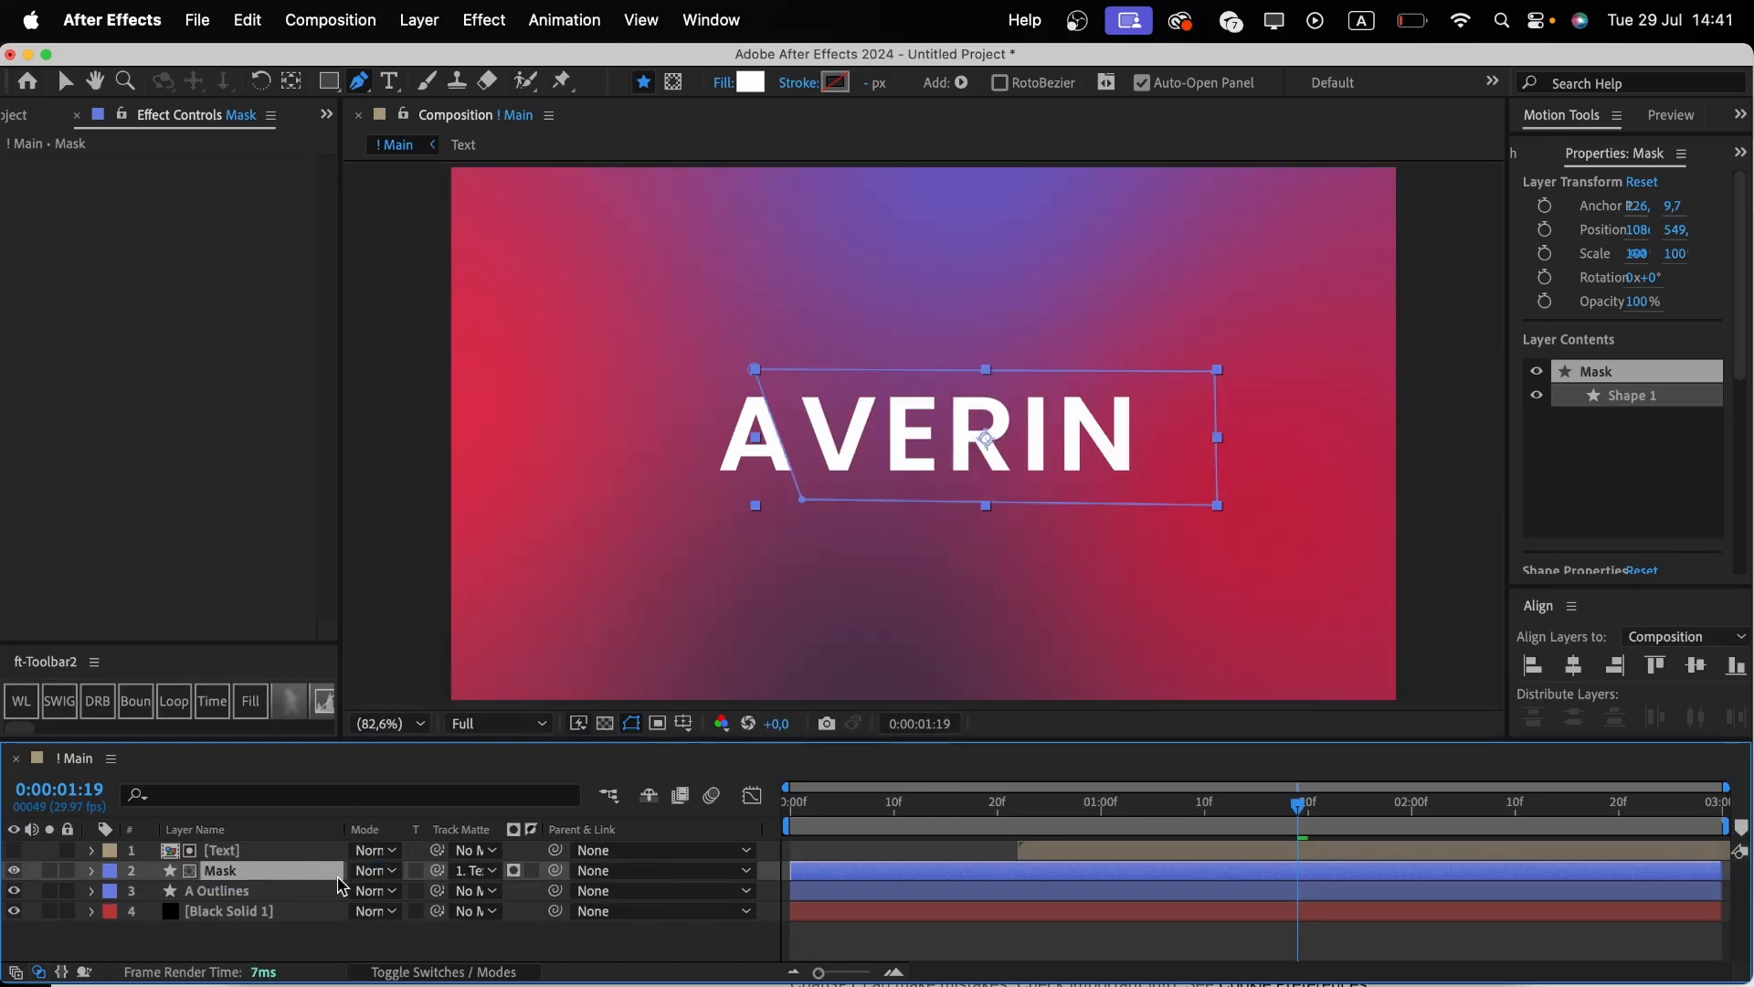
click(397, 955)
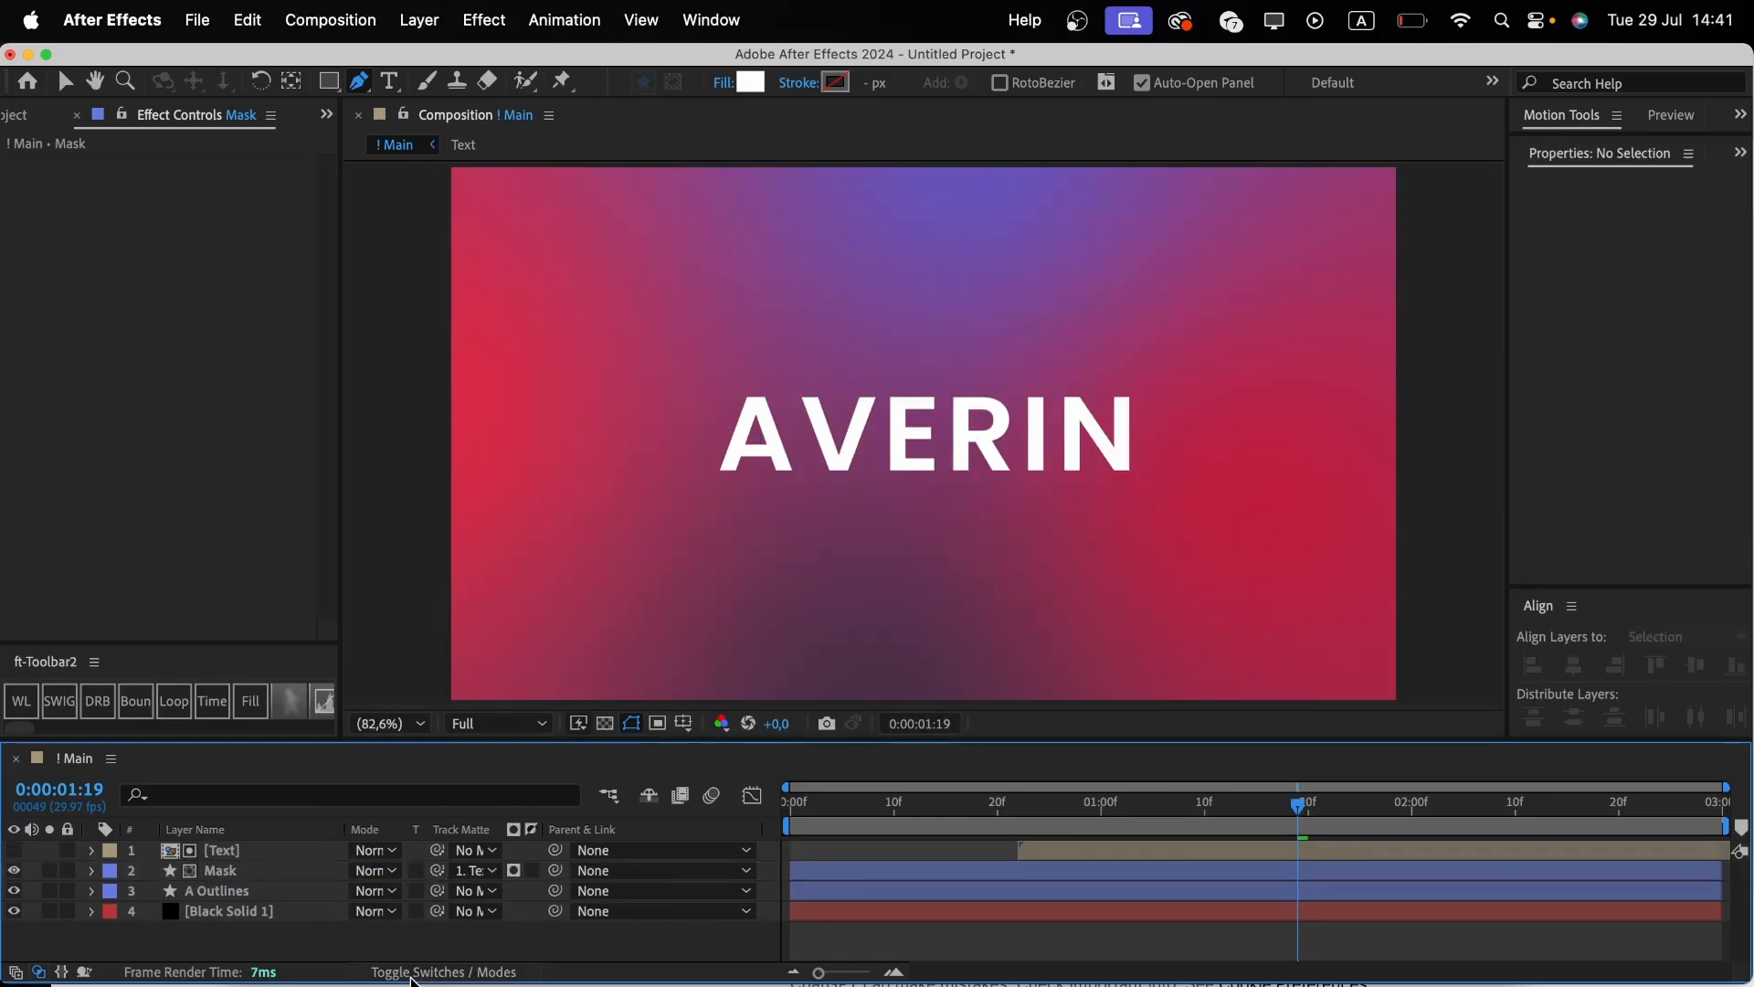
Parent the Mask layer to the A Outlines layer and play back the animation.
click(411, 974)
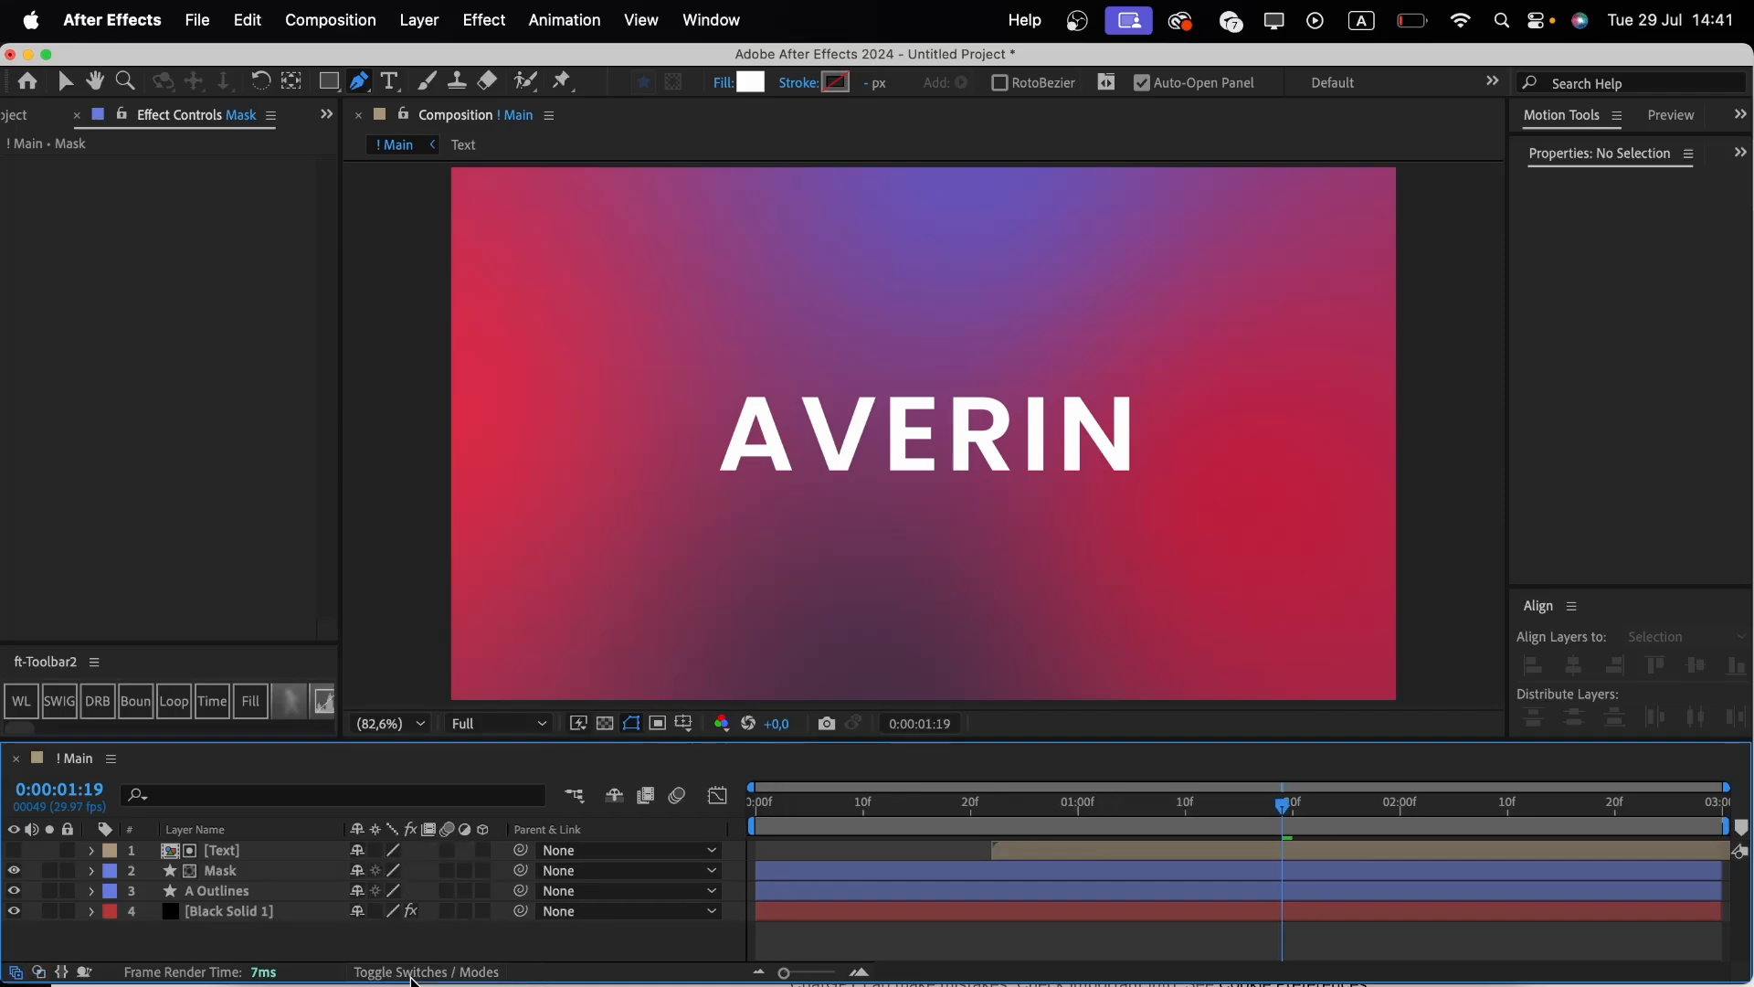
click(412, 975)
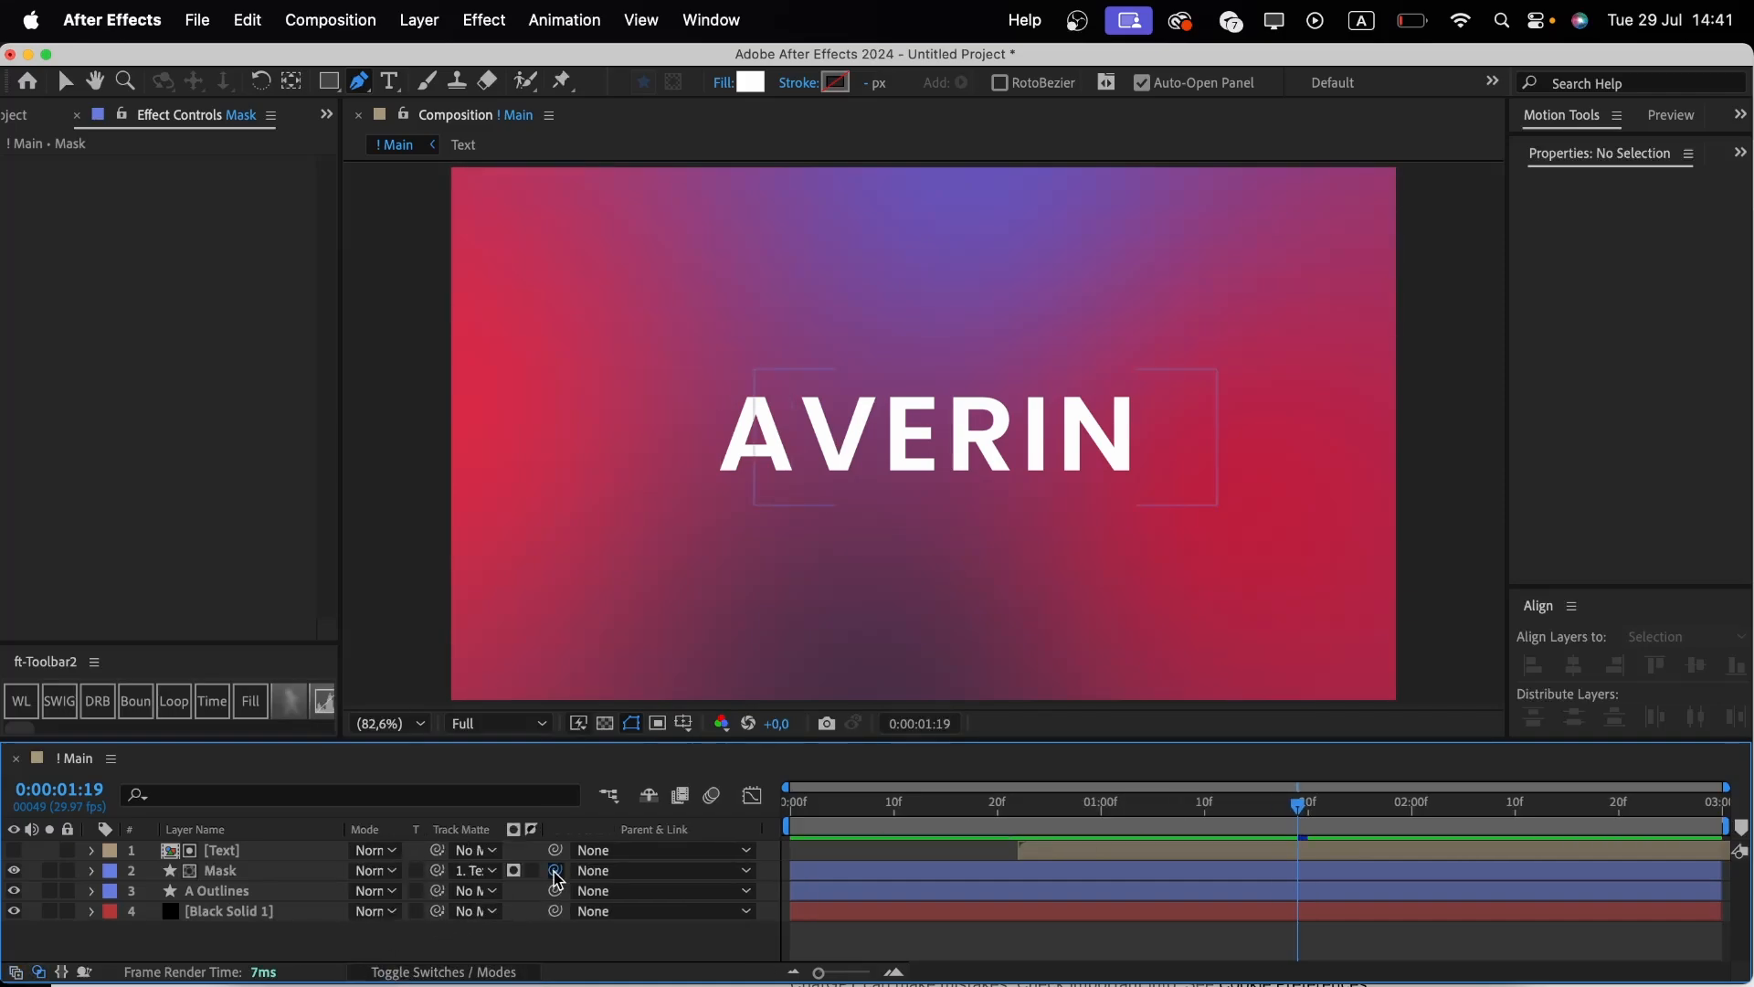
drag(555, 869, 263, 902)
key(space)
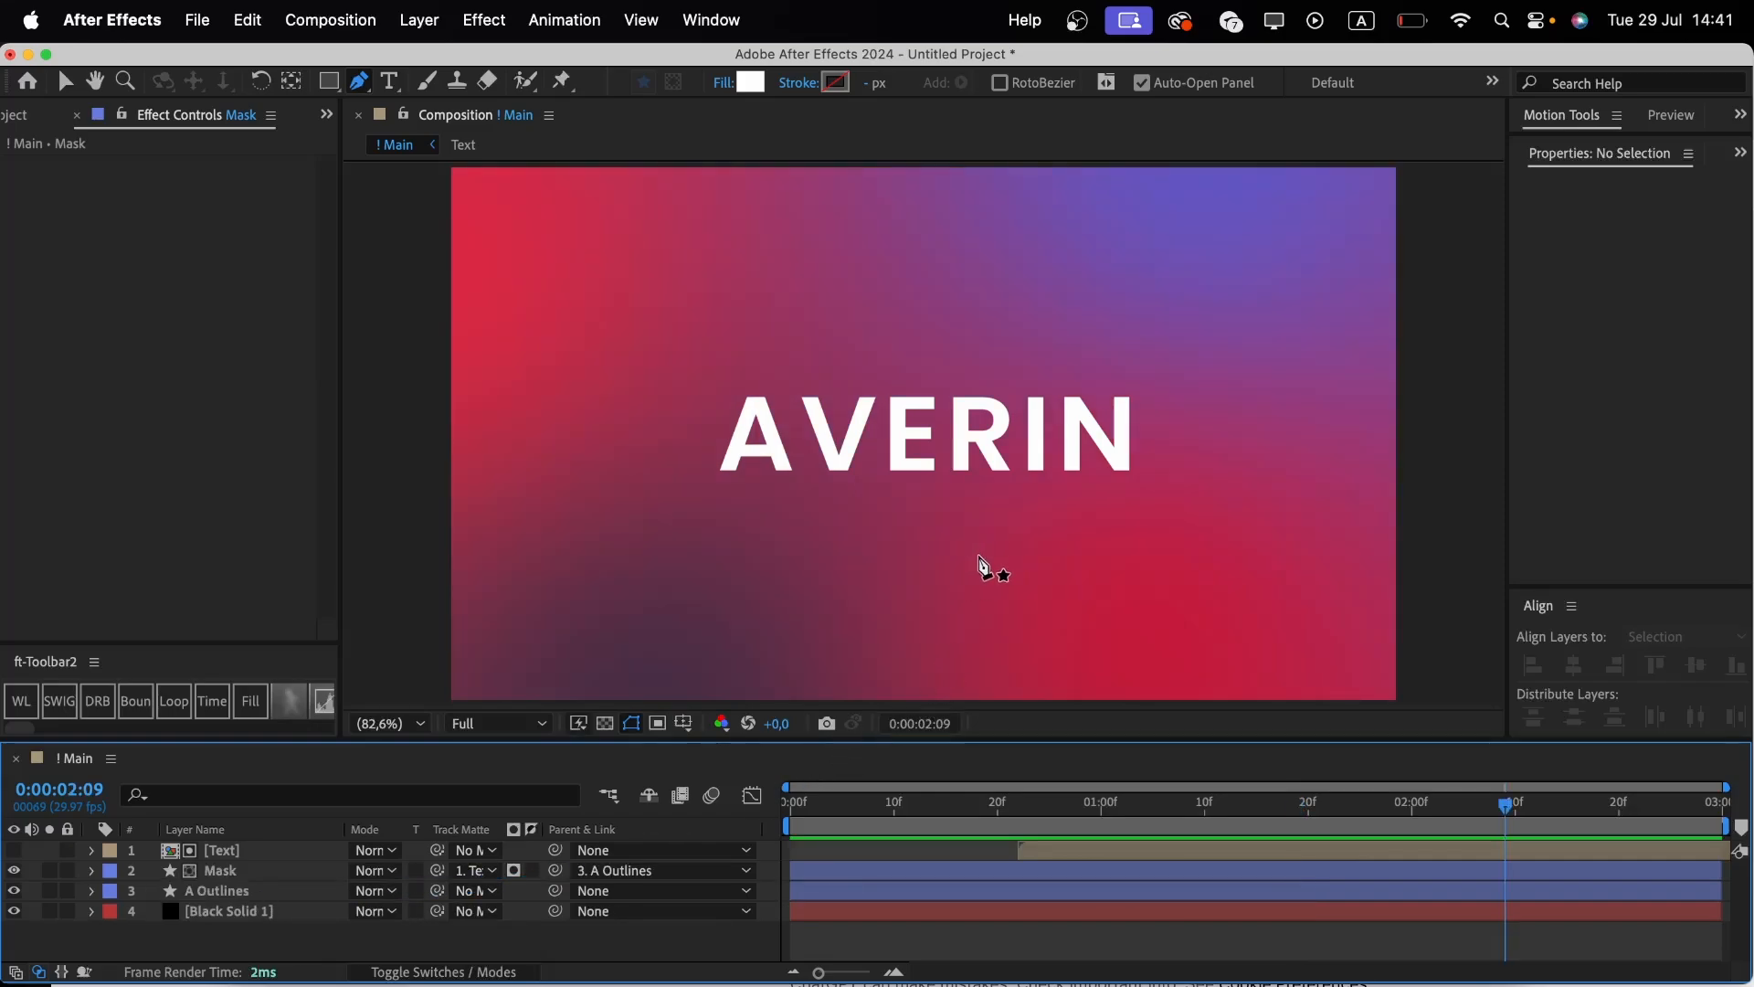
Draw a small square above the I as its dot and center the square's anchor point.
key(v)
scroll(1060, 480, up, 3)
key(h)
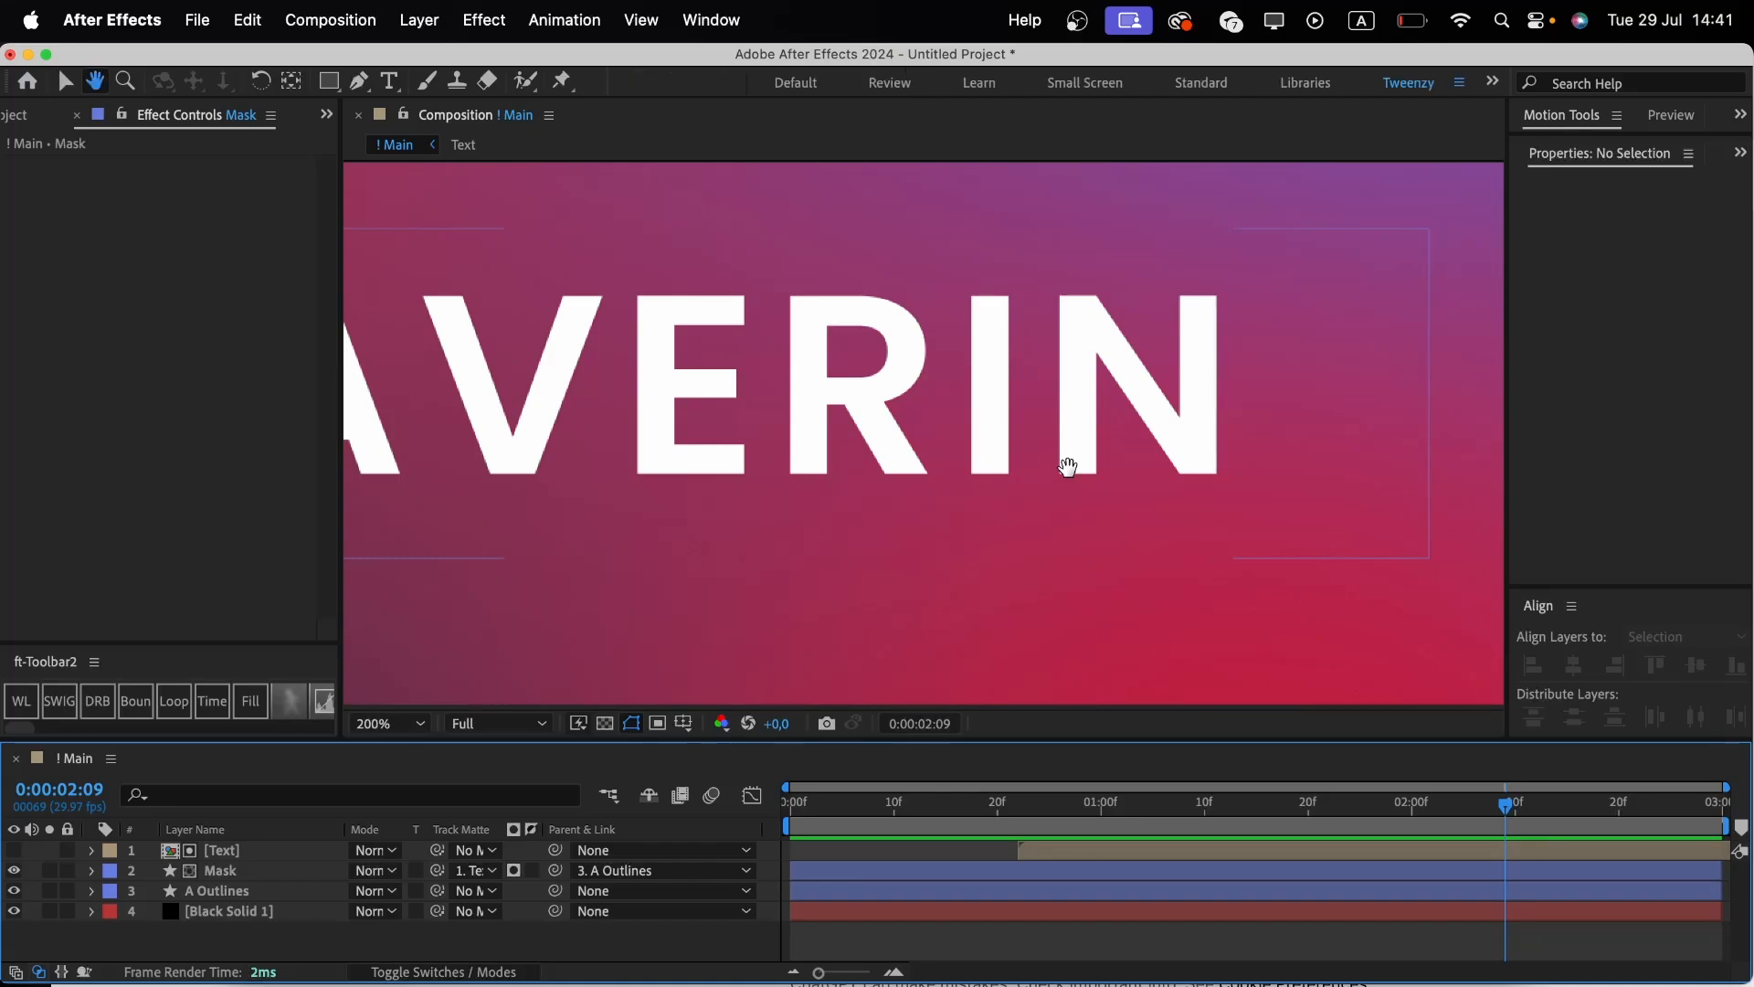
drag(1041, 403, 881, 471)
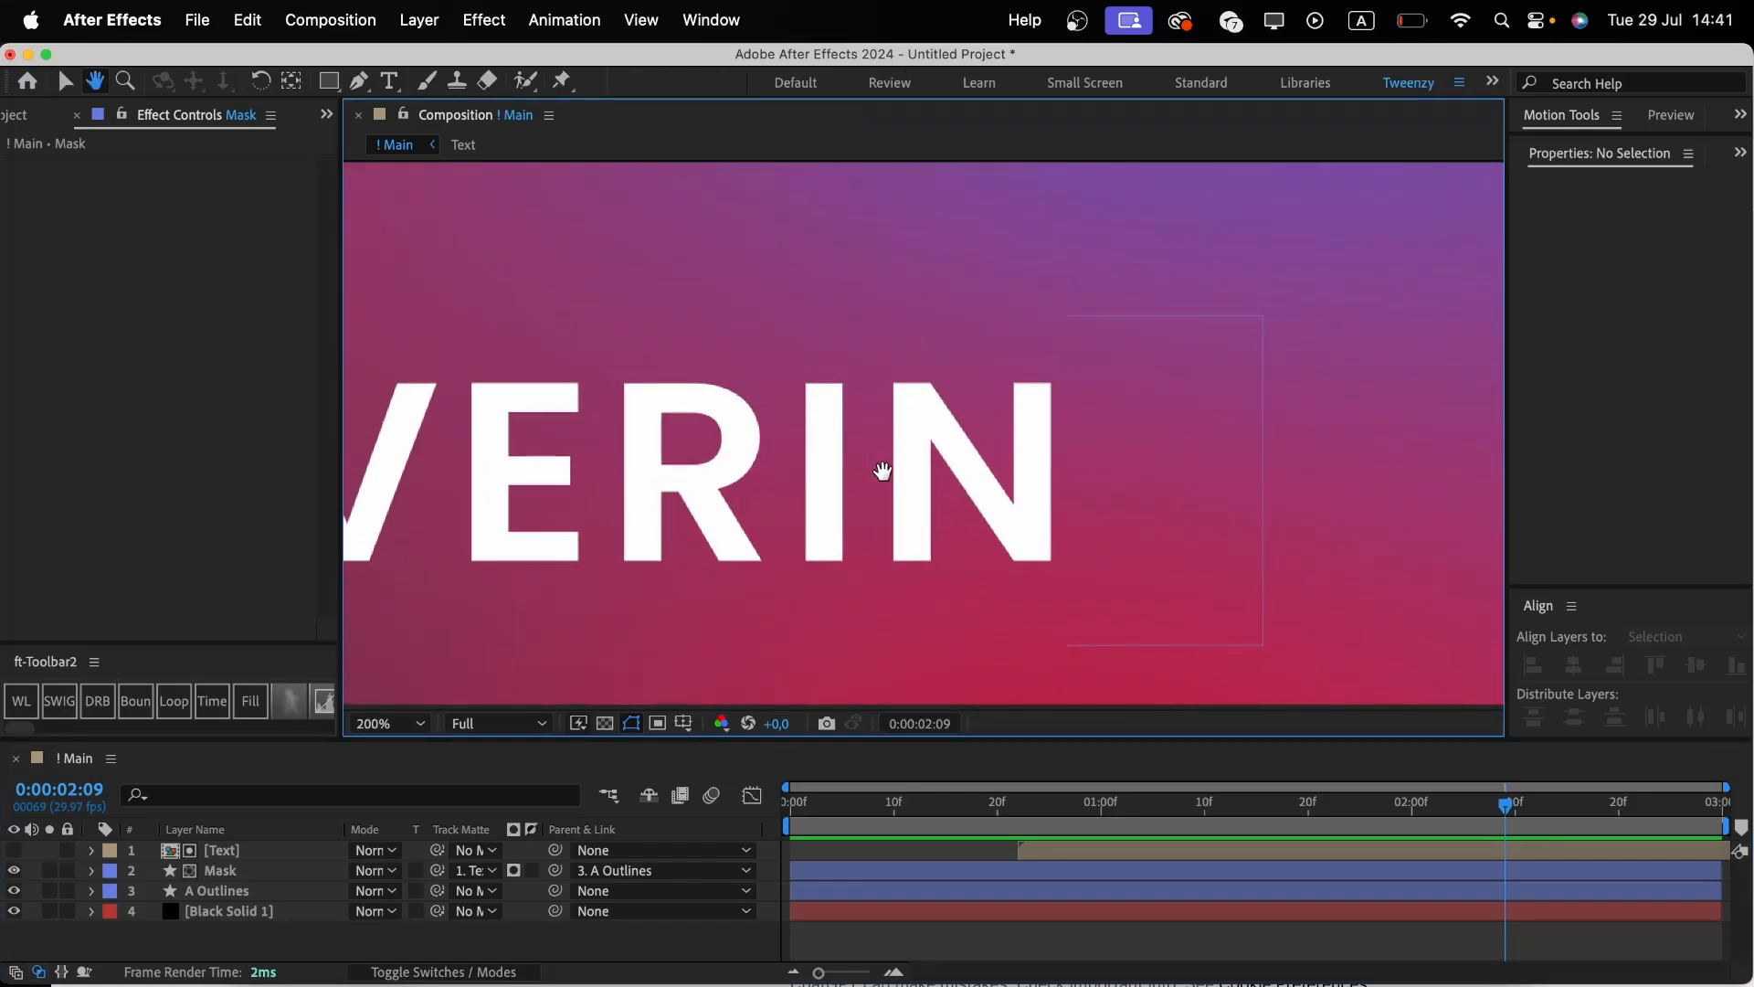
click(329, 80)
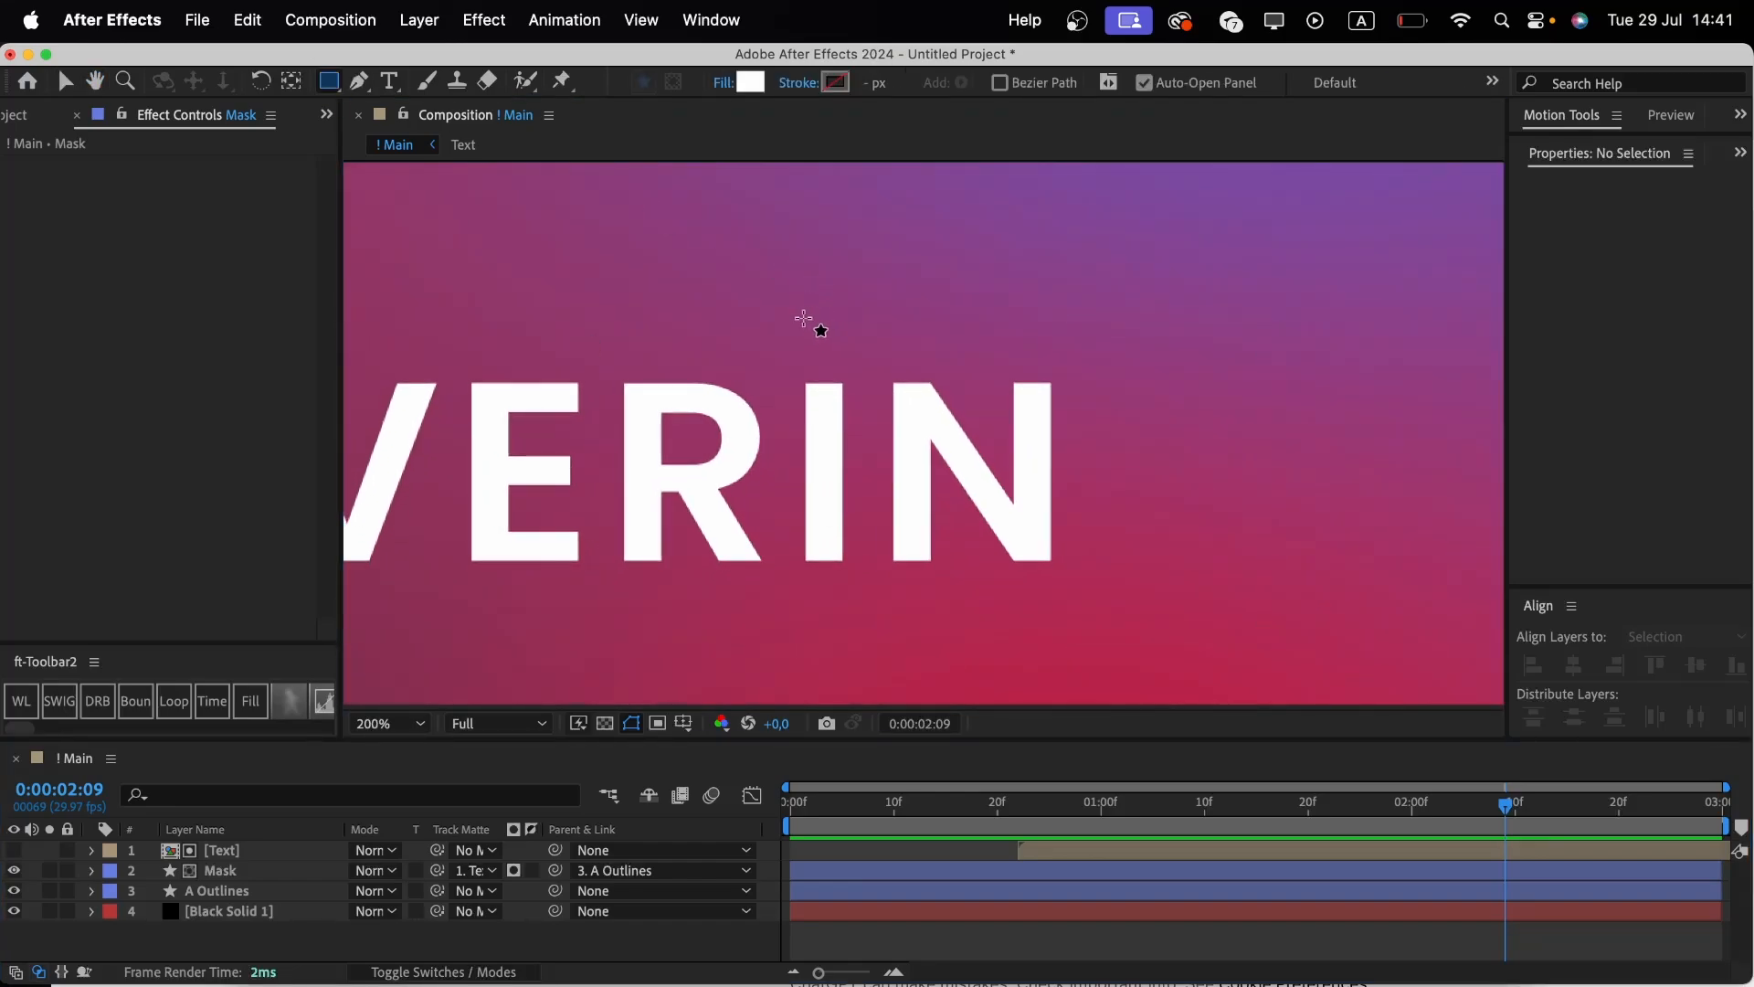
drag(801, 316, 845, 358)
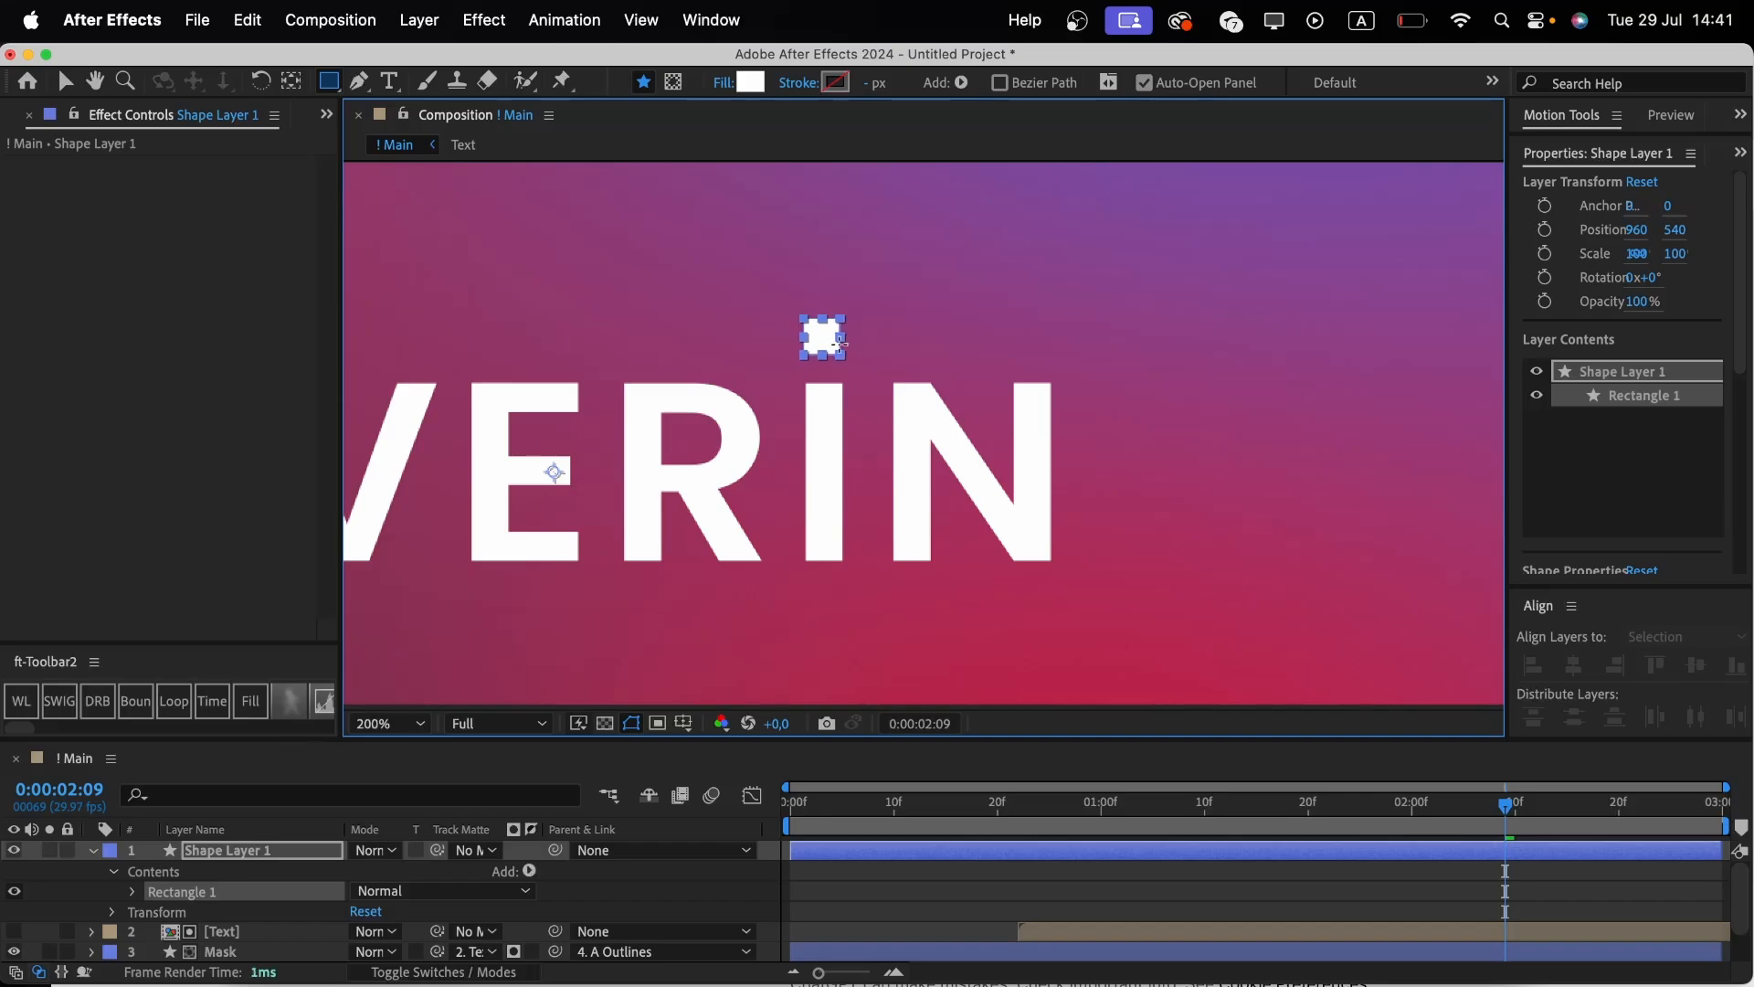
key(super+alt+Home)
Trim the square's layer to start at 0:00:01:00 and set a Scale keyframe of 0% there.
click(838, 852)
drag(838, 852, 1123, 847)
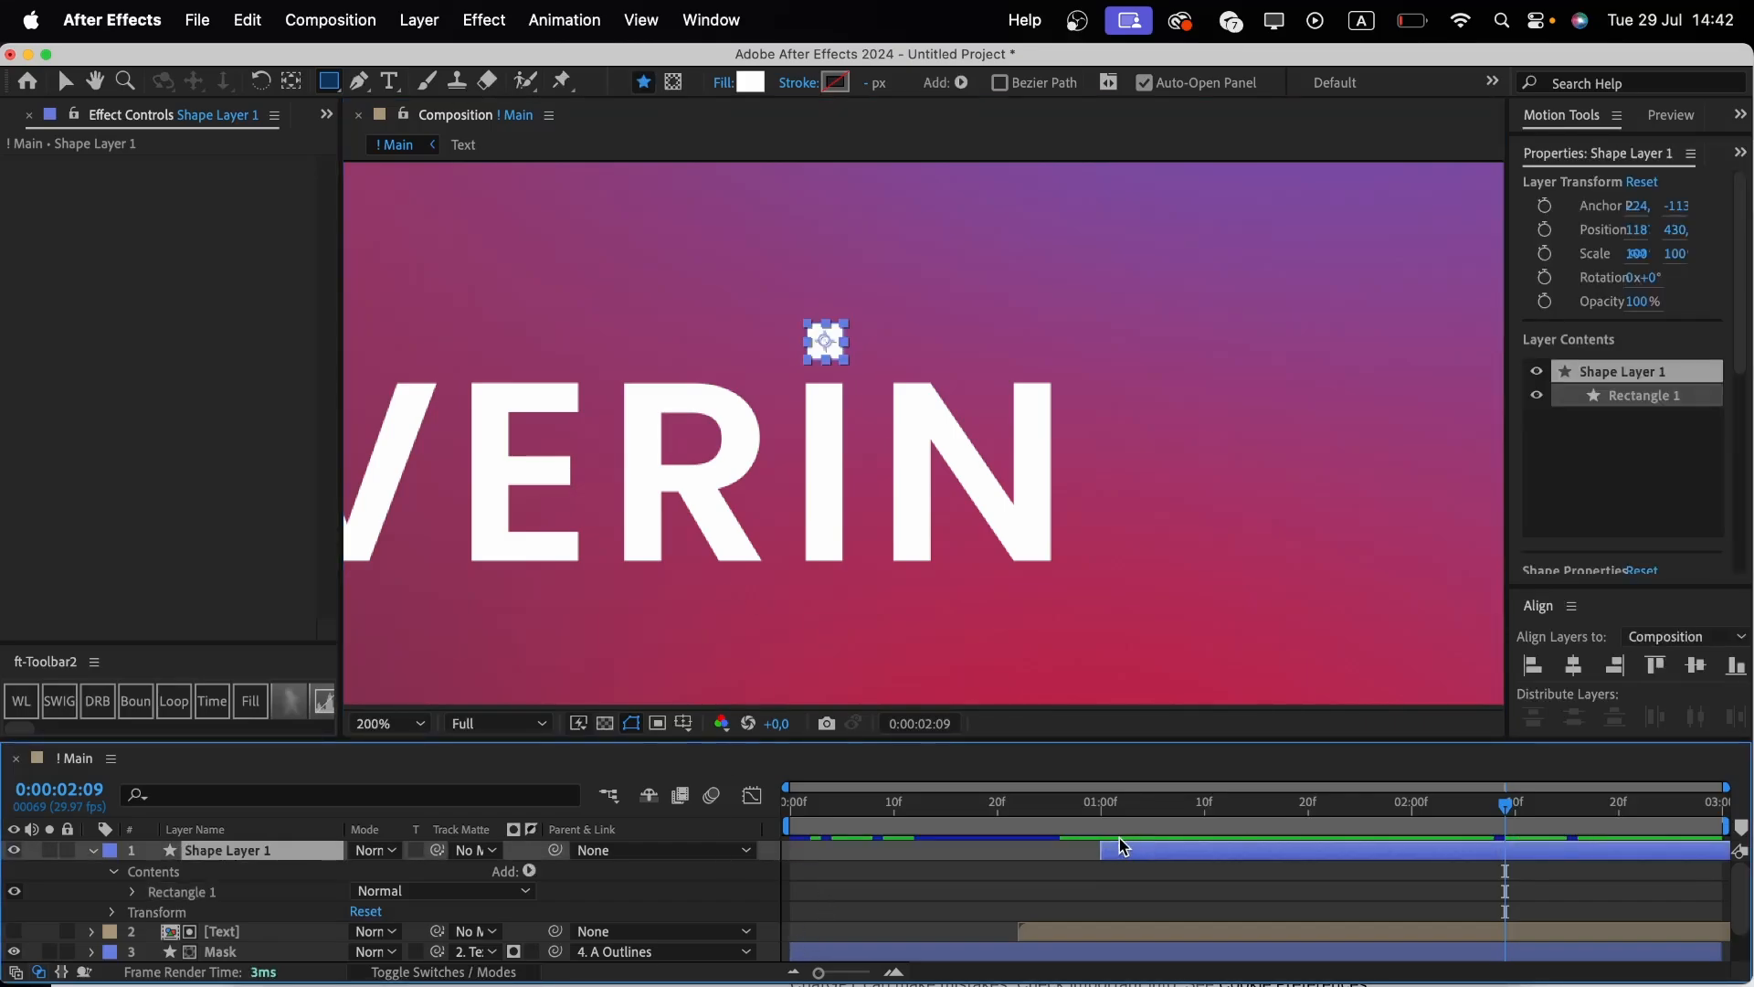
click(1102, 827)
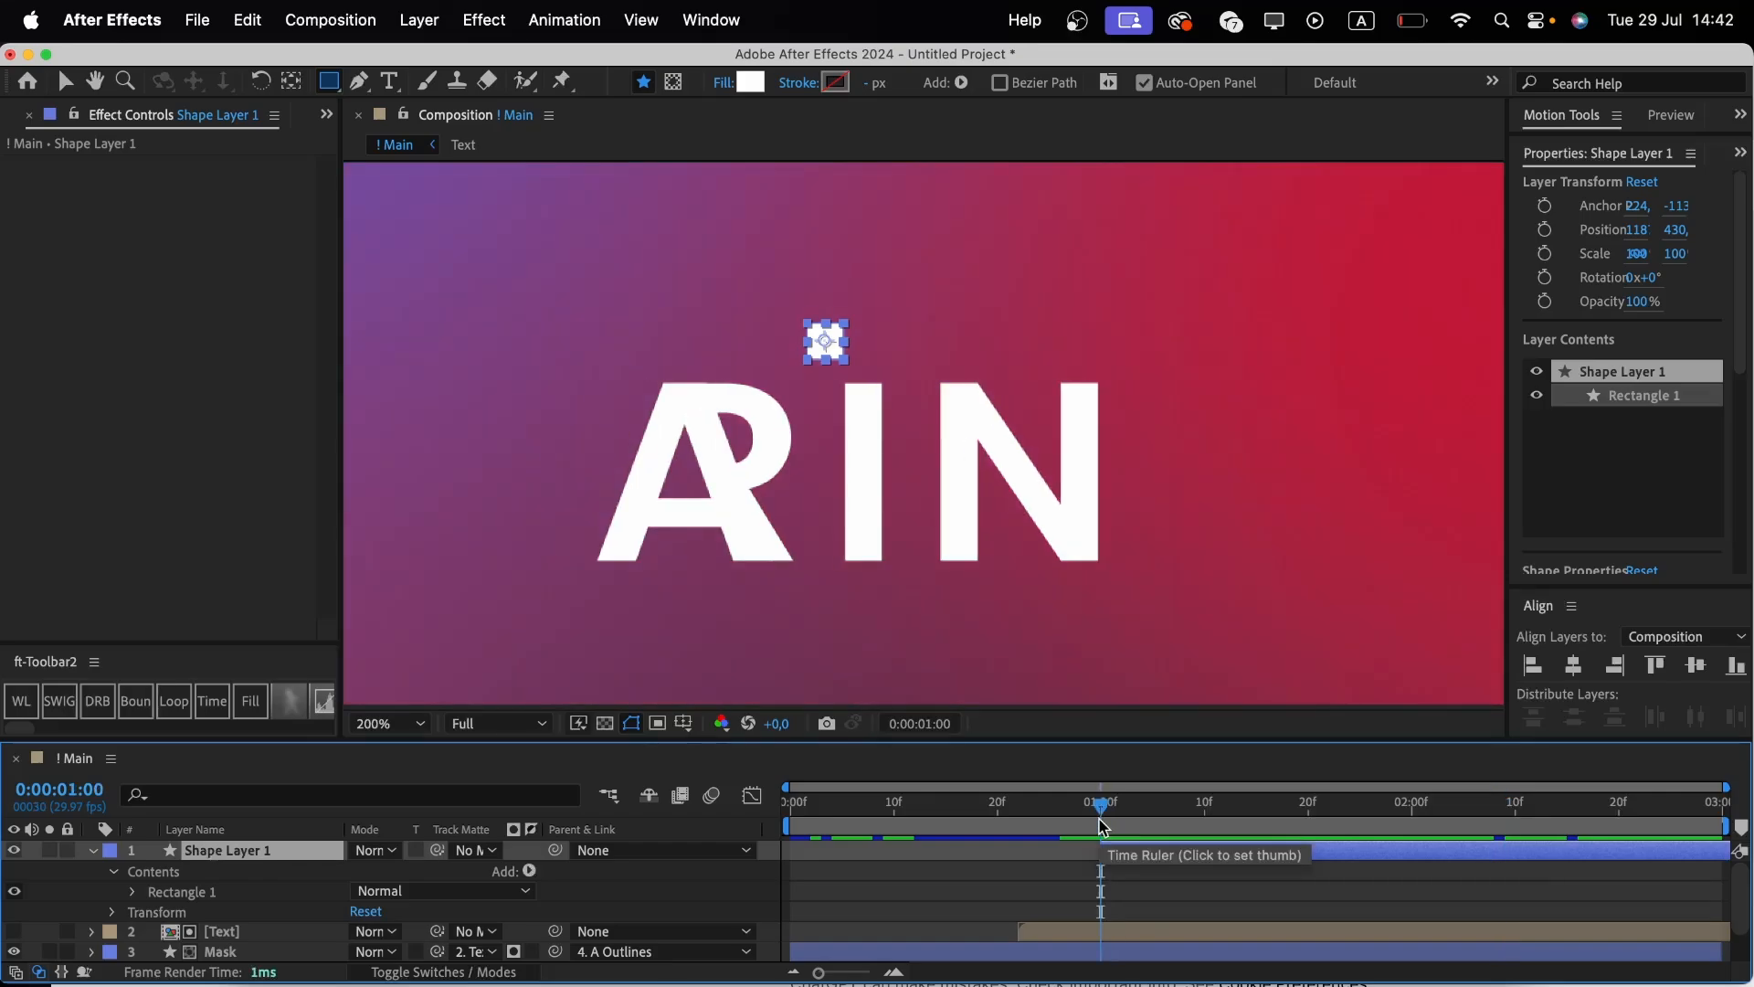
key(s)
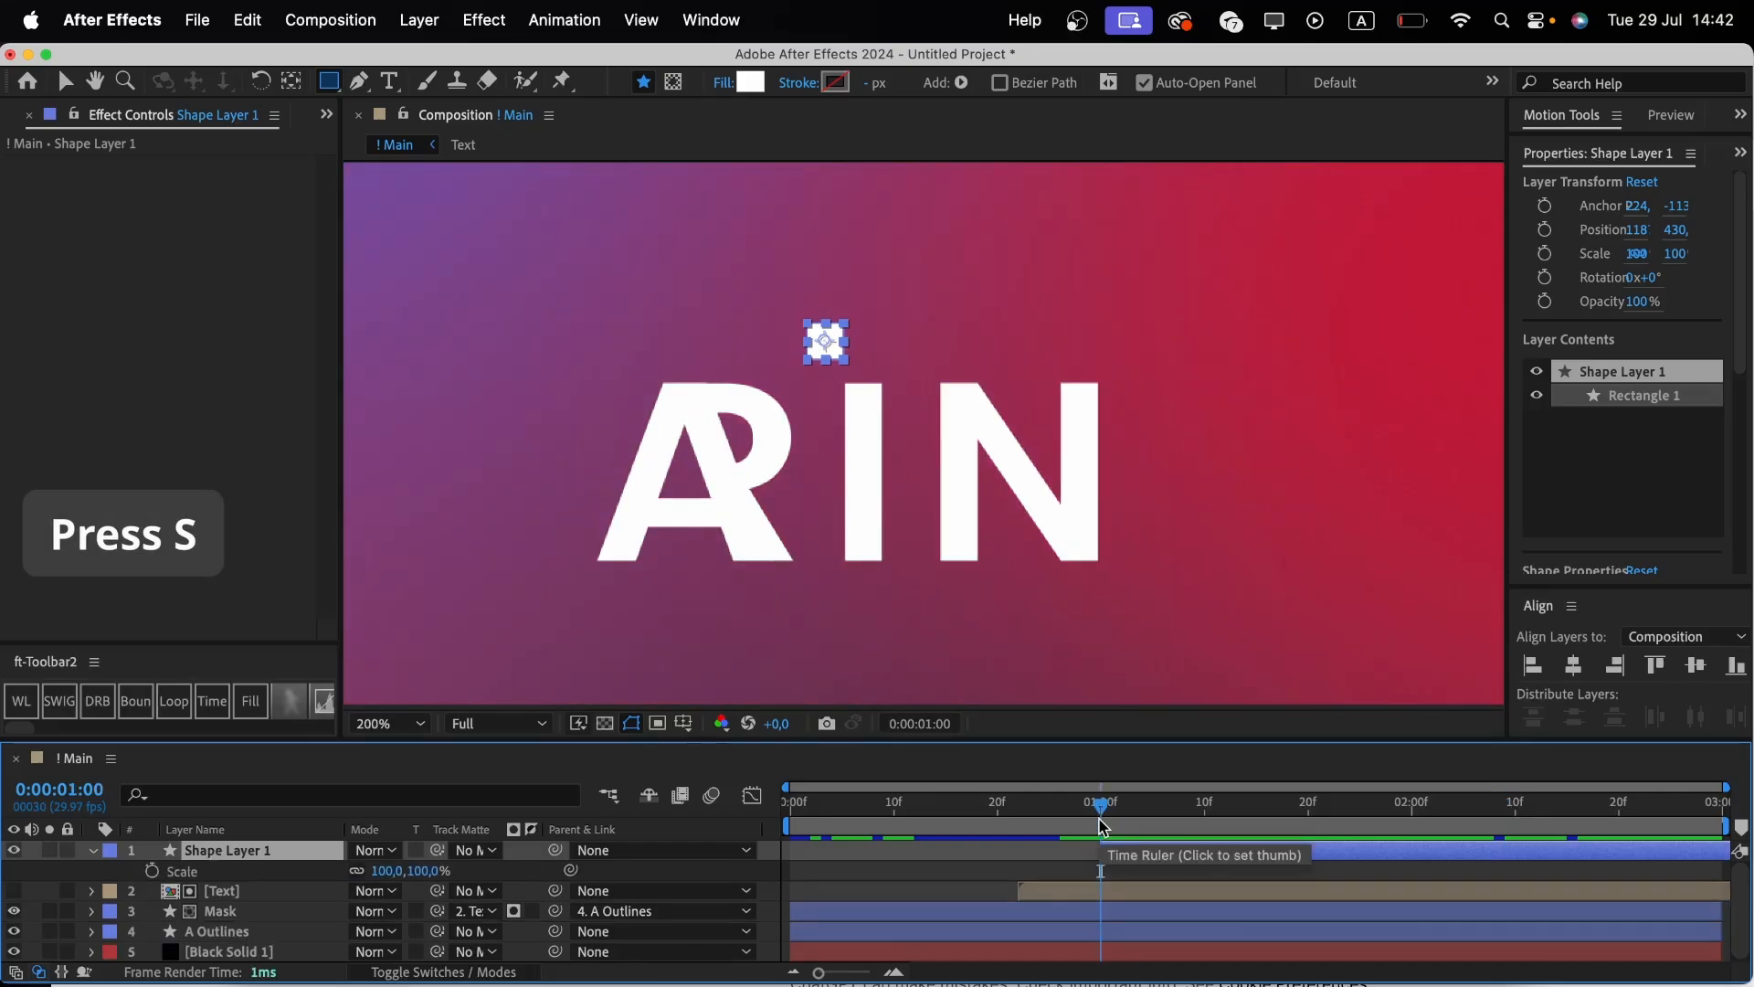
click(150, 870)
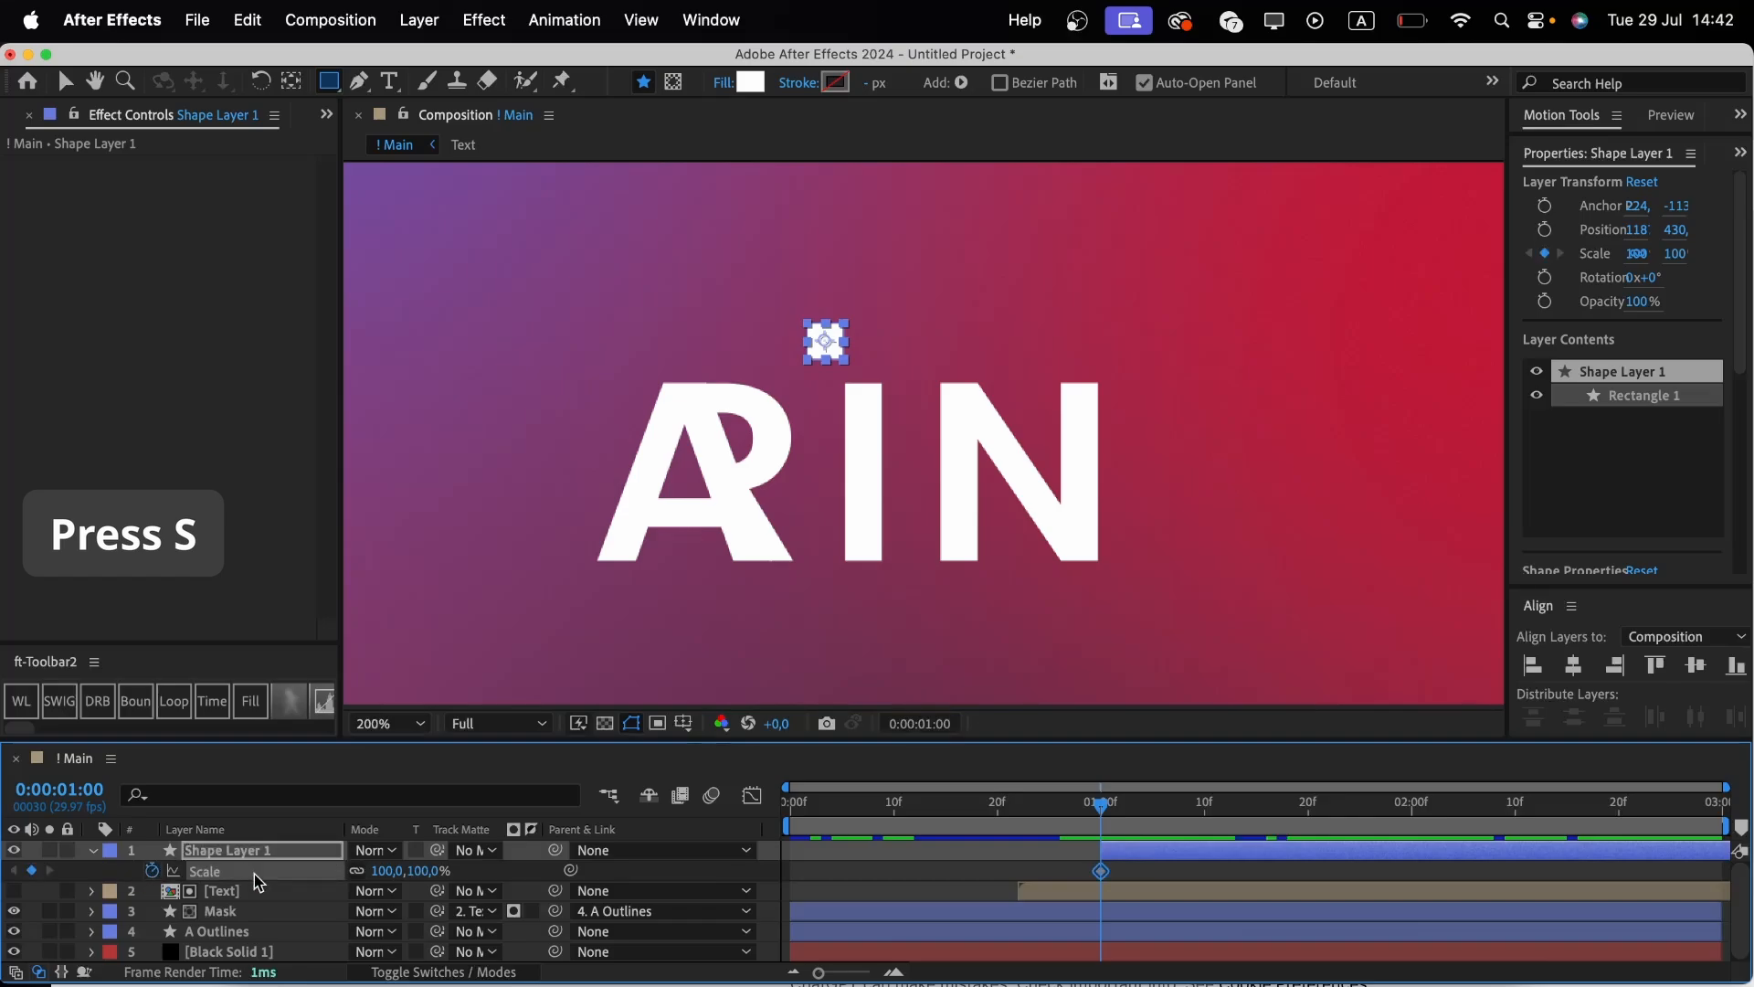
click(427, 870)
text(0)
key(Return)
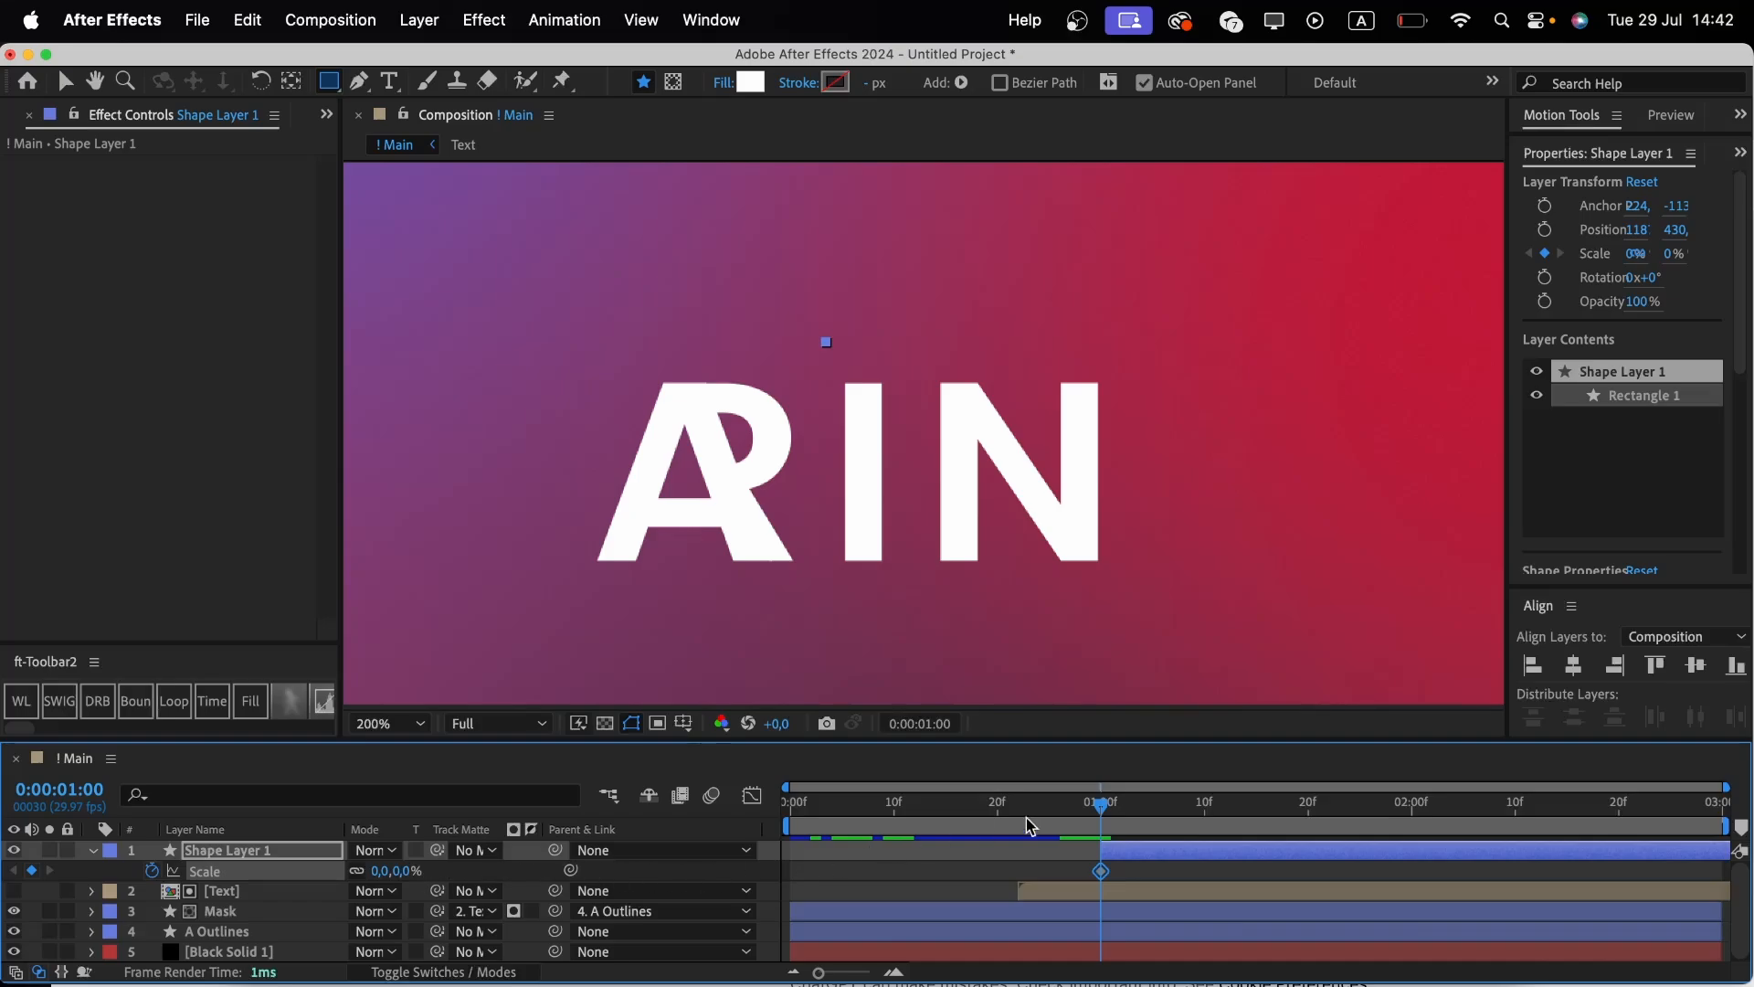
At 0:00:01:10, set the square's Scale to 150%.
click(1206, 813)
click(408, 871)
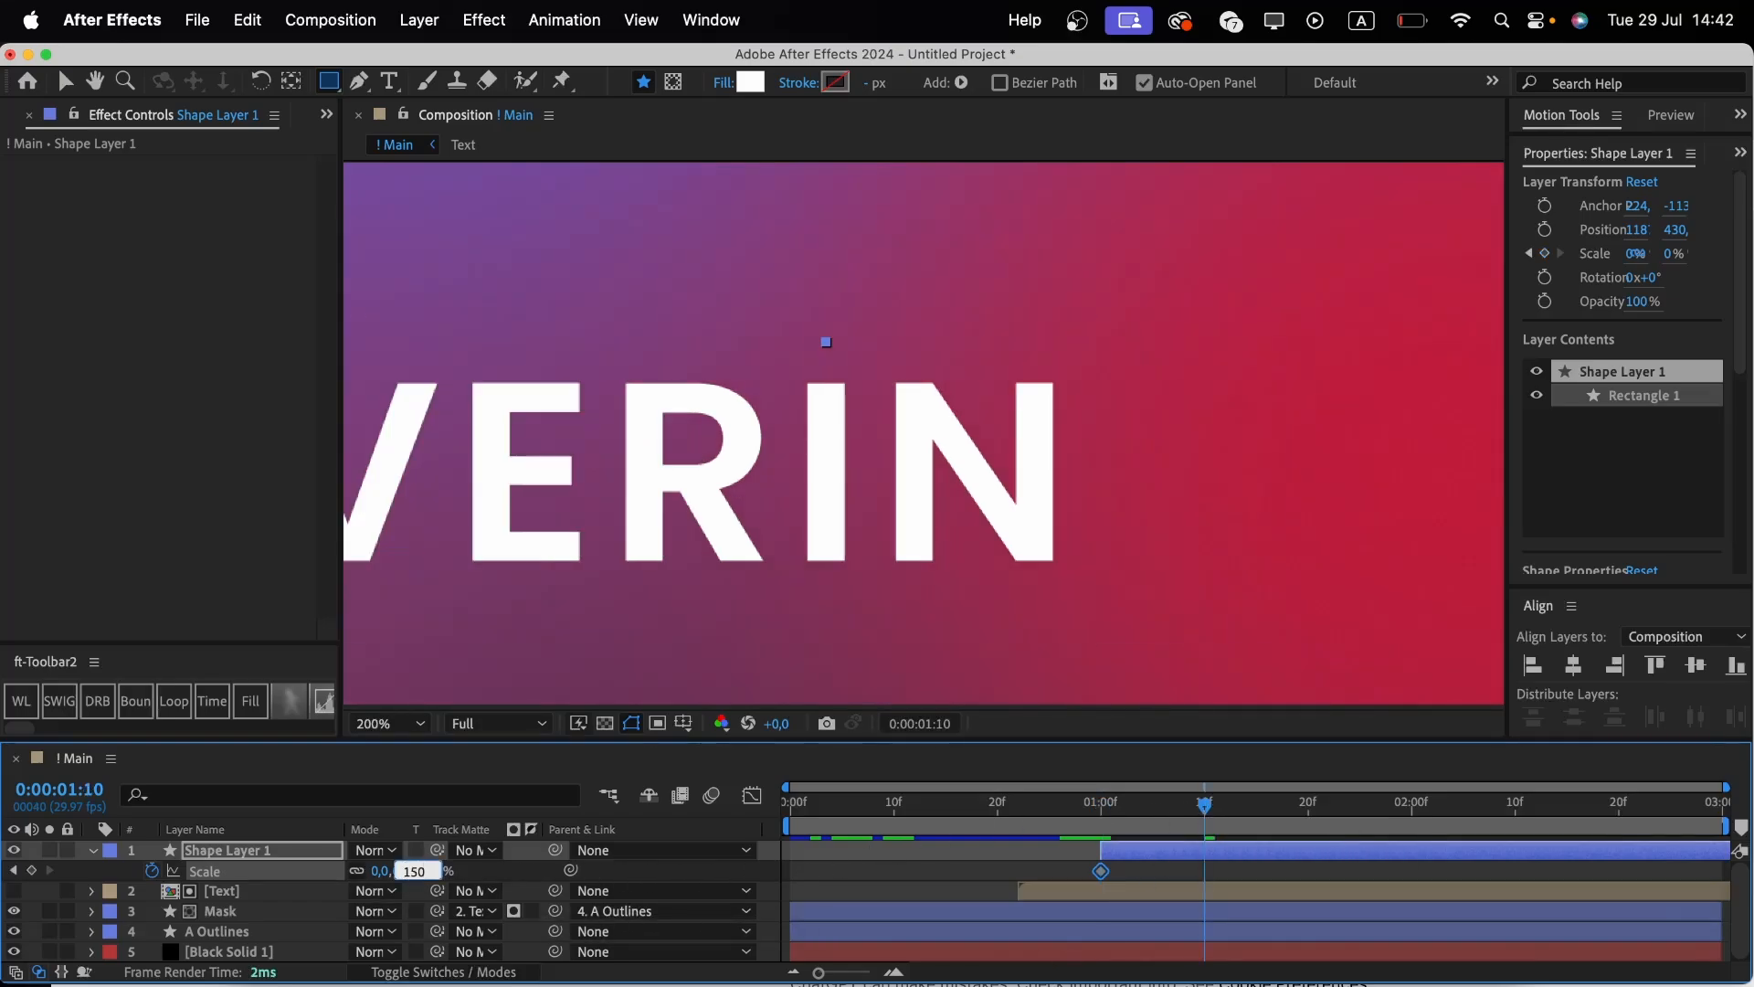
key(Return)
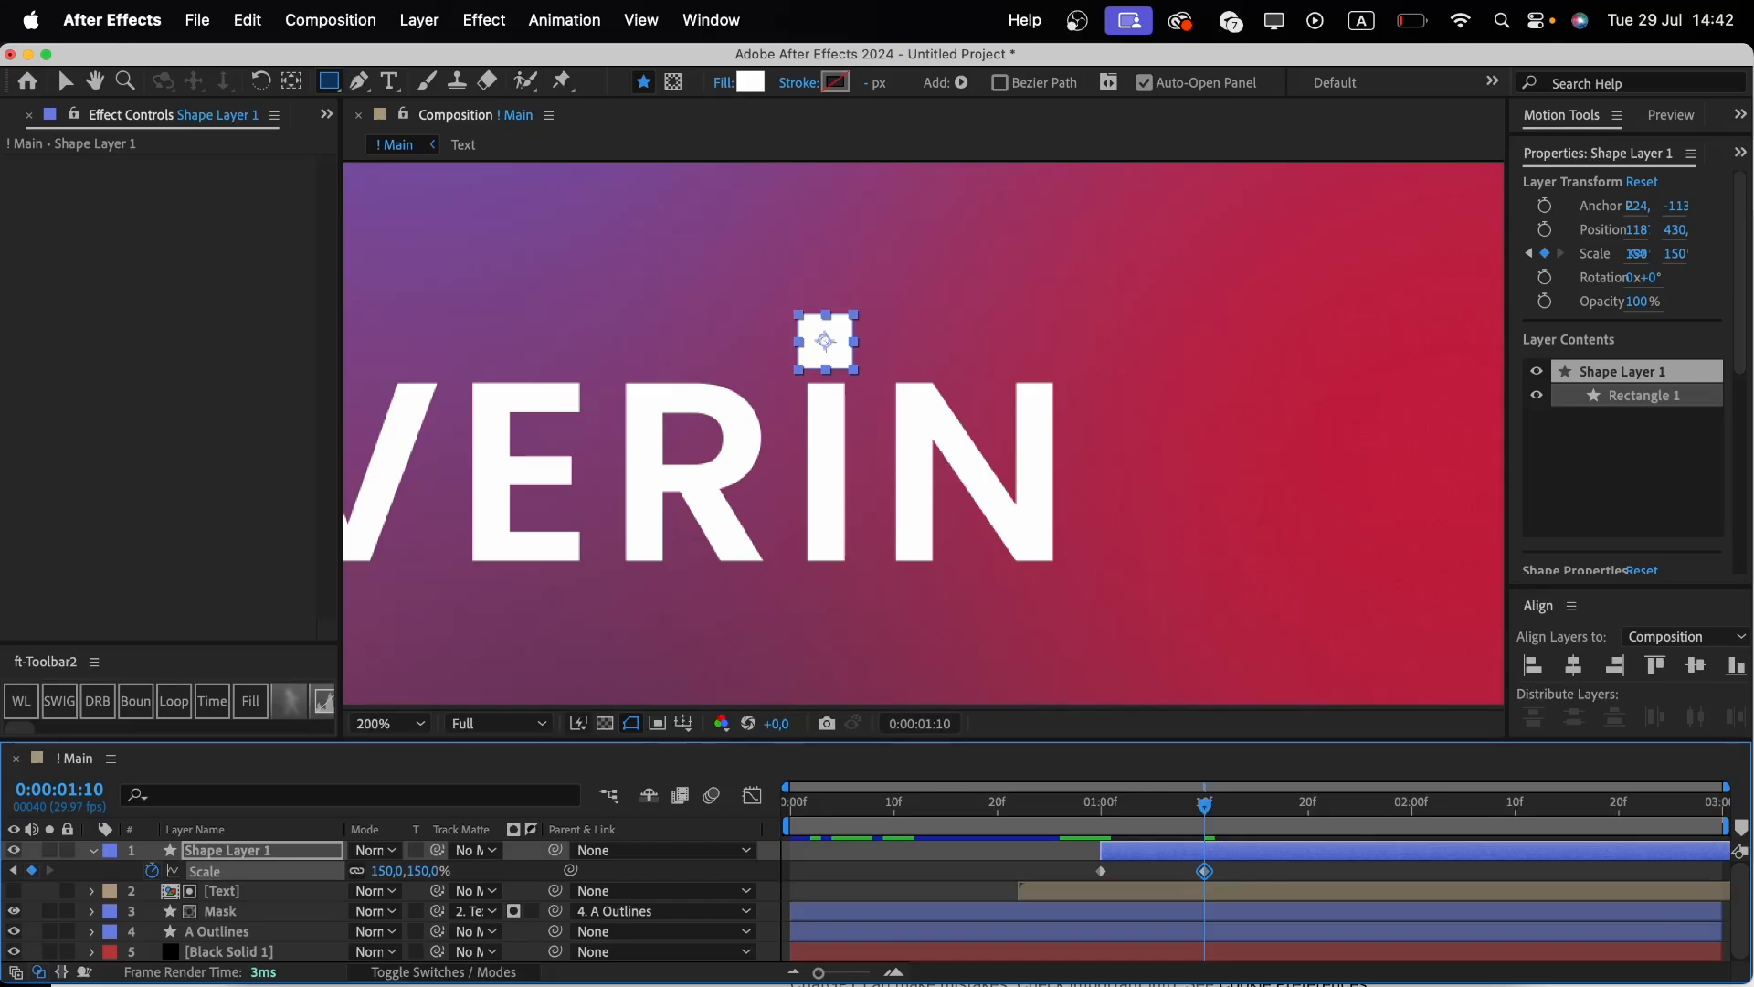
At 0:00:02:00, set the square's Scale to 100%.
click(1412, 828)
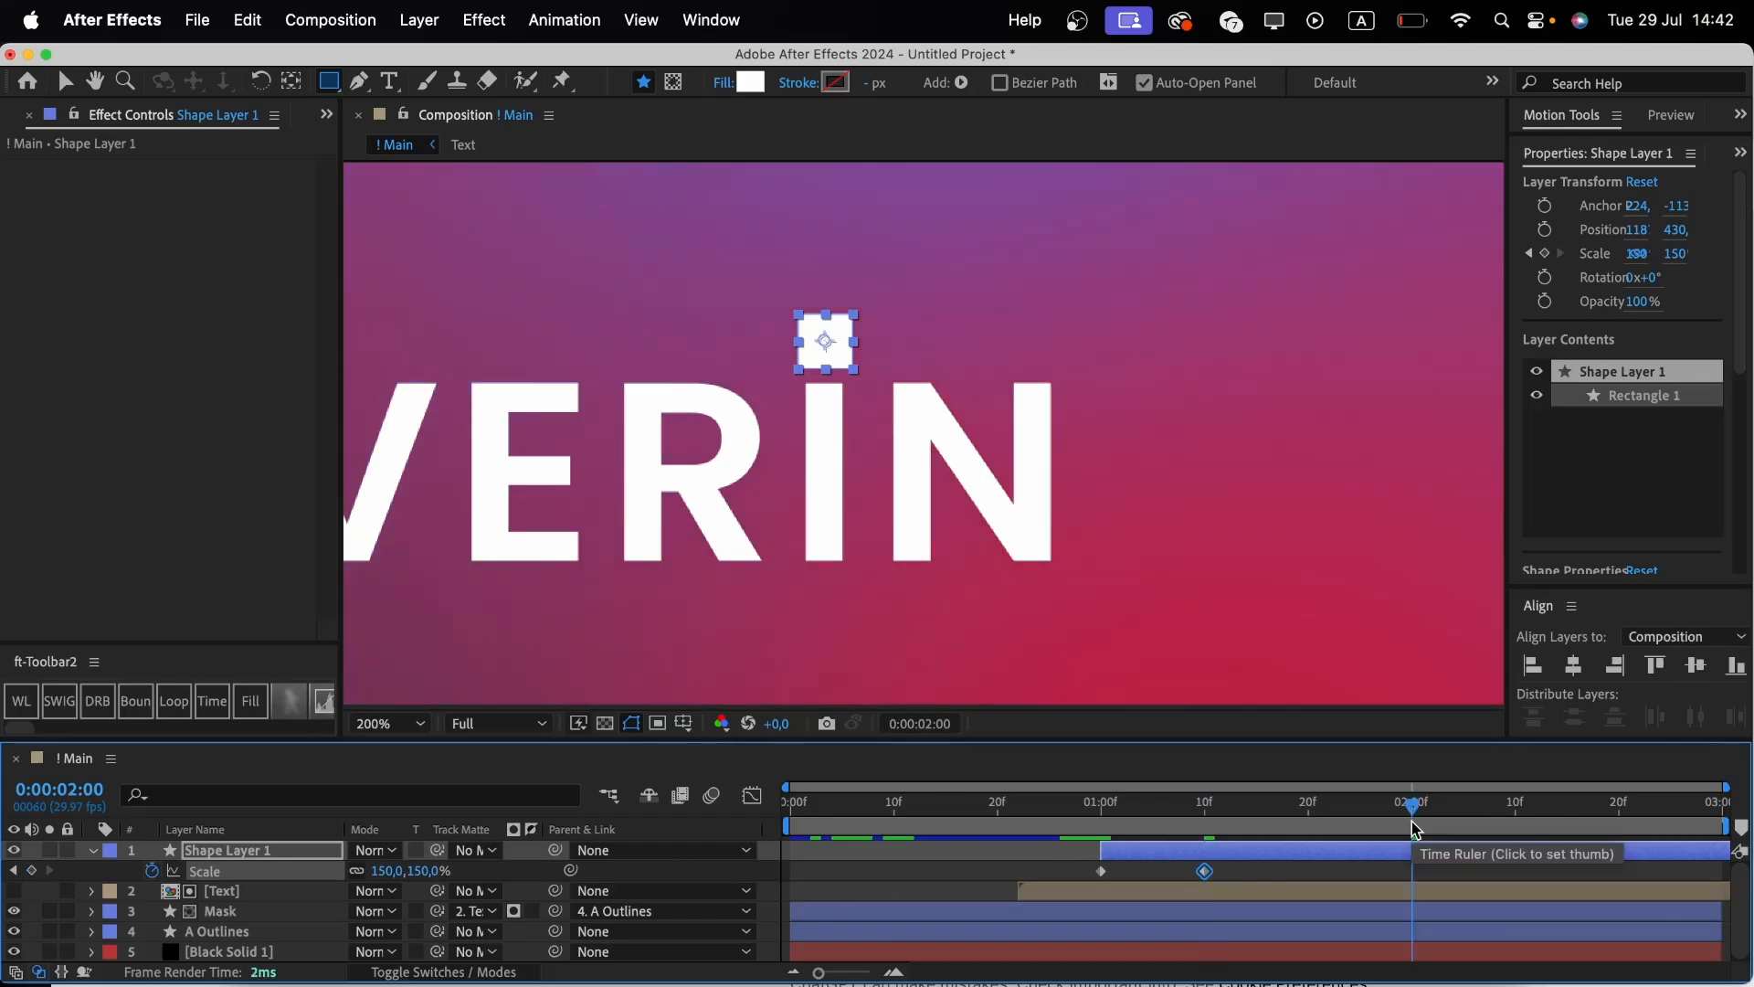
click(422, 870)
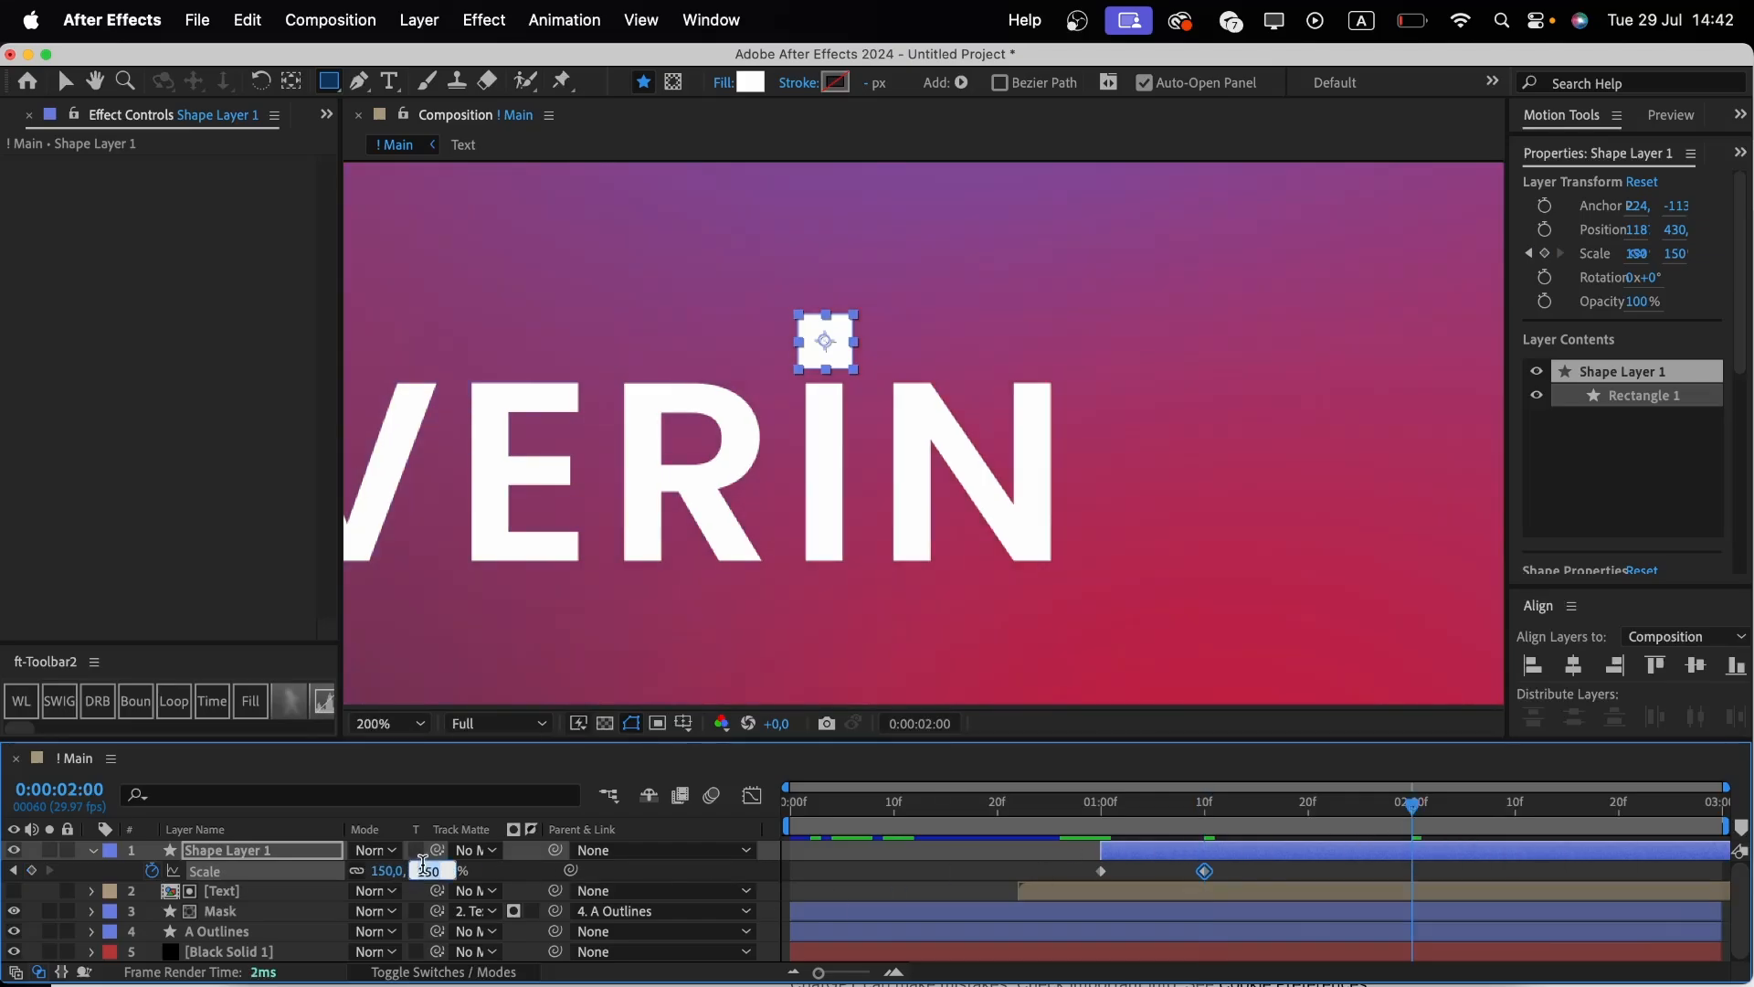
text(100)
key(Return)
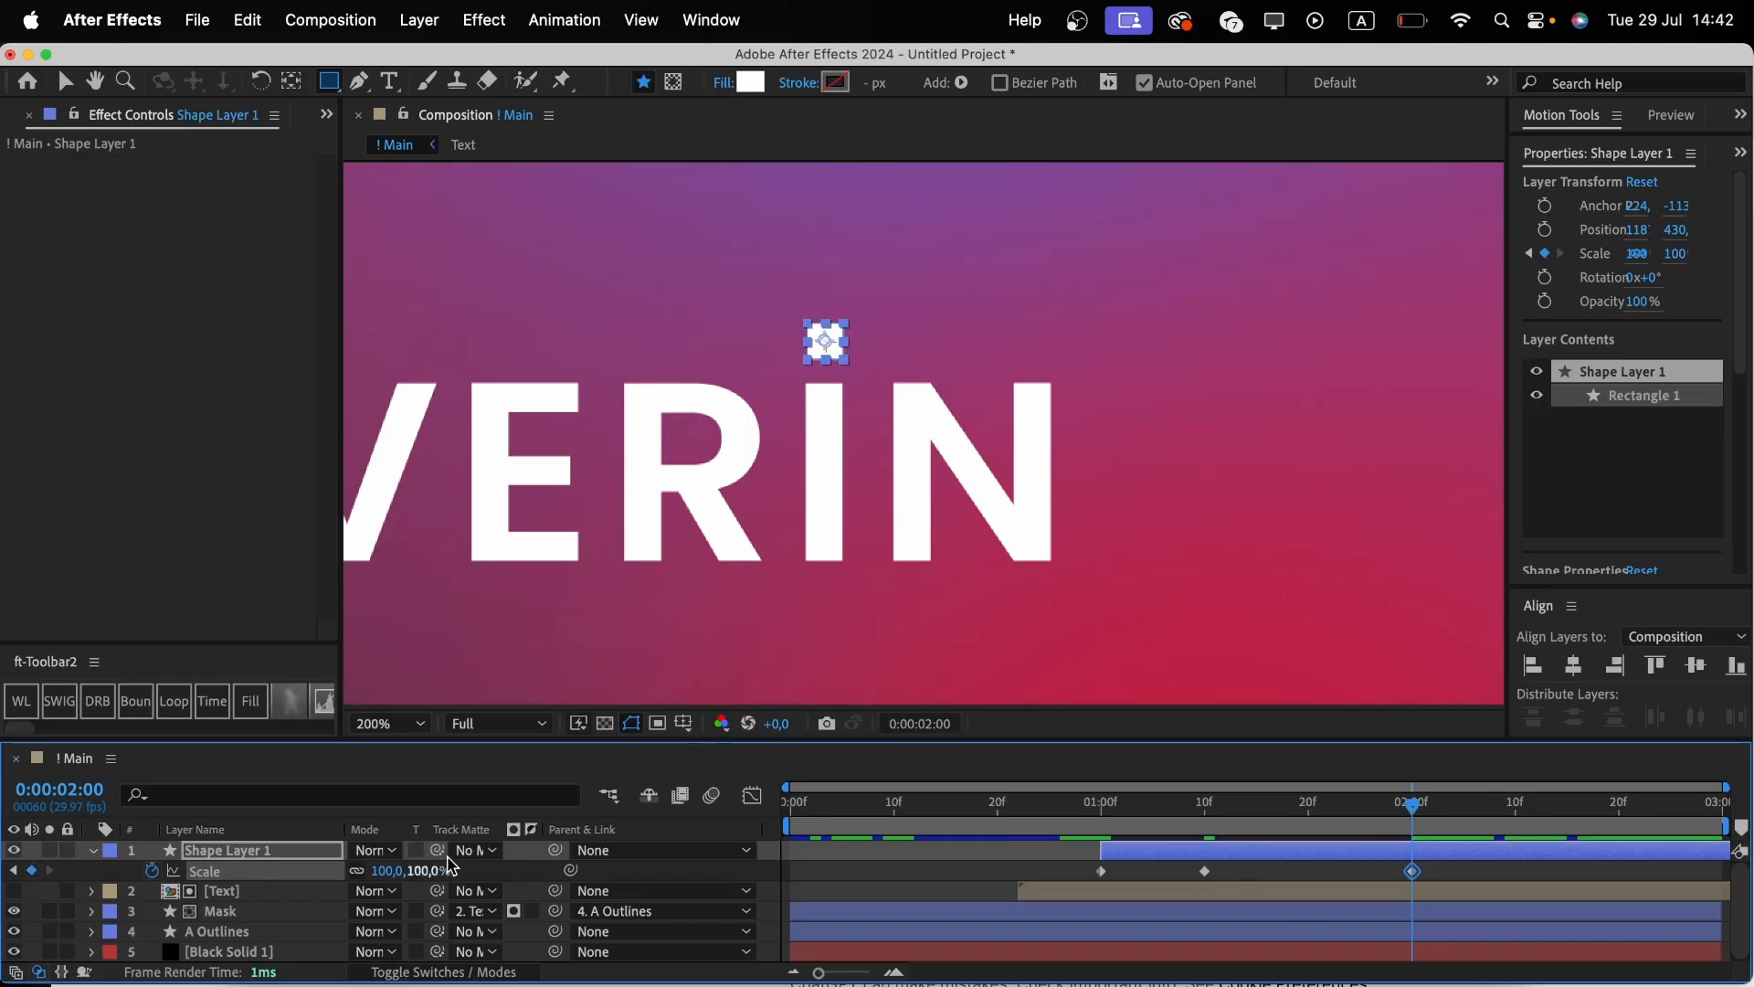
Add a Rotation keyframe of 0° to the square at 0:00:01:00.
key(shift+r)
click(1100, 820)
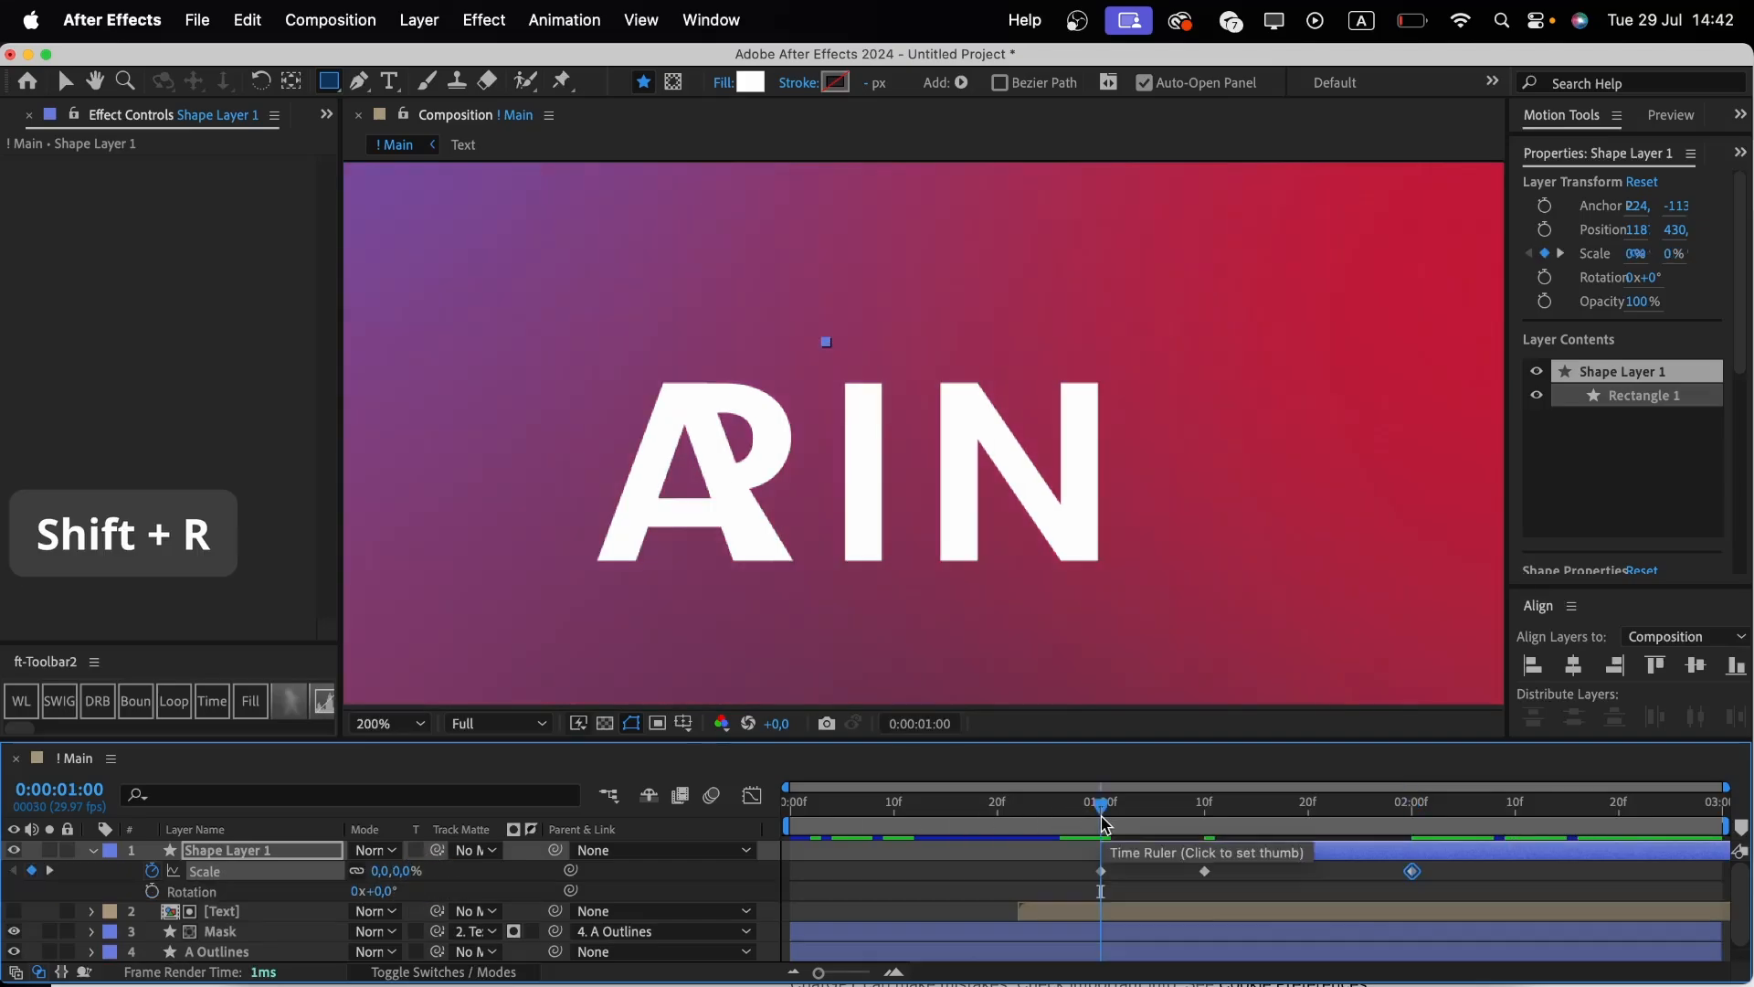
key(alt+shift+r)
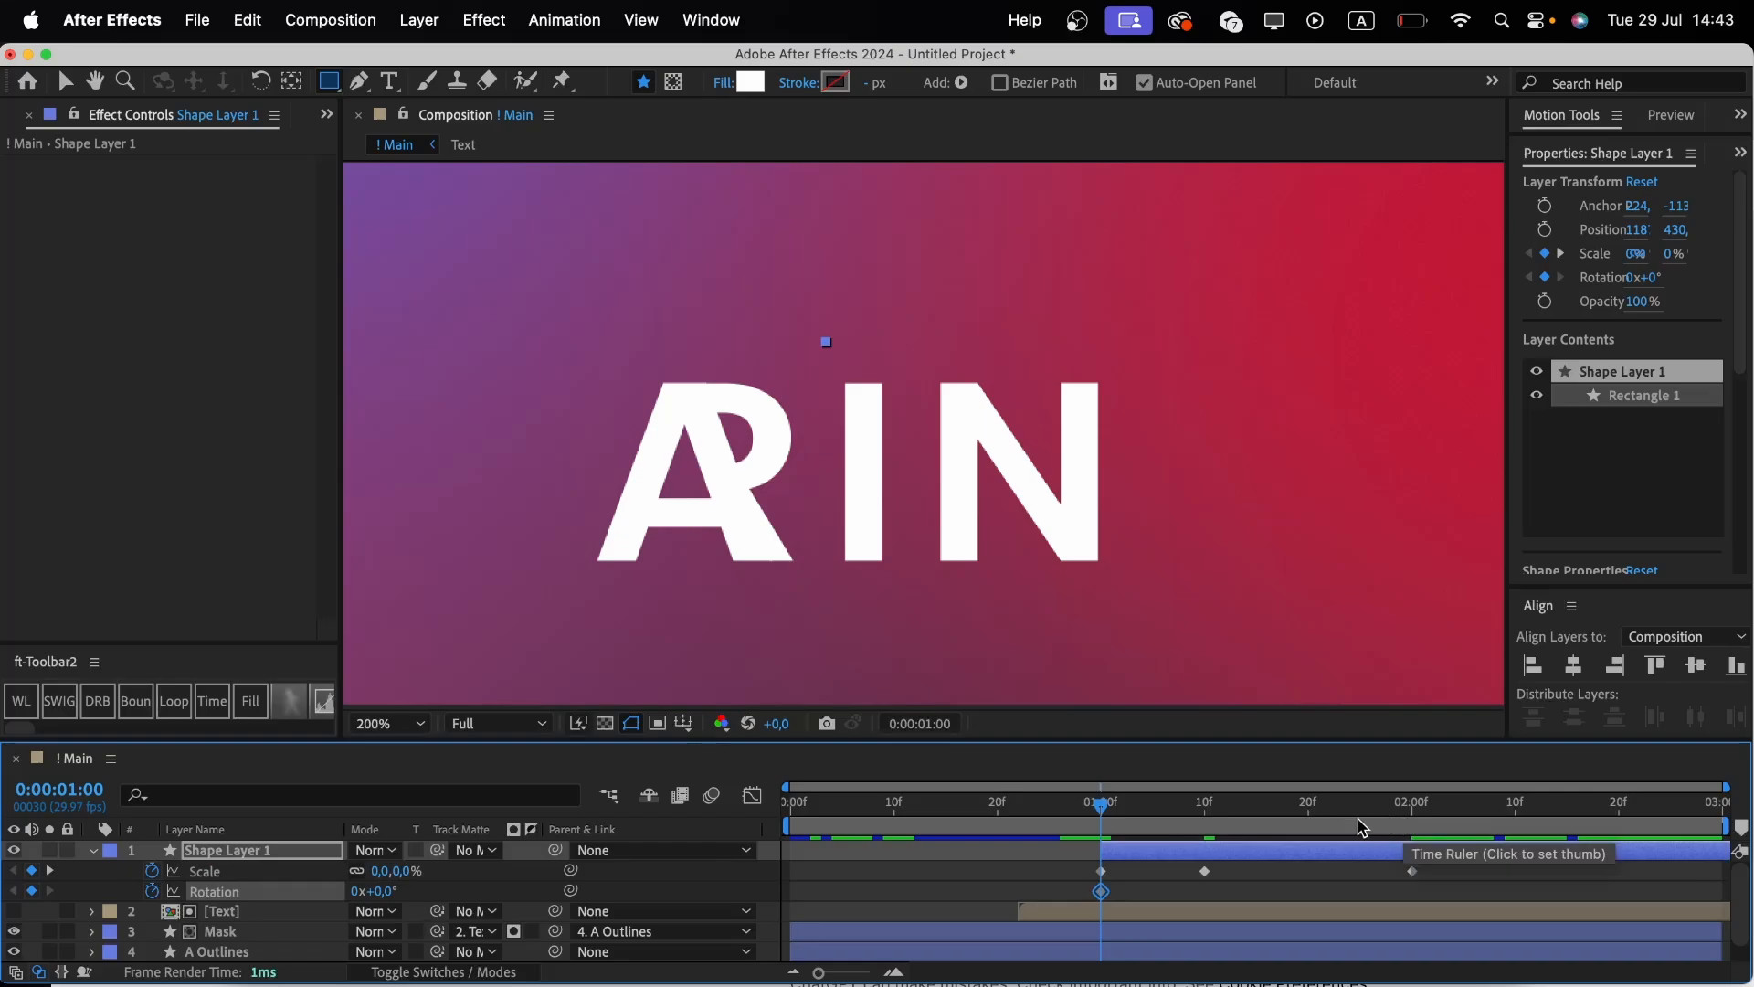
At 0:00:01:20, set the square's Rotation to 223°.
click(1308, 816)
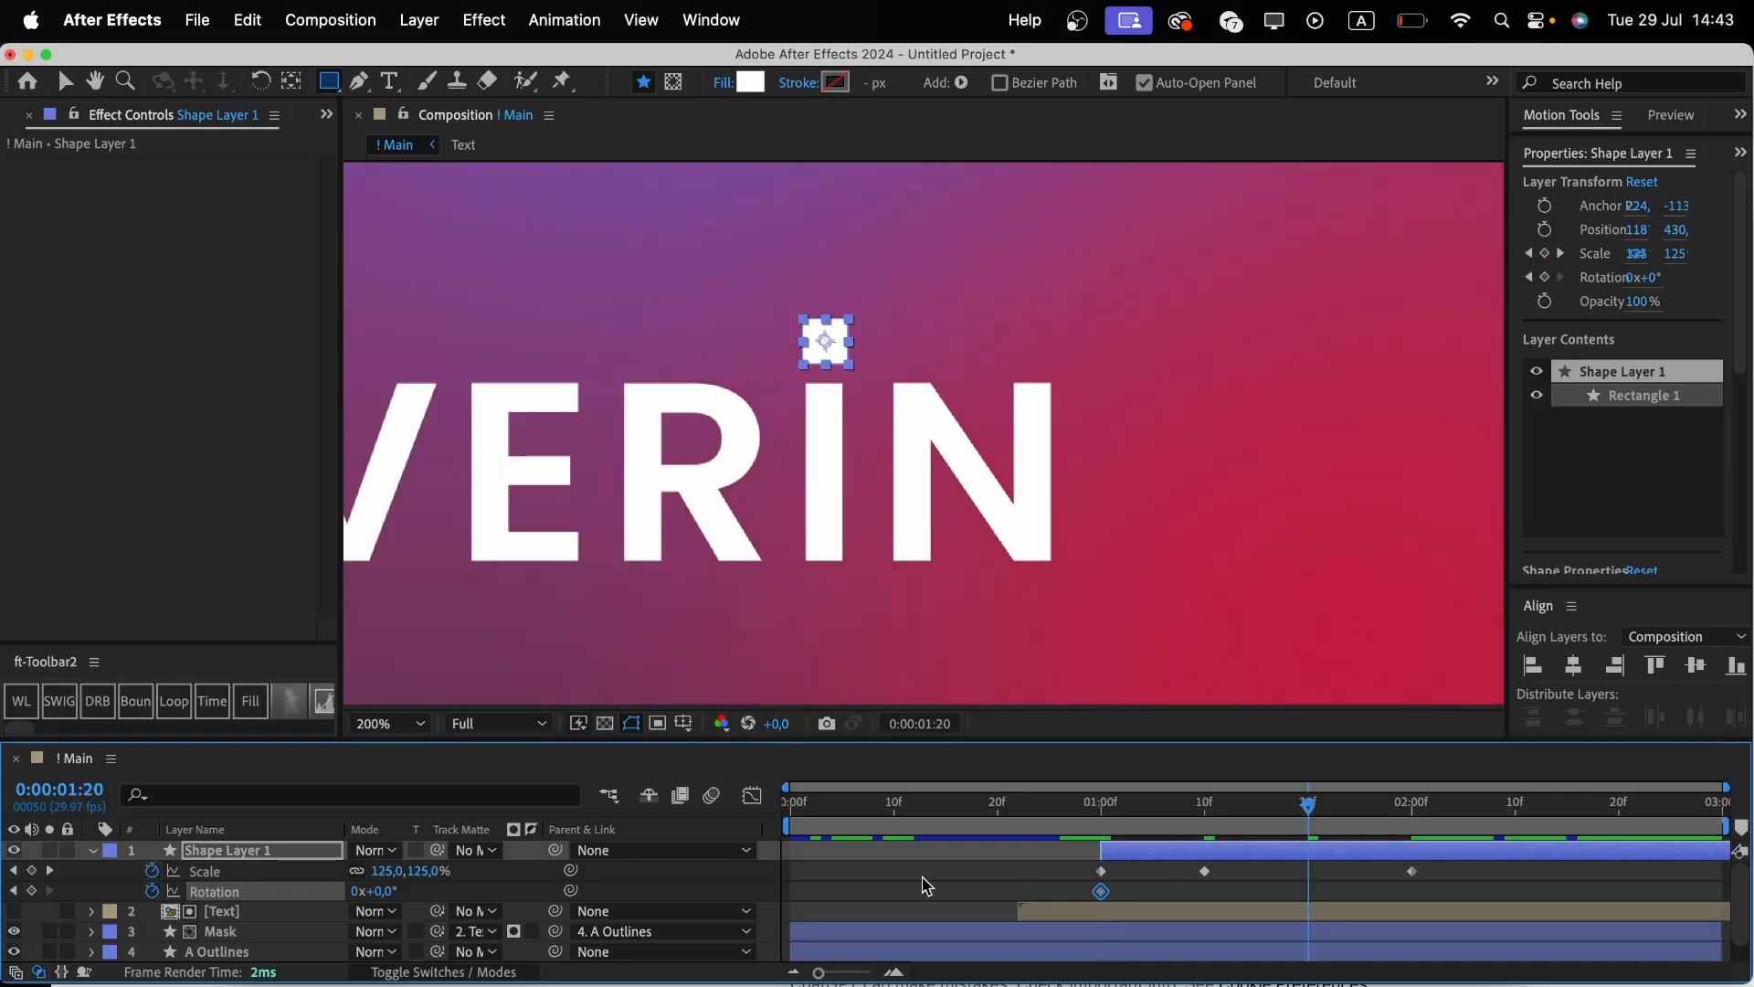
click(388, 891)
key(Return)
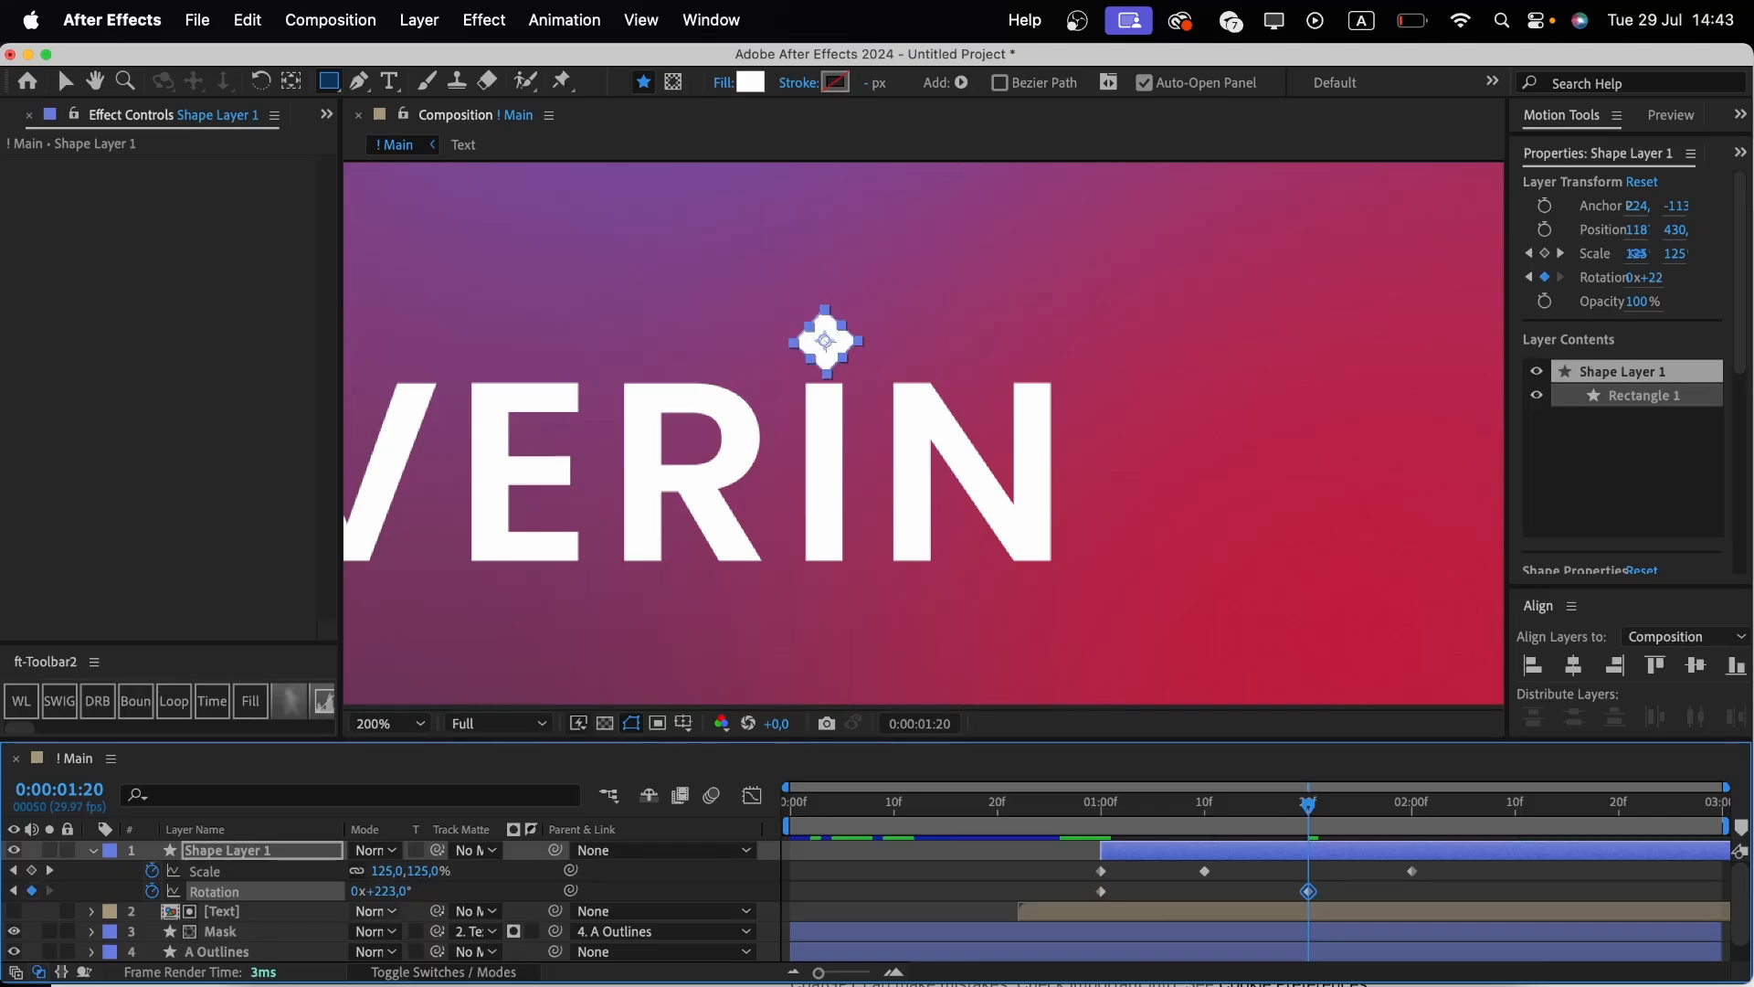
Apply Easy Ease to all of the square's Scale and Rotation keyframes and collapse its properties.
drag(1441, 863, 1082, 897)
key(F9)
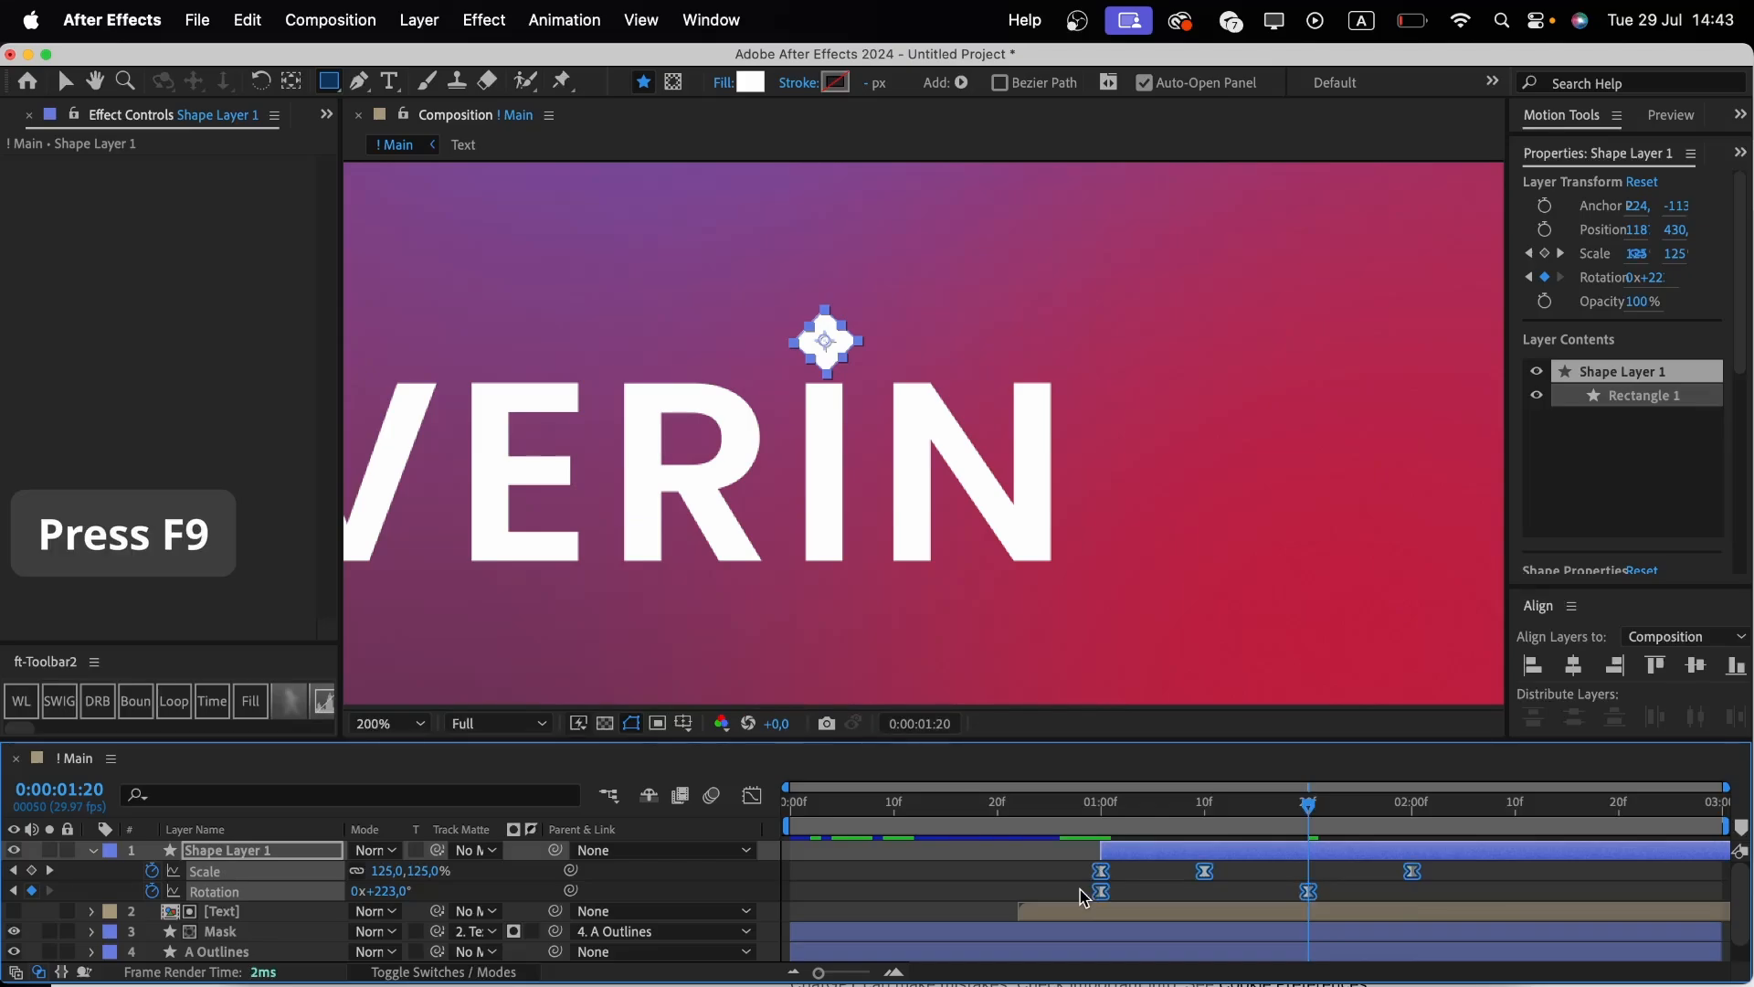
key(u)
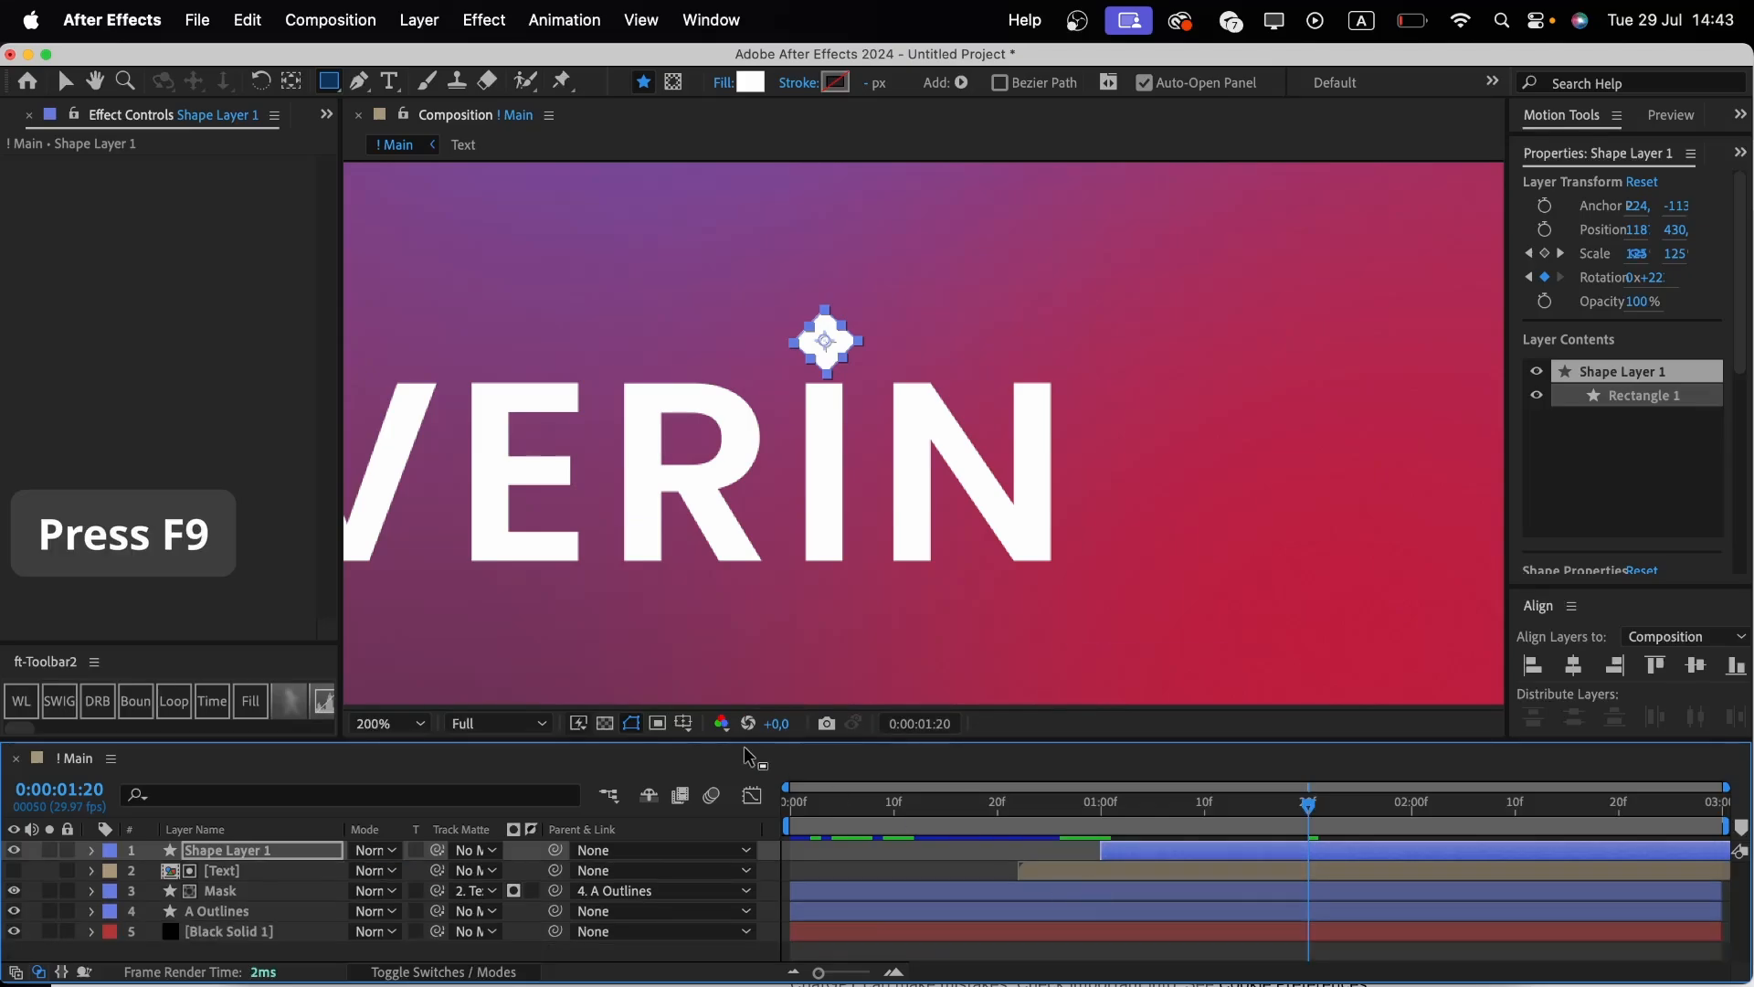
Fit the composition in view and preview the dot's pop and spin animation.
click(402, 726)
click(429, 327)
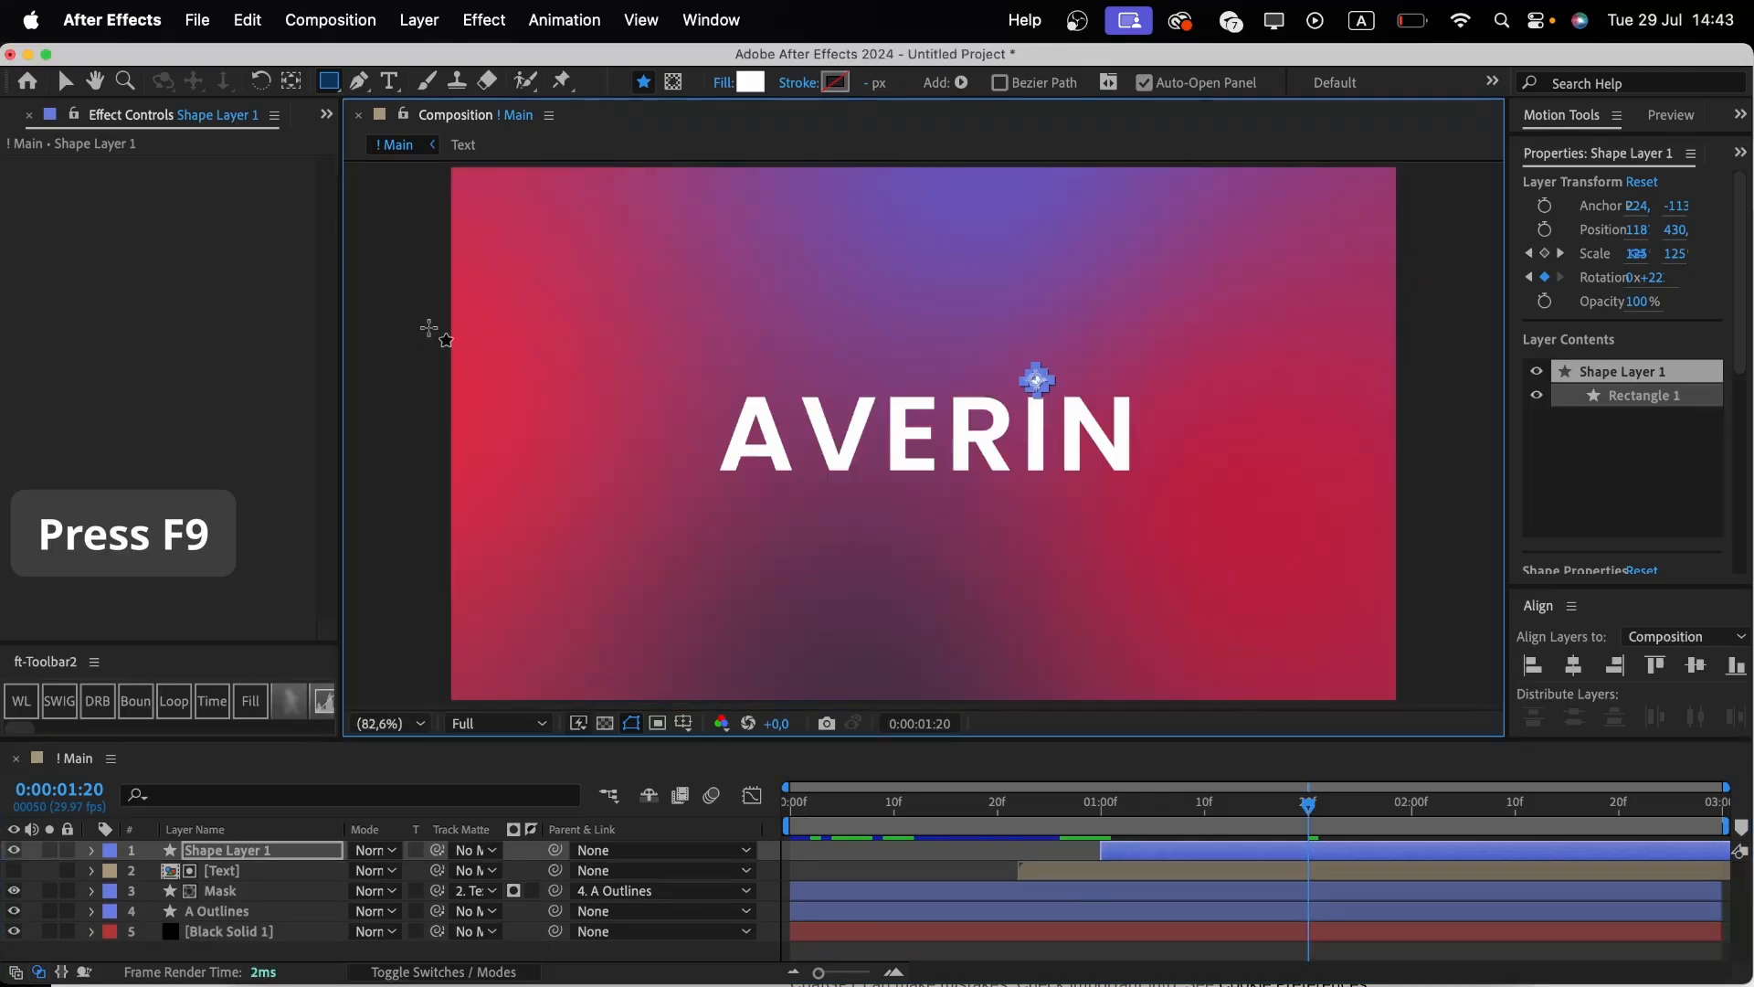
click(822, 807)
key(space)
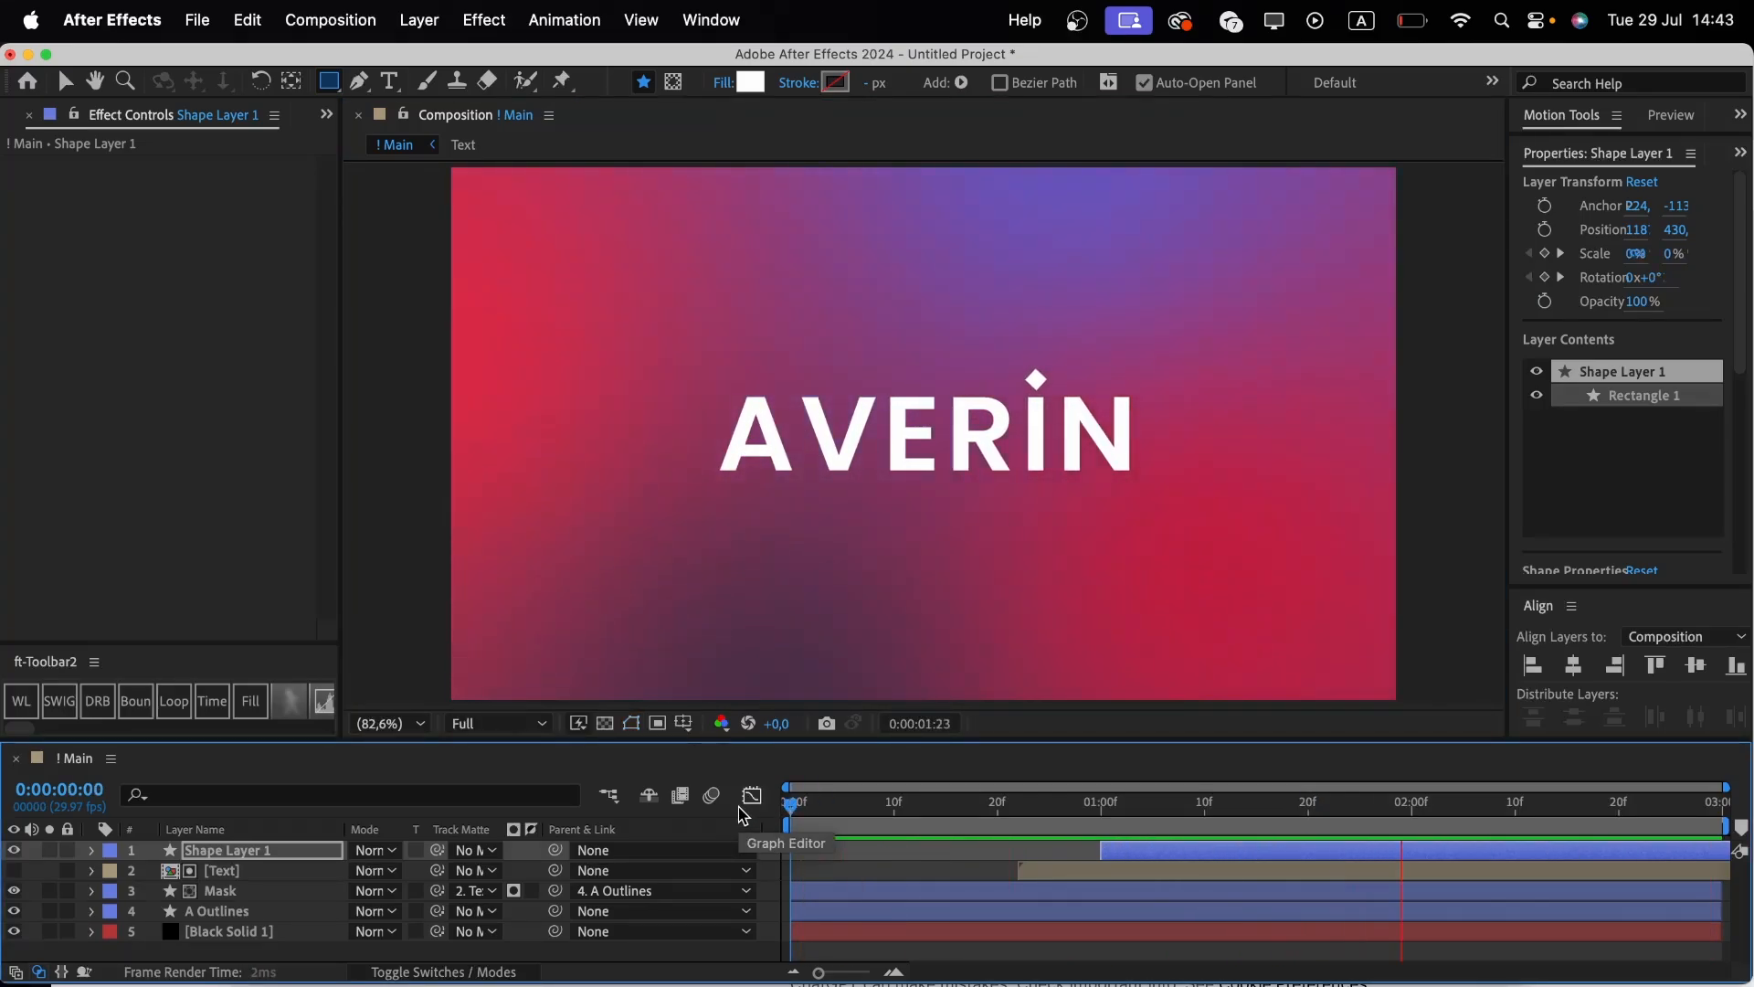
key(space)
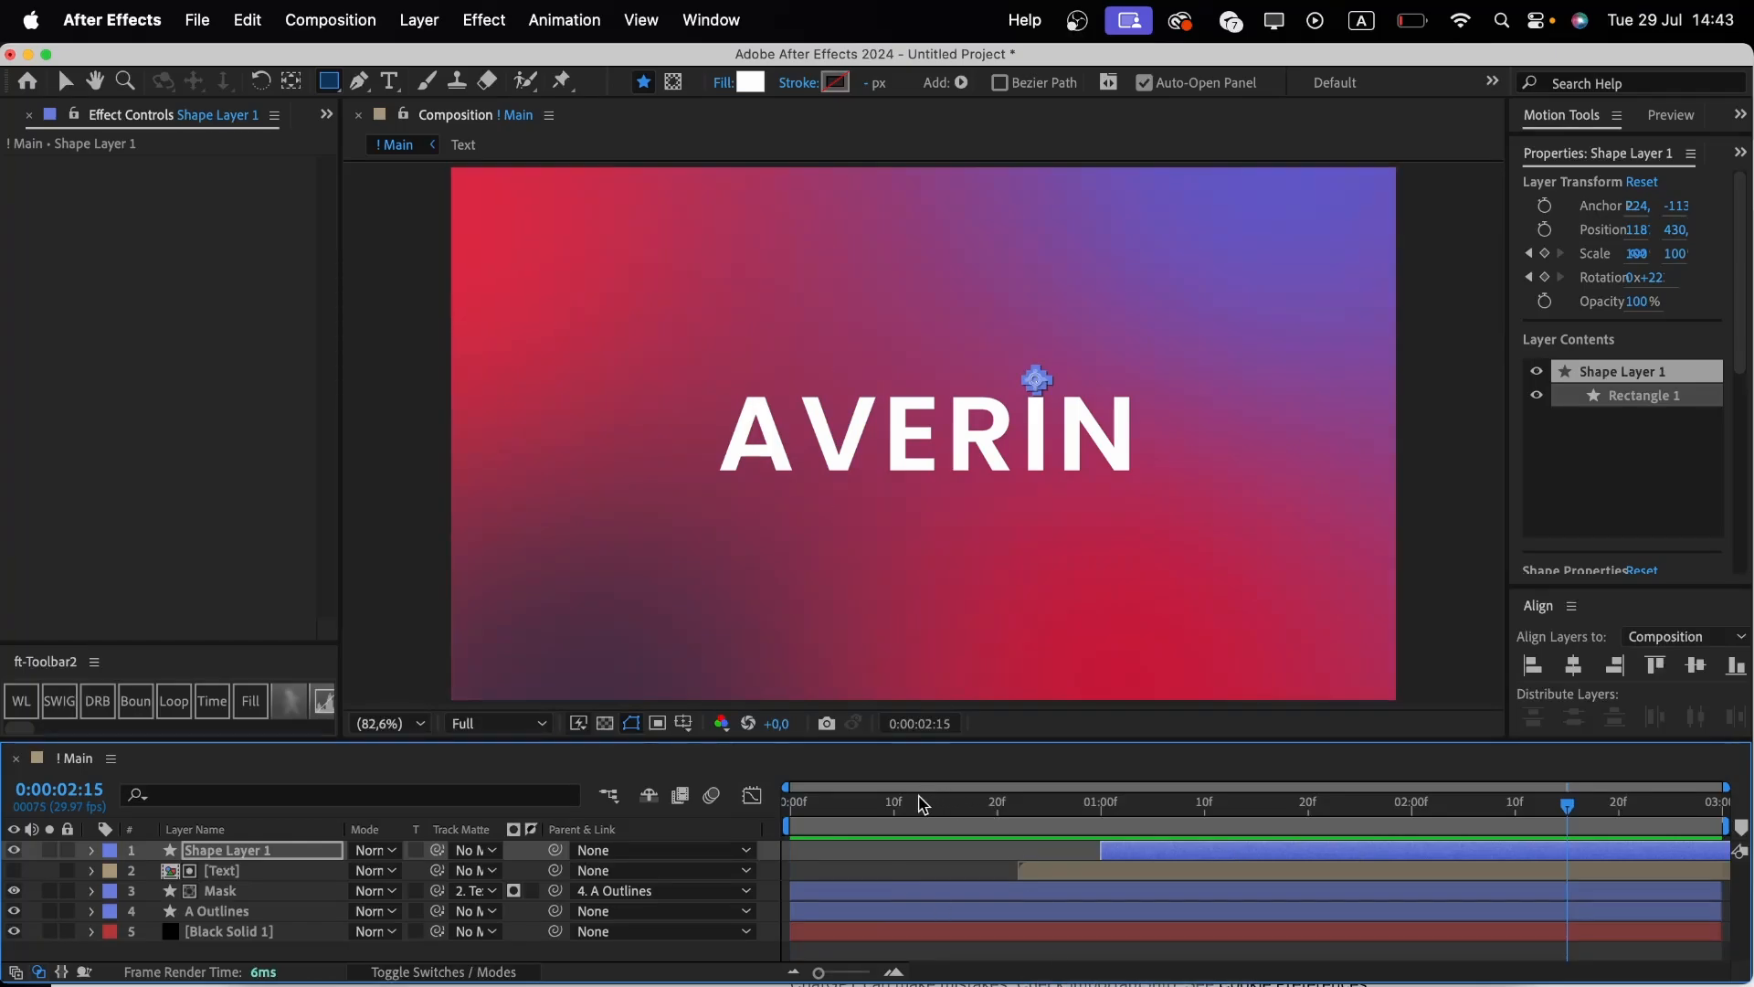
drag(919, 802, 1029, 811)
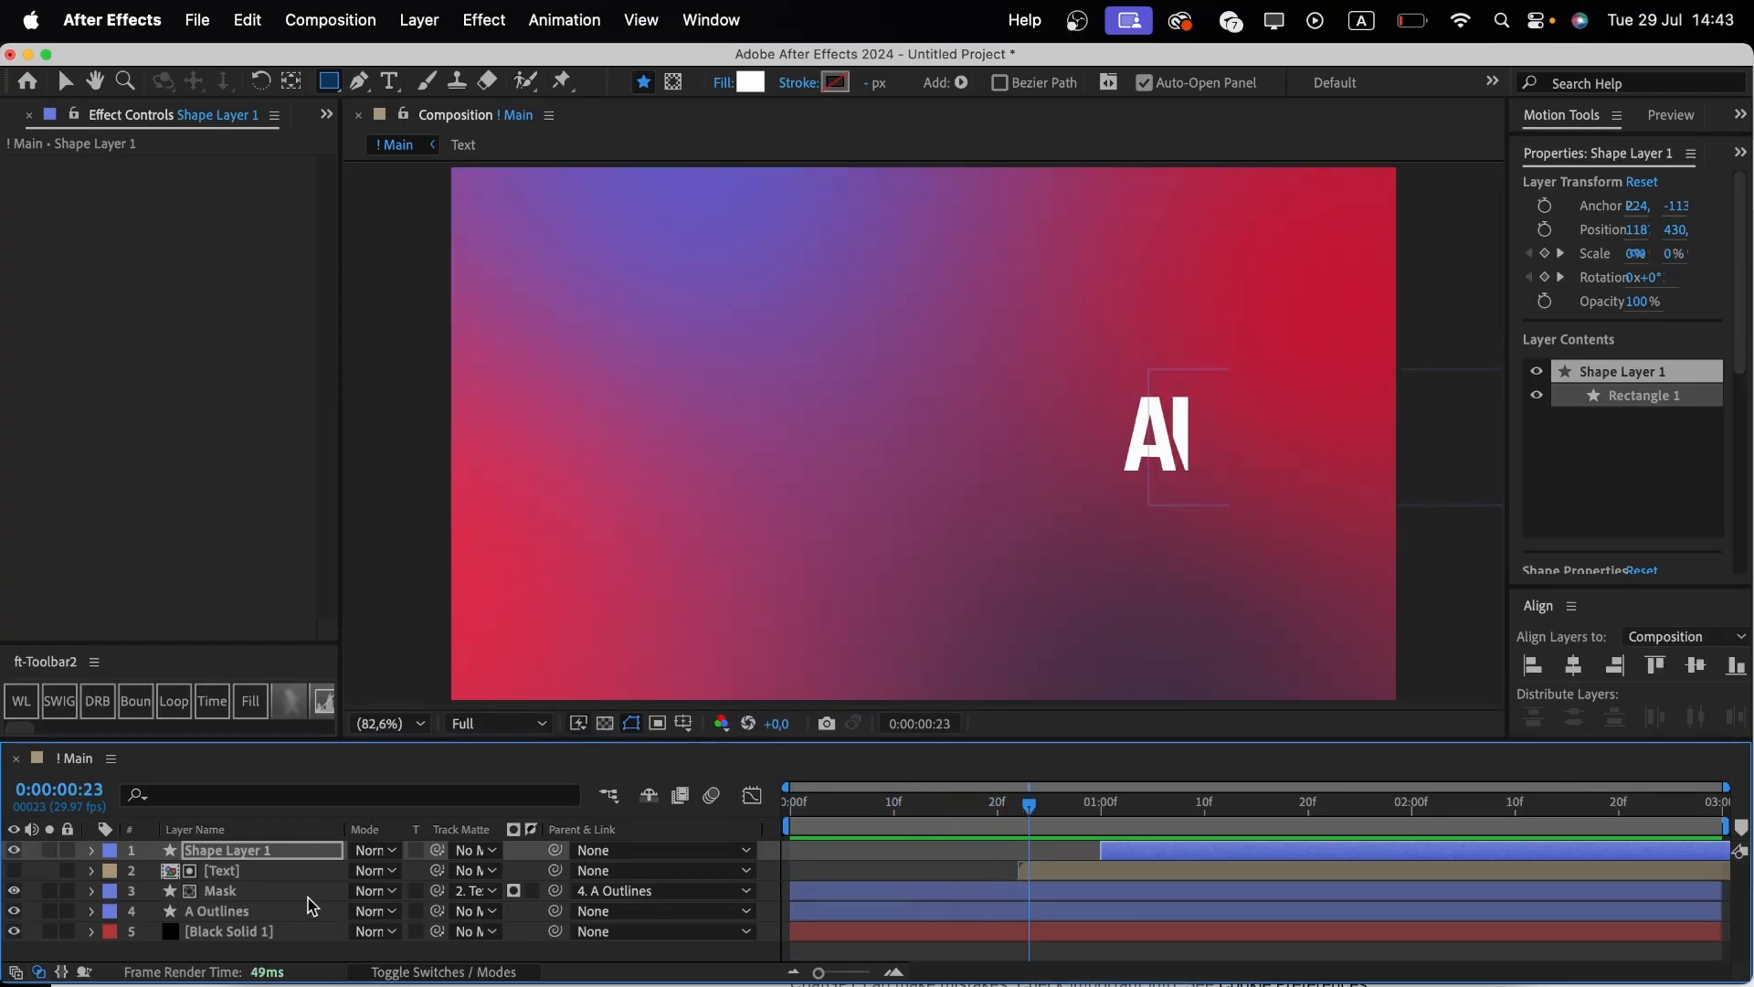
Nudge the Mask layer's lower-left path point slightly left at 0:00:00:23 with the Pen tool.
click(310, 893)
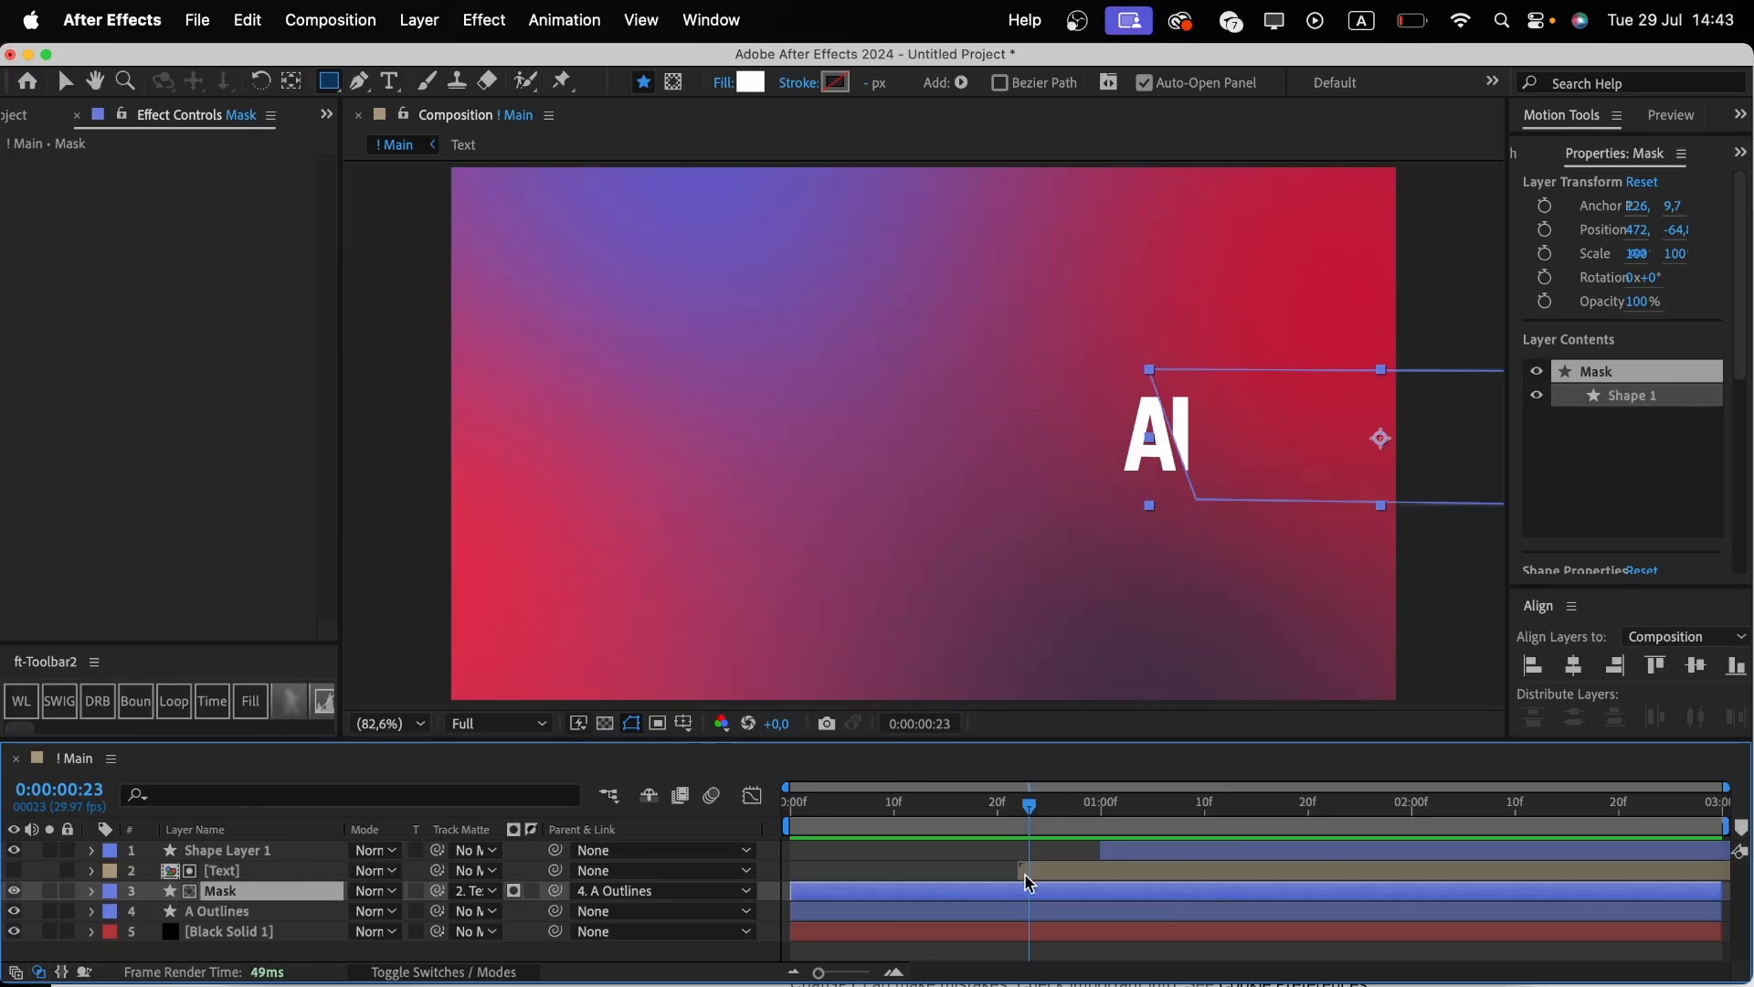
key(h)
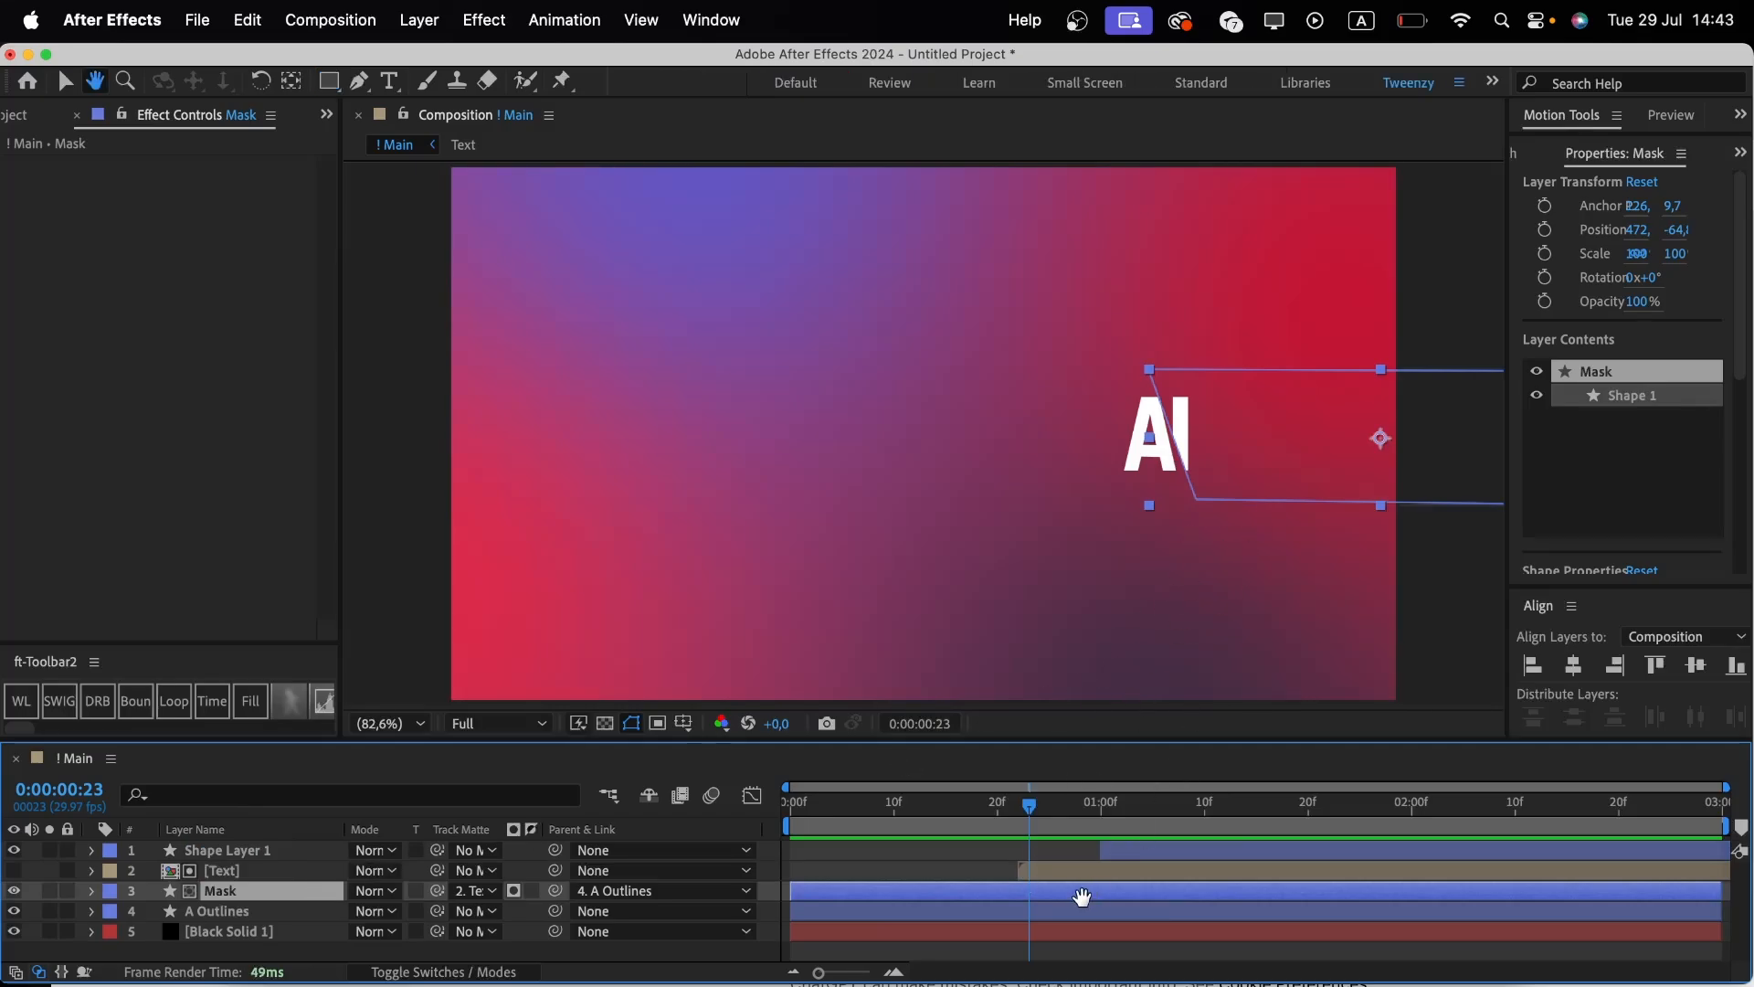
key(g)
drag(1197, 501, 1184, 507)
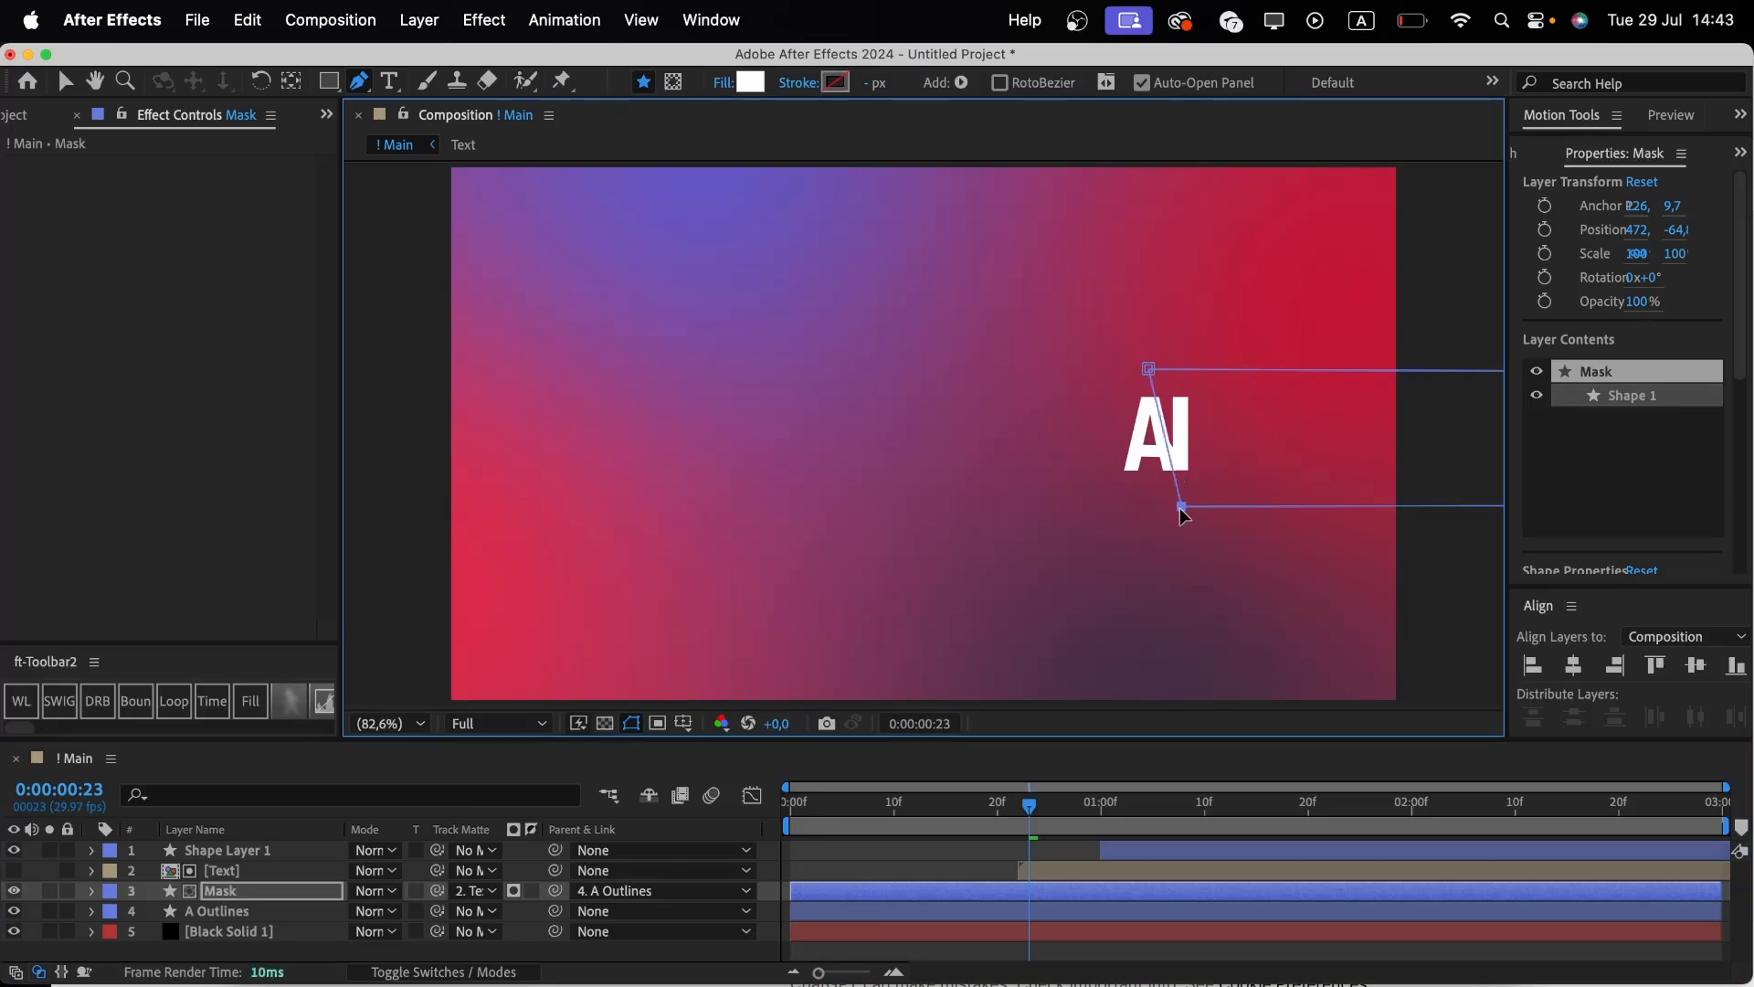
Play back and scrub the whole title animation from the start to check the result.
click(1037, 809)
key(Home)
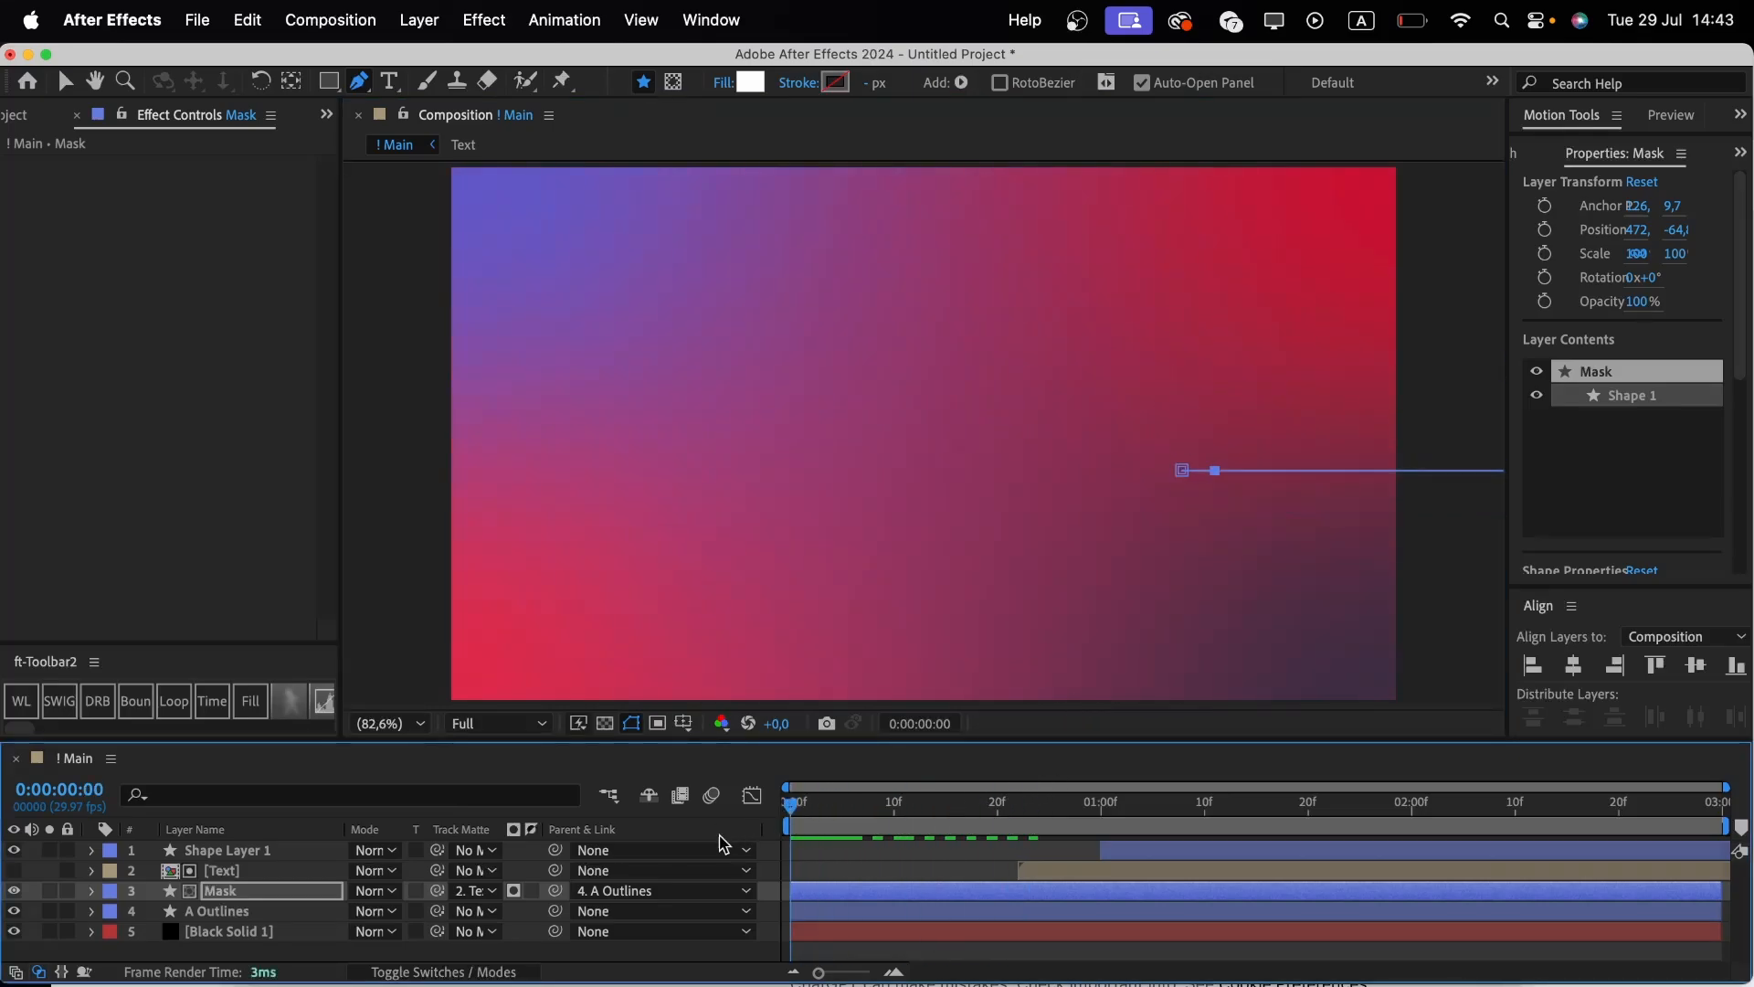
click(884, 950)
key(space)
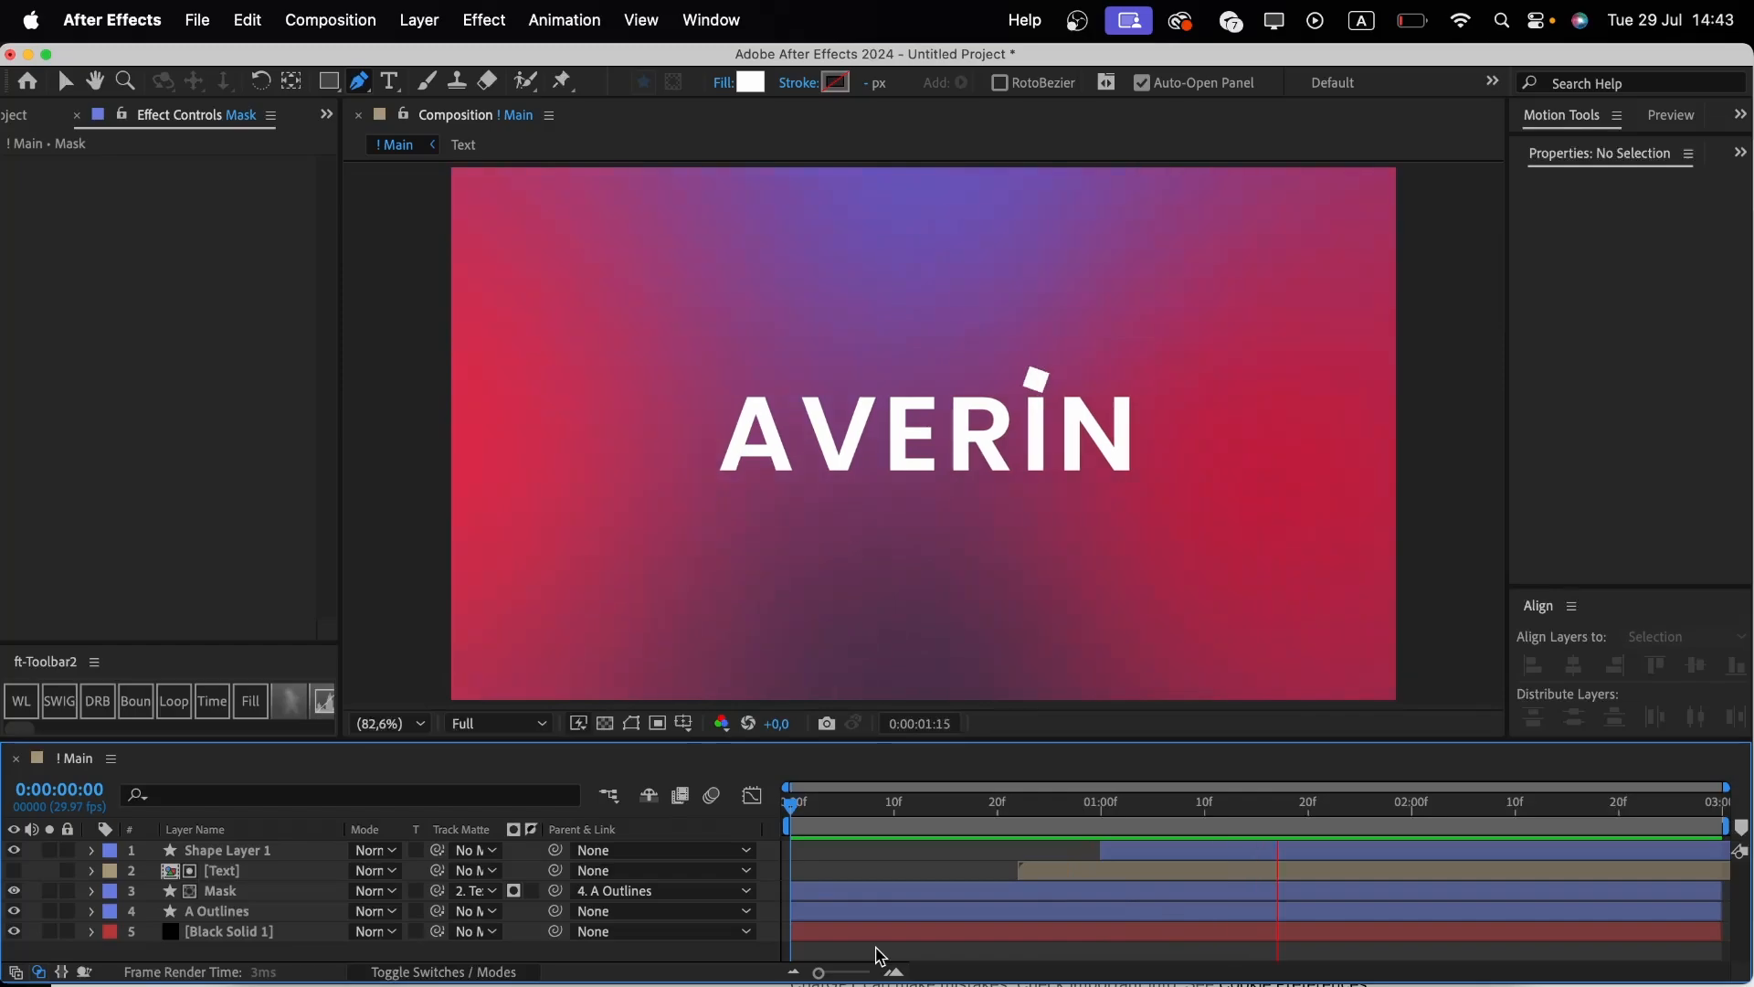
drag(840, 808, 1208, 822)
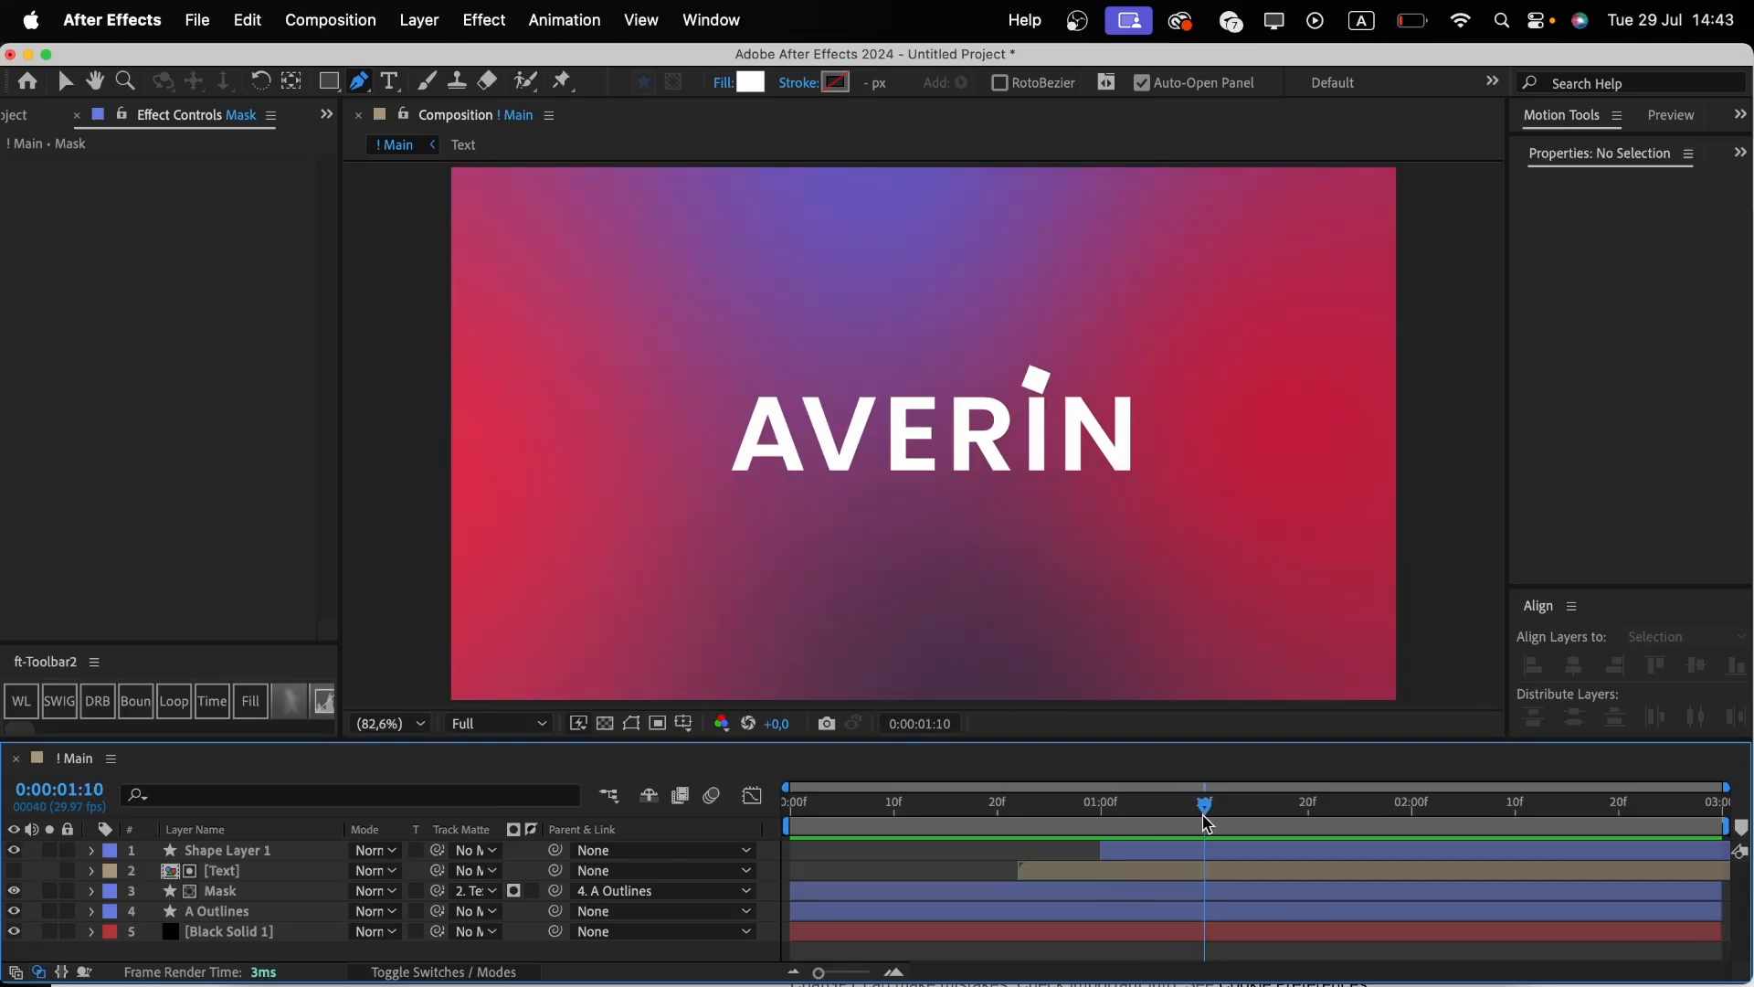
drag(829, 798, 730, 815)
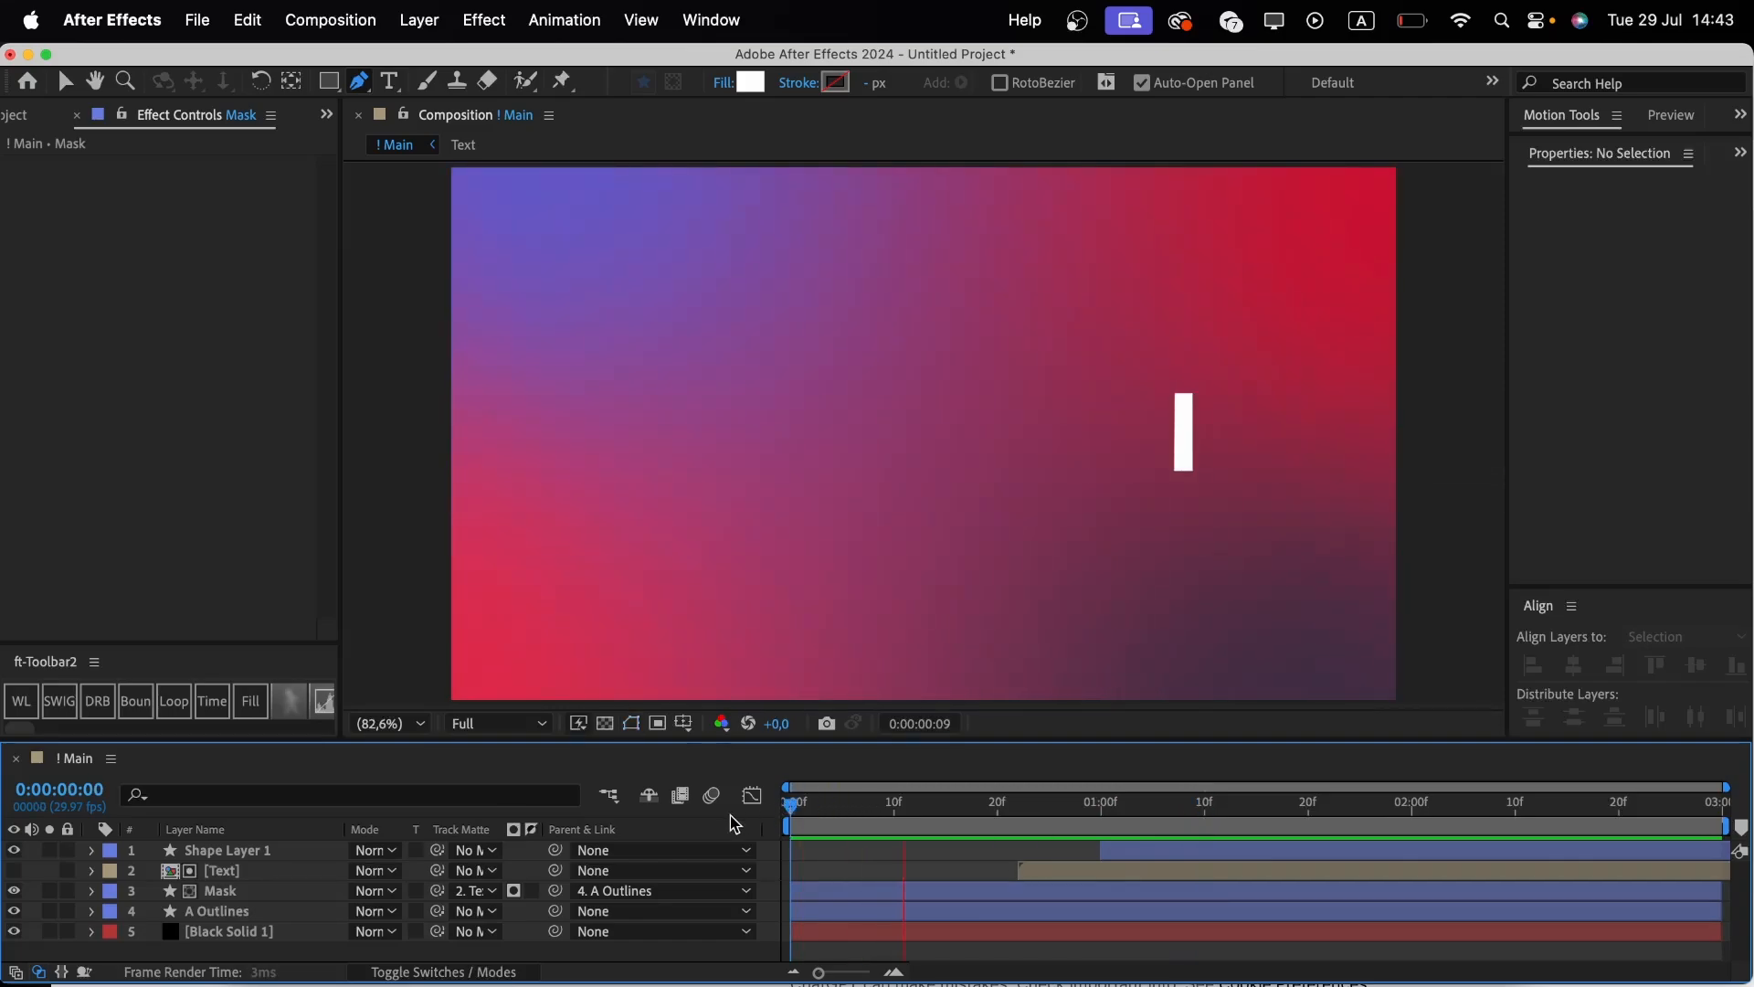